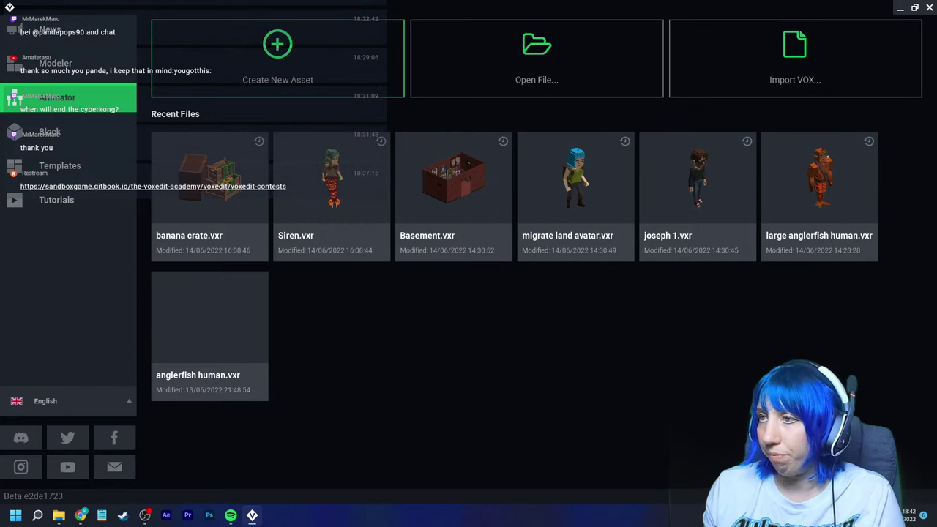
# Step: Start a new asset, create a folder named Wedding in the VoxEdit directory, and open that folder
pyautogui.click(278, 59)
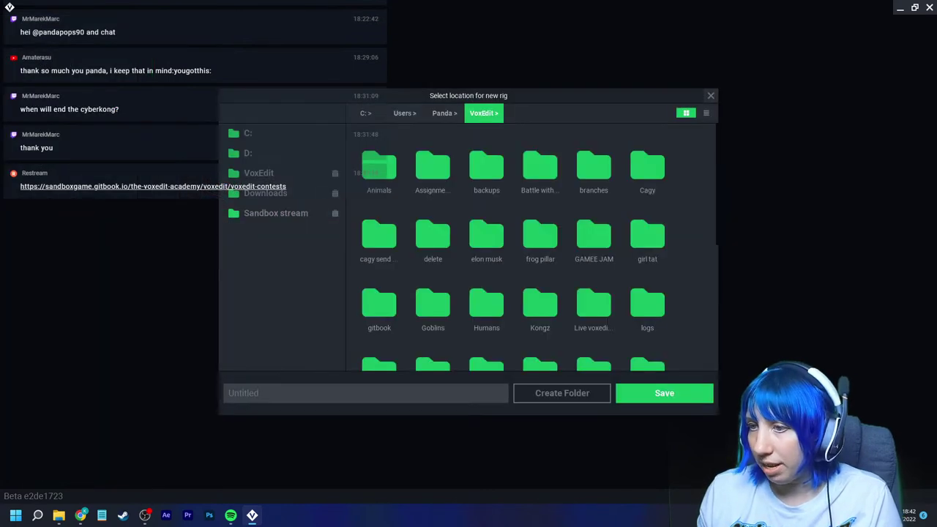
pyautogui.click(561, 393)
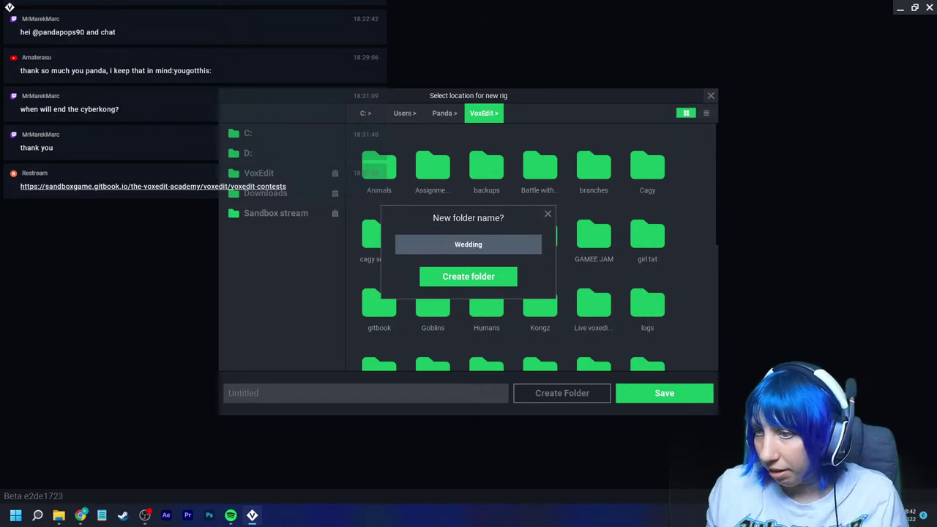
pyautogui.write('Wedding')
pyautogui.press('Return')
pyautogui.scroll(-3, 486, 235)
pyautogui.scroll(-2, 532, 247)
pyautogui.doubleClick(540, 314)
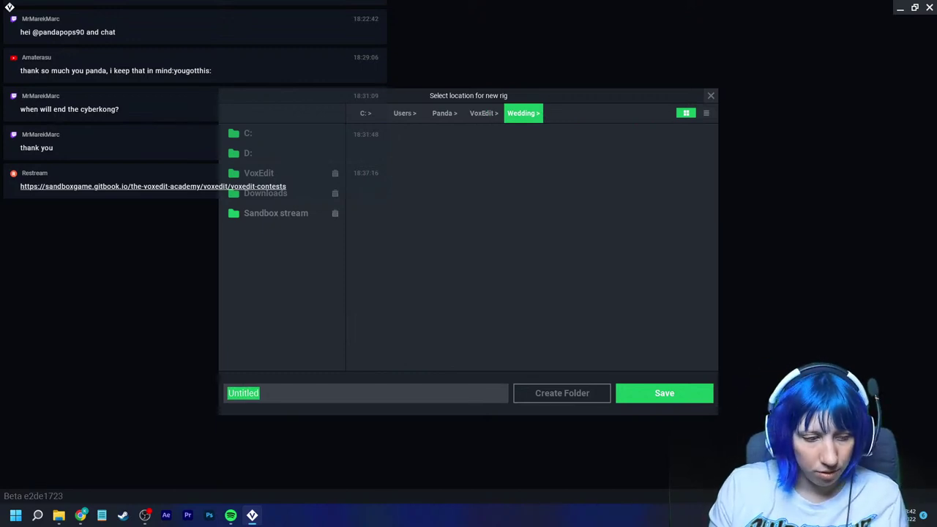
pyautogui.write('Outdoo')
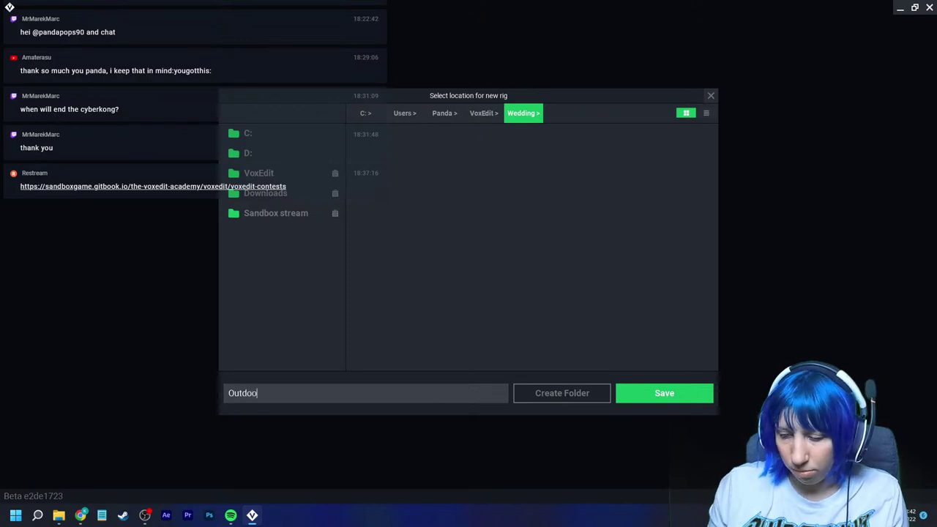
pyautogui.press('BackSpace')
pyautogui.press('BackSpace')
pyautogui.press('BackSpace')
# Step: Create an "Outdoor items" folder inside Wedding and save the new asset in it as "Table 1"
pyautogui.click(561, 393)
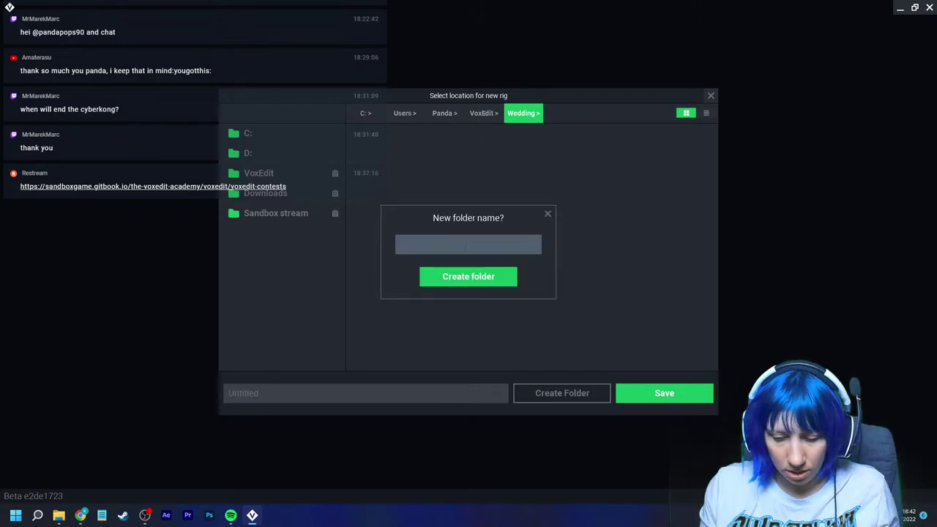
pyautogui.write('Outdoor items')
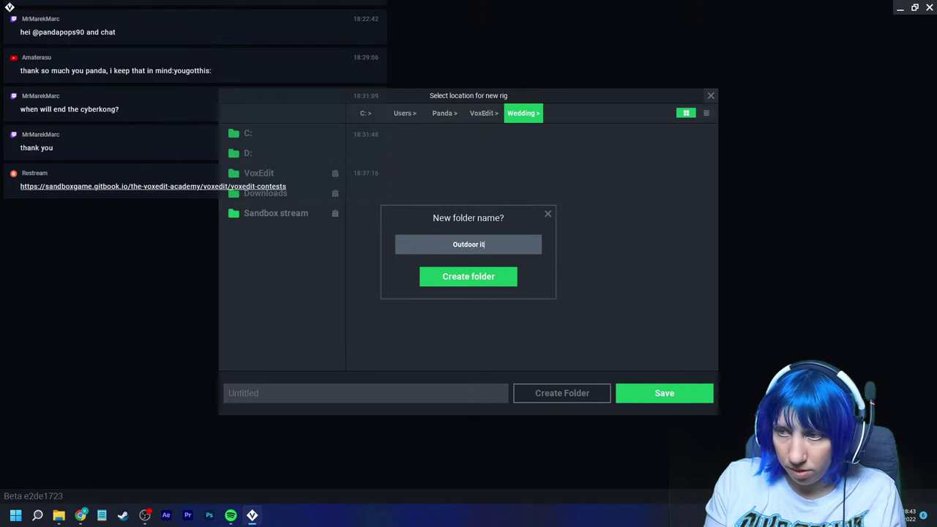
pyautogui.press('Return')
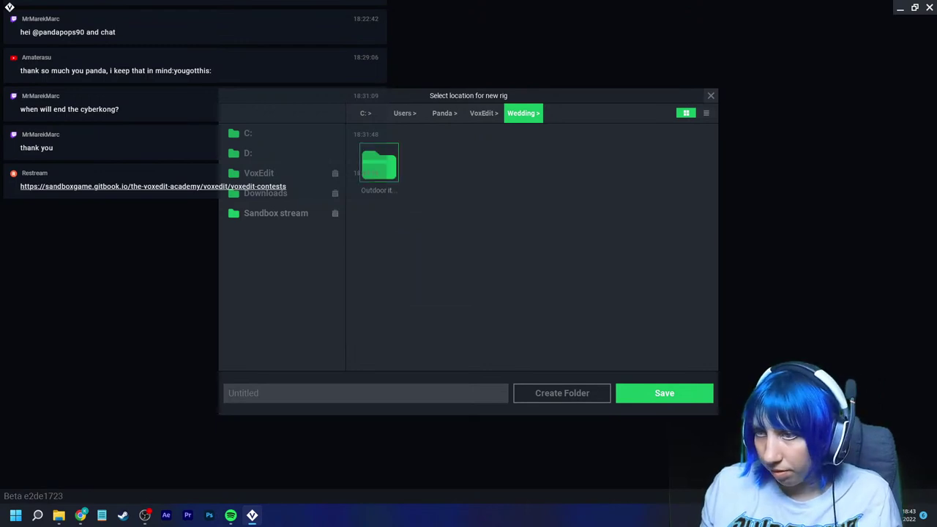
pyautogui.doubleClick(378, 167)
pyautogui.doubleClick(243, 393)
pyautogui.write('Table 1')
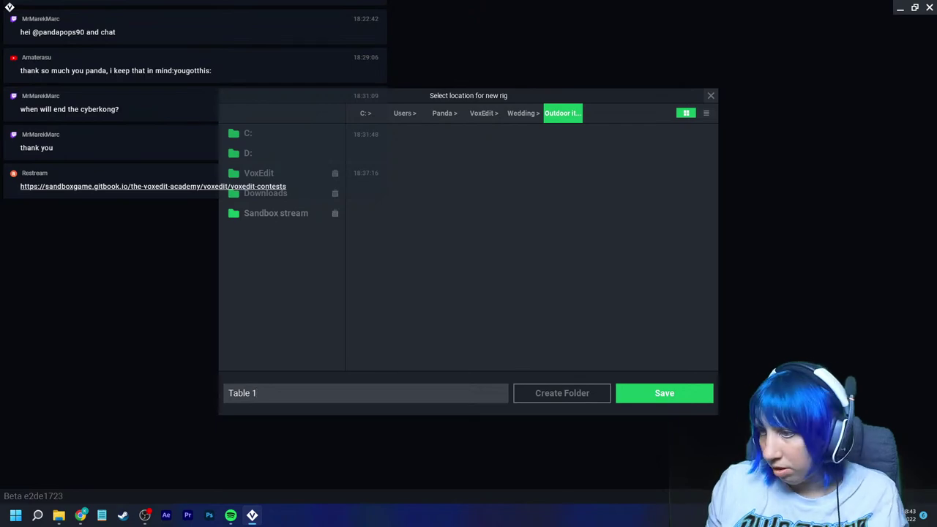
pyautogui.press('Return')
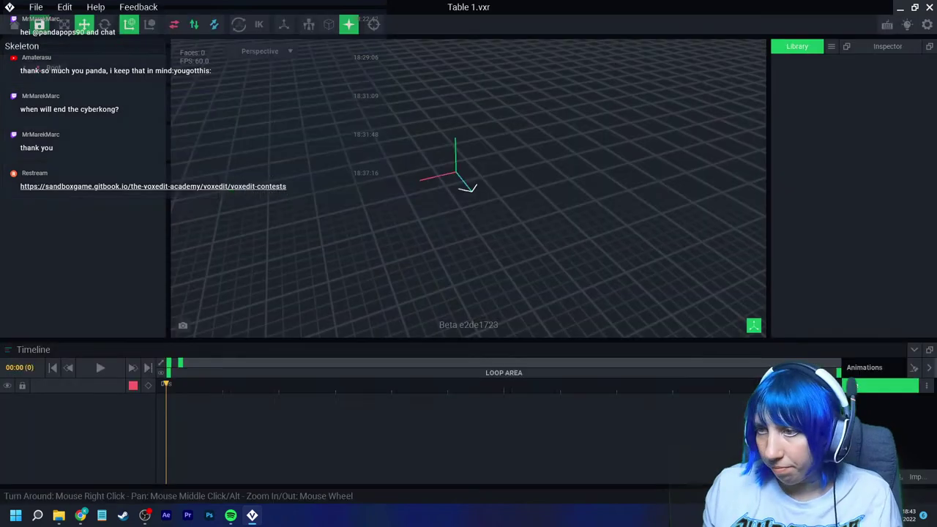
# Step: Create a child node named "control node" under the Root of the skeleton
pyautogui.moveTo(468, 188)
pyautogui.mouseDown(button='right')
pyautogui.moveTo(439, 188)
pyautogui.moveTo(468, 194)
pyautogui.mouseUp(button='right')
pyautogui.scroll(2, 468, 188)
pyautogui.scroll(2, 469, 233)
pyautogui.moveTo(469, 233)
pyautogui.mouseDown(button='right')
pyautogui.moveTo(410, 219)
pyautogui.moveTo(477, 232)
pyautogui.mouseUp(button='right')
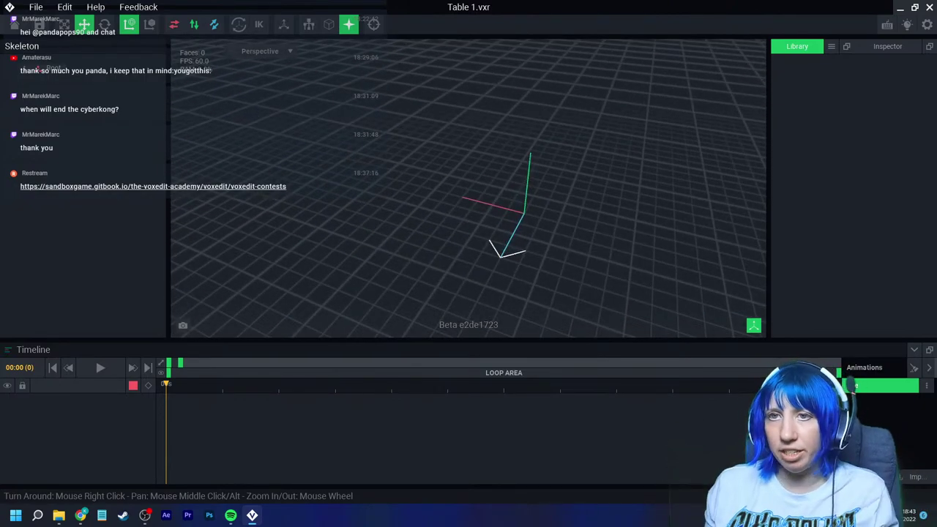
pyautogui.rightClick(30, 70)
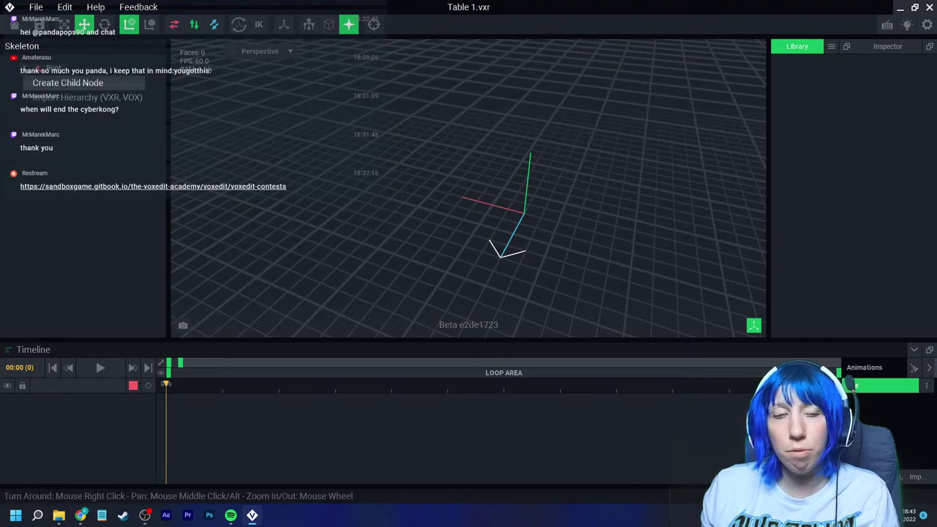
pyautogui.click(68, 82)
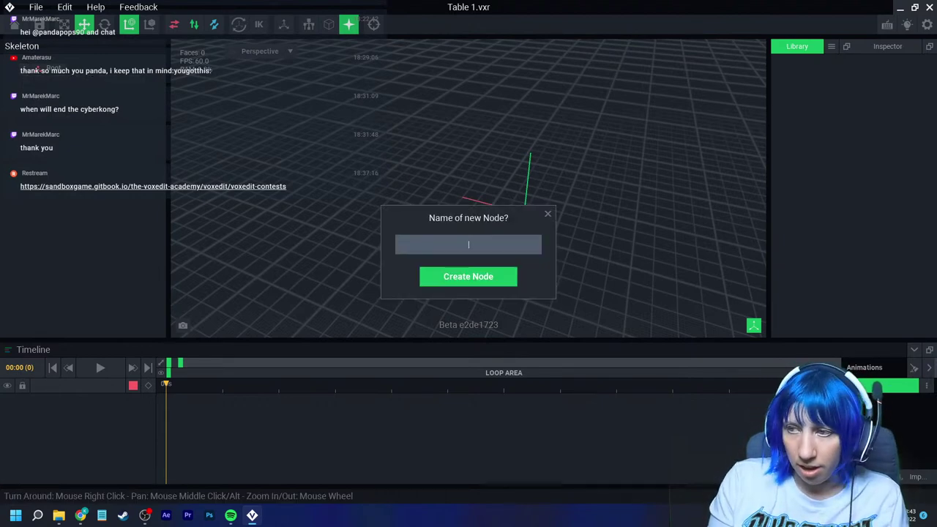
pyautogui.write('control node')
pyautogui.press('Return')
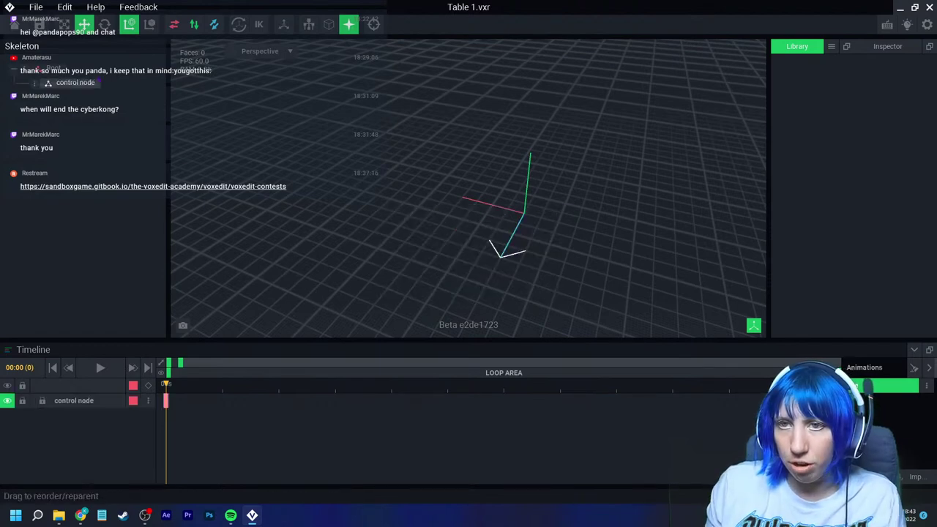
# Step: Create a child node named "Table" under the control node
pyautogui.rightClick(73, 82)
pyautogui.click(88, 109)
pyautogui.write('Table')
pyautogui.press('Return')
# Step: Create a new model named "Table" in the library
pyautogui.click(831, 46)
pyautogui.click(852, 54)
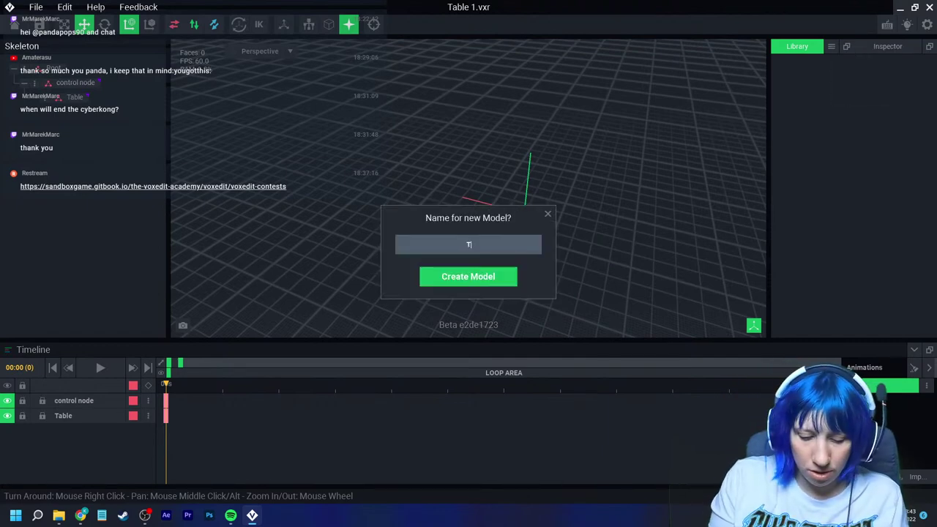
pyautogui.press('Return')
# Step: Set the model volume's X width to 50 and its depth to 50 voxels
pyautogui.moveTo(579, 281); pyautogui.dragTo(506, 234, button='right')
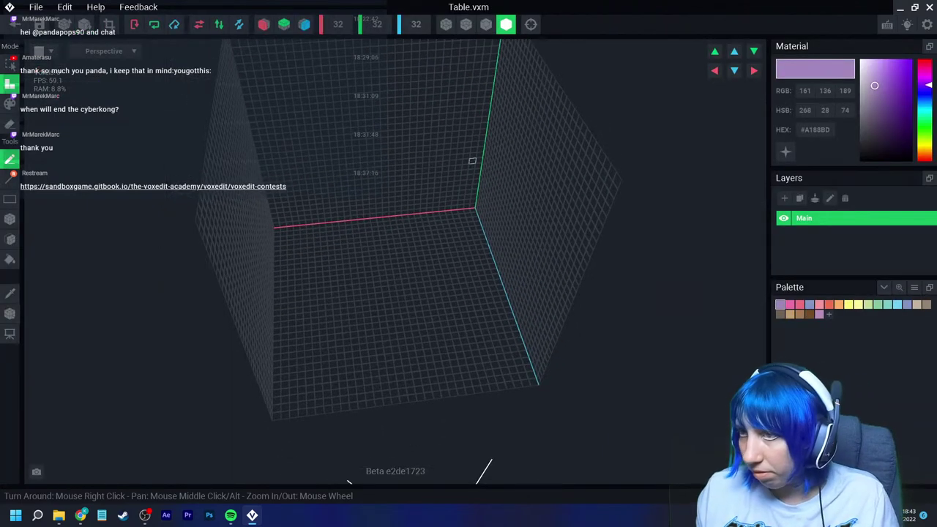
pyautogui.click(338, 24)
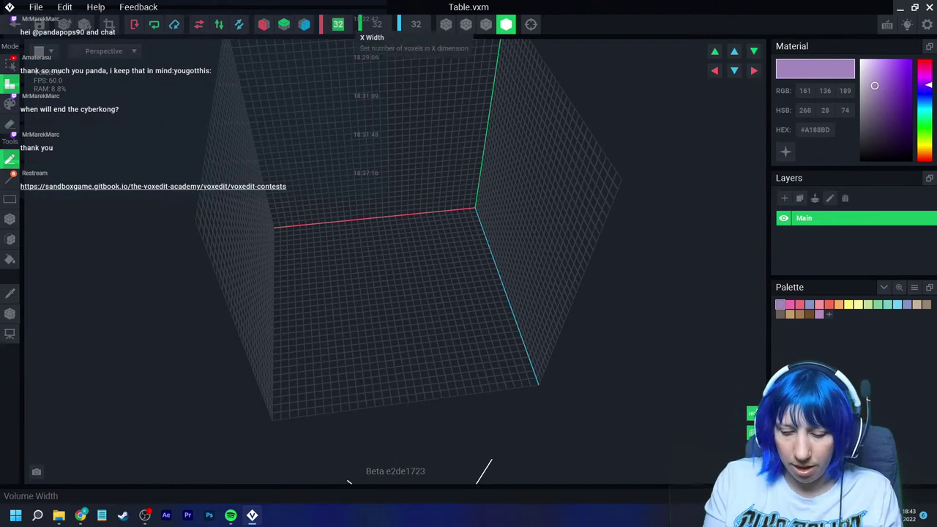
pyautogui.press('Return')
pyautogui.click(416, 25)
pyautogui.write('50')
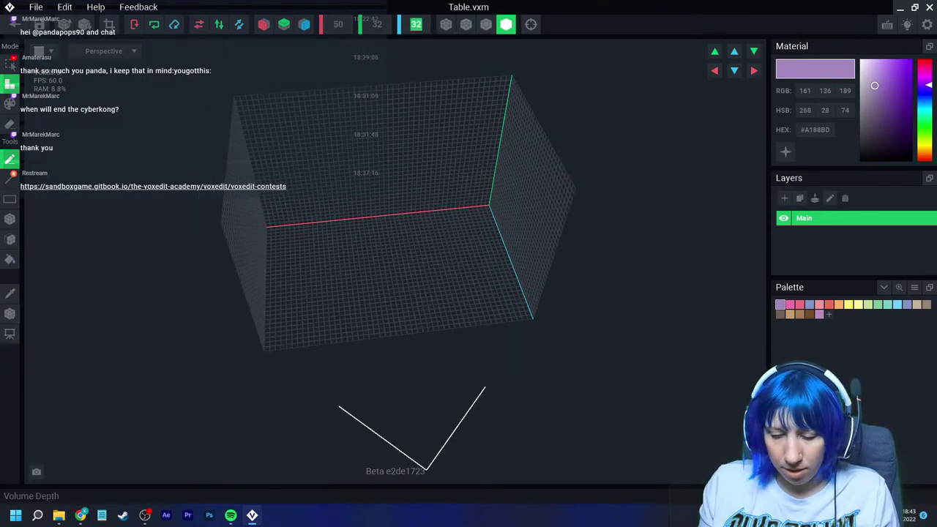
pyautogui.press('Return')
# Step: Load a PNG color palette for the model from a folder inside Downloads
pyautogui.moveTo(446, 209); pyautogui.dragTo(508, 199, button='right')
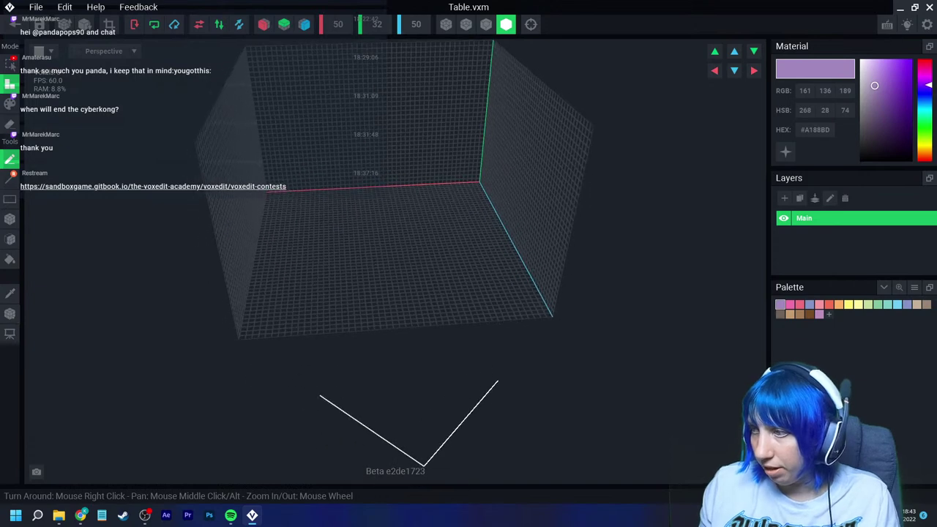
pyautogui.click(915, 287)
pyautogui.click(875, 316)
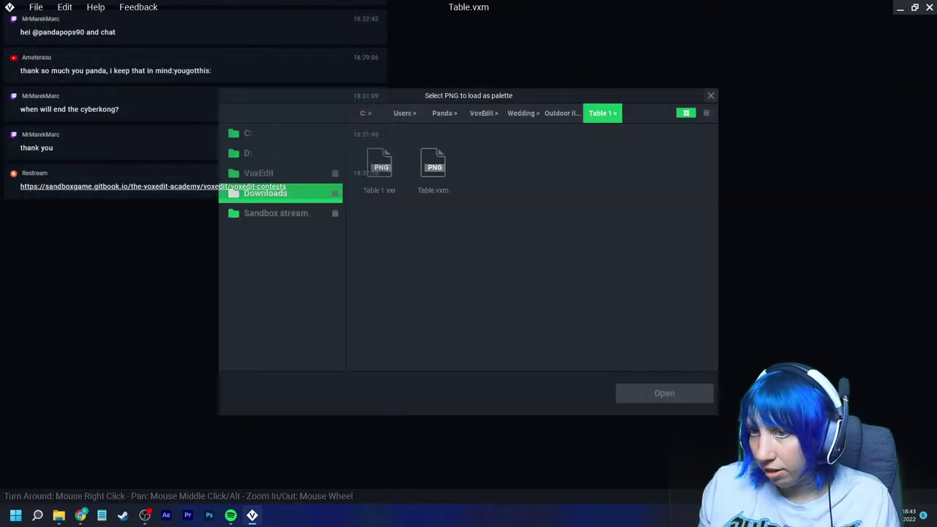
pyautogui.click(278, 192)
pyautogui.doubleClick(540, 304)
pyautogui.click(486, 232)
pyautogui.click(664, 394)
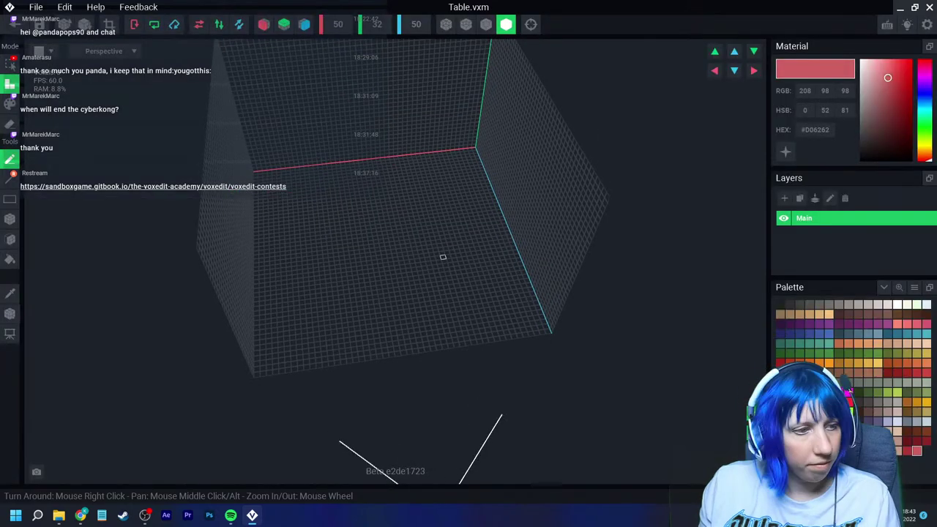
# Step: Turn on mirroring along the X and Z axes and choose the pale palette color #E7DAD4
pyautogui.moveTo(369, 67); pyautogui.dragTo(591, 269, button='right')
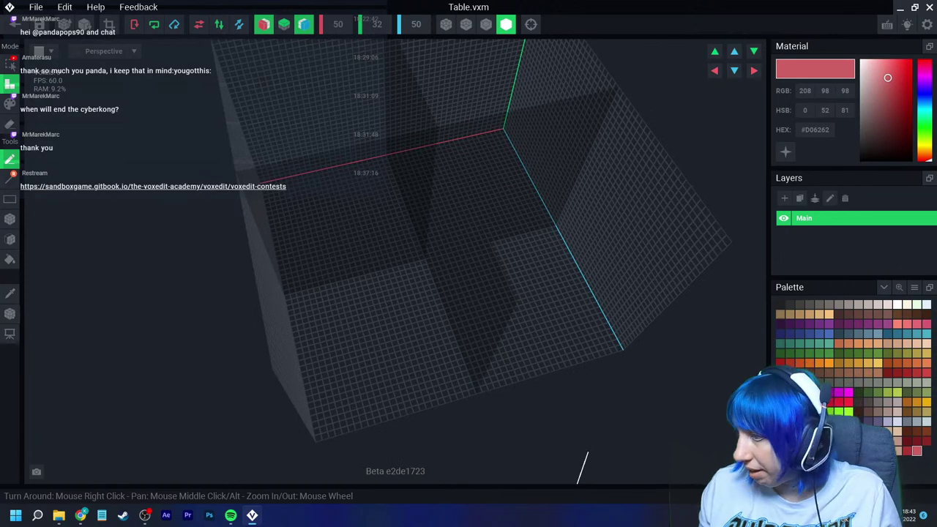
pyautogui.click(887, 304)
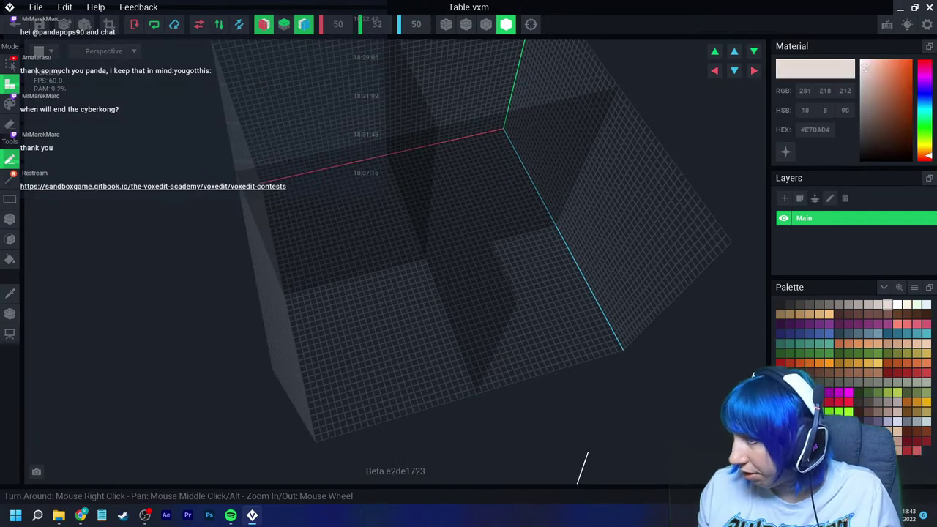
pyautogui.moveTo(460, 325); pyautogui.dragTo(395, 327, button='right')
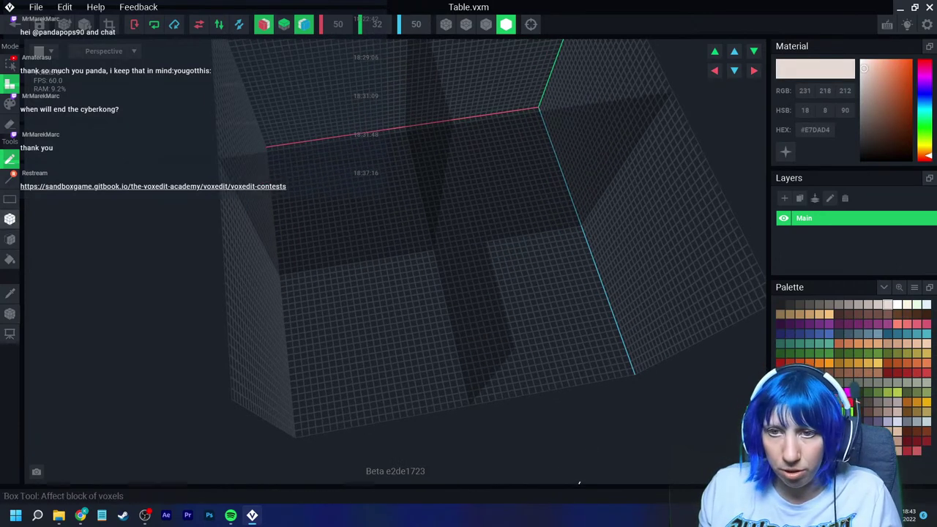
# Step: Draw a flat rectangular block with the Box tool, centred along the floor's back edge and mirrored to the front edge
pyautogui.click(9, 219)
pyautogui.moveTo(310, 245); pyautogui.dragTo(350, 192, button='right')
pyautogui.moveTo(412, 183)
pyautogui.mouseDown()
pyautogui.moveTo(354, 214)
pyautogui.moveTo(365, 216)
pyautogui.mouseUp()
pyautogui.scroll(2, 358, 224)
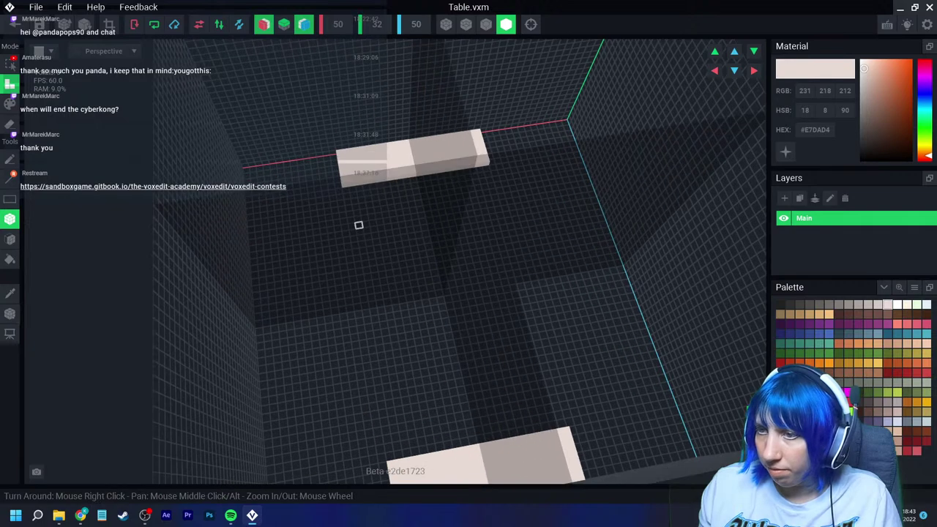
# Step: Draw a matching flat block centred along one side edge of the floor, mirrored to the opposite side
pyautogui.moveTo(358, 224); pyautogui.dragTo(421, 183, button='middle')
pyautogui.moveTo(421, 183)
pyautogui.mouseDown(button='right')
pyautogui.moveTo(389, 237)
pyautogui.moveTo(394, 227)
pyautogui.mouseUp(button='right')
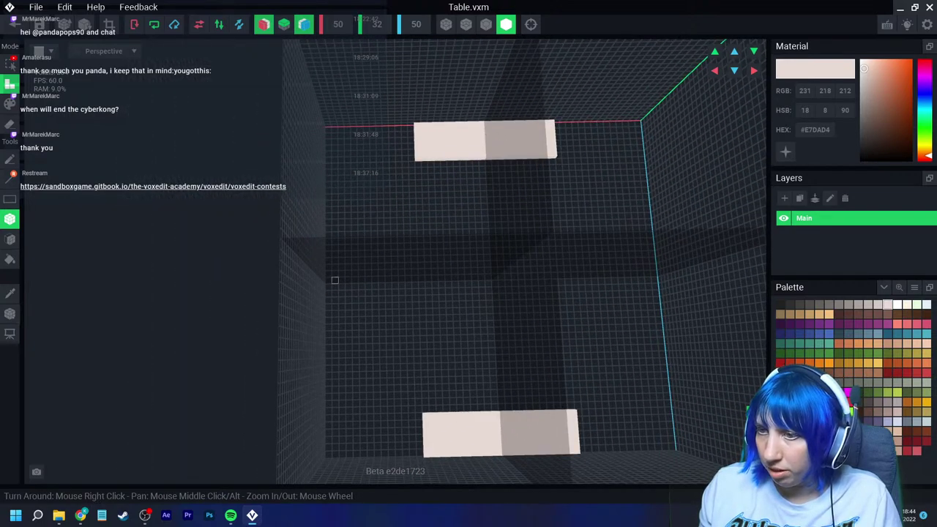
pyautogui.moveTo(328, 287)
pyautogui.mouseDown()
pyautogui.moveTo(359, 260)
pyautogui.moveTo(361, 214)
pyautogui.moveTo(367, 221)
pyautogui.mouseUp()
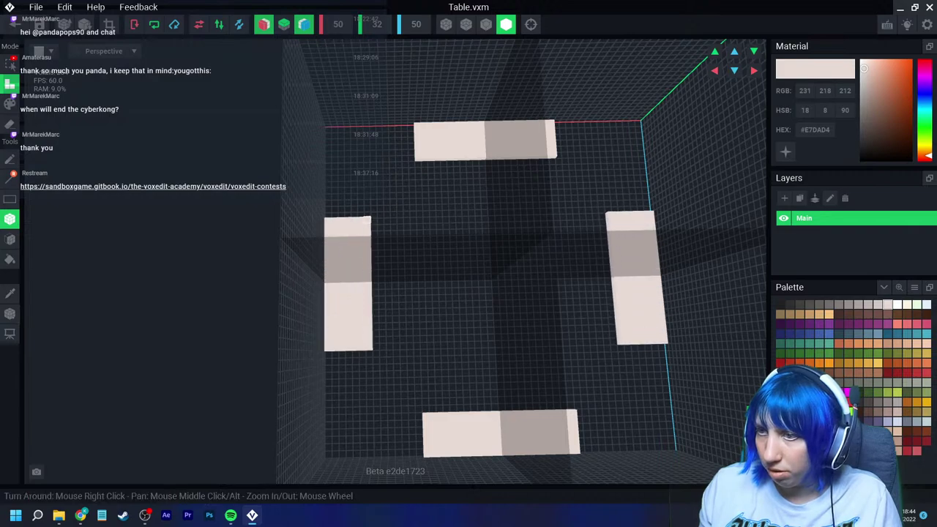
# Step: Draw stepped diagonal edges of voxels joining the four edge blocks across the corners
pyautogui.moveTo(367, 221); pyautogui.dragTo(366, 226, button='right')
pyautogui.scroll(2, 366, 225)
pyautogui.moveTo(312, 201); pyautogui.dragTo(341, 174)
pyautogui.moveTo(445, 90)
pyautogui.mouseDown()
pyautogui.moveTo(417, 97)
pyautogui.moveTo(312, 195)
pyautogui.moveTo(341, 203)
pyautogui.moveTo(367, 240)
pyautogui.mouseUp()
pyautogui.moveTo(367, 316); pyautogui.dragTo(364, 350, button='right')
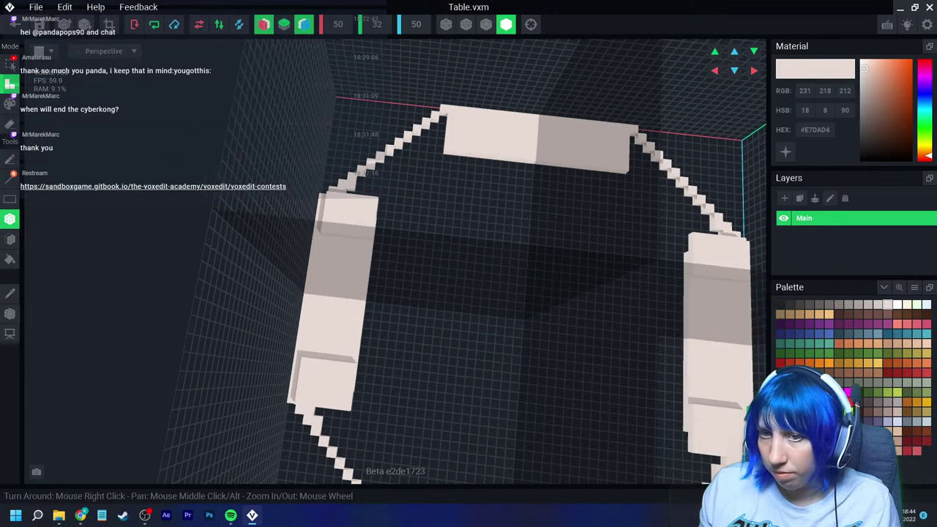
# Step: Remove the stepped corner voxels so only the four edge blocks remain, and switch to erase mode
pyautogui.scroll(-3, 474, 282)
pyautogui.moveTo(474, 283); pyautogui.dragTo(475, 314, button='right')
pyautogui.scroll(1, 475, 314)
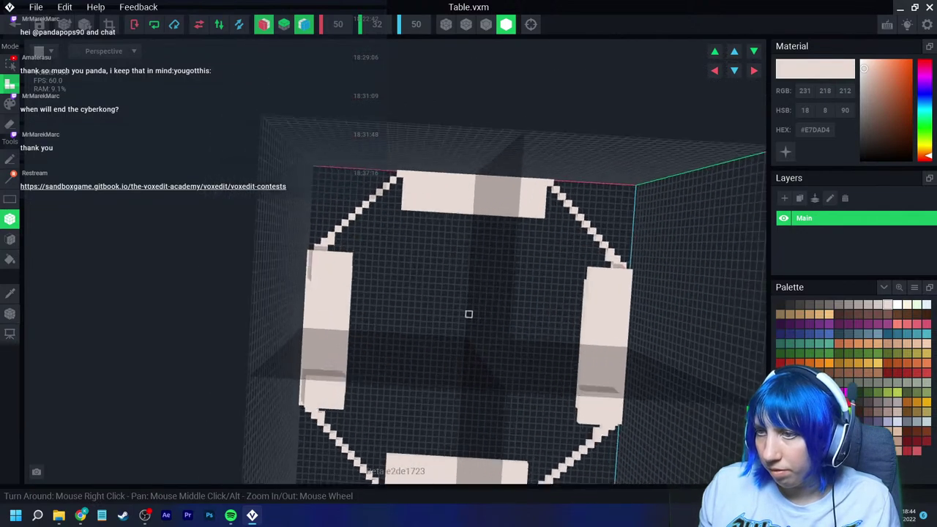
pyautogui.hotkey('ctrl', 'z')
pyautogui.moveTo(318, 260); pyautogui.dragTo(393, 180)
pyautogui.click(10, 124)
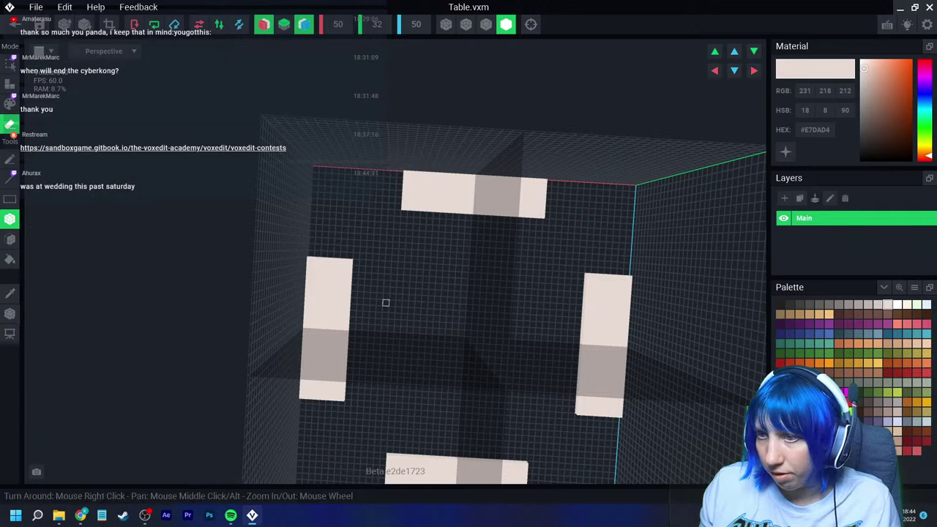
# Step: Crop the model volume to fit the four flat edge blocks
pyautogui.scroll(-2, 380, 296)
pyautogui.moveTo(431, 349); pyautogui.dragTo(437, 298, button='middle')
pyautogui.moveTo(437, 297); pyautogui.dragTo(437, 297, button='right')
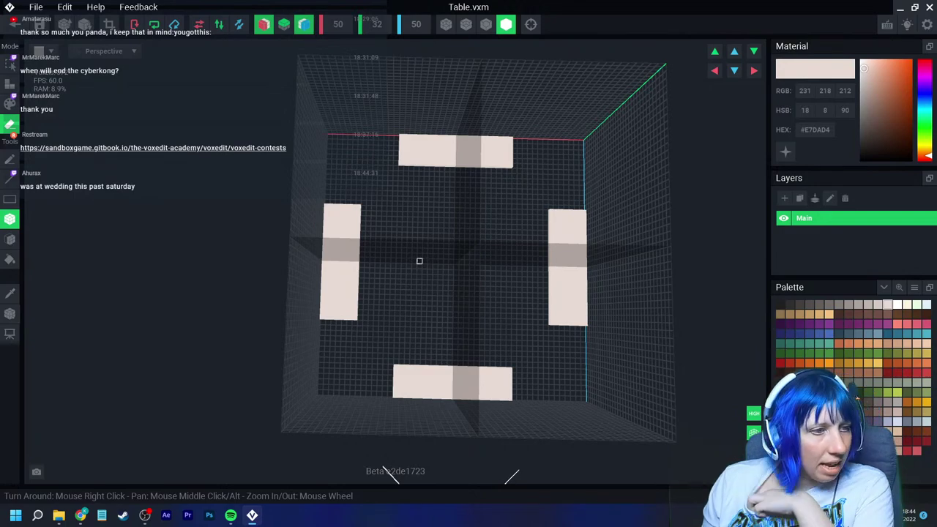
pyautogui.scroll(3, 287, 288)
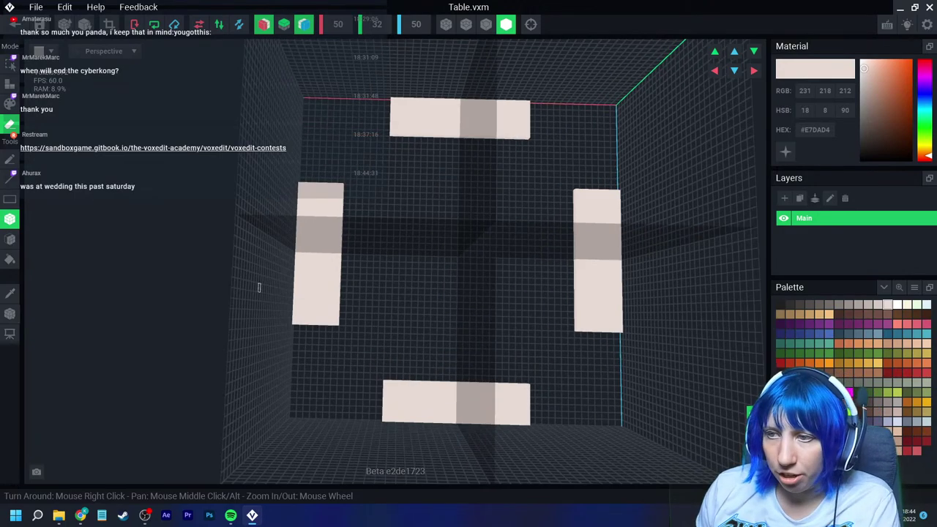
pyautogui.click(109, 24)
pyautogui.scroll(-3, 434, 292)
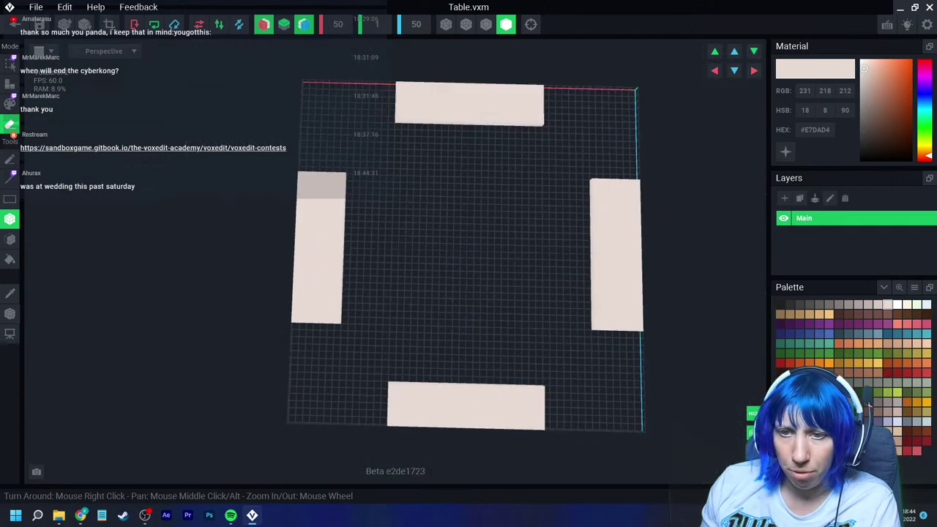
# Step: Display the positioning gizmo on the model, and return to the Table 1 rig with the Table model saved
pyautogui.click(9, 313)
pyautogui.moveTo(396, 241); pyautogui.dragTo(337, 303, button='right')
pyautogui.scroll(2, 337, 300)
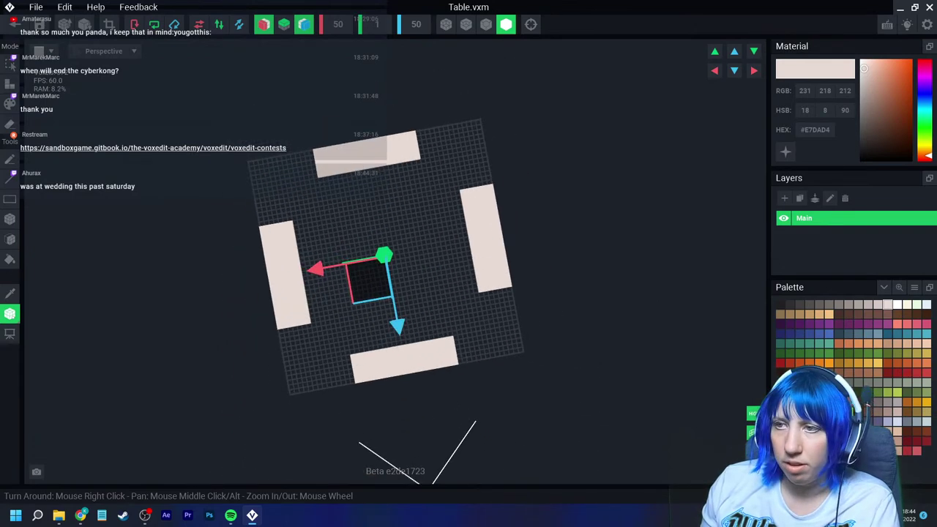
pyautogui.click(13, 24)
pyautogui.click(366, 188)
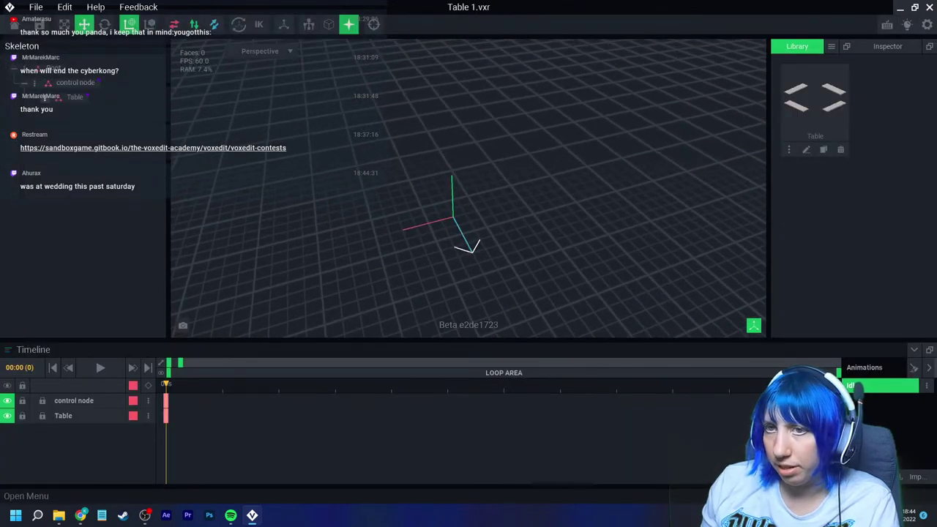
# Step: Attach the Table model from the library to the Table node of the skeleton
pyautogui.click(44, 97)
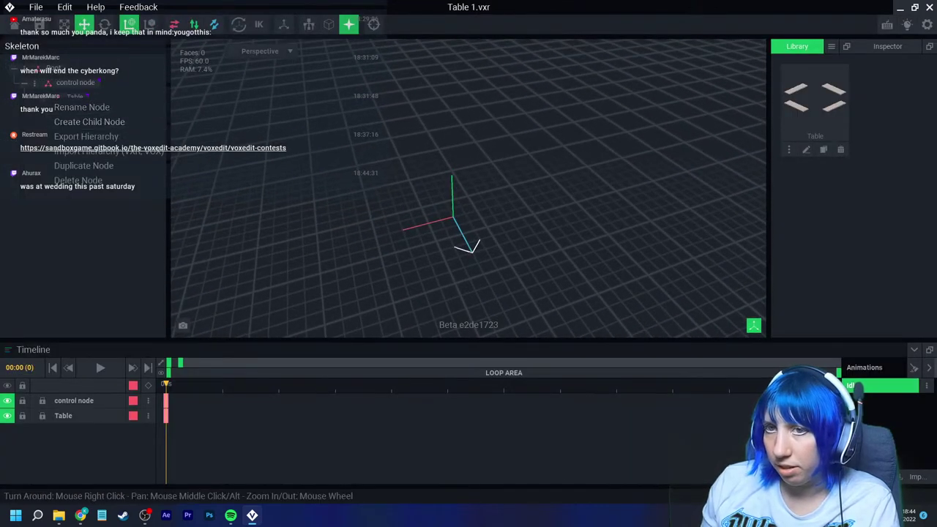
pyautogui.moveTo(814, 103); pyautogui.dragTo(73, 102)
pyautogui.scroll(5, 496, 242)
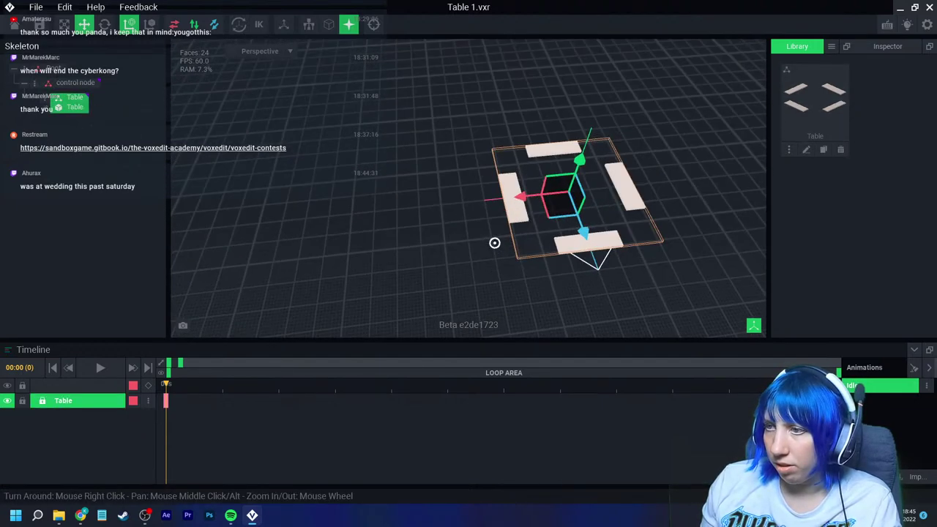
# Step: Duplicate the Table node together with its model and name the copy table2
pyautogui.rightClick(48, 101)
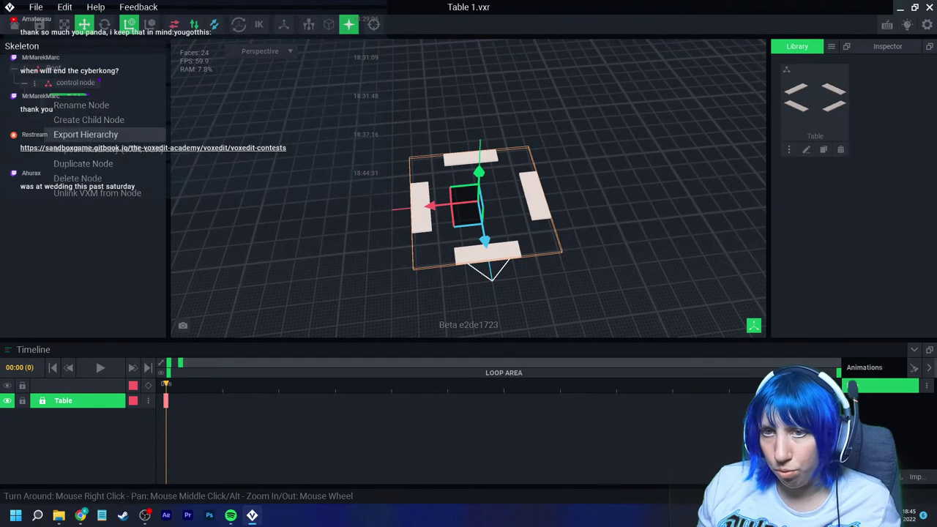
pyautogui.click(82, 163)
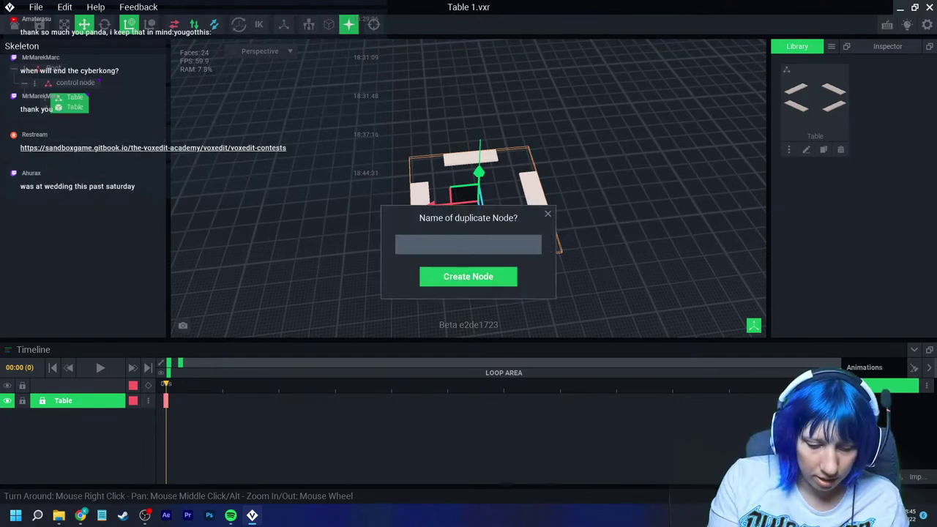
pyautogui.press('Return')
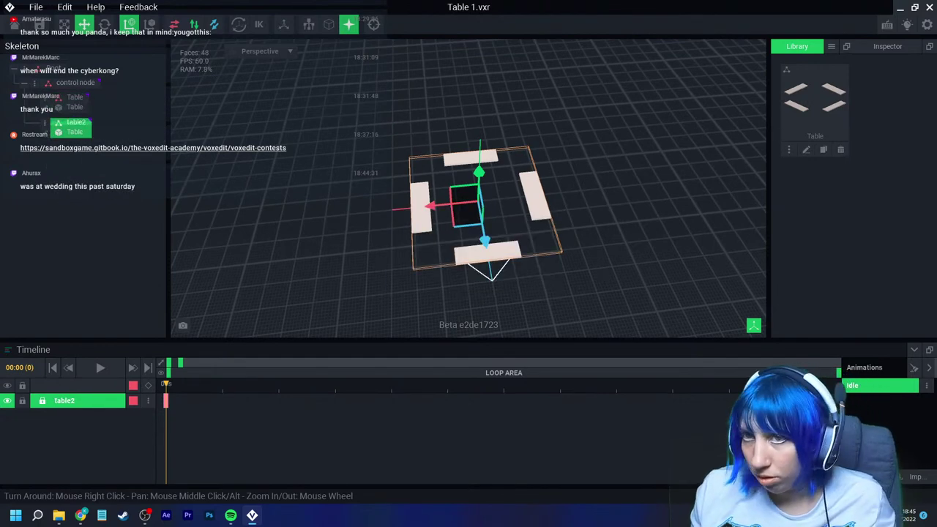
# Step: Rotate the table2 node around the vertical axis so its blocks close the gaps into an octagonal ring
pyautogui.click(104, 24)
pyautogui.moveTo(508, 223); pyautogui.dragTo(511, 252, button='right')
pyautogui.moveTo(495, 226); pyautogui.dragTo(460, 232)
pyautogui.click(533, 284)
pyautogui.moveTo(533, 284)
pyautogui.mouseDown(button='right')
pyautogui.moveTo(562, 247)
pyautogui.moveTo(505, 238)
pyautogui.moveTo(538, 274)
pyautogui.mouseUp(button='right')
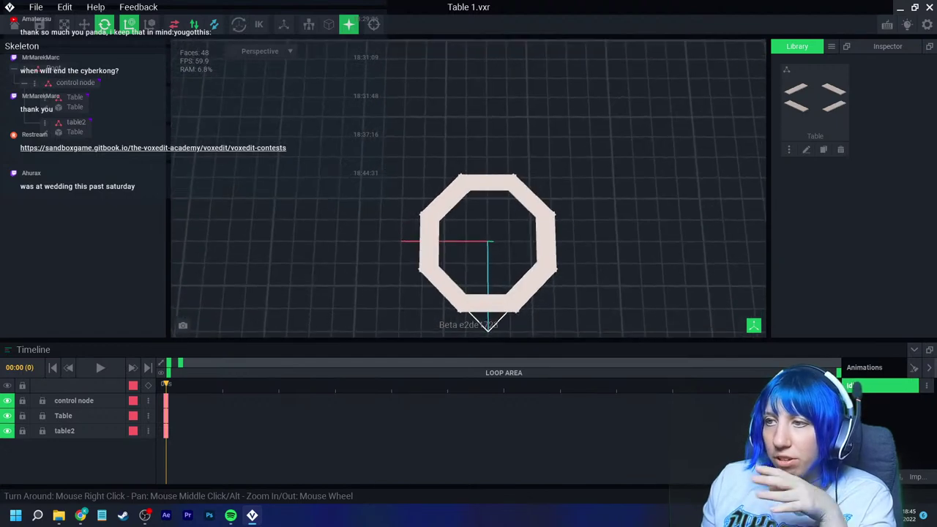
pyautogui.scroll(2, 466, 259)
pyautogui.moveTo(472, 265); pyautogui.dragTo(439, 245, button='right')
pyautogui.click(73, 101)
pyautogui.moveTo(498, 220); pyautogui.dragTo(499, 139, button='right')
pyautogui.click(84, 24)
pyautogui.moveTo(501, 159); pyautogui.dragTo(501, 123)
pyautogui.hotkey('ctrl', 'z')
# Step: Make table2 a child of the Table node and raise the Table node along the vertical axis above the grid
pyautogui.moveTo(76, 125); pyautogui.dragTo(76, 103)
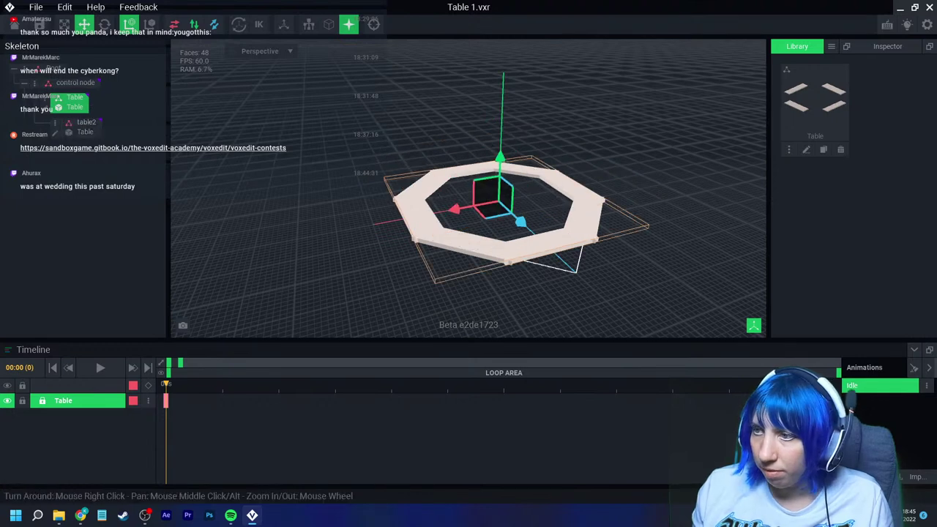
pyautogui.click(515, 159)
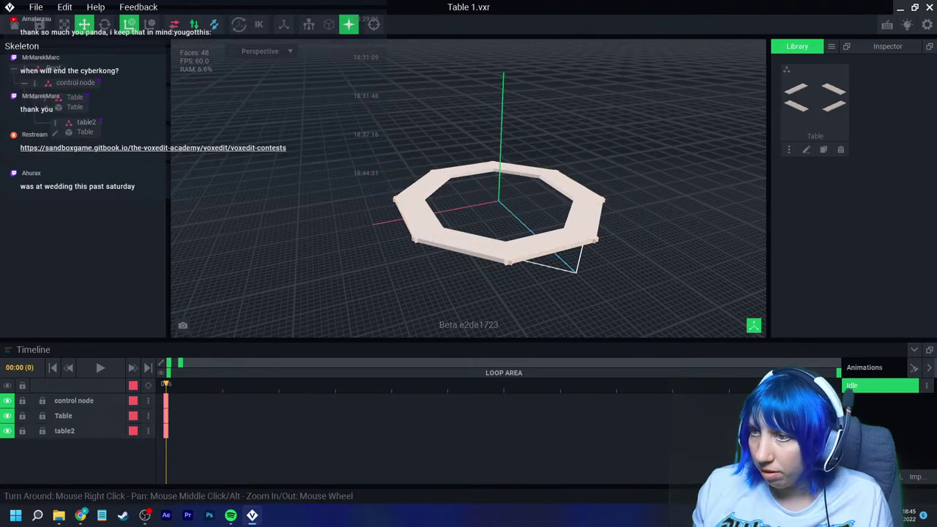
pyautogui.click(74, 101)
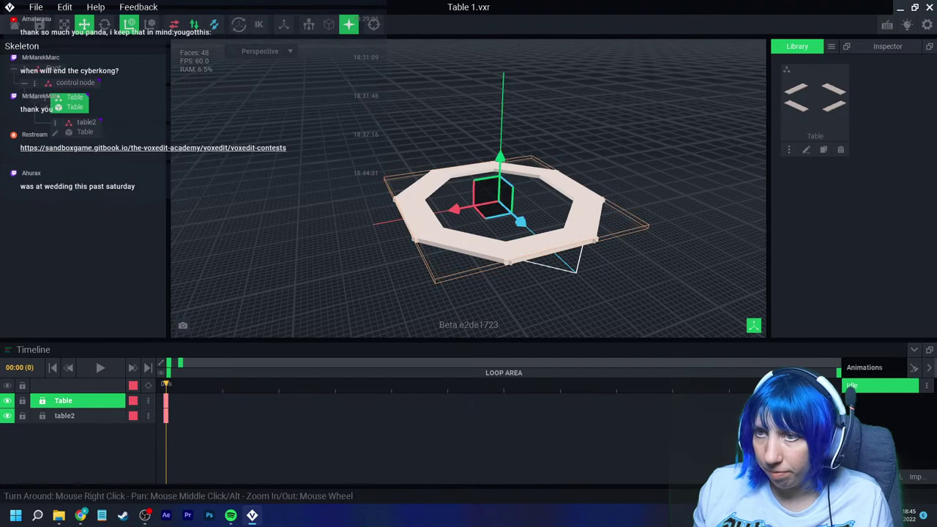
pyautogui.moveTo(500, 158); pyautogui.dragTo(504, 41)
pyautogui.moveTo(504, 51); pyautogui.dragTo(466, 129, button='middle')
pyautogui.moveTo(466, 129); pyautogui.dragTo(467, 132)
pyautogui.click(468, 149)
pyautogui.moveTo(468, 149); pyautogui.dragTo(468, 138, button='right')
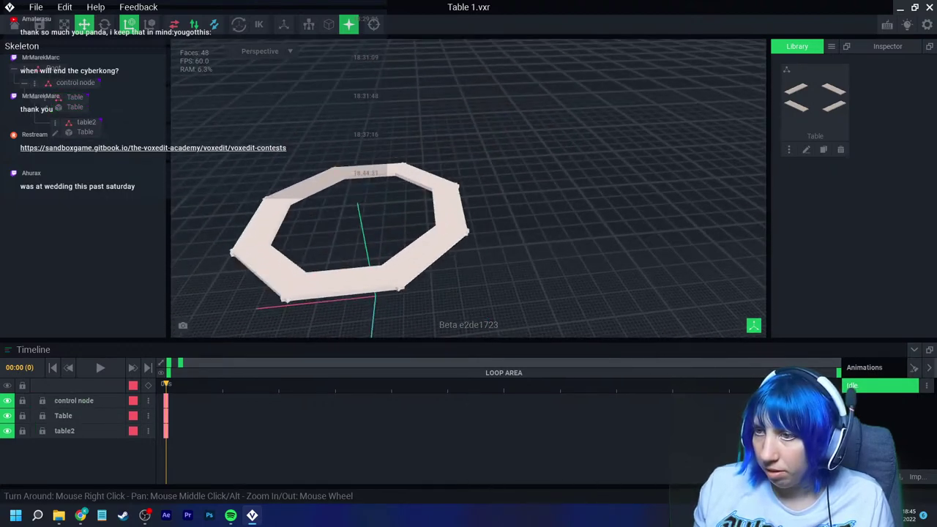
# Step: Open the Table model for editing and fill the space between the four edge blocks with box shapes forming a flat cross
pyautogui.click(439, 212)
pyautogui.click(44, 108)
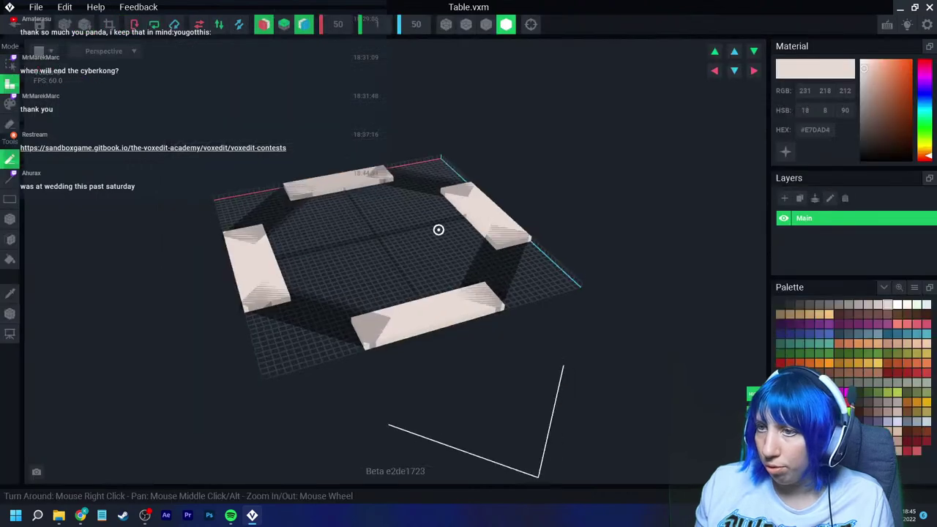
pyautogui.moveTo(443, 227); pyautogui.dragTo(431, 245, button='right')
pyautogui.click(11, 219)
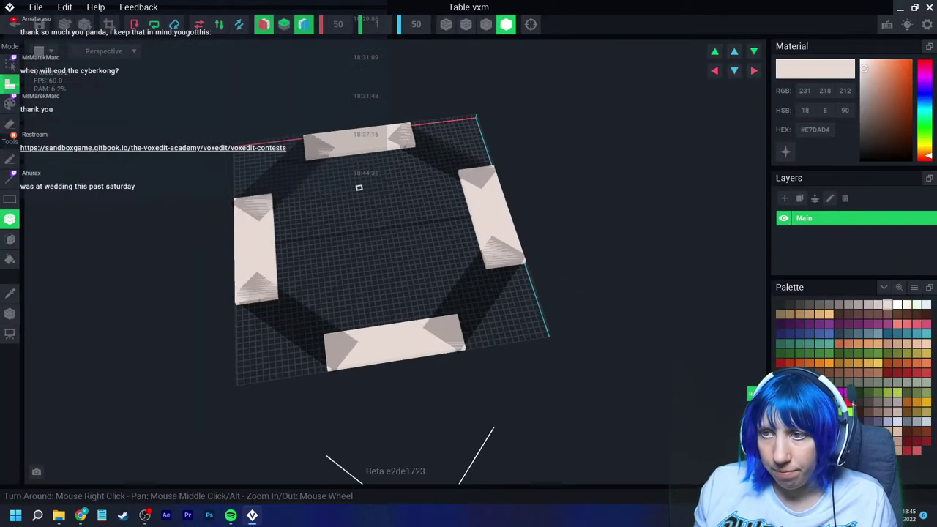
pyautogui.scroll(3, 284, 256)
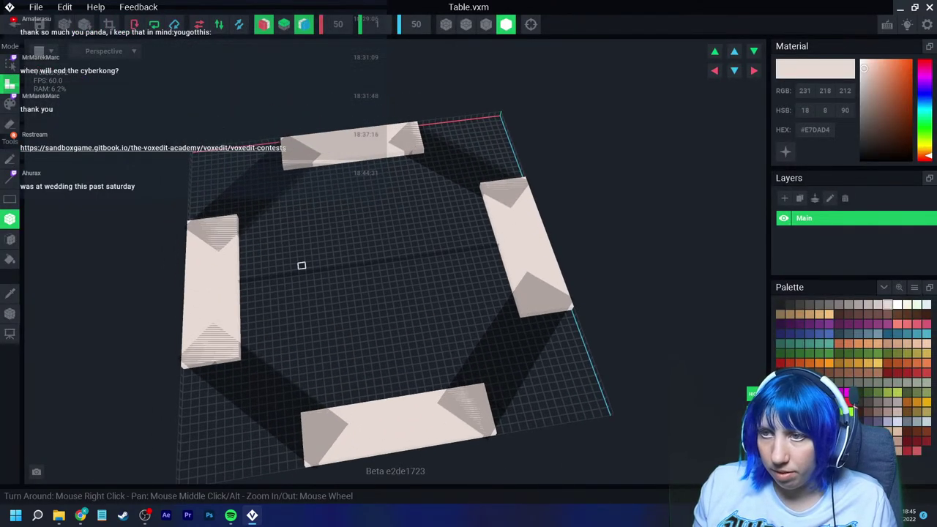
pyautogui.moveTo(289, 171); pyautogui.dragTo(406, 333)
pyautogui.moveTo(242, 221)
pyautogui.mouseDown()
pyautogui.moveTo(409, 280)
pyautogui.moveTo(478, 267)
pyautogui.mouseUp()
pyautogui.moveTo(460, 331); pyautogui.dragTo(461, 330, button='right')
# Step: Set the model volume's Y height to 5 voxels and extrude the cross's top face up to that height
pyautogui.click(377, 24)
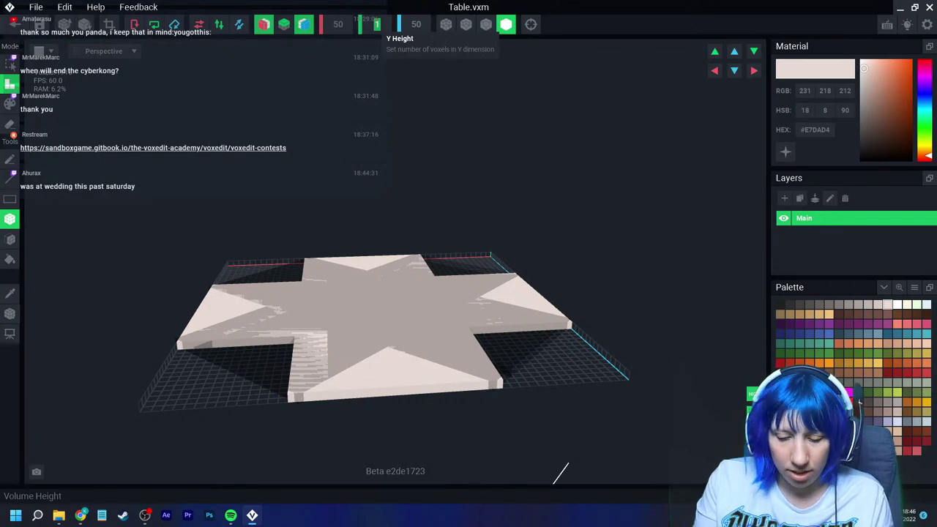
pyautogui.write('5')
pyautogui.press('Return')
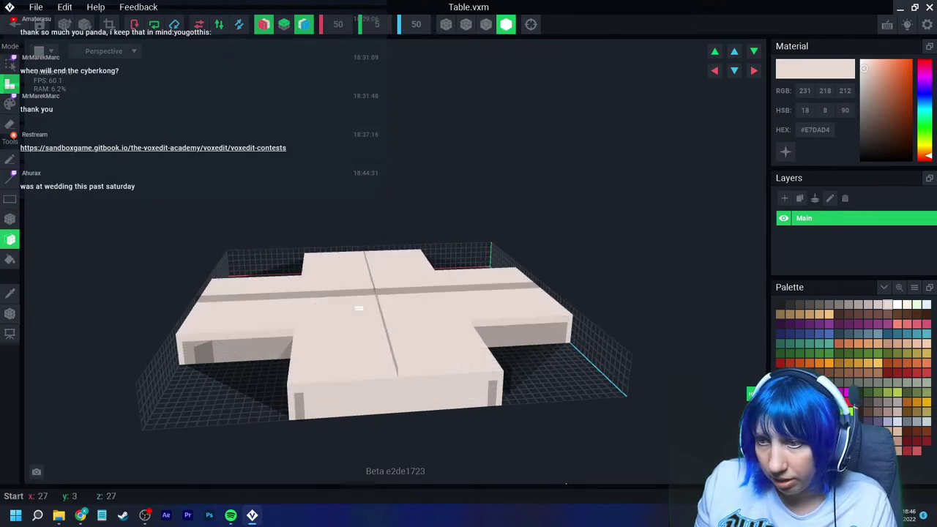
# Step: Display the pivot gizmo on the Table model, and return to the Table 1 rig with the model saved
pyautogui.click(14, 24)
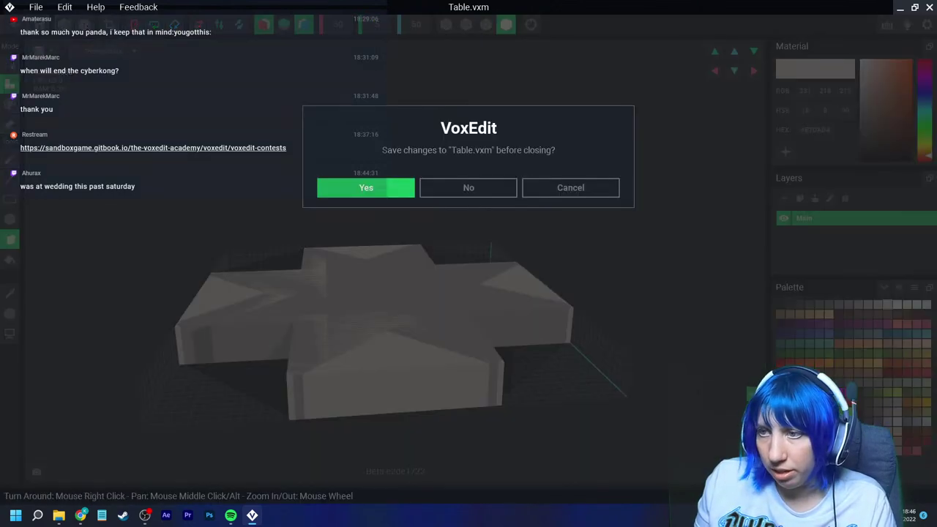
pyautogui.click(571, 188)
pyautogui.click(9, 313)
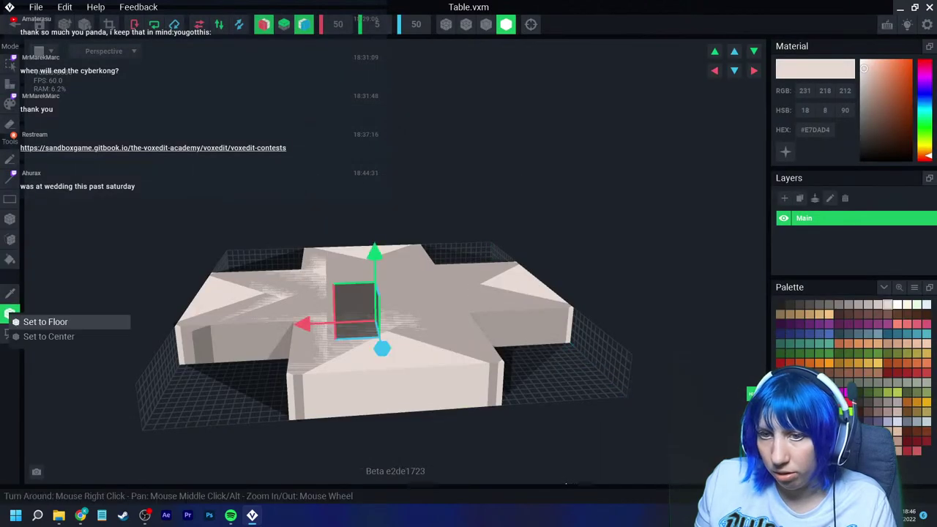
pyautogui.click(15, 23)
pyautogui.click(366, 188)
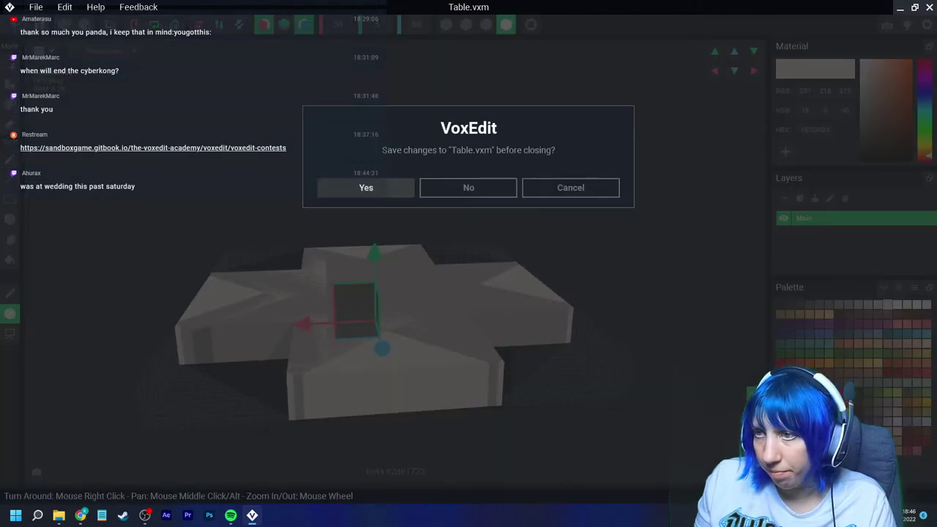
# Step: Clone the Table model as table 2 and attach the clone to the table2 node
pyautogui.moveTo(446, 195); pyautogui.dragTo(418, 241, button='right')
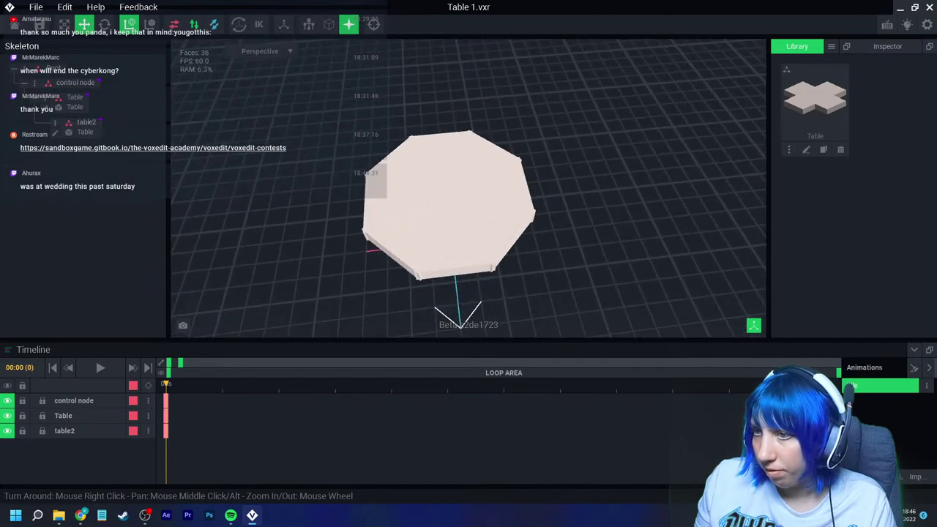
pyautogui.moveTo(550, 291); pyautogui.dragTo(544, 288, button='right')
pyautogui.scroll(3, 546, 290)
pyautogui.scroll(10, 543, 288)
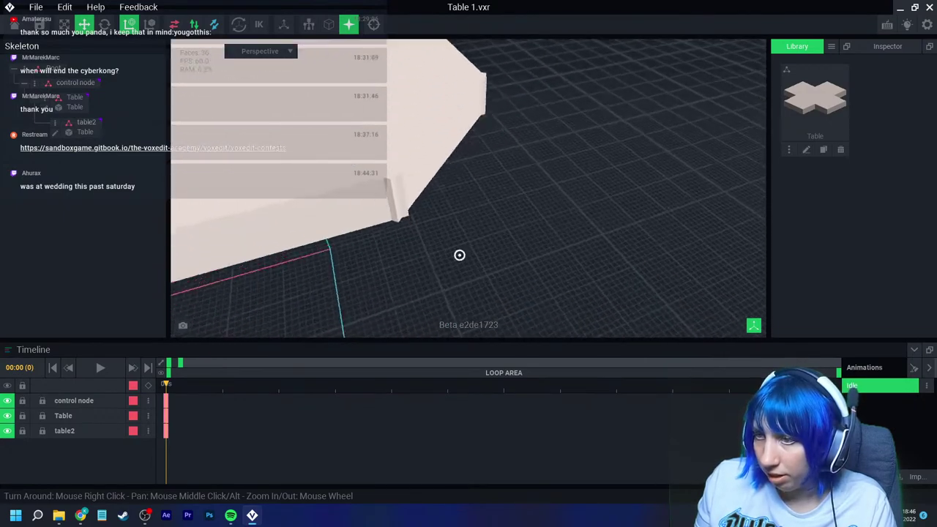
pyautogui.scroll(-4, 543, 289)
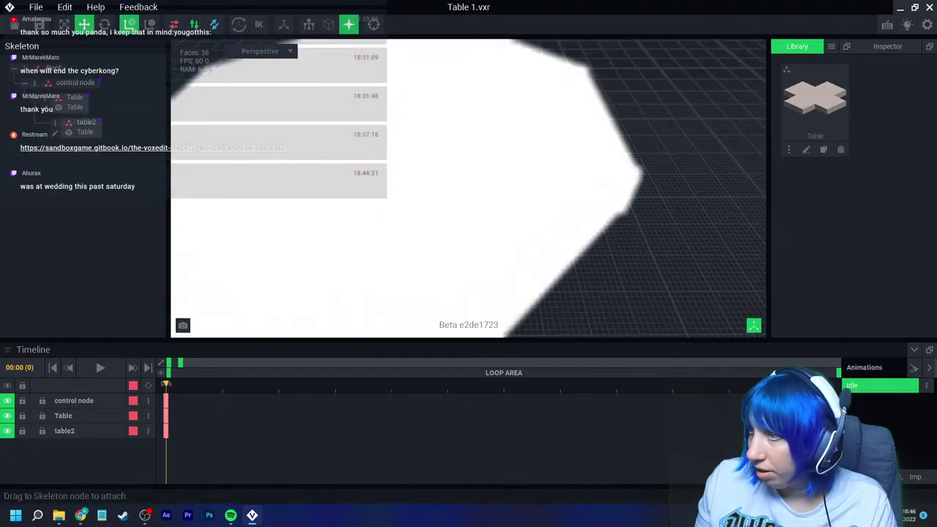
pyautogui.click(823, 150)
pyautogui.write('table 2')
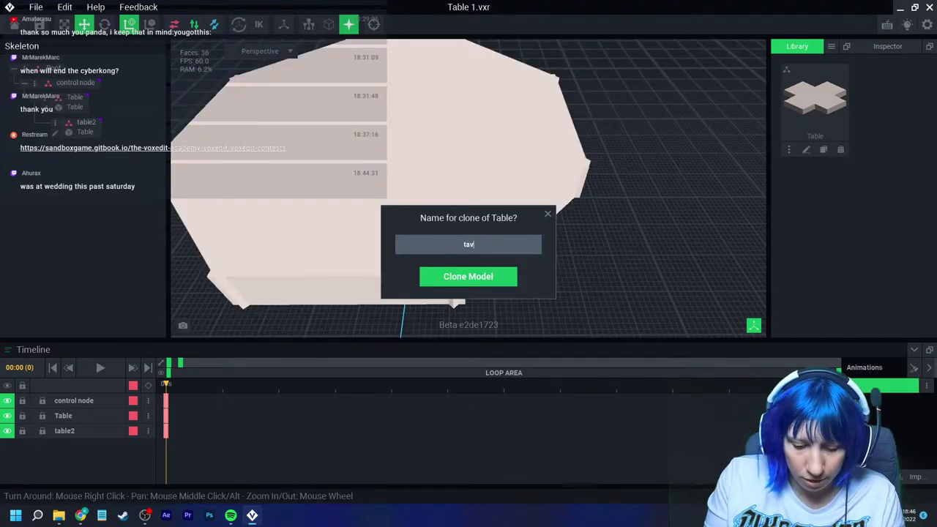
pyautogui.press('Return')
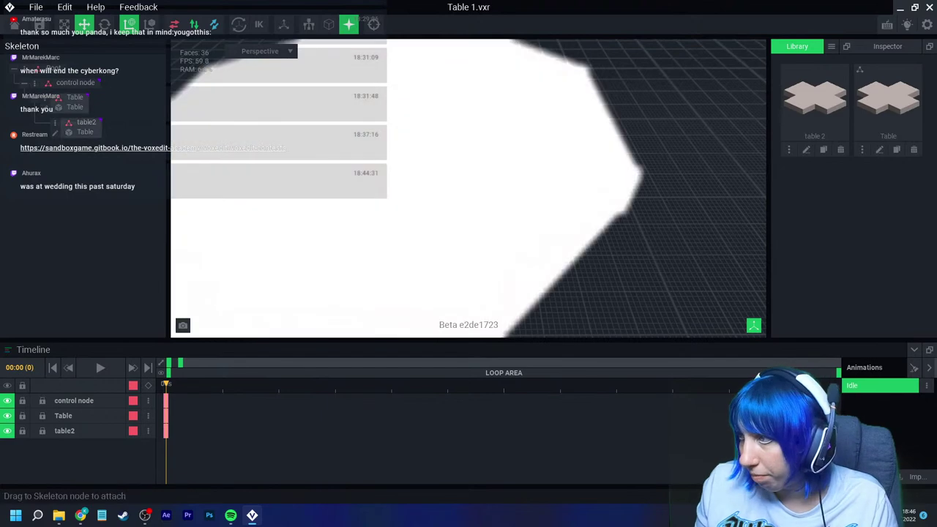
pyautogui.moveTo(815, 99); pyautogui.dragTo(87, 129)
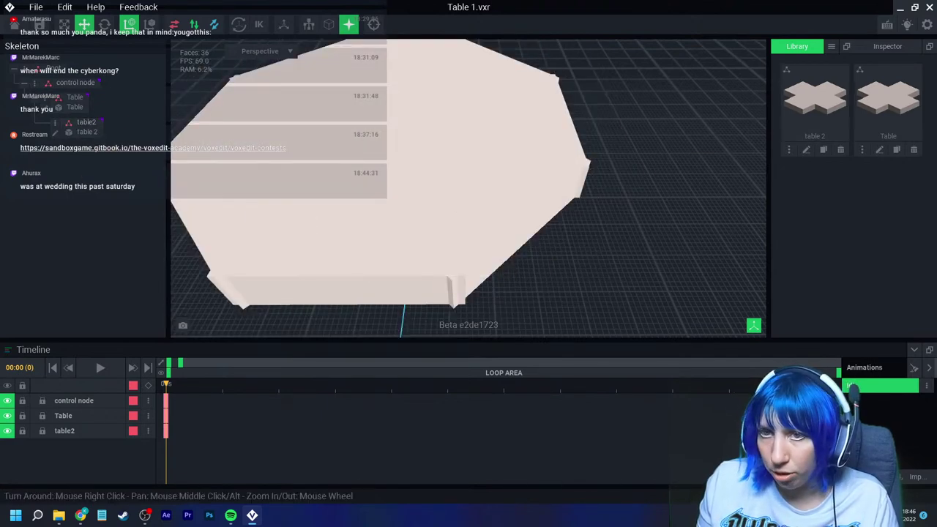
# Step: Box-erase the outer side strips of the cross arms in the table 2 model, then save it and return to the rig
pyautogui.click(55, 133)
pyautogui.moveTo(329, 216); pyautogui.dragTo(282, 241, button='right')
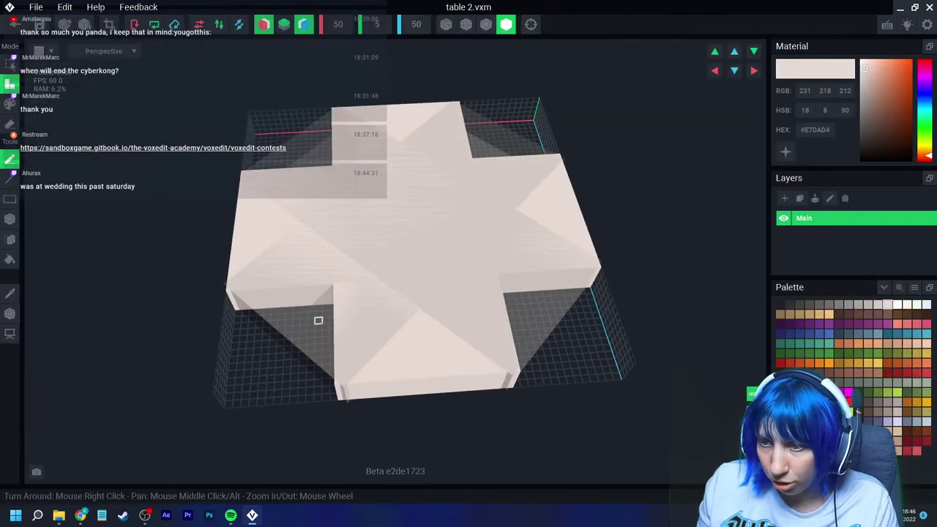
pyautogui.click(10, 125)
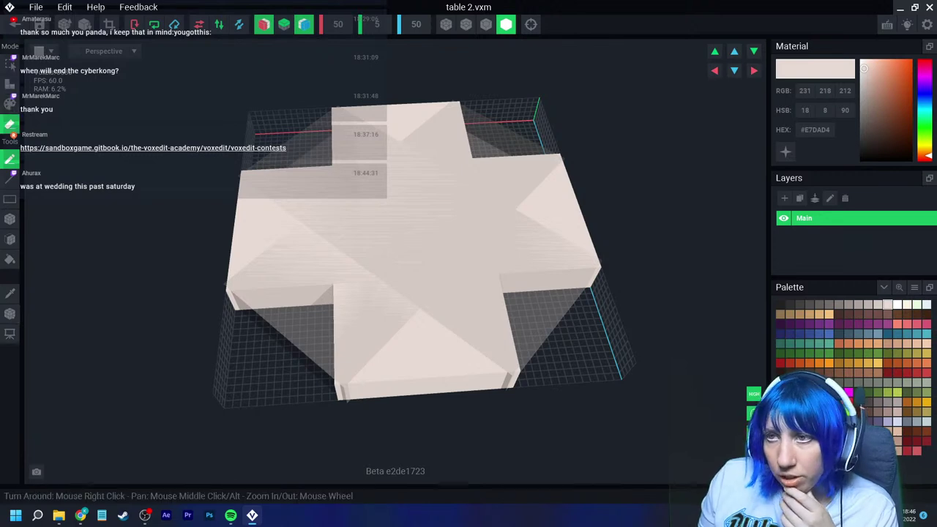
pyautogui.click(10, 218)
pyautogui.moveTo(253, 285); pyautogui.dragTo(432, 271, button='right')
pyautogui.moveTo(271, 229); pyautogui.dragTo(246, 324)
pyautogui.moveTo(299, 300); pyautogui.dragTo(330, 265, button='right')
pyautogui.moveTo(344, 238); pyautogui.dragTo(373, 335)
pyautogui.moveTo(293, 278)
pyautogui.mouseDown(button='right')
pyautogui.moveTo(295, 301)
pyautogui.moveTo(308, 175)
pyautogui.mouseUp(button='right')
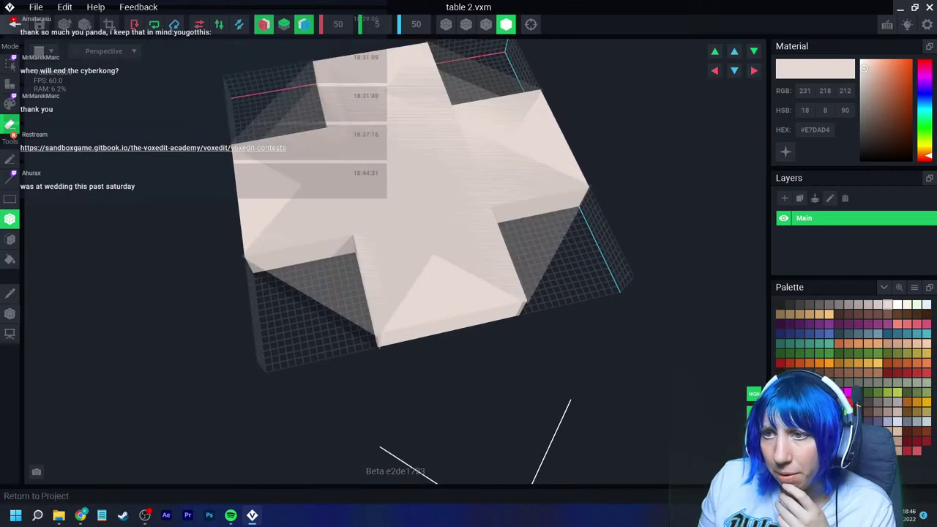
pyautogui.click(14, 24)
pyautogui.click(366, 186)
# Step: Examine the octagonal tabletop's corners, edges and underside from several angles
pyautogui.scroll(8, 391, 149)
pyautogui.moveTo(512, 218); pyautogui.dragTo(460, 179, button='middle')
pyautogui.click(464, 178)
pyautogui.moveTo(479, 188); pyautogui.dragTo(481, 186)
pyautogui.press('Escape')
pyautogui.moveTo(577, 217); pyautogui.dragTo(622, 201, button='right')
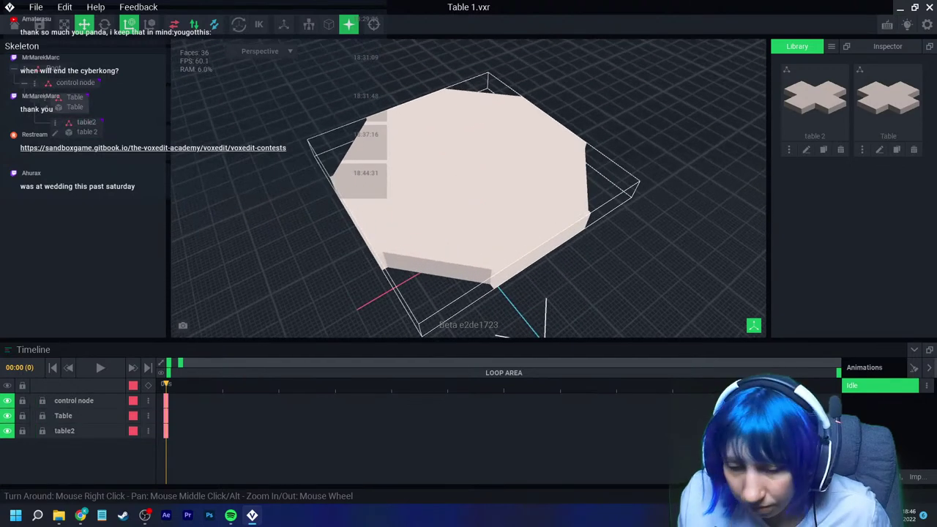
pyautogui.click(517, 220)
pyautogui.click(576, 293)
pyautogui.moveTo(574, 289); pyautogui.dragTo(583, 322, button='right')
pyautogui.moveTo(572, 169); pyautogui.dragTo(549, 116, button='middle')
pyautogui.moveTo(541, 220); pyautogui.dragTo(552, 259, button='right')
pyautogui.moveTo(506, 209); pyautogui.dragTo(517, 185, button='right')
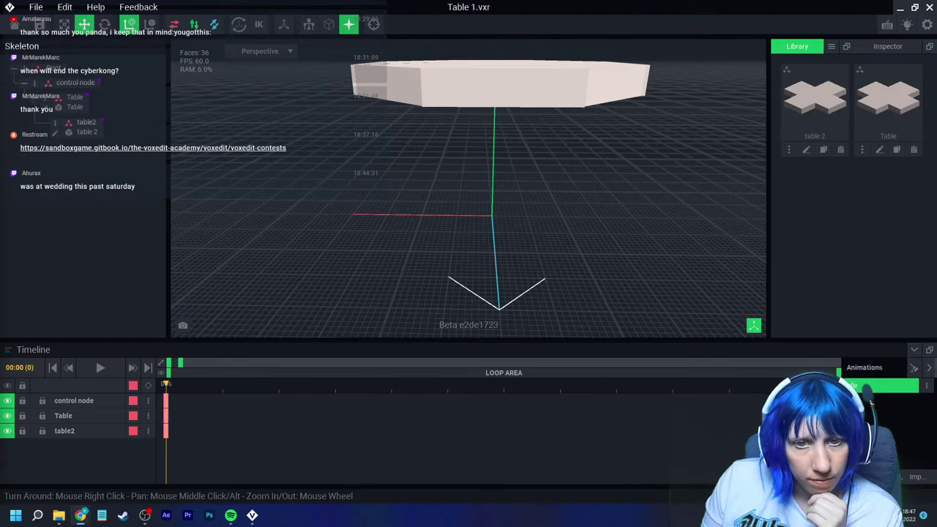
pyautogui.moveTo(374, 190); pyautogui.dragTo(417, 189, button='right')
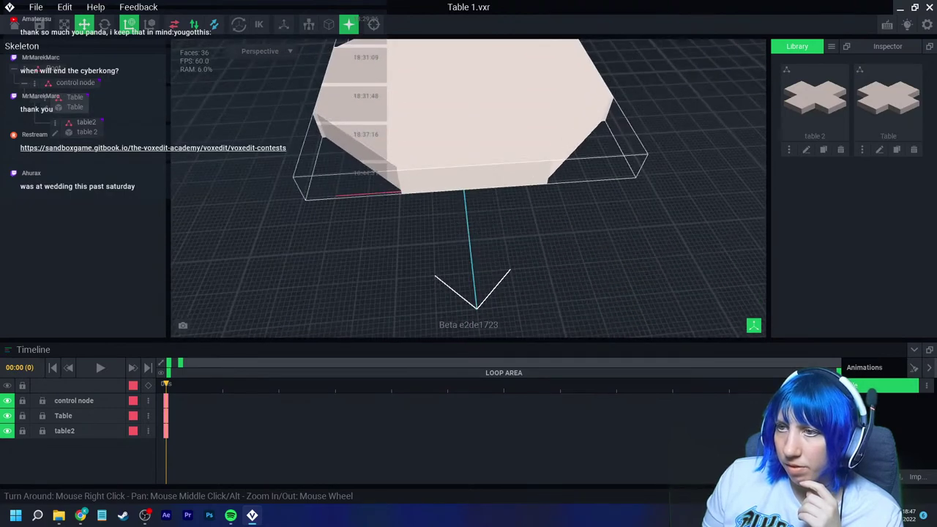
# Step: Inspect the Table model in the model editor, and return to the Table 1 rig with it saved
pyautogui.click(417, 189)
pyautogui.click(45, 107)
pyautogui.moveTo(363, 170); pyautogui.dragTo(395, 118, button='right')
pyautogui.click(14, 24)
pyautogui.click(366, 187)
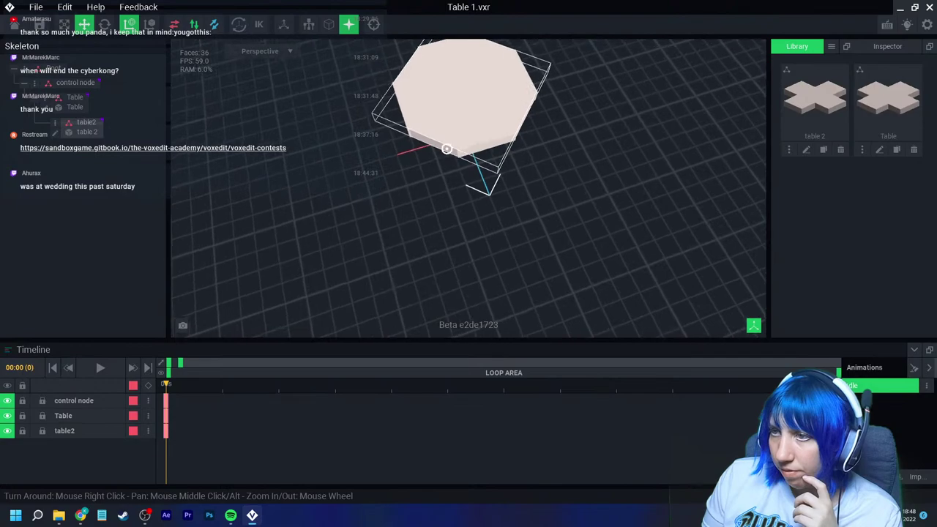
pyautogui.moveTo(447, 148); pyautogui.dragTo(448, 148, button='right')
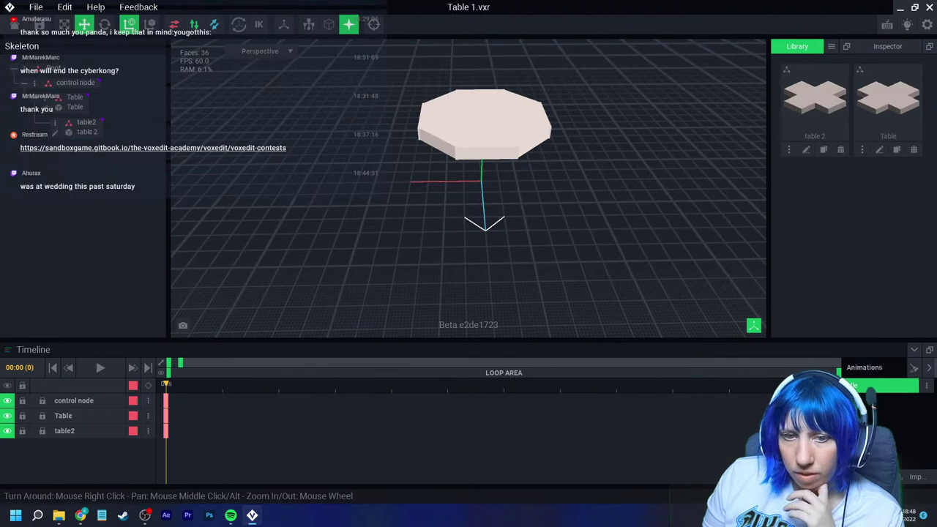
pyautogui.moveTo(487, 196); pyautogui.dragTo(520, 185, button='right')
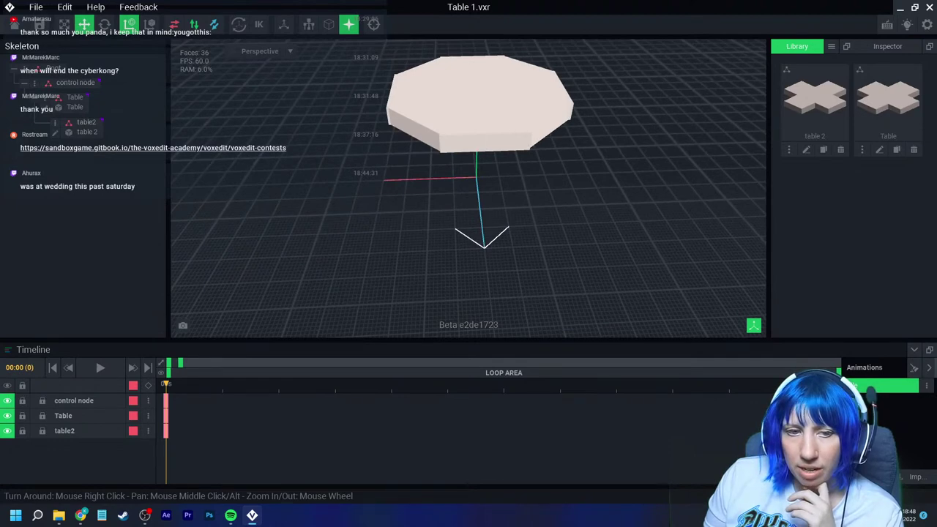
pyautogui.moveTo(478, 174); pyautogui.dragTo(478, 174, button='right')
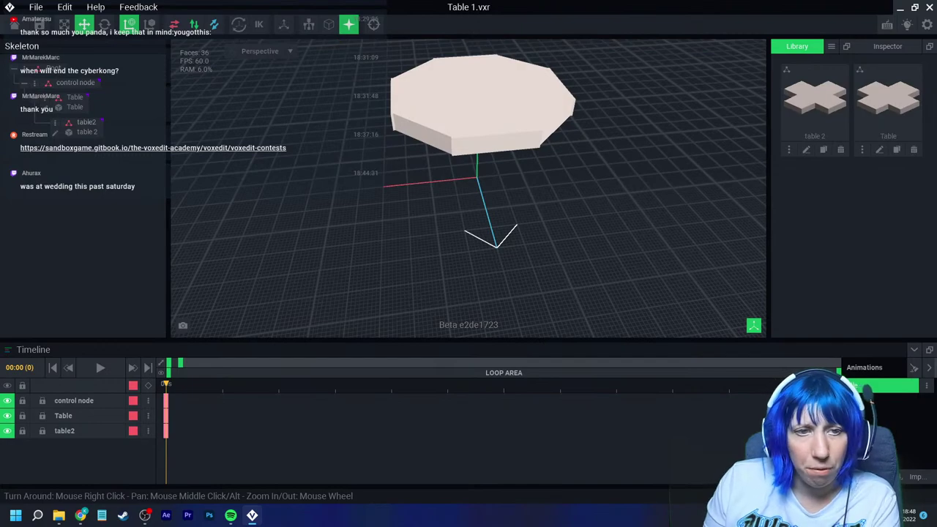
pyautogui.moveTo(476, 114); pyautogui.dragTo(476, 114, button='right')
pyautogui.moveTo(475, 152); pyautogui.dragTo(474, 153, button='right')
pyautogui.press('Escape')
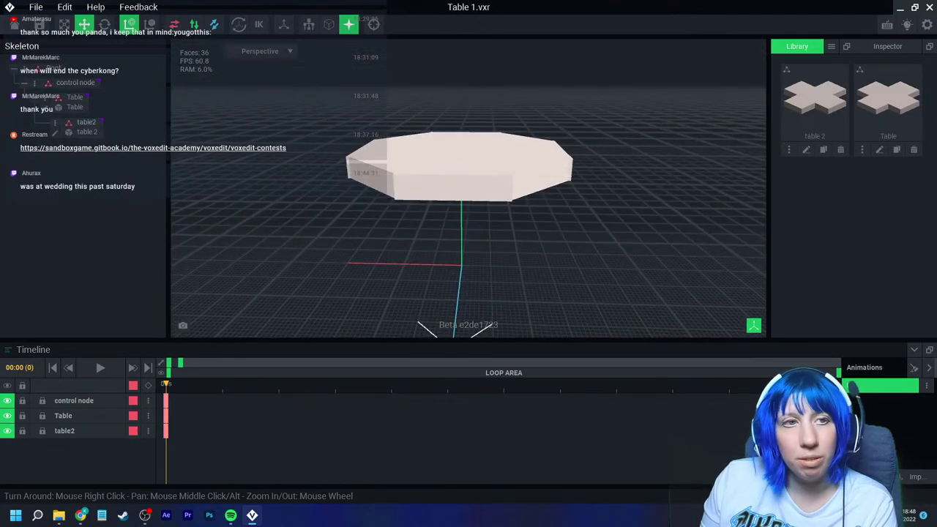
# Step: Delete the table2 node from the skeleton and remove the table 2 model from the library
pyautogui.hotkey('alt', 'Tab')
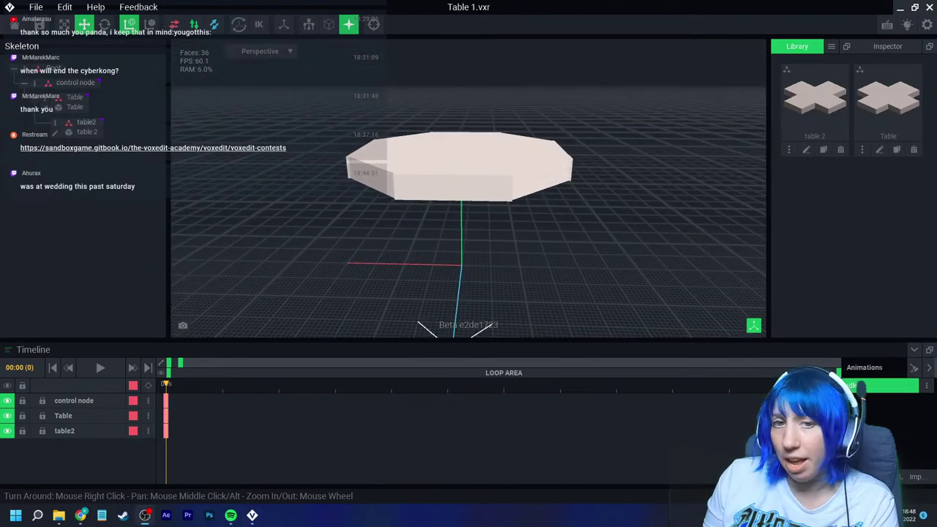
pyautogui.moveTo(469, 169); pyautogui.dragTo(469, 219, button='right')
pyautogui.click(468, 220)
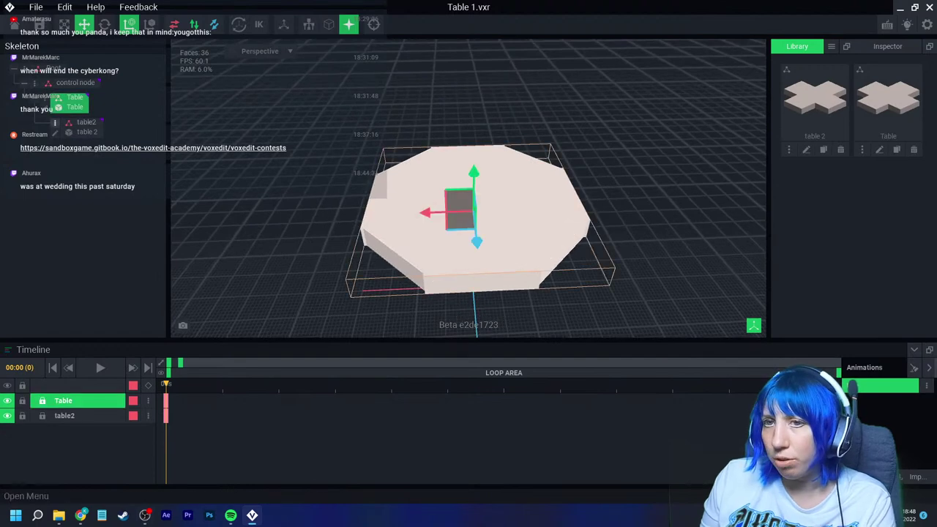
pyautogui.click(54, 122)
pyautogui.click(88, 206)
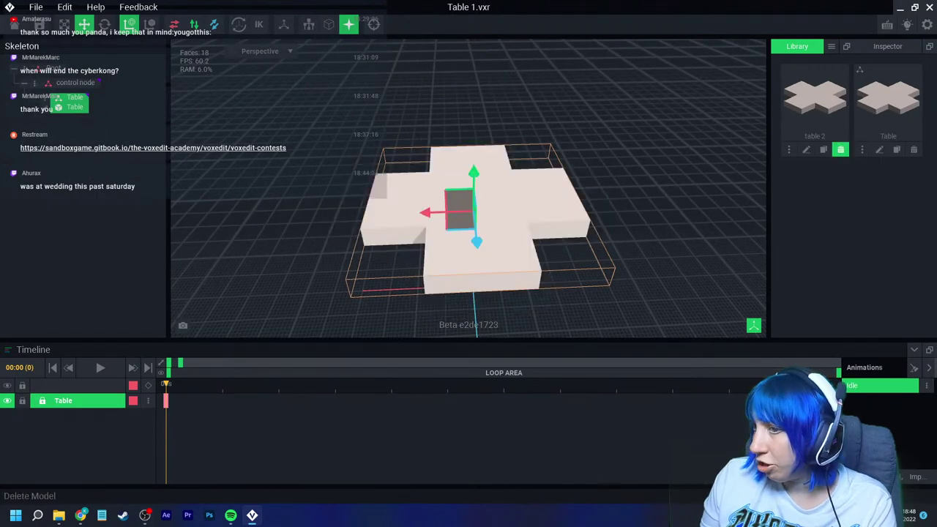
pyautogui.click(841, 150)
pyautogui.click(417, 186)
# Step: Open the Table model for editing and fill its empty corner areas with cream #E7DAD4 to form a solid slab
pyautogui.click(806, 149)
pyautogui.moveTo(404, 198); pyautogui.dragTo(394, 208, button='right')
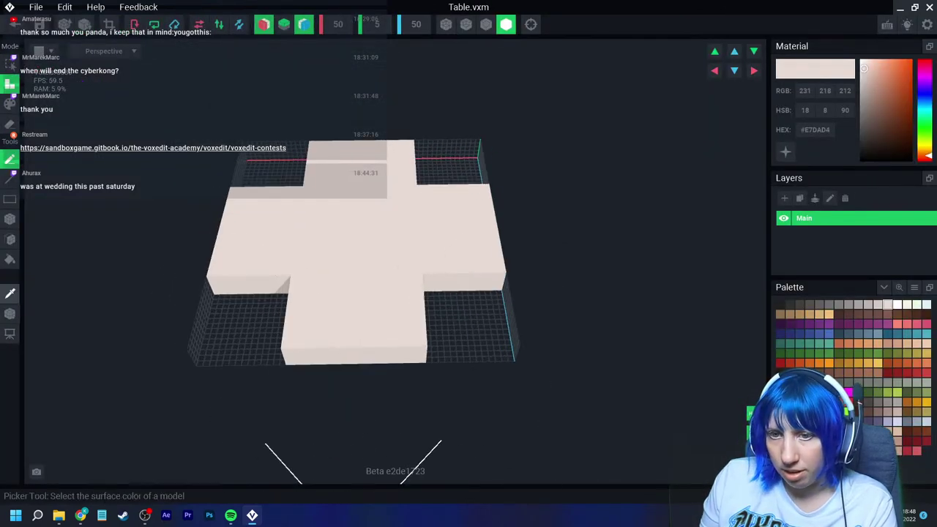
pyautogui.click(10, 259)
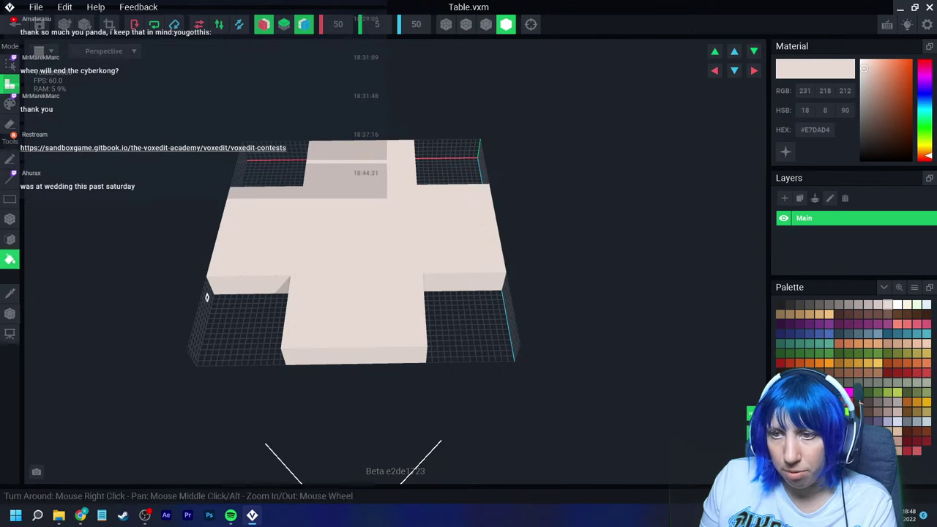
pyautogui.click(315, 300)
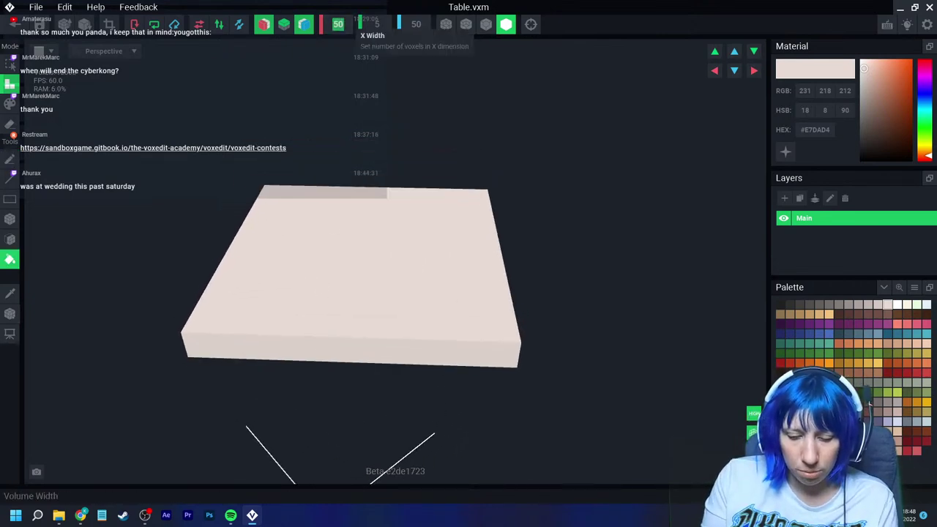
# Step: Set the Table model's X width to 80 voxels and fill the added empty volume with the same cream
pyautogui.write('80')
pyautogui.press('Return')
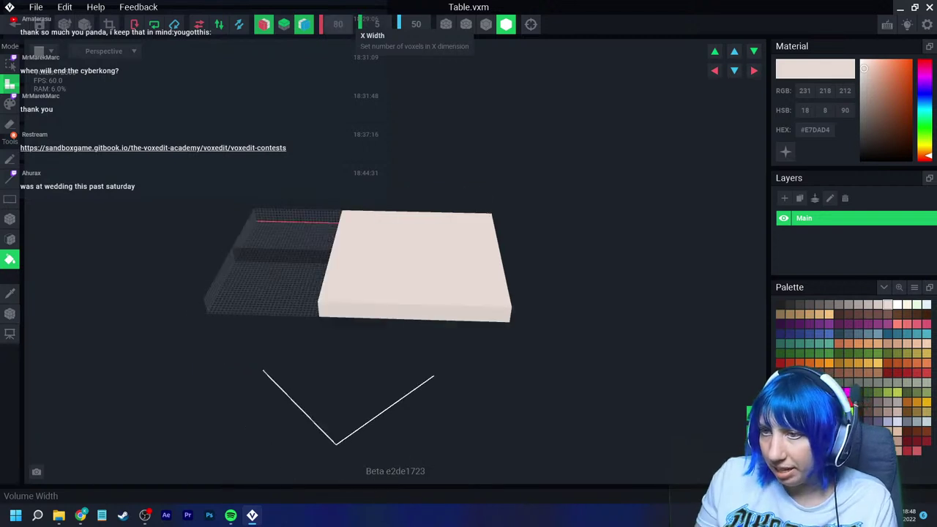
pyautogui.moveTo(272, 293); pyautogui.dragTo(311, 303, button='right')
pyautogui.click(249, 300)
pyautogui.moveTo(438, 283)
pyautogui.mouseDown(button='right')
pyautogui.moveTo(429, 278)
pyautogui.moveTo(430, 292)
pyautogui.mouseUp(button='right')
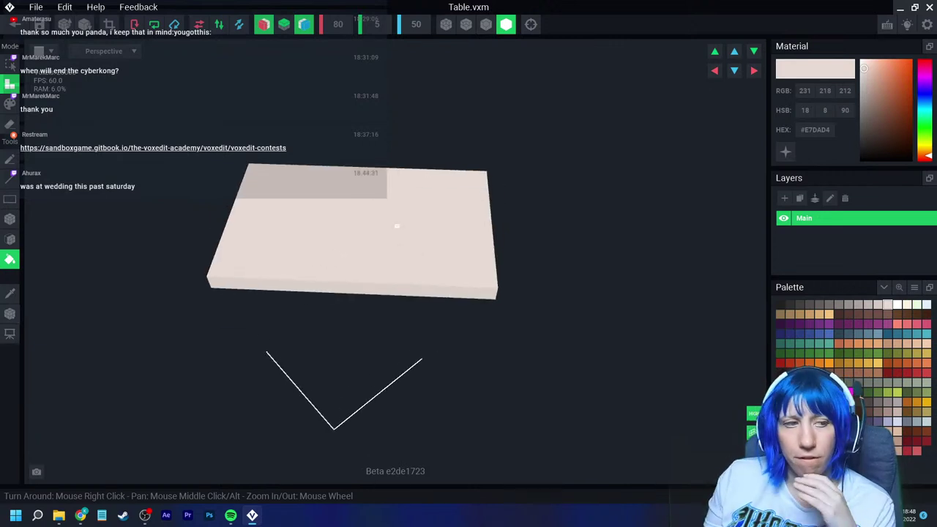
# Step: Centre the pivot on the widened slab, then save the Table model and return to the rig
pyautogui.moveTo(450, 222); pyautogui.dragTo(586, 223, button='right')
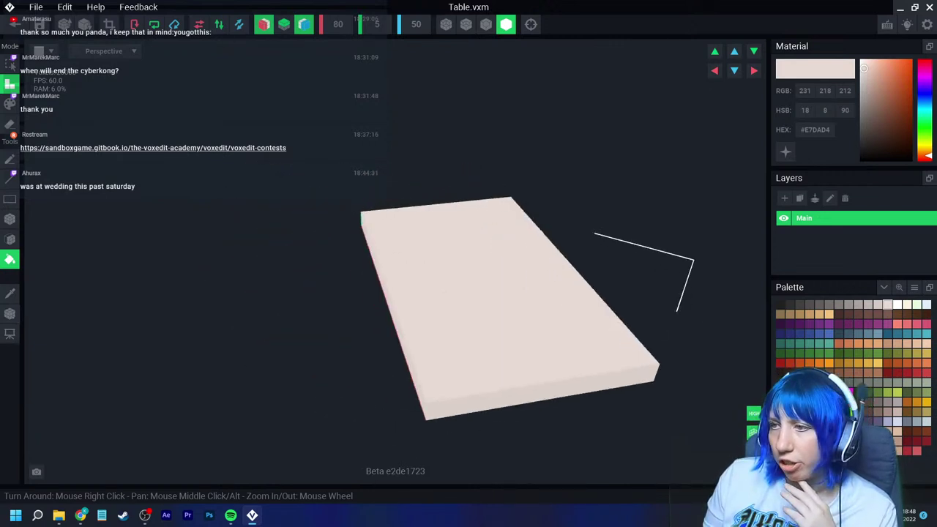
pyautogui.moveTo(476, 218); pyautogui.dragTo(422, 207, button='right')
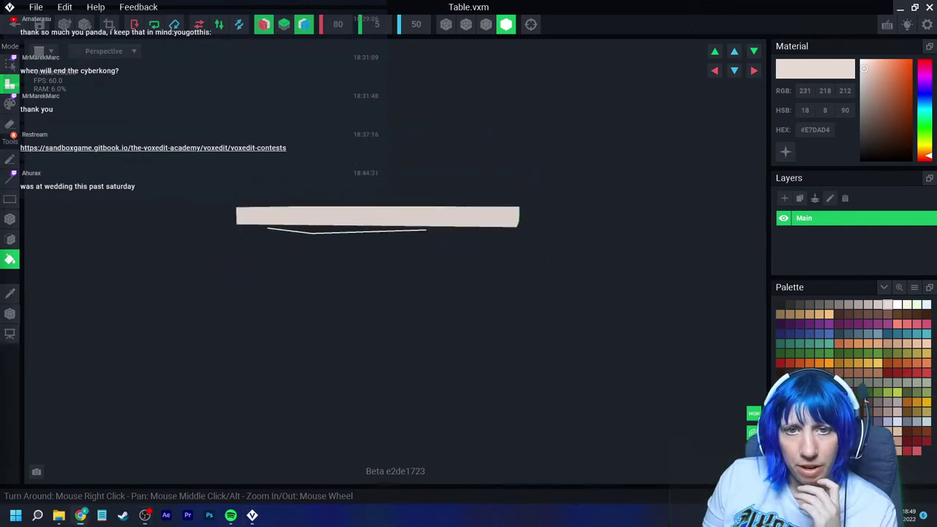
pyautogui.moveTo(423, 206); pyautogui.dragTo(423, 207, button='right')
pyautogui.scroll(3, 423, 206)
pyautogui.click(11, 314)
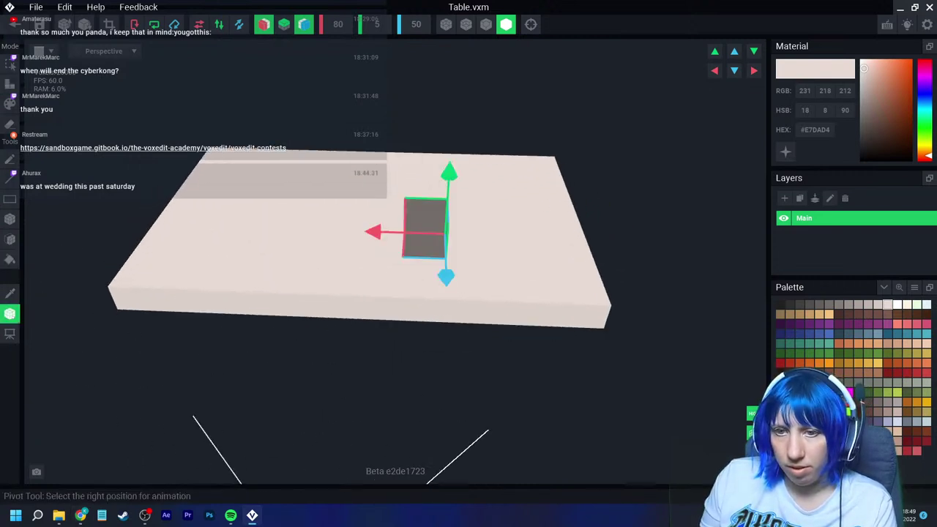
pyautogui.click(44, 328)
pyautogui.click(15, 23)
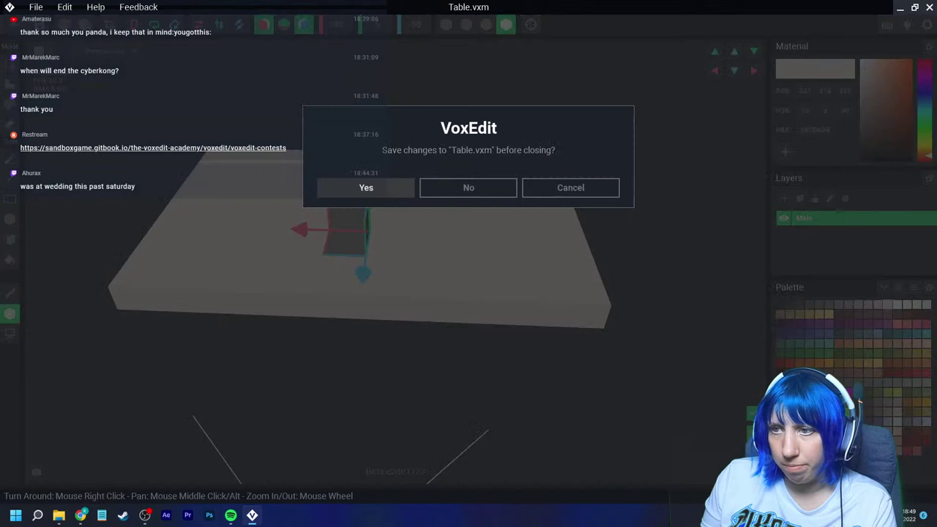
pyautogui.click(366, 187)
# Step: Adjust the Table node's vertical position to about 28 above the ground and check the slab's height
pyautogui.scroll(4, 437, 174)
pyautogui.moveTo(399, 194); pyautogui.dragTo(479, 151, button='right')
pyautogui.moveTo(478, 151); pyautogui.dragTo(483, 210, button='middle')
pyautogui.click(483, 153)
pyautogui.click(474, 115)
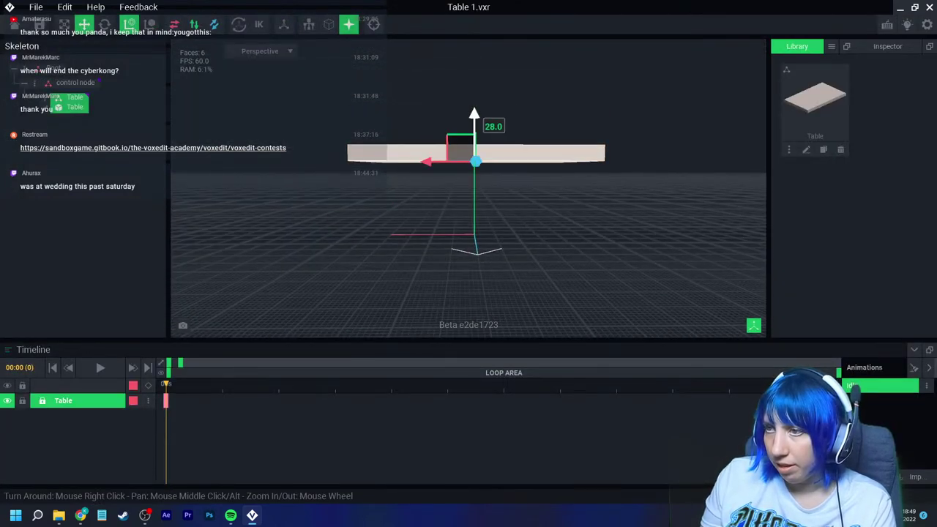
pyautogui.moveTo(474, 115); pyautogui.dragTo(475, 118)
pyautogui.click(525, 212)
pyautogui.moveTo(525, 233)
pyautogui.mouseDown(button='right')
pyautogui.moveTo(525, 216)
pyautogui.moveTo(527, 227)
pyautogui.mouseUp(button='right')
pyautogui.scroll(2, 527, 233)
pyautogui.click(527, 156)
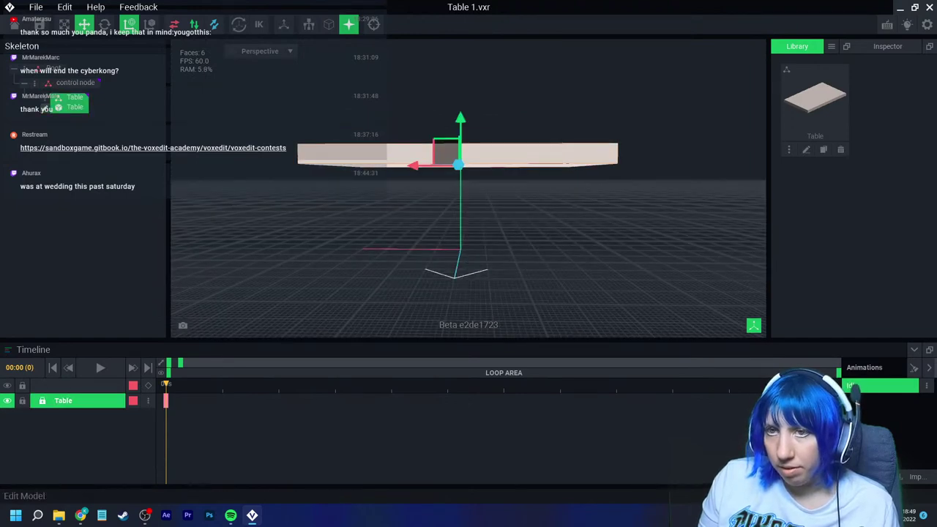
# Step: Set the Table model's Y height to 27 and shift the voxels down five times so the slab wraps to the volume's top
pyautogui.click(805, 149)
pyautogui.moveTo(350, 219); pyautogui.dragTo(315, 198, button='right')
pyautogui.click(377, 24)
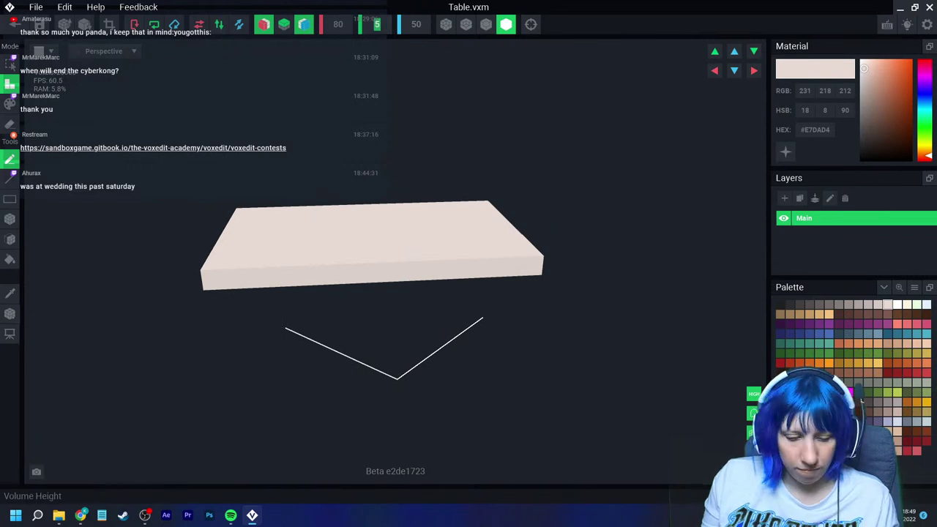
pyautogui.write('27')
pyautogui.press('Return')
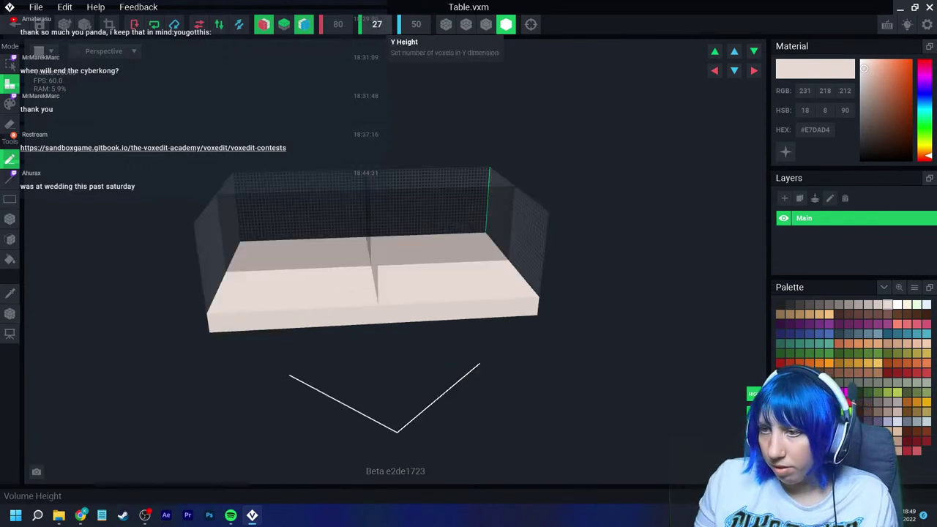
pyautogui.click(753, 51)
pyautogui.click(753, 51)
pyautogui.click(754, 52)
pyautogui.click(753, 52)
pyautogui.click(753, 51)
pyautogui.scroll(5, 464, 237)
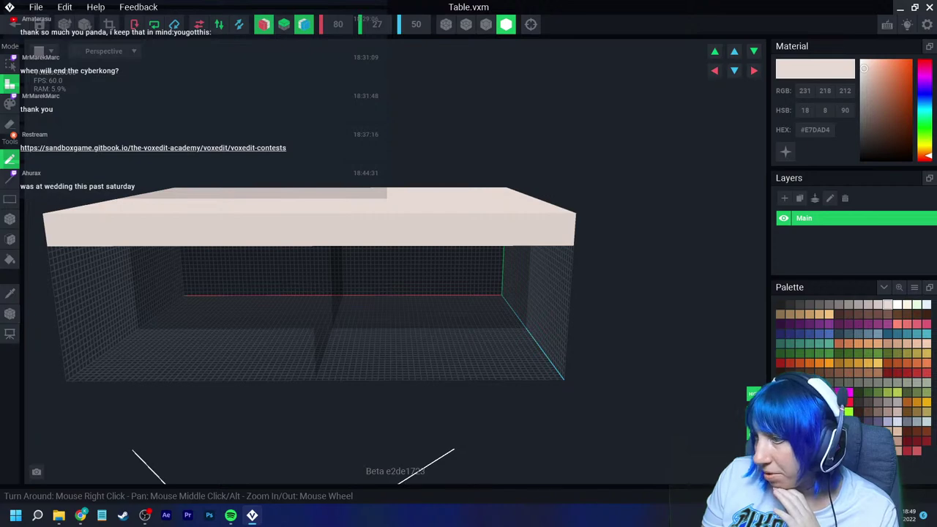
# Step: Box in square brown #634332 legs beneath the slab's four corners and extend their ends to the floor of the volume
pyautogui.scroll(10, 343, 295)
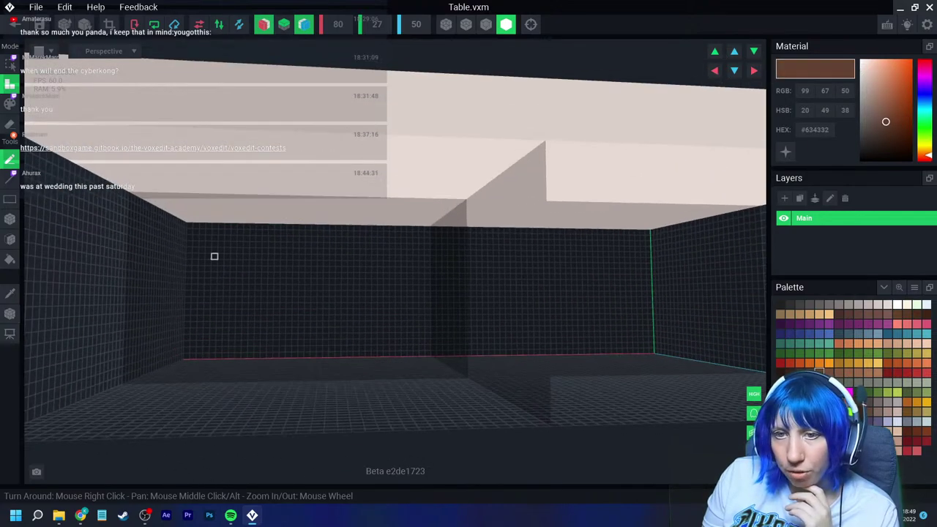
pyautogui.click(10, 219)
pyautogui.moveTo(81, 183)
pyautogui.mouseDown(button='right')
pyautogui.moveTo(115, 163)
pyautogui.moveTo(286, 138)
pyautogui.mouseUp(button='right')
pyautogui.moveTo(213, 154)
pyautogui.mouseDown()
pyautogui.moveTo(233, 171)
pyautogui.moveTo(246, 167)
pyautogui.moveTo(225, 174)
pyautogui.moveTo(191, 337)
pyautogui.mouseUp()
pyautogui.click(10, 240)
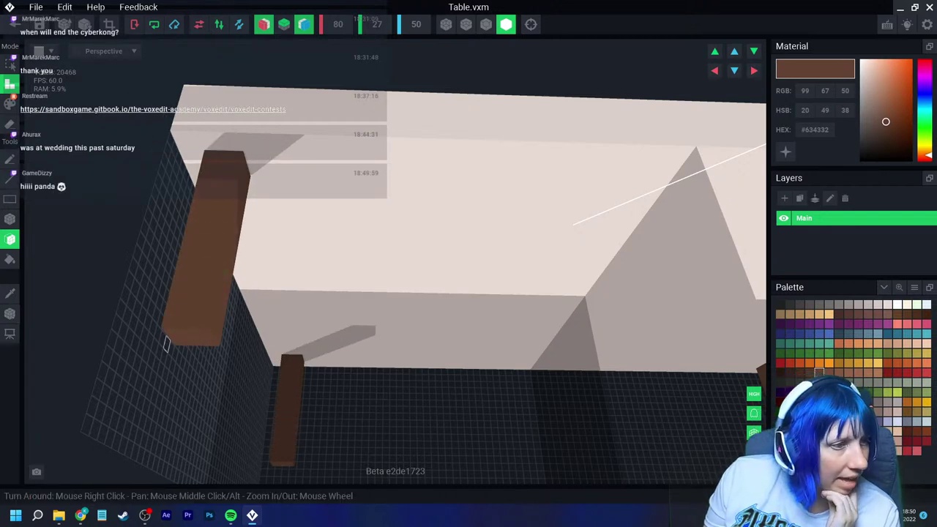
pyautogui.moveTo(174, 340); pyautogui.dragTo(211, 287, button='right')
pyautogui.moveTo(211, 287); pyautogui.dragTo(172, 325)
# Step: Sample the slab's cream color and box a one-voxel rim around the tabletop's underside edges
pyautogui.moveTo(171, 324); pyautogui.dragTo(298, 270, button='right')
pyautogui.scroll(-4, 282, 220)
pyautogui.scroll(2, 298, 270)
pyautogui.moveTo(297, 270); pyautogui.dragTo(305, 325, button='middle')
pyautogui.click(10, 294)
pyautogui.click(129, 143)
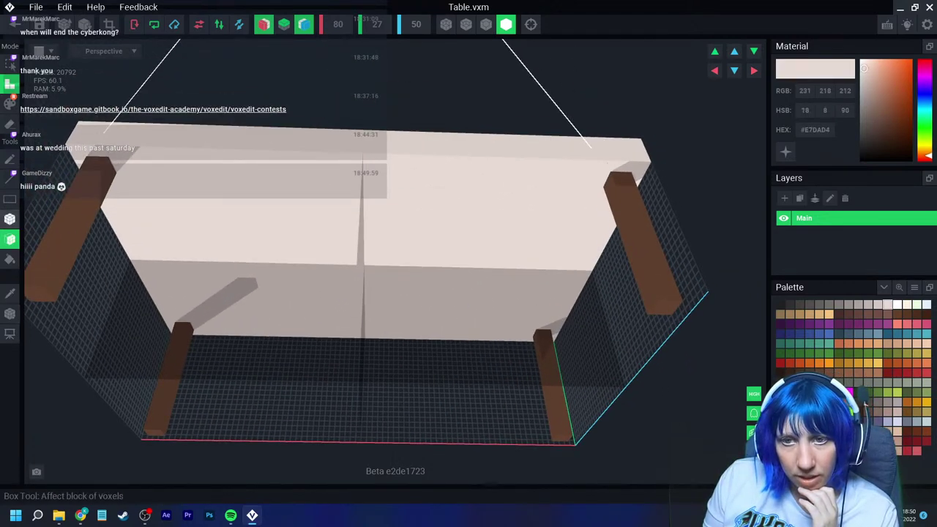
pyautogui.click(9, 218)
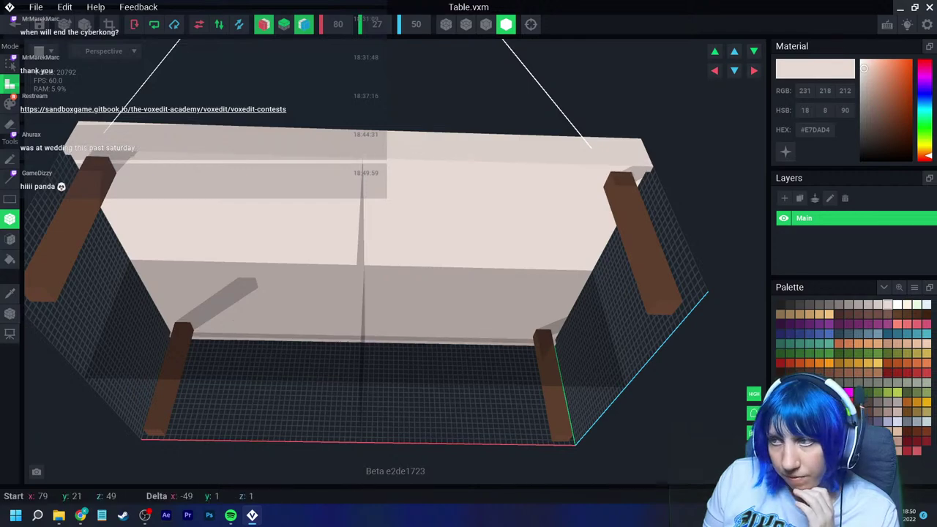
pyautogui.moveTo(322, 160); pyautogui.dragTo(59, 183, button='right')
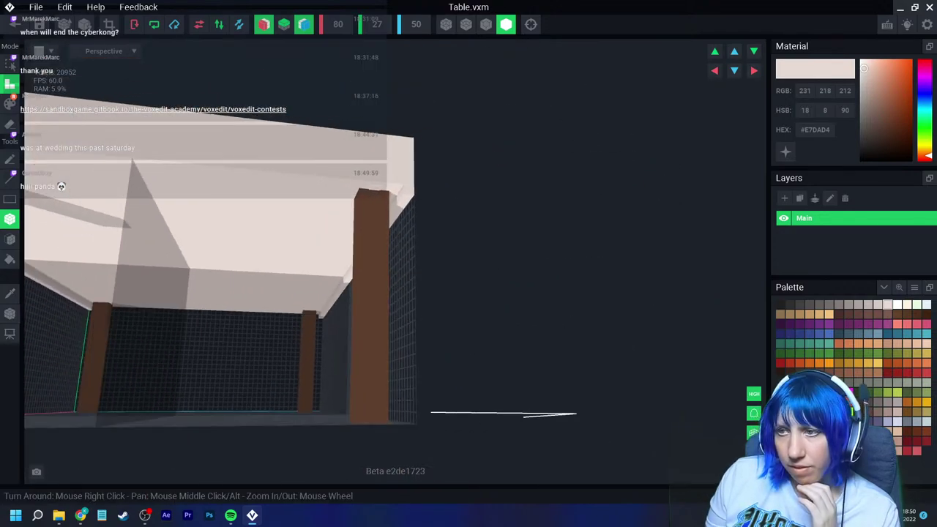
pyautogui.press('e')
pyautogui.scroll(-2, 293, 256)
pyautogui.moveTo(293, 256); pyautogui.dragTo(366, 253, button='middle')
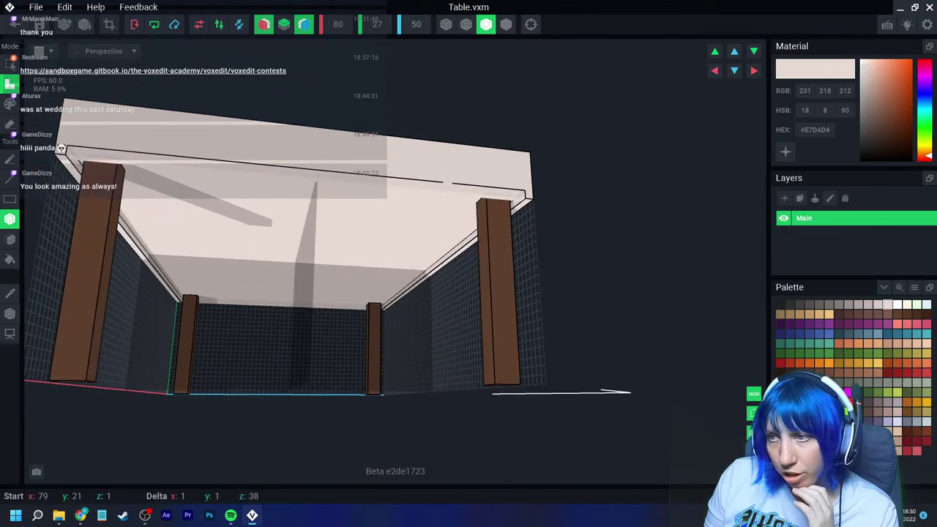
# Step: Extrude the cream rim's bottom faces downward to form a tablecloth skirt around the slab
pyautogui.moveTo(113, 162); pyautogui.dragTo(376, 57, button='right')
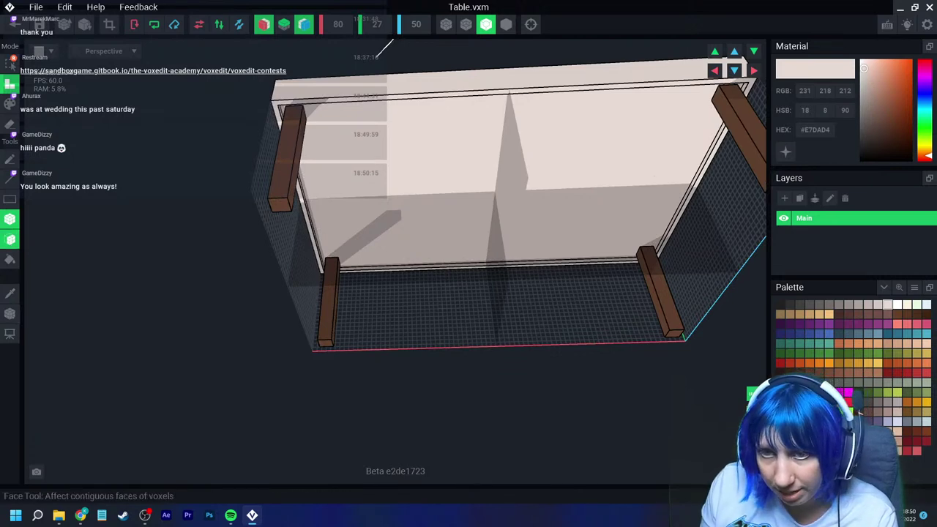
pyautogui.click(10, 239)
pyautogui.moveTo(351, 100); pyautogui.dragTo(361, 103)
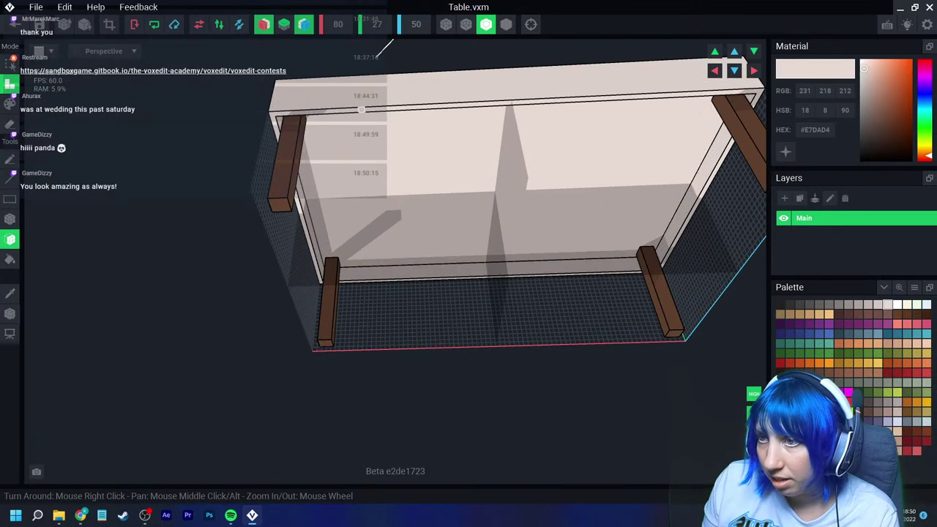
pyautogui.moveTo(377, 57); pyautogui.dragTo(347, 184, button='right')
pyautogui.scroll(-2, 342, 165)
pyautogui.scroll(5, 347, 184)
pyautogui.moveTo(476, 131); pyautogui.dragTo(472, 148, button='right')
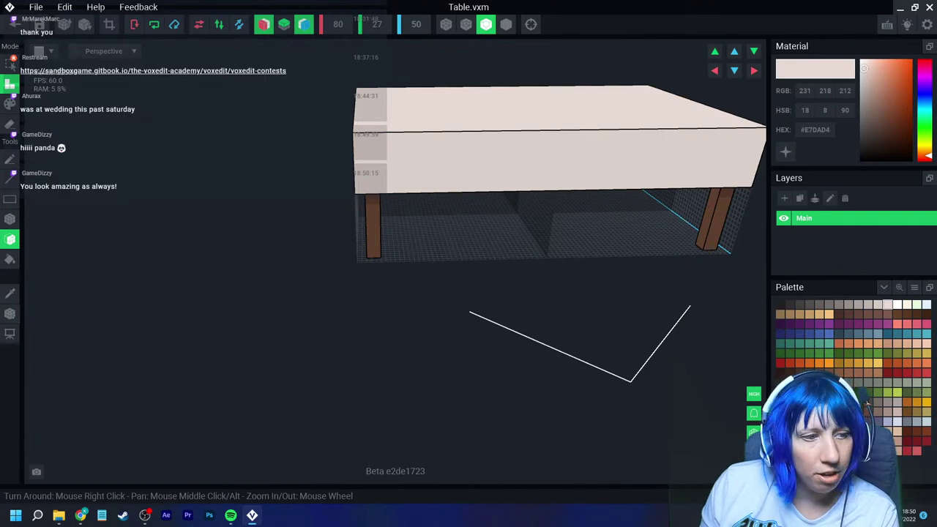
pyautogui.scroll(3, 426, 196)
pyautogui.moveTo(403, 247); pyautogui.dragTo(397, 263, button='right')
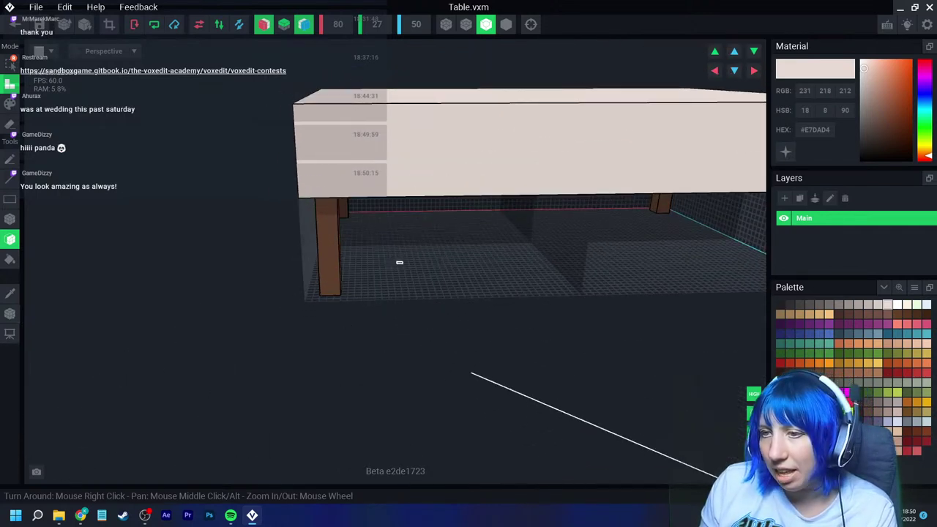
pyautogui.scroll(3, 398, 264)
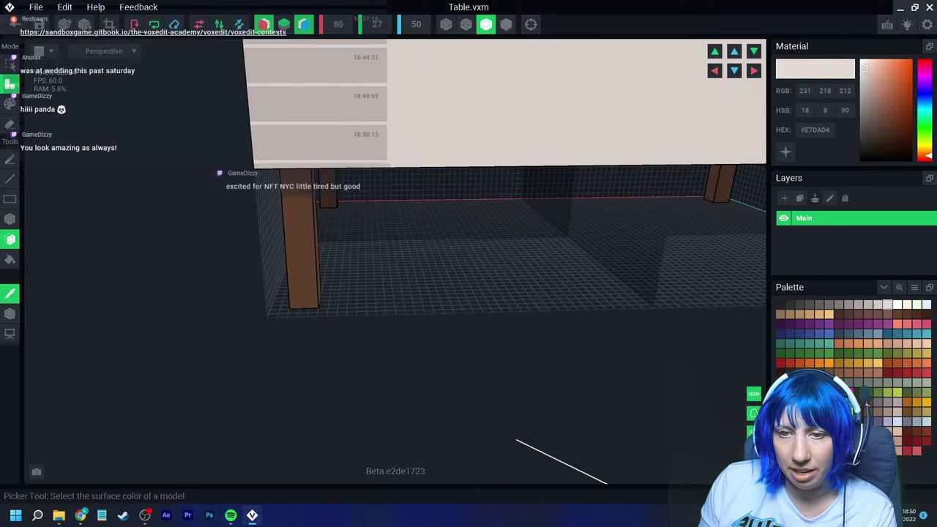
# Step: Sample the leg's brown and box three-voxel-high foot blocks around the bottom of the legs
pyautogui.click(10, 293)
pyautogui.click(300, 259)
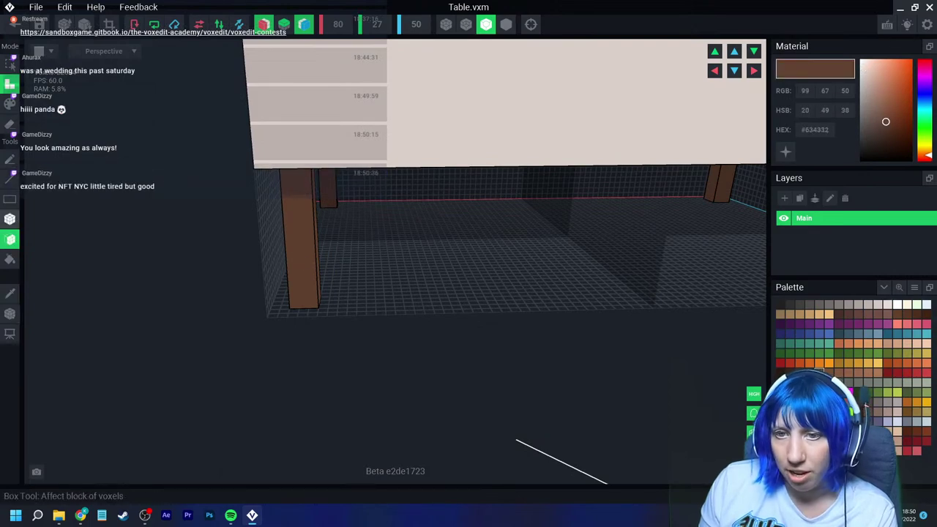
pyautogui.click(9, 219)
pyautogui.moveTo(352, 294); pyautogui.dragTo(322, 311, button='right')
pyautogui.moveTo(284, 306); pyautogui.dragTo(308, 322)
pyautogui.moveTo(308, 322)
pyautogui.mouseDown(button='right')
pyautogui.moveTo(370, 314)
pyautogui.moveTo(396, 335)
pyautogui.moveTo(437, 315)
pyautogui.moveTo(420, 305)
pyautogui.mouseUp(button='right')
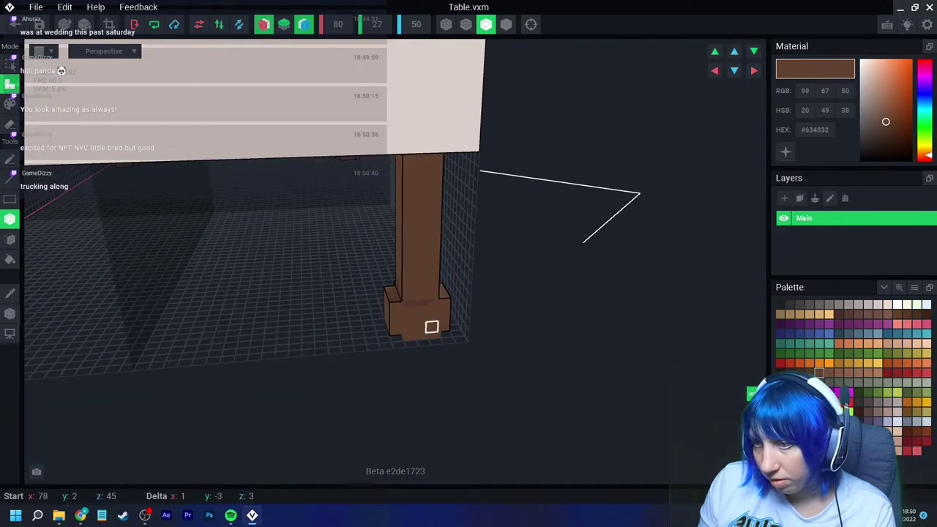
# Step: Add one-voxel-high brown steps around the outer sides of the foot blocks at floor level
pyautogui.scroll(-5, 410, 293)
pyautogui.scroll(3, 404, 295)
pyautogui.scroll(3, 424, 314)
pyautogui.moveTo(404, 295); pyautogui.dragTo(488, 331, button='right')
pyautogui.moveTo(506, 341); pyautogui.dragTo(498, 345)
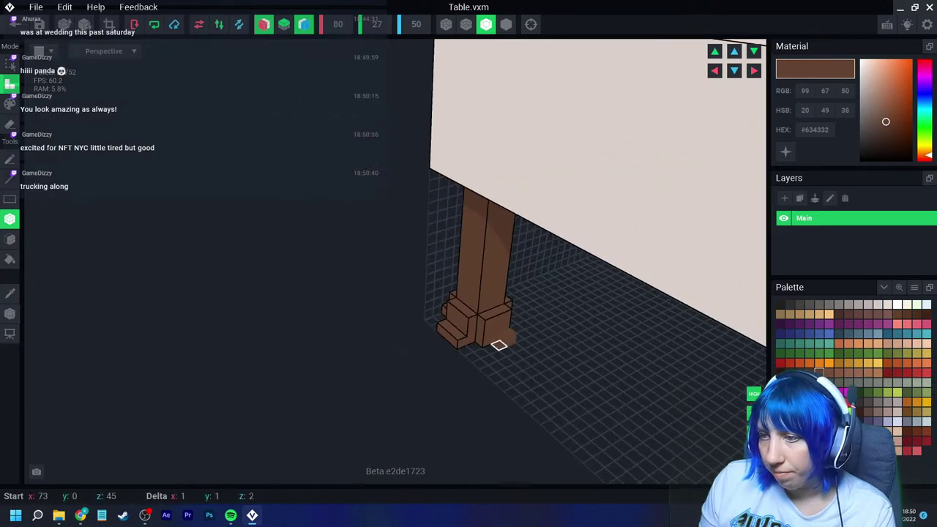
pyautogui.moveTo(488, 341); pyautogui.dragTo(487, 344, button='right')
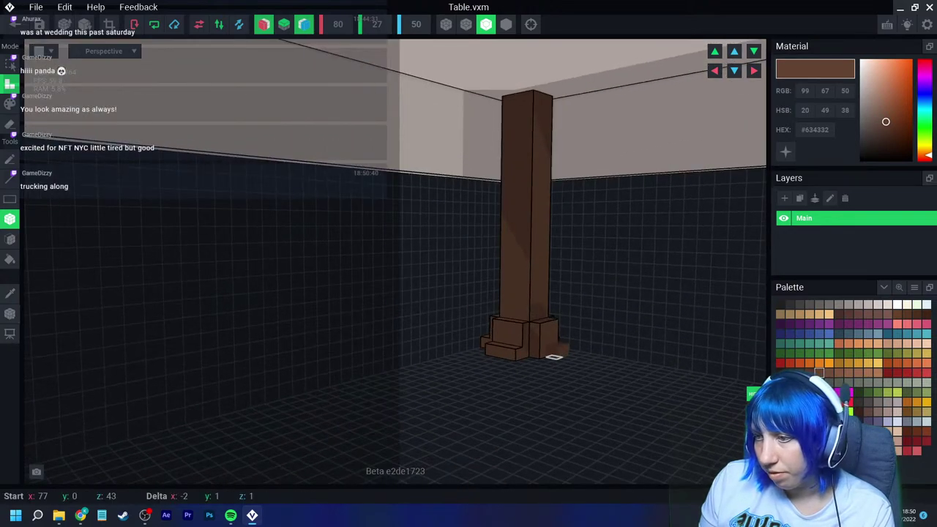
pyautogui.moveTo(548, 359); pyautogui.dragTo(544, 376, button='right')
pyautogui.scroll(-5, 544, 377)
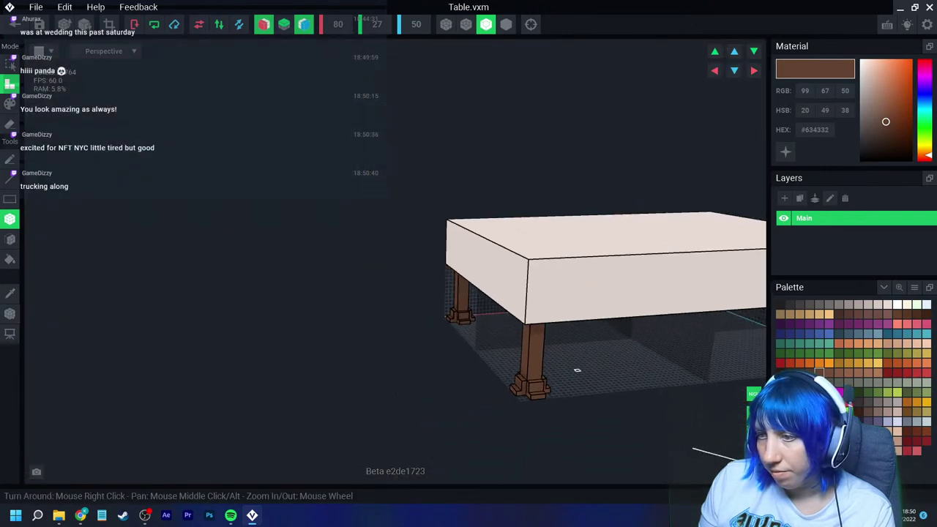
# Step: Box extra brown voxels beside the legs where they meet the tabletop's underside, then check the whole table
pyautogui.moveTo(449, 339); pyautogui.dragTo(573, 41, button='right')
pyautogui.scroll(5, 241, 150)
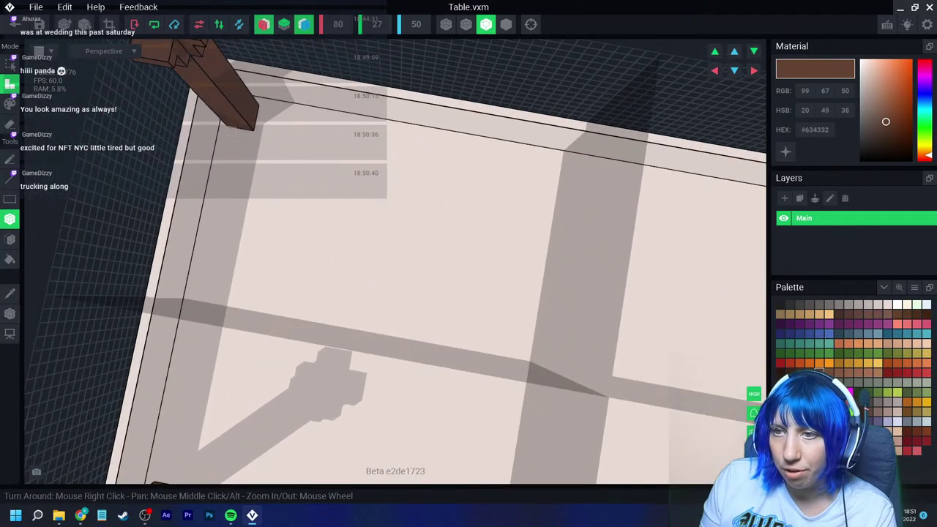
pyautogui.moveTo(232, 132); pyautogui.dragTo(258, 126)
pyautogui.moveTo(258, 126); pyautogui.dragTo(257, 124, button='right')
pyautogui.scroll(-2, 257, 123)
pyautogui.moveTo(313, 185); pyautogui.dragTo(313, 186, button='right')
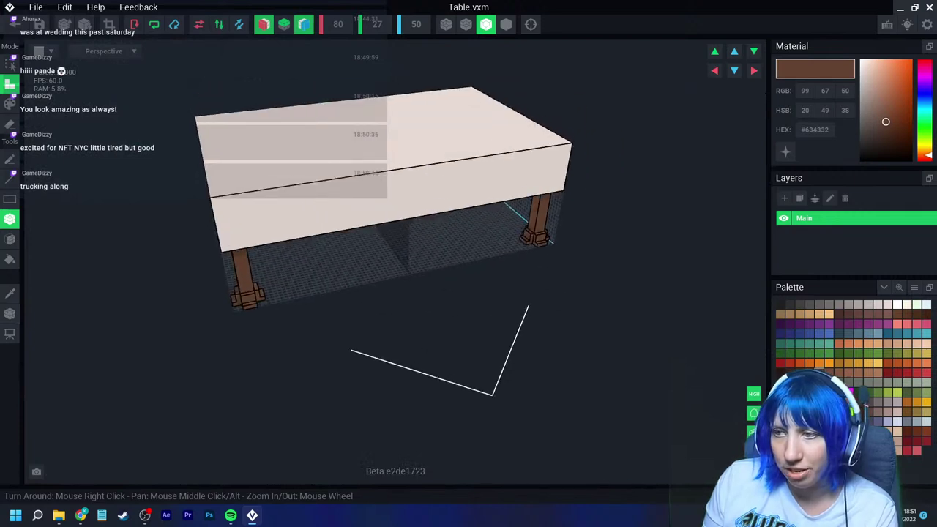
# Step: Set the table model's pivot to the floor, save the changes to Table.vxm and return to the Table 1 asset
pyautogui.scroll(-2, 314, 186)
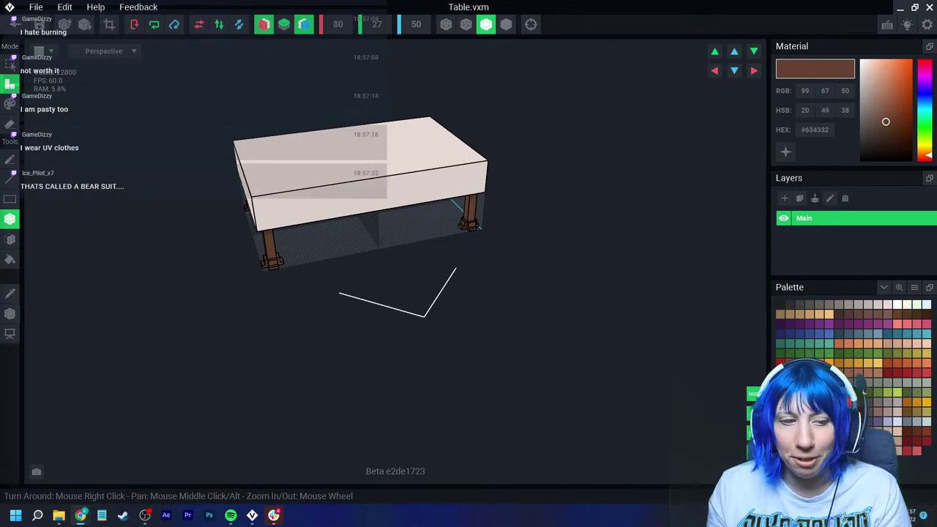
pyautogui.scroll(8, 309, 234)
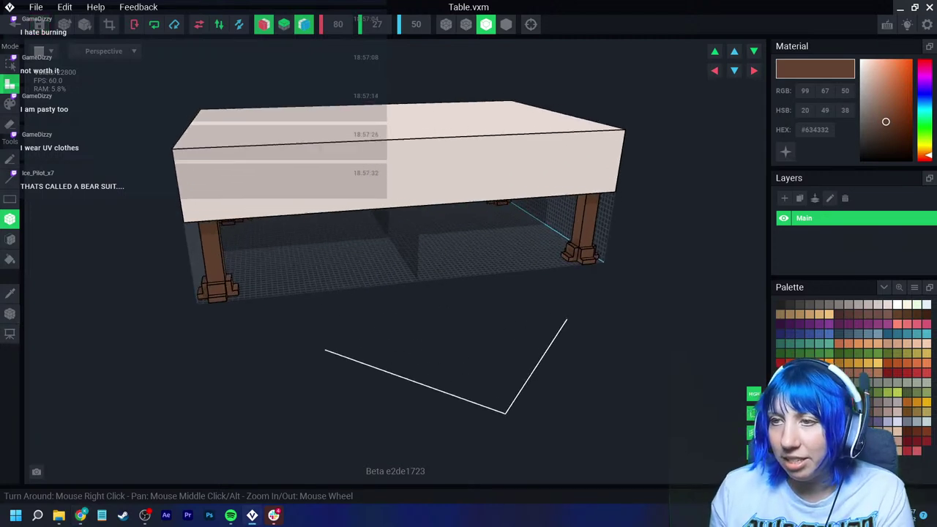
pyautogui.moveTo(278, 270); pyautogui.dragTo(268, 424, button='right')
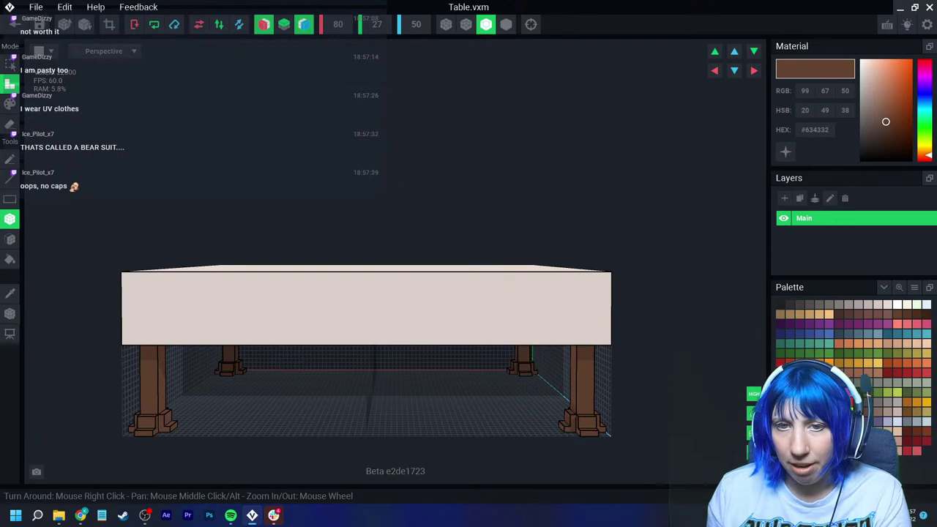
pyautogui.click(14, 24)
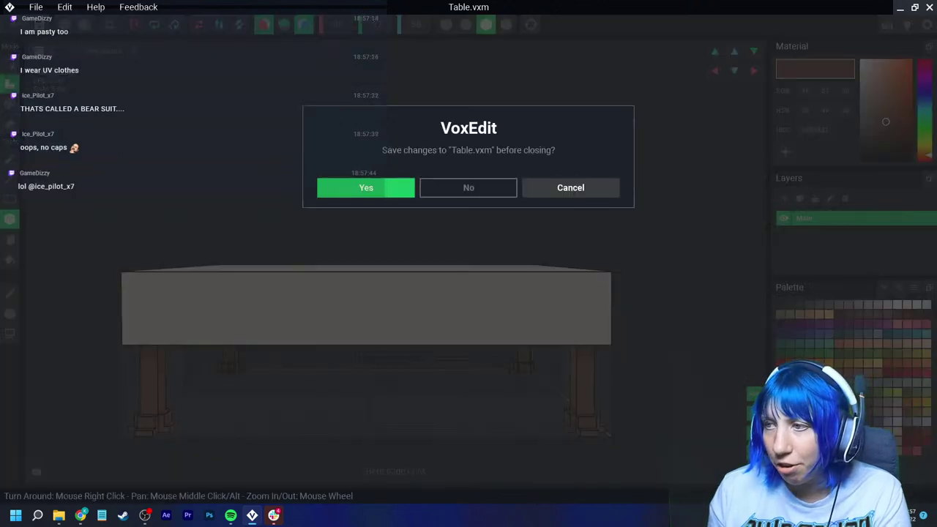
pyautogui.click(571, 188)
pyautogui.click(9, 314)
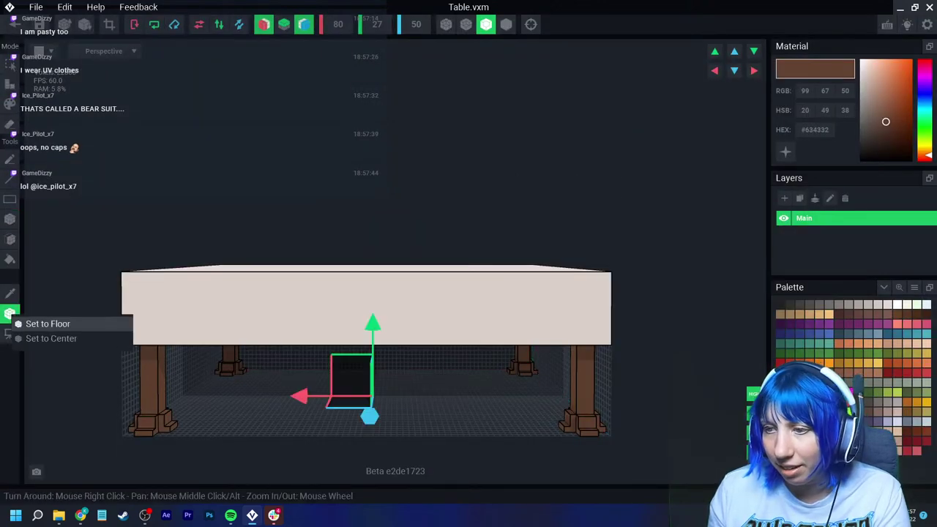
pyautogui.click(14, 24)
pyautogui.click(366, 187)
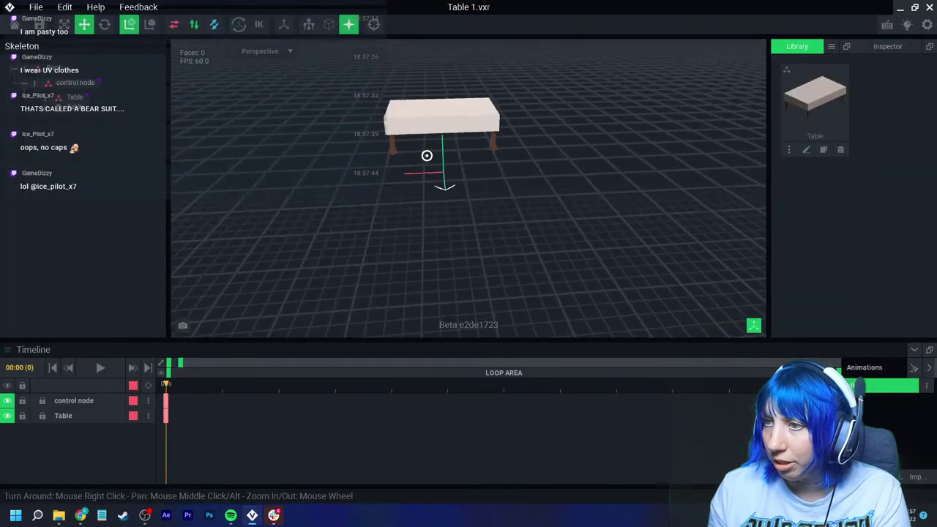
# Step: Move the Table node straight down until its legs stand on the ground grid
pyautogui.click(72, 106)
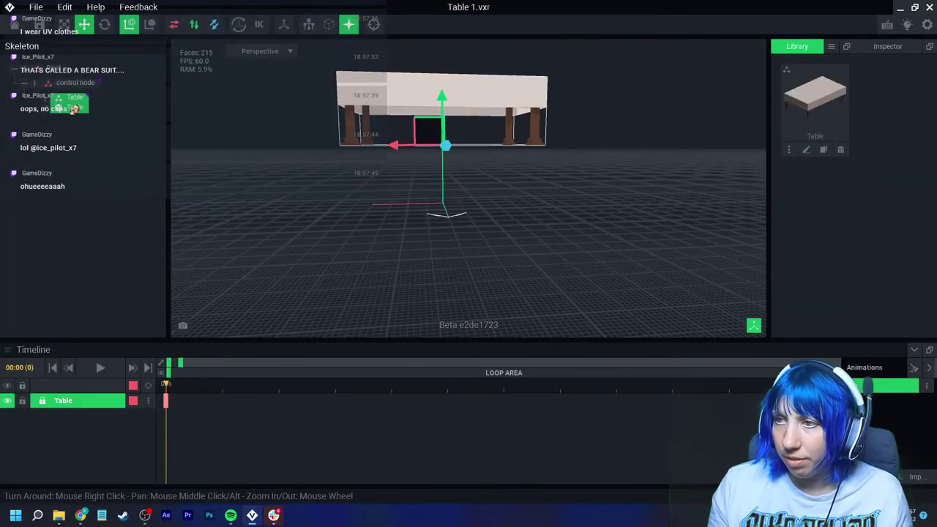
pyautogui.moveTo(442, 96); pyautogui.dragTo(442, 157)
pyautogui.click(518, 218)
pyautogui.moveTo(518, 218); pyautogui.dragTo(518, 219, button='right')
pyautogui.scroll(3, 519, 218)
# Step: Reopen the Table model, set its volume height to 30 and shift the table's voxels up from the floor
pyautogui.doubleClick(73, 107)
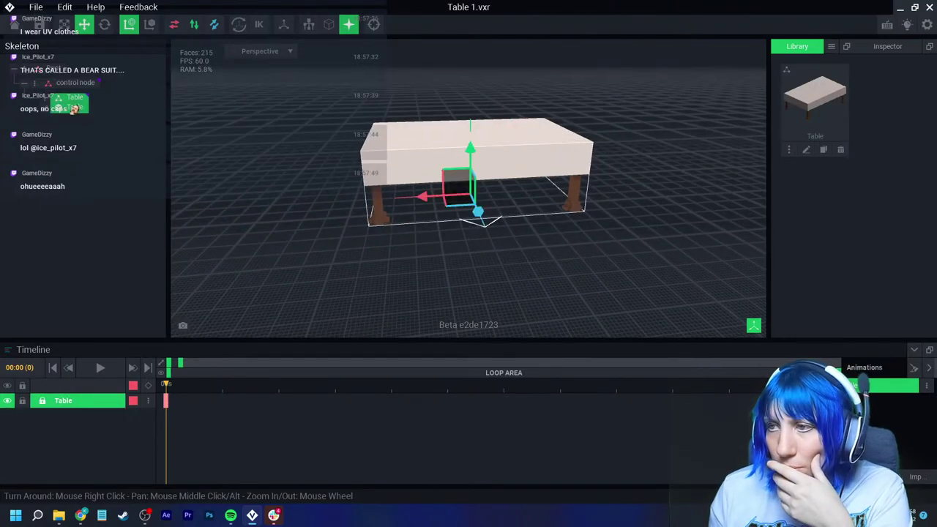
pyautogui.click(806, 149)
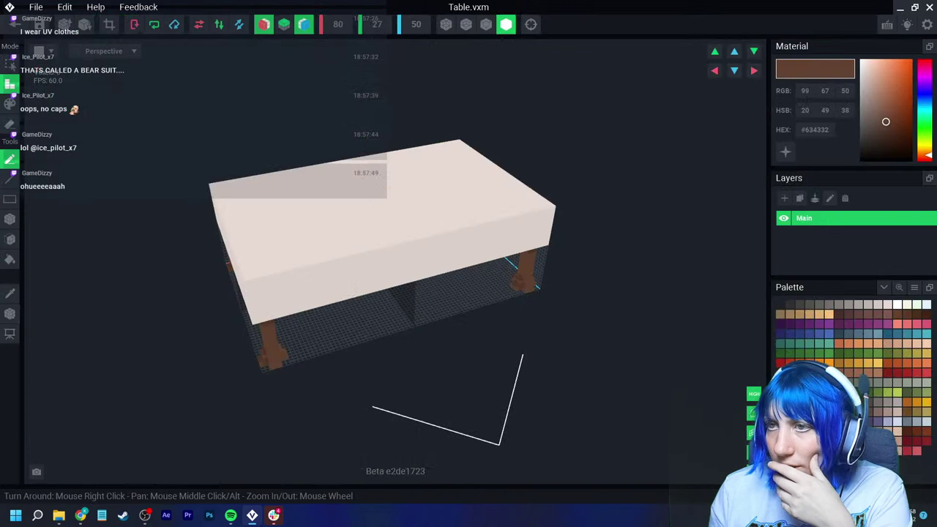
pyautogui.click(486, 24)
pyautogui.click(377, 24)
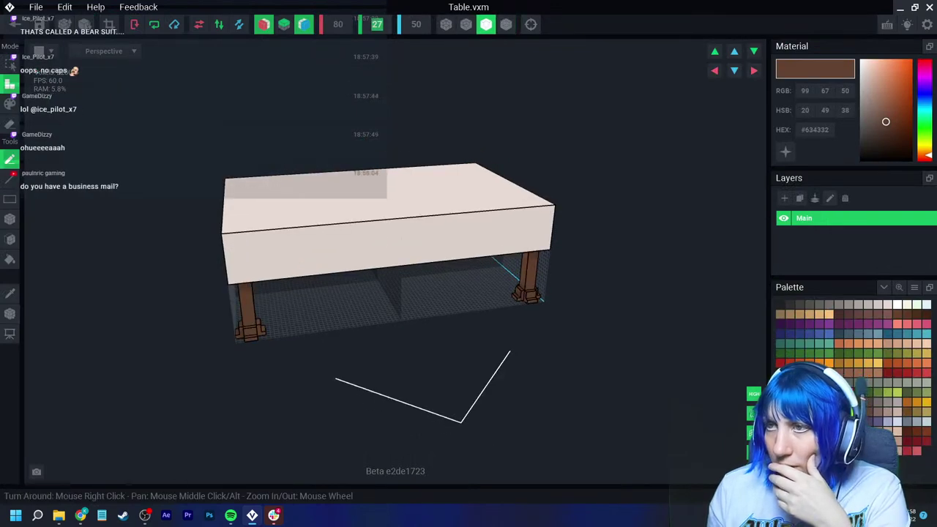
pyautogui.write('30')
pyautogui.press('Return')
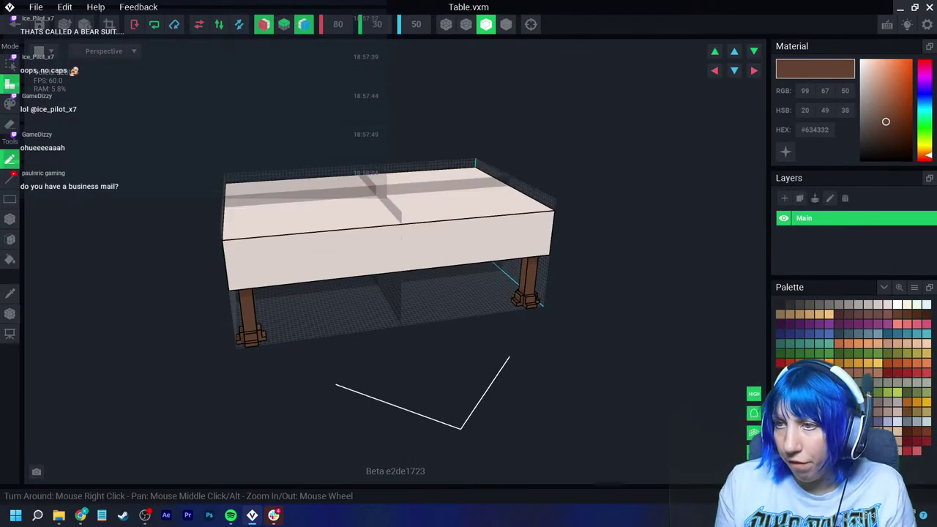
pyautogui.click(715, 52)
pyautogui.click(715, 51)
pyautogui.moveTo(349, 297); pyautogui.dragTo(293, 267, button='right')
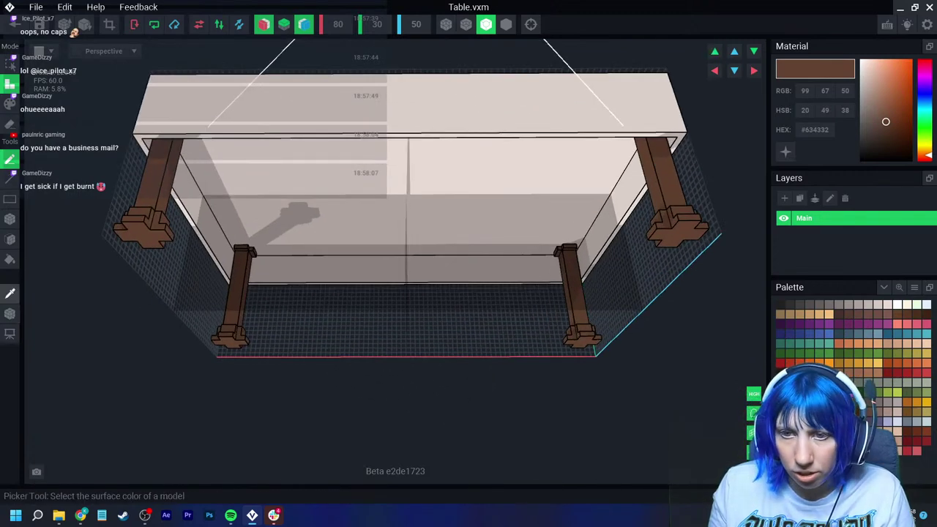
# Step: Extrude the undersides of all four brown feet down to the floor, then inspect the longer legs
pyautogui.click(9, 239)
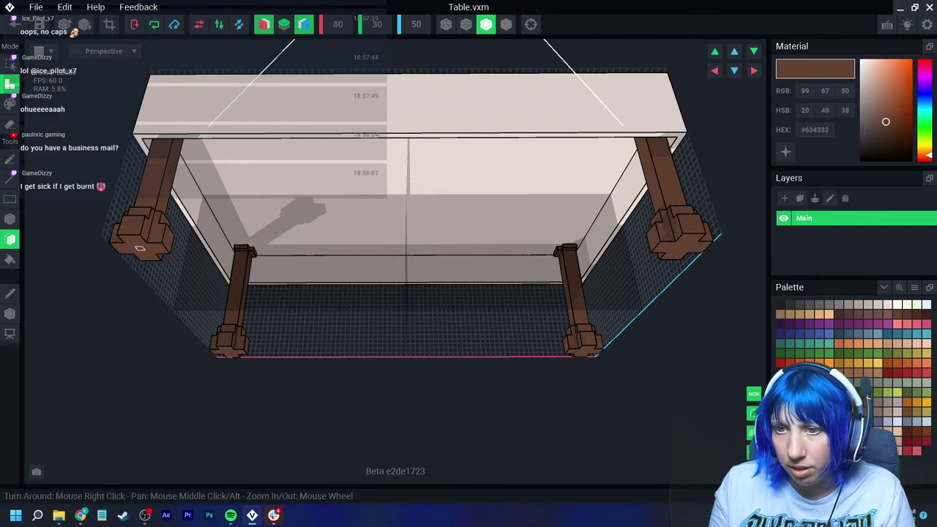
pyautogui.moveTo(134, 241)
pyautogui.mouseDown(button='right')
pyautogui.moveTo(139, 254)
pyautogui.moveTo(118, 246)
pyautogui.moveTo(157, 228)
pyautogui.moveTo(214, 246)
pyautogui.mouseUp(button='right')
pyautogui.click(10, 124)
pyautogui.scroll(3, 158, 227)
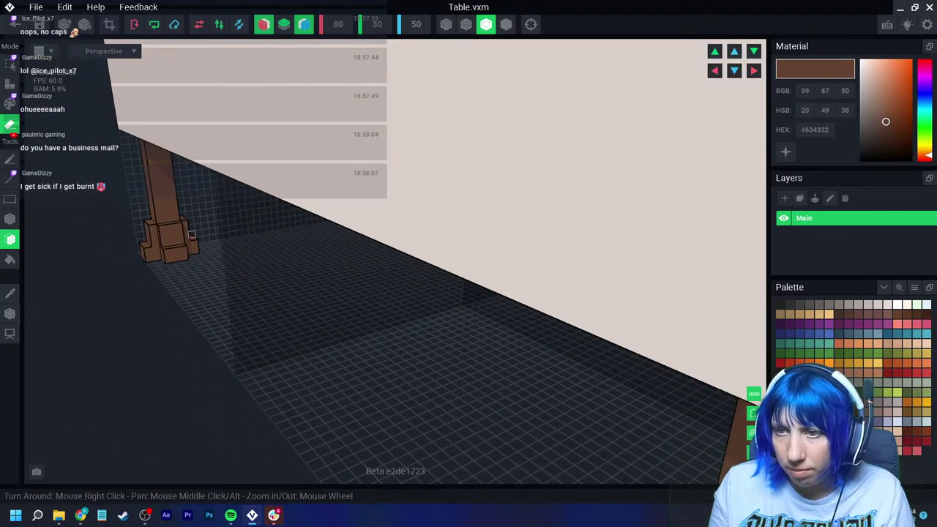
pyautogui.scroll(-10, 203, 259)
pyautogui.moveTo(237, 267); pyautogui.dragTo(110, 285, button='right')
# Step: Check the table model's pivot, save the changes to Table.vxm and go back to the Table 1 asset
pyautogui.click(10, 313)
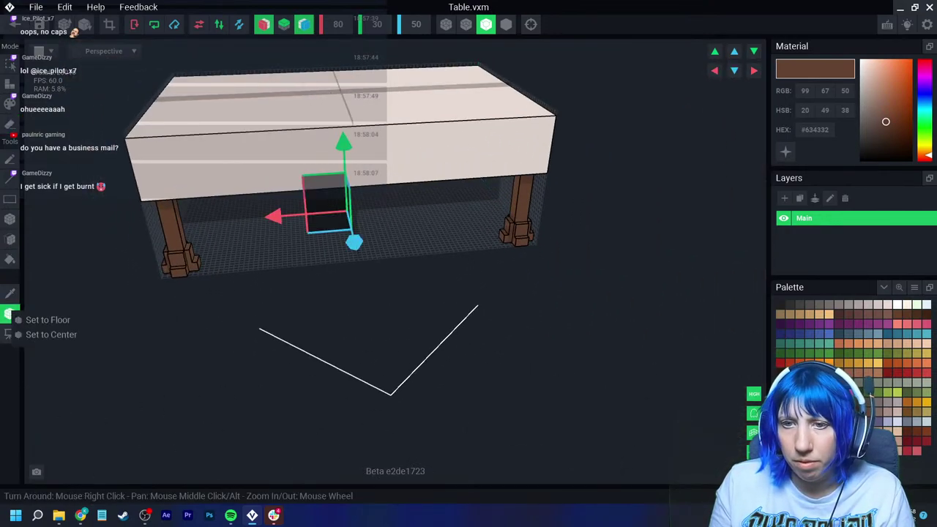
pyautogui.click(15, 25)
pyautogui.click(366, 188)
pyautogui.moveTo(378, 153); pyautogui.dragTo(379, 153, button='right')
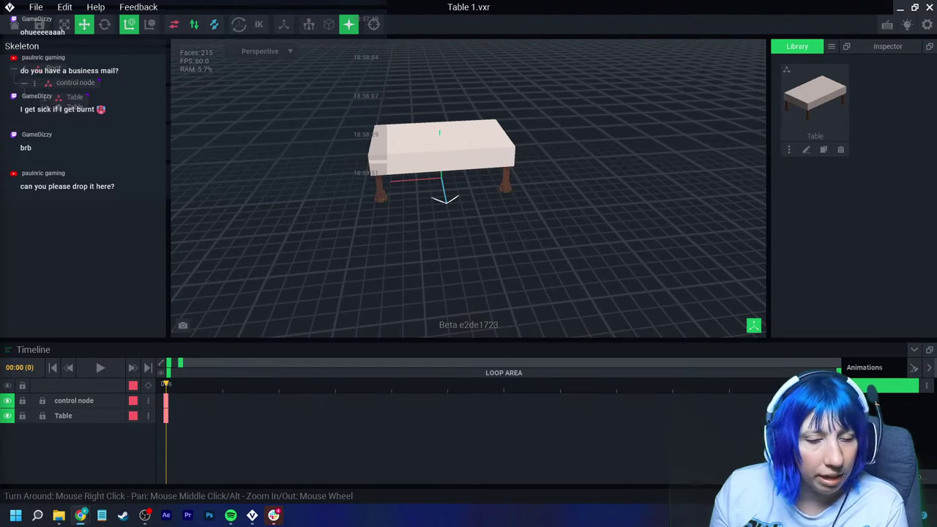
# Step: Close the extra background application and take a closer look at the finished tabletop
pyautogui.scroll(5, 468, 189)
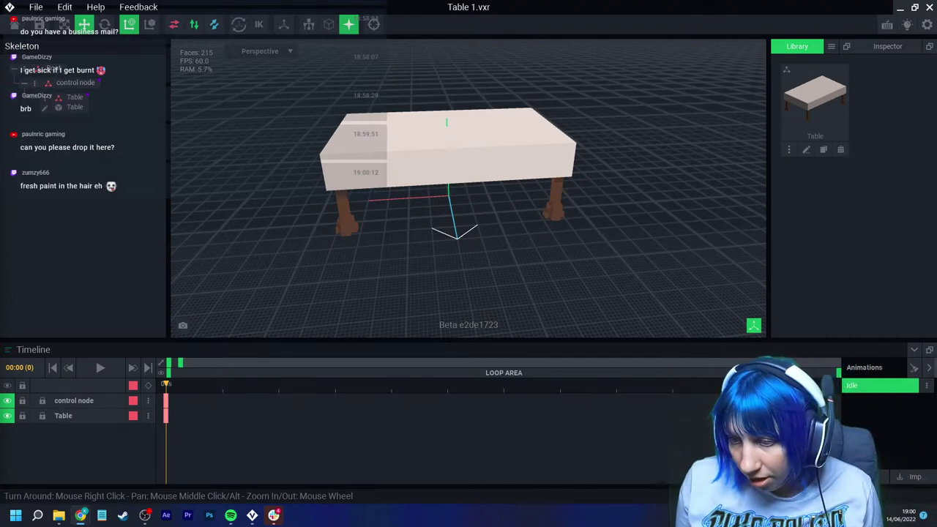
pyautogui.rightClick(273, 516)
pyautogui.click(242, 489)
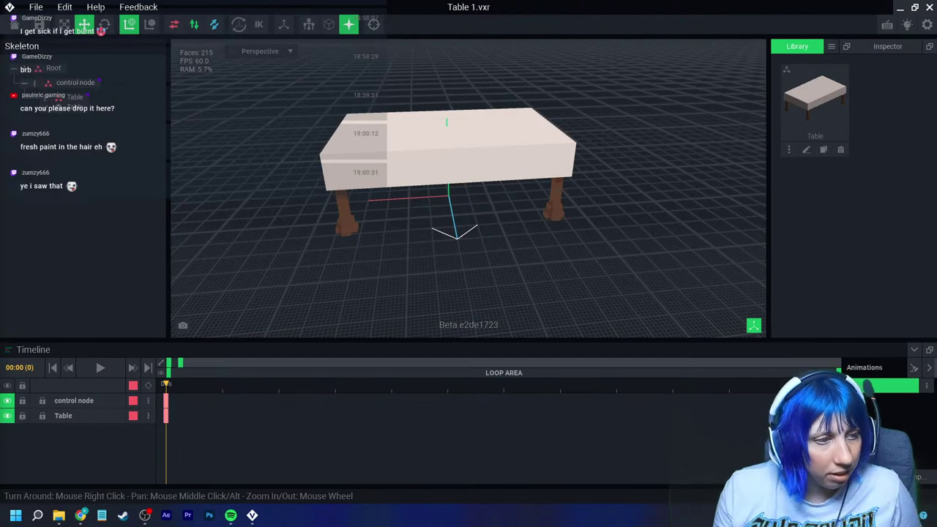
pyautogui.moveTo(444, 200); pyautogui.dragTo(439, 241, button='right')
pyautogui.scroll(3, 448, 237)
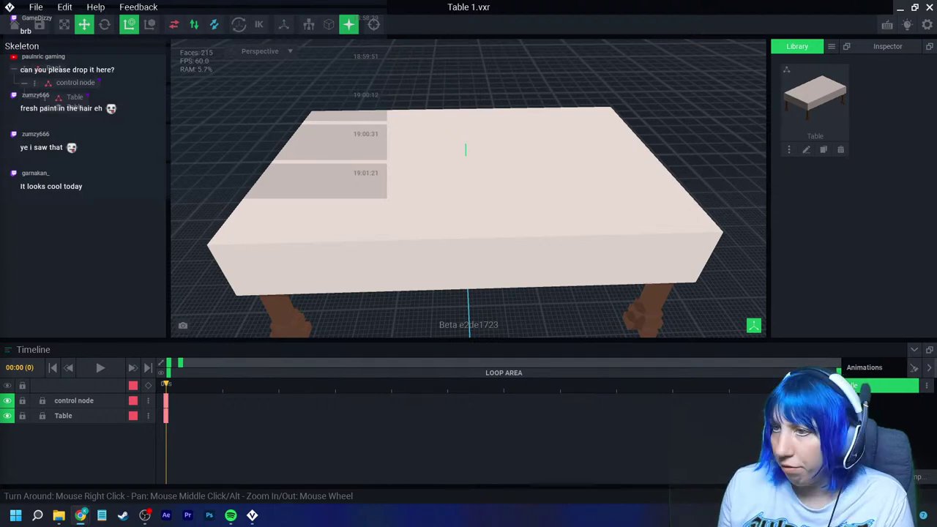
# Step: Create a new model named midsection in the asset library
pyautogui.click(831, 46)
pyautogui.click(851, 57)
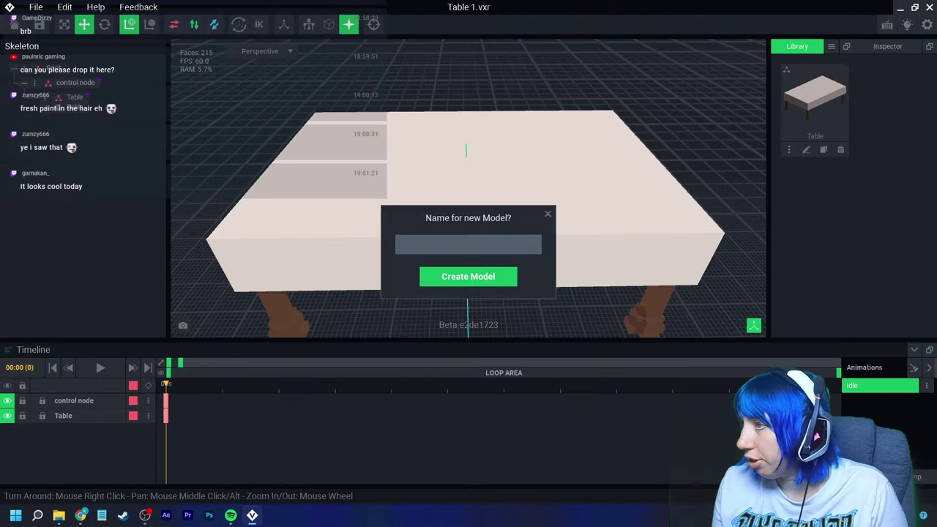
pyautogui.write('mid')
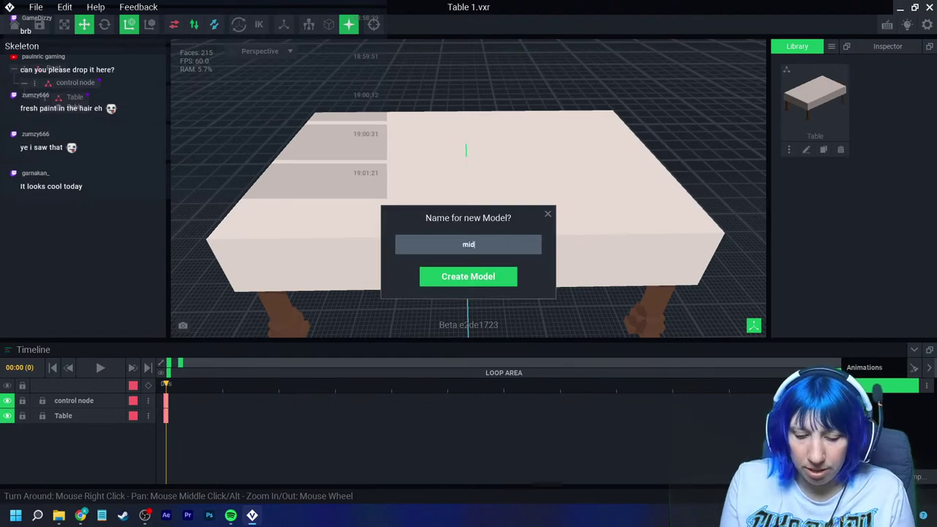
pyautogui.write('section')
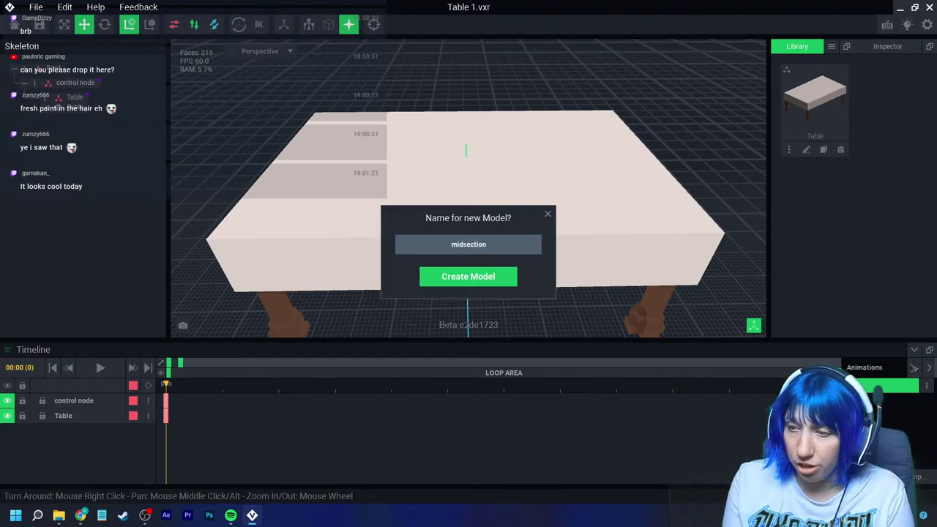
pyautogui.press('Return')
# Step: Load the saved custom color palette into the midsection model
pyautogui.click(914, 287)
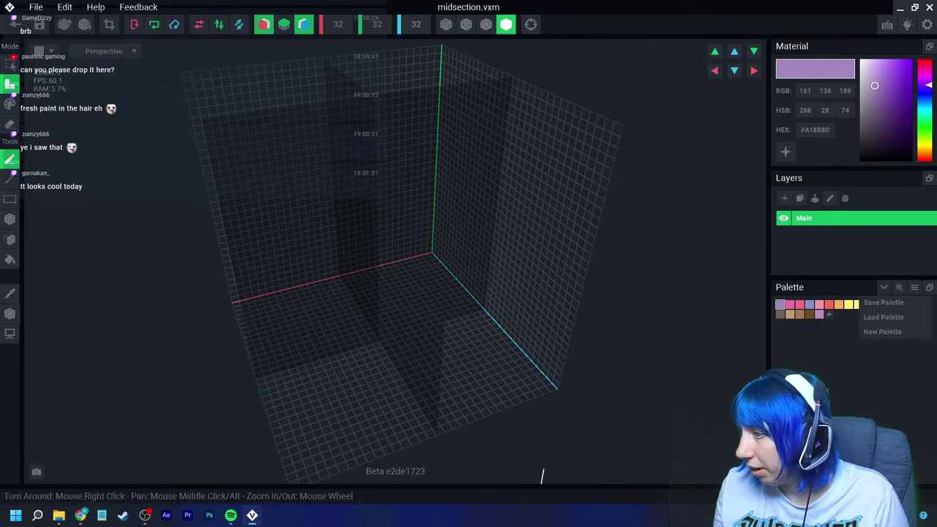
pyautogui.click(895, 317)
pyautogui.click(486, 231)
pyautogui.click(664, 393)
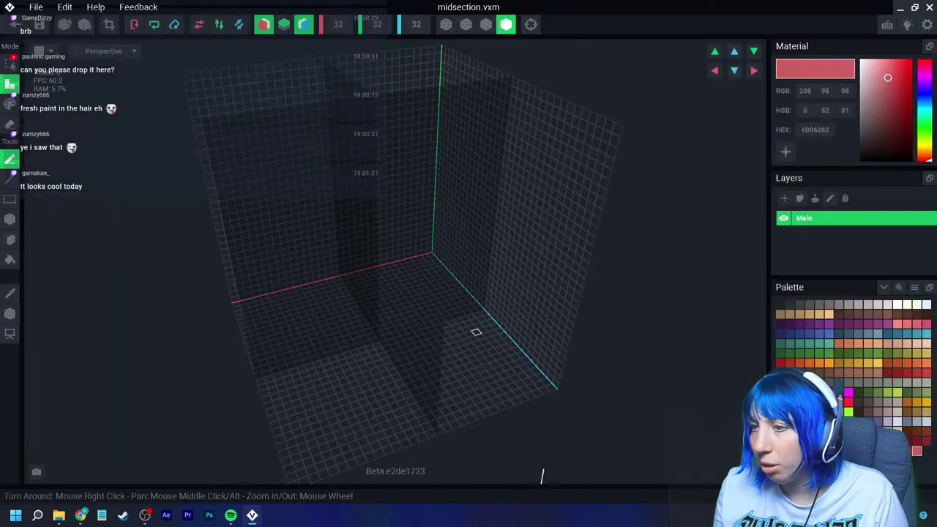
# Step: Box two mirrored parallel bars in brown #583823 on the floor near the middle of the midsection volume
pyautogui.moveTo(498, 336); pyautogui.dragTo(412, 318, button='right')
pyautogui.scroll(2, 412, 318)
pyautogui.click(10, 218)
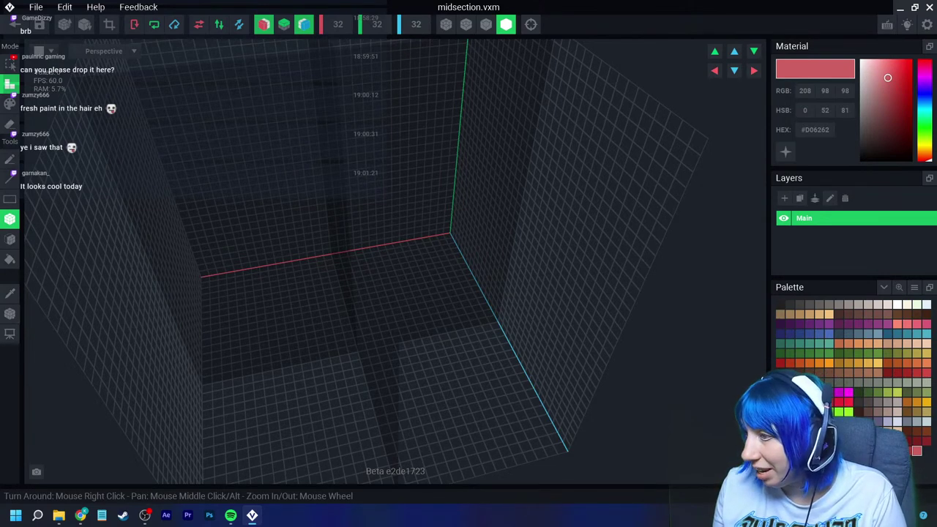
pyautogui.click(907, 314)
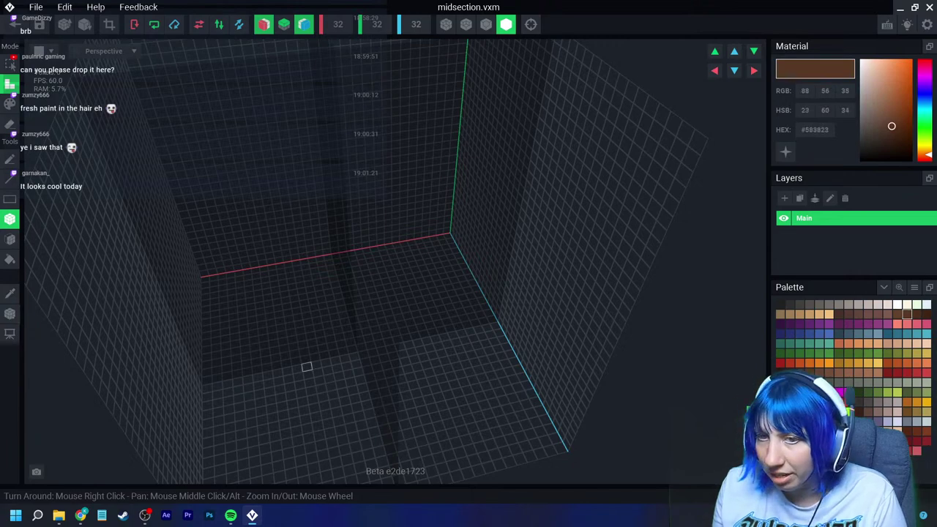
pyautogui.scroll(3, 317, 365)
pyautogui.moveTo(290, 373); pyautogui.dragTo(347, 351, button='middle')
pyautogui.moveTo(296, 319); pyautogui.dragTo(308, 383)
# Step: Turn off X and Z symmetry and draw stepped edges with the Pen joining both ends of the bars into a closed ring
pyautogui.click(304, 25)
pyautogui.click(264, 24)
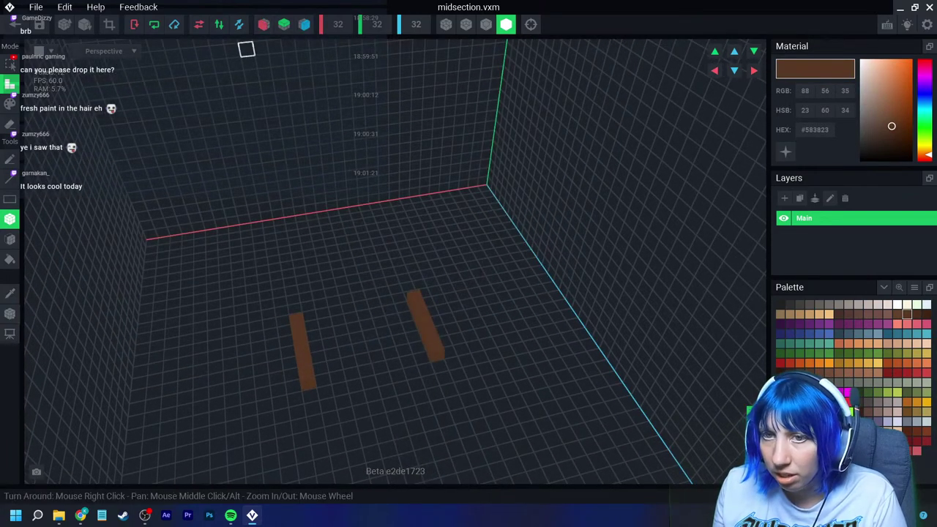
pyautogui.click(10, 159)
pyautogui.moveTo(295, 307)
pyautogui.mouseDown()
pyautogui.moveTo(330, 291)
pyautogui.moveTo(398, 295)
pyautogui.mouseUp()
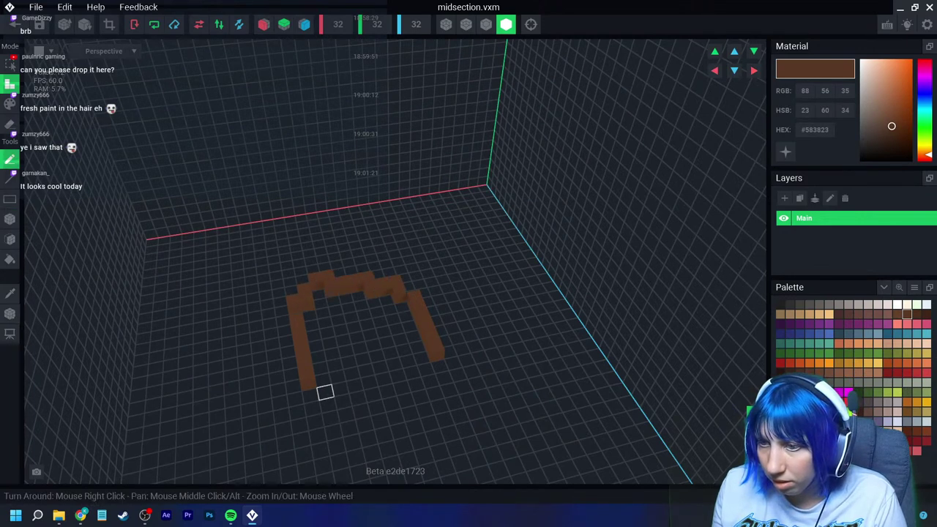
pyautogui.click(310, 395)
pyautogui.moveTo(310, 395)
pyautogui.mouseDown()
pyautogui.moveTo(415, 385)
pyautogui.moveTo(441, 368)
pyautogui.mouseUp()
pyautogui.scroll(1, 416, 358)
pyautogui.scroll(1, 416, 358)
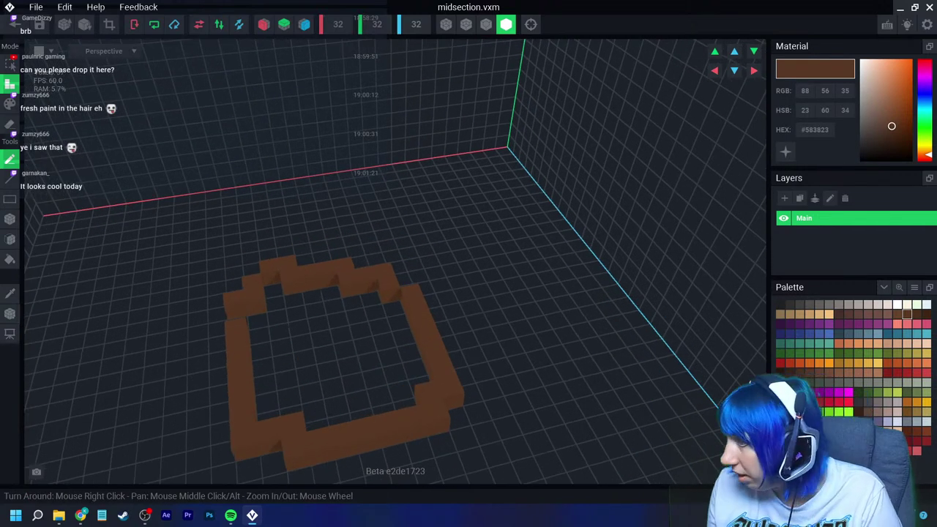
# Step: Recolor the whole ring in darker brown #3F2413 using the Bucket tool in paint mode
pyautogui.click(926, 314)
pyautogui.click(9, 259)
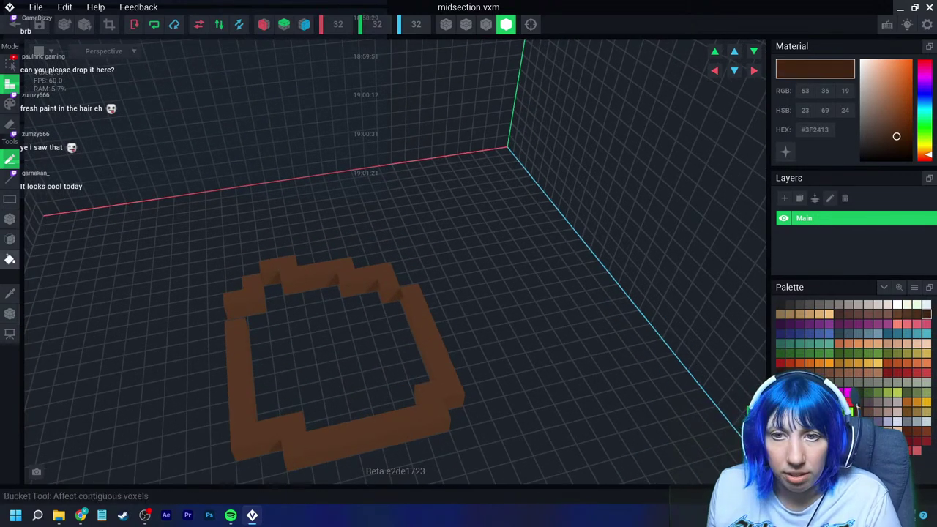
pyautogui.click(220, 341)
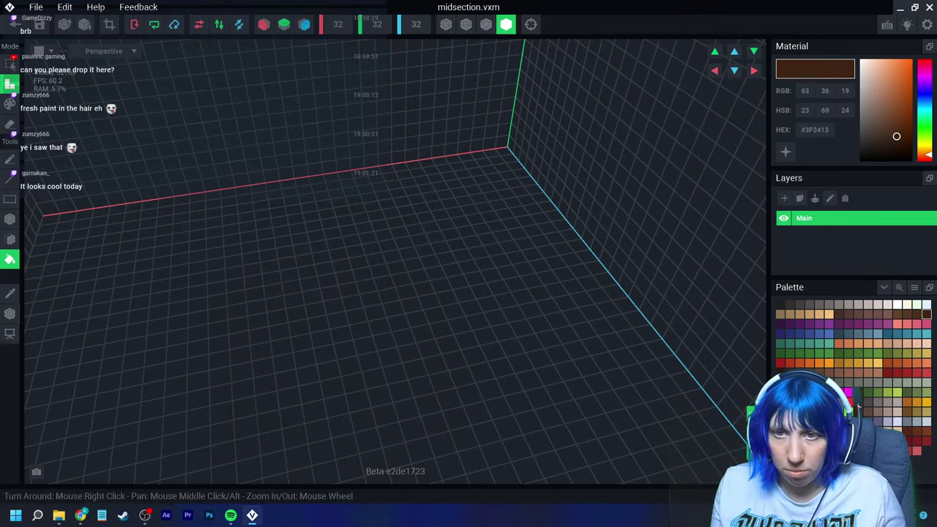
pyautogui.hotkey('ctrl', 'z')
pyautogui.click(9, 104)
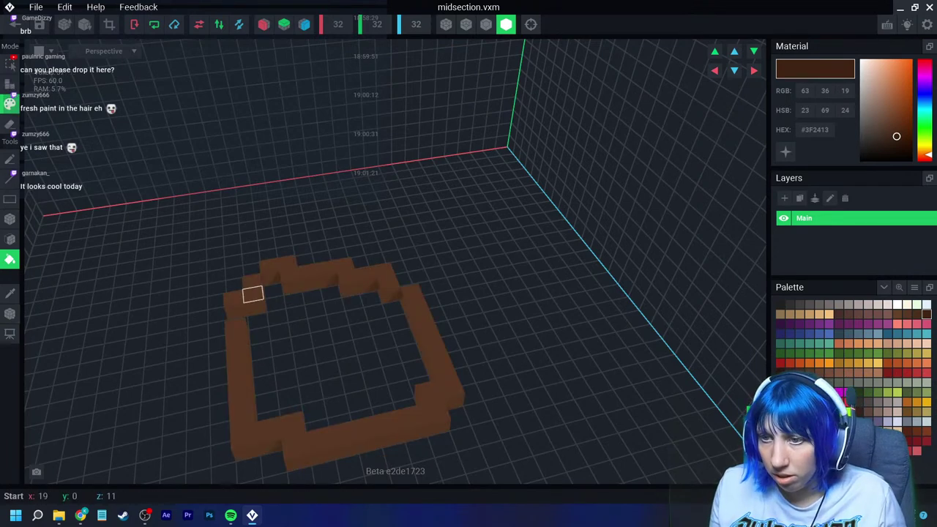
pyautogui.click(236, 355)
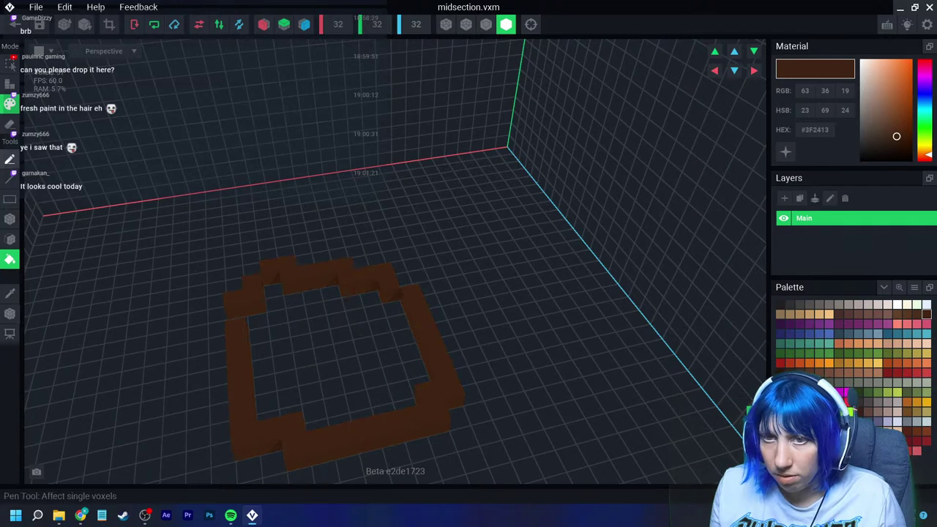
# Step: Fill the whole floor area inside the dark ring with brown #724D3A using the Box tool in attach mode
pyautogui.click(9, 85)
pyautogui.click(10, 219)
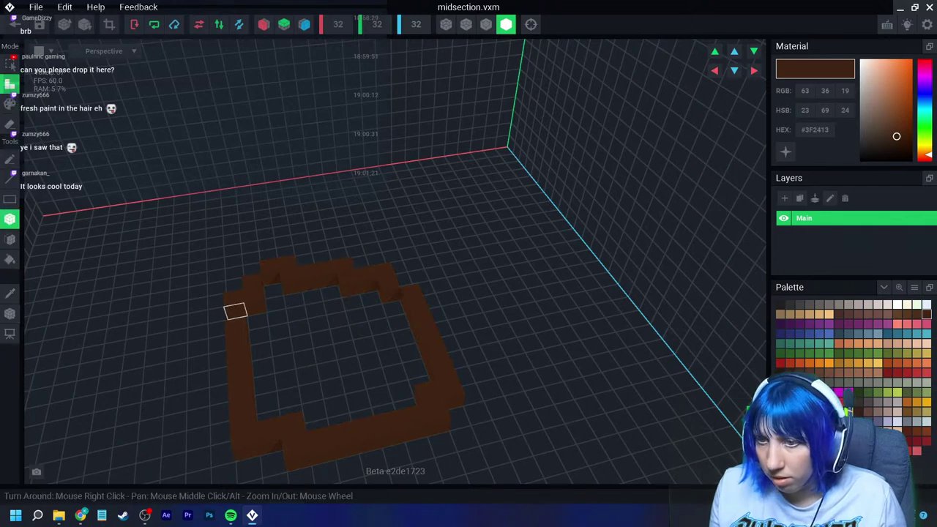
pyautogui.moveTo(287, 378); pyautogui.dragTo(308, 375, button='right')
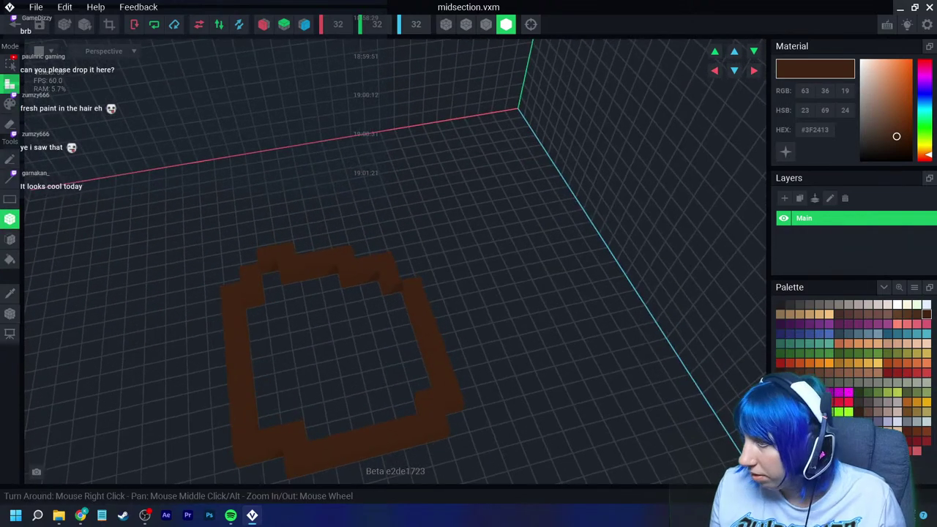
pyautogui.click(829, 373)
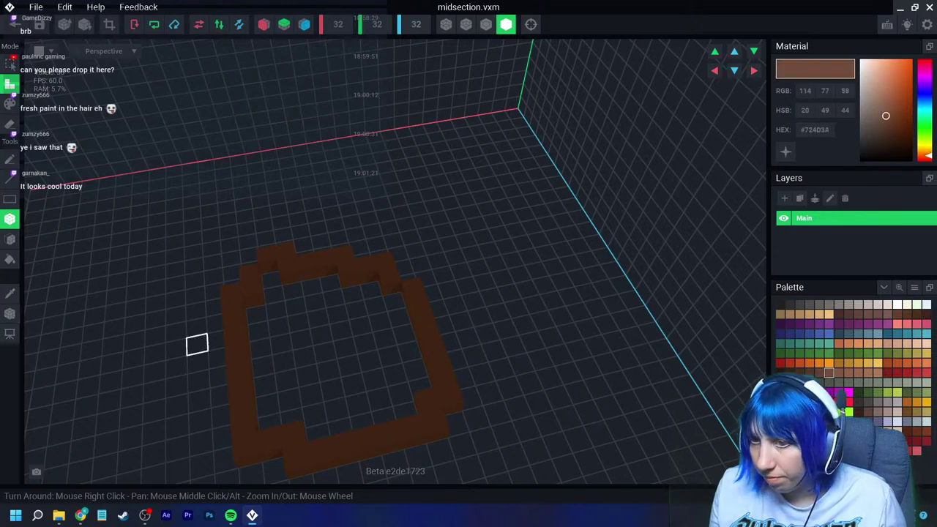
pyautogui.moveTo(256, 314); pyautogui.dragTo(392, 359)
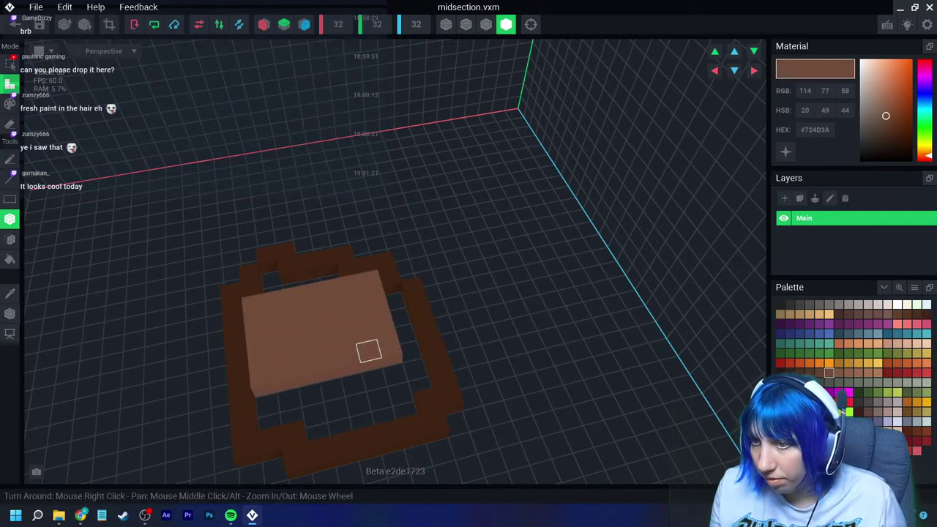
pyautogui.moveTo(327, 269); pyautogui.dragTo(288, 279)
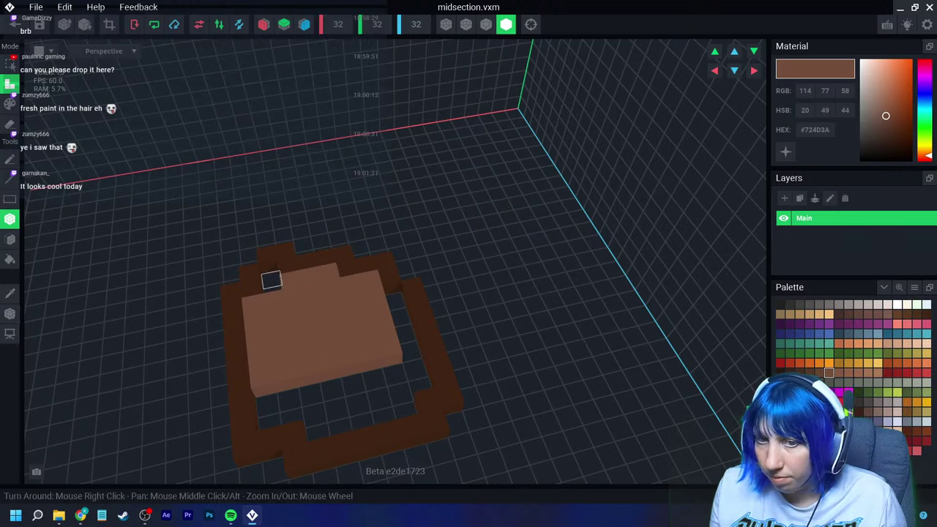
pyautogui.click(270, 281)
pyautogui.moveTo(393, 299); pyautogui.dragTo(419, 388)
pyautogui.moveTo(289, 400); pyautogui.dragTo(271, 427)
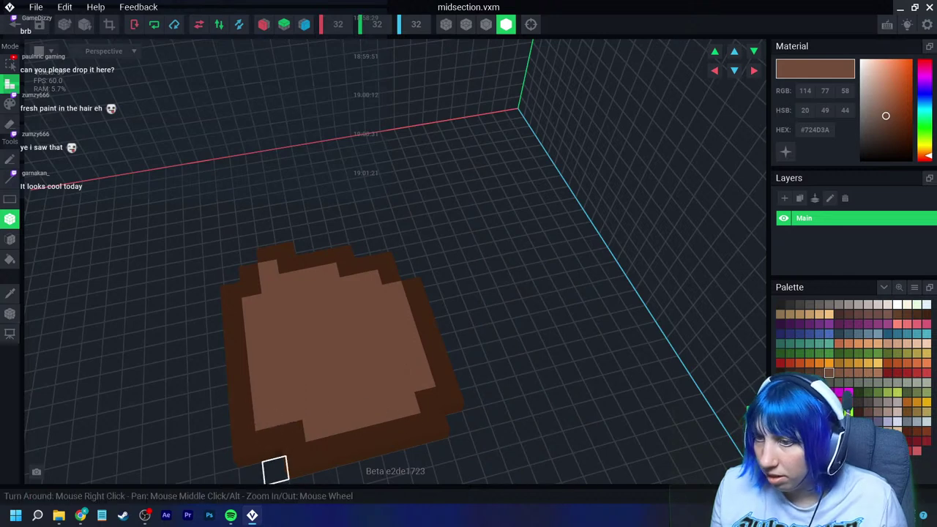
# Step: Try browns #916249, #B07E66 and #946654 on the ring's filled interior with the Bucket tool in paint mode
pyautogui.click(849, 373)
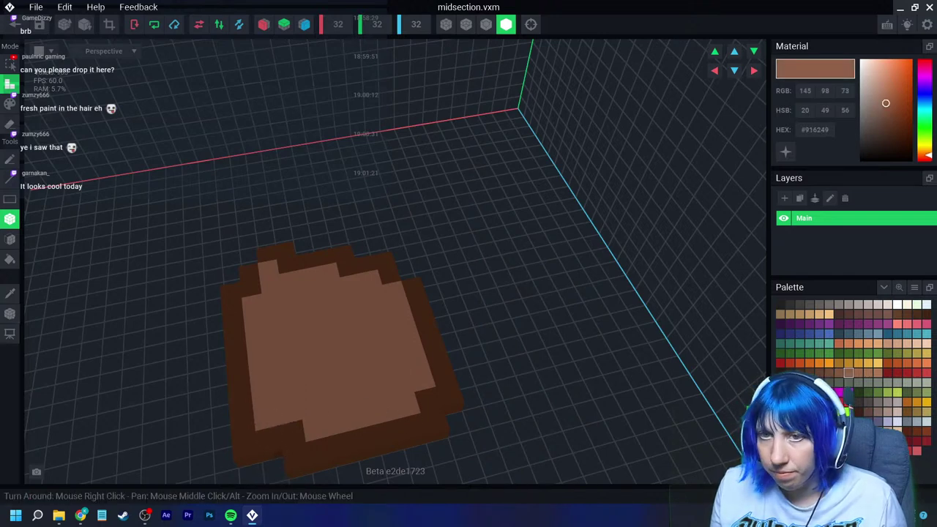
pyautogui.click(10, 103)
pyautogui.click(10, 259)
pyautogui.click(325, 355)
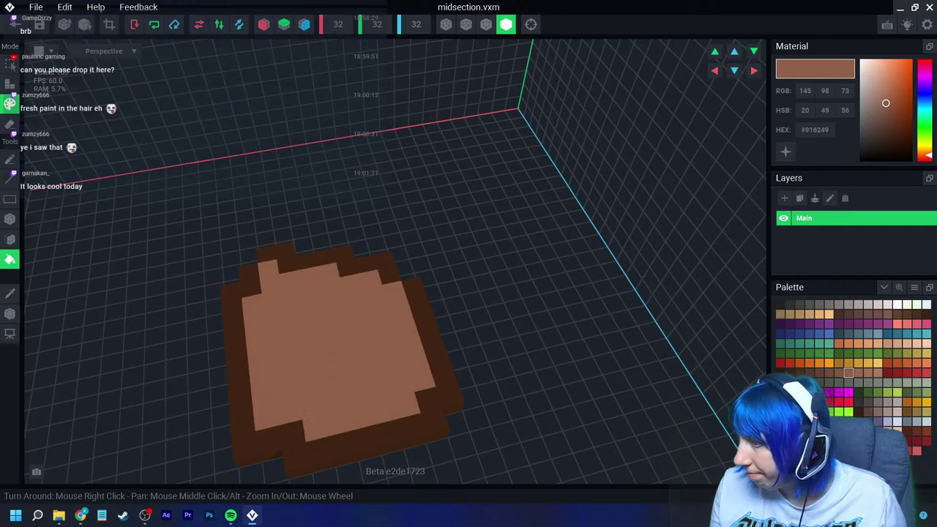
pyautogui.click(869, 373)
pyautogui.click(369, 350)
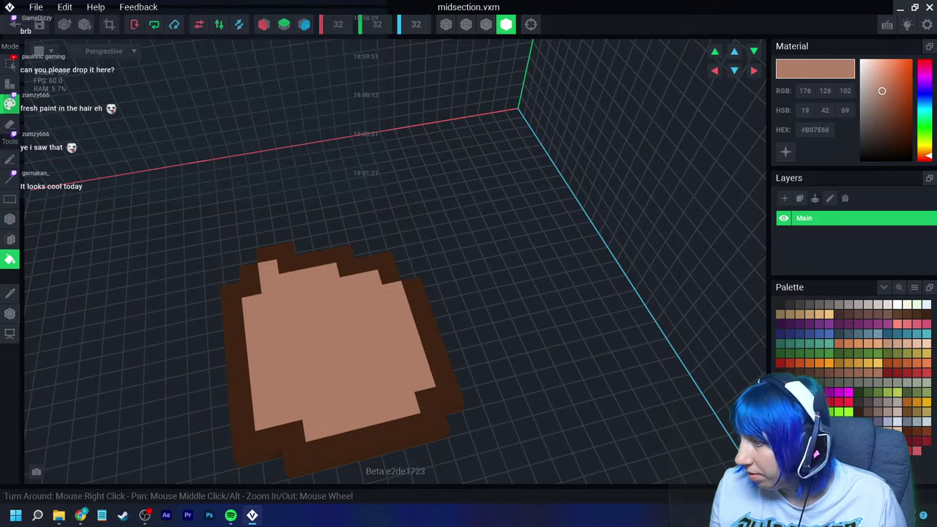
pyautogui.click(858, 373)
pyautogui.click(302, 347)
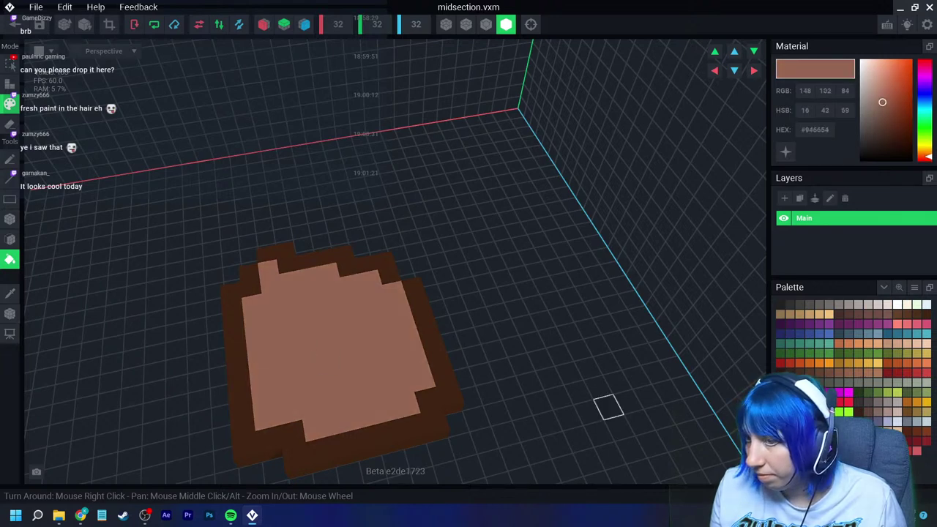
# Step: Try colors #AA8A71, #6C4C42, #64422B and #AC7857 on the ring's filled interior with the Bucket
pyautogui.click(877, 93)
pyautogui.click(323, 342)
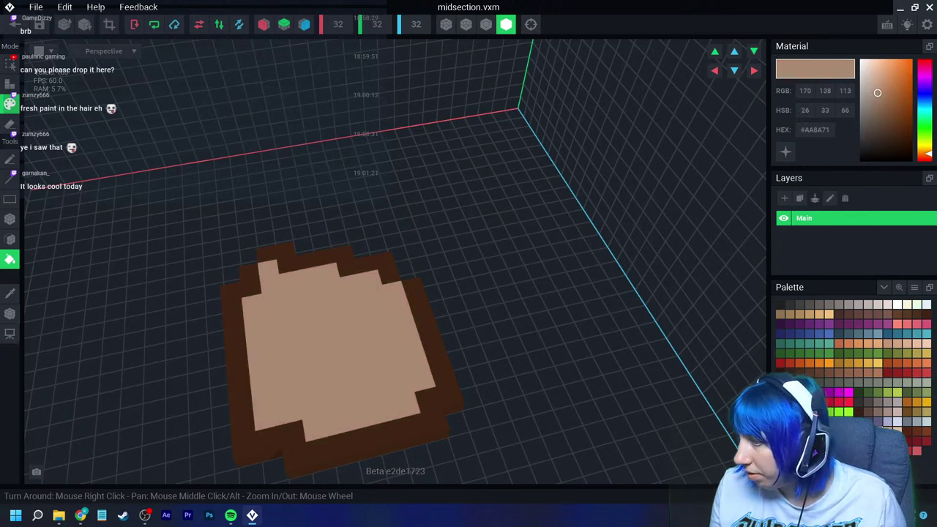
pyautogui.click(880, 118)
pyautogui.click(346, 357)
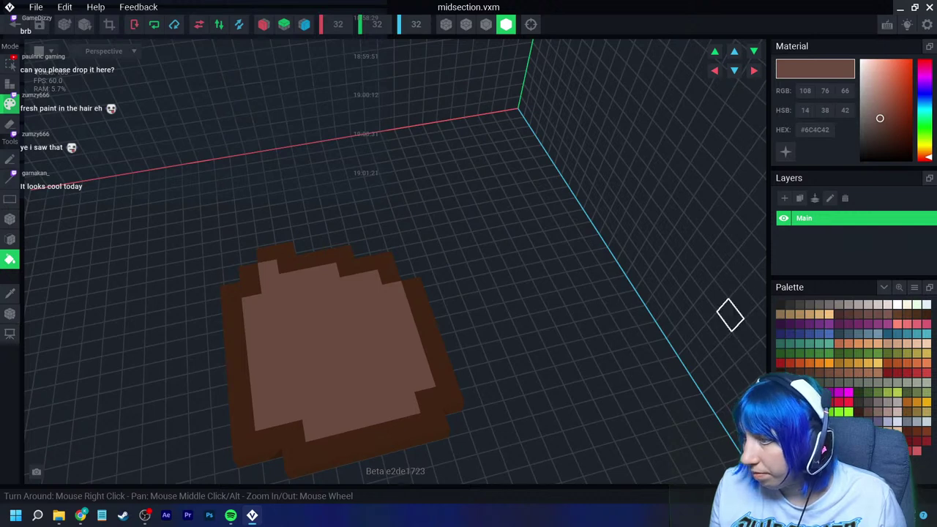
pyautogui.click(878, 313)
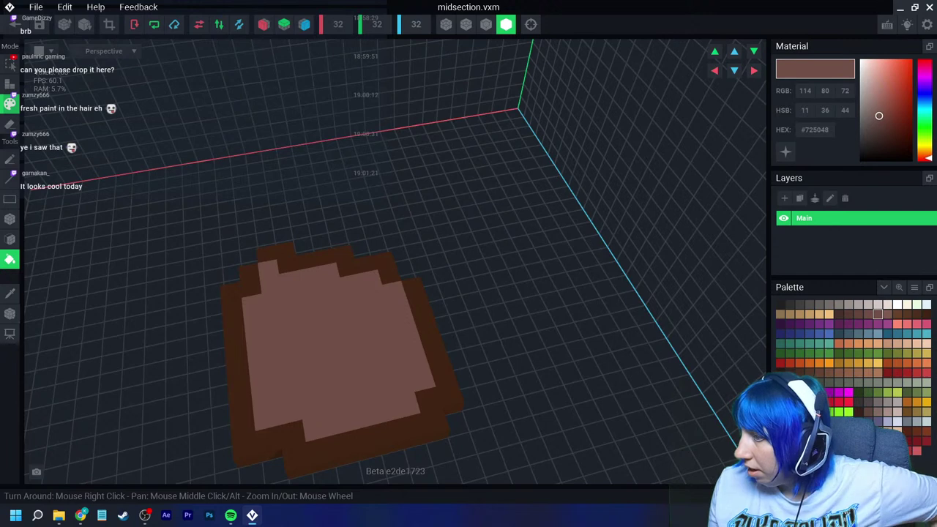
pyautogui.click(889, 121)
pyautogui.click(424, 334)
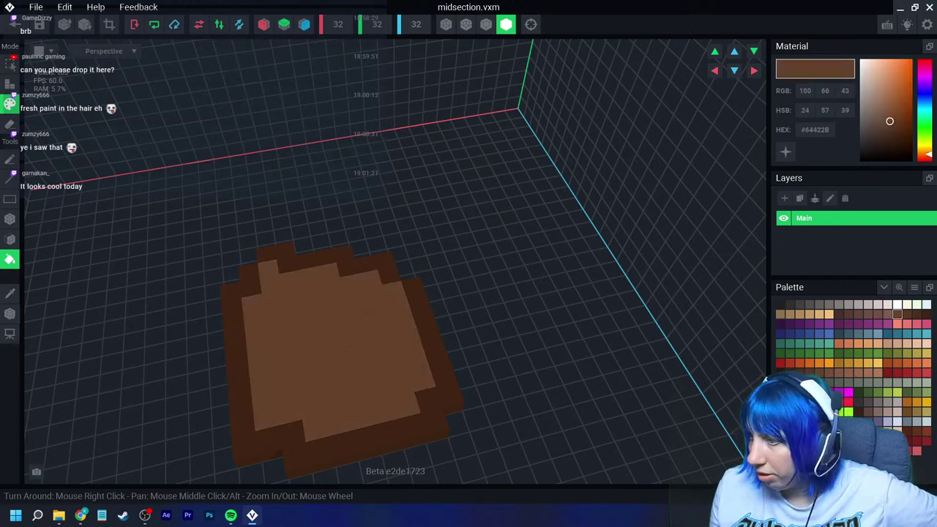
pyautogui.click(878, 373)
pyautogui.click(351, 377)
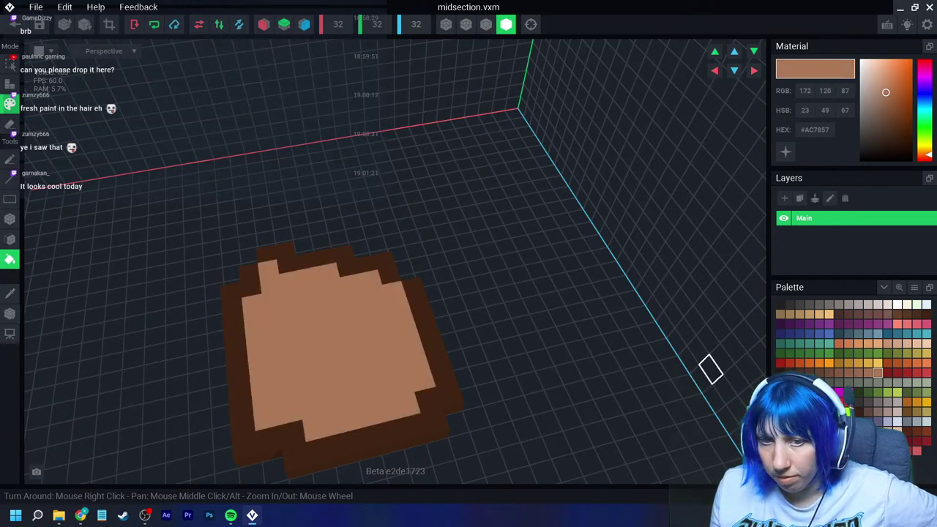
# Step: Recolor the ring's filled interior in brown #9A674E and switch the viewport to the shading with outlined edges
pyautogui.click(858, 372)
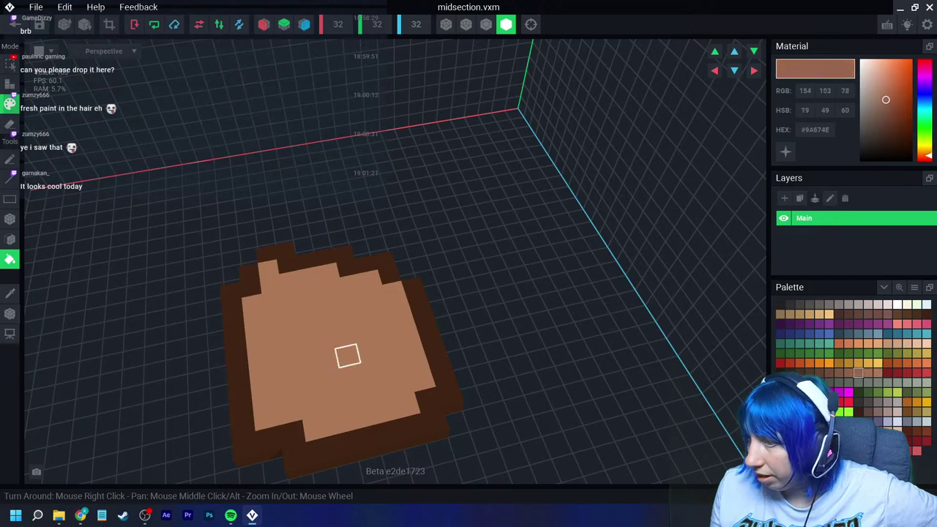
pyautogui.click(361, 353)
pyautogui.scroll(-2, 379, 390)
pyautogui.moveTo(328, 330); pyautogui.dragTo(314, 360, button='right')
pyautogui.scroll(1, 314, 360)
pyautogui.click(485, 24)
pyautogui.scroll(-2, 315, 352)
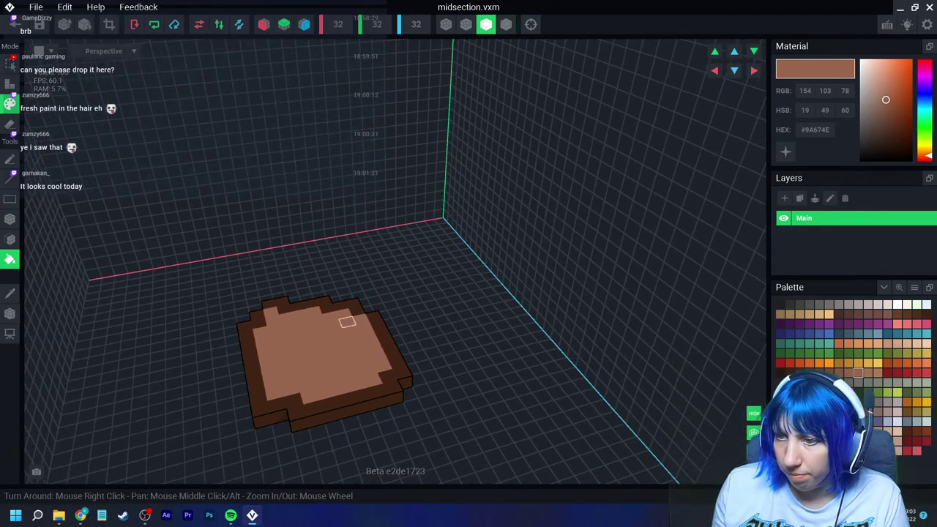
# Step: Pick the ring's dark brown #3F2413 and raise the entire ring one voxel with the Face tool in attach mode
pyautogui.moveTo(378, 324); pyautogui.dragTo(344, 322, button='right')
pyautogui.scroll(1, 326, 333)
pyautogui.click(9, 294)
pyautogui.click(249, 413)
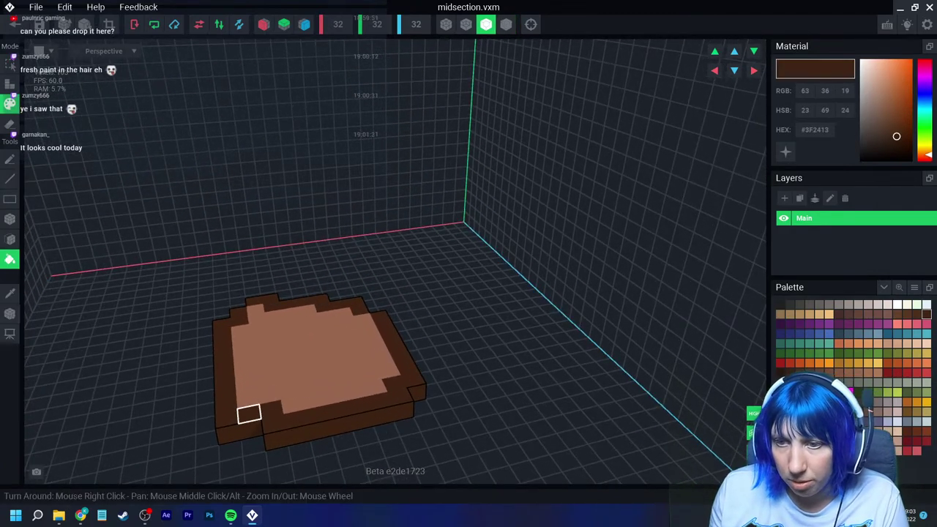
pyautogui.click(9, 239)
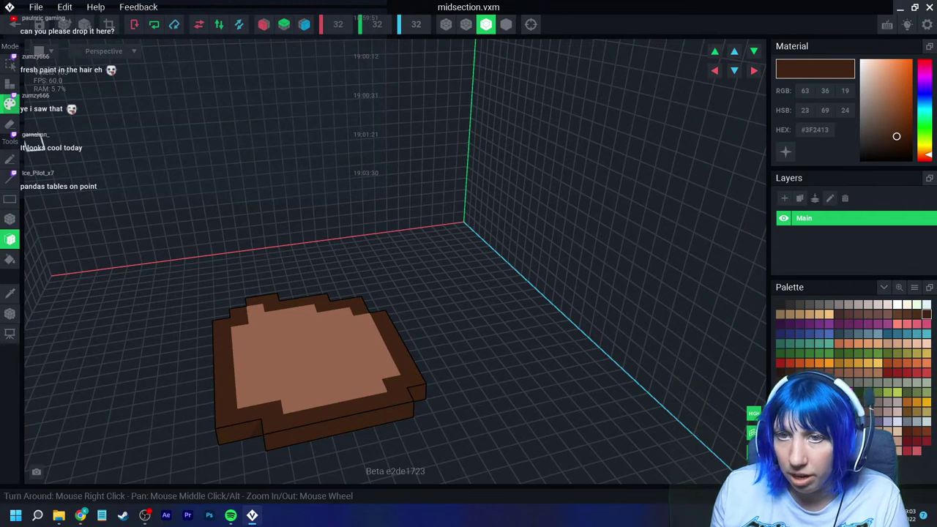
pyautogui.click(9, 84)
pyautogui.click(230, 408)
pyautogui.moveTo(244, 414); pyautogui.dragTo(241, 425, button='right')
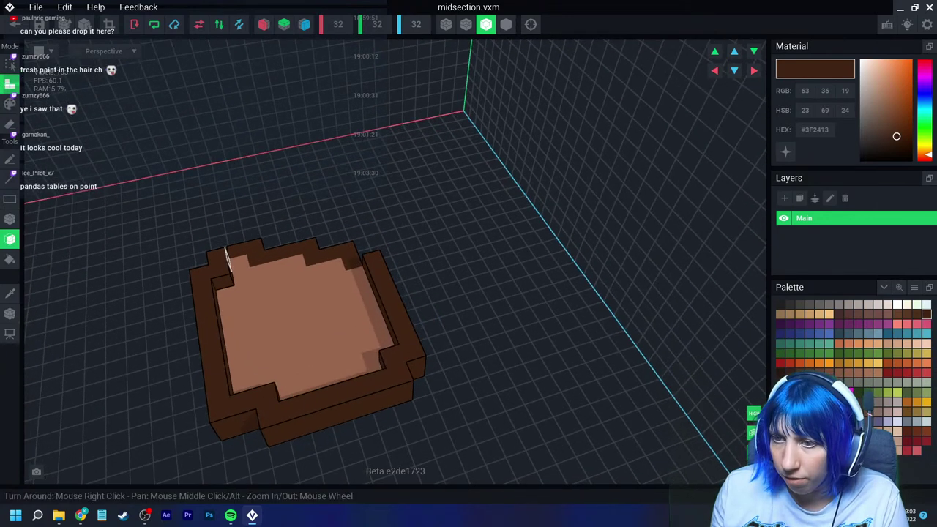
pyautogui.click(231, 256)
pyautogui.hotkey('ctrl', 'z')
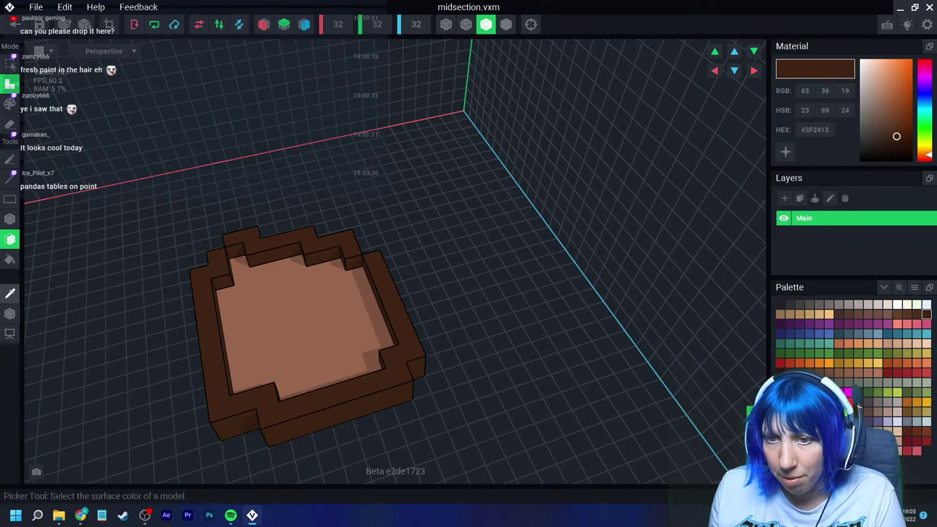
# Step: Pick the interior's brown #9A674E and raise the interior surface one voxel, level with the rim
pyautogui.keyDown('alt'); pyautogui.click(253, 332); pyautogui.keyUp('alt')
pyautogui.click(290, 313)
pyautogui.moveTo(290, 313); pyautogui.dragTo(281, 314, button='right')
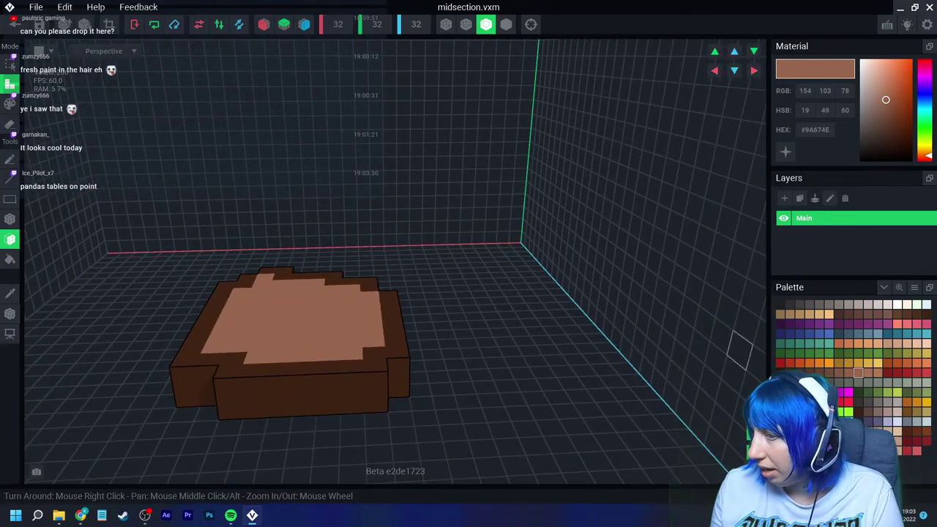
# Step: Paint vertical stripes in brown #4B2E1B on the first long side of the rim using the Box tool in paint mode
pyautogui.press('alt')
pyautogui.keyDown('alt'); pyautogui.click(226, 387); pyautogui.keyUp('alt')
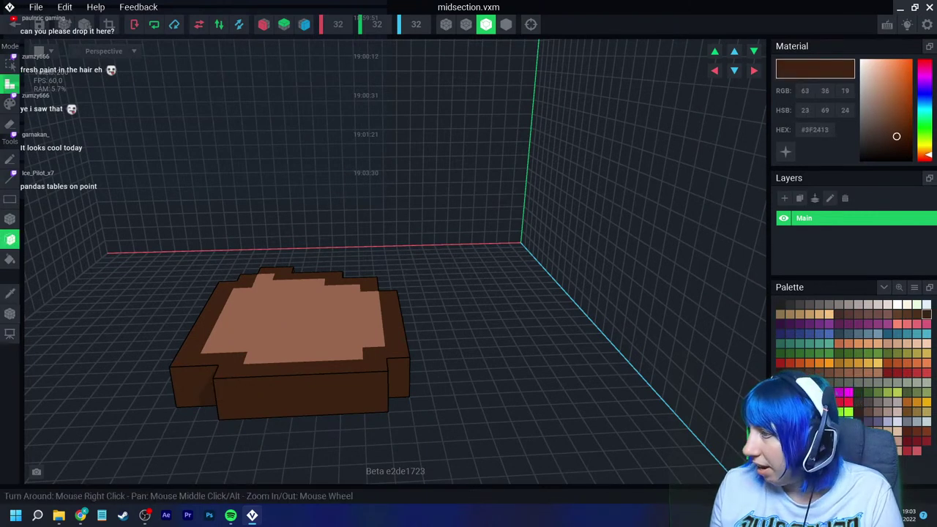
pyautogui.click(916, 314)
pyautogui.click(9, 218)
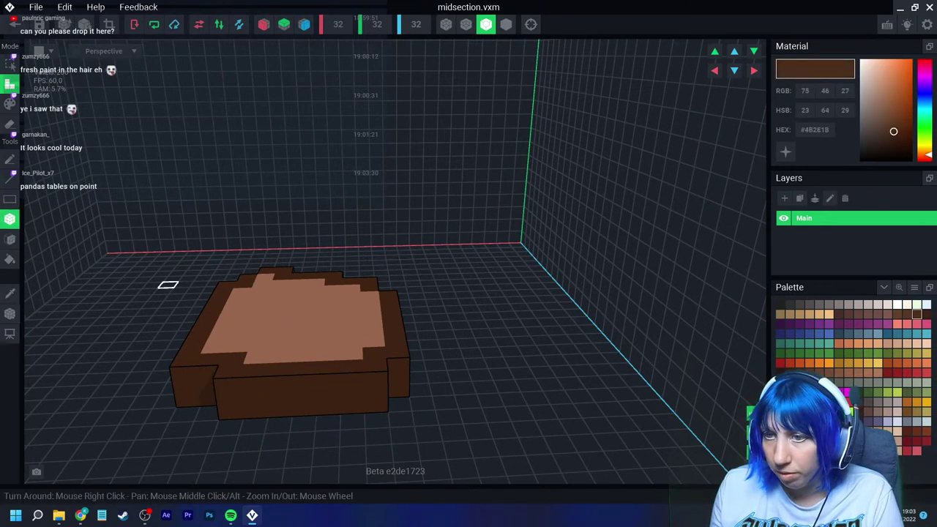
pyautogui.click(9, 103)
pyautogui.click(253, 372)
pyautogui.click(253, 407)
pyautogui.click(301, 385)
pyautogui.click(303, 406)
pyautogui.moveTo(374, 399); pyautogui.dragTo(378, 429, button='right')
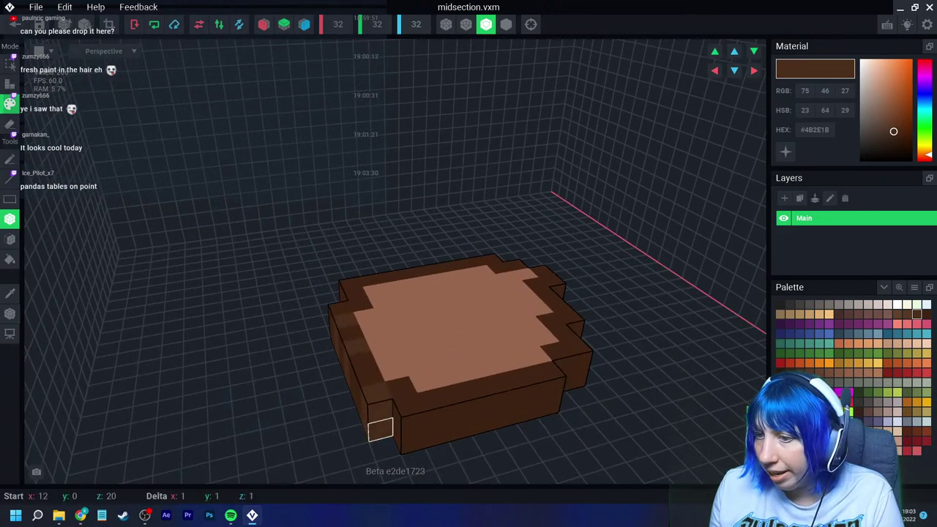
# Step: Continue the #4B2E1B vertical stripes around the remaining sides and stepped ends of the rim
pyautogui.moveTo(438, 417)
pyautogui.mouseDown()
pyautogui.moveTo(458, 428)
pyautogui.moveTo(485, 400)
pyautogui.moveTo(506, 395)
pyautogui.moveTo(507, 417)
pyautogui.mouseUp()
pyautogui.moveTo(506, 417); pyautogui.dragTo(510, 394, button='right')
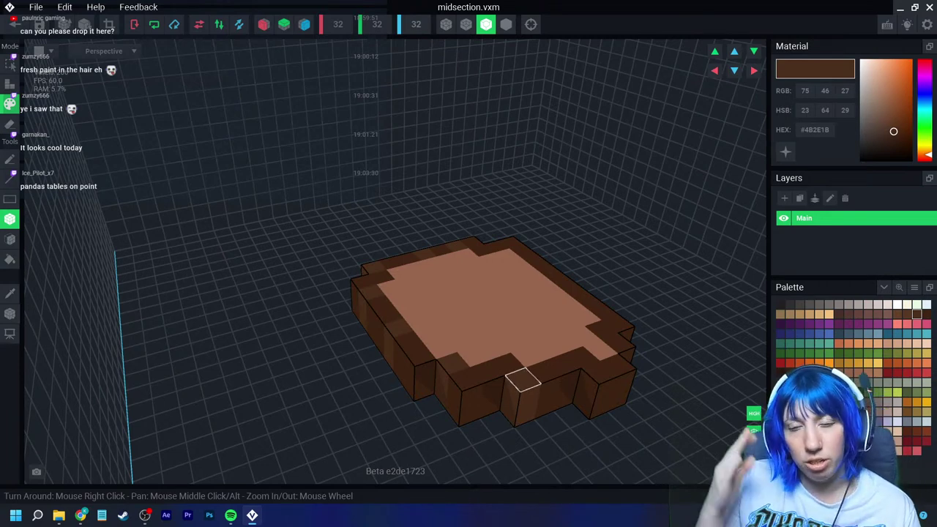
pyautogui.click(564, 398)
pyautogui.moveTo(615, 397); pyautogui.dragTo(564, 397, button='right')
pyautogui.moveTo(625, 393); pyautogui.dragTo(542, 393, button='right')
pyautogui.moveTo(554, 388); pyautogui.dragTo(526, 383, button='middle')
pyautogui.click(565, 381)
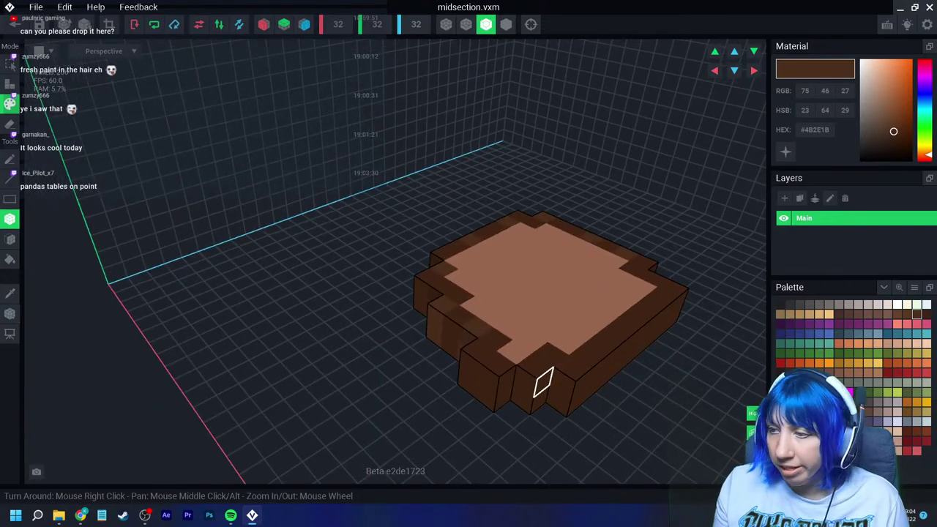
pyautogui.moveTo(521, 399); pyautogui.dragTo(485, 368, button='right')
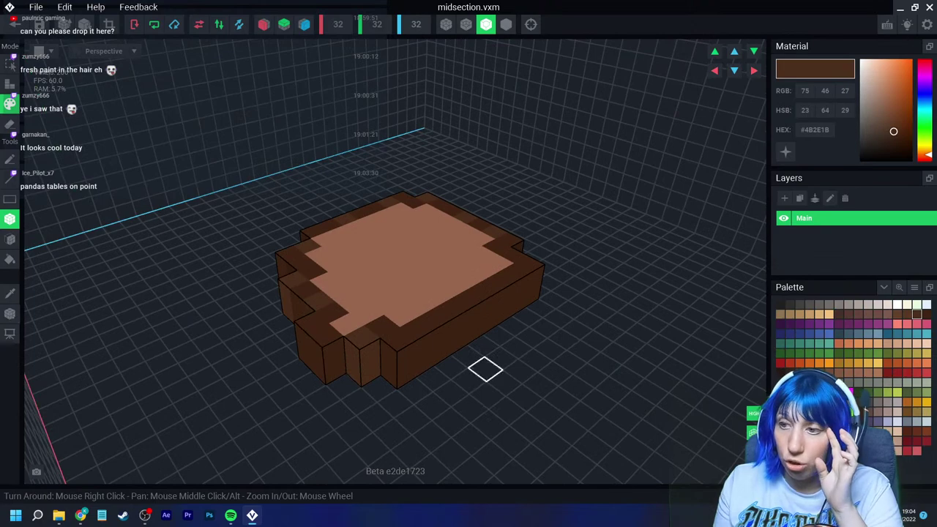
pyautogui.moveTo(444, 333); pyautogui.dragTo(511, 366, button='right')
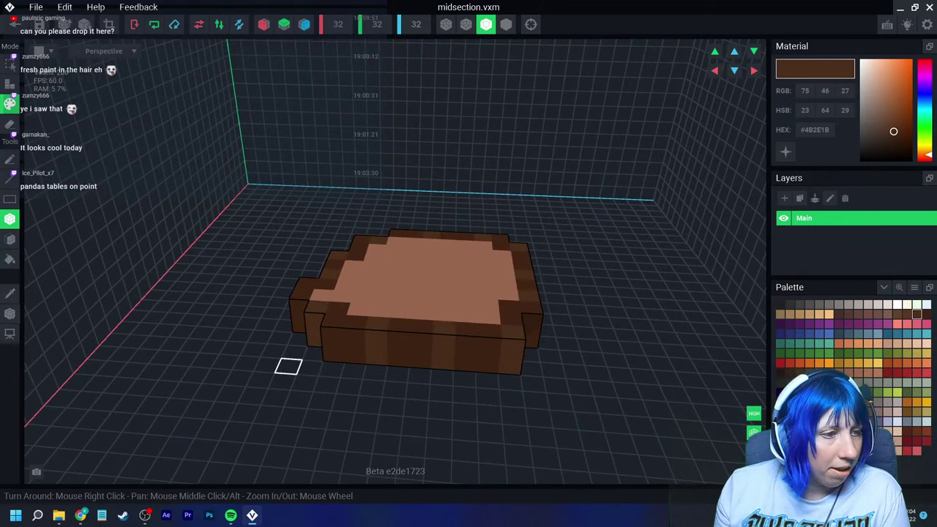
# Step: Crop the midsection's volume to the model's extents and set its pivot to the floor
pyautogui.click(108, 24)
pyautogui.click(10, 313)
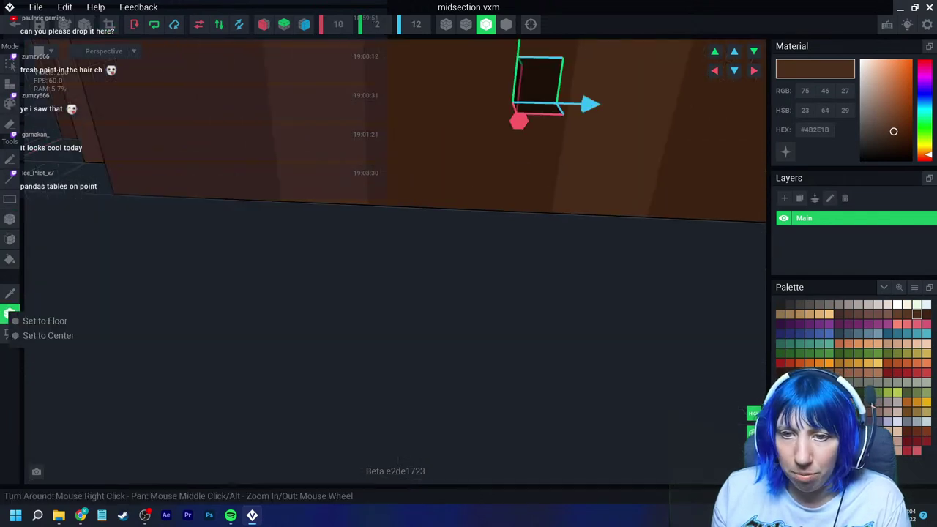
pyautogui.click(45, 320)
pyautogui.scroll(-4, 468, 330)
pyautogui.moveTo(513, 307); pyautogui.dragTo(439, 337, button='right')
pyautogui.moveTo(439, 337); pyautogui.dragTo(354, 304, button='middle')
# Step: Close the midsection model with its changes saved, and create a child node named Table centre under the Table node
pyautogui.click(14, 24)
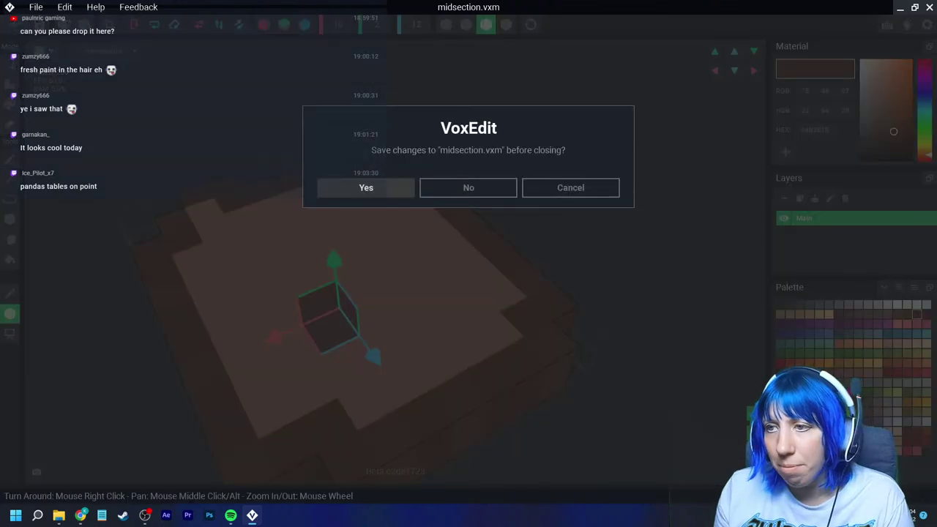
pyautogui.click(366, 187)
pyautogui.click(45, 96)
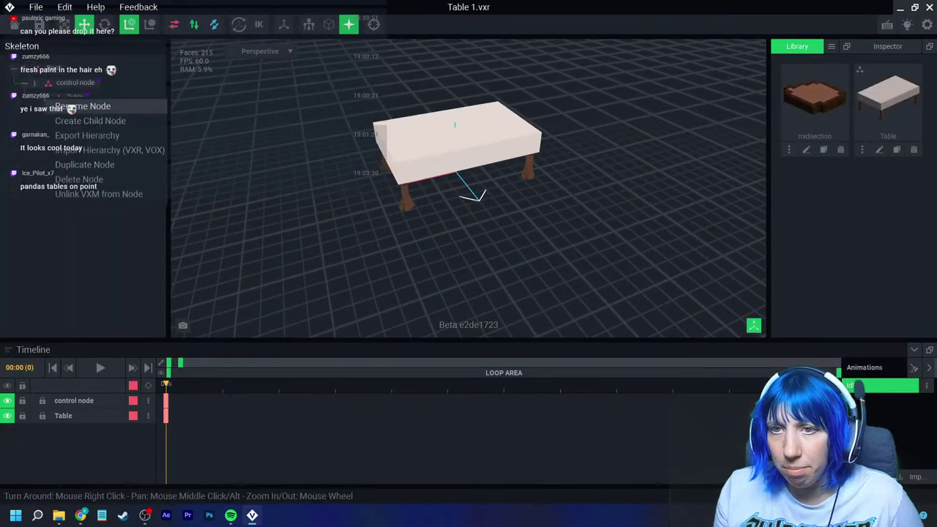
pyautogui.click(88, 120)
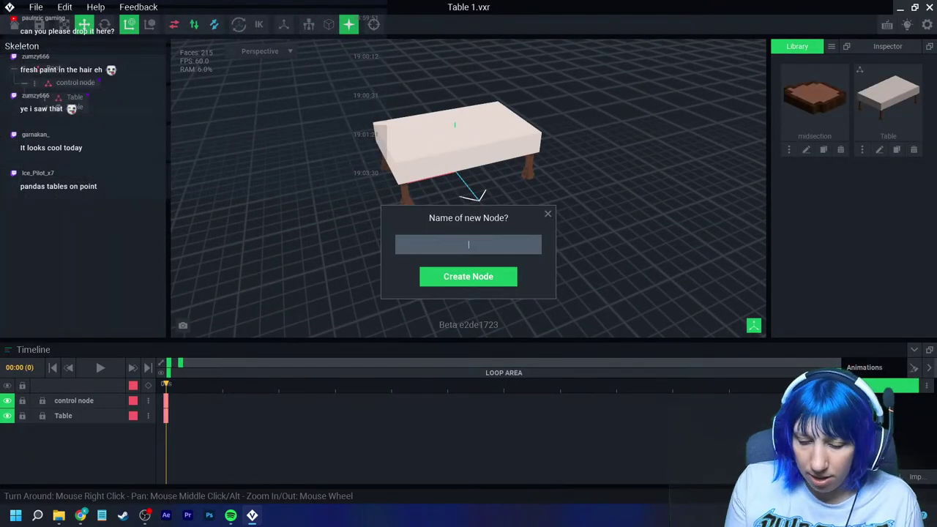
pyautogui.write('Table centr')
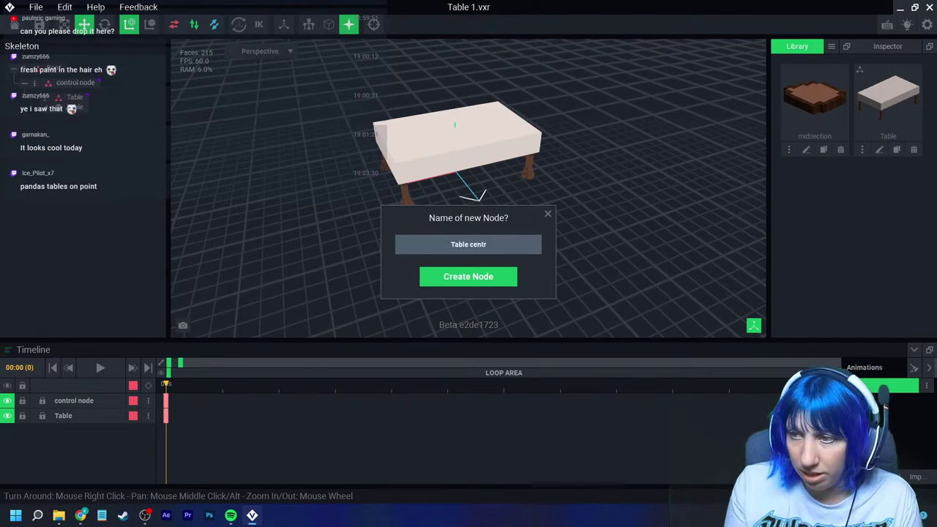
pyautogui.write('e')
pyautogui.press('Return')
# Step: Assign the midsection model to the Table centre node and raise it 29 units onto the tabletop
pyautogui.moveTo(815, 95); pyautogui.dragTo(89, 126)
pyautogui.click(91, 127)
pyautogui.scroll(5, 512, 88)
pyautogui.moveTo(390, 227); pyautogui.dragTo(376, 144)
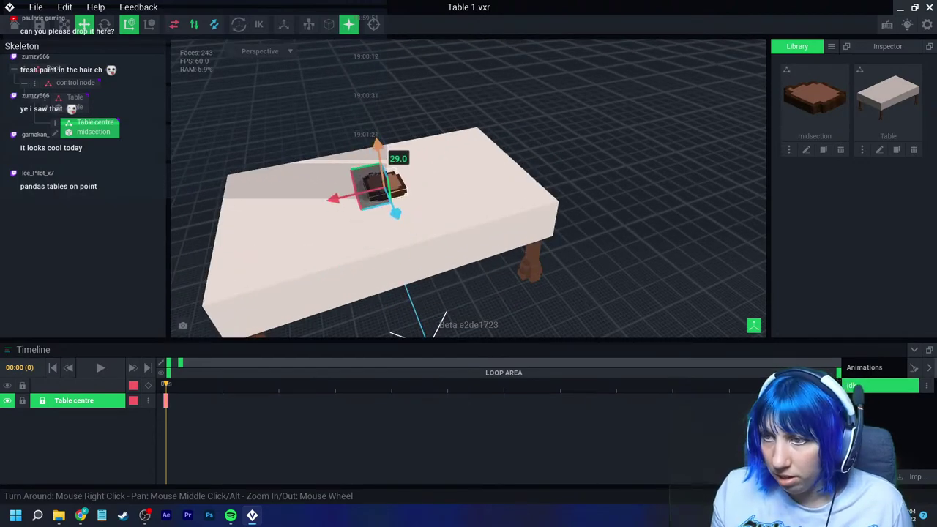
# Step: Open the midsection model on the tabletop for voxel editing
pyautogui.click(471, 126)
pyautogui.moveTo(472, 133); pyautogui.dragTo(472, 134, button='right')
pyautogui.scroll(2, 318, 188)
pyautogui.moveTo(318, 188); pyautogui.dragTo(450, 212, button='middle')
pyautogui.moveTo(450, 212)
pyautogui.mouseDown(button='right')
pyautogui.moveTo(432, 234)
pyautogui.moveTo(450, 213)
pyautogui.mouseUp(button='right')
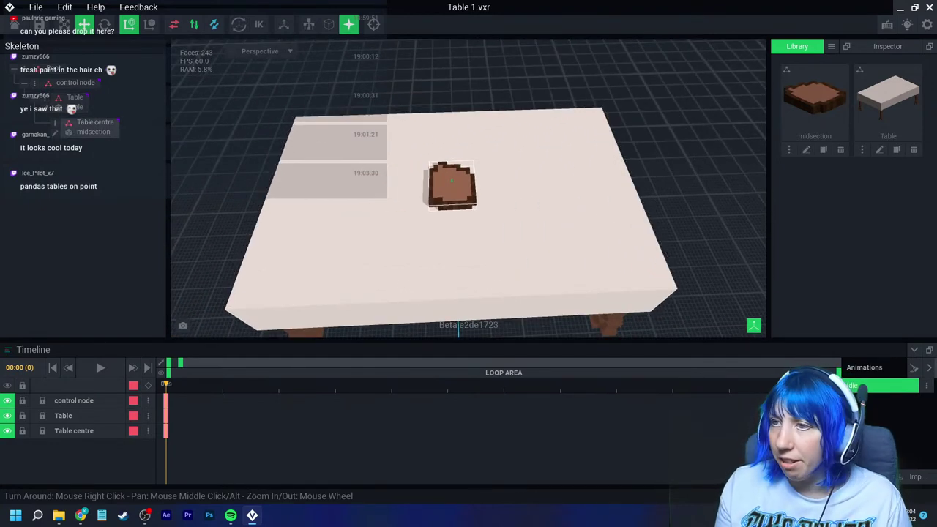
pyautogui.click(450, 187)
pyautogui.doubleClick(450, 187)
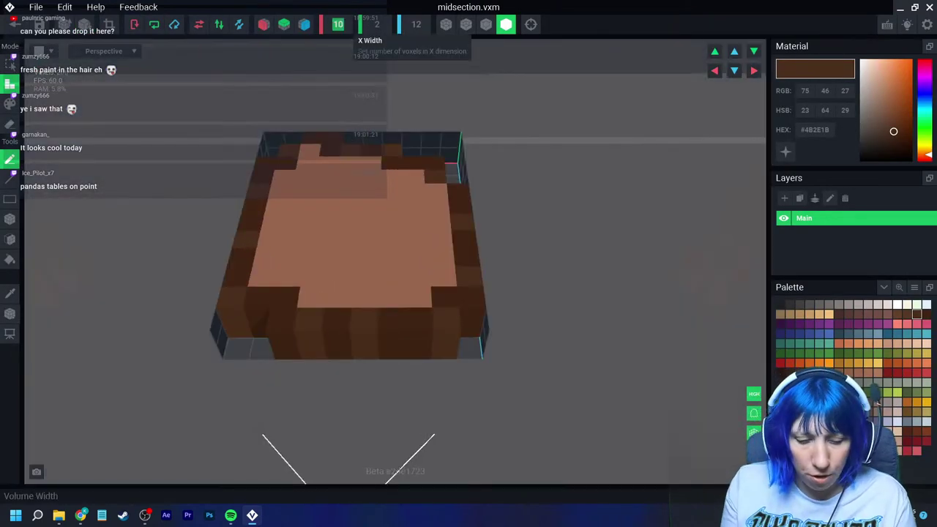
# Step: Enlarge the midsection's volume to 18 voxels wide and 16 voxels deep
pyautogui.press('Return')
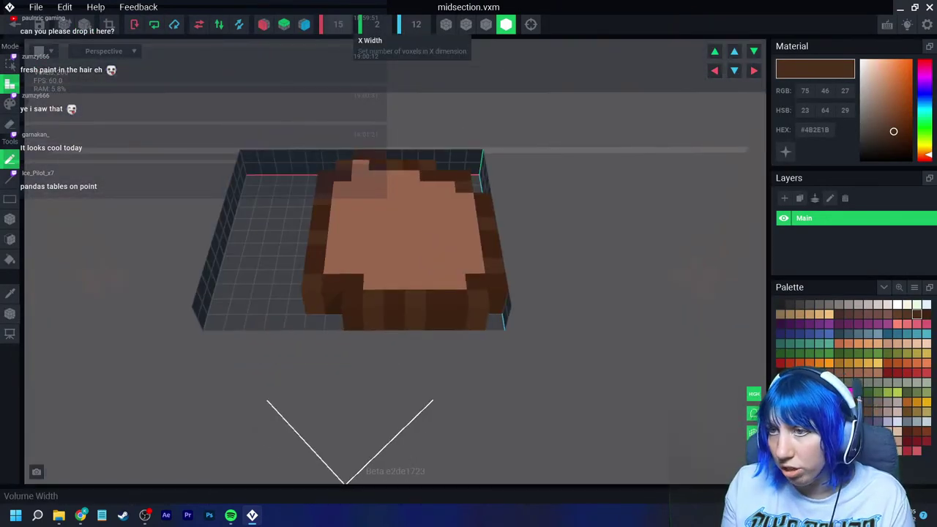
pyautogui.scroll(-5, 469, 190)
pyautogui.moveTo(487, 183)
pyautogui.mouseDown(button='right')
pyautogui.moveTo(414, 189)
pyautogui.moveTo(487, 172)
pyautogui.mouseUp(button='right')
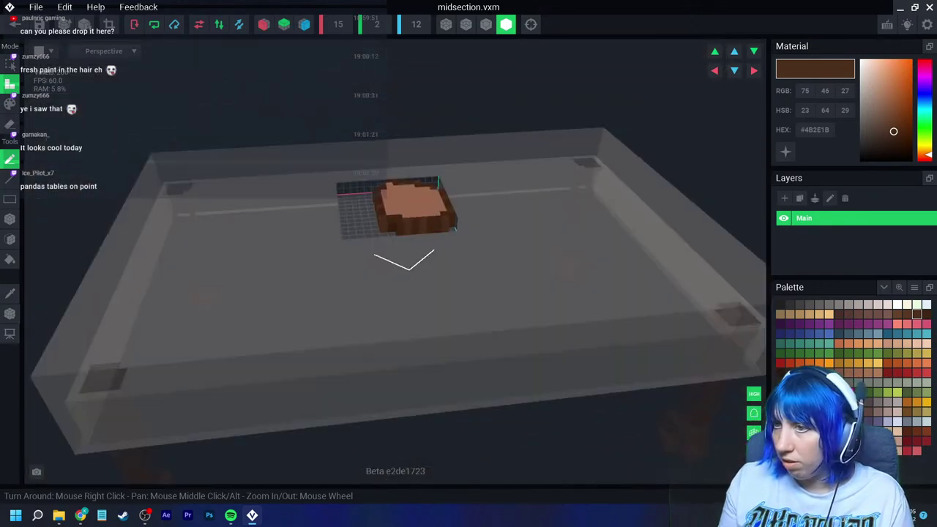
pyautogui.click(416, 24)
pyautogui.write('1')
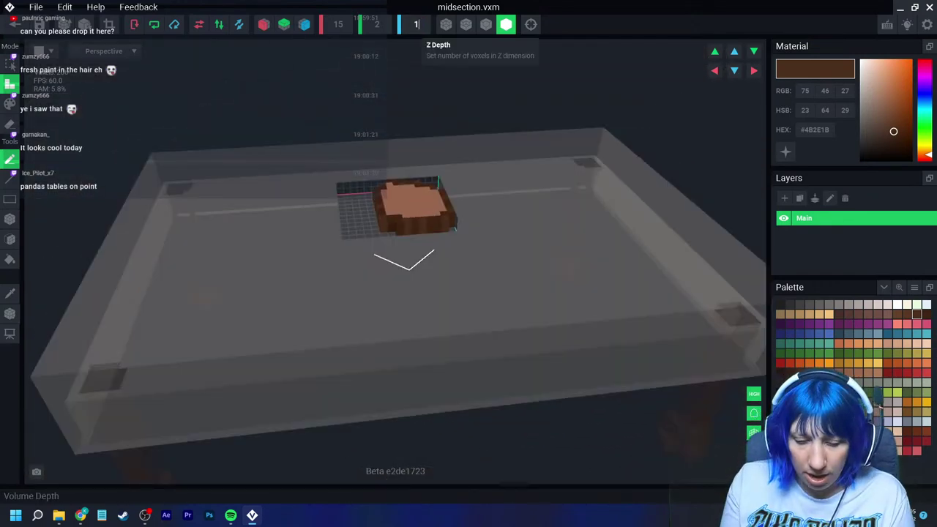
pyautogui.write('6')
pyautogui.press('Return')
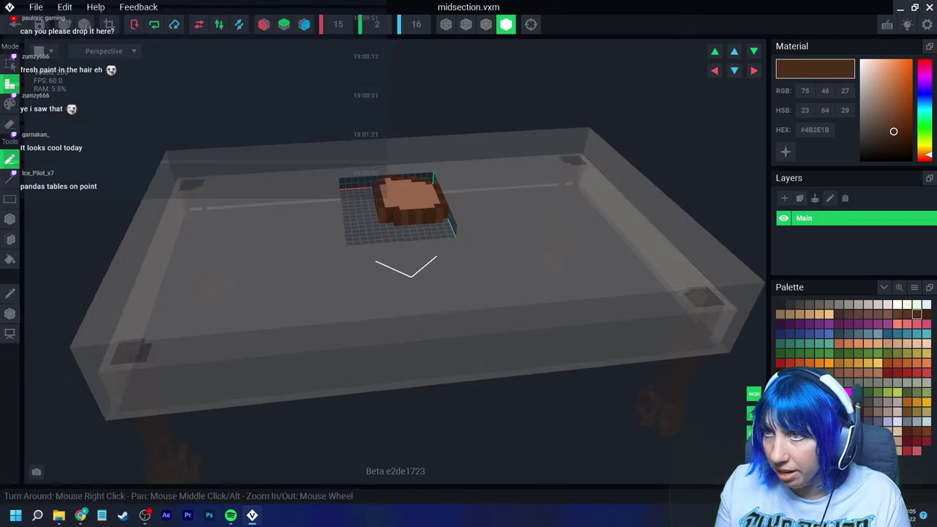
pyautogui.click(338, 24)
pyautogui.write('18')
pyautogui.press('Return')
# Step: Shift the existing wooden slab right and to the front so it sits in the middle of the enlarged volume
pyautogui.moveTo(350, 183); pyautogui.dragTo(436, 247, button='right')
pyautogui.scroll(3, 436, 246)
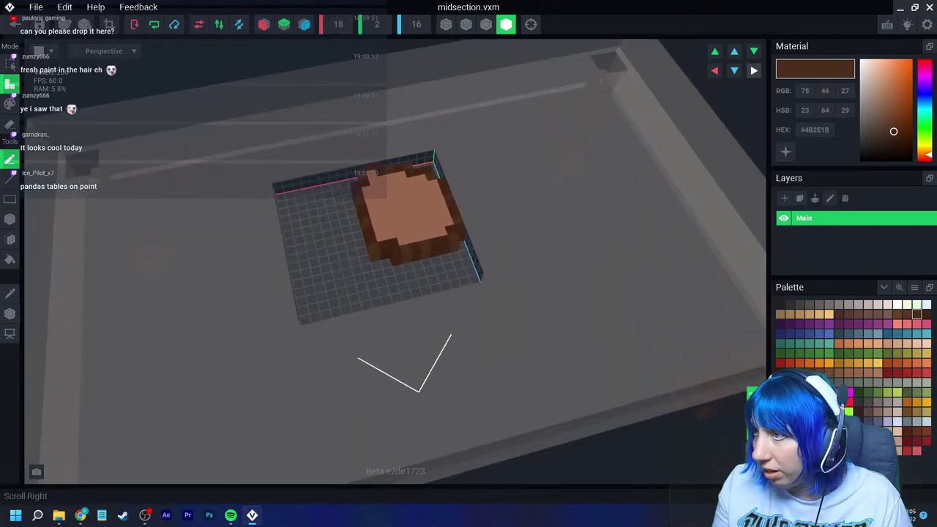
pyautogui.click(754, 70)
pyautogui.click(734, 71)
pyautogui.click(734, 70)
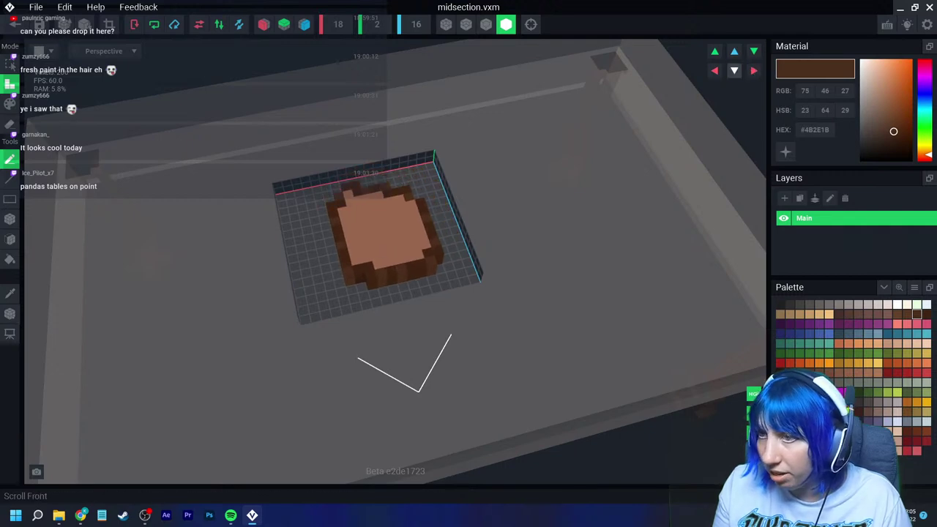
# Step: Draw a larger stepped outline in #3F2413 on the volume floor around the existing slab with the Pen tool
pyautogui.scroll(1, 329, 236)
pyautogui.scroll(2, 328, 236)
pyautogui.click(10, 293)
pyautogui.click(317, 260)
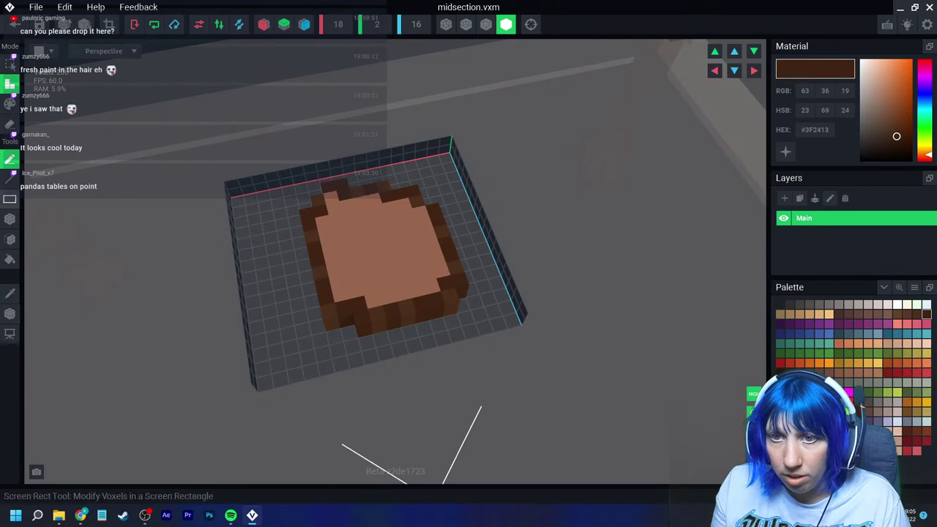
pyautogui.click(10, 219)
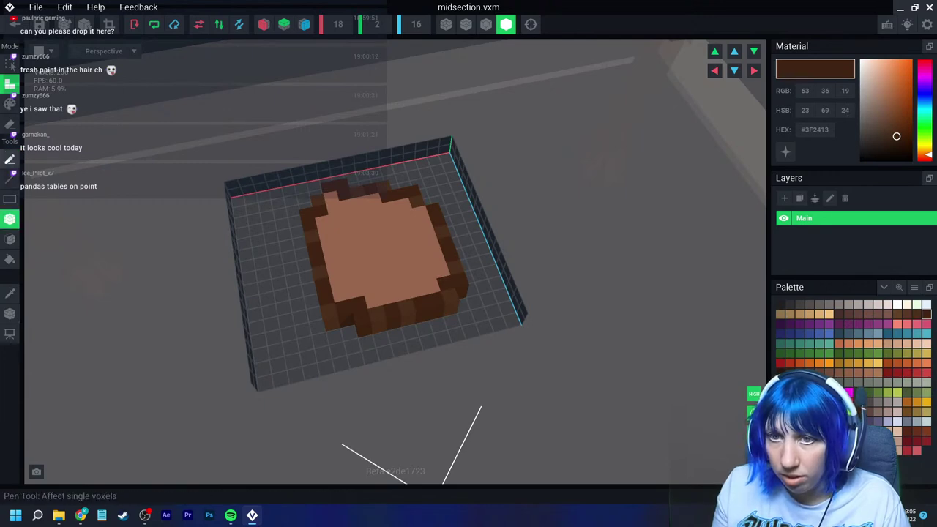
pyautogui.click(9, 159)
pyautogui.moveTo(239, 211)
pyautogui.mouseDown()
pyautogui.moveTo(303, 328)
pyautogui.moveTo(385, 352)
pyautogui.moveTo(437, 335)
pyautogui.moveTo(497, 284)
pyautogui.moveTo(477, 209)
pyautogui.moveTo(443, 162)
pyautogui.moveTo(324, 171)
pyautogui.moveTo(244, 233)
pyautogui.mouseUp()
pyautogui.click(10, 124)
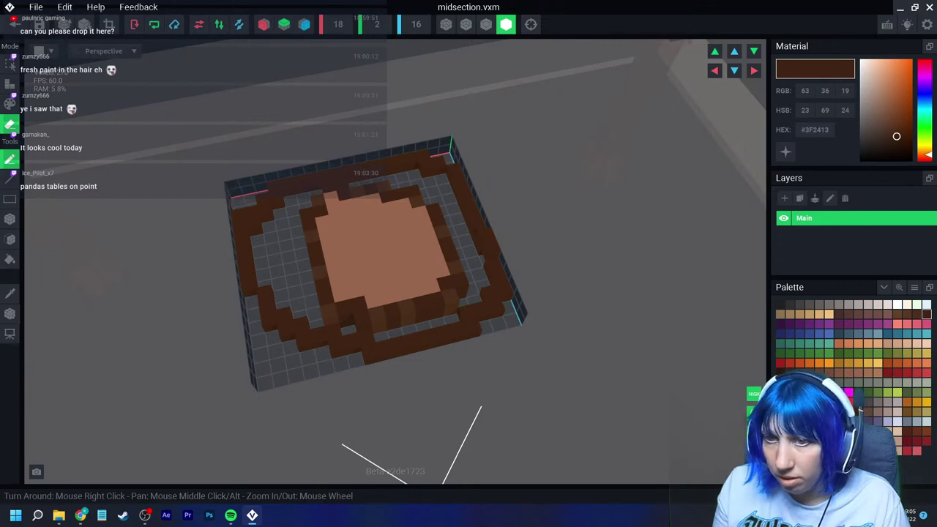
pyautogui.click(9, 293)
pyautogui.click(241, 236)
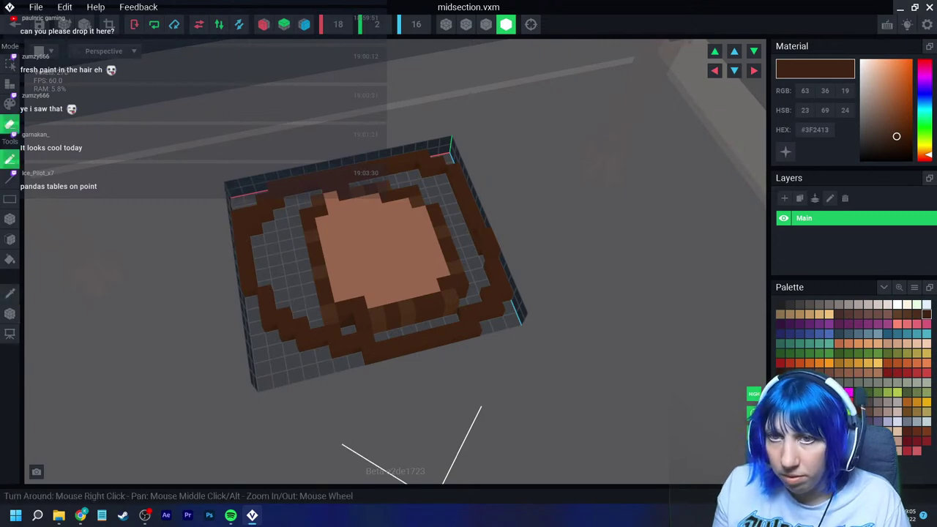
# Step: Fill the gap between the new outline and the slab with #3F2413 voxels using the Box tool
pyautogui.click(10, 84)
pyautogui.click(10, 219)
pyautogui.moveTo(259, 238); pyautogui.dragTo(311, 290)
pyautogui.click(485, 24)
pyautogui.moveTo(266, 219); pyautogui.dragTo(293, 211)
pyautogui.moveTo(303, 193); pyautogui.dragTo(306, 207)
pyautogui.moveTo(293, 213); pyautogui.dragTo(300, 213, button='right')
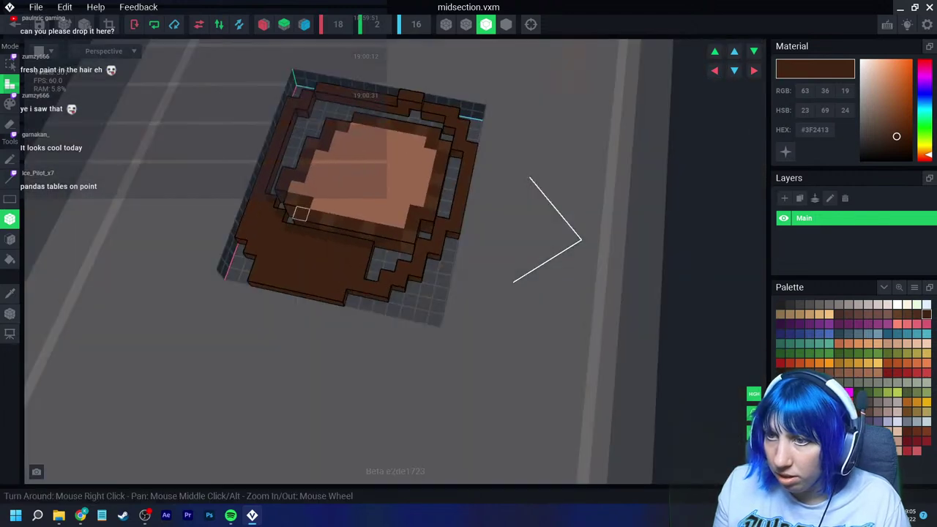
pyautogui.moveTo(268, 200); pyautogui.dragTo(321, 107)
pyautogui.moveTo(321, 107); pyautogui.dragTo(278, 85, button='right')
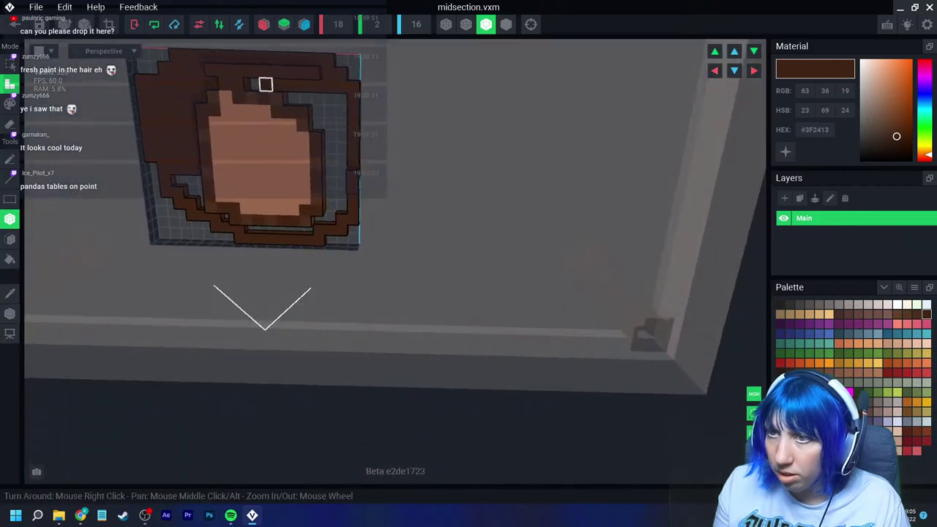
pyautogui.moveTo(293, 98); pyautogui.dragTo(342, 194)
pyautogui.moveTo(334, 218); pyautogui.dragTo(320, 216)
pyautogui.moveTo(320, 216); pyautogui.dragTo(381, 159, button='right')
pyautogui.moveTo(371, 169); pyautogui.dragTo(316, 187)
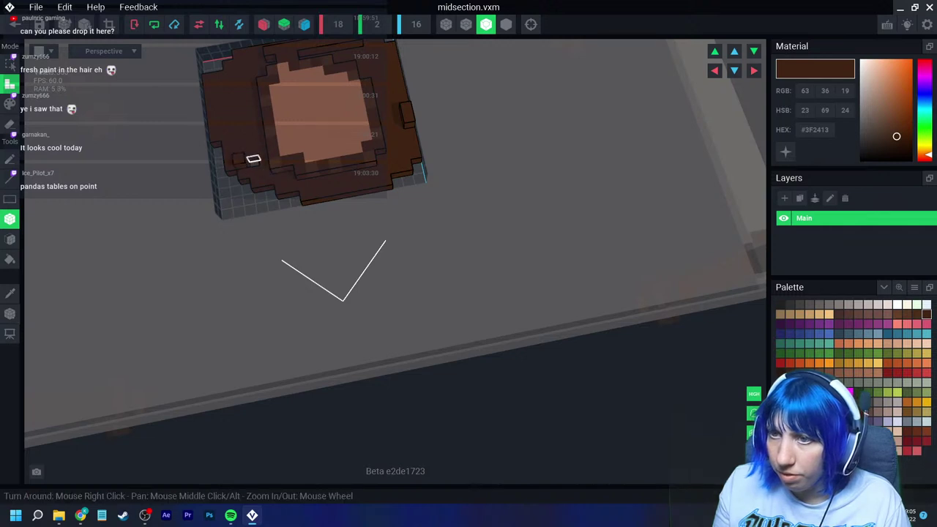
# Step: Raise the filled ring's top face one voxel with the Face tool to bring it level with the slab
pyautogui.moveTo(252, 162); pyautogui.dragTo(250, 191, button='middle')
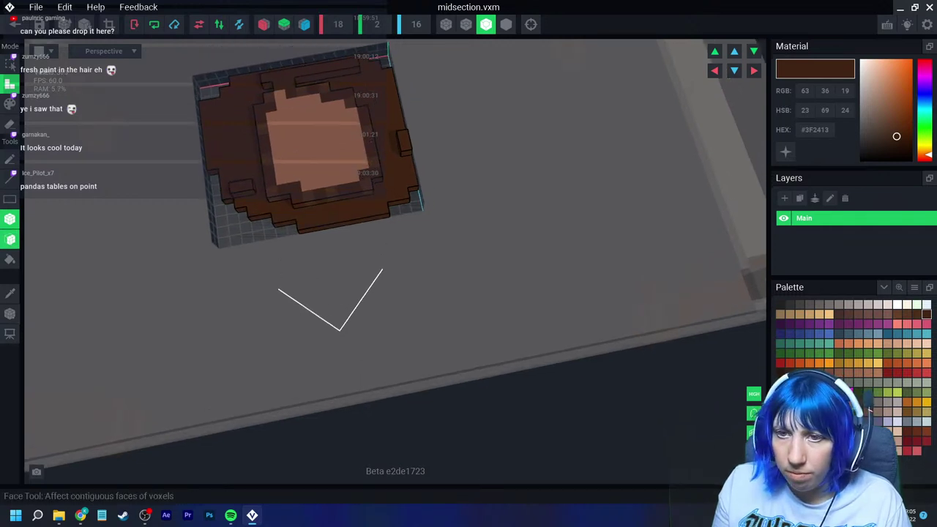
pyautogui.click(9, 239)
pyautogui.click(227, 134)
pyautogui.moveTo(228, 135)
pyautogui.mouseDown(button='right')
pyautogui.moveTo(303, 199)
pyautogui.moveTo(305, 240)
pyautogui.moveTo(330, 237)
pyautogui.moveTo(249, 299)
pyautogui.moveTo(268, 314)
pyautogui.moveTo(371, 322)
pyautogui.moveTo(333, 210)
pyautogui.mouseUp(button='right')
# Step: Erase a block of voxels at the enlarged slab's corner to refine its stepped edge
pyautogui.press('e')
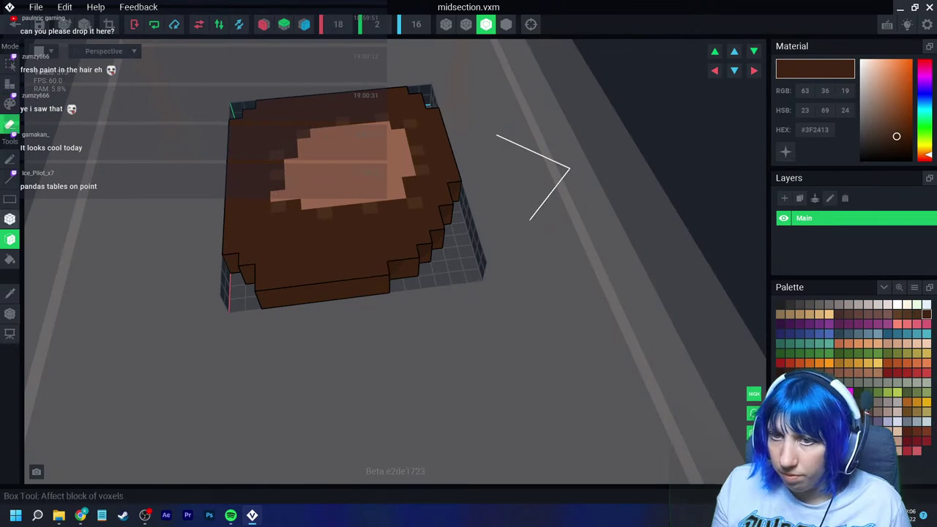
pyautogui.click(9, 219)
pyautogui.moveTo(231, 258); pyautogui.dragTo(233, 268)
pyautogui.moveTo(234, 268); pyautogui.dragTo(233, 307, button='right')
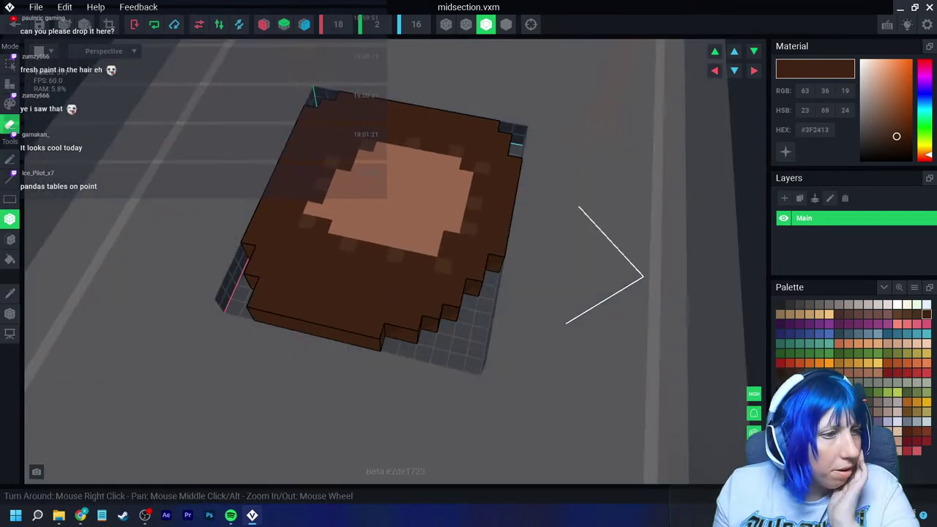
# Step: Paint the slab's top #9A674E out to a one-voxel dark rim, using the colour sampled from its centre
pyautogui.moveTo(239, 252); pyautogui.dragTo(228, 419, button='right')
pyautogui.click(9, 293)
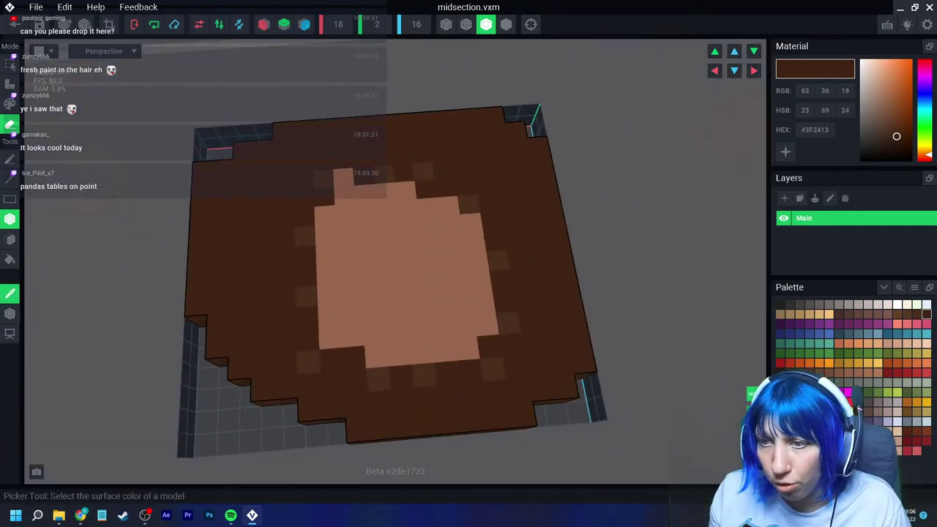
pyautogui.click(369, 250)
pyautogui.click(10, 103)
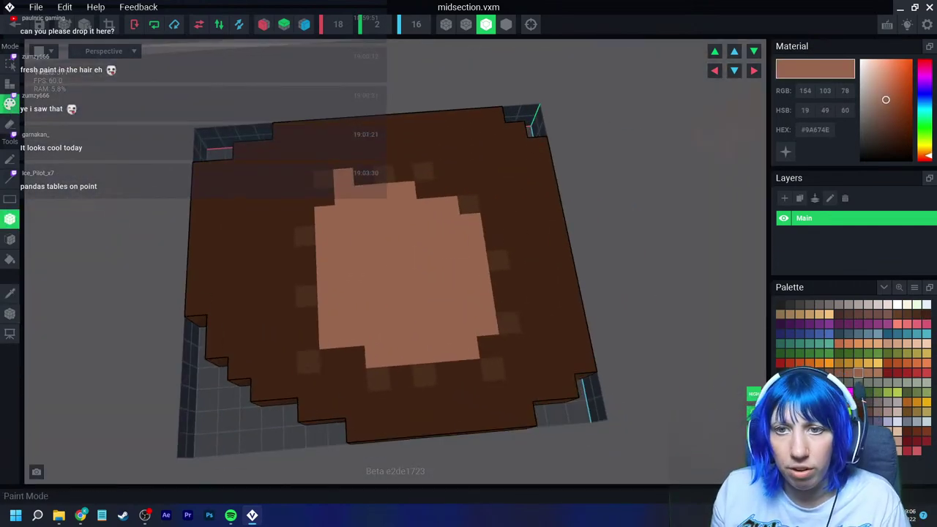
pyautogui.moveTo(302, 146); pyautogui.dragTo(480, 256)
pyautogui.moveTo(502, 163)
pyautogui.mouseDown()
pyautogui.moveTo(512, 220)
pyautogui.moveTo(500, 148)
pyautogui.mouseUp()
pyautogui.moveTo(525, 182)
pyautogui.mouseDown()
pyautogui.moveTo(517, 257)
pyautogui.moveTo(520, 161)
pyautogui.mouseUp()
pyautogui.moveTo(544, 276)
pyautogui.mouseDown()
pyautogui.moveTo(554, 335)
pyautogui.moveTo(538, 364)
pyautogui.moveTo(460, 370)
pyautogui.moveTo(496, 391)
pyautogui.moveTo(380, 402)
pyautogui.moveTo(400, 376)
pyautogui.moveTo(444, 373)
pyautogui.mouseUp()
pyautogui.moveTo(355, 381)
pyautogui.mouseDown()
pyautogui.moveTo(353, 358)
pyautogui.moveTo(307, 359)
pyautogui.moveTo(237, 310)
pyautogui.moveTo(218, 280)
pyautogui.moveTo(223, 183)
pyautogui.moveTo(263, 165)
pyautogui.moveTo(283, 165)
pyautogui.moveTo(219, 242)
pyautogui.moveTo(283, 219)
pyautogui.moveTo(283, 293)
pyautogui.moveTo(261, 295)
pyautogui.moveTo(285, 313)
pyautogui.mouseUp()
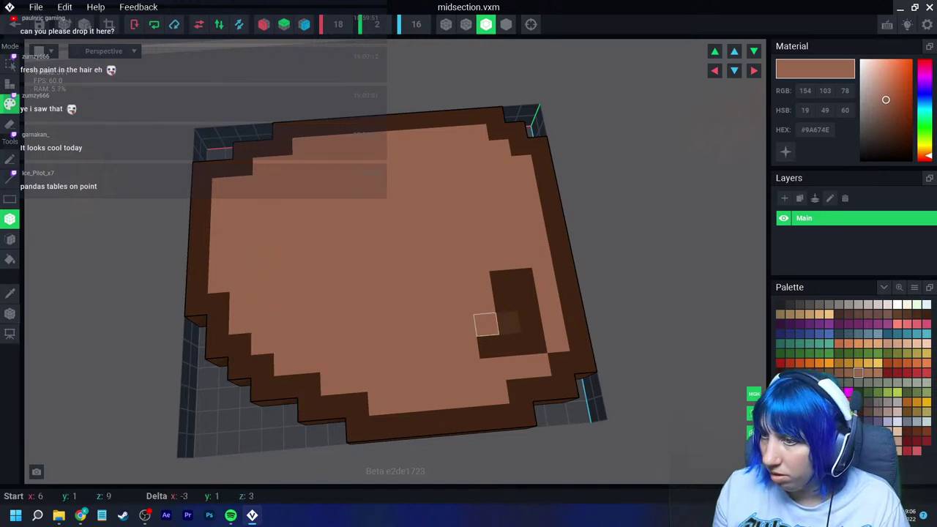
pyautogui.moveTo(485, 324); pyautogui.dragTo(534, 341)
# Step: Paint the first #4B2E1B vertical bark stripes on the slab's outer rim
pyautogui.scroll(-3, 513, 344)
pyautogui.moveTo(502, 345)
pyautogui.mouseDown(button='right')
pyautogui.moveTo(445, 355)
pyautogui.moveTo(444, 336)
pyautogui.mouseUp(button='right')
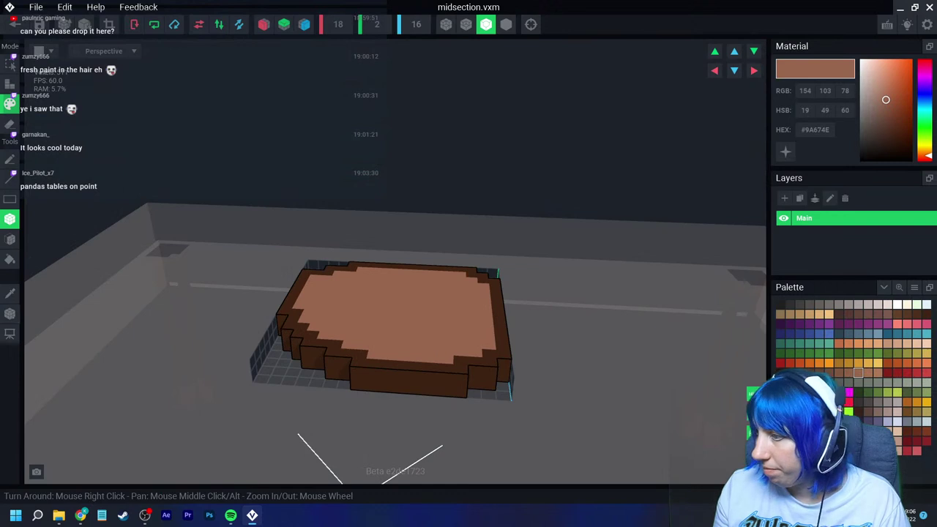
pyautogui.click(917, 314)
pyautogui.moveTo(387, 373)
pyautogui.mouseDown()
pyautogui.moveTo(371, 386)
pyautogui.moveTo(379, 382)
pyautogui.mouseUp()
pyautogui.moveTo(445, 379); pyautogui.dragTo(445, 378)
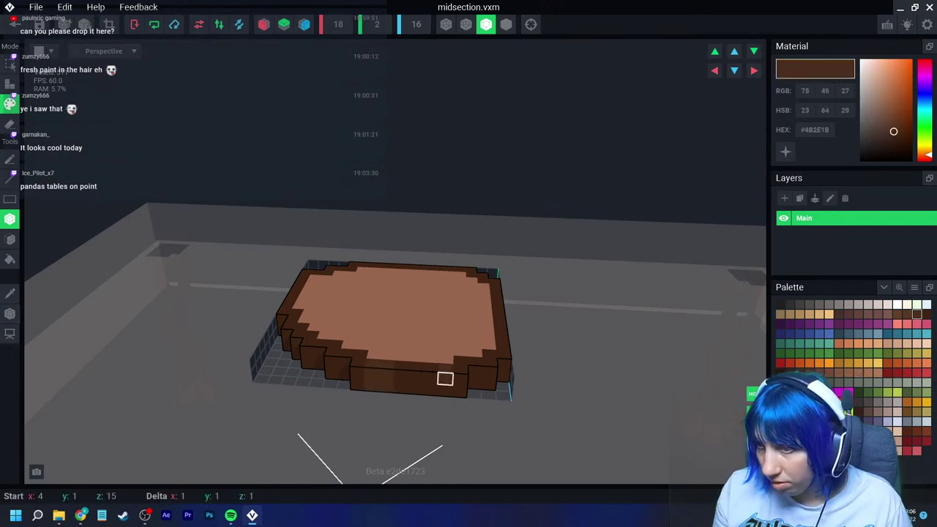
pyautogui.moveTo(459, 392); pyautogui.dragTo(486, 252, button='right')
pyautogui.click(495, 392)
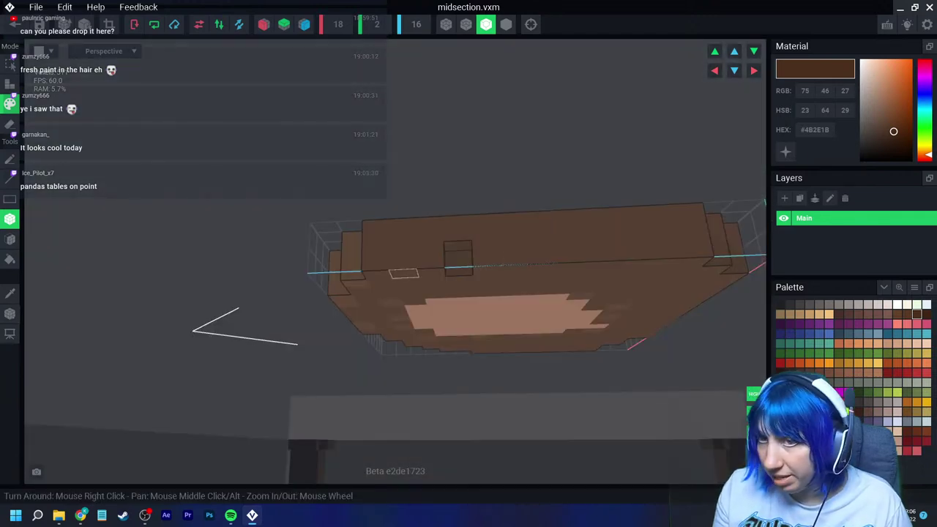
# Step: Fill the hole in the slab's side with #4B2E1B voxels and return to painting
pyautogui.click(9, 84)
pyautogui.click(458, 264)
pyautogui.click(9, 104)
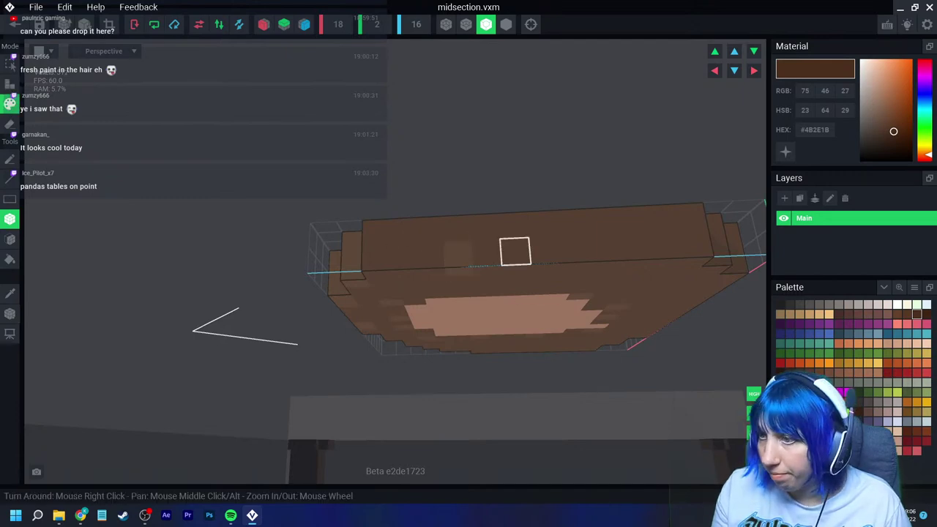
# Step: Paint #4B2E1B vertical stripes along the long side and adjoining corner of the slab's rim
pyautogui.moveTo(457, 228); pyautogui.dragTo(486, 252)
pyautogui.moveTo(486, 253); pyautogui.dragTo(512, 261, button='right')
pyautogui.moveTo(615, 216); pyautogui.dragTo(634, 257)
pyautogui.moveTo(634, 256); pyautogui.dragTo(498, 251, button='right')
pyautogui.click(525, 286)
pyautogui.moveTo(524, 286)
pyautogui.mouseDown(button='right')
pyautogui.moveTo(593, 294)
pyautogui.moveTo(422, 314)
pyautogui.moveTo(458, 292)
pyautogui.mouseUp(button='right')
pyautogui.click(638, 254)
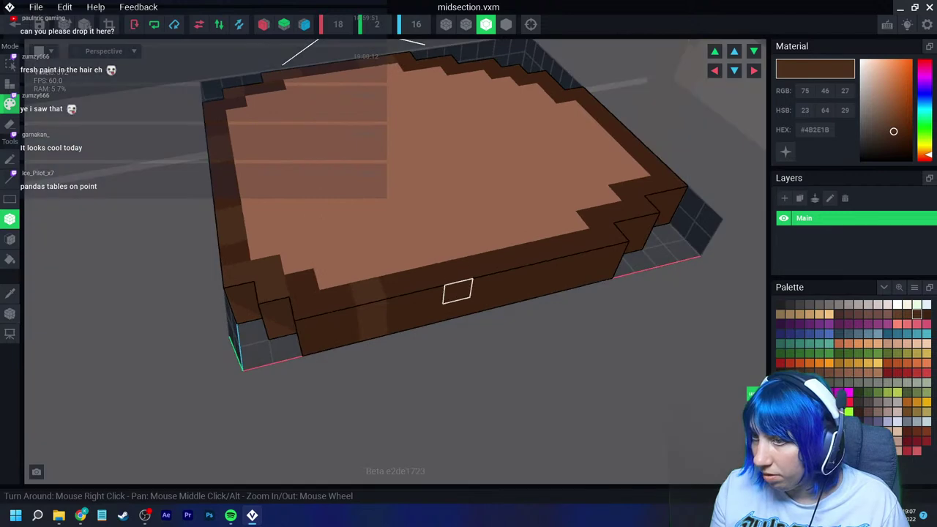
# Step: Continue the #4B2E1B stripes around the slab's remaining side and stepped corner
pyautogui.moveTo(610, 254)
pyautogui.mouseDown(button='right')
pyautogui.moveTo(602, 271)
pyautogui.moveTo(645, 251)
pyautogui.mouseUp(button='right')
pyautogui.click(682, 255)
pyautogui.moveTo(666, 283); pyautogui.dragTo(528, 269, button='middle')
pyautogui.moveTo(542, 260)
pyautogui.mouseDown(button='right')
pyautogui.moveTo(574, 245)
pyautogui.moveTo(549, 264)
pyautogui.mouseUp(button='right')
pyautogui.moveTo(546, 270)
pyautogui.mouseDown()
pyautogui.moveTo(563, 289)
pyautogui.moveTo(589, 281)
pyautogui.mouseUp()
pyautogui.moveTo(606, 275)
pyautogui.mouseDown(button='right')
pyautogui.moveTo(617, 261)
pyautogui.moveTo(390, 296)
pyautogui.mouseUp(button='right')
pyautogui.moveTo(498, 209); pyautogui.dragTo(477, 241, button='right')
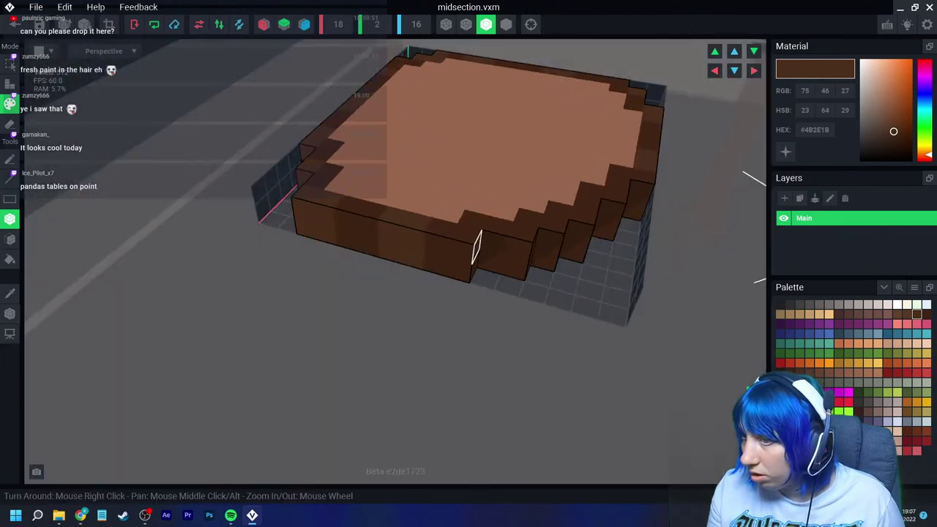
pyautogui.moveTo(557, 266)
pyautogui.mouseDown(button='right')
pyautogui.moveTo(532, 266)
pyautogui.moveTo(540, 257)
pyautogui.mouseUp(button='right')
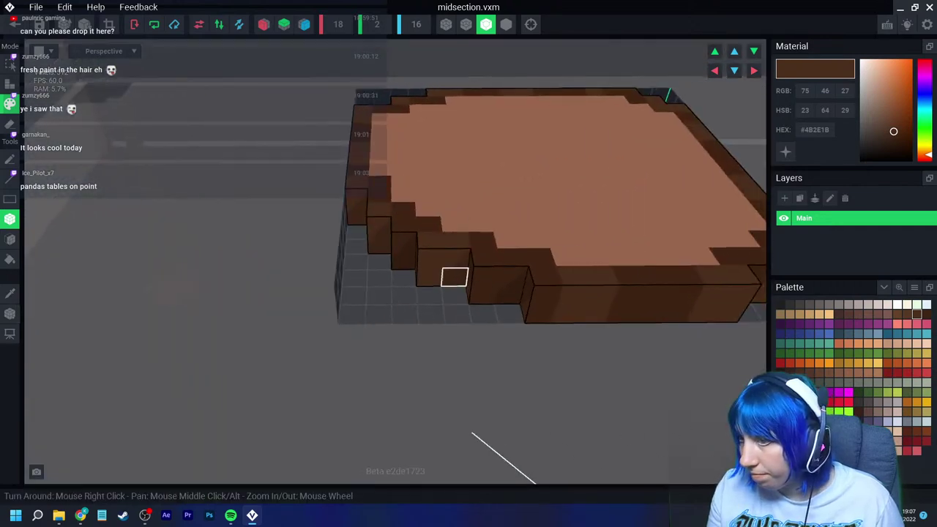
# Step: Paint concentric wood-grain rings in #916249 across the slab's top with the Pen tool
pyautogui.scroll(-3, 508, 292)
pyautogui.scroll(-4, 592, 285)
pyautogui.moveTo(637, 294); pyautogui.dragTo(593, 284, button='right')
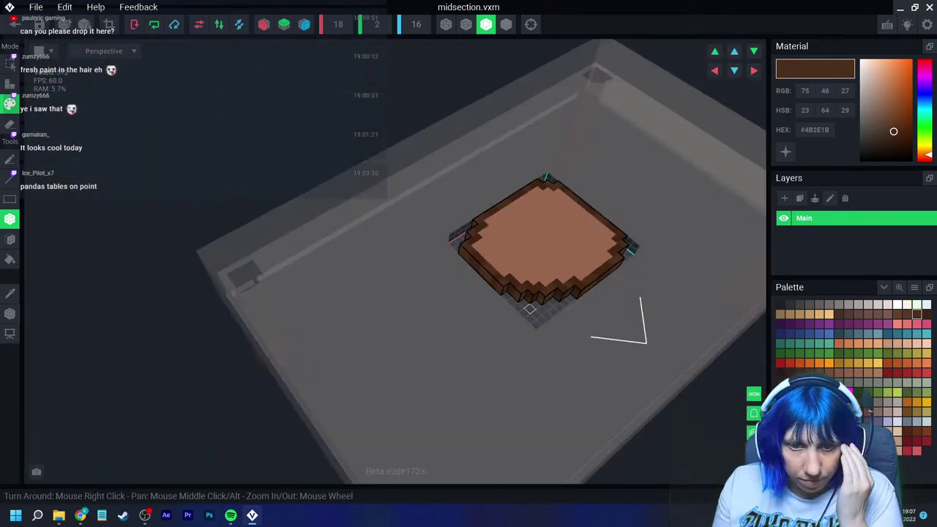
pyautogui.scroll(2, 556, 308)
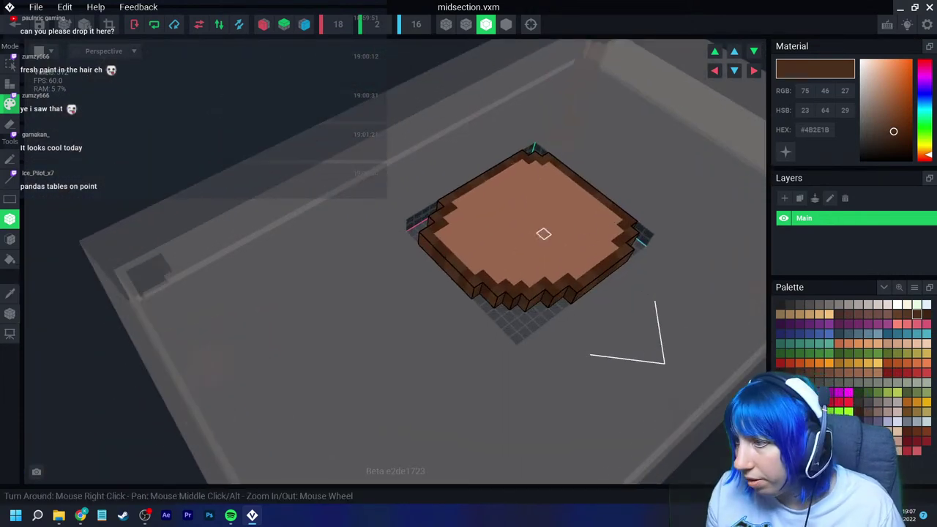
pyautogui.press('i')
pyautogui.click(573, 237)
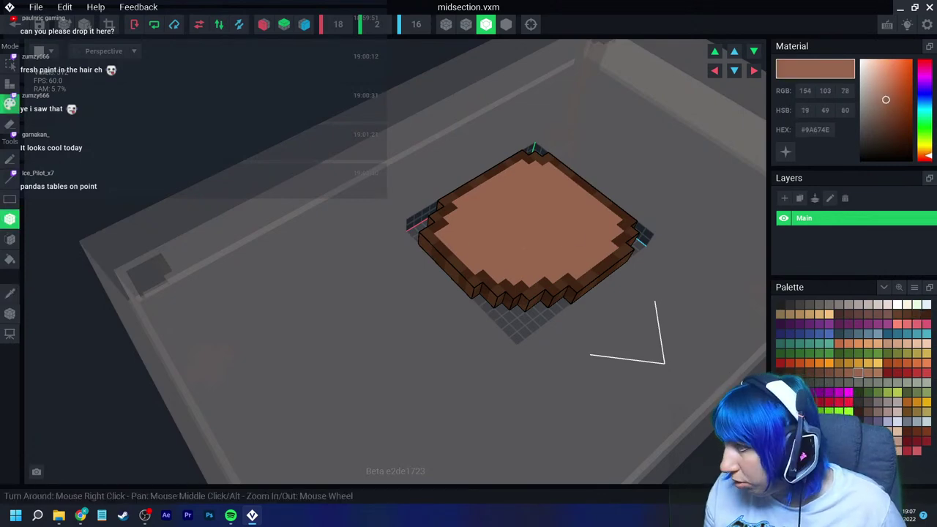
pyautogui.click(849, 373)
pyautogui.scroll(3, 609, 233)
pyautogui.moveTo(608, 232); pyautogui.dragTo(535, 276, button='middle')
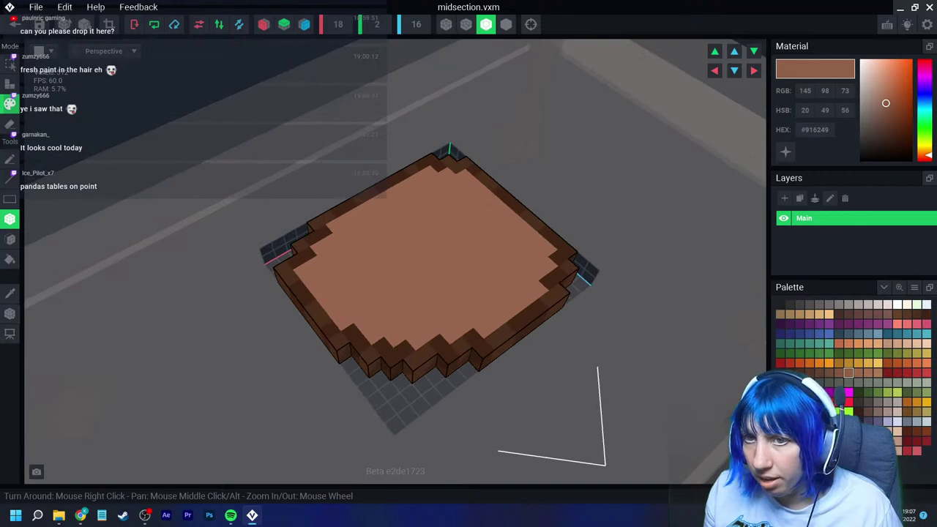
pyautogui.press('b')
pyautogui.moveTo(415, 204); pyautogui.dragTo(360, 236)
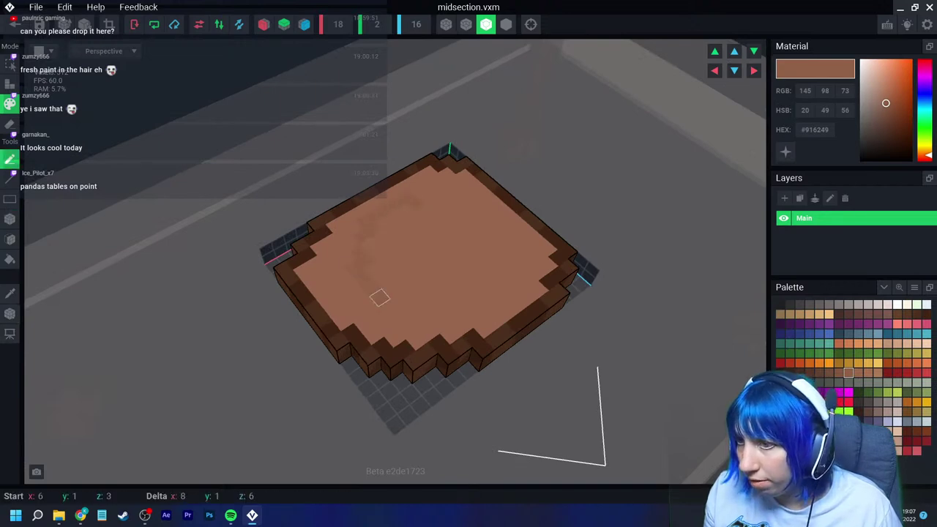
pyautogui.moveTo(462, 202)
pyautogui.mouseDown()
pyautogui.moveTo(433, 206)
pyautogui.moveTo(395, 272)
pyautogui.mouseUp()
pyautogui.moveTo(460, 232)
pyautogui.mouseDown()
pyautogui.moveTo(429, 251)
pyautogui.moveTo(435, 258)
pyautogui.mouseUp()
pyautogui.moveTo(309, 278)
pyautogui.mouseDown()
pyautogui.moveTo(327, 300)
pyautogui.moveTo(347, 302)
pyautogui.mouseUp()
pyautogui.click(334, 266)
pyautogui.moveTo(496, 320); pyautogui.dragTo(517, 287)
# Step: Set the midsection's pivot to the floor of its enlarged volume
pyautogui.moveTo(347, 258); pyautogui.dragTo(439, 322, button='right')
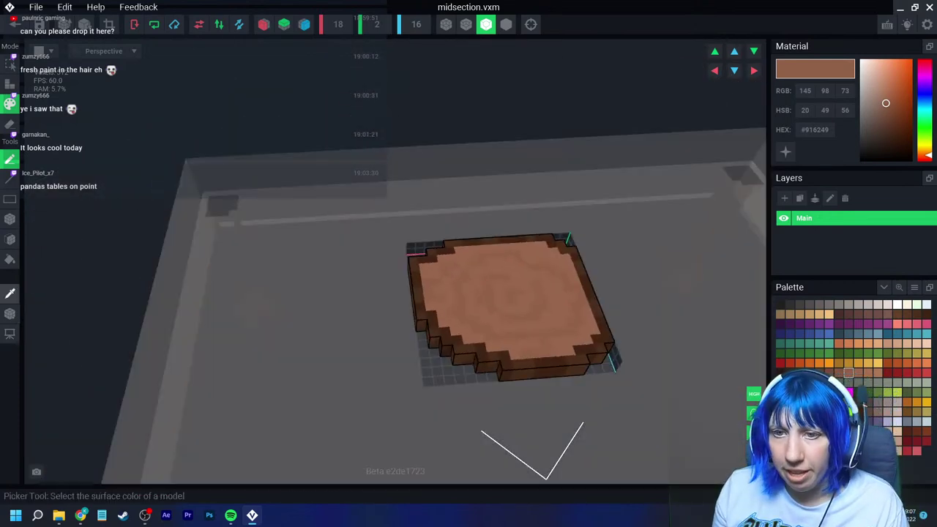
pyautogui.click(10, 313)
pyautogui.click(48, 320)
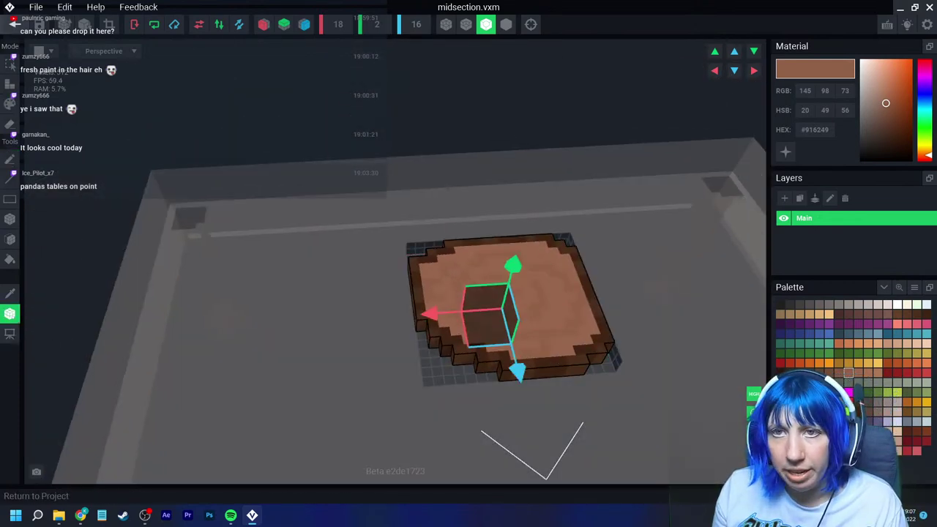
# Step: Return from the midsection model to the Table 1 project
pyautogui.click(14, 24)
pyautogui.click(366, 186)
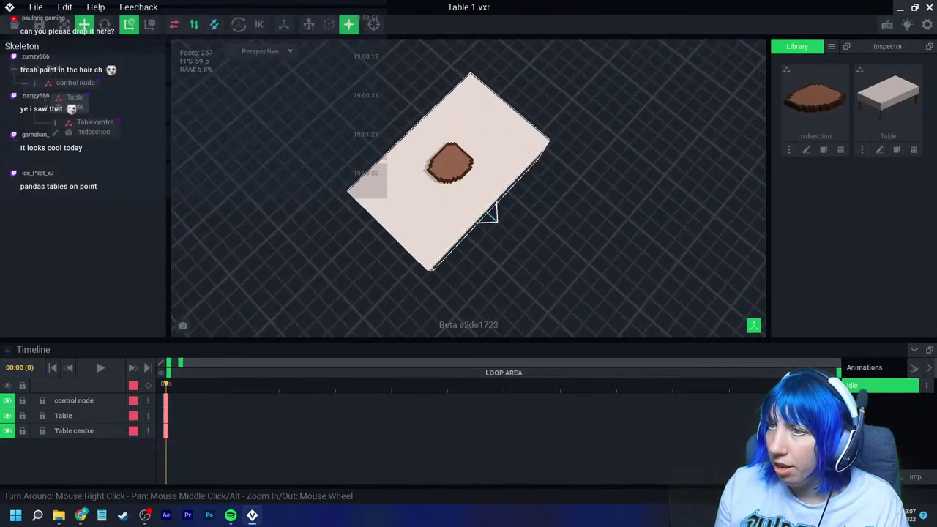
pyautogui.scroll(3, 495, 179)
pyautogui.moveTo(495, 180); pyautogui.dragTo(410, 162, button='right')
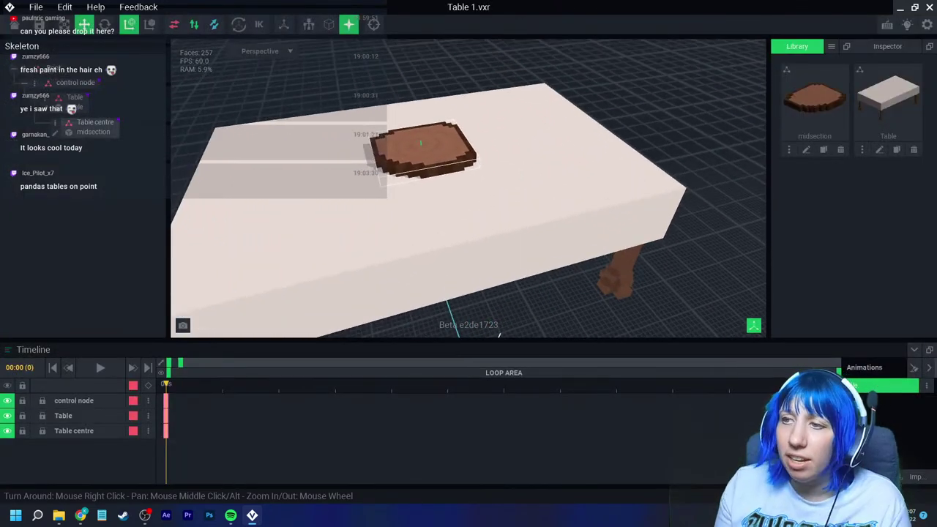
# Step: Examine the slab centrepiece's position on the tabletop from several angles
pyautogui.click(421, 144)
pyautogui.scroll(1, 491, 193)
pyautogui.moveTo(491, 193); pyautogui.dragTo(446, 189, button='right')
pyautogui.moveTo(447, 189); pyautogui.dragTo(423, 252, button='middle')
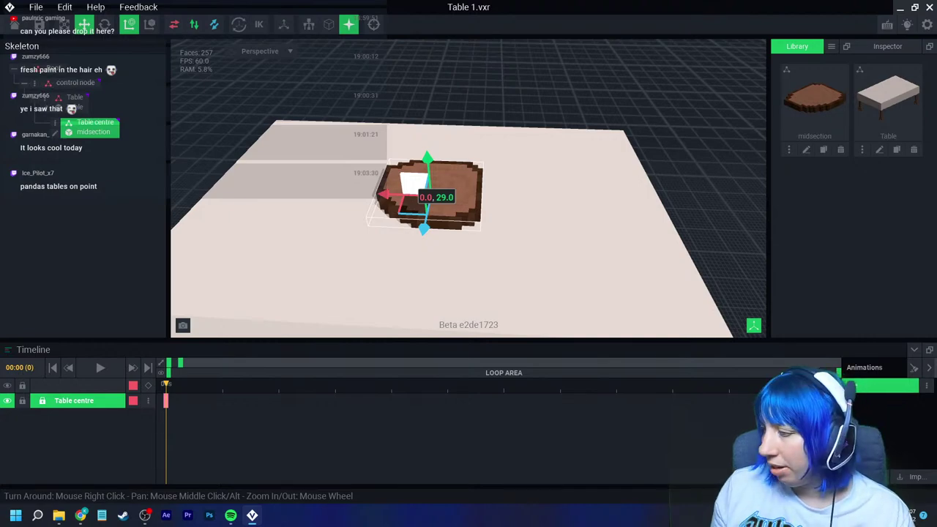
pyautogui.moveTo(322, 205); pyautogui.dragTo(513, 154, button='right')
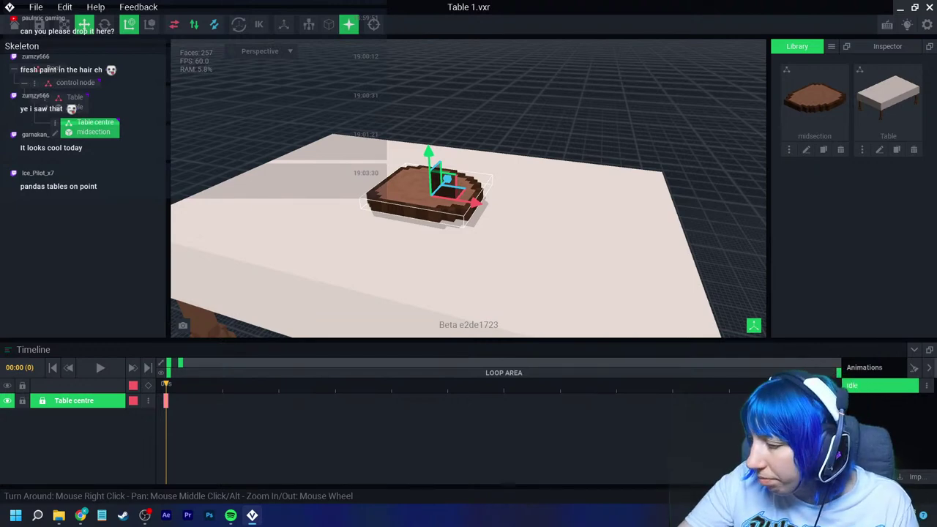
pyautogui.moveTo(394, 153); pyautogui.dragTo(394, 153, button='right')
pyautogui.scroll(2, 394, 153)
pyautogui.moveTo(384, 144); pyautogui.dragTo(414, 196, button='middle')
pyautogui.moveTo(414, 195); pyautogui.dragTo(418, 199, button='right')
pyautogui.press('Escape')
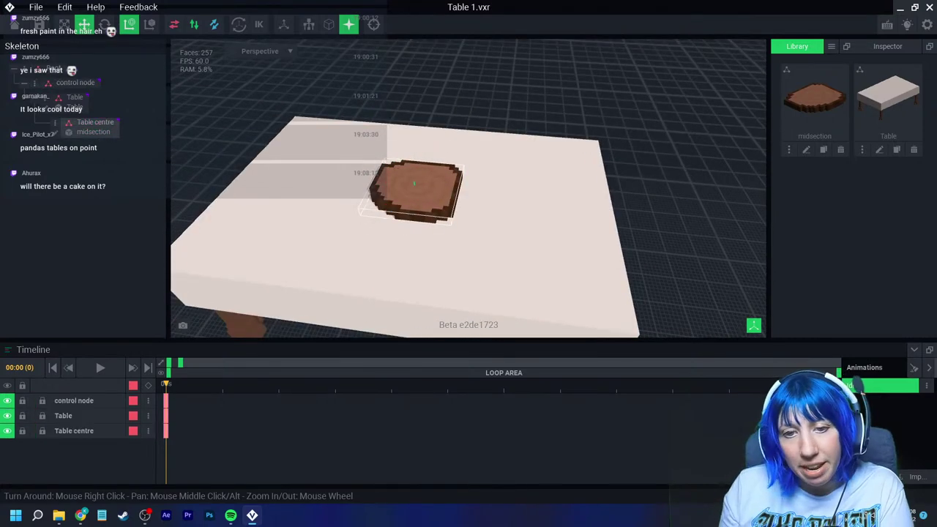
pyautogui.moveTo(488, 167); pyautogui.dragTo(490, 188, button='right')
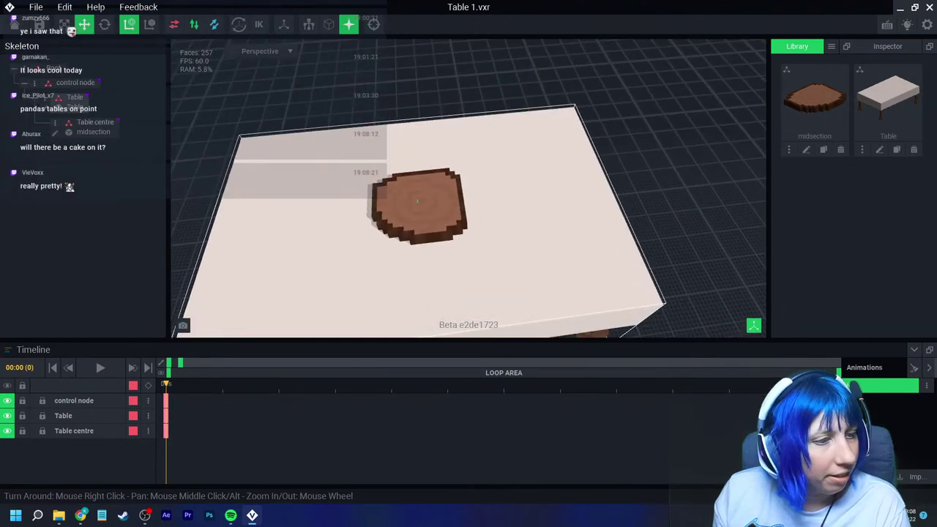
pyautogui.scroll(3, 447, 225)
pyautogui.moveTo(454, 230); pyautogui.dragTo(454, 231, button='right')
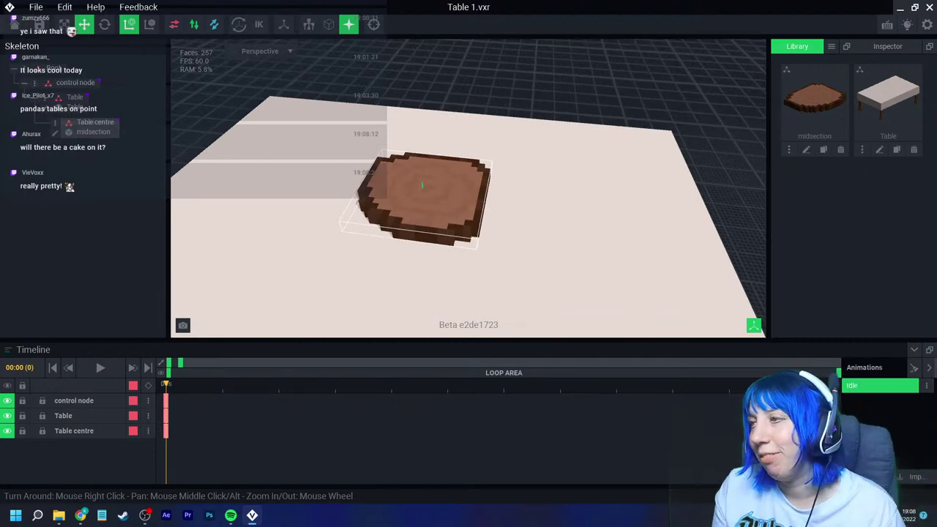
# Step: Create a new model named candles in the project library
pyautogui.click(832, 46)
pyautogui.click(852, 57)
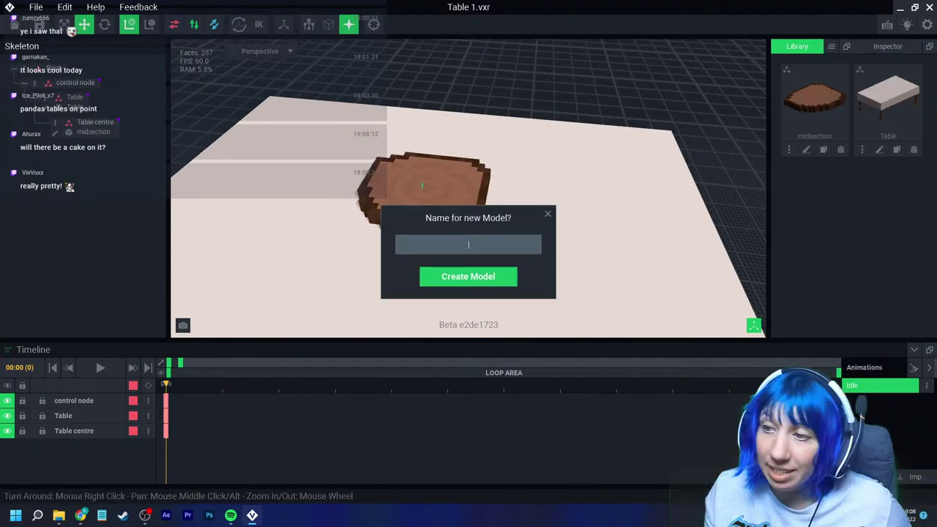
pyautogui.write('candles')
pyautogui.press('Return')
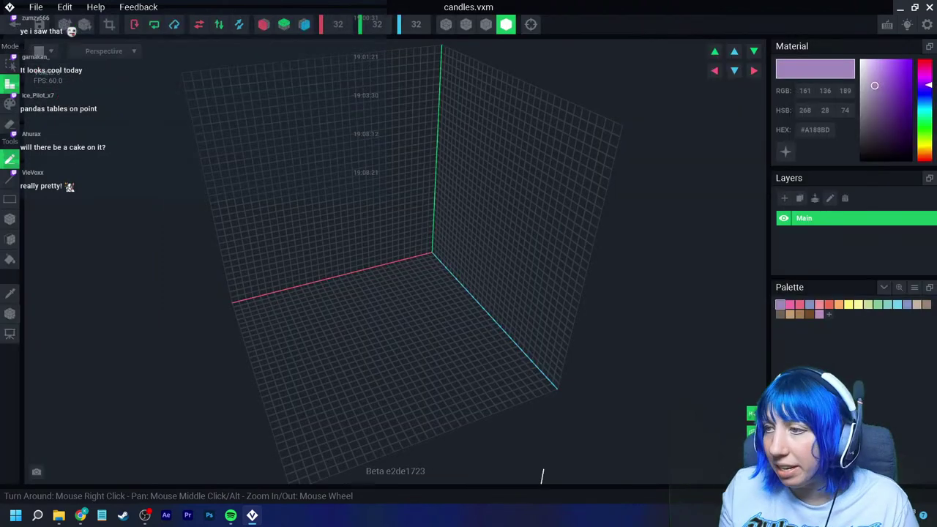
# Step: Load the second "VE - the sa..." PNG from the VE_PAL folder as the candles model's palette
pyautogui.click(914, 287)
pyautogui.click(893, 316)
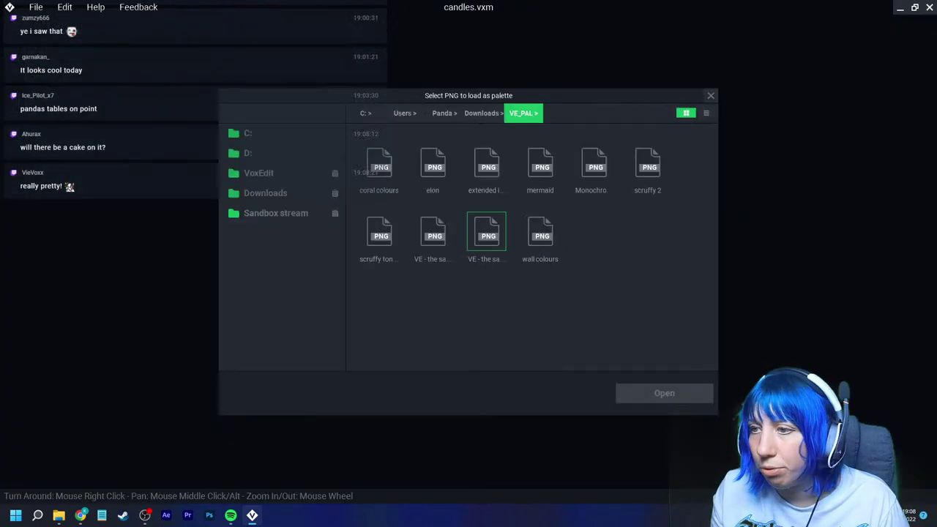
pyautogui.click(486, 235)
pyautogui.click(664, 393)
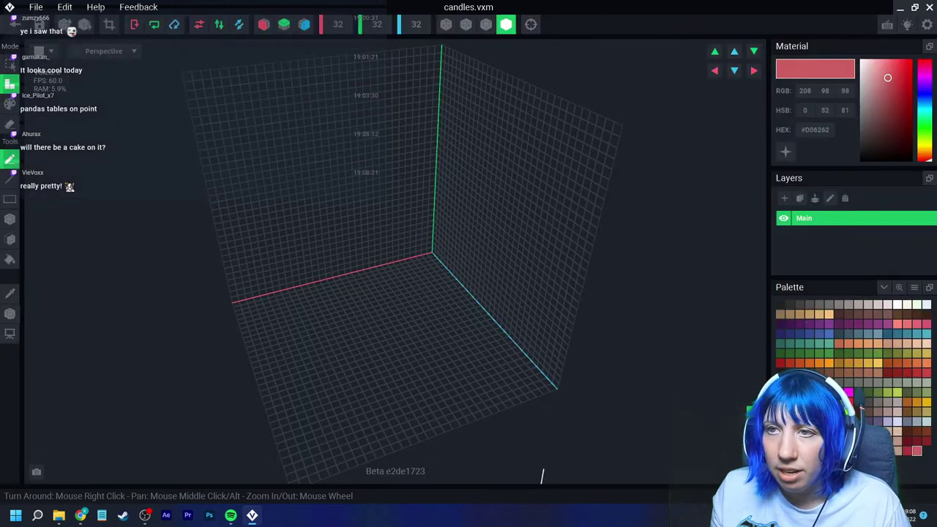
# Step: Build a 4×4 square candle base in #4C4646 at the floor's centre with X and Z symmetry on, and show voxel edges
pyautogui.click(263, 25)
pyautogui.click(304, 24)
pyautogui.scroll(1, 436, 334)
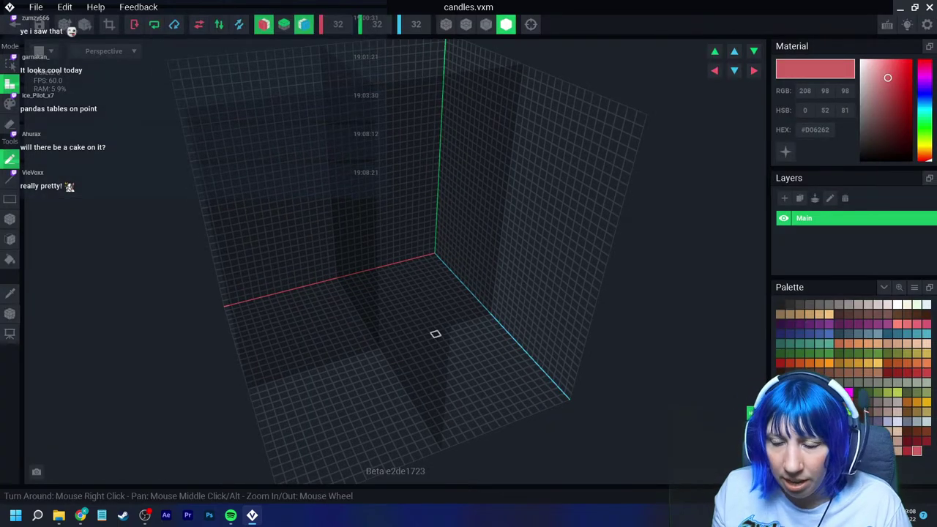
pyautogui.scroll(5, 436, 333)
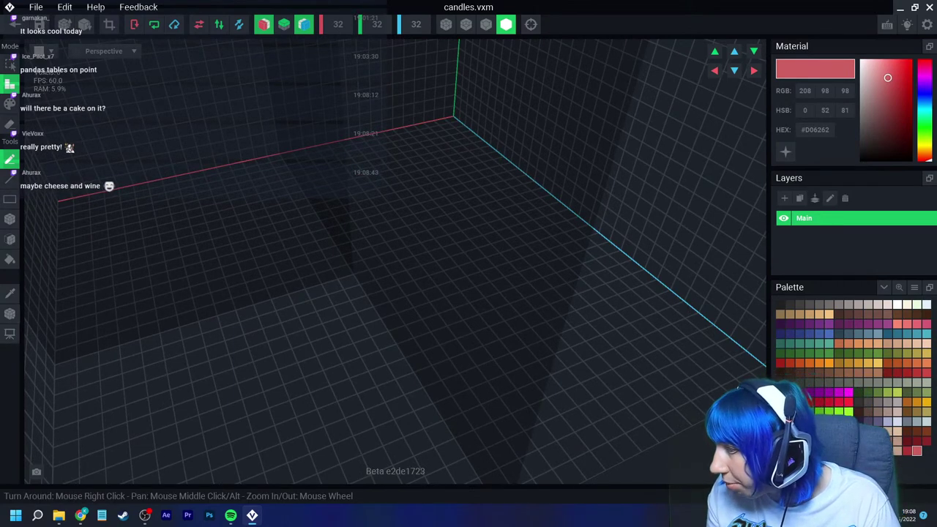
pyautogui.click(867, 401)
pyautogui.click(349, 282)
pyautogui.moveTo(349, 282); pyautogui.dragTo(366, 308, button='right')
pyautogui.scroll(2, 366, 307)
pyautogui.click(351, 278)
pyautogui.moveTo(320, 282); pyautogui.dragTo(324, 278)
pyautogui.moveTo(324, 279); pyautogui.dragTo(324, 266, button='right')
pyautogui.moveTo(324, 233)
pyautogui.mouseDown()
pyautogui.moveTo(322, 247)
pyautogui.moveTo(350, 263)
pyautogui.mouseUp()
pyautogui.click(349, 264)
pyautogui.click(485, 24)
pyautogui.moveTo(450, 189); pyautogui.dragTo(447, 161, button='right')
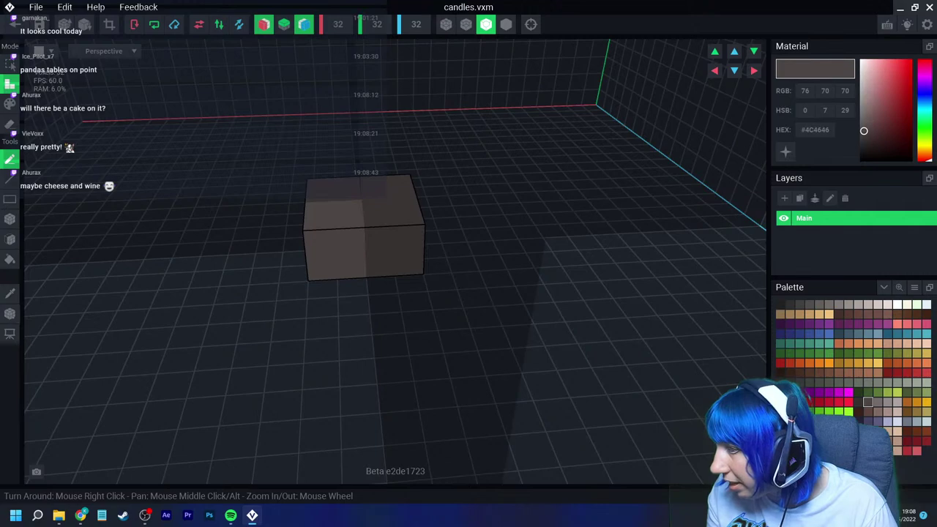
# Step: Add a centred 2×2 candle block in #DFB191 on top of the grey base
pyautogui.click(858, 344)
pyautogui.click(896, 344)
pyautogui.click(907, 343)
pyautogui.moveTo(526, 252); pyautogui.dragTo(526, 284, button='right')
pyautogui.click(378, 205)
pyautogui.moveTo(362, 197); pyautogui.dragTo(529, 268, button='right')
pyautogui.scroll(3, 388, 224)
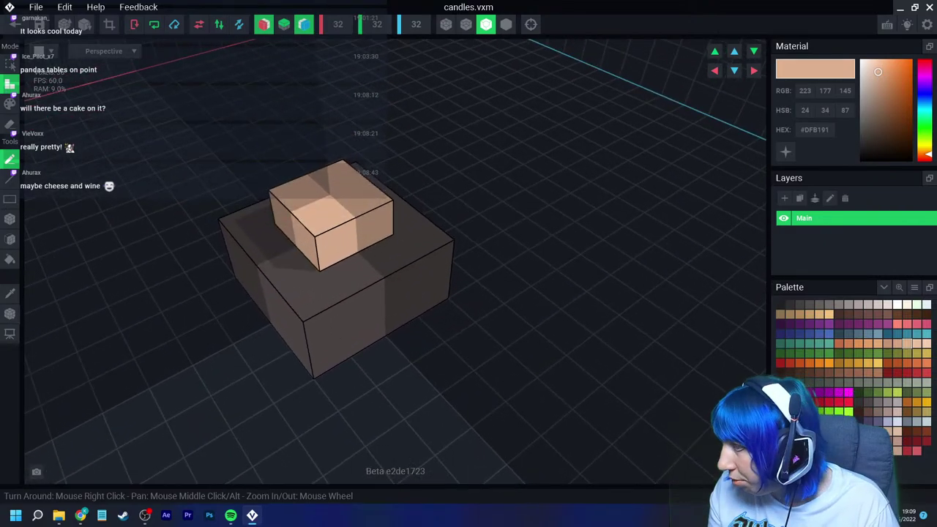
# Step: Choose #CE8716 as an emissive colour and turn off the X and Z symmetry
pyautogui.click(917, 402)
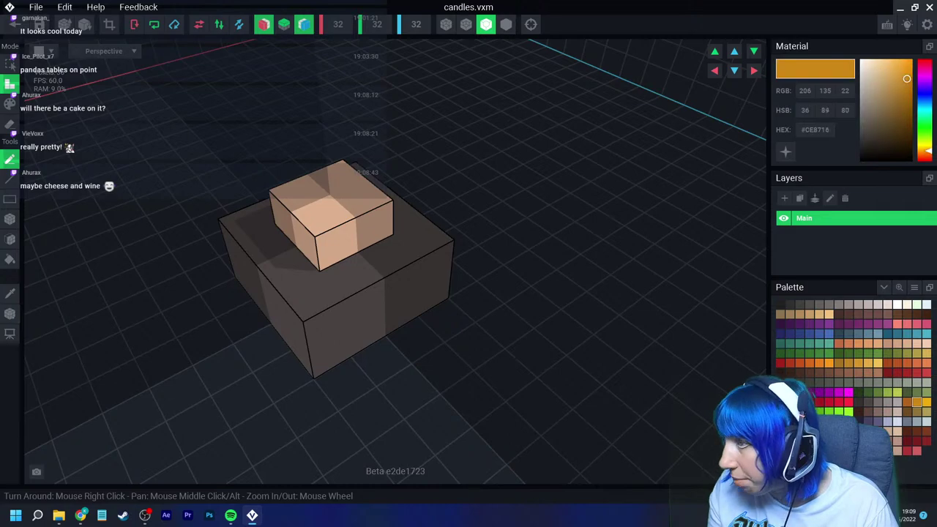
pyautogui.click(304, 24)
pyautogui.click(263, 24)
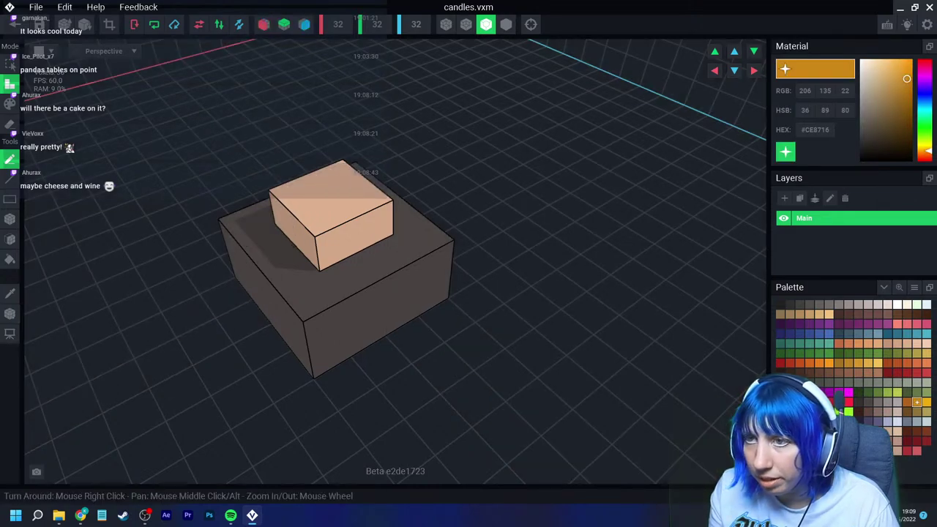
pyautogui.click(361, 198)
pyautogui.moveTo(361, 200); pyautogui.dragTo(333, 226, button='right')
pyautogui.moveTo(373, 286); pyautogui.dragTo(432, 249, button='right')
pyautogui.hotkey('ctrl', 'z')
# Step: Place a single emissive #CE8716 flame voxel on a front corner of the candle's top
pyautogui.scroll(2, 432, 249)
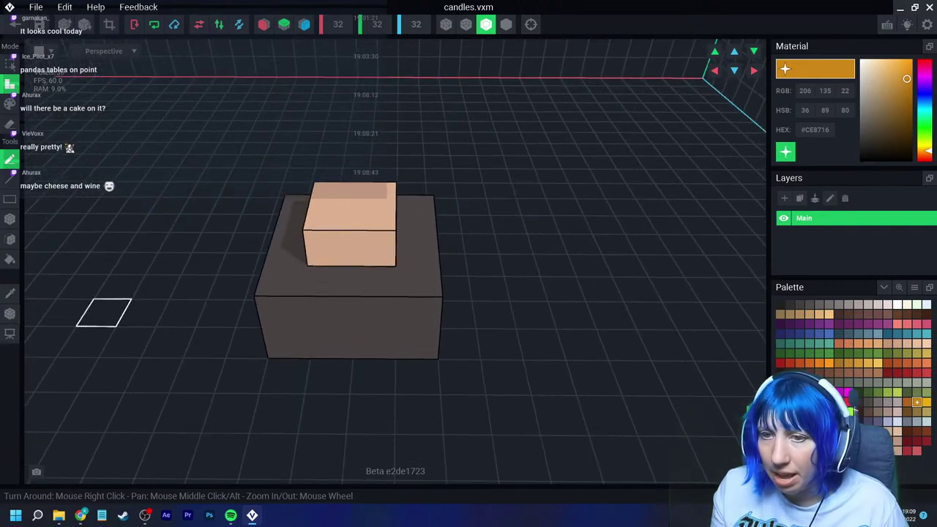
pyautogui.scroll(-2, 417, 278)
pyautogui.click(387, 225)
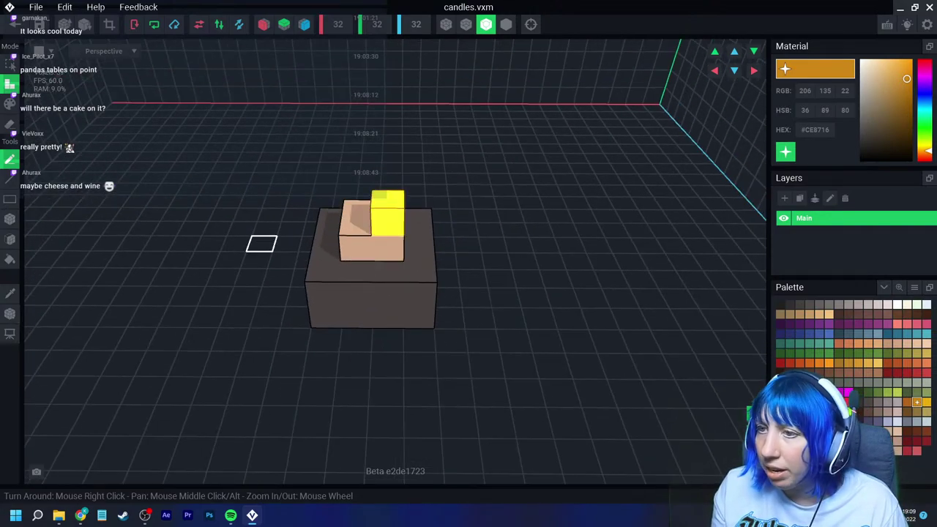
# Step: Crop the candles volume to the model and set its pivot to the centre of the floor
pyautogui.click(109, 24)
pyautogui.click(10, 313)
pyautogui.click(45, 322)
pyautogui.scroll(-3, 395, 261)
pyautogui.scroll(-5, 396, 261)
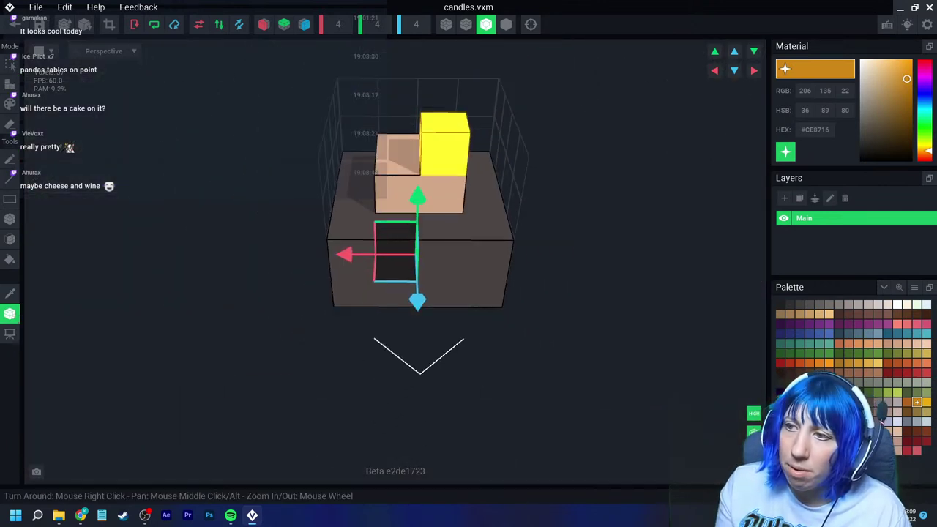
pyautogui.moveTo(395, 262); pyautogui.dragTo(396, 300, button='right')
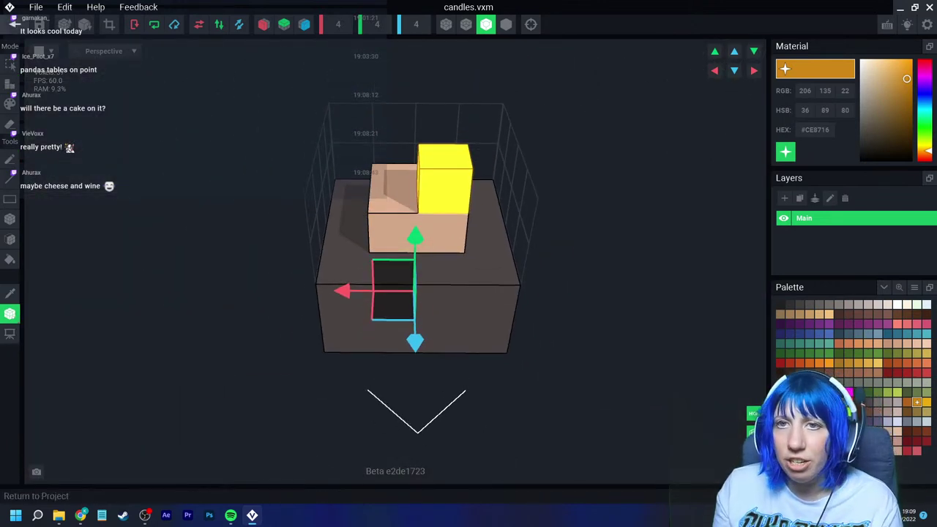
# Step: Back in the Table 1 project, create a child node named candle 1 under Table and link the candles model to it
pyautogui.click(14, 24)
pyautogui.click(366, 187)
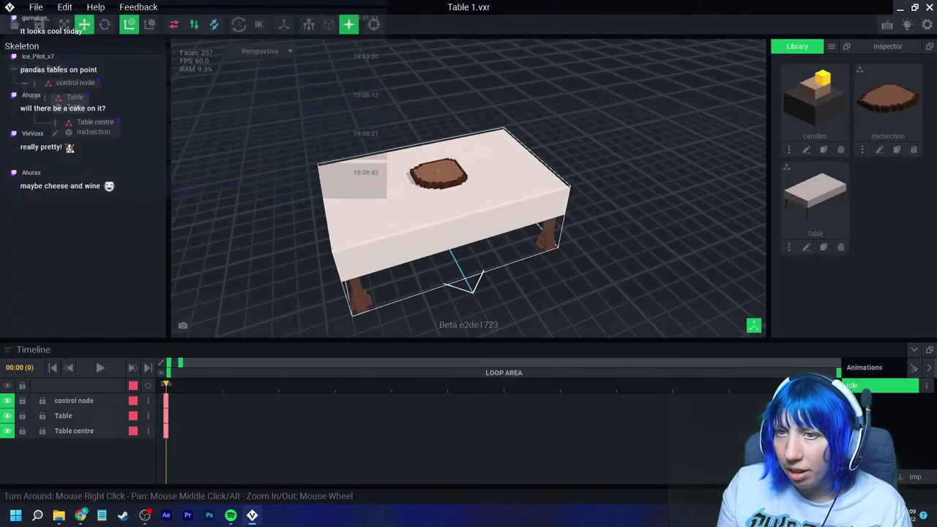
pyautogui.click(88, 121)
pyautogui.rightClick(66, 123)
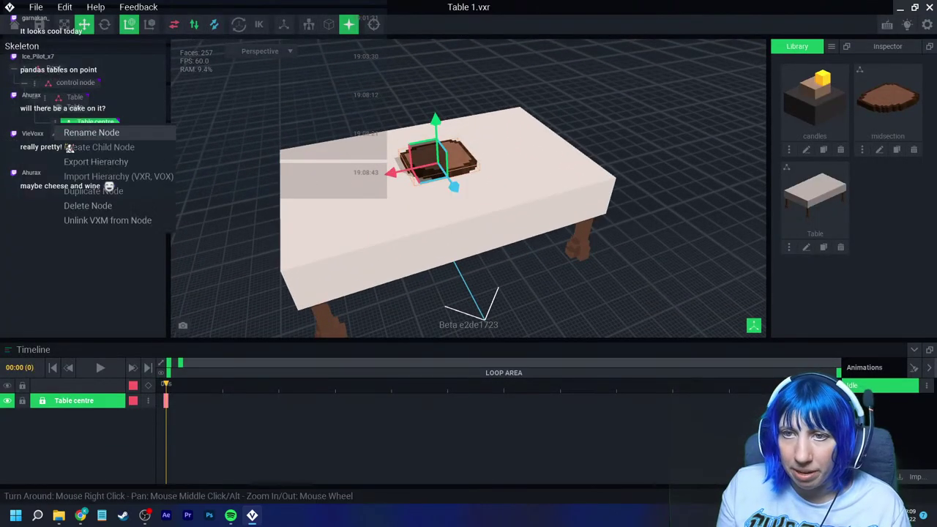
pyautogui.press('Escape')
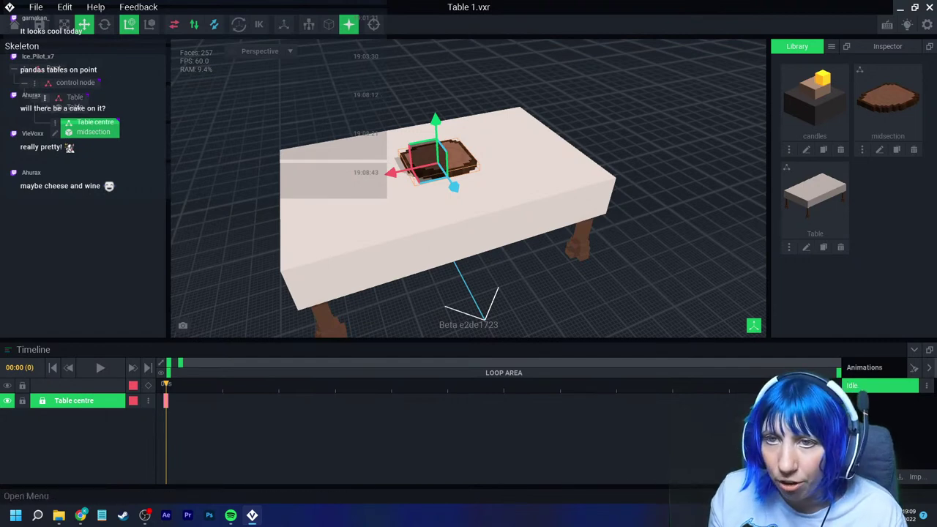
pyautogui.click(45, 98)
pyautogui.click(96, 120)
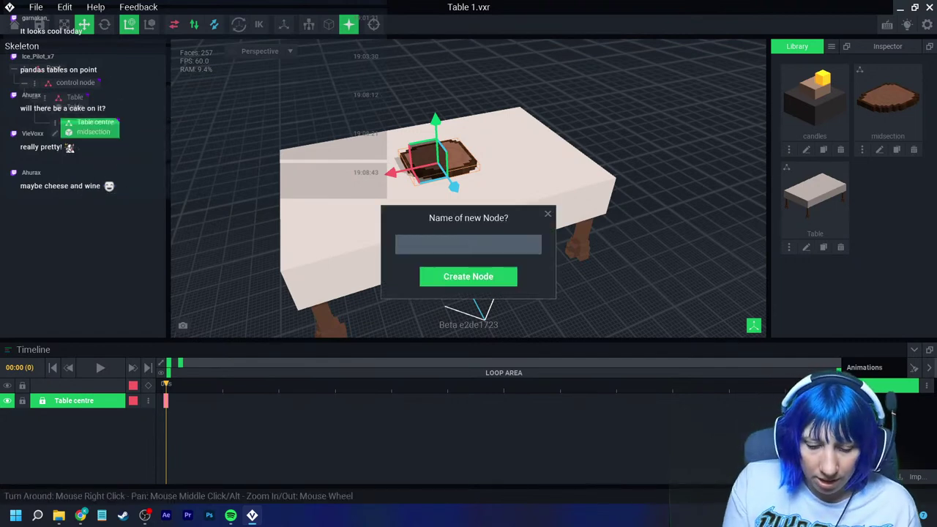
pyautogui.write('candle 1')
pyautogui.press('Return')
pyautogui.moveTo(814, 99); pyautogui.dragTo(73, 148)
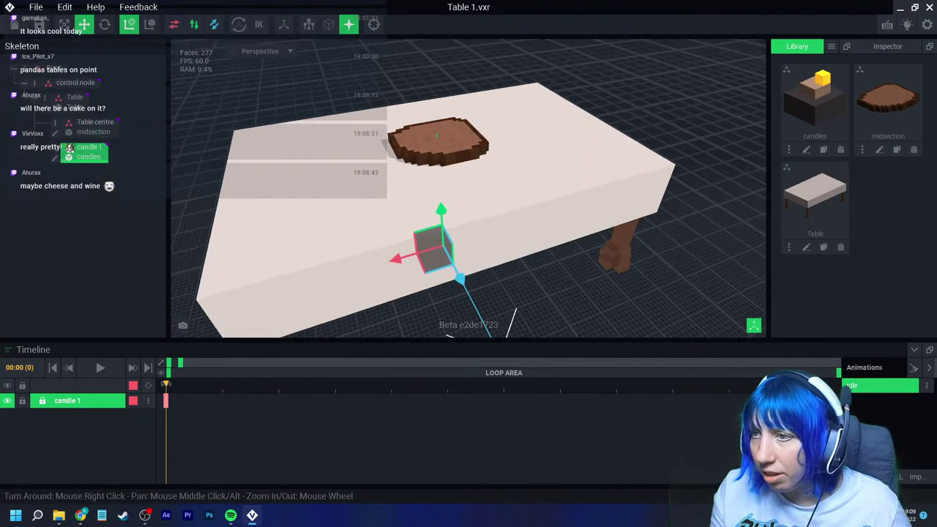
# Step: Raise candle 1 onto the wooden slab and shift it toward the slab's front corner
pyautogui.moveTo(439, 213); pyautogui.dragTo(438, 63)
pyautogui.scroll(3, 439, 66)
pyautogui.moveTo(420, 171); pyautogui.dragTo(377, 167, button='right')
pyautogui.moveTo(378, 165); pyautogui.dragTo(349, 163)
pyautogui.moveTo(380, 197); pyautogui.dragTo(366, 221)
pyautogui.click(333, 263)
pyautogui.moveTo(333, 263); pyautogui.dragTo(354, 257, button='right')
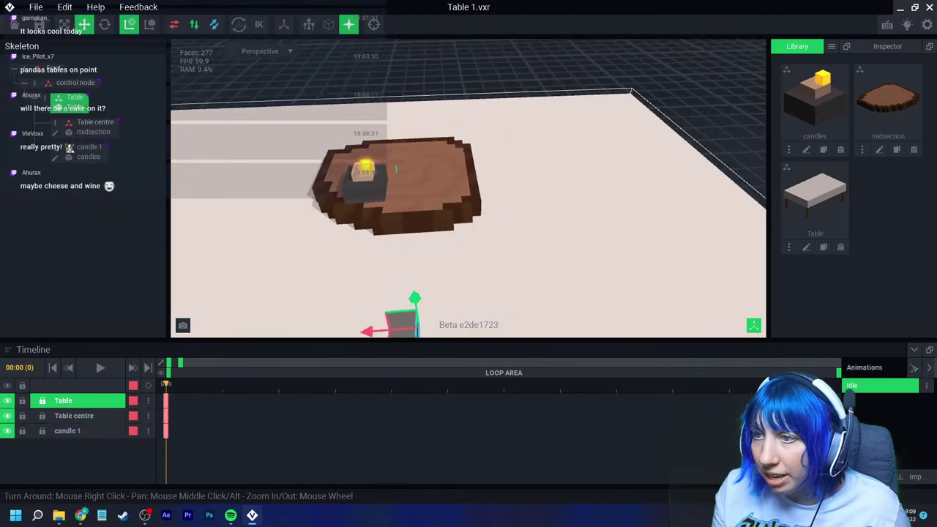
# Step: Open the candles model linked to candle 1 for editing
pyautogui.scroll(2, 354, 258)
pyautogui.click(361, 152)
pyautogui.click(55, 158)
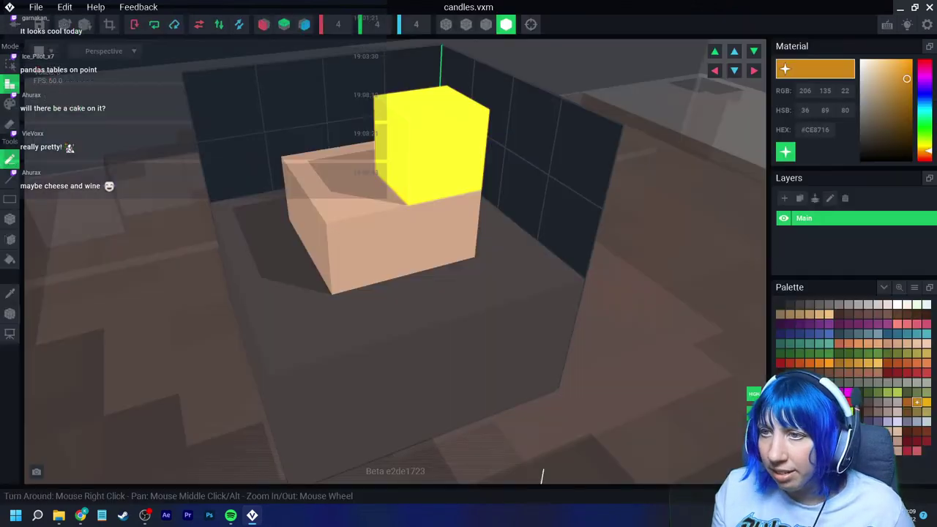
pyautogui.scroll(-2, 395, 261)
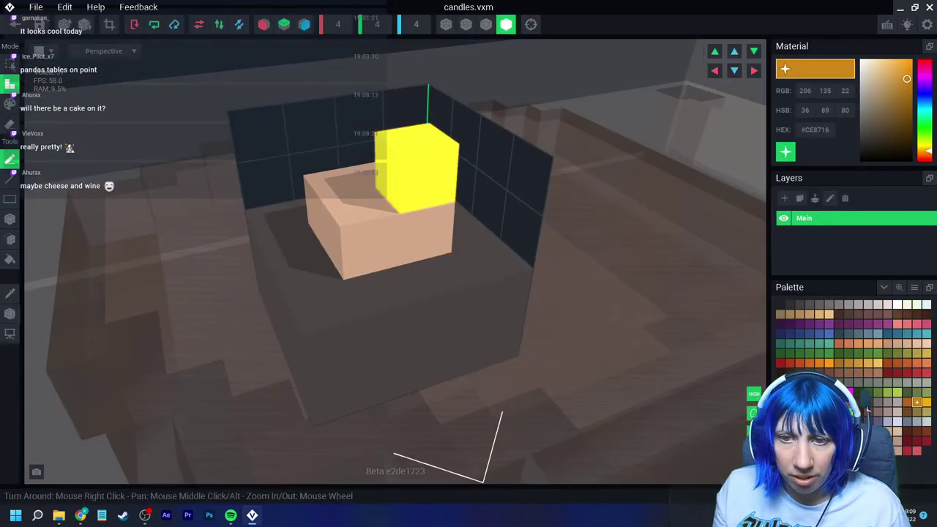
# Step: Erase the outer voxels of the grey base and the flame voxel with the Face tool
pyautogui.click(9, 238)
pyautogui.moveTo(371, 282); pyautogui.dragTo(381, 183, button='right')
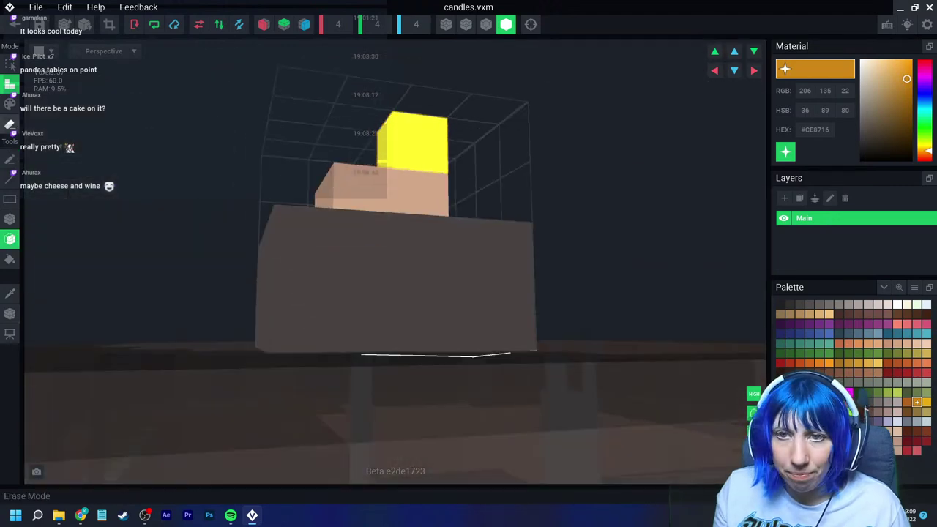
pyautogui.click(10, 123)
pyautogui.moveTo(376, 417)
pyautogui.mouseDown(button='right')
pyautogui.moveTo(369, 370)
pyautogui.moveTo(329, 401)
pyautogui.mouseUp(button='right')
pyautogui.click(369, 369)
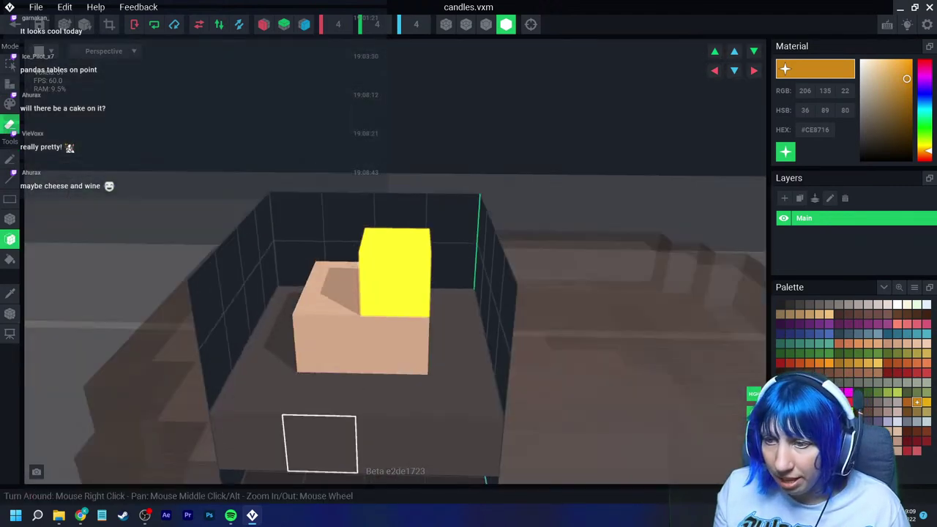
pyautogui.click(338, 421)
pyautogui.moveTo(267, 399)
pyautogui.mouseDown(button='right')
pyautogui.moveTo(282, 366)
pyautogui.moveTo(397, 356)
pyautogui.moveTo(410, 329)
pyautogui.mouseUp(button='right')
pyautogui.click(293, 372)
pyautogui.click(397, 272)
pyautogui.moveTo(401, 272)
pyautogui.mouseDown(button='right')
pyautogui.moveTo(410, 287)
pyautogui.moveTo(456, 303)
pyautogui.mouseUp(button='right')
pyautogui.scroll(-3, 437, 308)
pyautogui.click(450, 219)
pyautogui.moveTo(450, 220); pyautogui.dragTo(359, 276, button='right')
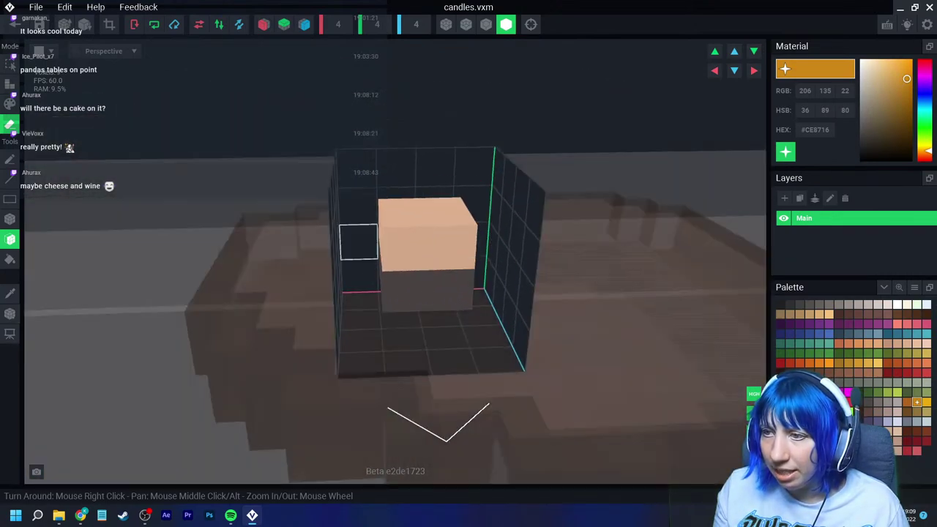
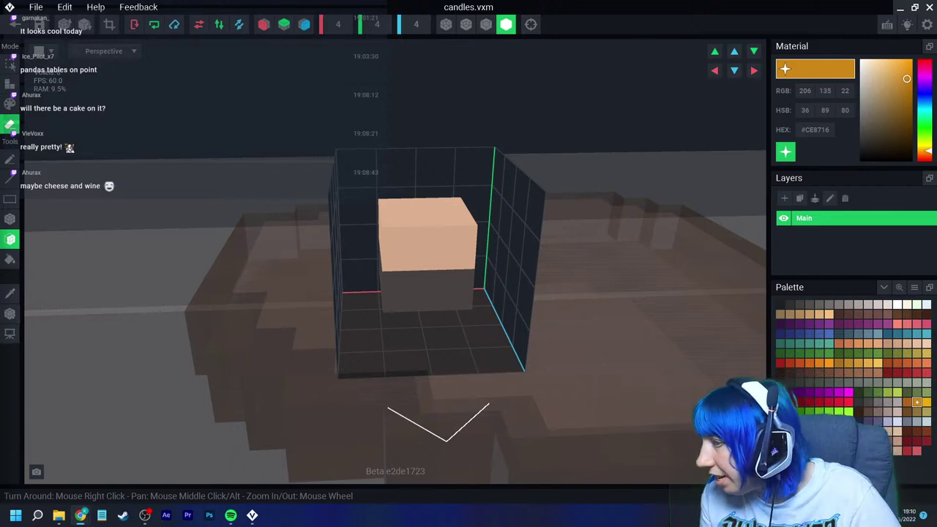
# Step: Paint the candle's wax body with a yellow palette colour using the Face tool, and shift that colour to peach #E4B385
pyautogui.click(878, 363)
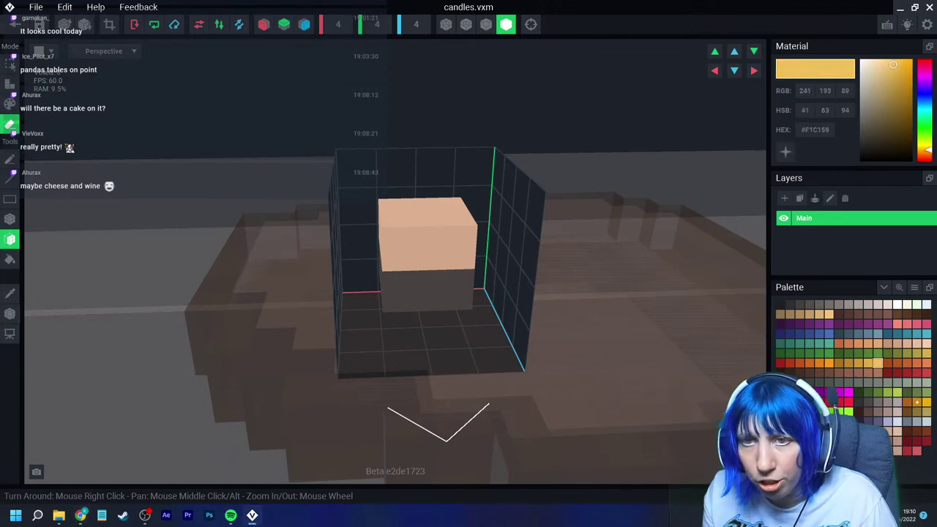
pyautogui.click(10, 103)
pyautogui.moveTo(402, 219)
pyautogui.mouseDown()
pyautogui.moveTo(443, 212)
pyautogui.moveTo(453, 248)
pyautogui.mouseUp()
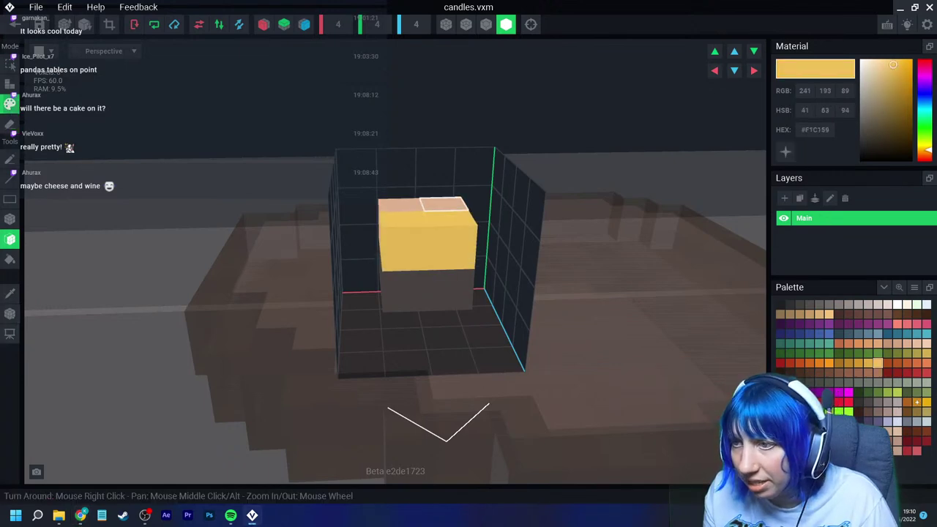
pyautogui.moveTo(399, 205); pyautogui.dragTo(479, 211, button='right')
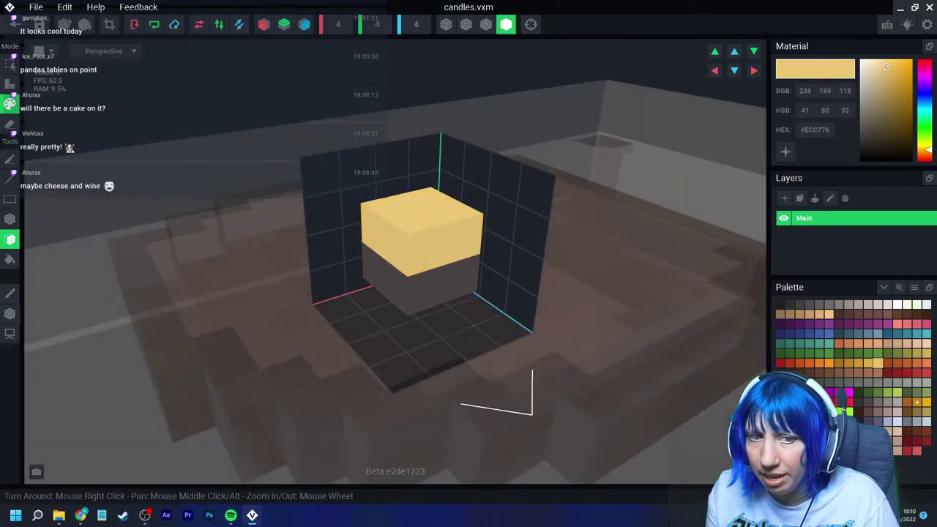
pyautogui.moveTo(886, 66); pyautogui.dragTo(882, 65)
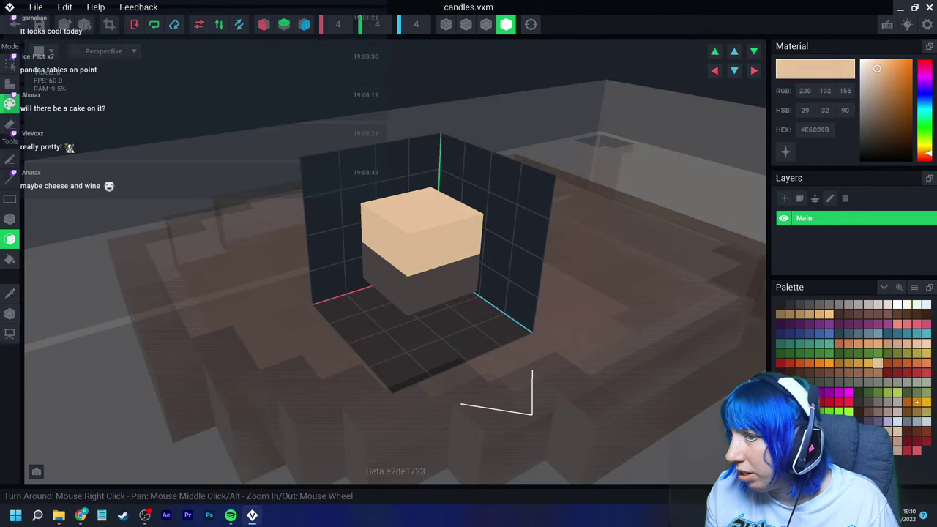
pyautogui.moveTo(877, 76); pyautogui.dragTo(881, 70)
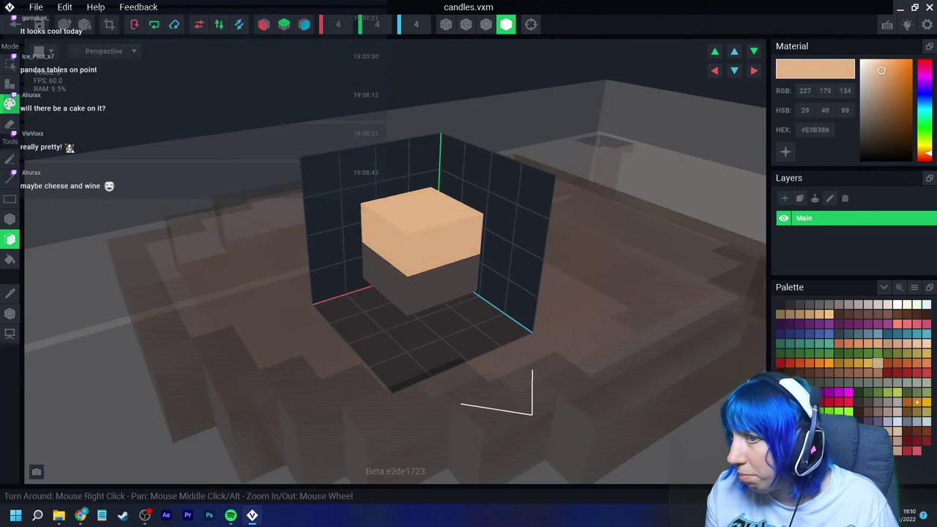
# Step: Shift the candle's voxels down one level inside the model grid
pyautogui.moveTo(413, 335); pyautogui.dragTo(395, 300, button='right')
pyautogui.scroll(3, 393, 305)
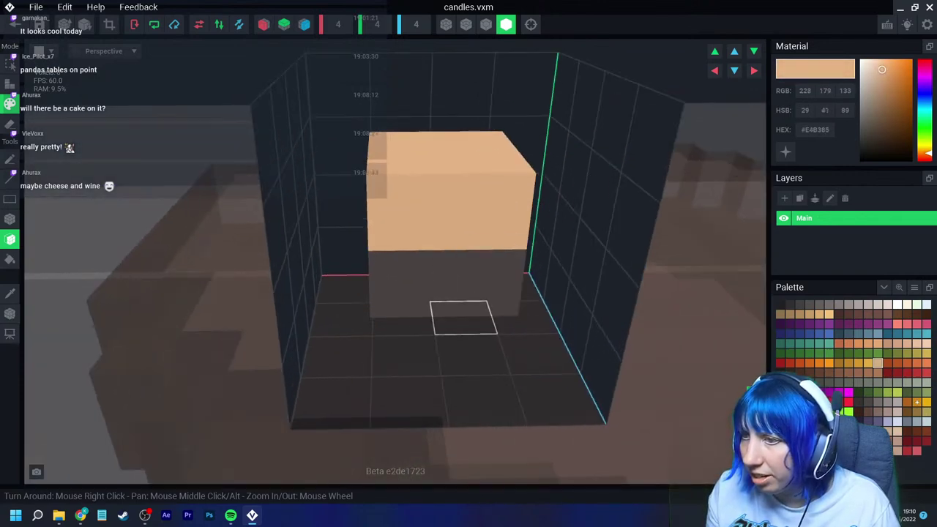
pyautogui.moveTo(476, 318); pyautogui.dragTo(473, 355, button='middle')
pyautogui.moveTo(472, 331); pyautogui.dragTo(472, 289, button='right')
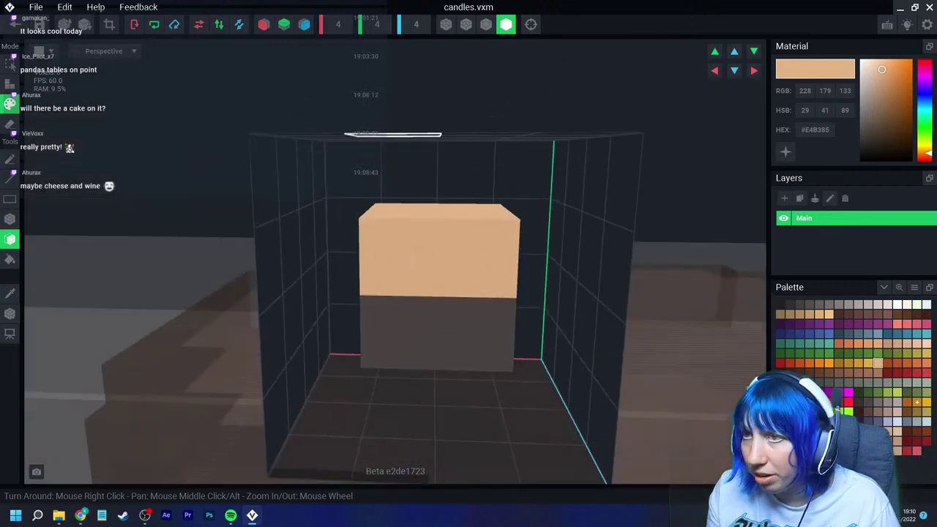
pyautogui.scroll(-3, 467, 315)
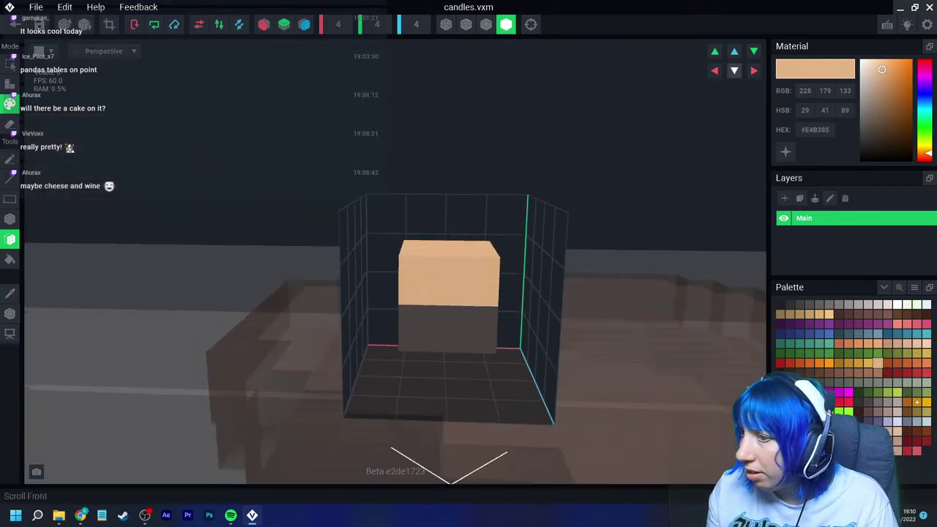
pyautogui.click(734, 71)
pyautogui.click(735, 51)
pyautogui.click(753, 51)
# Step: Attach another layer of peach wax voxels across the candle's top with the Box tool
pyautogui.moveTo(465, 292); pyautogui.dragTo(432, 276, button='right')
pyautogui.click(9, 219)
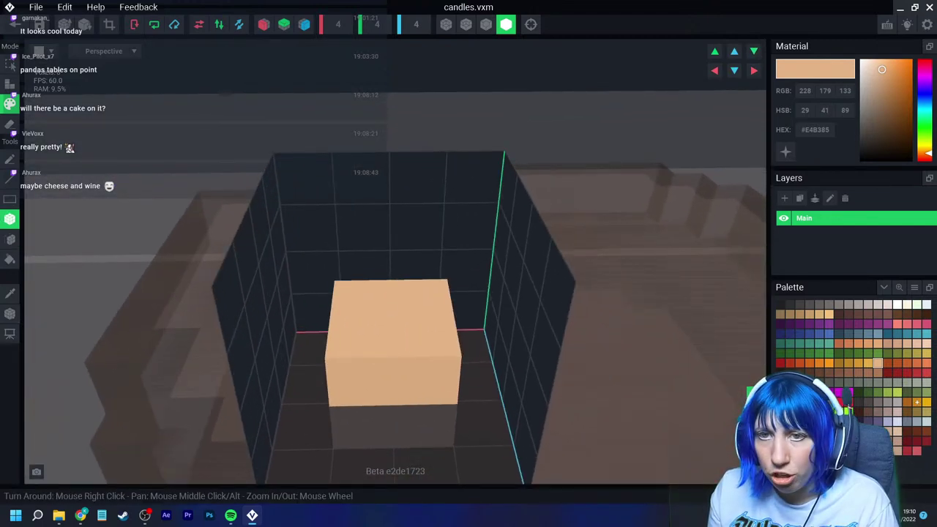
pyautogui.click(9, 84)
pyautogui.moveTo(362, 298); pyautogui.dragTo(429, 329)
# Step: Place a single glowing flame voxel in emissive orange #CE8716 on one corner of the wax top
pyautogui.moveTo(489, 327); pyautogui.dragTo(461, 328, button='right')
pyautogui.scroll(-2, 465, 312)
pyautogui.click(916, 402)
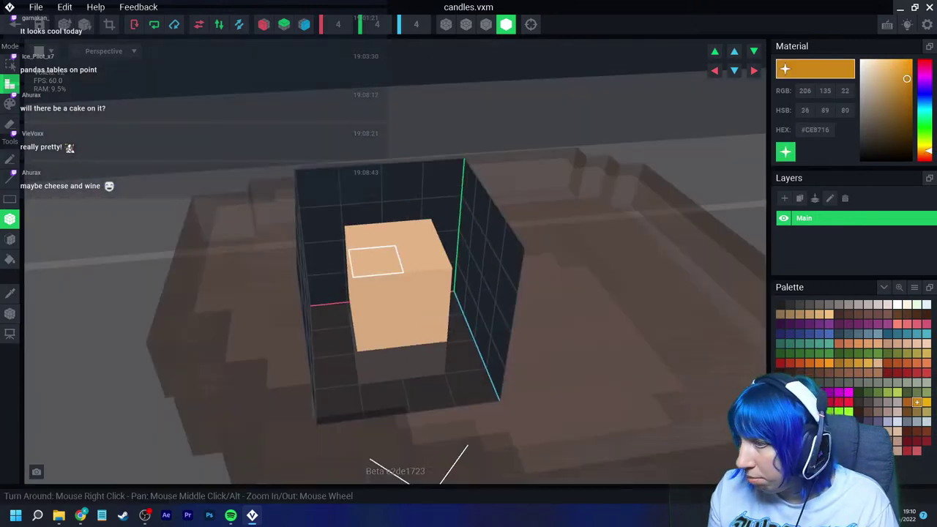
pyautogui.click(424, 257)
pyautogui.moveTo(377, 300); pyautogui.dragTo(388, 329, button='right')
pyautogui.scroll(-2, 419, 315)
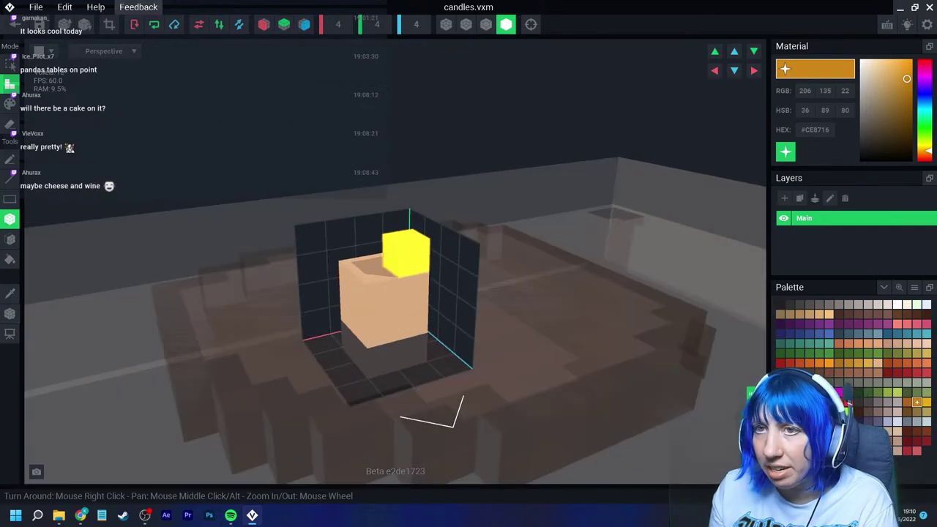
# Step: Crop the candles grid to its voxels and set the pivot to the floor, saving the model on return to the project
pyautogui.click(109, 25)
pyautogui.click(9, 314)
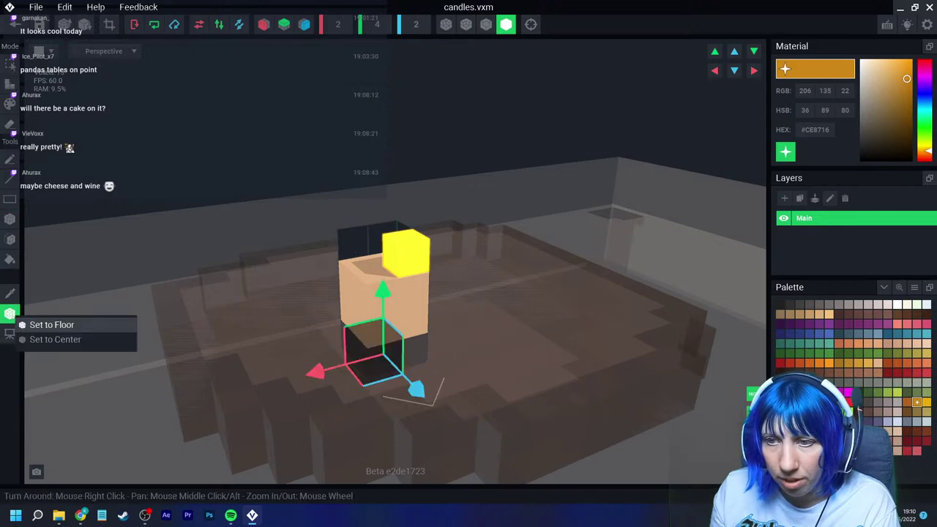
pyautogui.scroll(2, 393, 330)
pyautogui.click(13, 24)
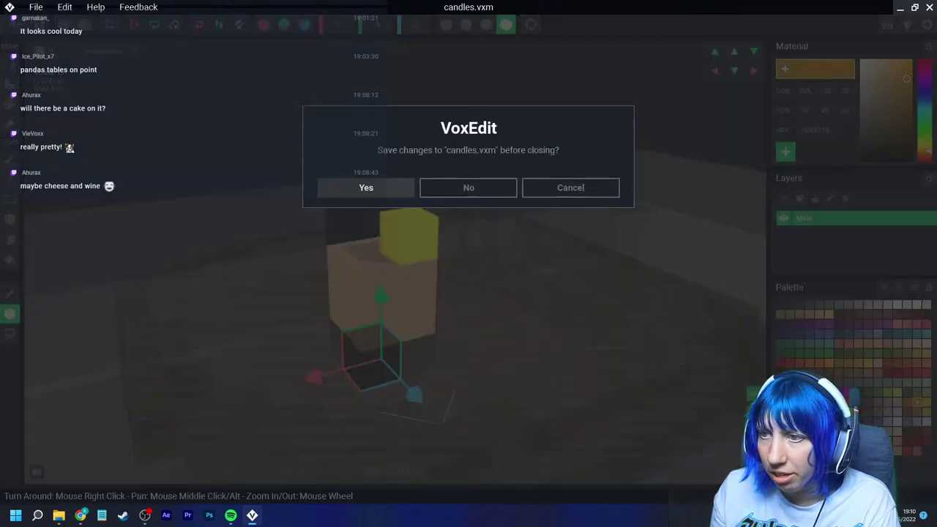
pyautogui.click(366, 187)
# Step: Inspect the candle on the wooden slab and reopen its candles model for editing
pyautogui.scroll(8, 521, 130)
pyautogui.moveTo(429, 245); pyautogui.dragTo(410, 236, button='right')
pyautogui.moveTo(410, 235); pyautogui.dragTo(511, 216, button='middle')
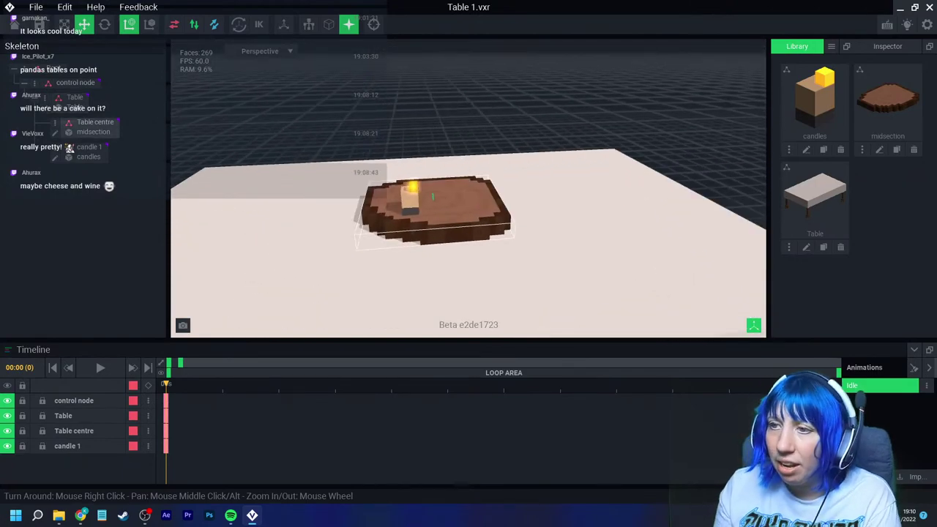
pyautogui.moveTo(414, 216); pyautogui.dragTo(441, 193, button='right')
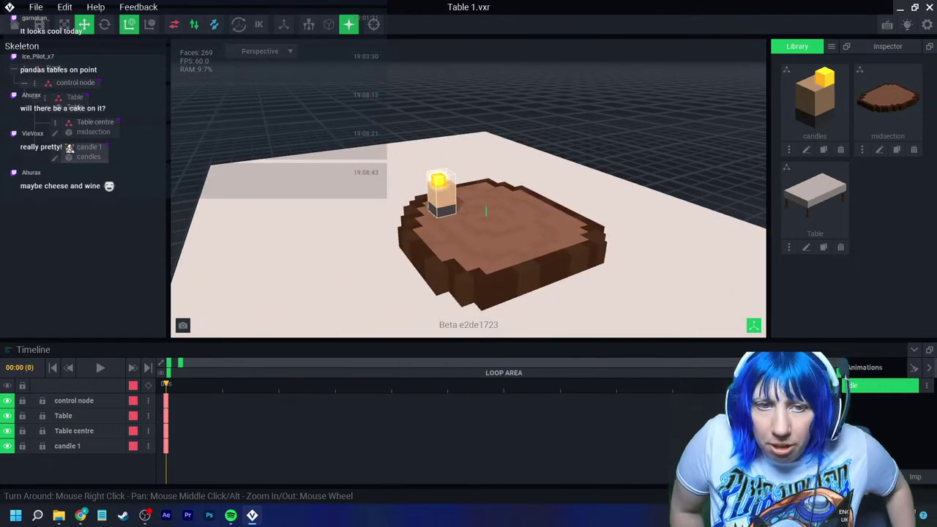
pyautogui.doubleClick(69, 147)
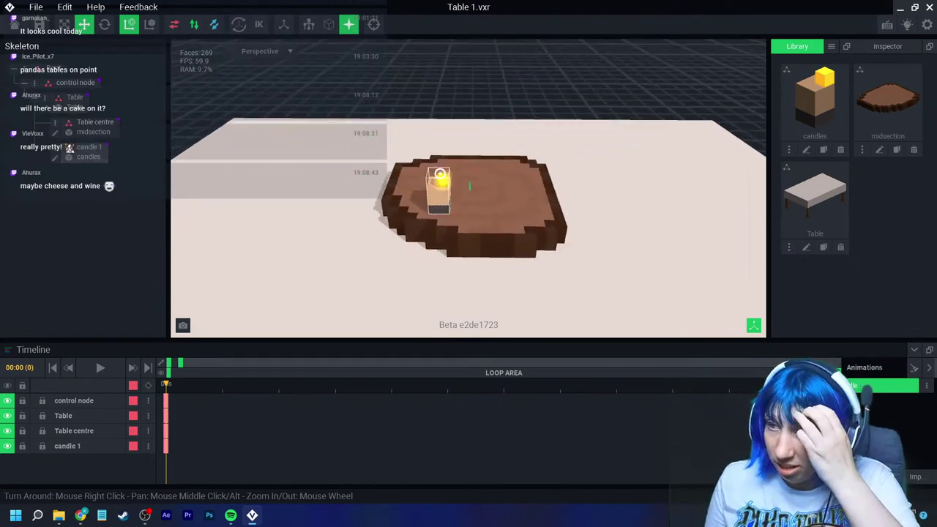
pyautogui.click(54, 157)
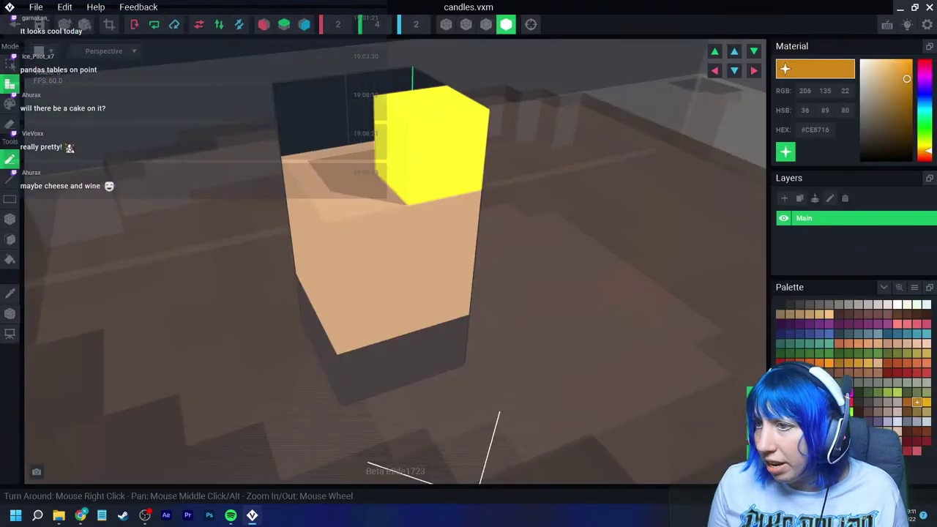
# Step: Sample the dark grey of the candle's base and return to the Table 1 project, saving the candles model
pyautogui.click(9, 294)
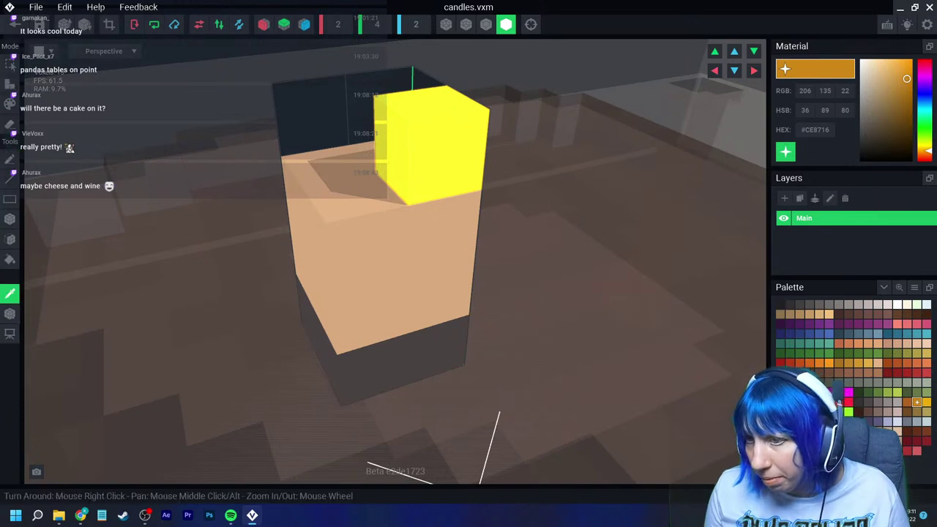
pyautogui.click(371, 370)
pyautogui.click(14, 25)
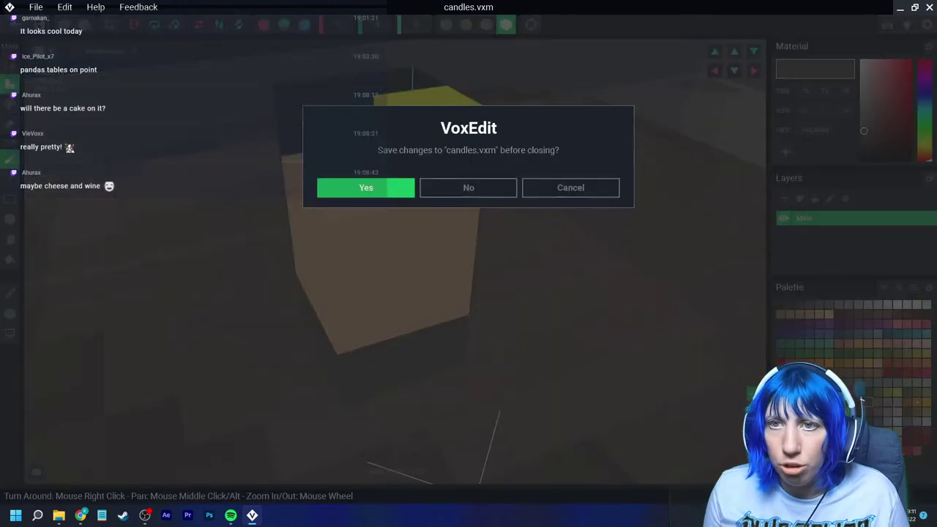
pyautogui.click(399, 187)
# Step: Create a new library model named candle base
pyautogui.click(830, 47)
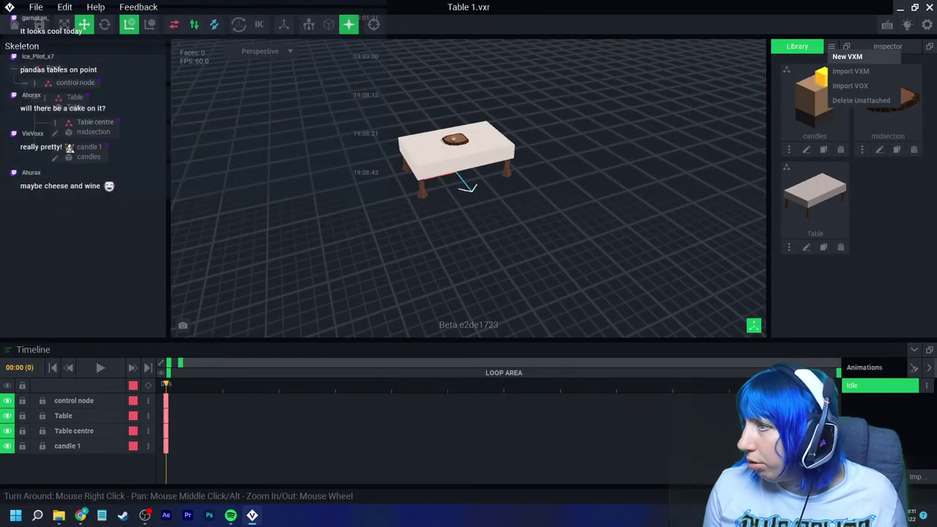
pyautogui.click(860, 58)
pyautogui.write('candle ba')
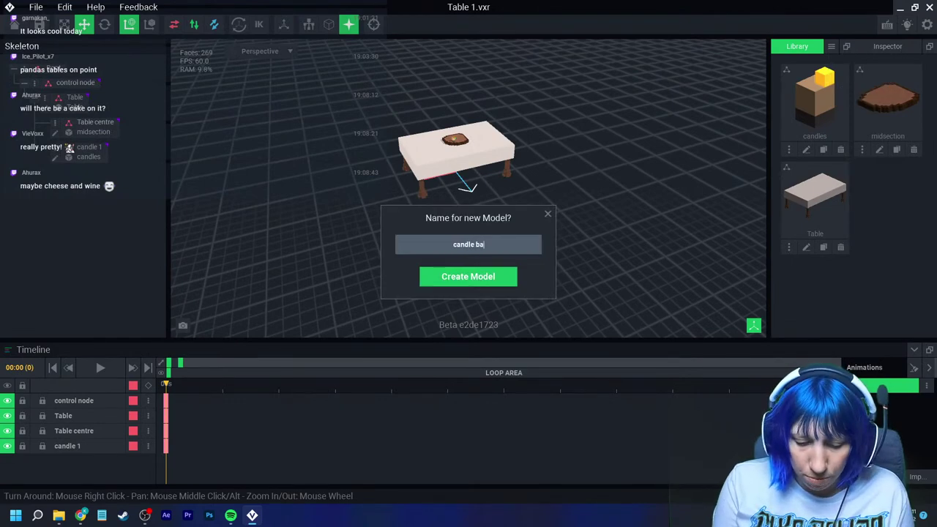
pyautogui.write('se')
pyautogui.press('Return')
# Step: Load the saved colour palette into the candle base model and choose the dark grey #4C4646
pyautogui.click(913, 287)
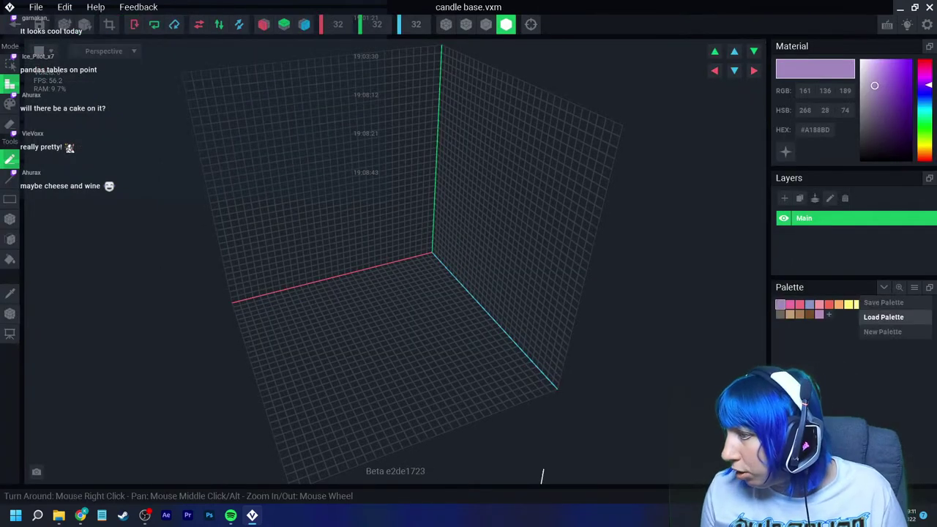
pyautogui.click(871, 315)
pyautogui.doubleClick(486, 231)
pyautogui.click(868, 402)
# Step: Draw a dark grey block two voxels long and one voxel wide and high, and crop the grid to it
pyautogui.moveTo(264, 282); pyautogui.dragTo(233, 286, button='right')
pyautogui.moveTo(315, 320); pyautogui.dragTo(386, 308, button='right')
pyautogui.click(391, 288)
pyautogui.click(109, 24)
# Step: Set the candle base pivot to the floor, raise it to 0.5, and save the model back into the project
pyautogui.click(10, 313)
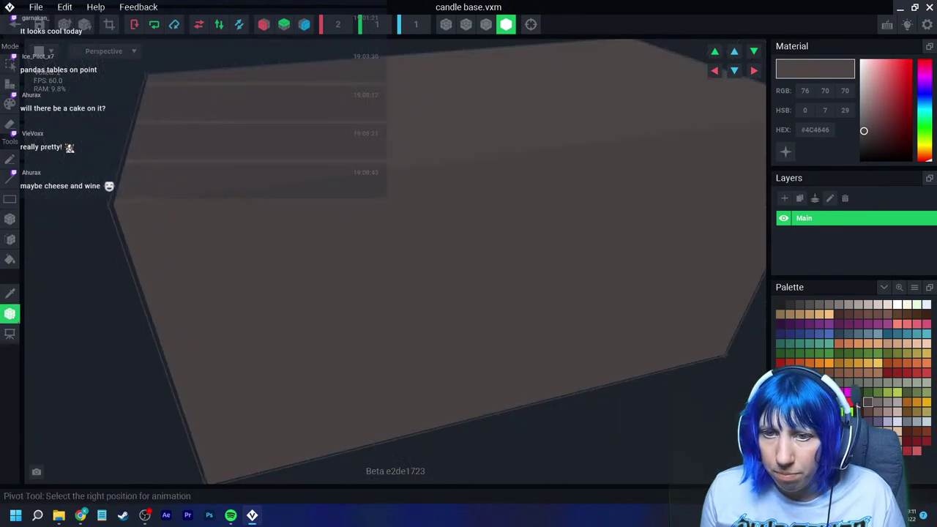
pyautogui.click(38, 321)
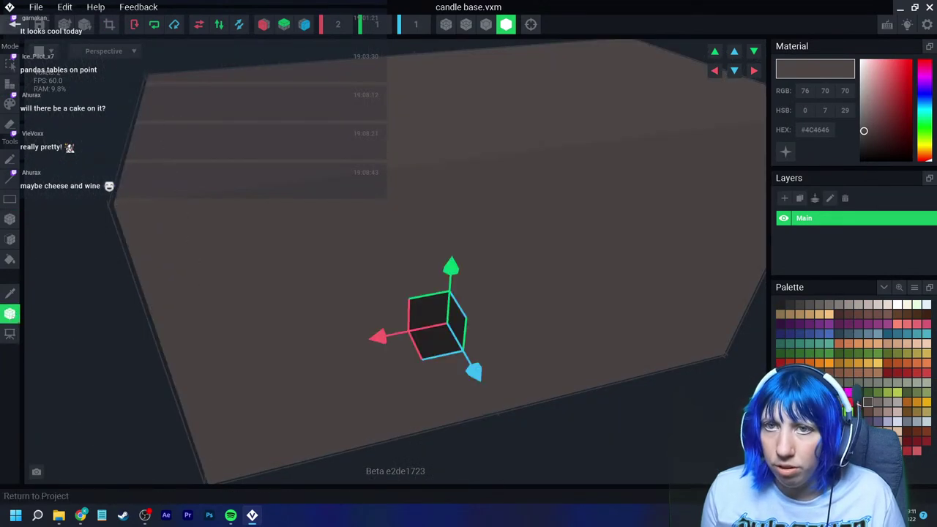
pyautogui.moveTo(452, 269); pyautogui.dragTo(455, 221)
pyautogui.moveTo(459, 158); pyautogui.dragTo(459, 210)
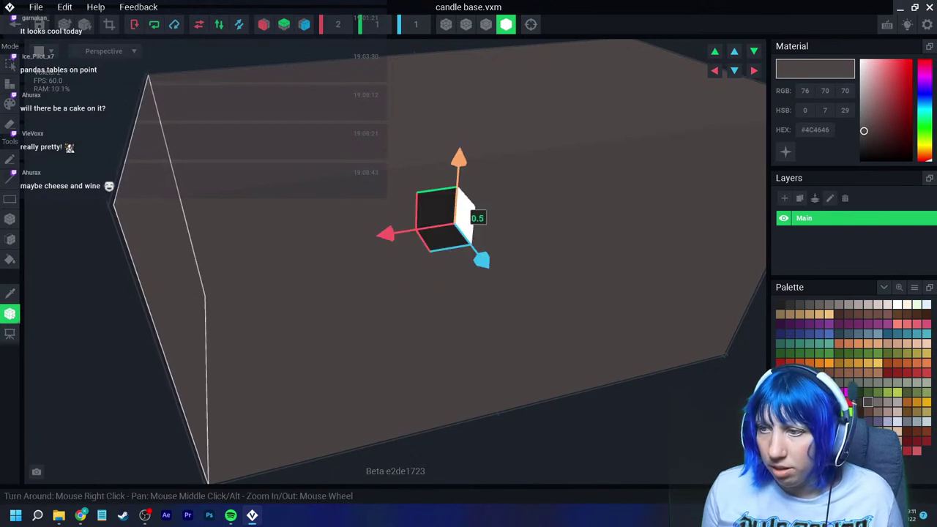
pyautogui.click(14, 24)
pyautogui.click(366, 187)
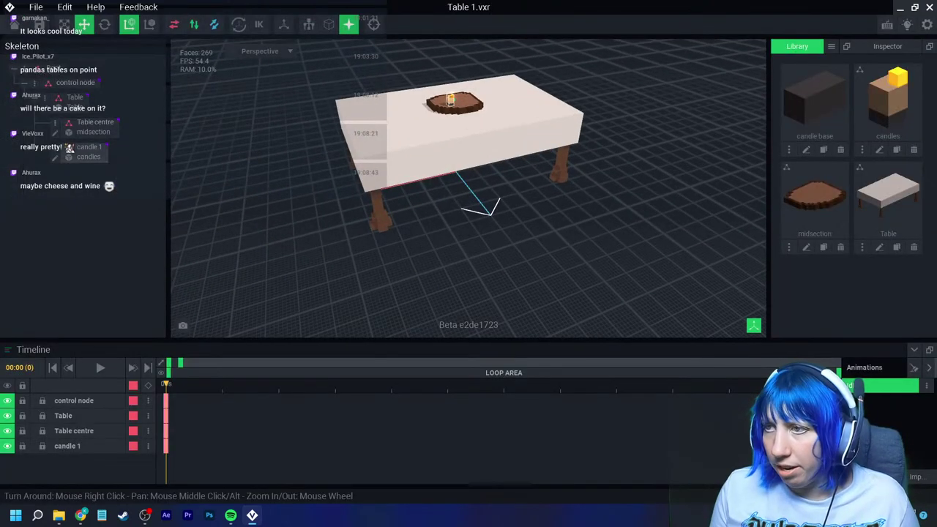
# Step: Create a child node named base1 under candle 1 and link the candle base model to it
pyautogui.click(69, 147)
pyautogui.rightClick(69, 147)
pyautogui.click(102, 174)
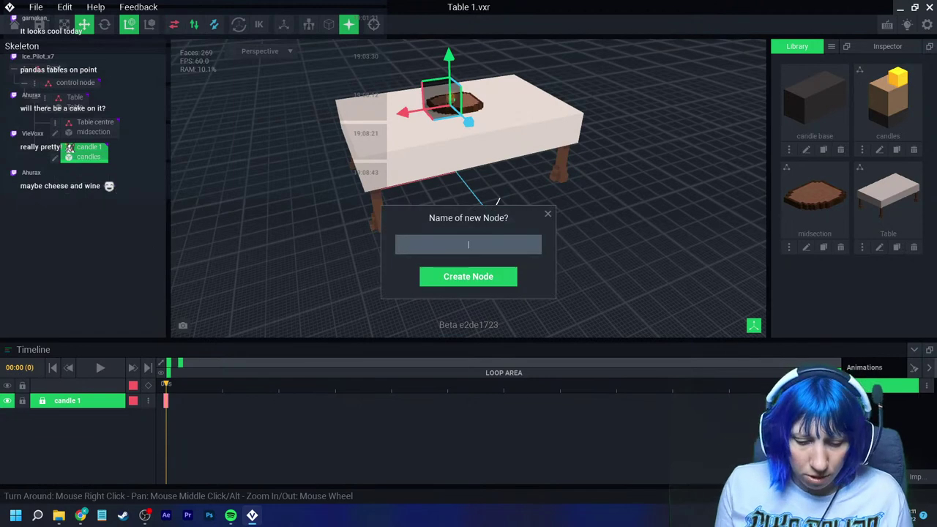
pyautogui.write('base1')
pyautogui.press('Return')
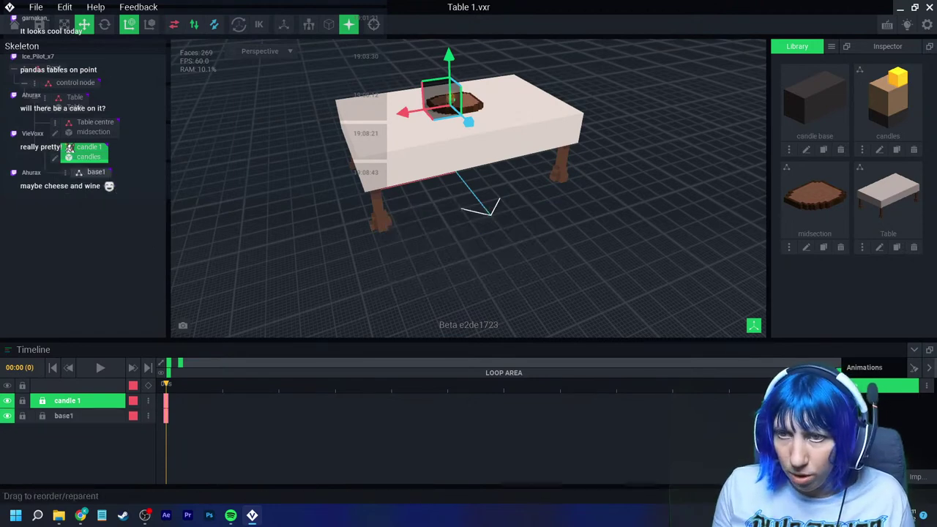
pyautogui.moveTo(815, 103); pyautogui.dragTo(97, 176)
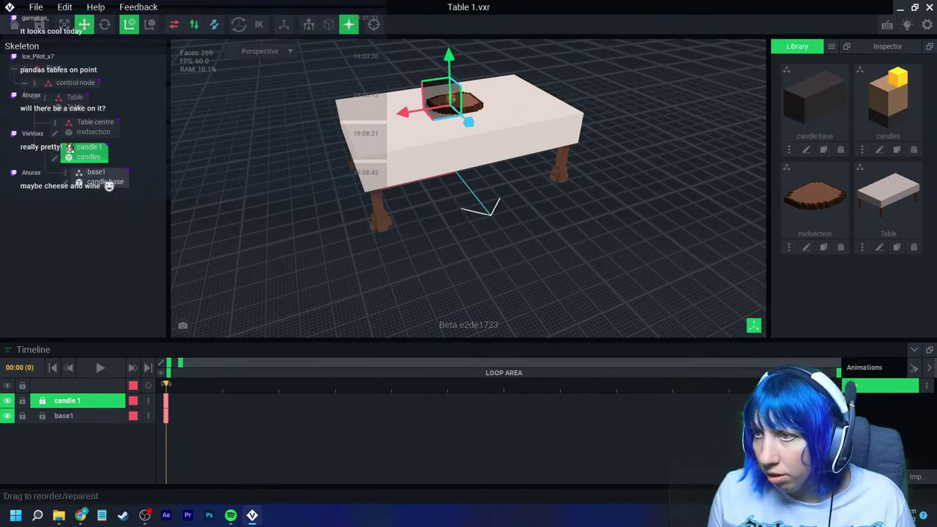
# Step: Raise base1 and shift it sideways against the lower corner of candle 1
pyautogui.click(96, 176)
pyautogui.scroll(3, 469, 188)
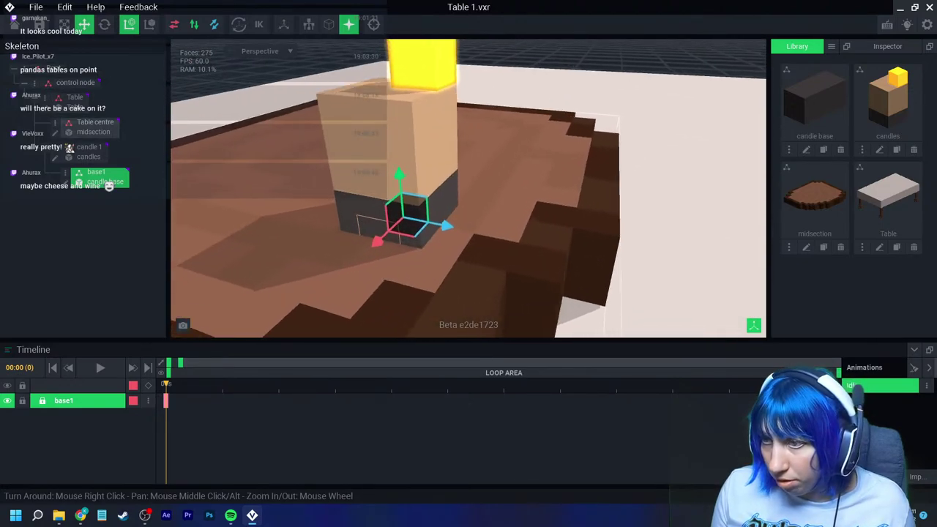
pyautogui.moveTo(414, 173); pyautogui.dragTo(414, 139)
pyautogui.moveTo(459, 190); pyautogui.dragTo(480, 193)
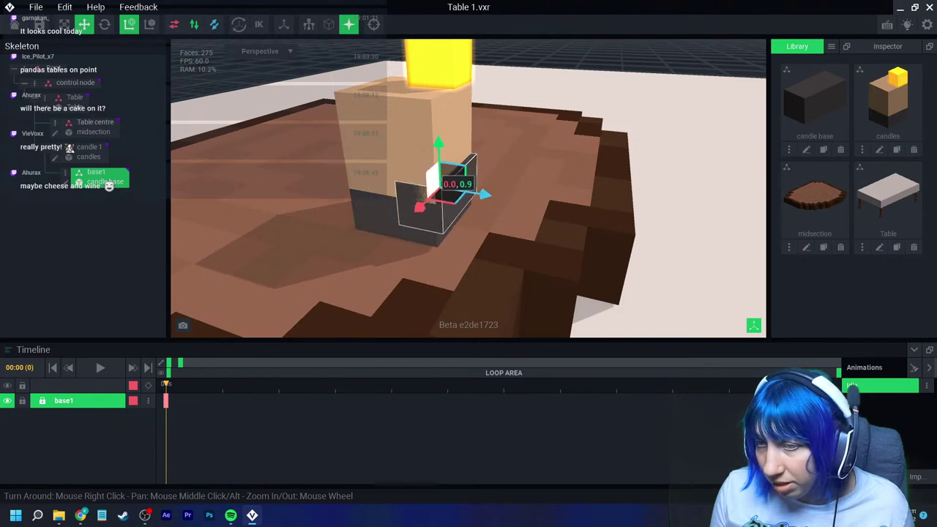
# Step: Try tilting base1 10 degrees about its red axis, and undo the rotation
pyautogui.press('e')
pyautogui.moveTo(440, 201); pyautogui.dragTo(493, 203, button='right')
pyautogui.scroll(3, 493, 203)
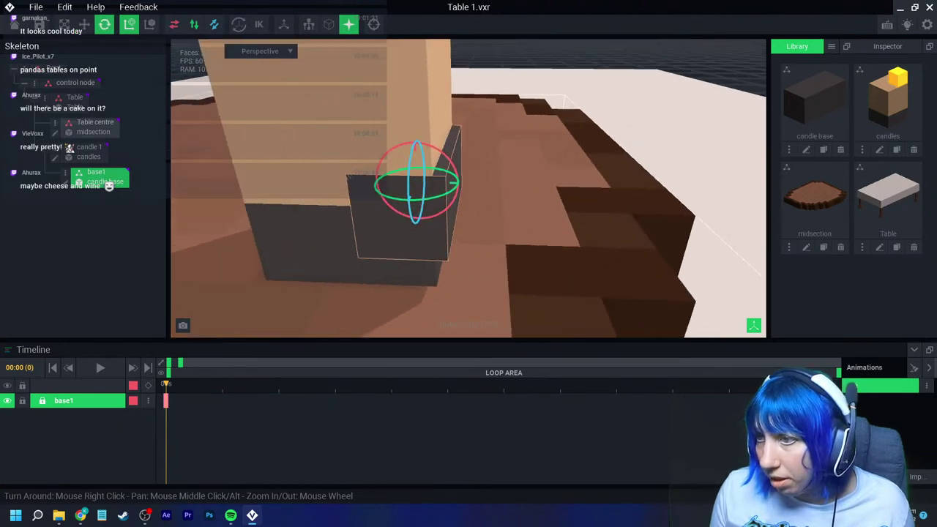
pyautogui.moveTo(445, 154); pyautogui.dragTo(450, 158)
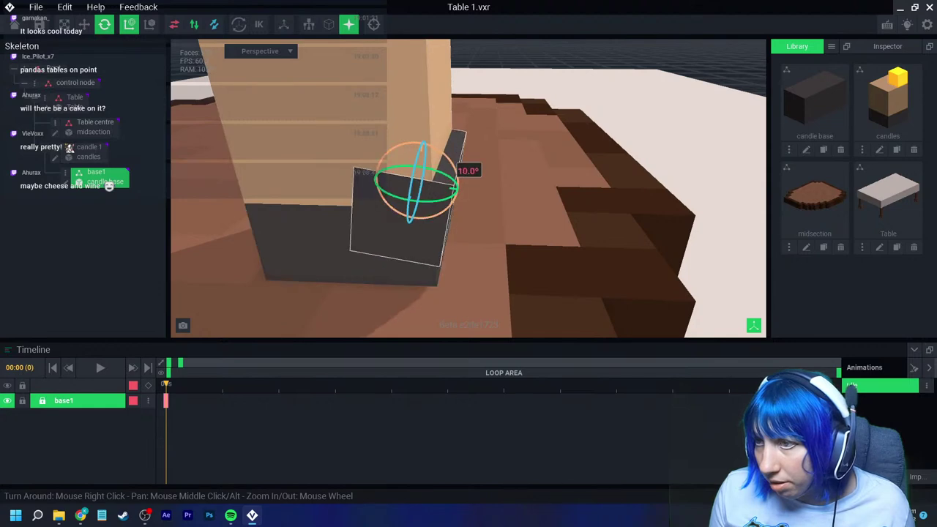
pyautogui.moveTo(453, 187); pyautogui.dragTo(498, 208, button='right')
pyautogui.hotkey('ctrl', 'z')
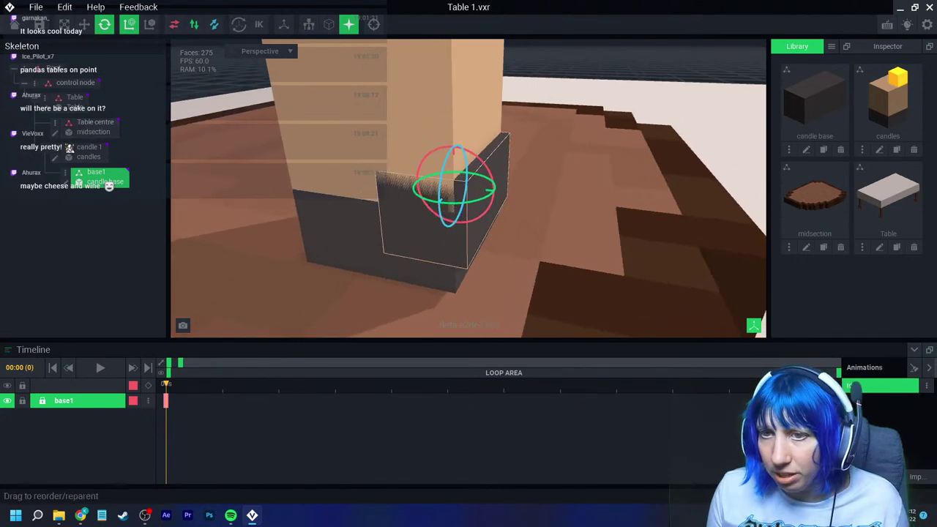
# Step: Duplicate the base1 node under candle 1 three times, naming the copies base2, base3 and base4
pyautogui.click(65, 173)
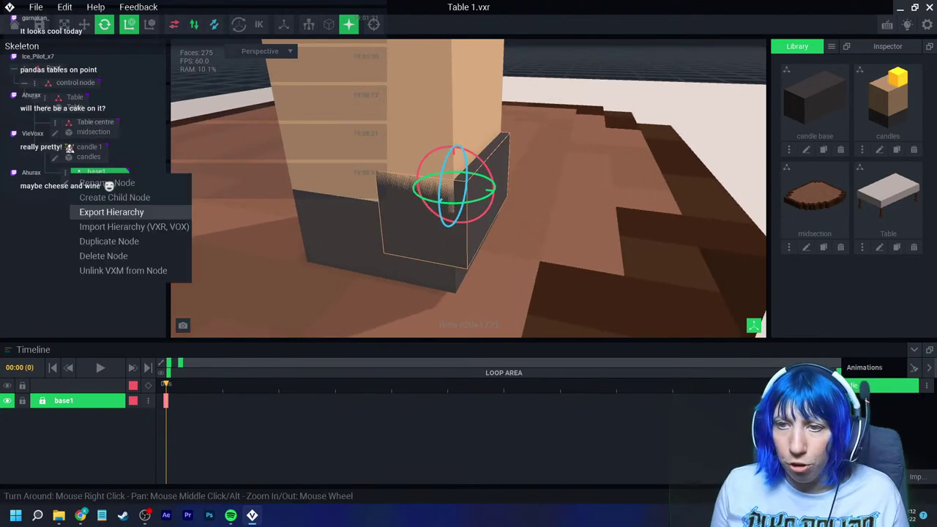
pyautogui.click(108, 241)
pyautogui.write('base2')
pyautogui.press('Return')
pyautogui.click(65, 198)
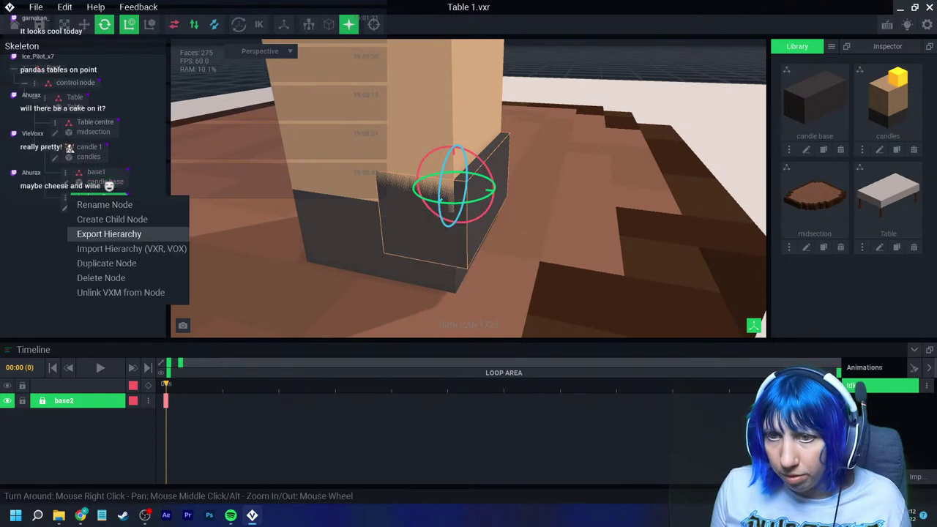
pyautogui.click(110, 263)
pyautogui.write('bas')
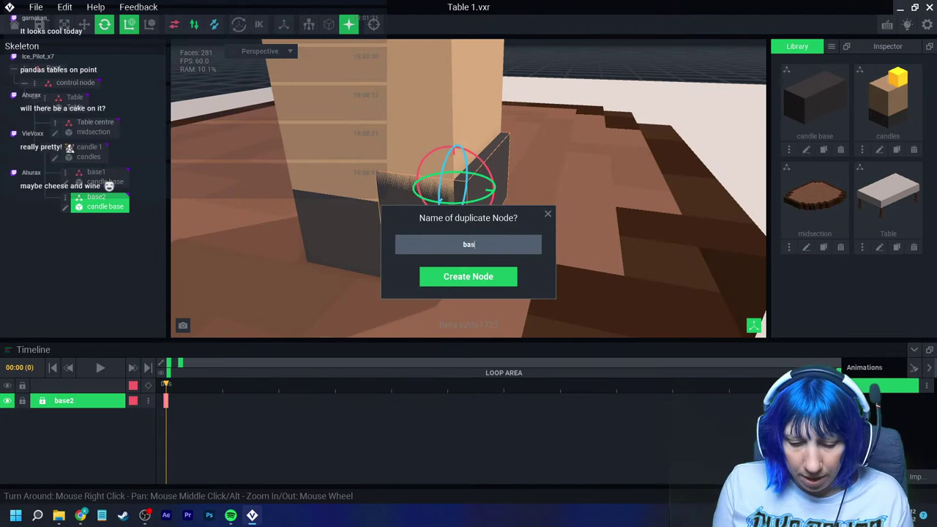
pyautogui.write('e3')
pyautogui.press('Return')
pyautogui.click(65, 222)
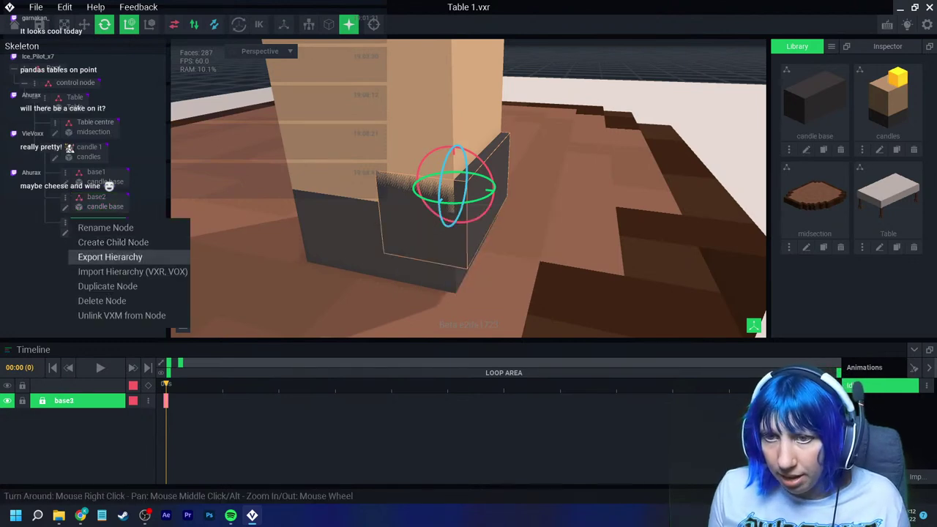
pyautogui.click(110, 286)
pyautogui.write('base4')
pyautogui.press('Return')
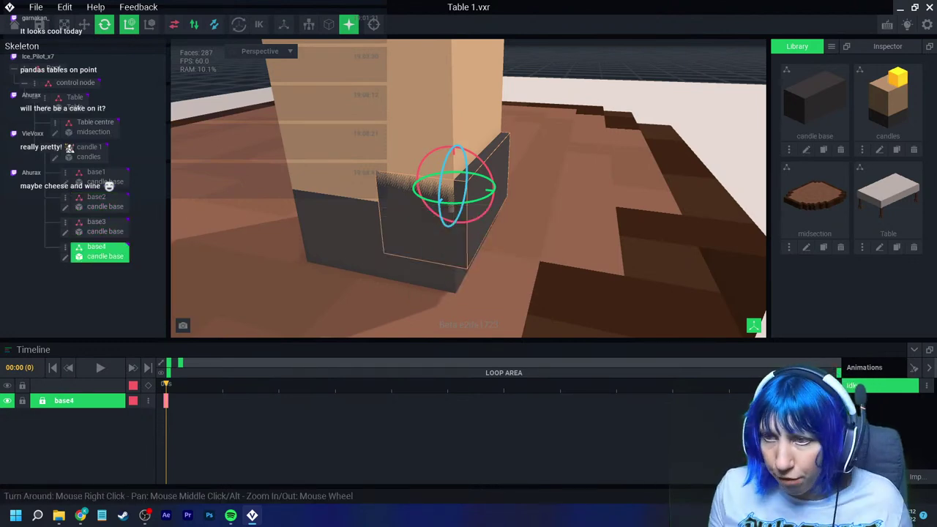
# Step: Move base2 across candle 1 so it sits against the side opposite base1
pyautogui.click(64, 24)
pyautogui.click(84, 24)
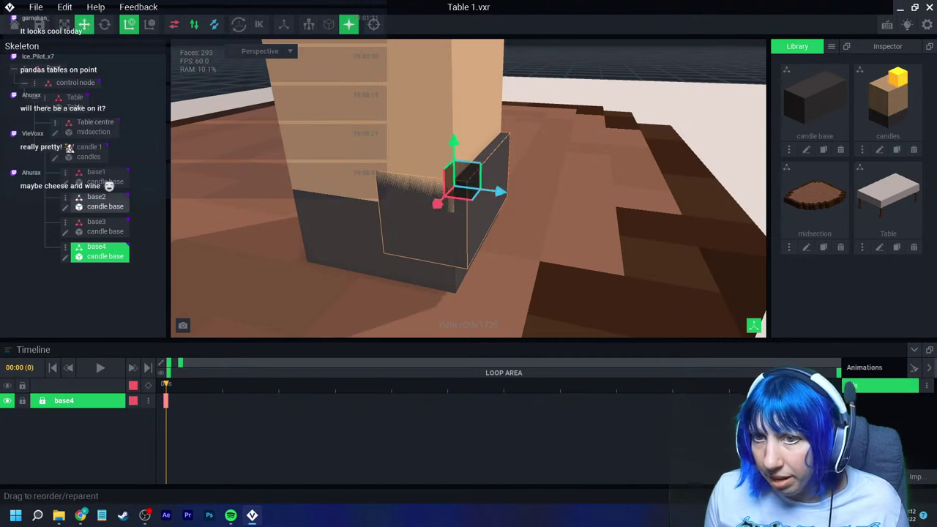
pyautogui.click(99, 202)
pyautogui.moveTo(499, 197); pyautogui.dragTo(429, 188)
# Step: Turn base3 a quarter turn about its green axis and move it against an uncovered side of candle 1
pyautogui.click(96, 222)
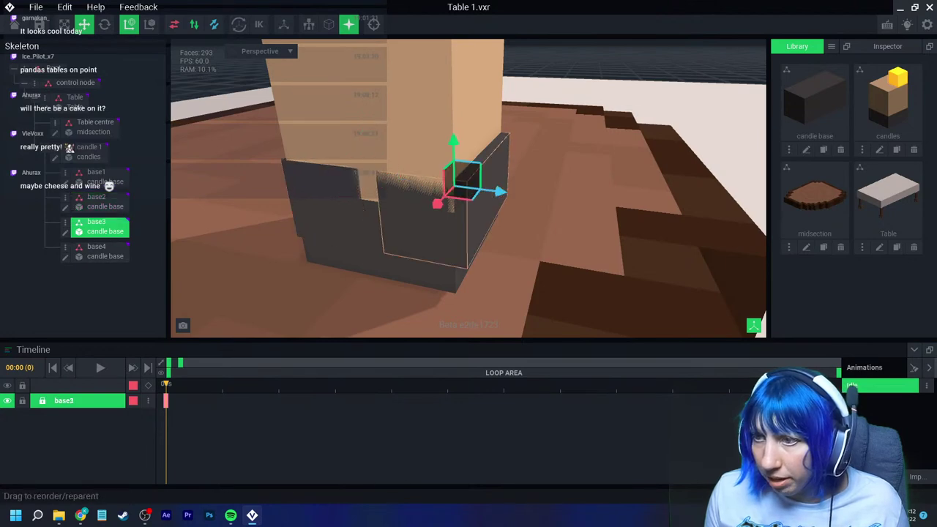
pyautogui.press('e')
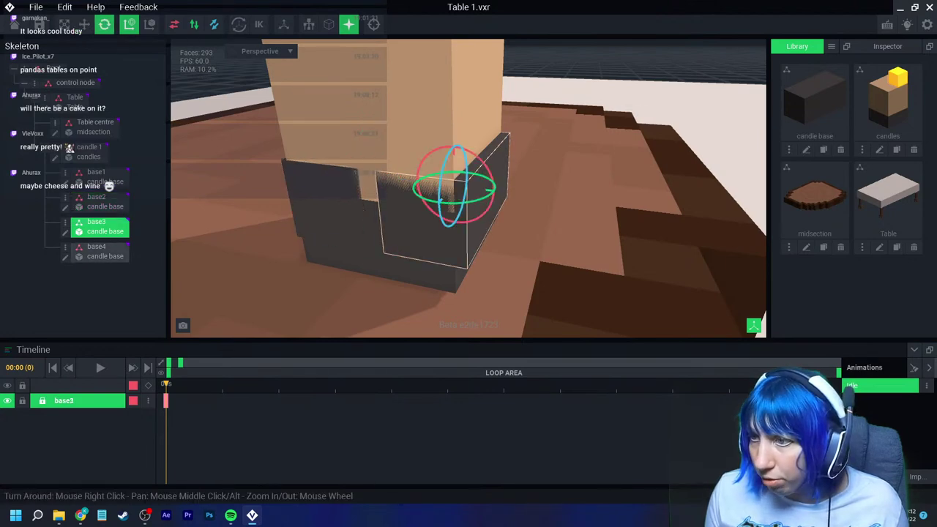
pyautogui.moveTo(492, 192); pyautogui.dragTo(428, 247)
pyautogui.click(84, 24)
pyautogui.moveTo(446, 204); pyautogui.dragTo(425, 239)
pyautogui.press('e')
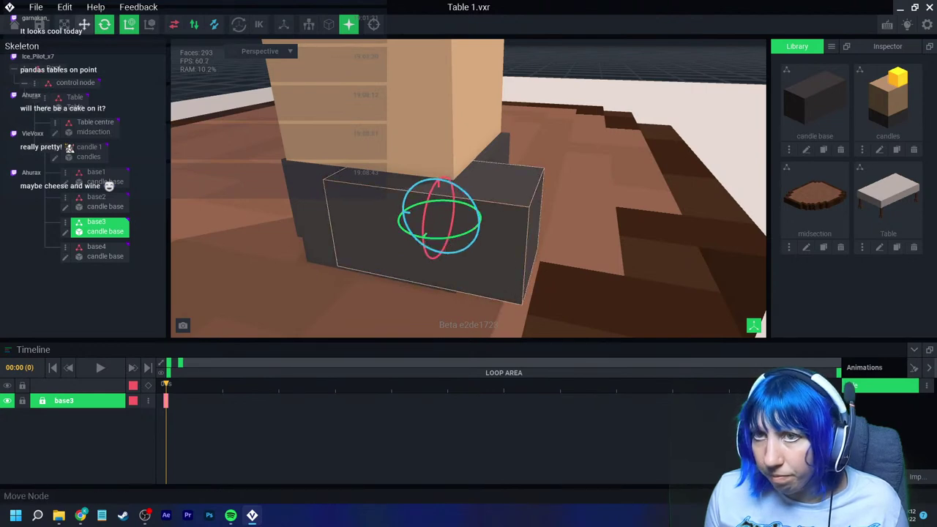
pyautogui.press('w')
pyautogui.moveTo(355, 208)
pyautogui.mouseDown()
pyautogui.moveTo(333, 205)
pyautogui.moveTo(362, 217)
pyautogui.mouseUp()
# Step: Move base4 out to the remaining uncovered side of candle 1
pyautogui.moveTo(416, 226); pyautogui.dragTo(388, 232, button='right')
pyautogui.moveTo(388, 232); pyautogui.dragTo(352, 234, button='middle')
pyautogui.click(100, 251)
pyautogui.moveTo(388, 224); pyautogui.dragTo(590, 200)
pyautogui.moveTo(590, 200); pyautogui.dragTo(374, 224, button='middle')
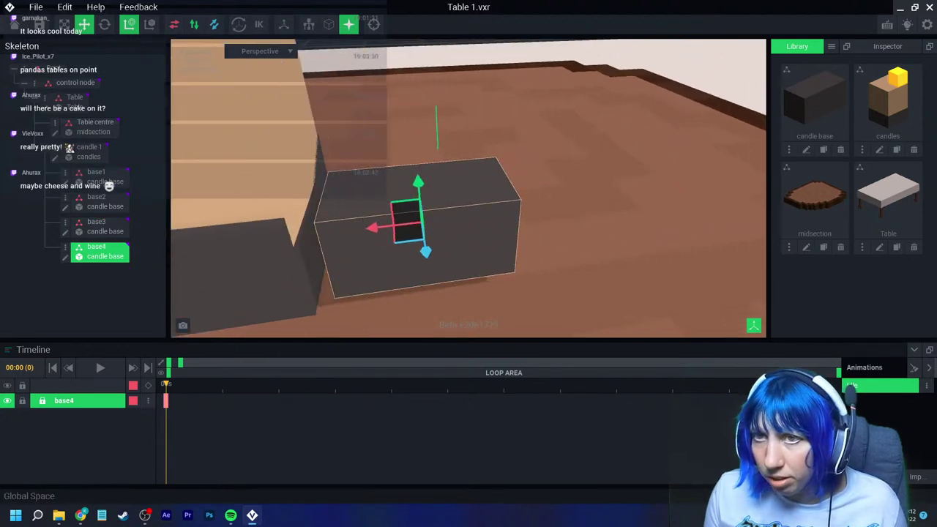
# Step: Turn base4 a quarter turn and slide it flush against the candle's remaining side
pyautogui.click(104, 24)
pyautogui.click(424, 256)
pyautogui.moveTo(427, 255); pyautogui.dragTo(270, 229)
pyautogui.click(84, 24)
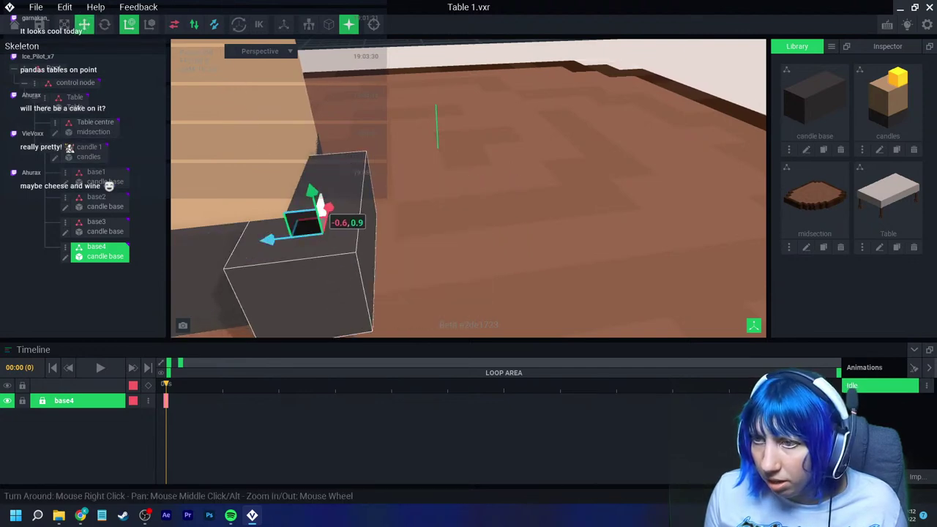
pyautogui.moveTo(328, 209); pyautogui.dragTo(334, 181)
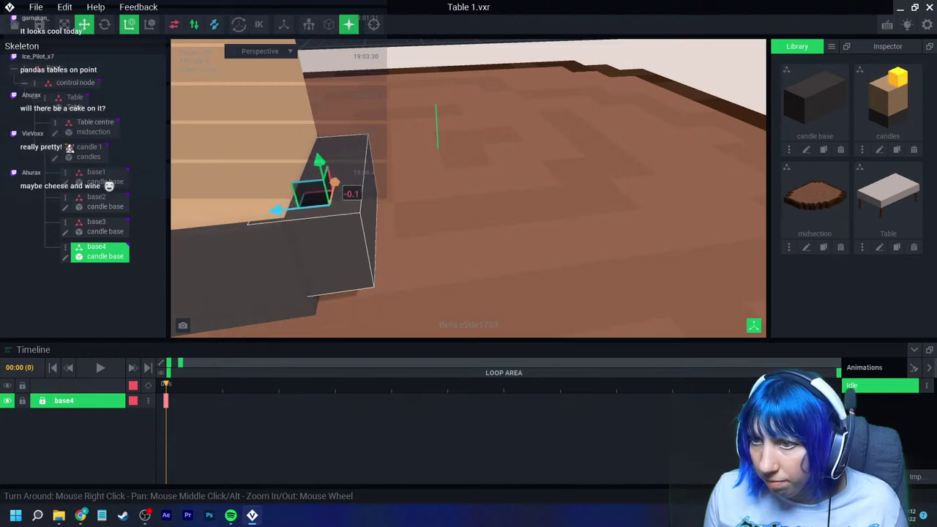
pyautogui.moveTo(275, 210); pyautogui.dragTo(229, 214)
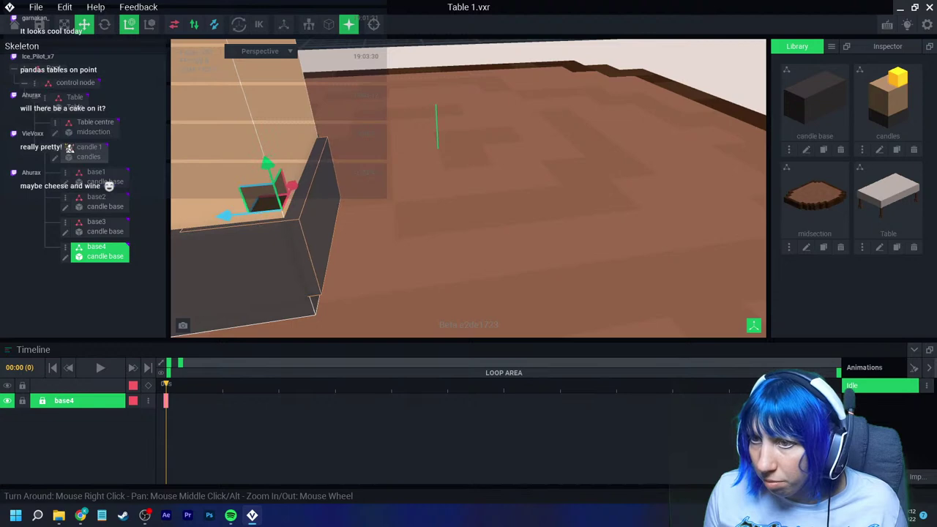
# Step: Tilt base1 slightly about its red axis
pyautogui.moveTo(230, 214); pyautogui.dragTo(291, 163, button='middle')
pyautogui.moveTo(291, 164); pyautogui.dragTo(373, 220, button='right')
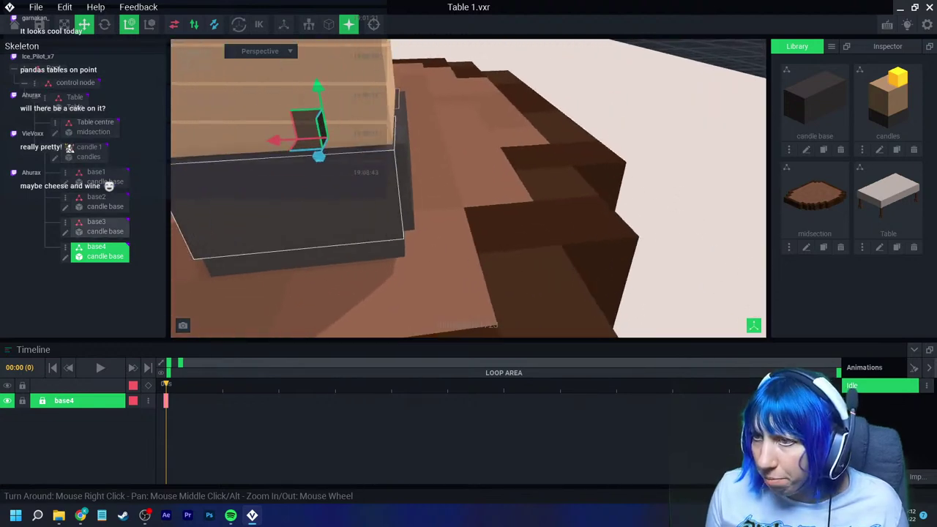
pyautogui.click(105, 178)
pyautogui.click(104, 25)
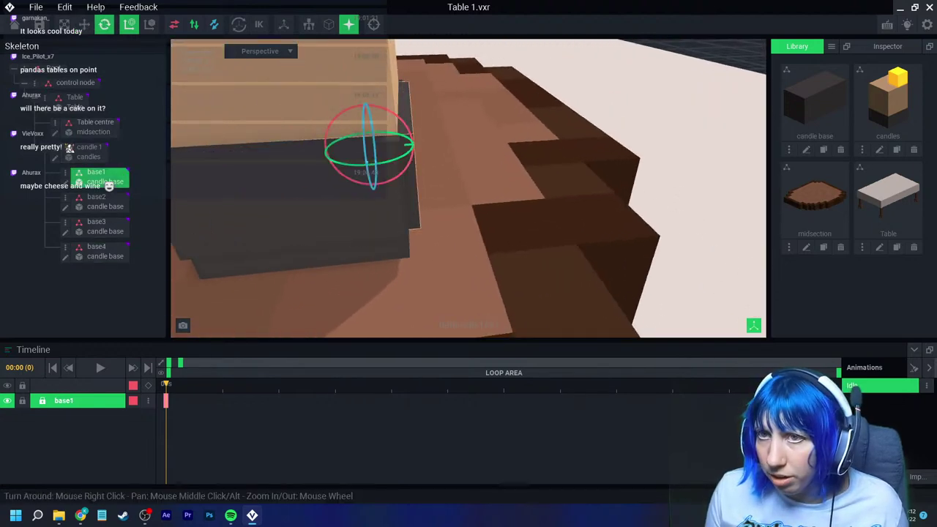
pyautogui.moveTo(410, 119); pyautogui.dragTo(410, 130)
# Step: Tilt base3 slightly about its red axis so its top edge runs unevenly along candle 1
pyautogui.click(306, 193)
pyautogui.moveTo(306, 192); pyautogui.dragTo(242, 164, button='right')
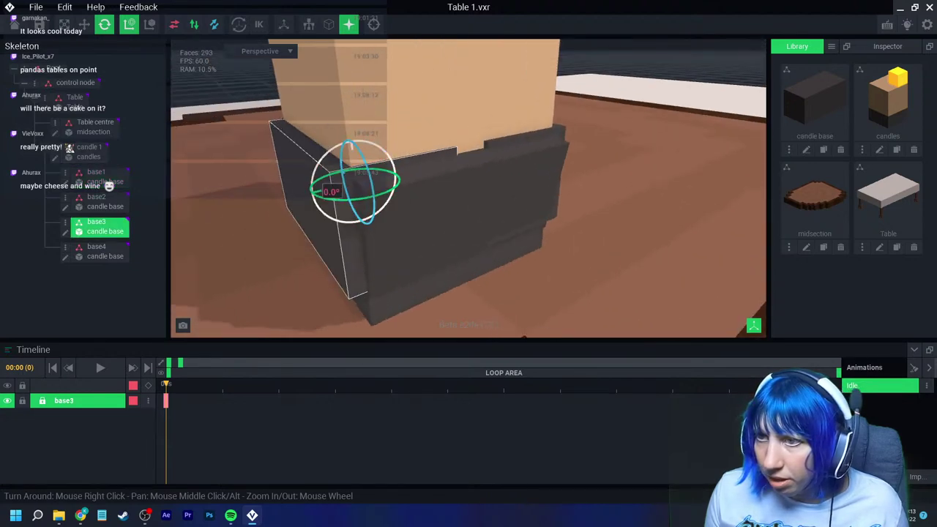
pyautogui.moveTo(371, 147); pyautogui.dragTo(387, 158)
pyautogui.click(373, 139)
pyautogui.click(306, 197)
pyautogui.click(446, 192)
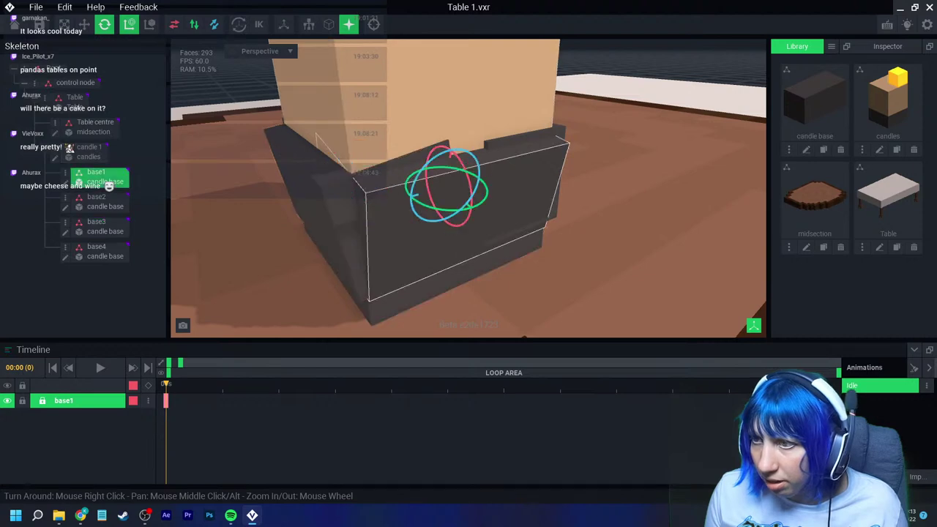
pyautogui.click(333, 213)
pyautogui.moveTo(356, 173); pyautogui.dragTo(346, 166)
# Step: Tilt the next base piece around the candle slightly
pyautogui.moveTo(345, 166); pyautogui.dragTo(615, 229, button='right')
pyautogui.click(582, 242)
pyautogui.moveTo(581, 202); pyautogui.dragTo(578, 191)
pyautogui.moveTo(578, 192); pyautogui.dragTo(432, 157, button='right')
# Step: Rotate base2 about its red axis to about 350 degrees
pyautogui.click(535, 234)
pyautogui.moveTo(535, 234); pyautogui.dragTo(556, 234, button='right')
pyautogui.moveTo(577, 196); pyautogui.dragTo(586, 199)
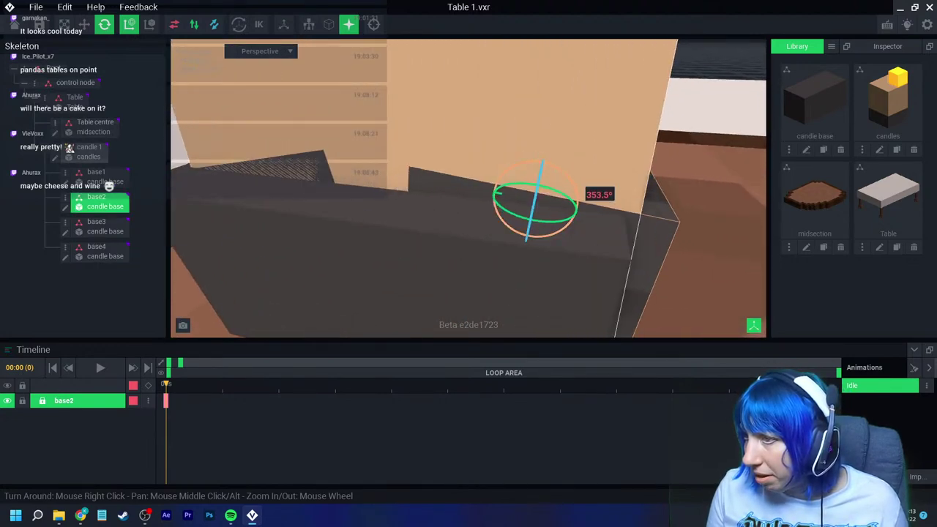
pyautogui.moveTo(586, 200); pyautogui.dragTo(590, 203)
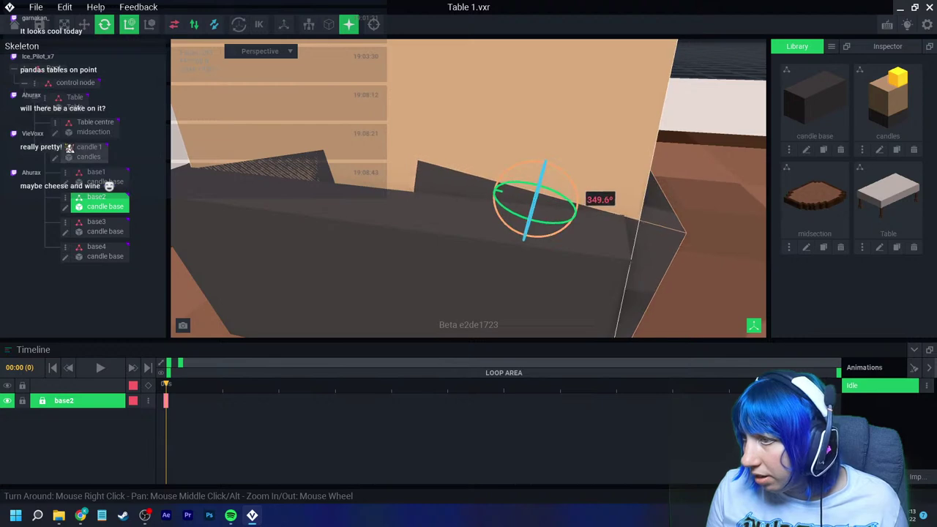
pyautogui.click(591, 203)
pyautogui.click(615, 223)
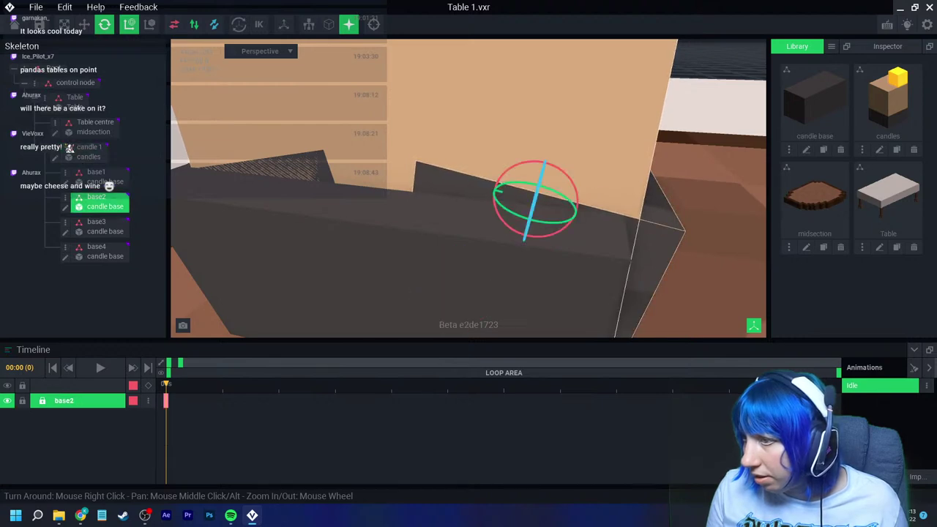
pyautogui.scroll(-5, 588, 205)
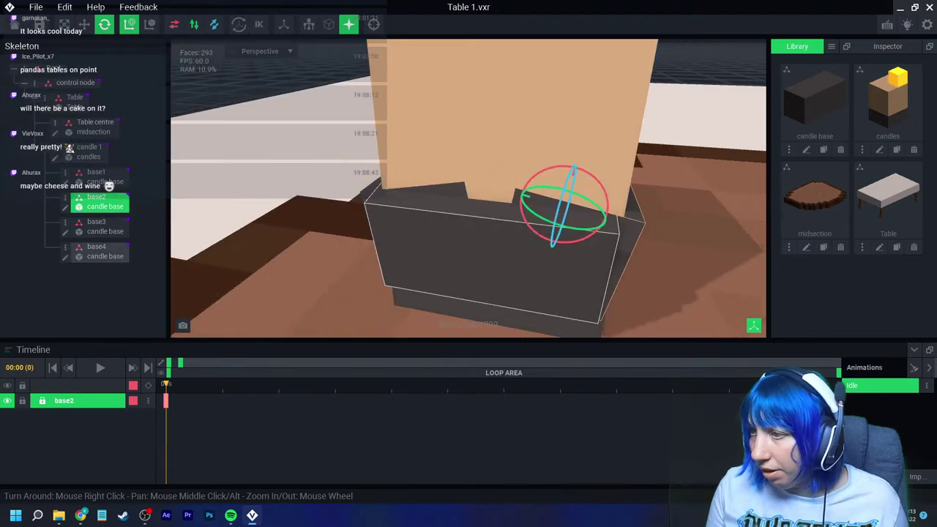
# Step: Nudge base1 slightly to refine its fit against the lower part of candle 1
pyautogui.click(432, 249)
pyautogui.moveTo(431, 249); pyautogui.dragTo(424, 201, button='right')
pyautogui.moveTo(425, 202); pyautogui.dragTo(469, 238, button='middle')
pyautogui.scroll(2, 454, 218)
pyautogui.moveTo(454, 217)
pyautogui.mouseDown(button='right')
pyautogui.moveTo(557, 217)
pyautogui.moveTo(458, 212)
pyautogui.mouseUp(button='right')
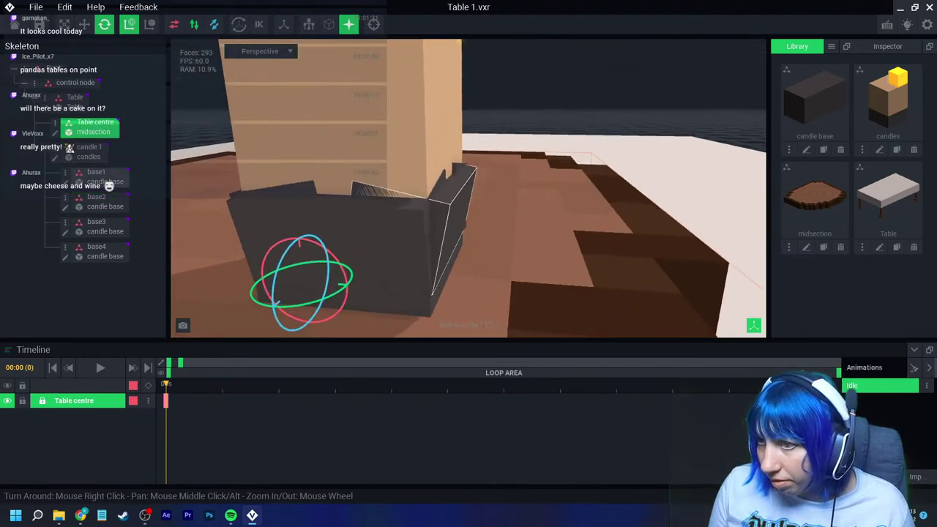
pyautogui.click(454, 217)
pyautogui.click(84, 24)
pyautogui.moveTo(396, 95); pyautogui.dragTo(270, 132, button='right')
pyautogui.moveTo(414, 233); pyautogui.dragTo(418, 227)
pyautogui.moveTo(418, 227)
pyautogui.mouseDown(button='right')
pyautogui.moveTo(293, 202)
pyautogui.moveTo(433, 225)
pyautogui.mouseUp(button='right')
# Step: Lower base3 slightly against the side of candle 1
pyautogui.click(96, 197)
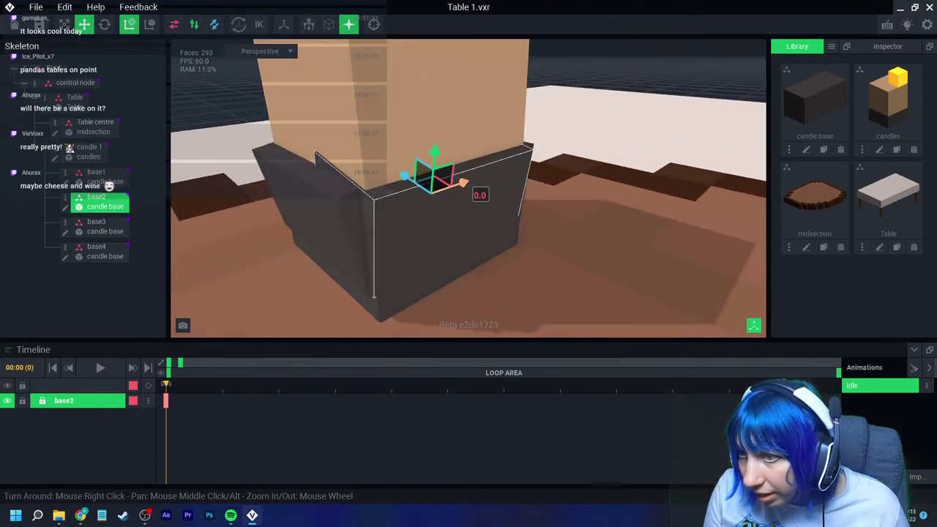
pyautogui.click(95, 122)
pyautogui.moveTo(450, 264); pyautogui.dragTo(505, 273, button='right')
pyautogui.moveTo(477, 222); pyautogui.dragTo(477, 222, button='right')
pyautogui.click(388, 263)
pyautogui.moveTo(395, 204); pyautogui.dragTo(396, 209)
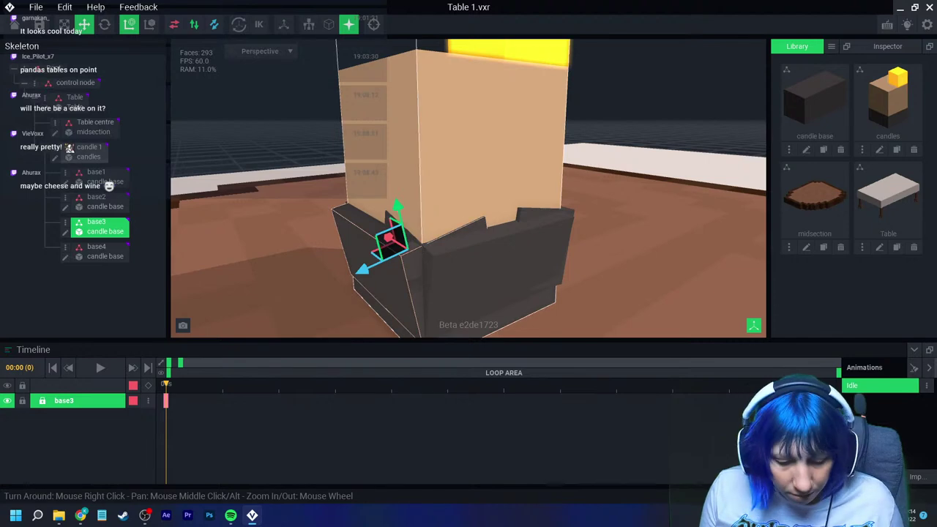
# Step: Shift base3 about 0.5 along its blue axis to adjust its fit around the candle, and clear the selection
pyautogui.moveTo(499, 246); pyautogui.dragTo(532, 226, button='right')
pyautogui.scroll(-4, 498, 246)
pyautogui.press('Escape')
pyautogui.scroll(3, 586, 249)
pyautogui.click(555, 269)
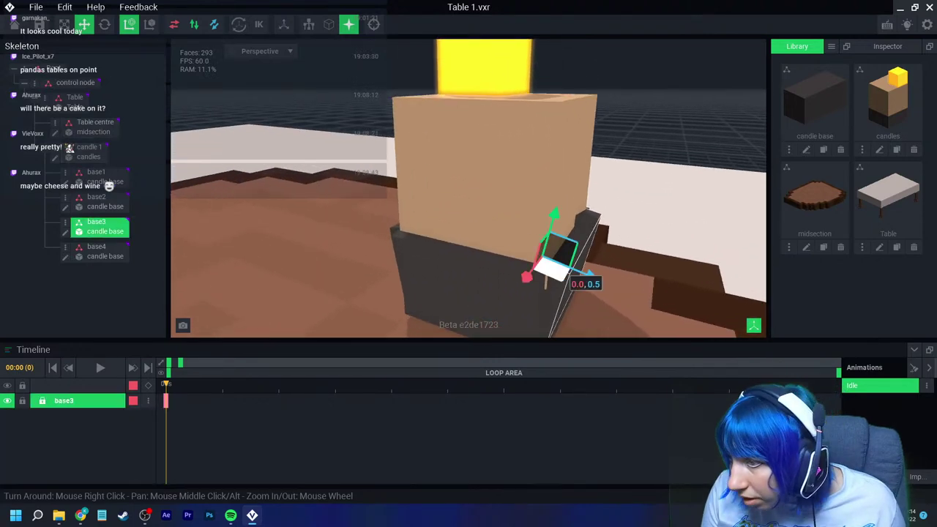
pyautogui.press('Escape')
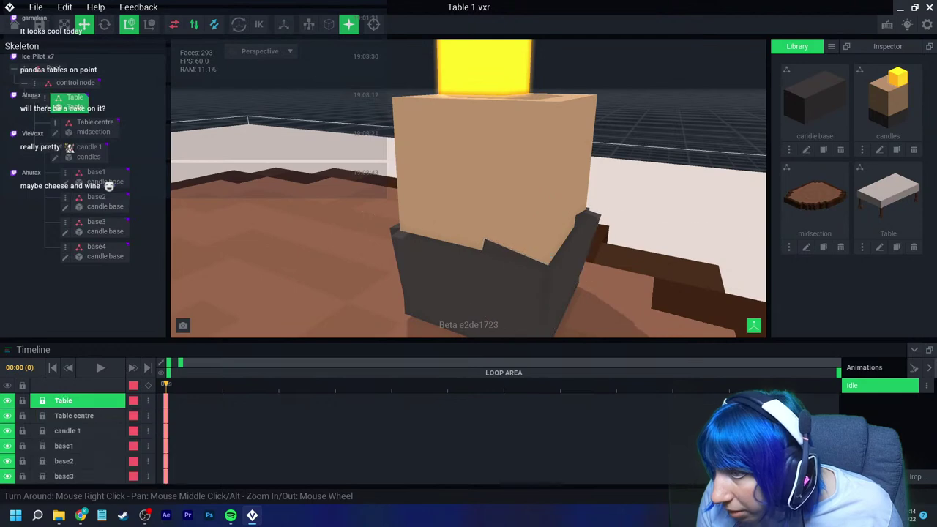
# Step: Examine the candle with its four base pieces on the wooden slab from a distance and around the table
pyautogui.moveTo(378, 266); pyautogui.dragTo(341, 242, button='right')
pyautogui.click(512, 173)
pyautogui.scroll(5, 513, 174)
pyautogui.click(373, 25)
pyautogui.scroll(1, 468, 188)
pyautogui.scroll(10, 460, 146)
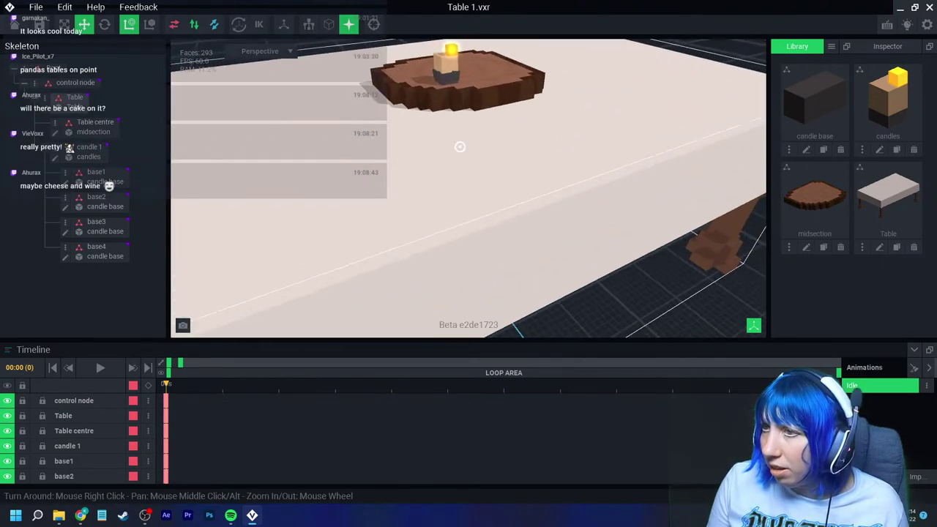
pyautogui.moveTo(460, 147); pyautogui.dragTo(476, 152, button='right')
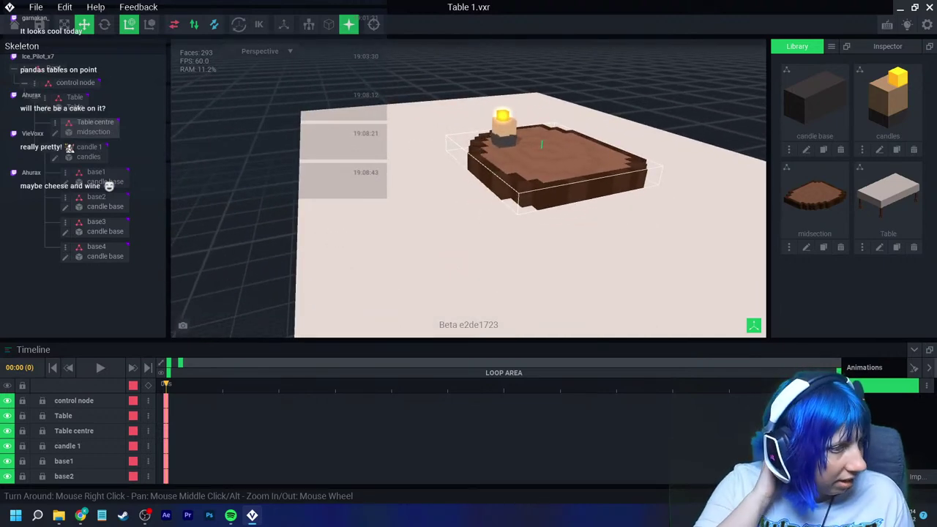
# Step: Nudge the base1 piece of candle 1 slightly along its blue axis to adjust the candle's base
pyautogui.moveTo(530, 202); pyautogui.dragTo(530, 201, button='right')
pyautogui.scroll(6, 528, 202)
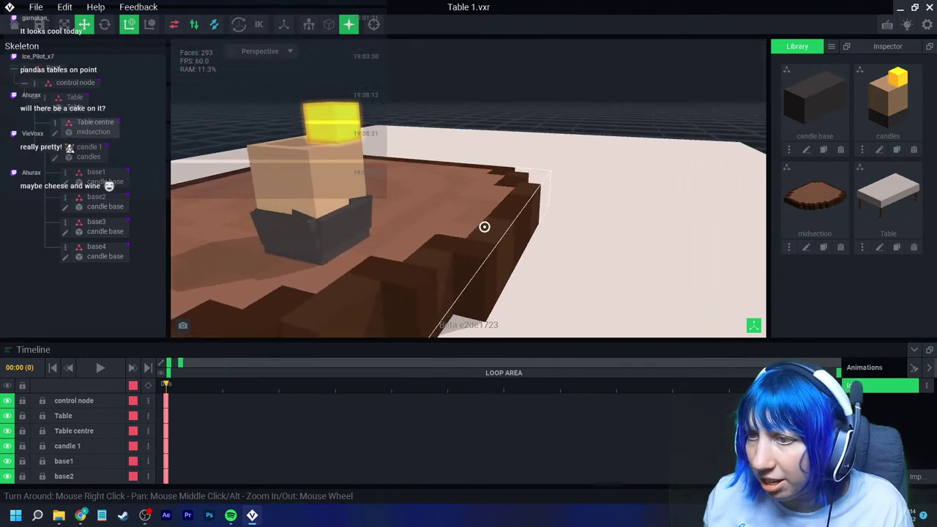
pyautogui.click(95, 174)
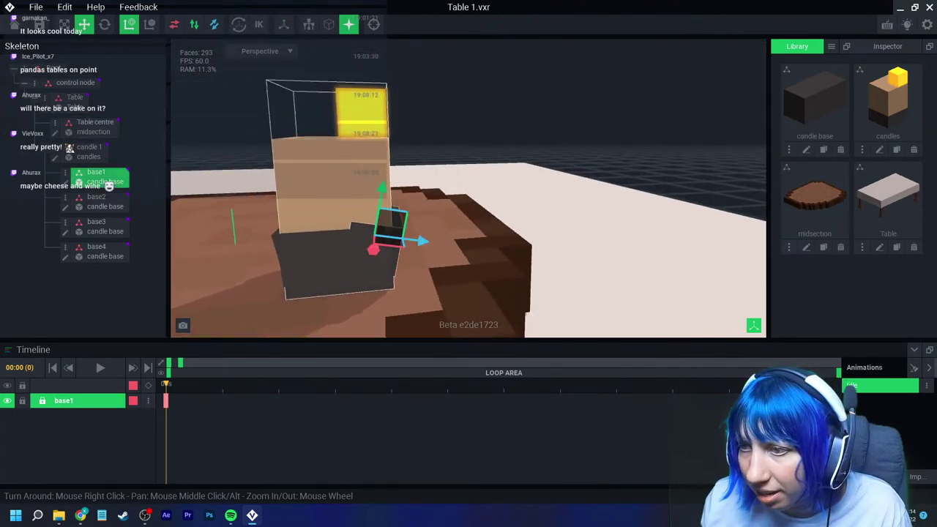
pyautogui.moveTo(426, 241)
pyautogui.mouseDown()
pyautogui.moveTo(445, 244)
pyautogui.moveTo(420, 242)
pyautogui.mouseUp()
pyautogui.moveTo(386, 240); pyautogui.dragTo(344, 242, button='right')
pyautogui.scroll(-4, 377, 234)
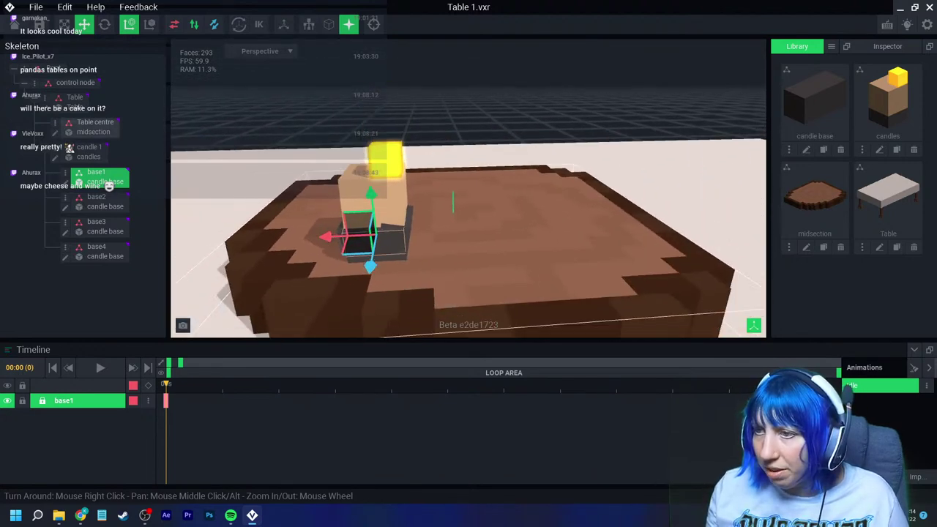
pyautogui.press('Escape')
pyautogui.scroll(-4, 377, 234)
# Step: Duplicate the candle 1 node with its base pieces and name the copy candle 2
pyautogui.click(70, 147)
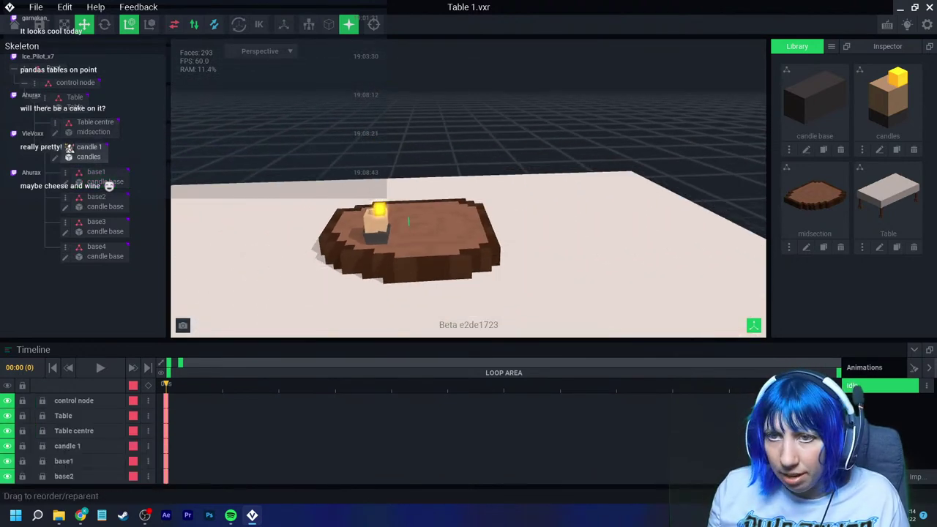
pyautogui.rightClick(70, 147)
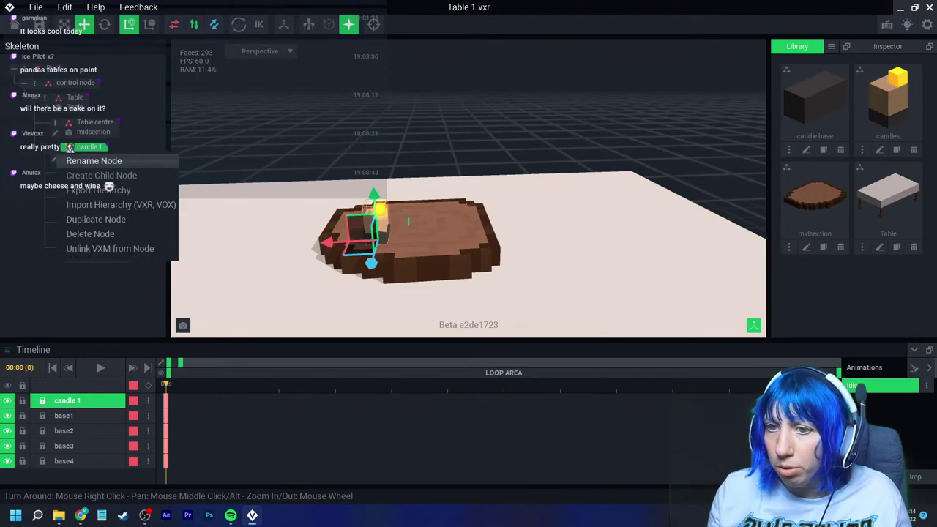
pyautogui.click(95, 219)
pyautogui.write('candle 2')
pyautogui.press('Return')
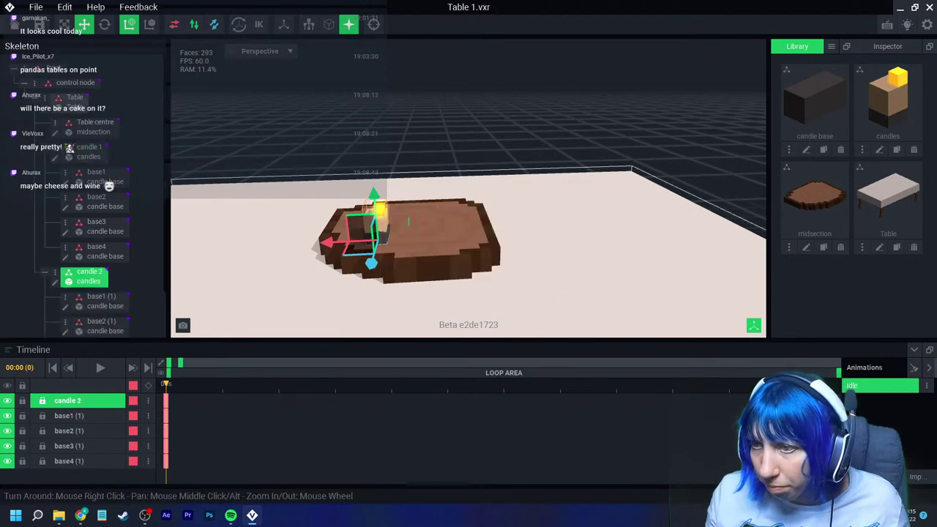
# Step: Place candle 2 beside candle 1 on the wooden midsection, turned so the two candles sit at different angles
pyautogui.moveTo(395, 229); pyautogui.dragTo(426, 249, button='right')
pyautogui.moveTo(391, 284); pyautogui.dragTo(291, 293)
pyautogui.click(105, 25)
pyautogui.press('Escape')
pyautogui.moveTo(469, 219); pyautogui.dragTo(450, 198, button='right')
pyautogui.scroll(-5, 469, 189)
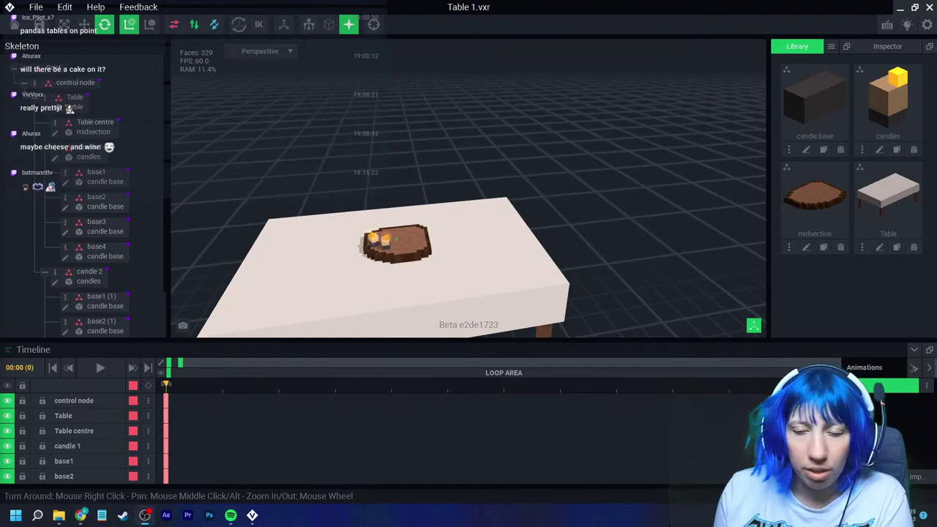
pyautogui.scroll(3, 399, 245)
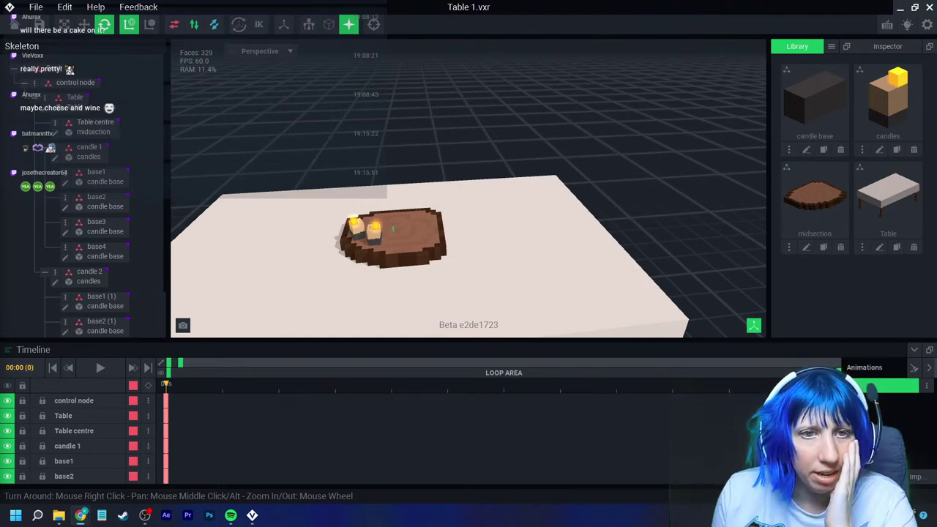
# Step: Switch to the Chrome browser and examine the peonies image results for flower shapes and colours
pyautogui.hotkey('alt', 'Tab')
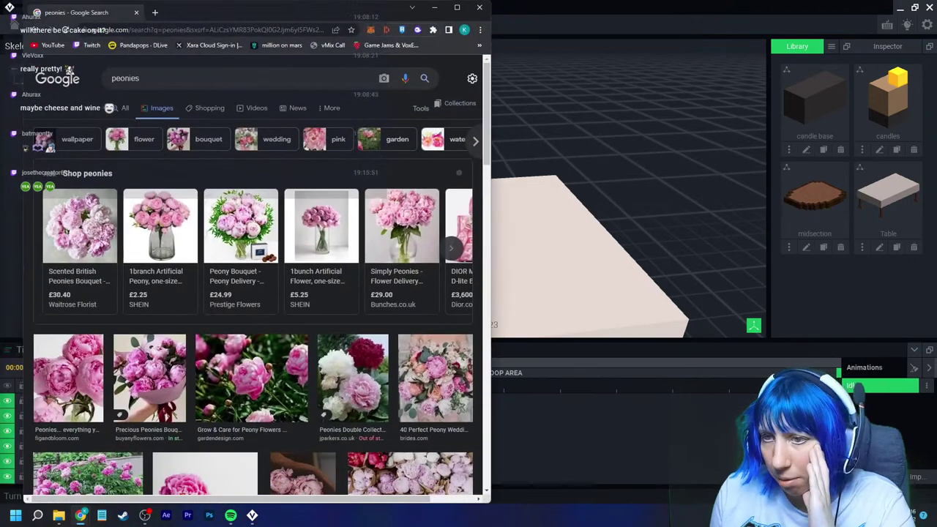
pyautogui.scroll(-2, 256, 293)
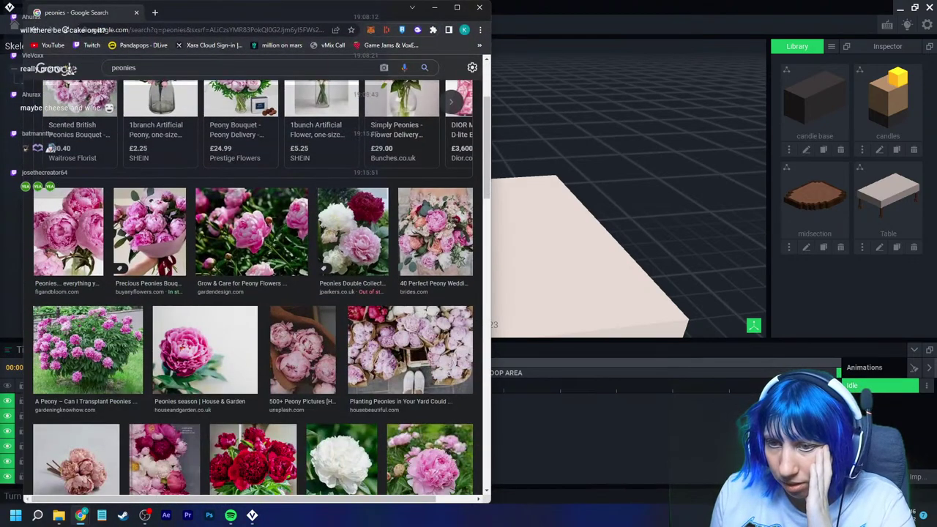
pyautogui.click(84, 350)
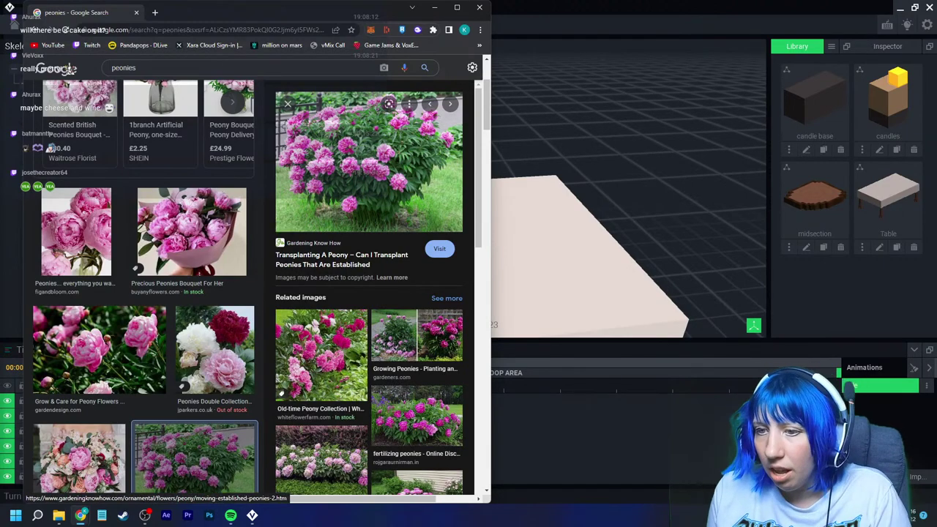
pyautogui.scroll(-4, 146, 286)
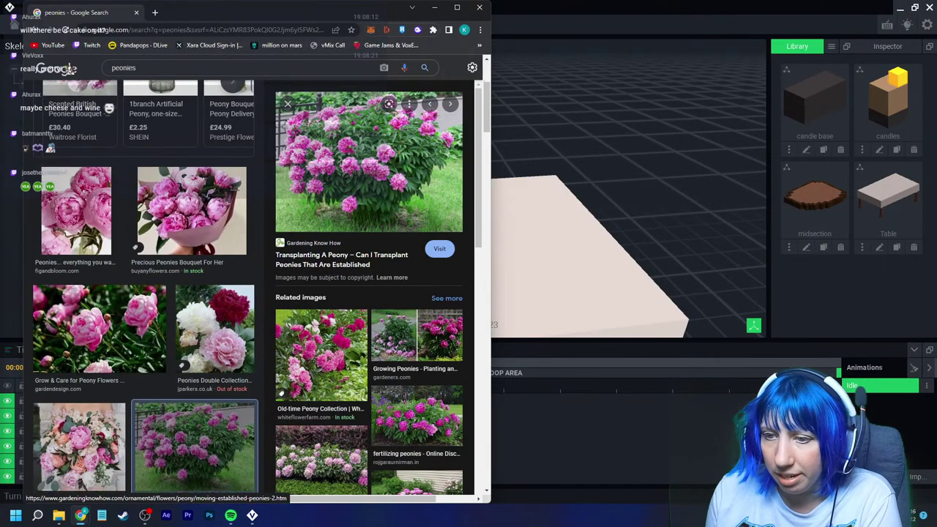
pyautogui.scroll(-3, 146, 286)
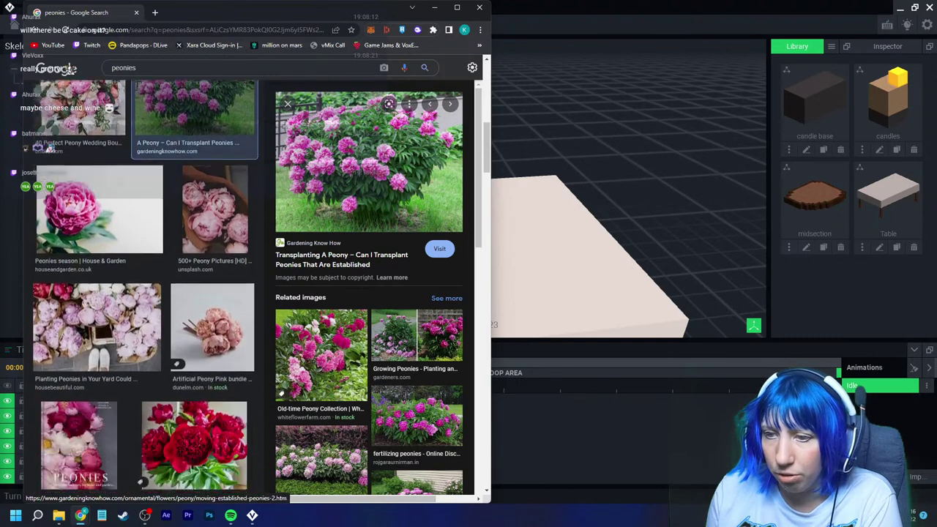
pyautogui.scroll(-7, 146, 286)
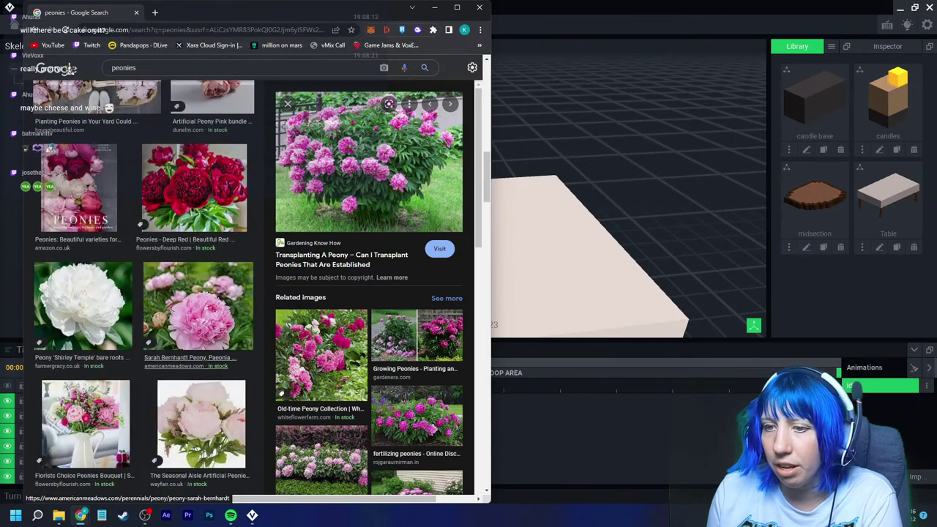
pyautogui.scroll(-2, 161, 366)
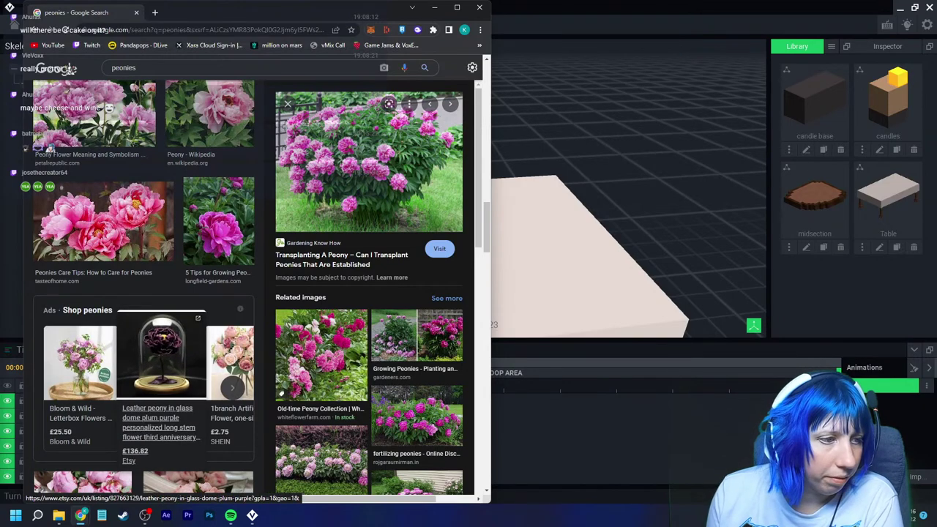
pyautogui.scroll(-5, 144, 293)
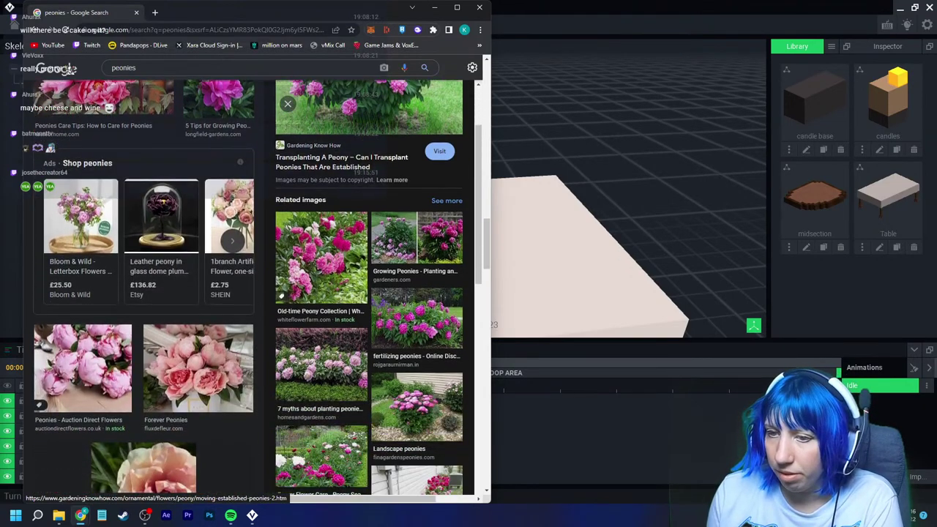
pyautogui.scroll(-3, 144, 293)
pyautogui.scroll(5, 368, 285)
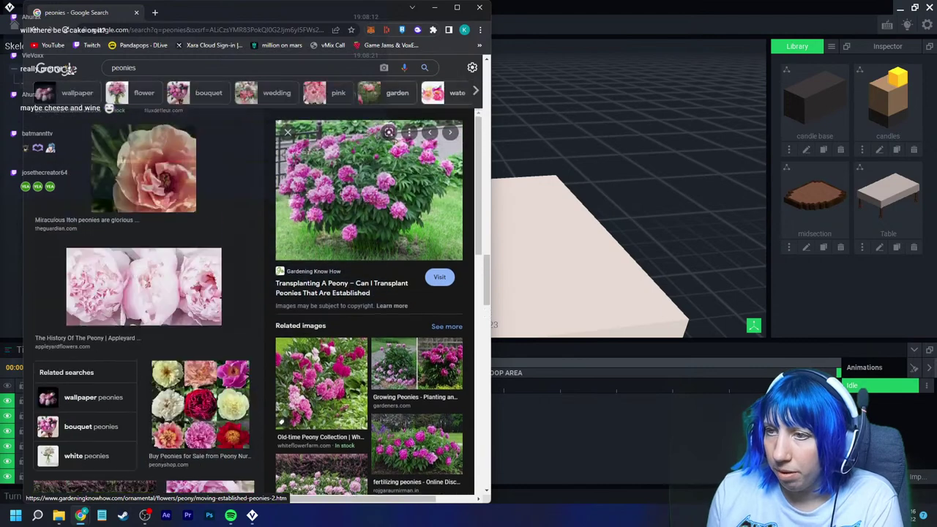
pyautogui.scroll(10, 143, 292)
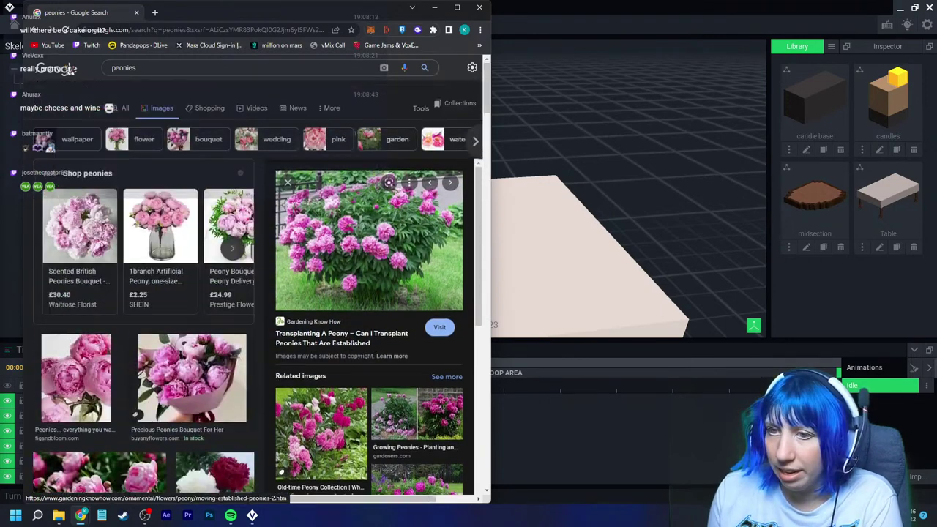
# Step: View the product page of the pink artificial peonies in a glass vase, close it and return to VoxEdit
pyautogui.click(160, 227)
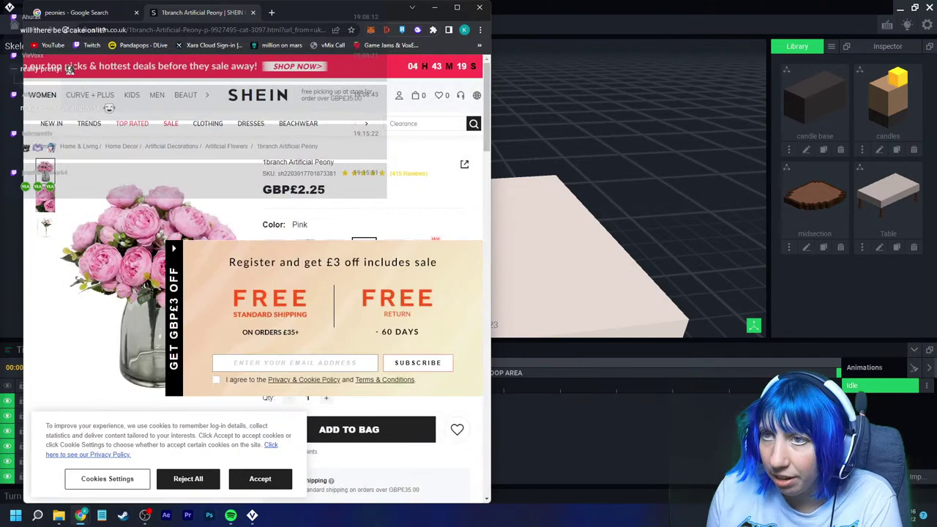
pyautogui.click(252, 12)
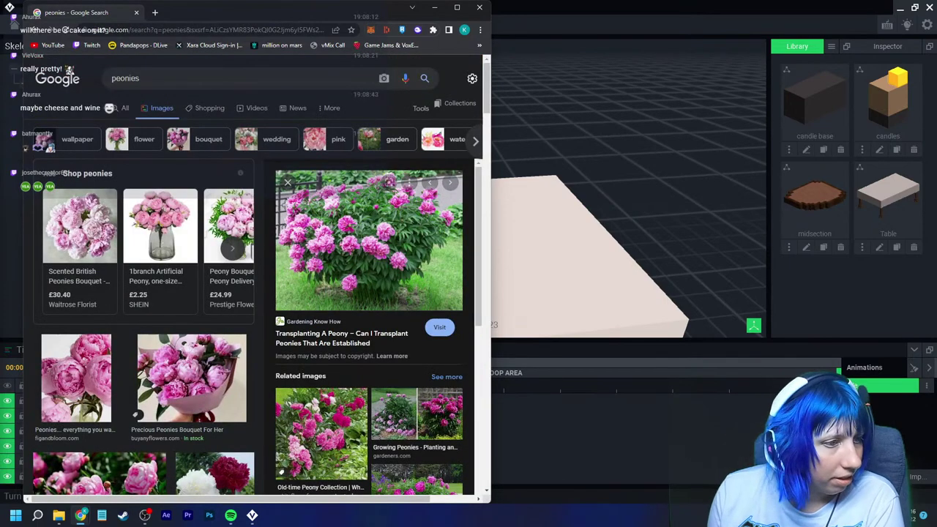
pyautogui.moveTo(252, 13); pyautogui.dragTo(0, 40)
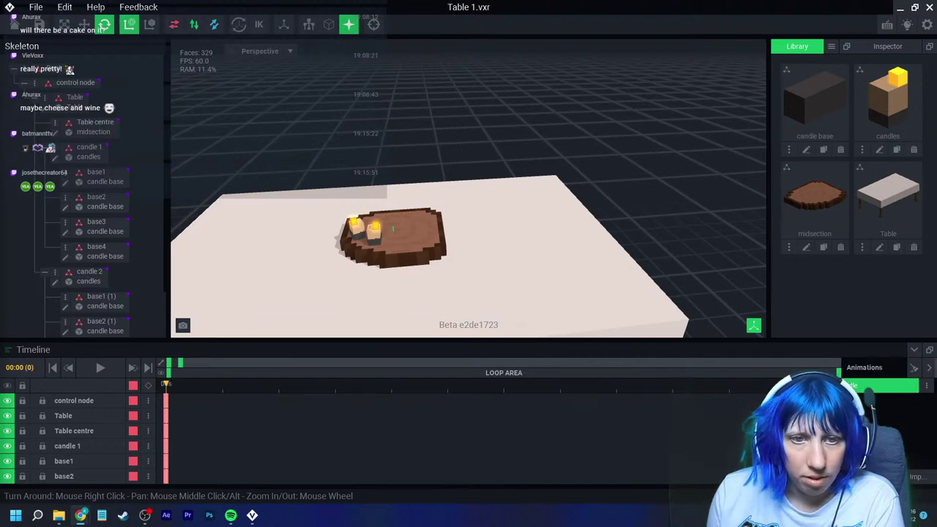
# Step: Create a new VXM model named vase in the library
pyautogui.moveTo(399, 256); pyautogui.dragTo(399, 277, button='right')
pyautogui.scroll(4, 399, 286)
pyautogui.press('Escape')
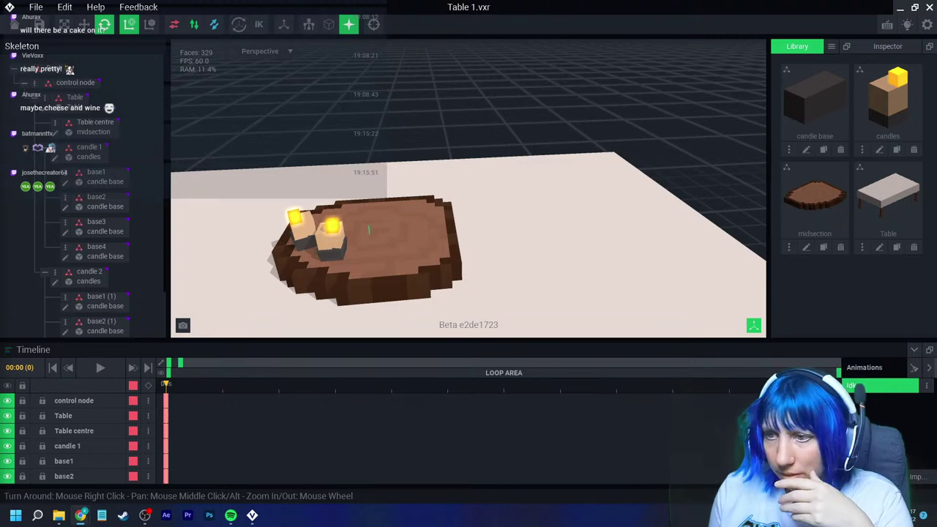
pyautogui.click(831, 46)
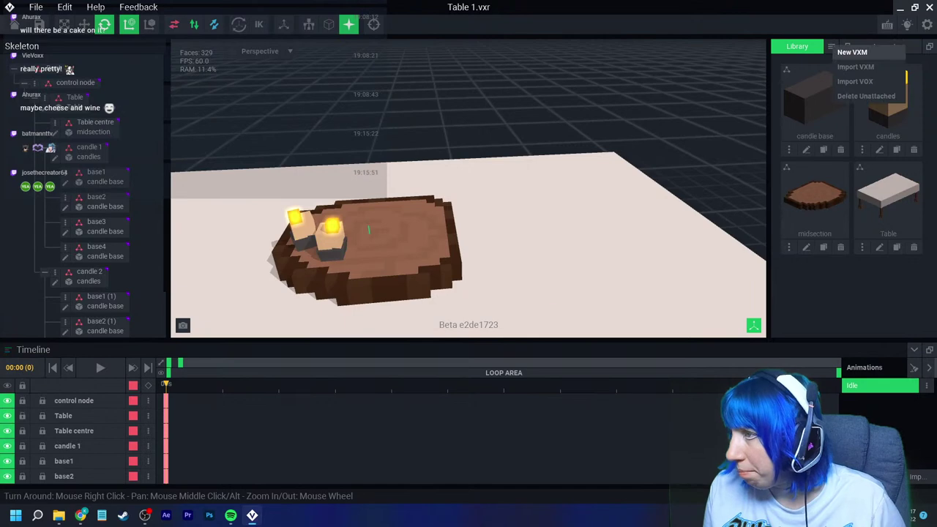
pyautogui.click(852, 52)
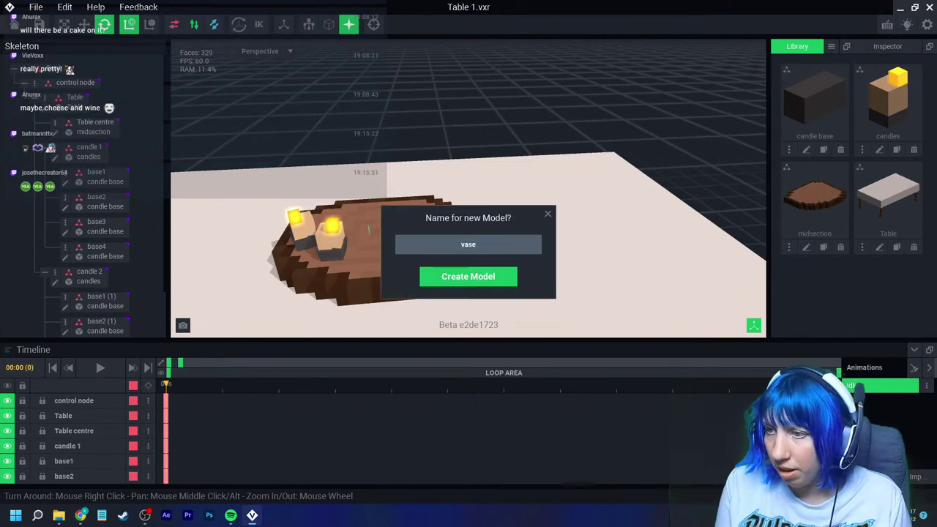
pyautogui.press('Return')
# Step: Load a PNG colour palette from the VE_PAL folder for the vase model
pyautogui.click(914, 287)
pyautogui.click(882, 318)
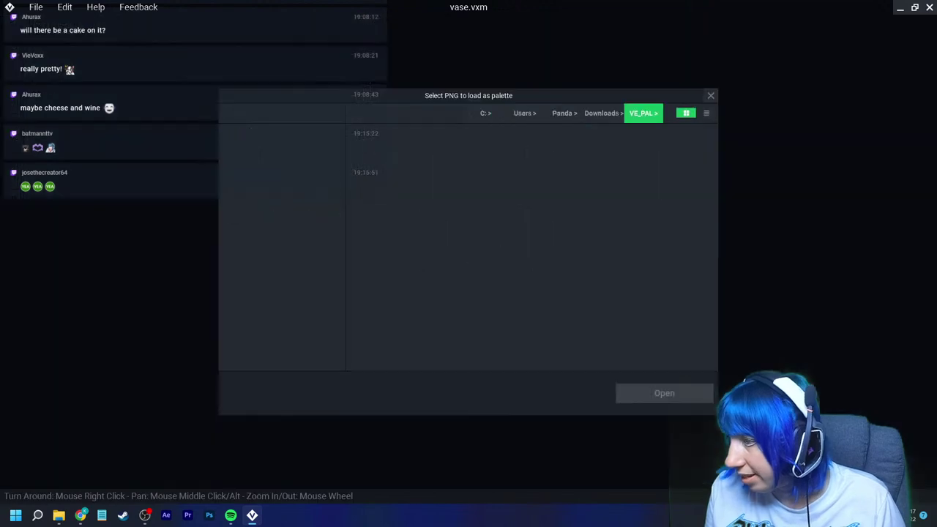
pyautogui.click(664, 393)
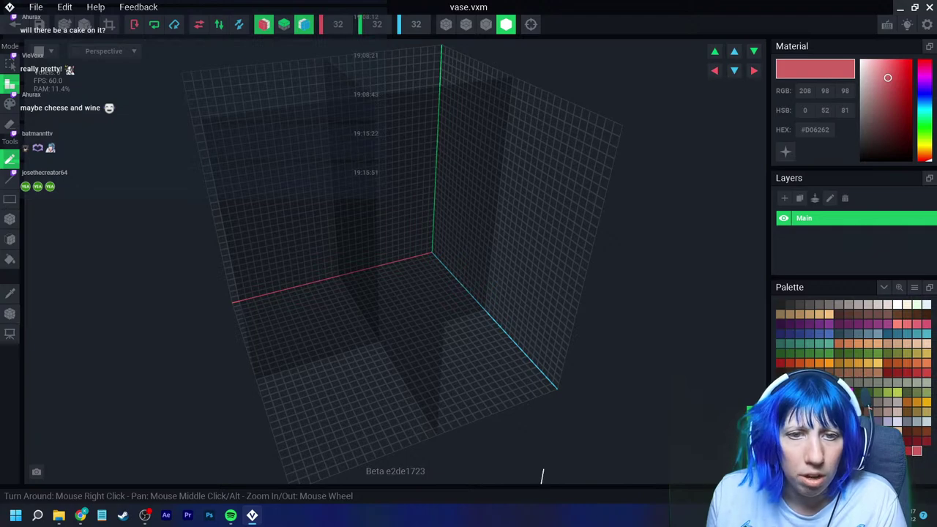
# Step: Build a solid brown (#6F4A20) box in the middle of the grid floor as the vase body
pyautogui.scroll(6, 387, 339)
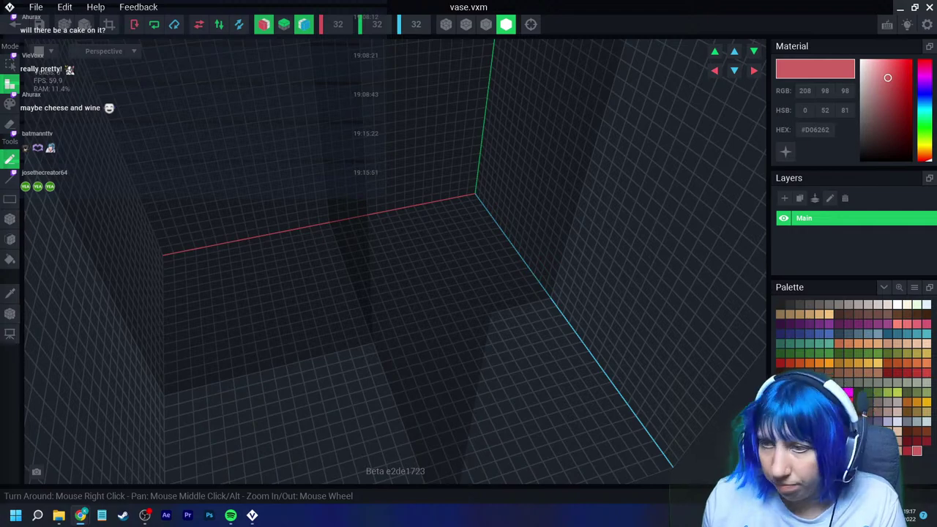
pyautogui.moveTo(376, 316); pyautogui.dragTo(378, 301, button='right')
pyautogui.scroll(2, 378, 301)
pyautogui.moveTo(521, 365); pyautogui.dragTo(542, 329, button='middle')
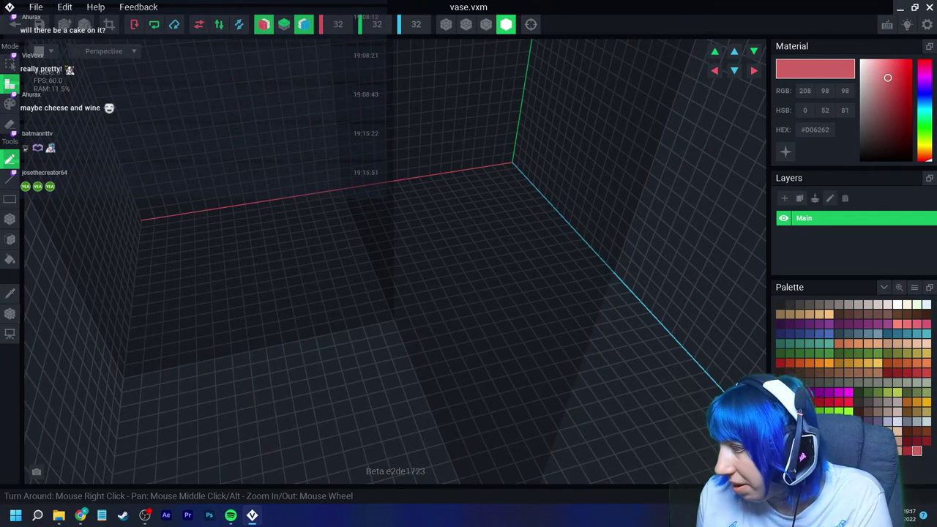
pyautogui.click(916, 411)
pyautogui.click(907, 411)
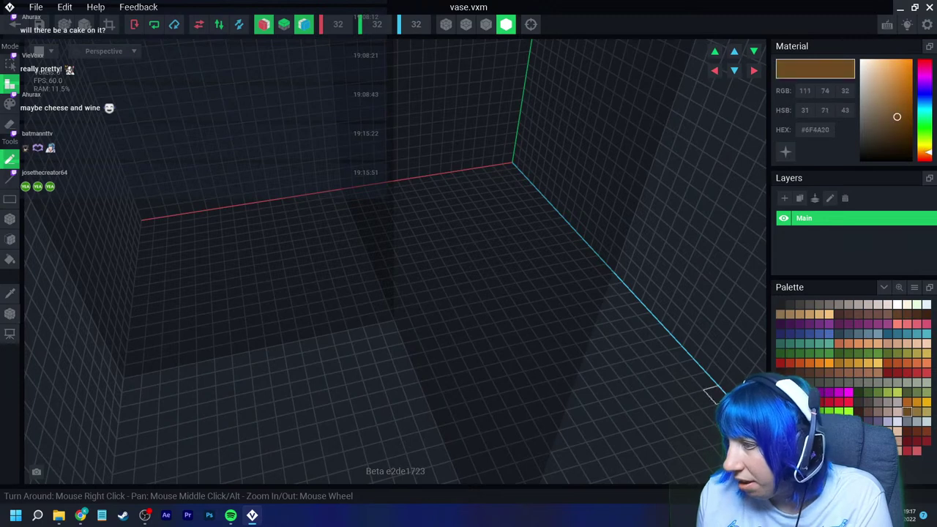
pyautogui.click(10, 218)
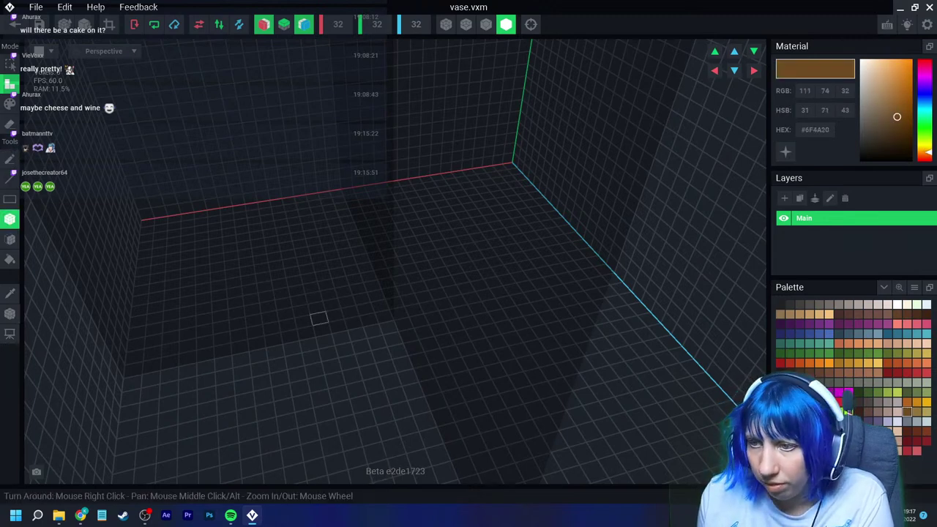
pyautogui.moveTo(387, 329)
pyautogui.mouseDown()
pyautogui.moveTo(365, 359)
pyautogui.moveTo(364, 350)
pyautogui.mouseUp()
pyautogui.moveTo(345, 287); pyautogui.dragTo(415, 299)
pyautogui.moveTo(344, 255); pyautogui.dragTo(397, 289)
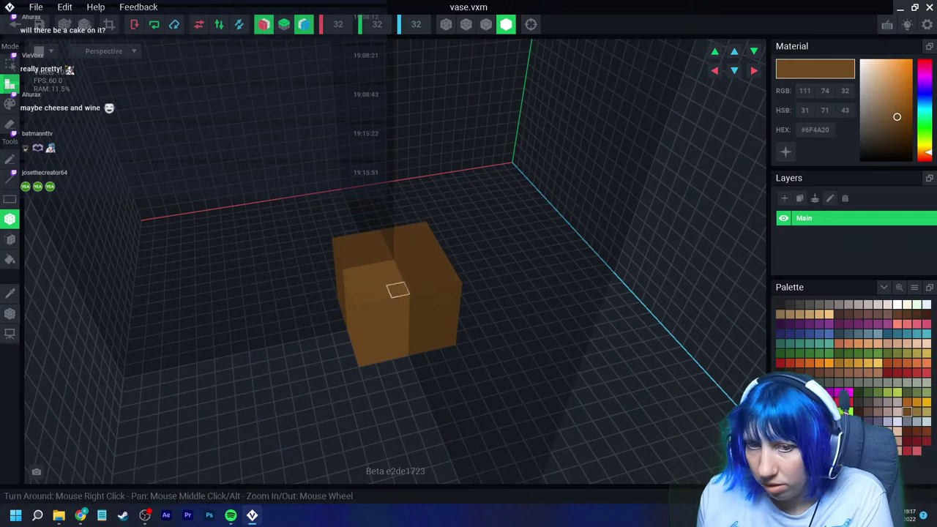
# Step: Add one-voxel-thick rim strips along the top edges of the vase body with the Box tool
pyautogui.moveTo(374, 281); pyautogui.dragTo(424, 284, button='right')
pyautogui.moveTo(425, 285); pyautogui.dragTo(372, 298)
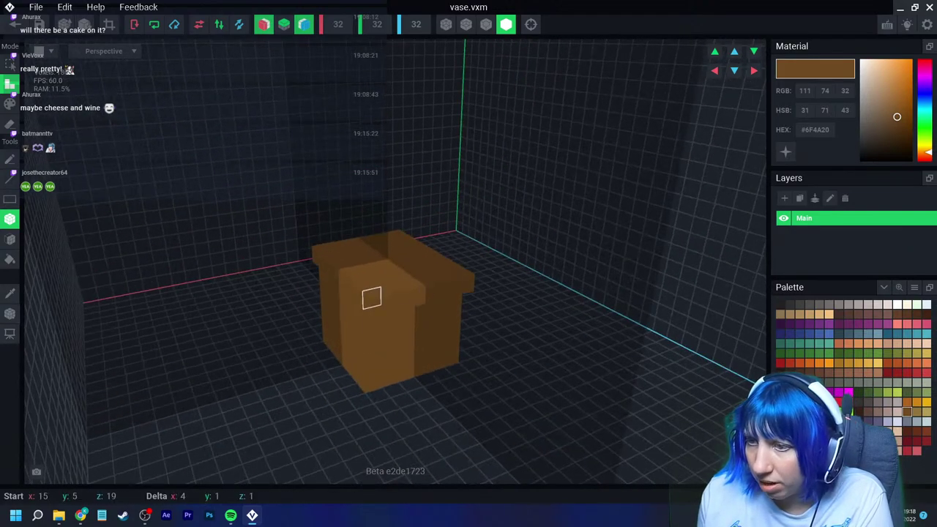
pyautogui.moveTo(371, 297); pyautogui.dragTo(366, 304, button='right')
pyautogui.moveTo(355, 299); pyautogui.dragTo(312, 292)
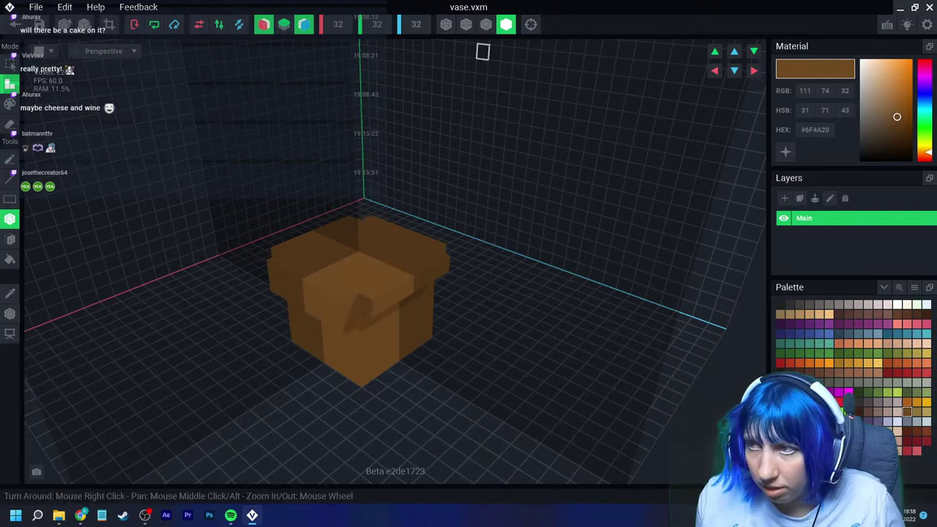
# Step: Turn on voxel edge outlines and rework the last rim strips around the top of the vase
pyautogui.click(486, 24)
pyautogui.hotkey('ctrl', 'z')
pyautogui.moveTo(372, 263); pyautogui.dragTo(251, 291, button='right')
pyautogui.moveTo(250, 291); pyautogui.dragTo(341, 293)
pyautogui.moveTo(340, 293); pyautogui.dragTo(332, 292, button='right')
pyautogui.moveTo(295, 237); pyautogui.dragTo(310, 249, button='right')
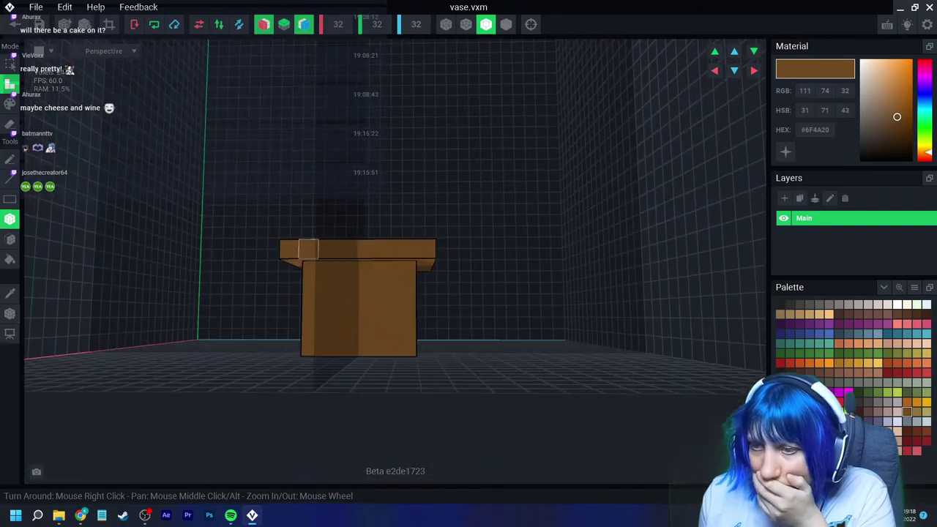
pyautogui.hotkey('ctrl', 'z')
# Step: Hollow out the inside of the vase from its top with a box-shaped erase, leaving thin walls
pyautogui.moveTo(348, 308); pyautogui.dragTo(331, 280, button='right')
pyautogui.moveTo(359, 329); pyautogui.dragTo(86, 205, button='right')
pyautogui.click(9, 125)
pyautogui.moveTo(205, 334)
pyautogui.mouseDown()
pyautogui.moveTo(323, 358)
pyautogui.moveTo(411, 322)
pyautogui.mouseUp()
pyautogui.moveTo(398, 330); pyautogui.dragTo(386, 319, button='right')
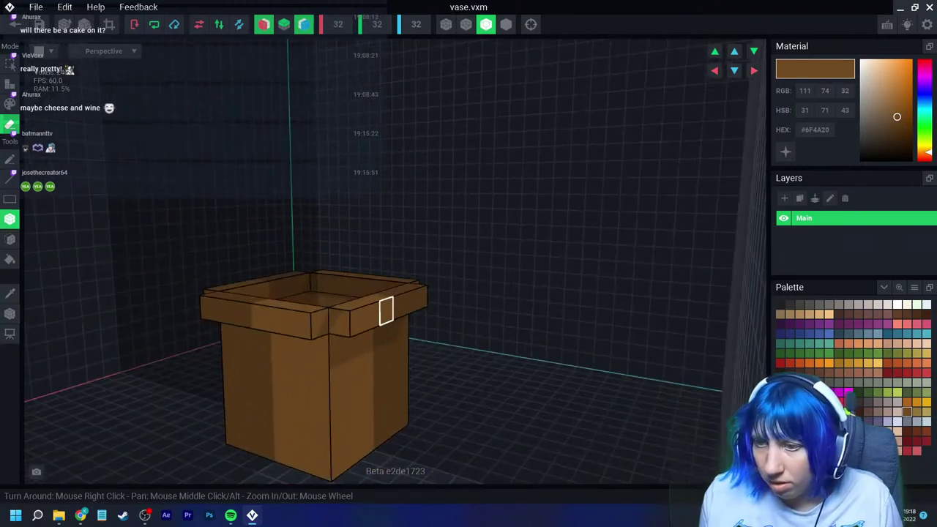
# Step: Turn on X and Z symmetry and add a one-voxel-thick raised panel to each side of the vase body with the Box tool
pyautogui.moveTo(282, 317)
pyautogui.mouseDown(button='right')
pyautogui.moveTo(273, 320)
pyautogui.moveTo(281, 318)
pyautogui.mouseUp(button='right')
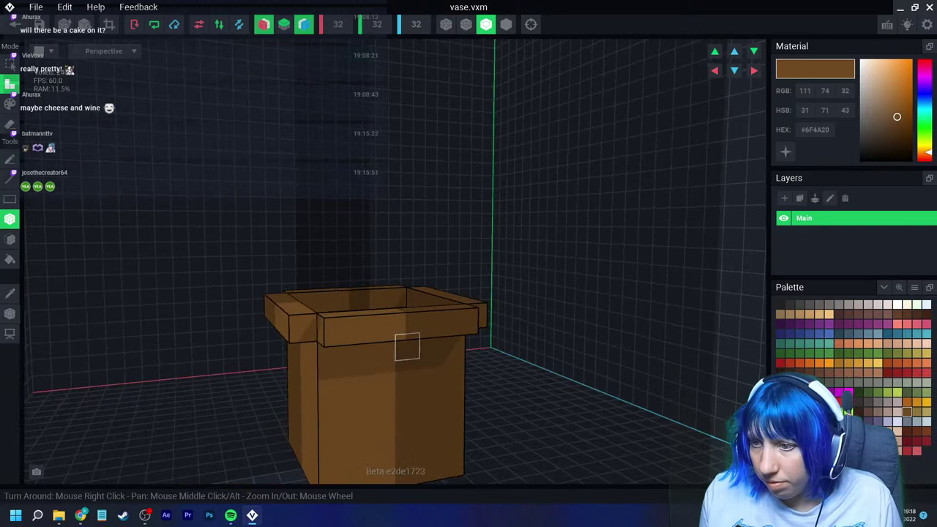
pyautogui.click(403, 333)
pyautogui.moveTo(402, 333); pyautogui.dragTo(334, 378, button='right')
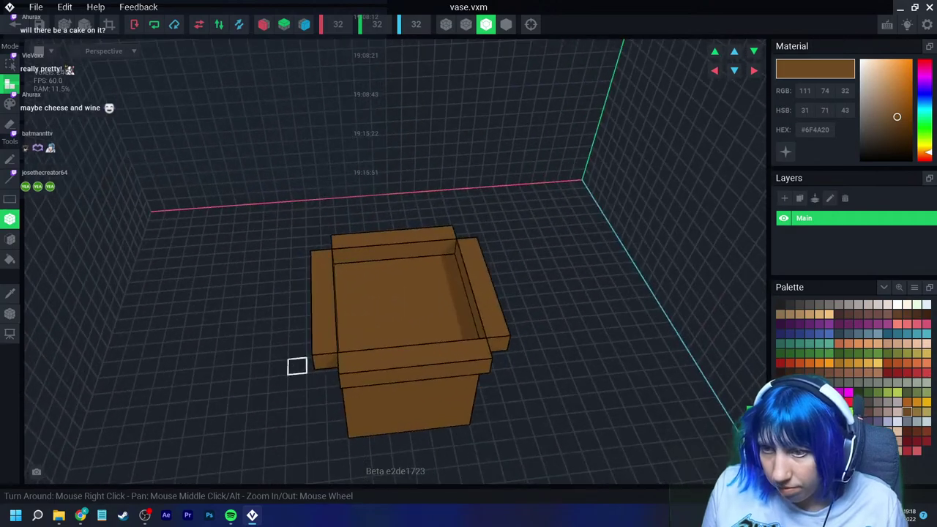
pyautogui.click(9, 238)
pyautogui.moveTo(439, 300); pyautogui.dragTo(448, 379, button='right')
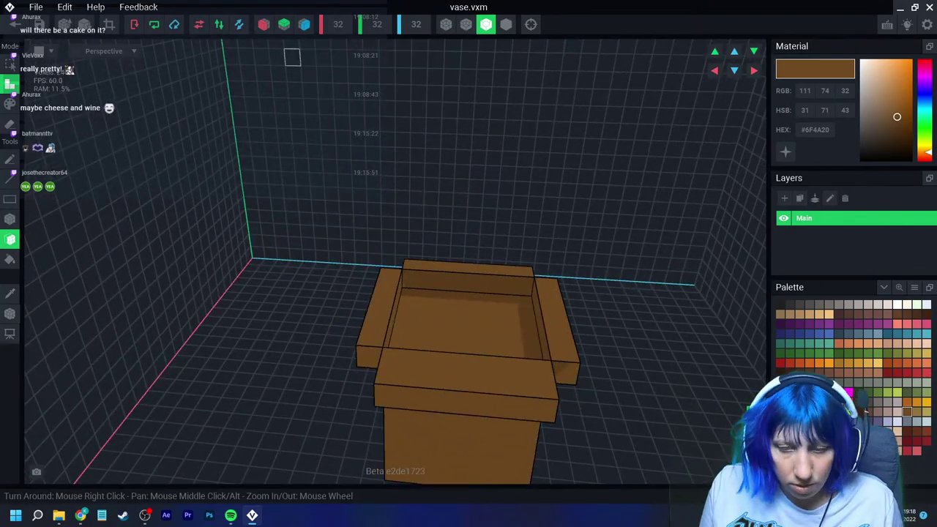
pyautogui.click(263, 24)
pyautogui.click(304, 24)
pyautogui.moveTo(445, 377); pyautogui.dragTo(347, 437, button='right')
pyautogui.moveTo(374, 427); pyautogui.dragTo(368, 361, button='middle')
pyautogui.moveTo(387, 335); pyautogui.dragTo(387, 335, button='right')
pyautogui.moveTo(388, 334); pyautogui.dragTo(368, 227, button='middle')
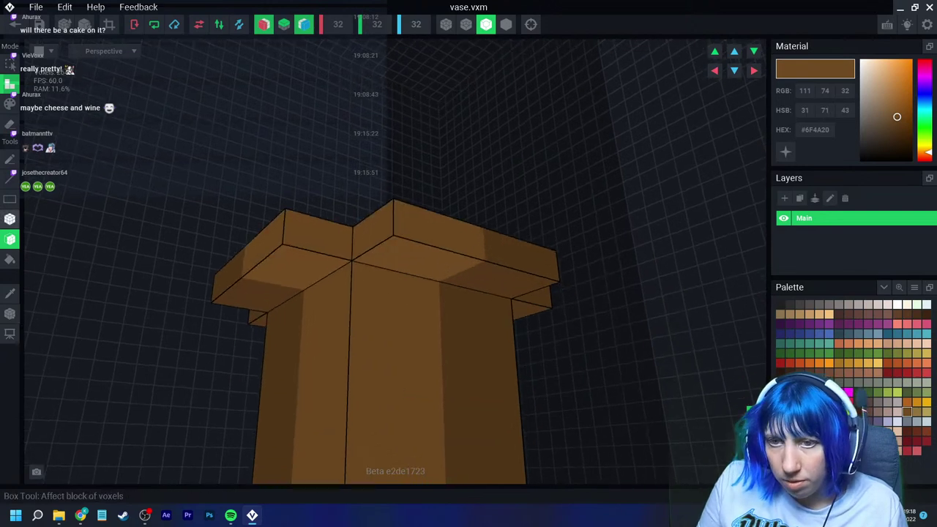
pyautogui.click(10, 219)
pyautogui.moveTo(368, 281); pyautogui.dragTo(396, 279, button='right')
pyautogui.moveTo(341, 282); pyautogui.dragTo(418, 389)
pyautogui.moveTo(418, 389); pyautogui.dragTo(217, 227, button='right')
# Step: Erase the inner row of voxels along the vase's top edges with the Box tool to thin the rim
pyautogui.click(10, 124)
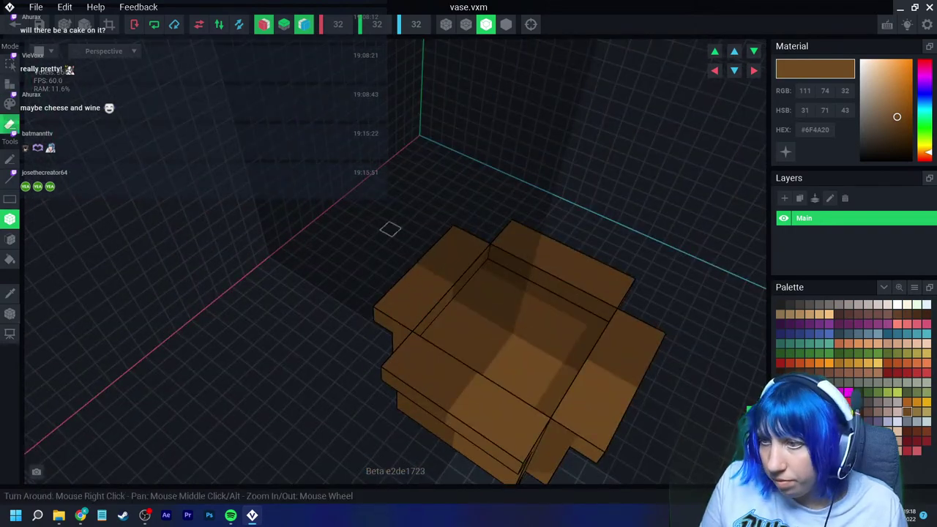
pyautogui.moveTo(483, 257); pyautogui.dragTo(406, 330)
pyautogui.moveTo(512, 249); pyautogui.dragTo(608, 293)
pyautogui.moveTo(443, 396)
pyautogui.mouseDown(button='right')
pyautogui.moveTo(483, 383)
pyautogui.moveTo(436, 403)
pyautogui.moveTo(295, 347)
pyautogui.moveTo(307, 435)
pyautogui.moveTo(280, 426)
pyautogui.moveTo(341, 446)
pyautogui.moveTo(322, 459)
pyautogui.moveTo(378, 345)
pyautogui.moveTo(474, 319)
pyautogui.moveTo(469, 310)
pyautogui.moveTo(522, 312)
pyautogui.moveTo(530, 326)
pyautogui.moveTo(519, 346)
pyautogui.mouseUp(button='right')
# Step: Paint the floor inside the vase dark brown (#54382A) as soil with the Box tool
pyautogui.click(9, 84)
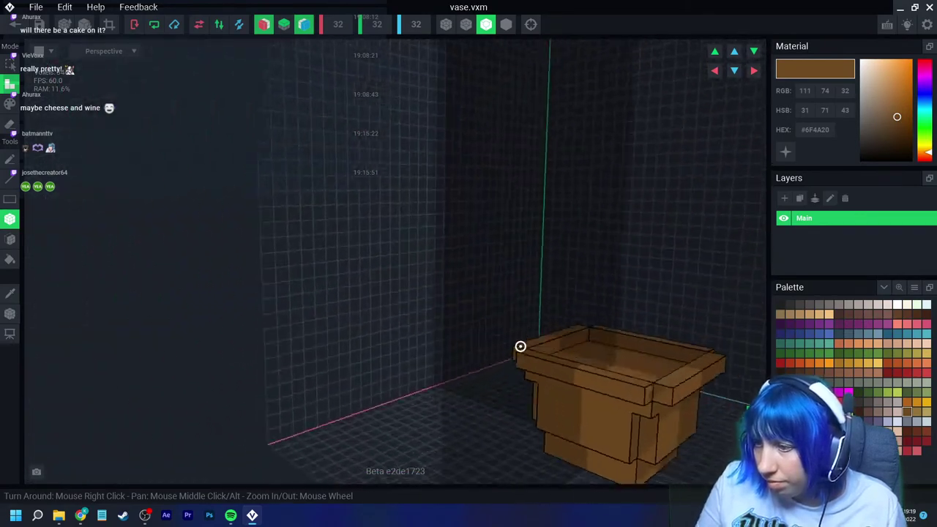
pyautogui.scroll(2, 564, 374)
pyautogui.moveTo(560, 364); pyautogui.dragTo(415, 360, button='right')
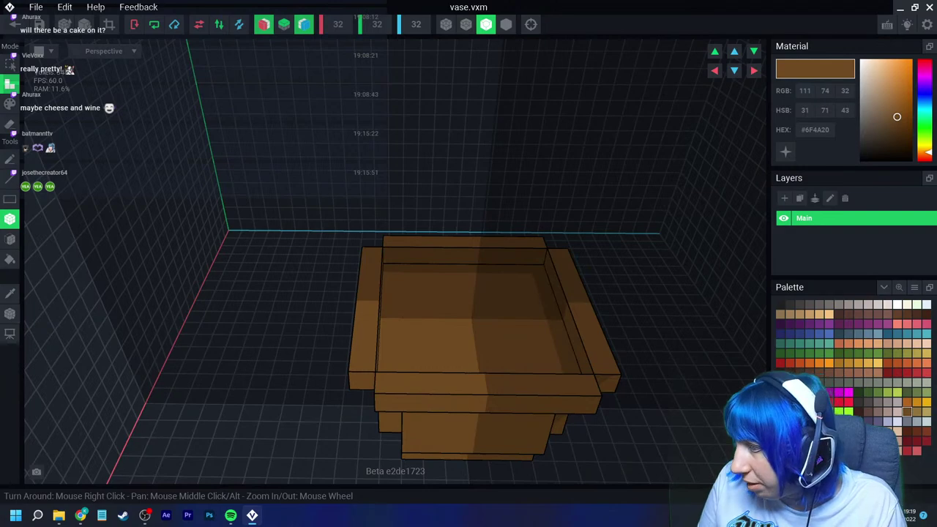
pyautogui.click(809, 372)
pyautogui.click(9, 103)
pyautogui.moveTo(392, 274); pyautogui.dragTo(487, 343)
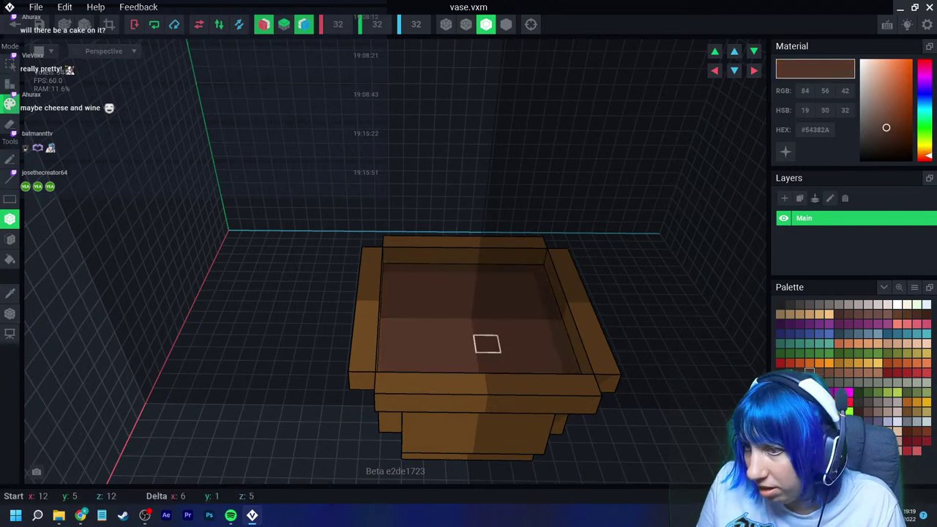
pyautogui.moveTo(416, 403); pyautogui.dragTo(388, 192, button='right')
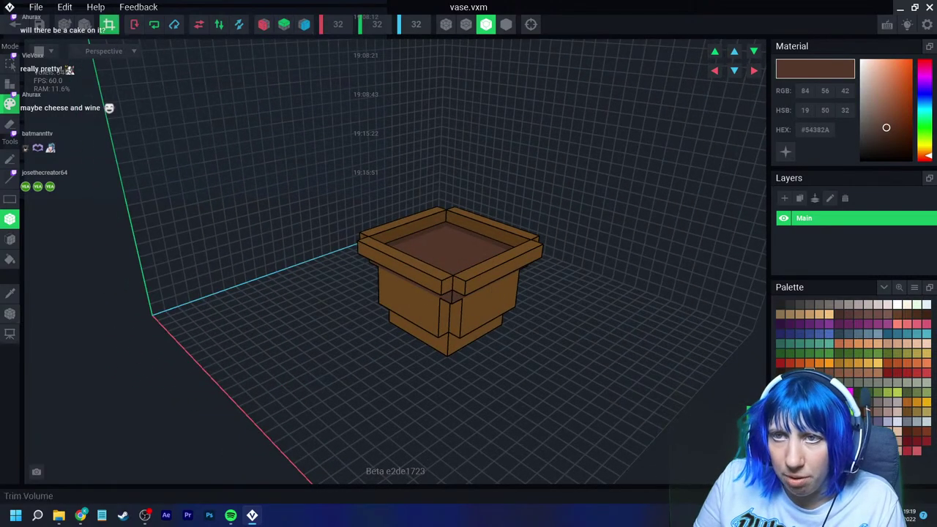
# Step: Trim the volume to fit the vase, save the model and return to the table rig
pyautogui.click(109, 24)
pyautogui.click(10, 313)
pyautogui.scroll(-4, 439, 278)
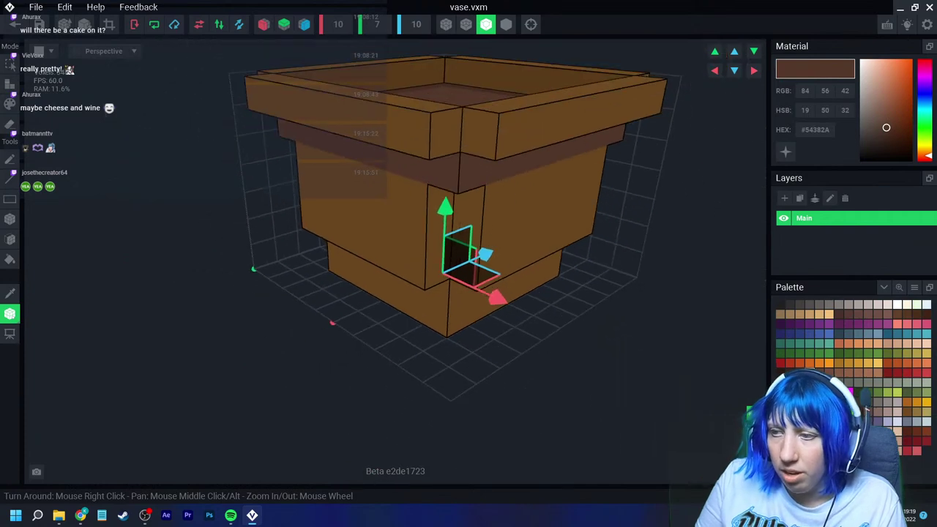
pyautogui.moveTo(440, 278); pyautogui.dragTo(380, 420, button='middle')
pyautogui.click(15, 24)
pyautogui.click(377, 188)
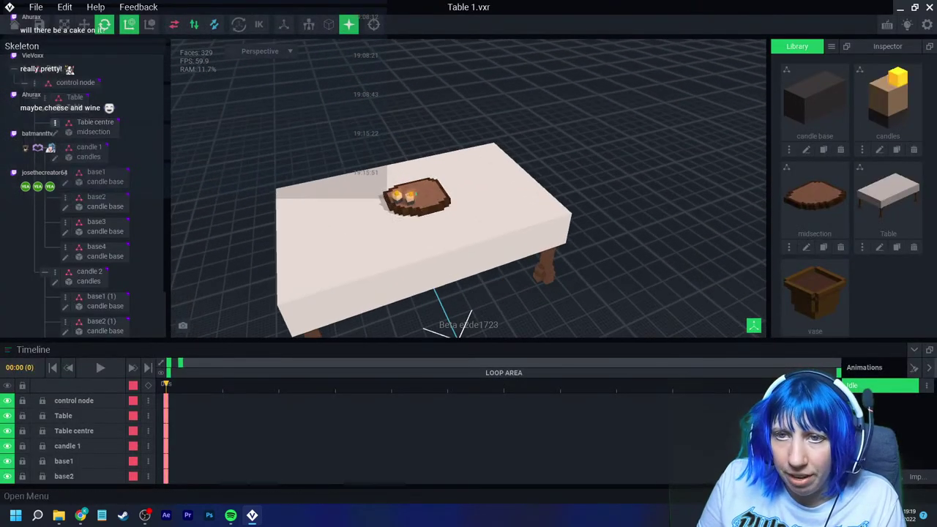
# Step: Create a node named "vase bucket" under the Table centre node and assign the vase model to it
pyautogui.click(45, 147)
pyautogui.click(44, 172)
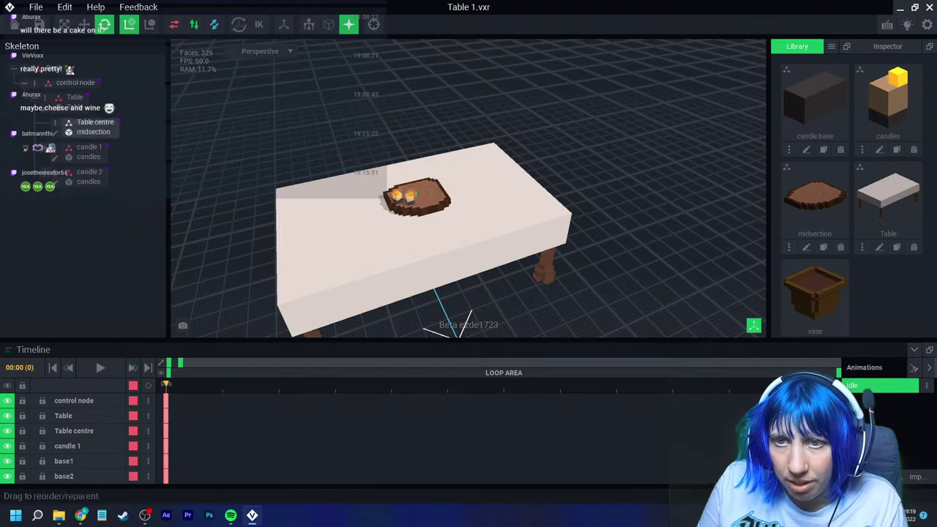
pyautogui.click(46, 98)
pyautogui.click(91, 122)
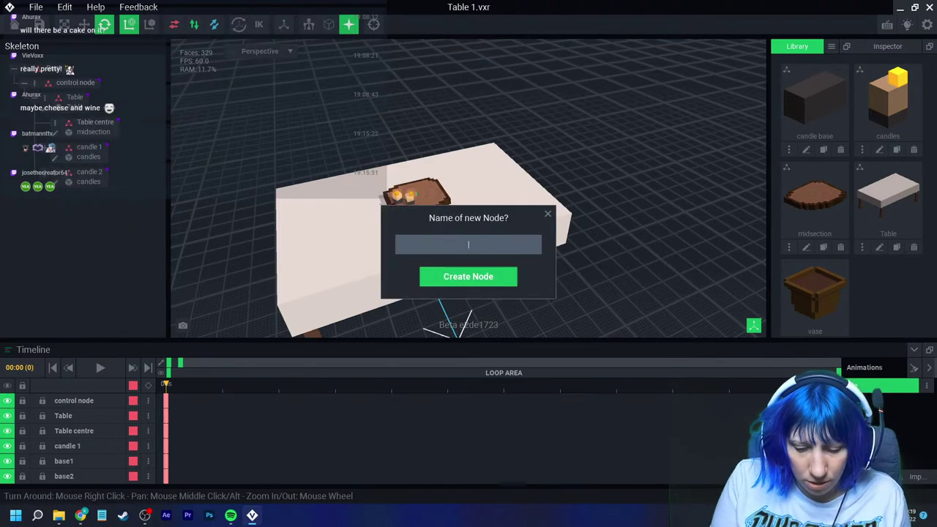
pyautogui.write('vase bucket')
pyautogui.press('Return')
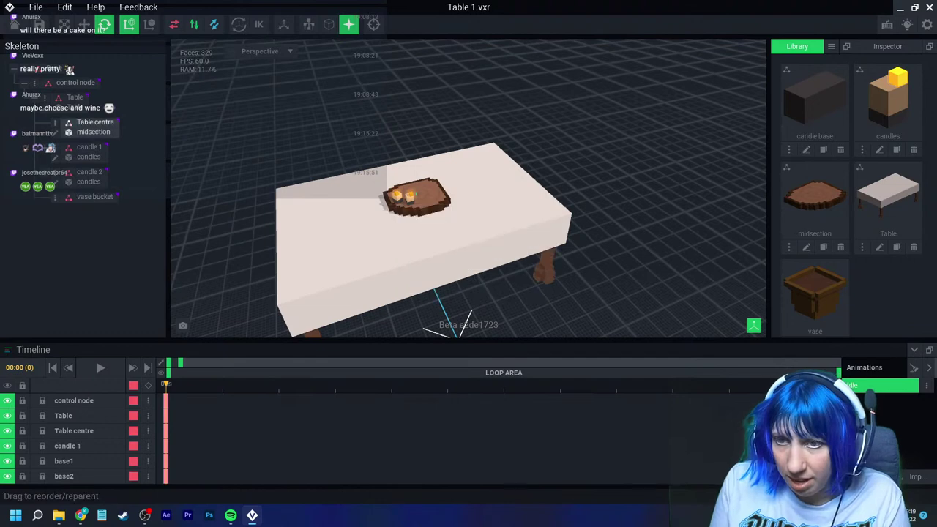
pyautogui.moveTo(814, 293); pyautogui.dragTo(95, 199)
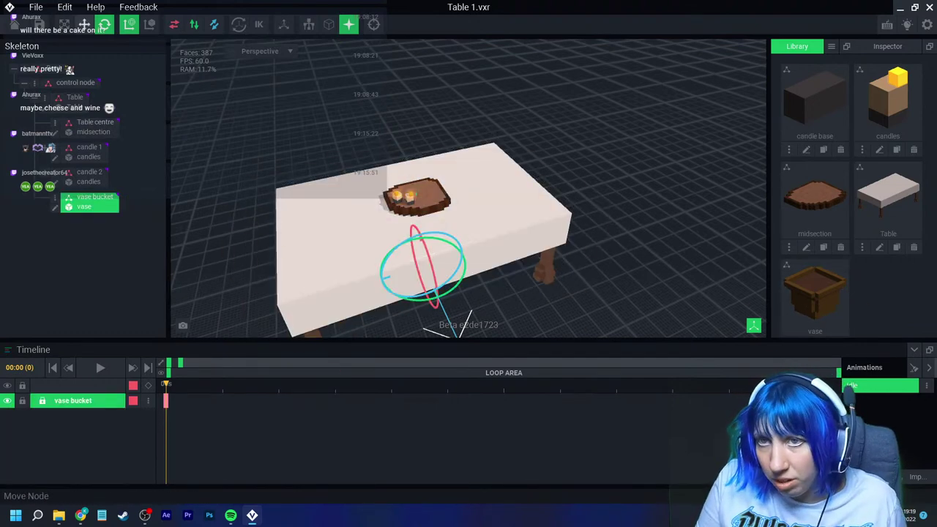
# Step: Move the vase bucket node up through the table and onto the wooden slab behind the two candles
pyautogui.click(85, 25)
pyautogui.moveTo(420, 233); pyautogui.dragTo(412, 151)
pyautogui.scroll(3, 468, 220)
pyautogui.moveTo(468, 270)
pyautogui.mouseDown(button='right')
pyautogui.moveTo(476, 234)
pyautogui.moveTo(471, 284)
pyautogui.moveTo(481, 284)
pyautogui.mouseUp(button='right')
pyautogui.scroll(2, 471, 284)
pyautogui.moveTo(480, 284); pyautogui.dragTo(500, 278, button='middle')
pyautogui.moveTo(337, 167)
pyautogui.mouseDown()
pyautogui.moveTo(335, 159)
pyautogui.moveTo(339, 174)
pyautogui.mouseUp()
pyautogui.scroll(2, 342, 183)
pyautogui.moveTo(347, 186); pyautogui.dragTo(370, 267, button='right')
pyautogui.moveTo(373, 259); pyautogui.dragTo(386, 253)
pyautogui.press('Escape')
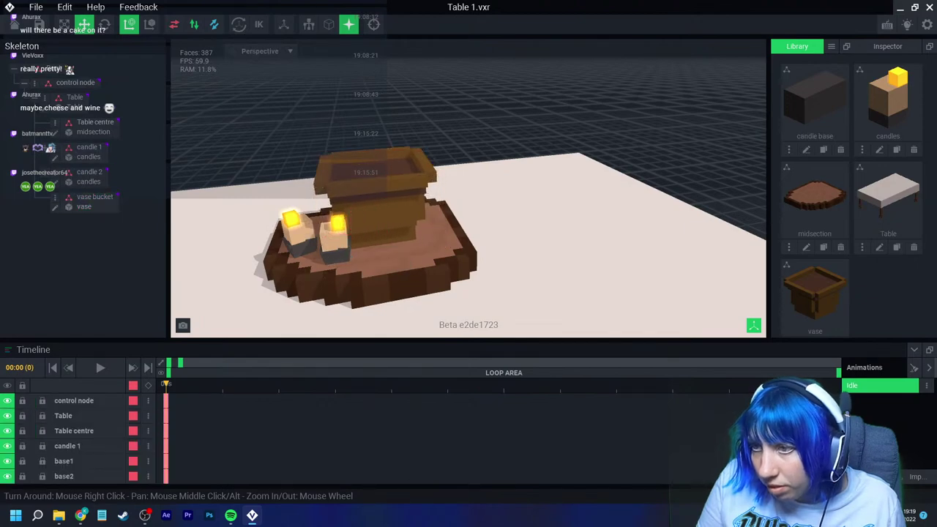
# Step: Open the vase model for editing and choose the light grey #ABA29E with the bucket fill tool
pyautogui.scroll(-3, 396, 224)
pyautogui.moveTo(395, 224); pyautogui.dragTo(395, 224, button='right')
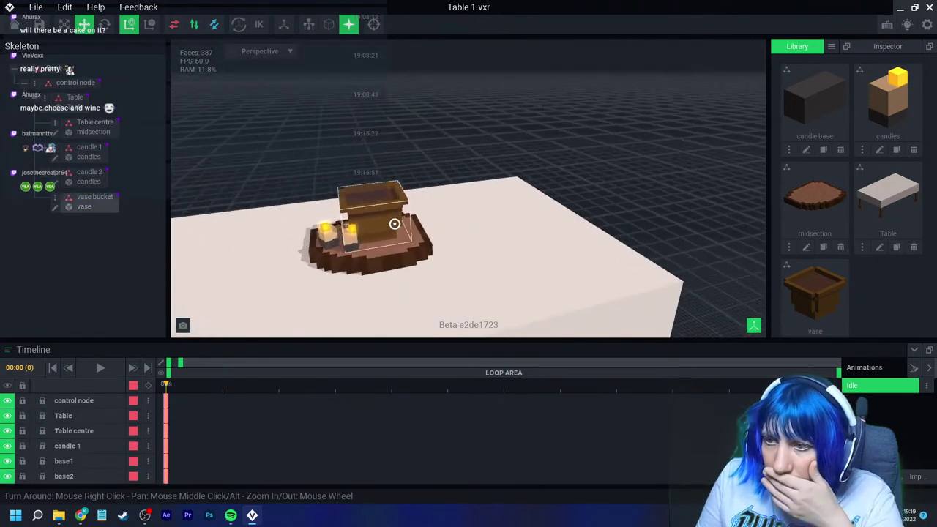
pyautogui.click(89, 197)
pyautogui.click(55, 207)
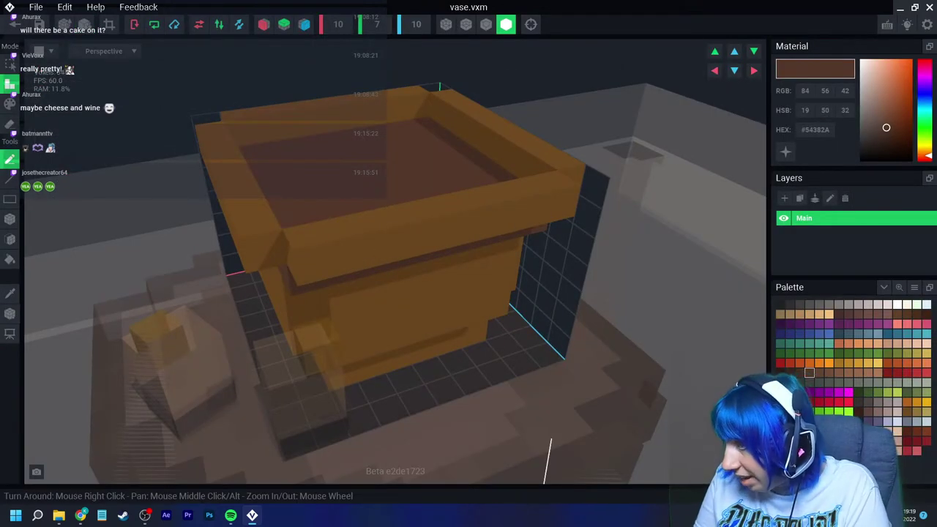
pyautogui.click(858, 305)
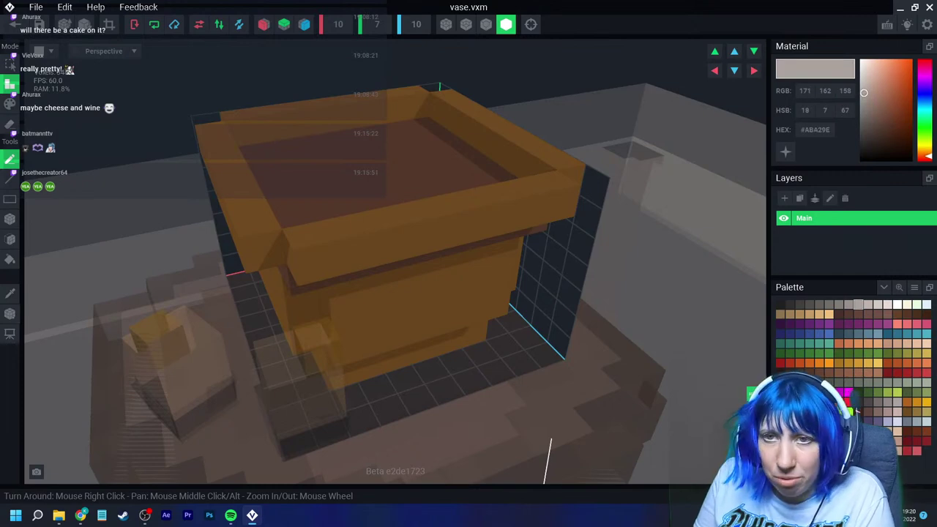
pyautogui.click(10, 259)
pyautogui.click(344, 273)
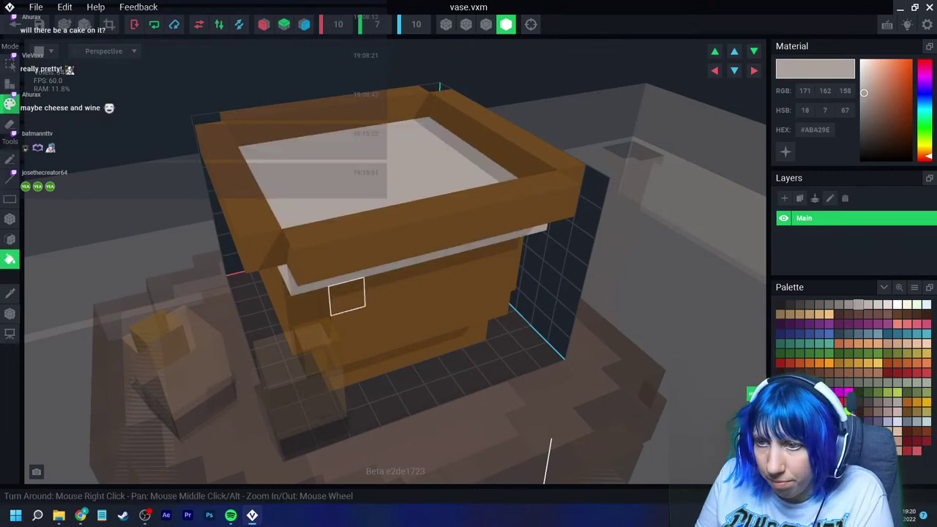
pyautogui.click(352, 323)
pyautogui.moveTo(350, 321); pyautogui.dragTo(364, 242, button='right')
pyautogui.click(364, 236)
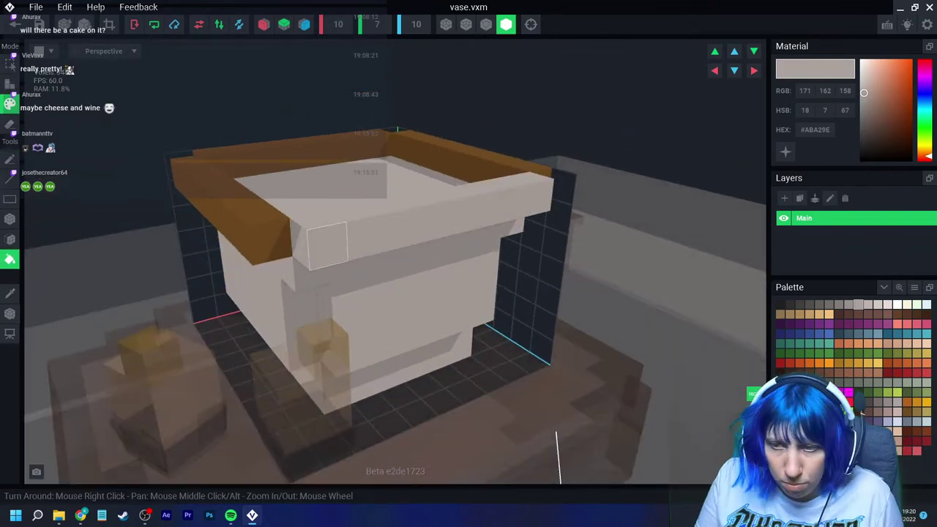
pyautogui.hotkey('ctrl', 'z')
pyautogui.hotkey('ctrl', 'z')
pyautogui.hotkey('ctrl', 'z')
# Step: Fill the vase body and the near rim strips with light grey #ABA29E, leaving the soil layer brown
pyautogui.click(378, 286)
pyautogui.moveTo(378, 286); pyautogui.dragTo(358, 248, button='right')
pyautogui.click(358, 248)
pyautogui.moveTo(253, 266); pyautogui.dragTo(289, 261, button='right')
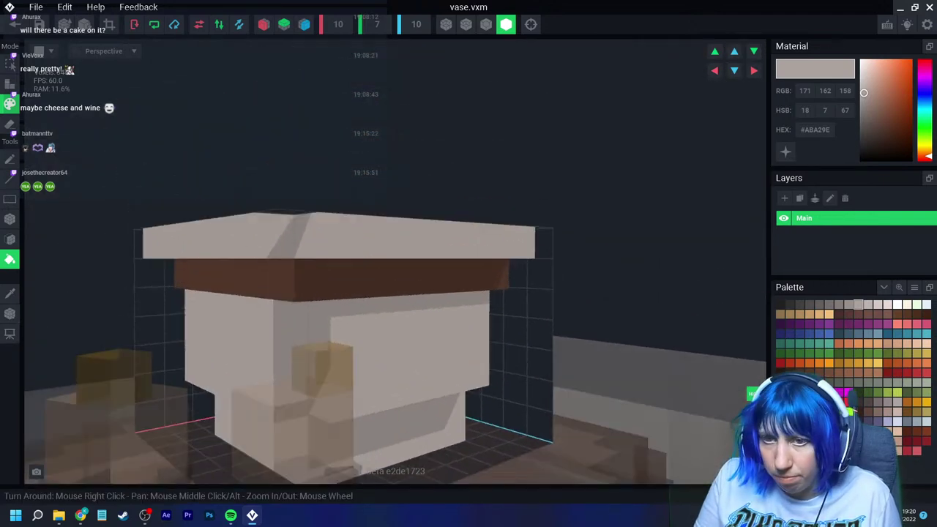
# Step: Paint the exposed soil band around the vase, just below the rim, light grey #ABA29E with the Box tool
pyautogui.press('e')
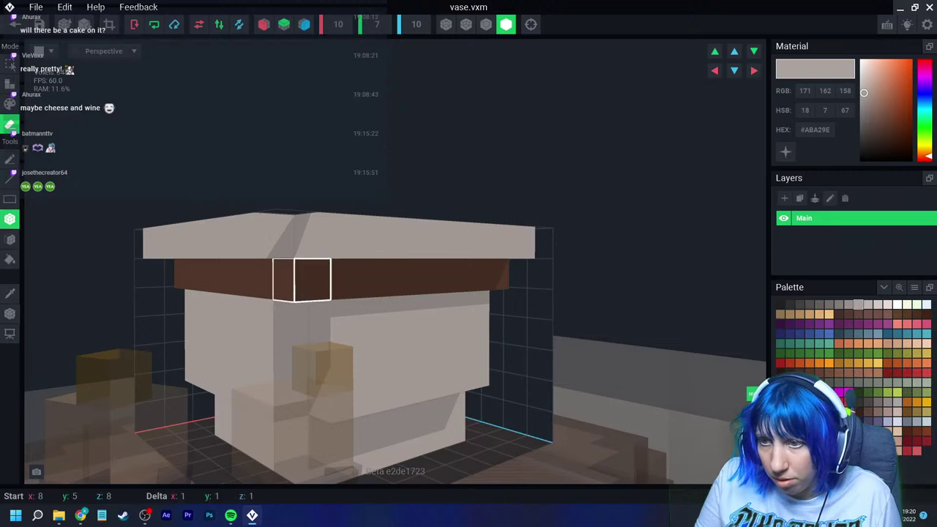
pyautogui.click(10, 84)
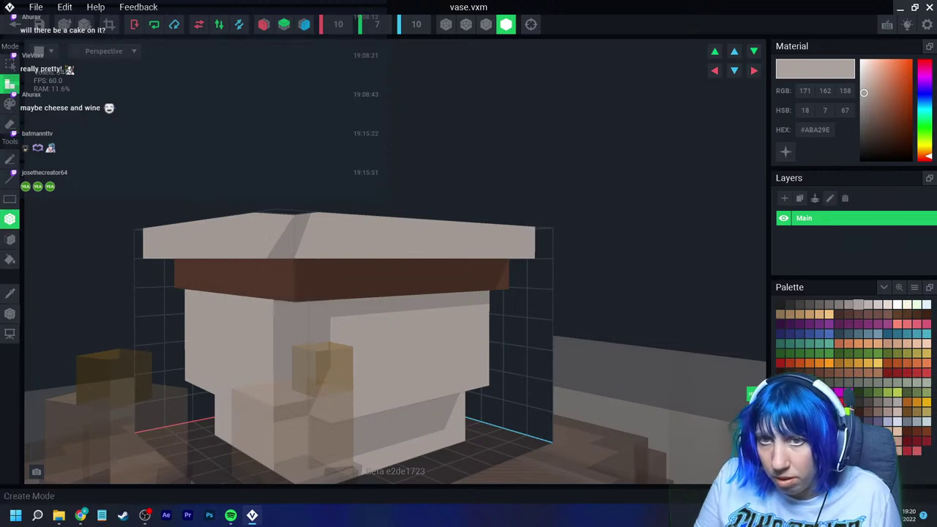
pyautogui.moveTo(310, 282)
pyautogui.mouseDown(button='right')
pyautogui.moveTo(309, 300)
pyautogui.moveTo(277, 317)
pyautogui.mouseUp(button='right')
pyautogui.moveTo(81, 276); pyautogui.dragTo(41, 276)
pyautogui.moveTo(369, 319); pyautogui.dragTo(295, 286, button='right')
pyautogui.moveTo(294, 285); pyautogui.dragTo(488, 285)
pyautogui.moveTo(488, 285); pyautogui.dragTo(497, 286, button='right')
pyautogui.moveTo(498, 286); pyautogui.dragTo(707, 285)
pyautogui.moveTo(707, 285); pyautogui.dragTo(515, 376, button='right')
pyautogui.moveTo(425, 305); pyautogui.dragTo(429, 318, button='right')
pyautogui.moveTo(448, 311); pyautogui.dragTo(615, 293)
pyautogui.moveTo(615, 293); pyautogui.dragTo(592, 331, button='right')
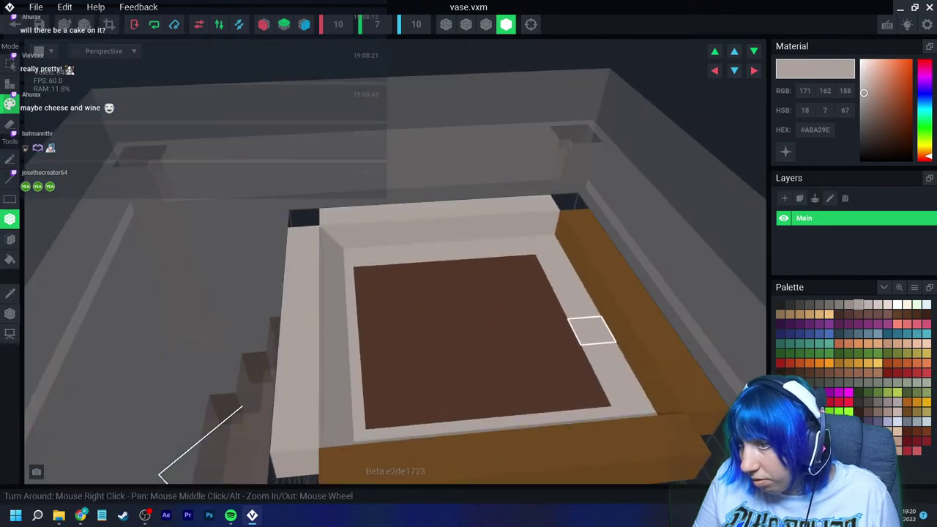
# Step: Paint the two remaining brown rim strips light grey #ABA29E with the Box tool
pyautogui.scroll(-2, 590, 316)
pyautogui.moveTo(581, 236); pyautogui.dragTo(657, 395)
pyautogui.moveTo(656, 426); pyautogui.dragTo(399, 432)
pyautogui.moveTo(399, 432); pyautogui.dragTo(481, 315, button='right')
pyautogui.scroll(-2, 446, 330)
pyautogui.moveTo(418, 343); pyautogui.dragTo(469, 293, button='right')
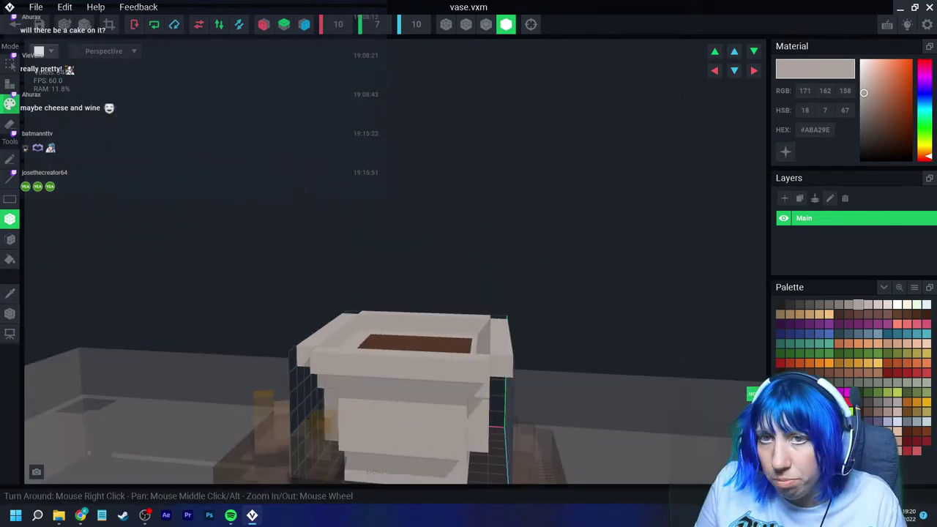
# Step: Save the recoloured vase and return to the table scene to check it on the centrepiece
pyautogui.click(15, 25)
pyautogui.click(366, 188)
pyautogui.moveTo(512, 242); pyautogui.dragTo(469, 220, button='right')
pyautogui.scroll(2, 469, 189)
pyautogui.moveTo(497, 102); pyautogui.dragTo(458, 152, button='middle')
pyautogui.click(465, 143)
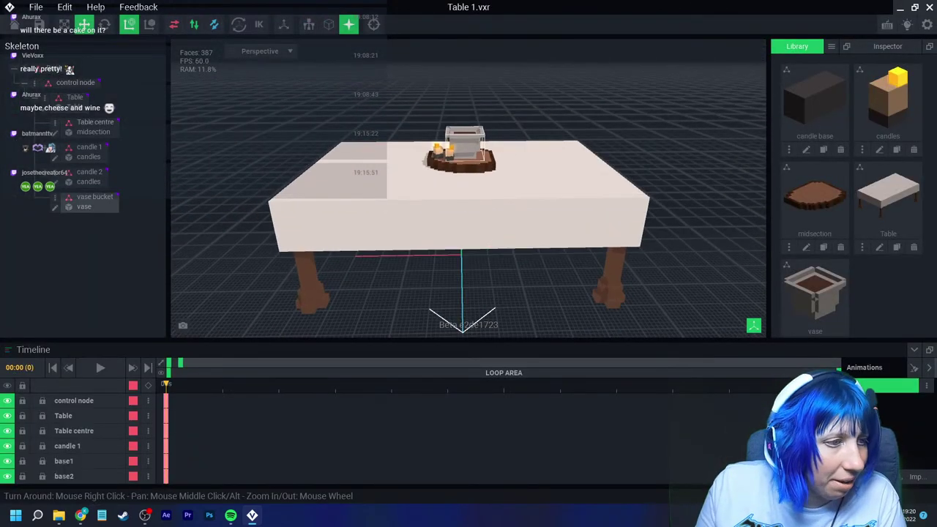
pyautogui.scroll(3, 448, 145)
pyautogui.moveTo(448, 145); pyautogui.dragTo(454, 192, button='right')
# Step: Reopen the vase model and erase all of its voxels, including the body, soil and every rim strip
pyautogui.click(475, 157)
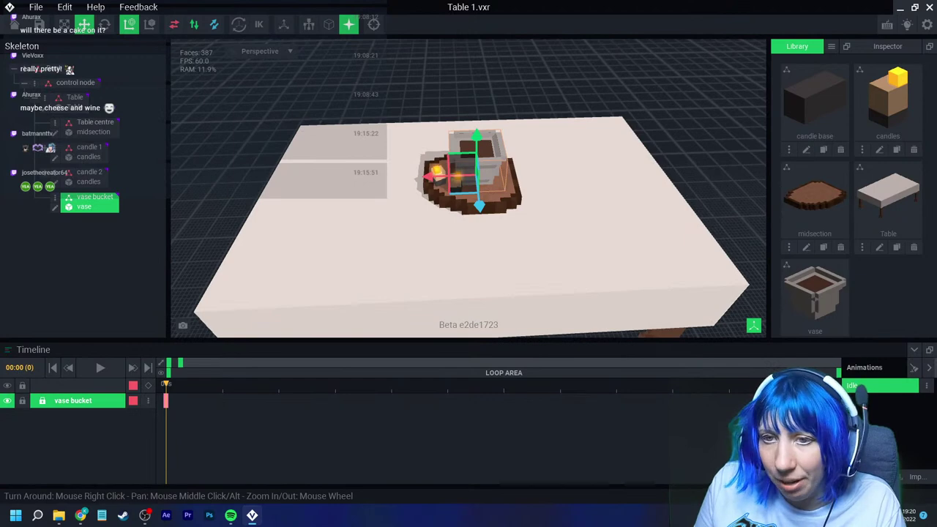
pyautogui.click(55, 207)
pyautogui.click(10, 259)
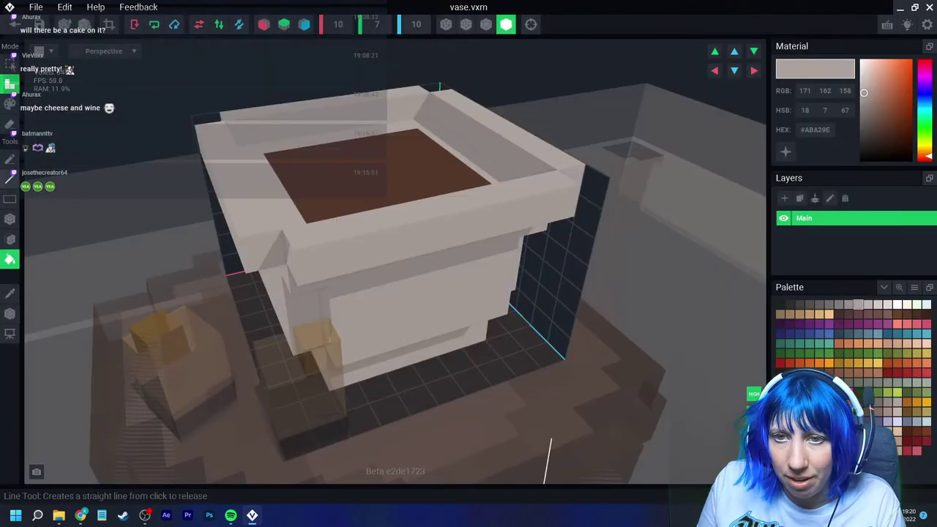
pyautogui.click(9, 123)
pyautogui.click(366, 224)
pyautogui.click(363, 183)
pyautogui.click(259, 222)
pyautogui.click(344, 268)
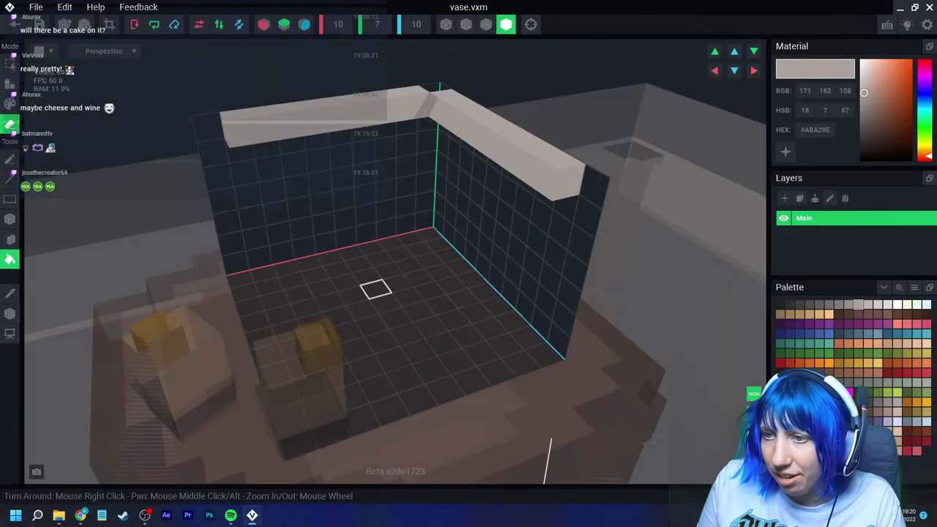
pyautogui.click(322, 128)
pyautogui.click(490, 143)
# Step: Set the volume's Y height to 8 voxels and turn on X and Z symmetry in create mode
pyautogui.click(10, 83)
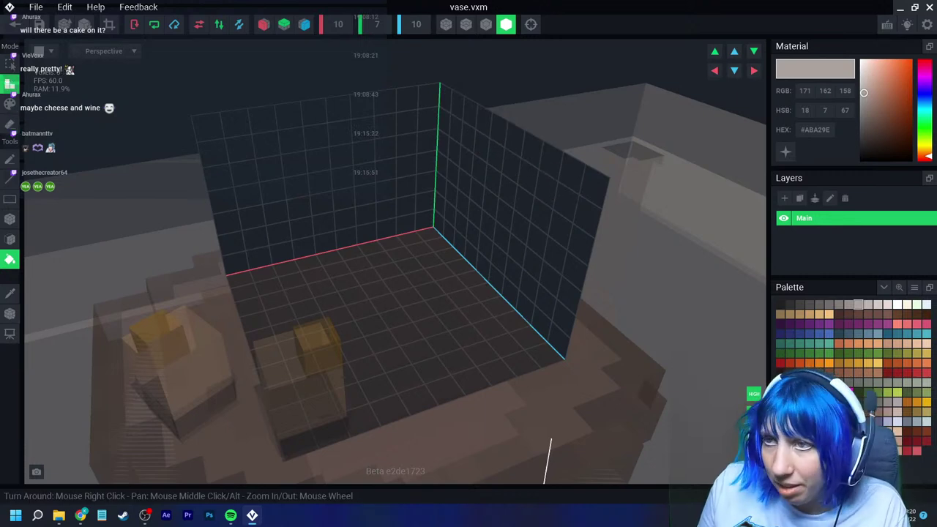
pyautogui.click(377, 24)
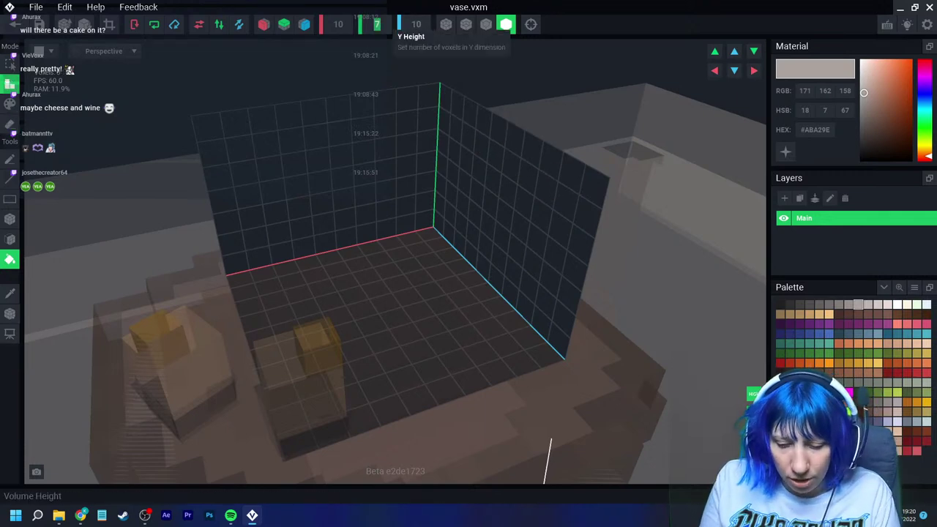
pyautogui.press('Return')
pyautogui.moveTo(459, 252); pyautogui.dragTo(419, 374, button='right')
pyautogui.click(263, 24)
pyautogui.click(304, 24)
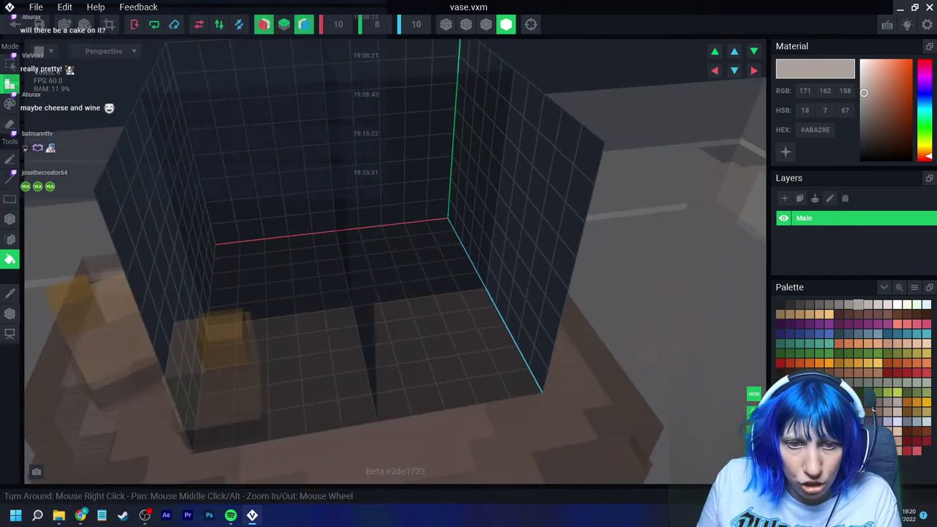
pyautogui.moveTo(403, 330); pyautogui.dragTo(428, 365, button='right')
pyautogui.moveTo(432, 317); pyautogui.dragTo(416, 276, button='right')
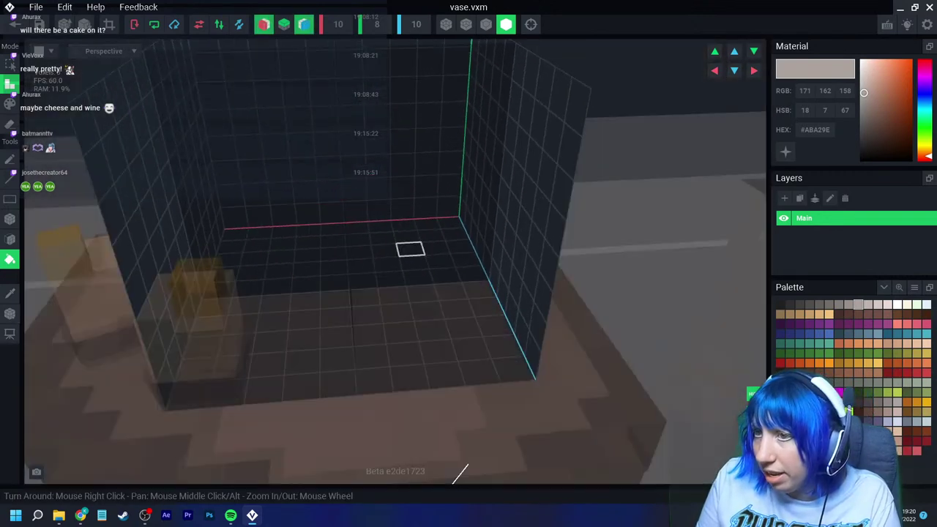
# Step: Set the volume's Y height to 9 voxels
pyautogui.click(377, 24)
pyautogui.write('9')
pyautogui.press('Return')
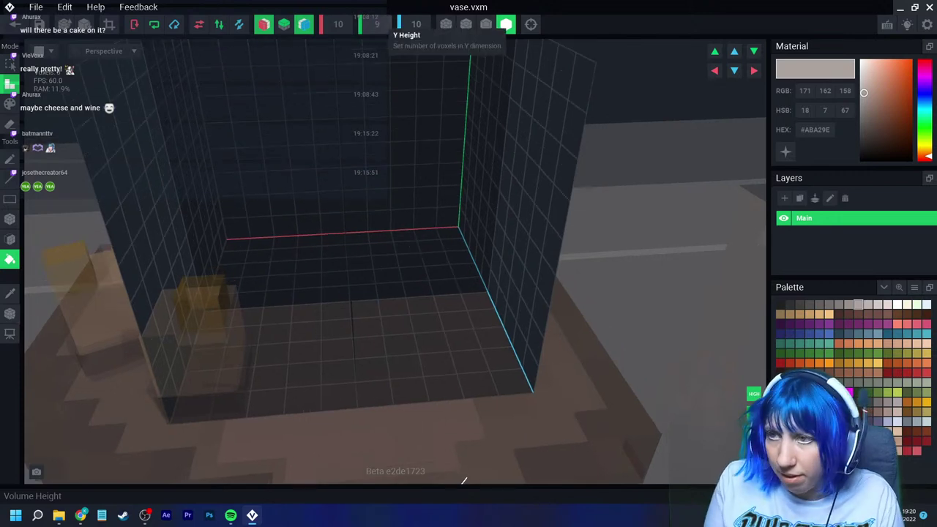
# Step: Turn off Z symmetry for the vase volume so that only X symmetry is active
pyautogui.moveTo(381, 234); pyautogui.dragTo(382, 322, button='middle')
pyautogui.scroll(-2, 383, 322)
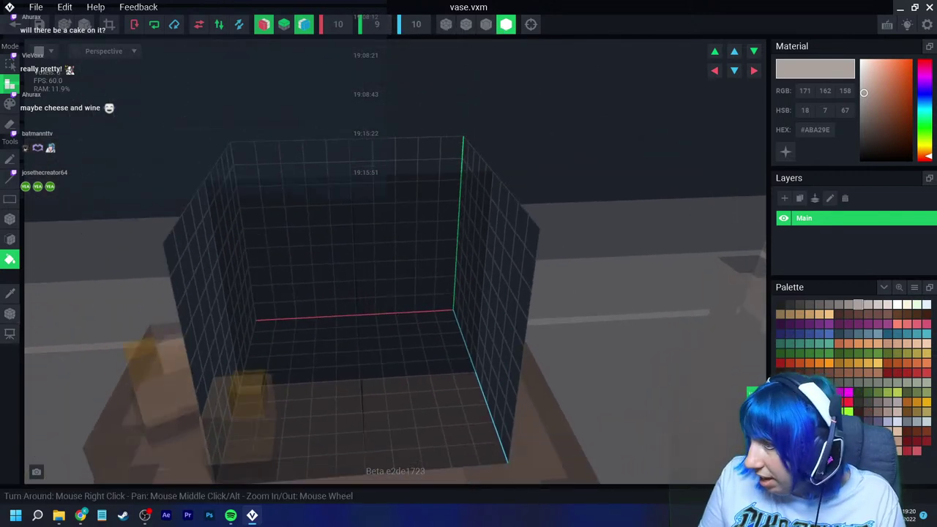
pyautogui.scroll(1, 392, 355)
pyautogui.click(264, 24)
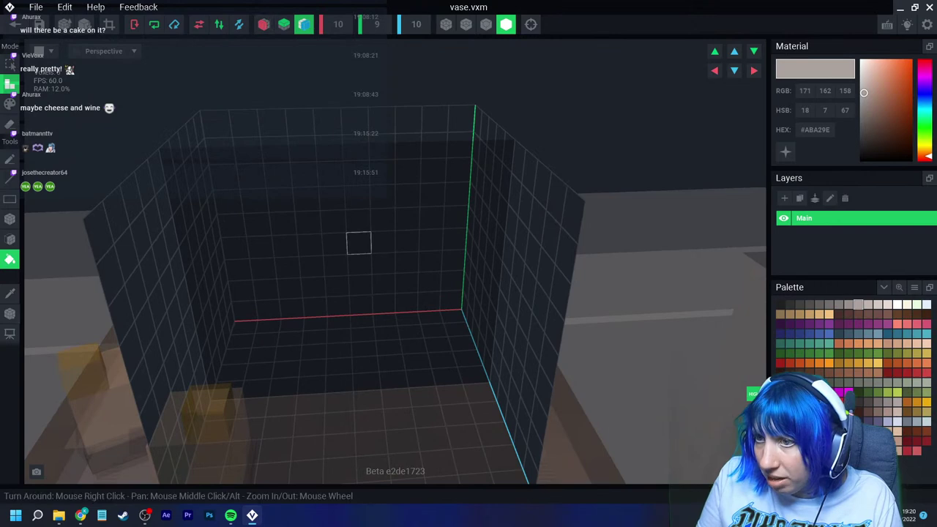
pyautogui.click(303, 24)
pyautogui.scroll(2, 346, 248)
pyautogui.click(264, 24)
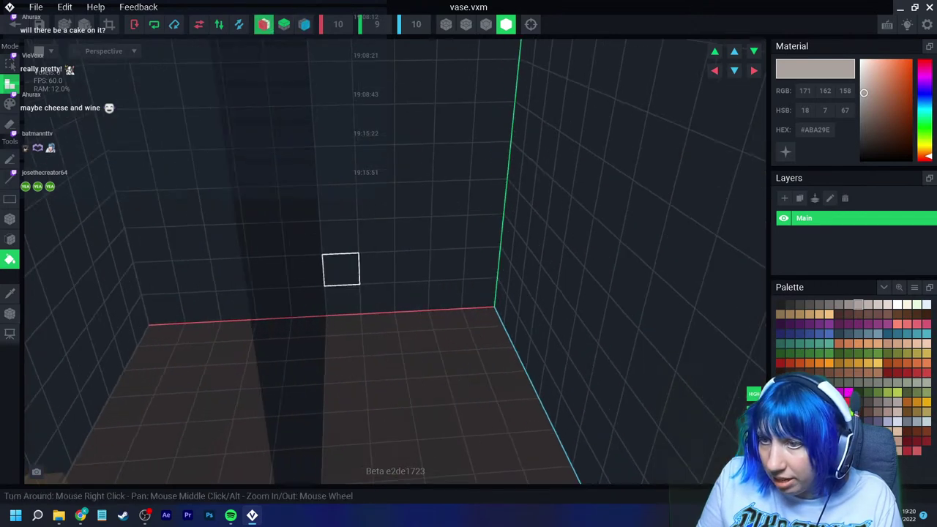
pyautogui.moveTo(341, 270); pyautogui.dragTo(369, 355, button='right')
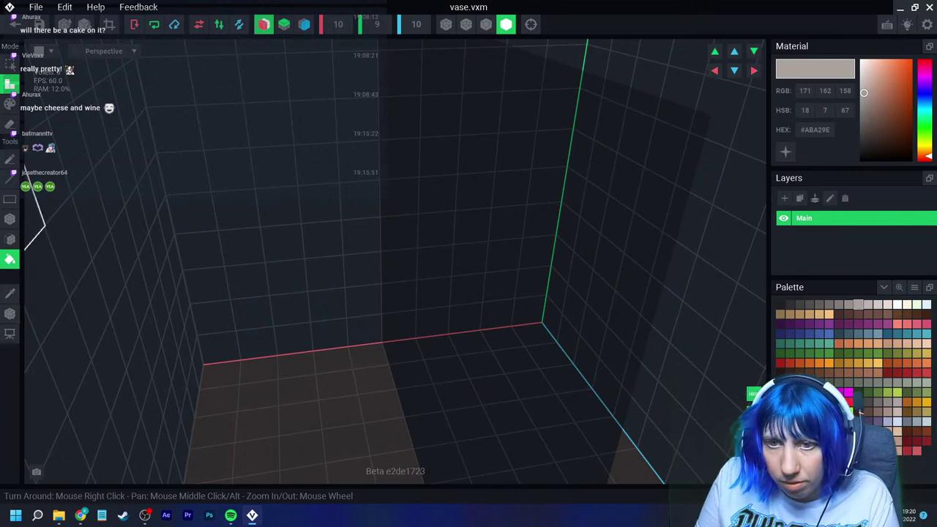
# Step: Draw a centred base row four voxels wide along the back edge of the floor with the Box tool
pyautogui.click(9, 219)
pyautogui.moveTo(363, 330); pyautogui.dragTo(293, 336)
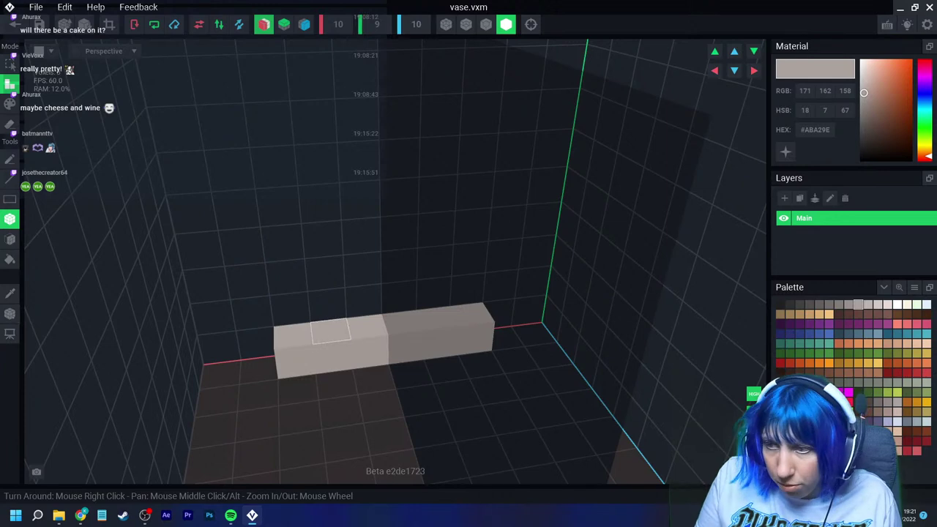
pyautogui.hotkey('ctrl', 'z')
pyautogui.click(364, 333)
pyautogui.click(330, 337)
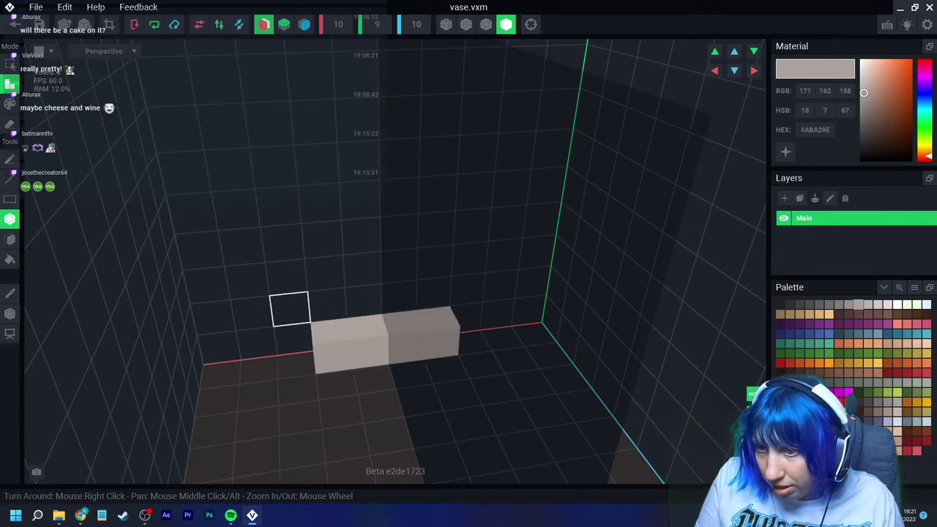
pyautogui.moveTo(289, 308); pyautogui.dragTo(281, 234)
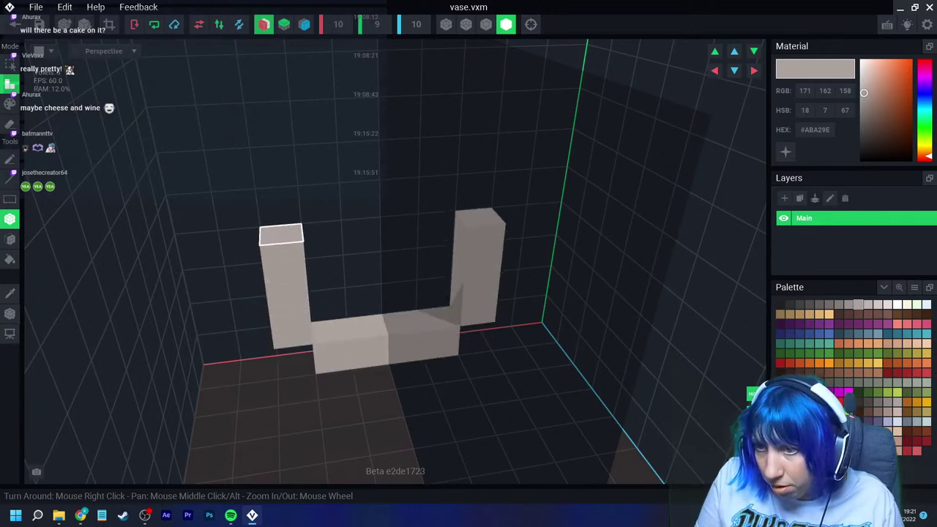
pyautogui.moveTo(236, 210); pyautogui.dragTo(220, 128)
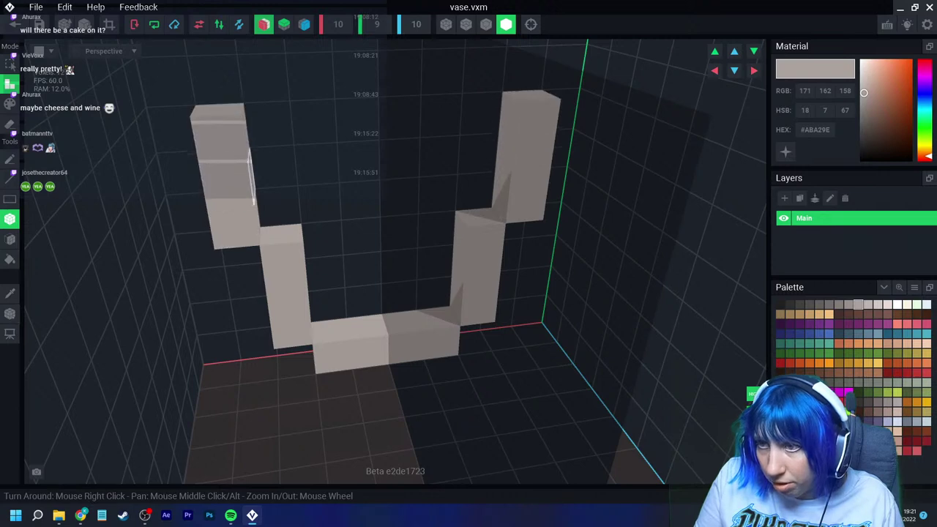
pyautogui.scroll(-2, 271, 167)
pyautogui.moveTo(282, 167); pyautogui.dragTo(280, 222, button='middle')
pyautogui.scroll(-1, 280, 221)
pyautogui.hotkey('ctrl', 'z')
pyautogui.hotkey('ctrl', 'z')
pyautogui.hotkey('ctrl', 'z')
pyautogui.hotkey('ctrl', 'z')
pyautogui.hotkey('ctrl', 'z')
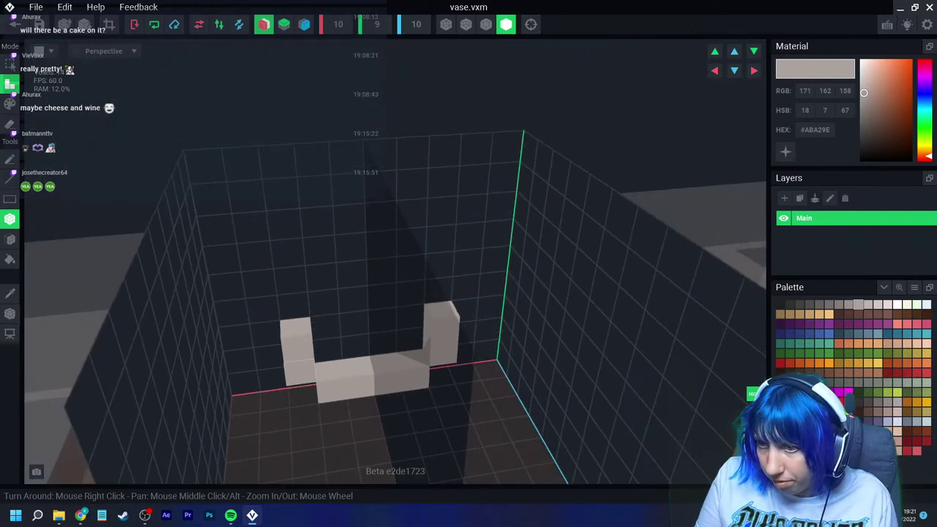
# Step: Draw mirrored corner voxels, tall side columns and two inward-stepping shoulder voxels above the base row
pyautogui.moveTo(299, 351); pyautogui.dragTo(253, 235)
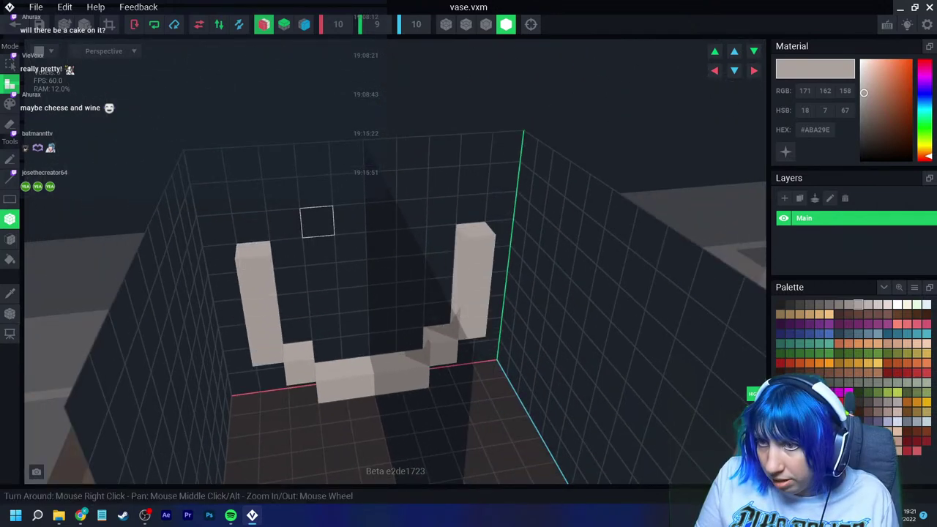
pyautogui.click(249, 228)
pyautogui.click(281, 196)
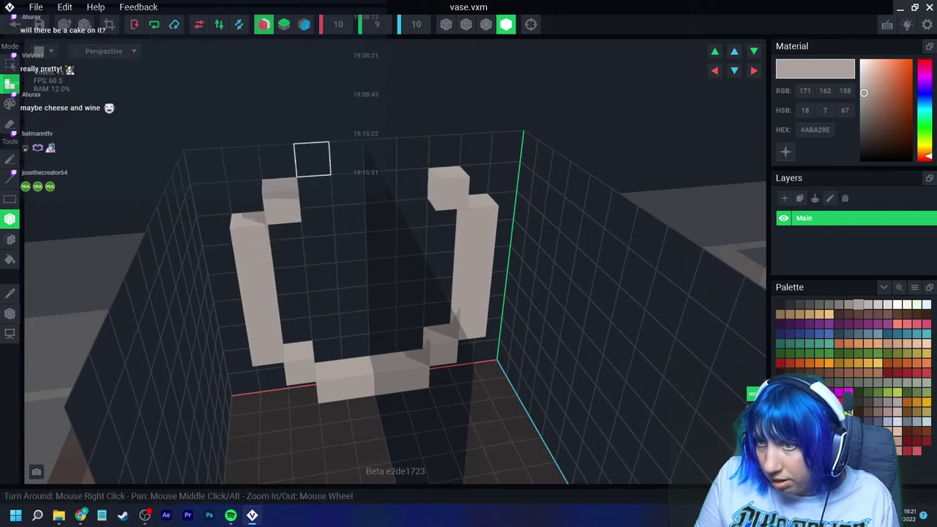
pyautogui.click(314, 162)
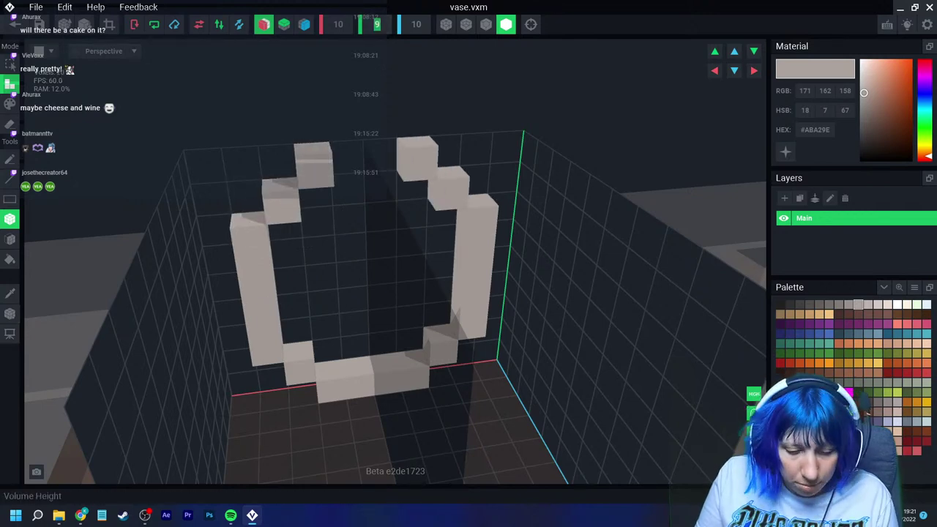
# Step: Set the volume's Y height to 15 voxels
pyautogui.write('15')
pyautogui.press('Return')
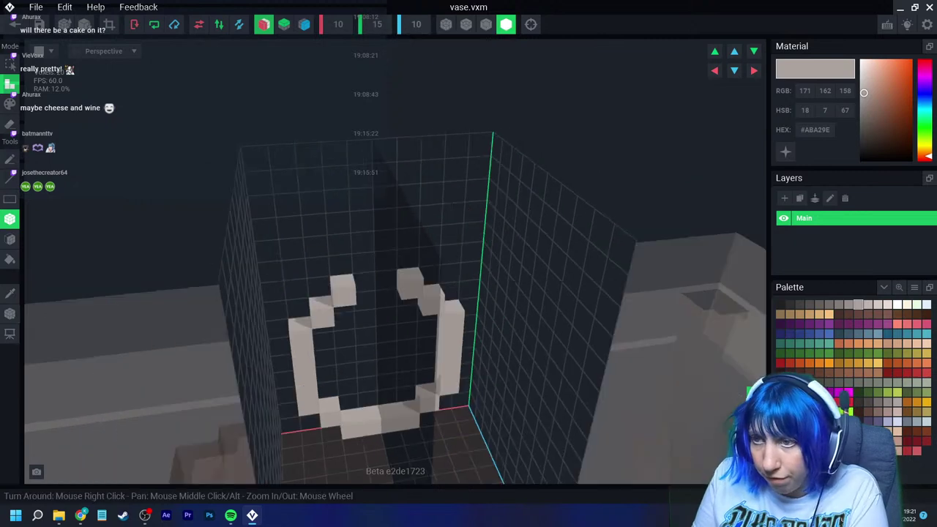
# Step: Extend the outline upward with a narrow mirrored neck and a two-voxel-wide, two-voxel-high cap
pyautogui.moveTo(364, 282); pyautogui.dragTo(338, 241, button='right')
pyautogui.moveTo(339, 241); pyautogui.dragTo(341, 259)
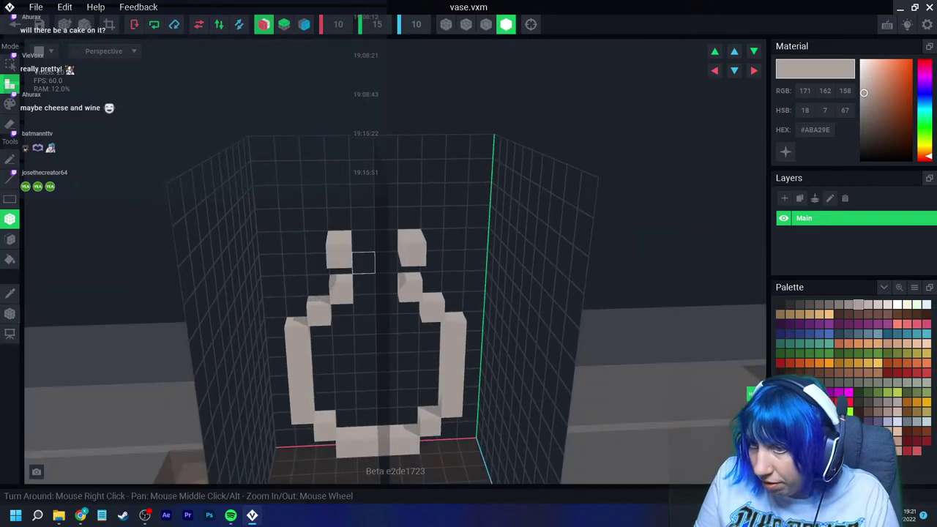
pyautogui.click(339, 234)
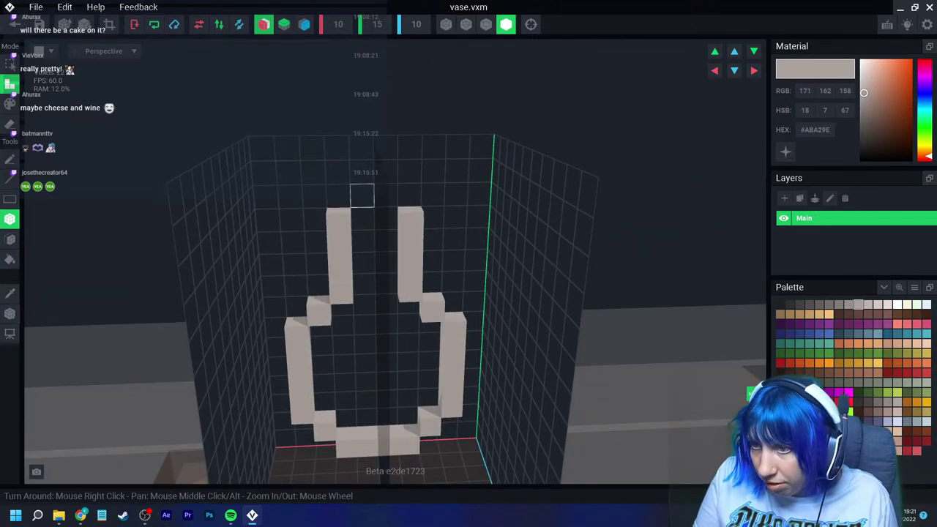
pyautogui.click(363, 194)
pyautogui.click(363, 172)
pyautogui.scroll(-3, 386, 322)
pyautogui.moveTo(389, 355); pyautogui.dragTo(364, 333, button='right')
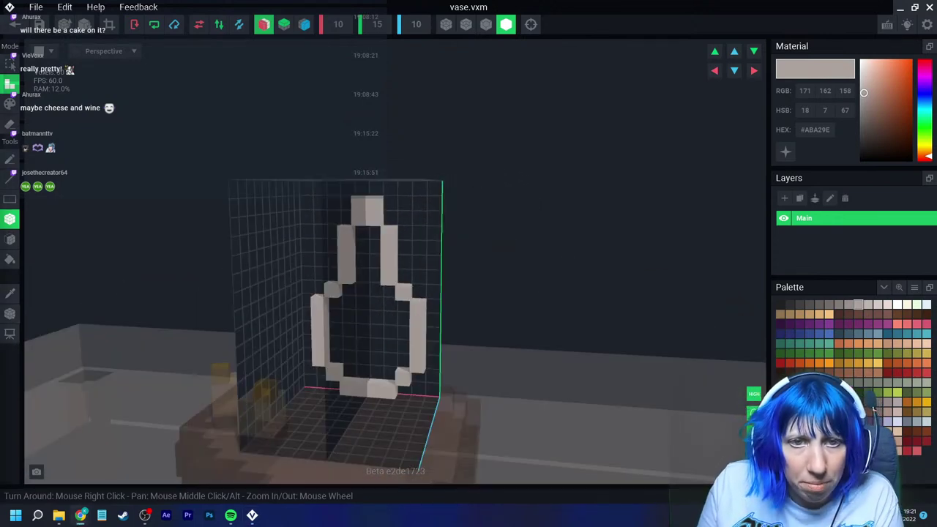
pyautogui.moveTo(364, 333); pyautogui.dragTo(401, 307, button='right')
pyautogui.moveTo(313, 193); pyautogui.dragTo(271, 217, button='right')
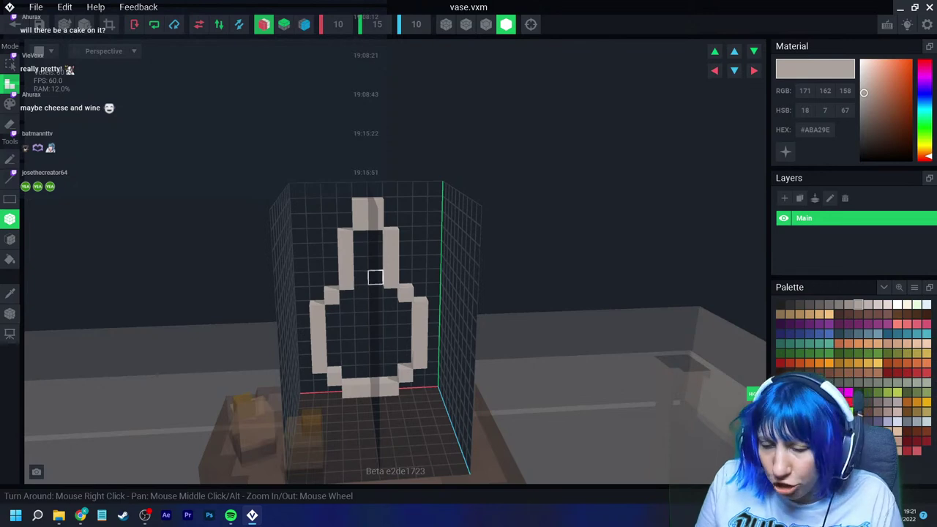
# Step: Erase the whole vase outline, including the neck, sides, corner voxels and base
pyautogui.click(9, 238)
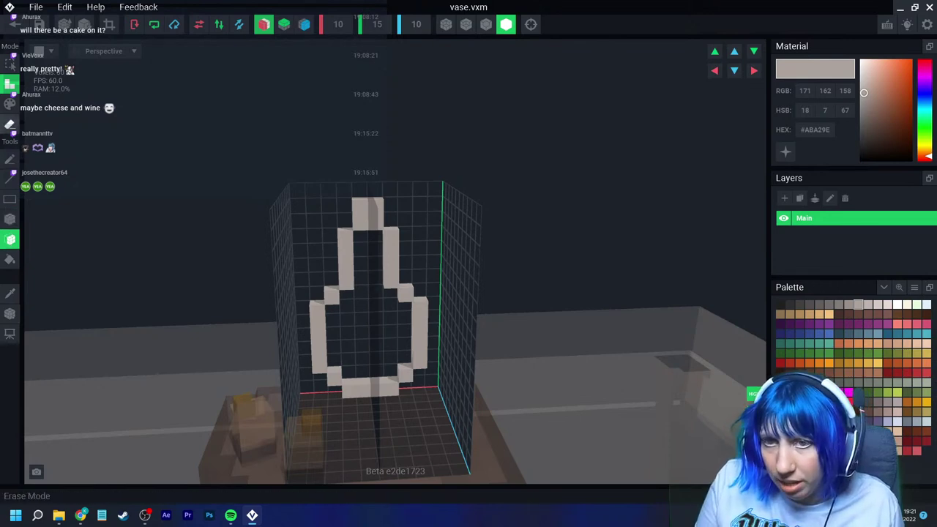
pyautogui.click(10, 124)
pyautogui.click(345, 263)
pyautogui.click(319, 329)
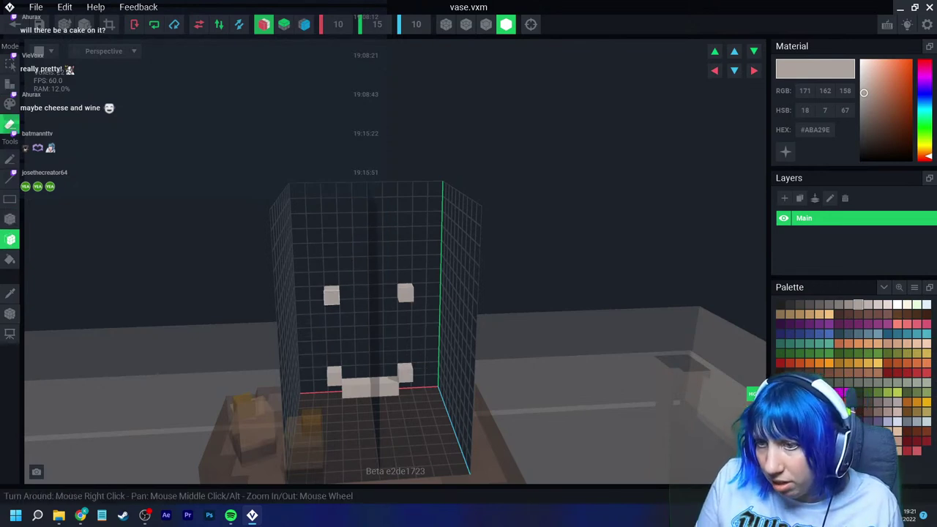
pyautogui.click(331, 296)
pyautogui.click(335, 374)
pyautogui.click(370, 388)
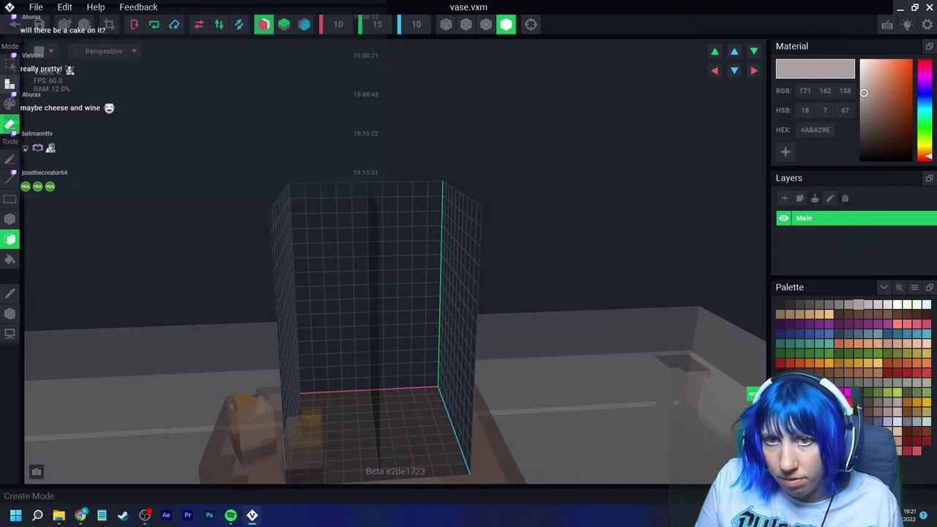
# Step: Switch to the Pencil tool in create mode and set the volume's X width to 12 voxels
pyautogui.click(10, 158)
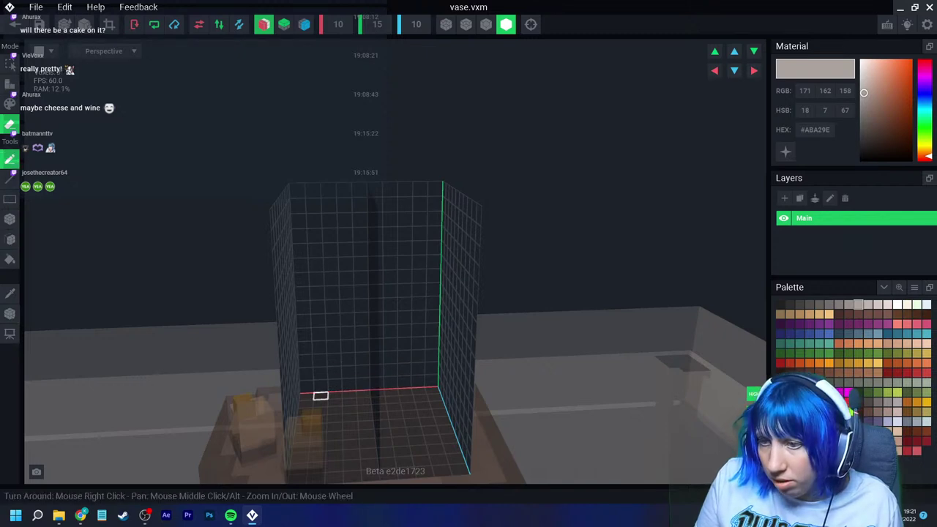
pyautogui.click(9, 83)
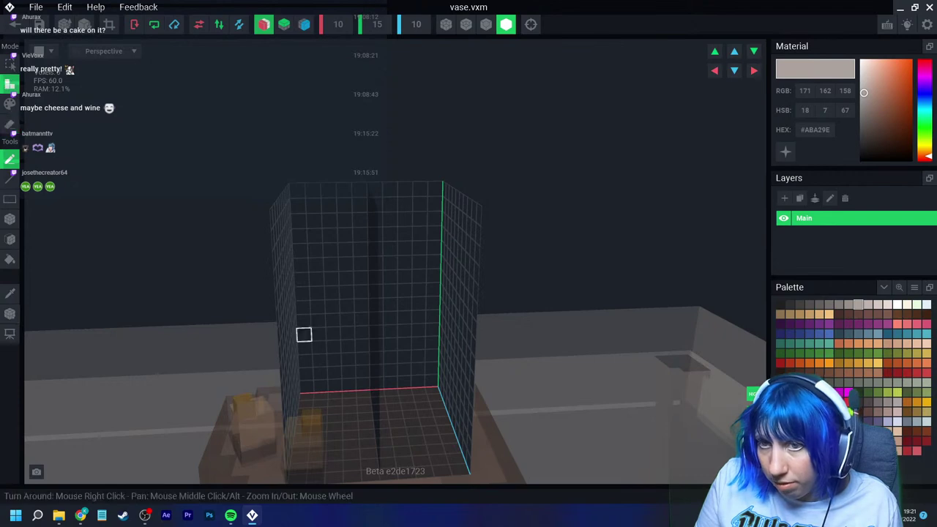
pyautogui.moveTo(335, 385)
pyautogui.mouseDown()
pyautogui.moveTo(366, 385)
pyautogui.moveTo(348, 385)
pyautogui.mouseUp()
pyautogui.hotkey('ctrl', 'z')
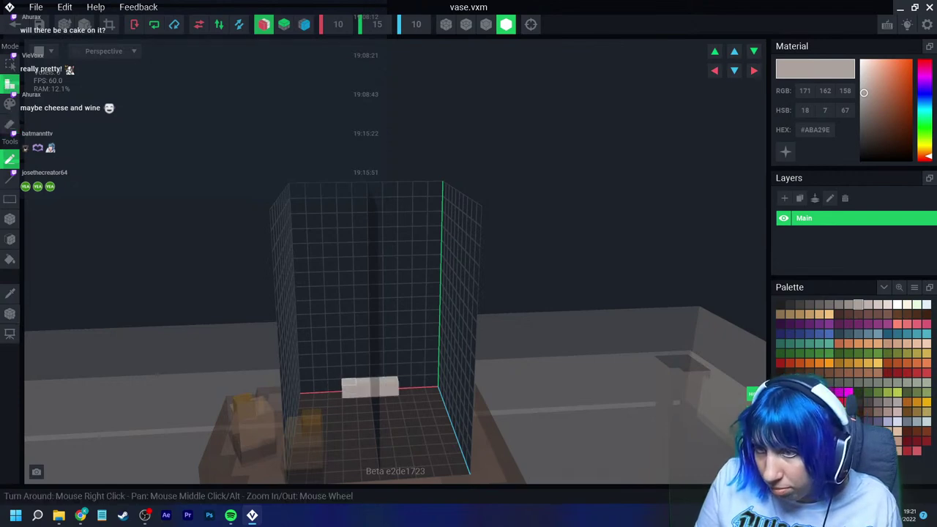
pyautogui.hotkey('ctrl', 'z')
pyautogui.click(339, 24)
pyautogui.write('1')
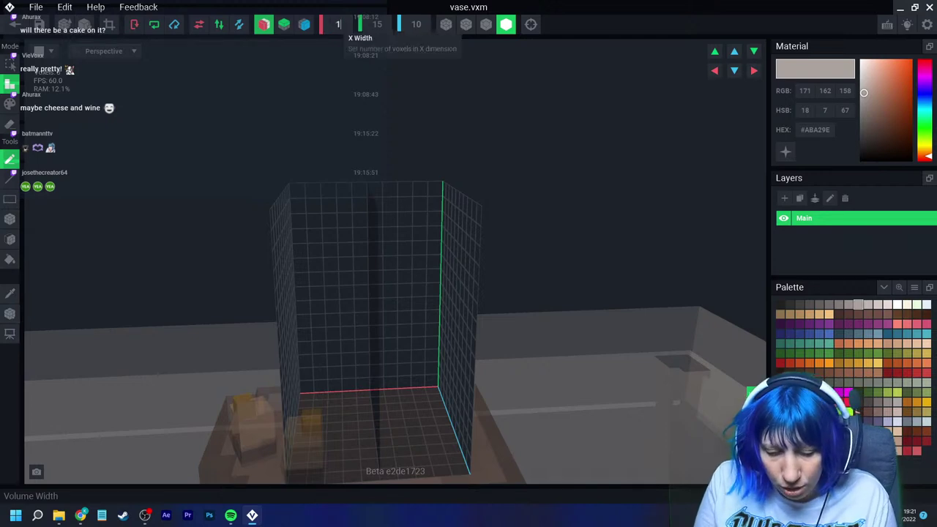
pyautogui.write('2')
pyautogui.press('Return')
# Step: Draw a six-voxel-wide base row against the back plane, with raised corner voxels and mirrored side columns stepping outward
pyautogui.moveTo(404, 393); pyautogui.dragTo(366, 412, button='right')
pyautogui.scroll(2, 366, 402)
pyautogui.moveTo(355, 380); pyautogui.dragTo(321, 386)
pyautogui.moveTo(433, 388); pyautogui.dragTo(396, 389, button='right')
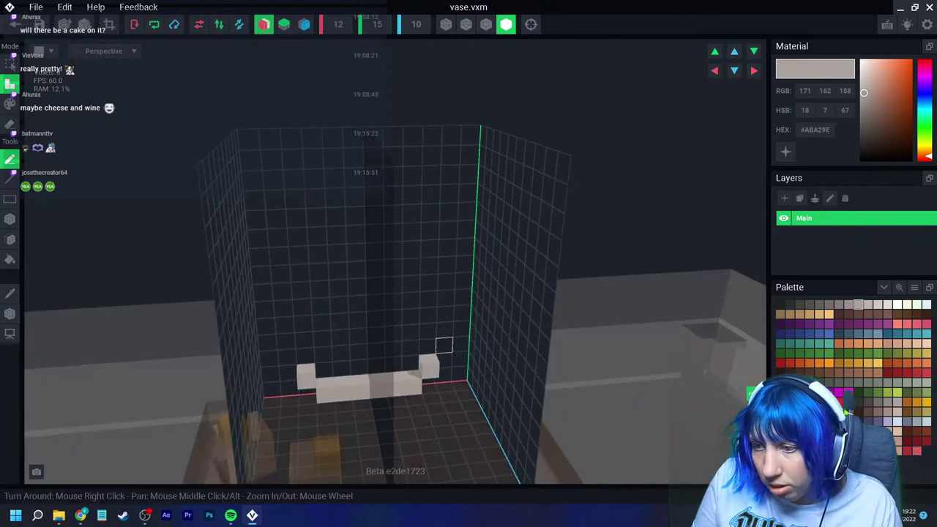
pyautogui.click(444, 347)
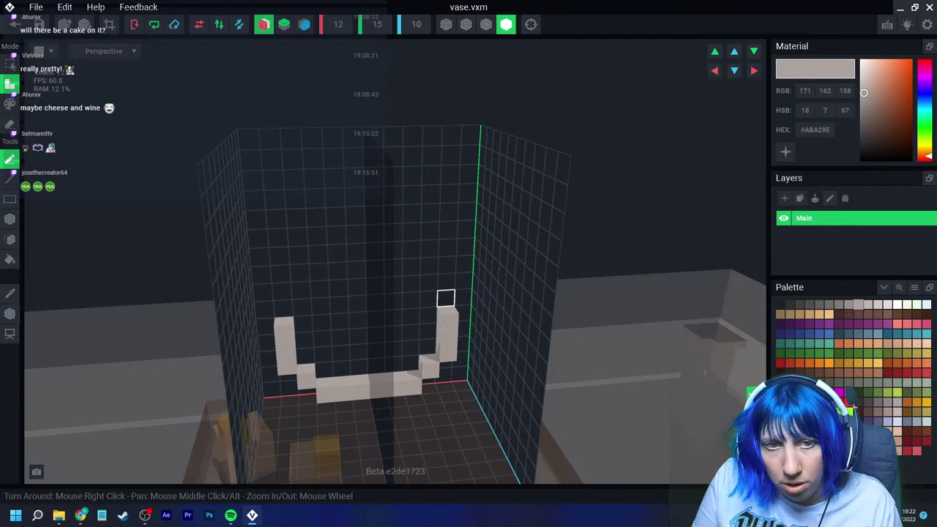
# Step: Continue the outline upward in two inward steps, each three voxels high, and close it with a four-voxel-wide top row
pyautogui.click(429, 282)
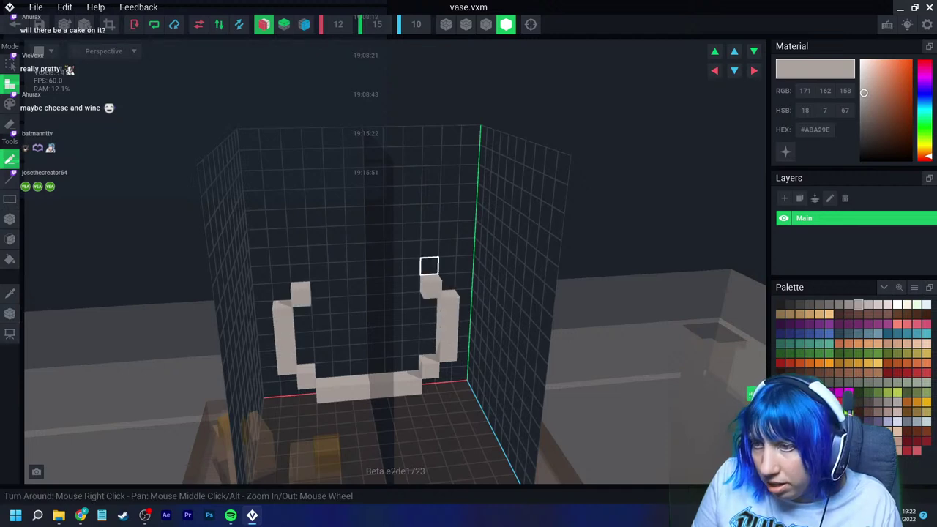
pyautogui.click(429, 266)
pyautogui.click(429, 250)
pyautogui.click(413, 233)
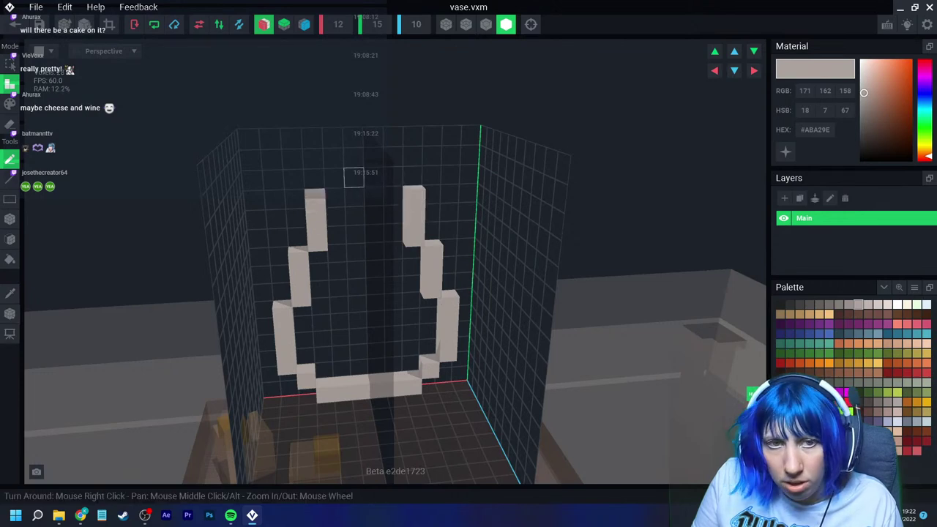
pyautogui.click(353, 177)
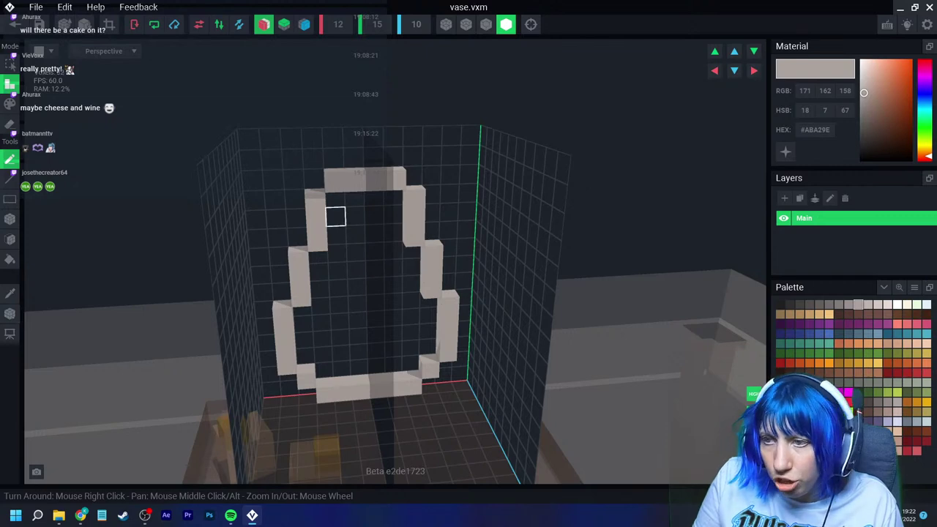
pyautogui.moveTo(414, 234); pyautogui.dragTo(360, 156, button='middle')
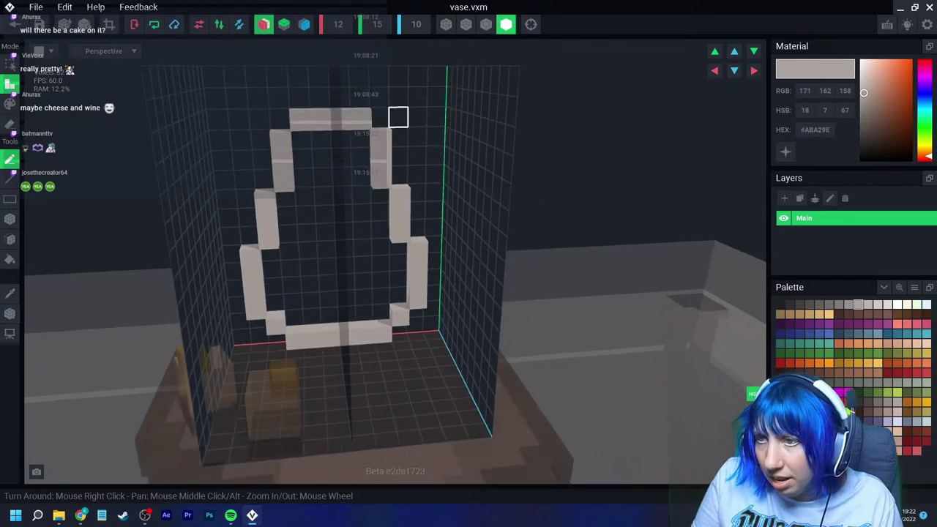
pyautogui.click(398, 117)
pyautogui.click(419, 98)
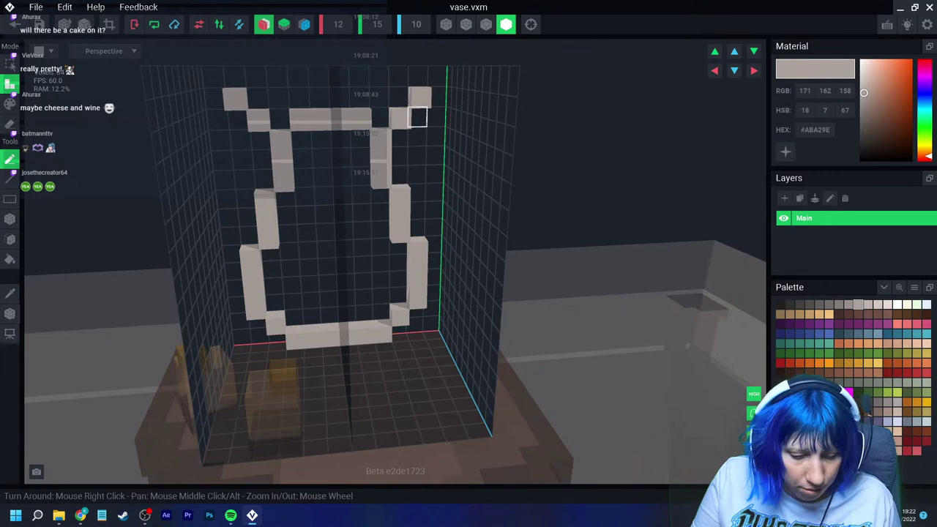
# Step: Fill the inside of the vase outline solid with the Box tool
pyautogui.click(10, 219)
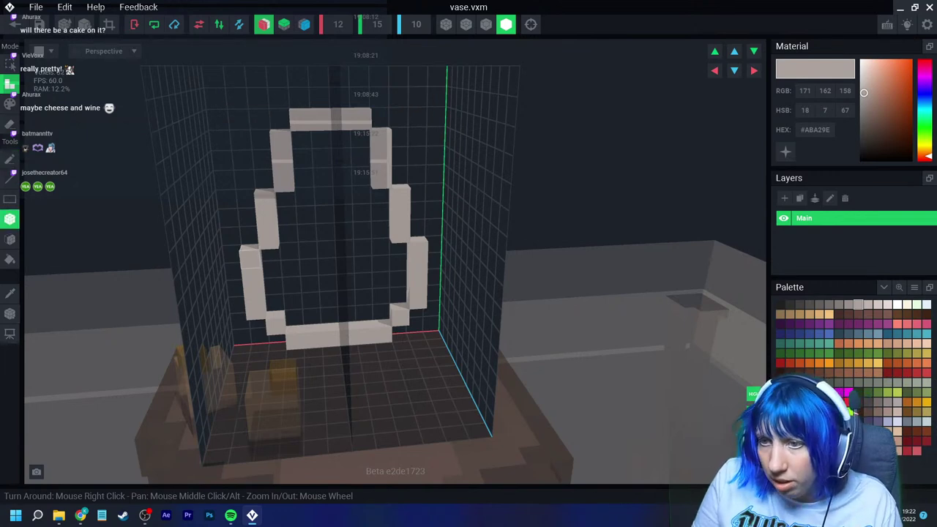
pyautogui.moveTo(272, 270); pyautogui.dragTo(347, 320)
pyautogui.click(293, 320)
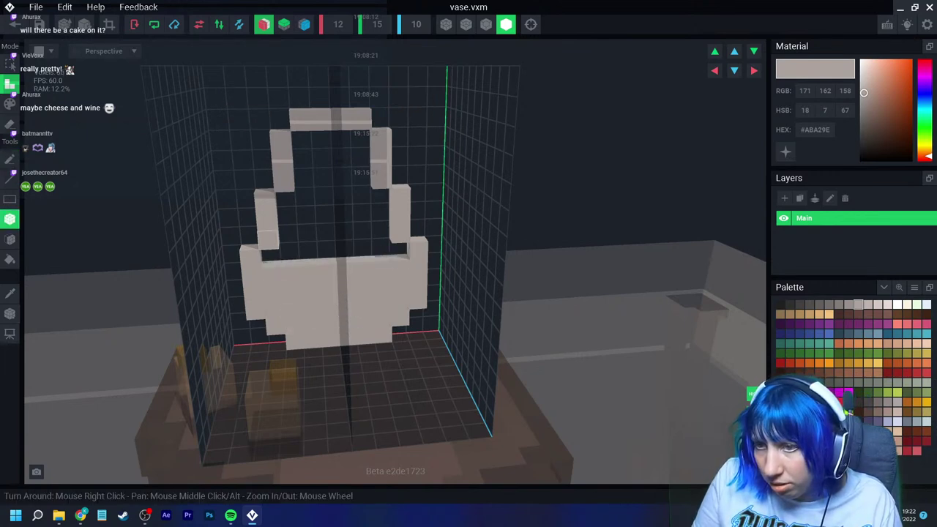
pyautogui.moveTo(271, 254); pyautogui.dragTo(330, 249)
pyautogui.moveTo(287, 198); pyautogui.dragTo(326, 233)
pyautogui.moveTo(303, 139); pyautogui.dragTo(344, 181)
# Step: Extrude the filled silhouette's front face forward to give the vase depth, and display the model with edge outlines
pyautogui.click(9, 239)
pyautogui.click(326, 230)
pyautogui.click(326, 230)
pyautogui.click(326, 230)
pyautogui.click(326, 230)
pyautogui.click(486, 24)
pyautogui.moveTo(263, 256); pyautogui.dragTo(395, 286, button='right')
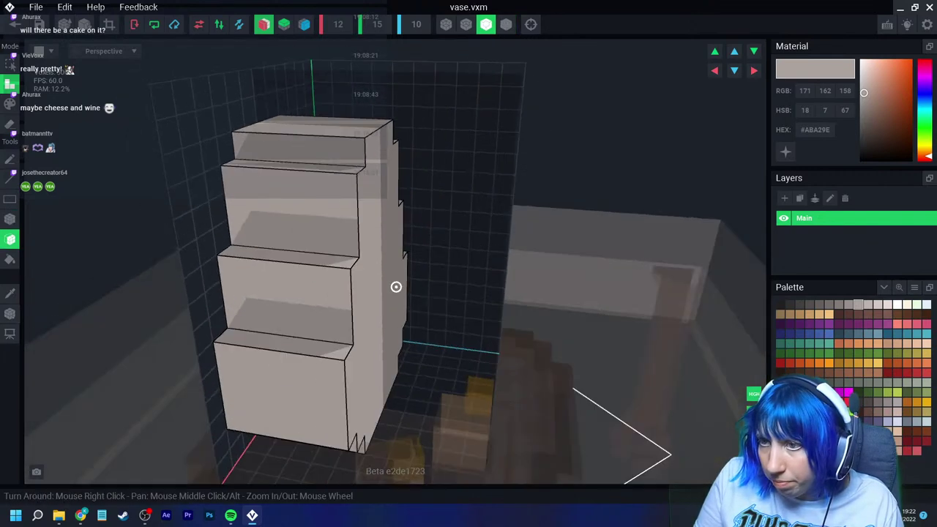
# Step: Erase the mirrored outer corner voxels beside the top tier on the vase's front layer with the Box tool
pyautogui.scroll(-3, 386, 324)
pyautogui.moveTo(386, 324); pyautogui.dragTo(339, 337, button='right')
pyautogui.scroll(2, 358, 345)
pyautogui.moveTo(265, 262); pyautogui.dragTo(232, 245, button='right')
pyautogui.click(9, 219)
pyautogui.click(9, 123)
pyautogui.moveTo(468, 263)
pyautogui.mouseDown(button='right')
pyautogui.moveTo(395, 271)
pyautogui.moveTo(358, 330)
pyautogui.moveTo(367, 315)
pyautogui.mouseUp(button='right')
pyautogui.click(393, 169)
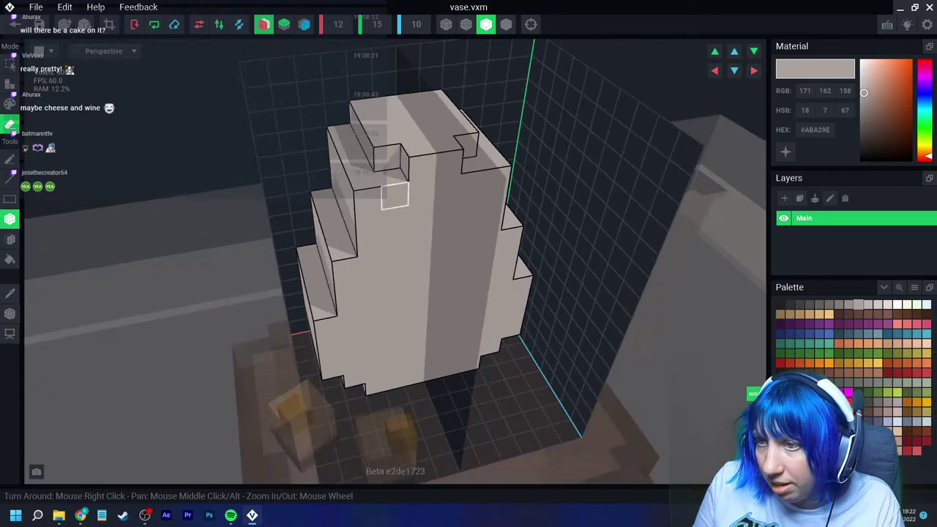
# Step: Erase the front layer's mirrored outer edge voxels along the upper tiers, stepping outward down the vase
pyautogui.moveTo(385, 159); pyautogui.dragTo(370, 123, button='right')
pyautogui.click(366, 188)
pyautogui.click(393, 189)
pyautogui.moveTo(369, 266); pyautogui.dragTo(368, 238, button='right')
pyautogui.click(368, 218)
pyautogui.click(369, 243)
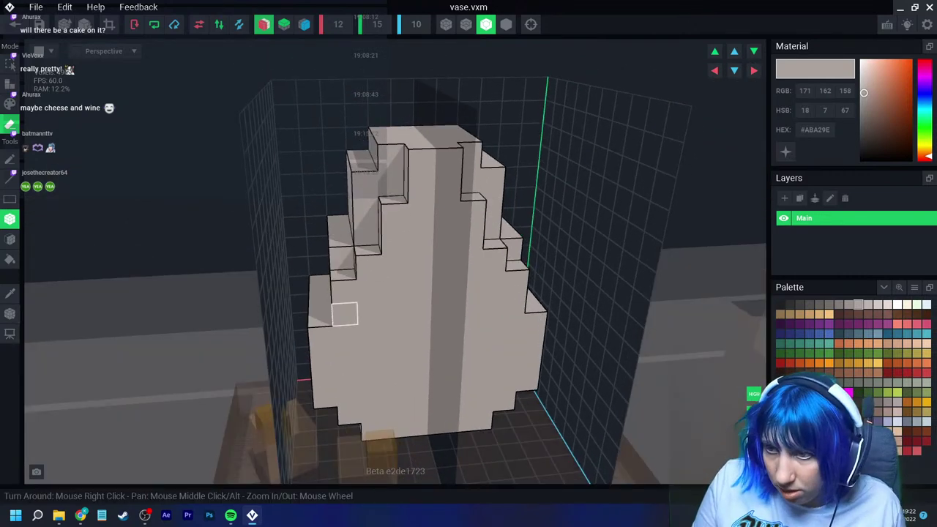
# Step: Erase the front layer's mirrored lower corner voxels and the outer columns along the vase's widest part
pyautogui.moveTo(344, 314); pyautogui.dragTo(344, 287, button='right')
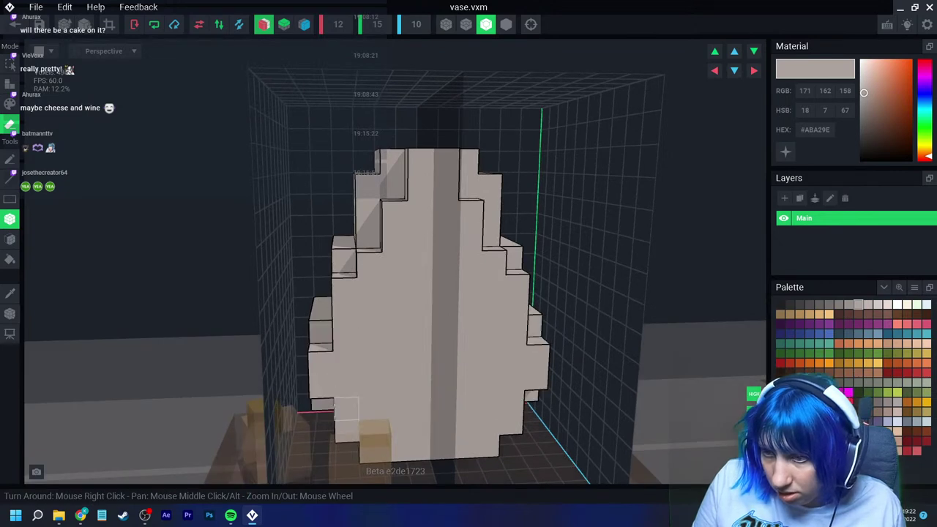
pyautogui.moveTo(346, 432); pyautogui.dragTo(347, 408, button='middle')
pyautogui.click(347, 407)
pyautogui.moveTo(371, 428)
pyautogui.mouseDown(button='right')
pyautogui.moveTo(468, 427)
pyautogui.moveTo(368, 432)
pyautogui.mouseUp(button='right')
pyautogui.click(387, 403)
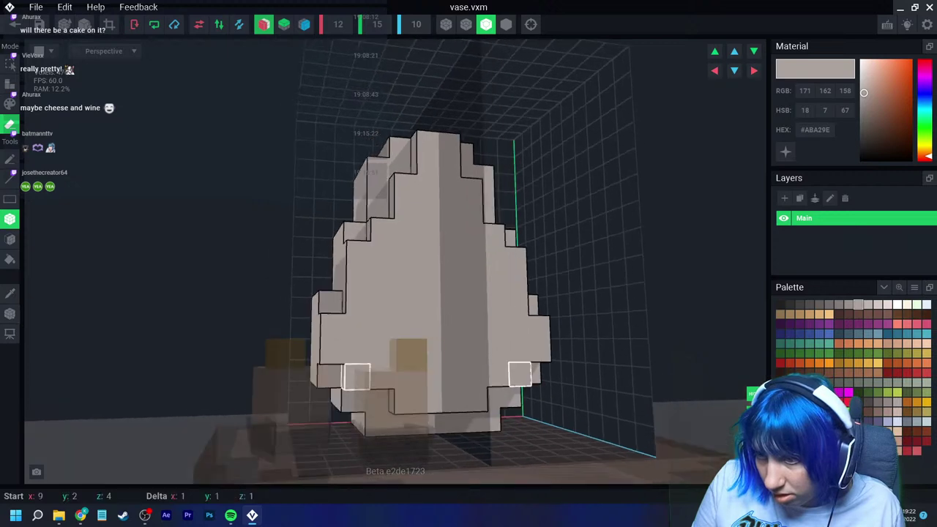
pyautogui.click(356, 376)
pyautogui.moveTo(352, 388); pyautogui.dragTo(326, 385, button='right')
pyautogui.moveTo(328, 329); pyautogui.dragTo(328, 355)
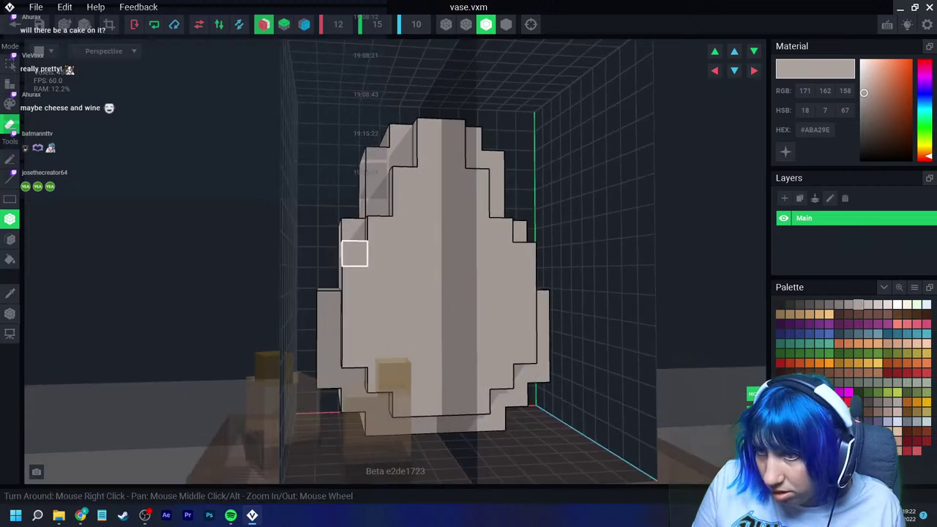
# Step: Examine the trimmed vase from the side, front and above to judge how rounded its shape is
pyautogui.moveTo(354, 304); pyautogui.dragTo(391, 312, button='right')
pyautogui.moveTo(488, 334); pyautogui.dragTo(447, 319, button='right')
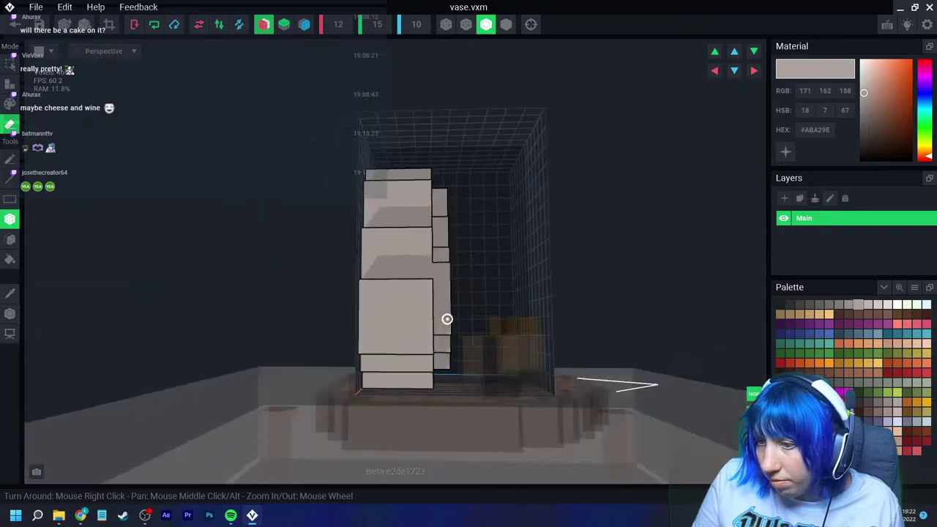
pyautogui.moveTo(487, 379); pyautogui.dragTo(327, 347, button='right')
pyautogui.moveTo(487, 308); pyautogui.dragTo(487, 307)
pyautogui.scroll(-1, 488, 307)
pyautogui.moveTo(487, 308)
pyautogui.mouseDown(button='right')
pyautogui.moveTo(420, 242)
pyautogui.moveTo(435, 268)
pyautogui.moveTo(431, 235)
pyautogui.moveTo(425, 251)
pyautogui.moveTo(433, 254)
pyautogui.moveTo(379, 198)
pyautogui.mouseUp(button='right')
pyautogui.moveTo(422, 230); pyautogui.dragTo(399, 161, button='right')
pyautogui.moveTo(398, 81); pyautogui.dragTo(398, 81)
pyautogui.moveTo(398, 80); pyautogui.dragTo(374, 231, button='middle')
pyautogui.moveTo(294, 292)
pyautogui.mouseDown(button='right')
pyautogui.moveTo(297, 233)
pyautogui.moveTo(278, 308)
pyautogui.mouseUp(button='right')
pyautogui.moveTo(326, 289); pyautogui.dragTo(367, 396, button='right')
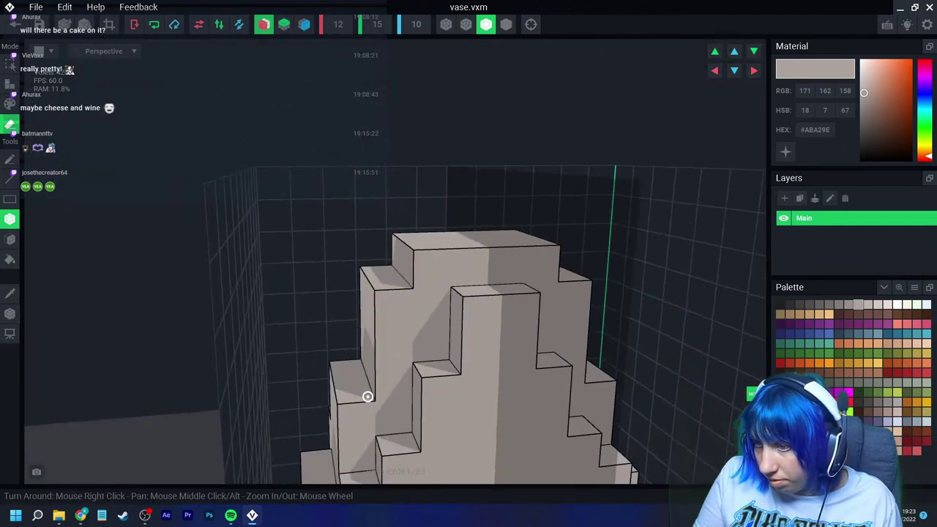
pyautogui.moveTo(432, 341); pyautogui.dragTo(481, 396, button='right')
pyautogui.scroll(-3, 536, 382)
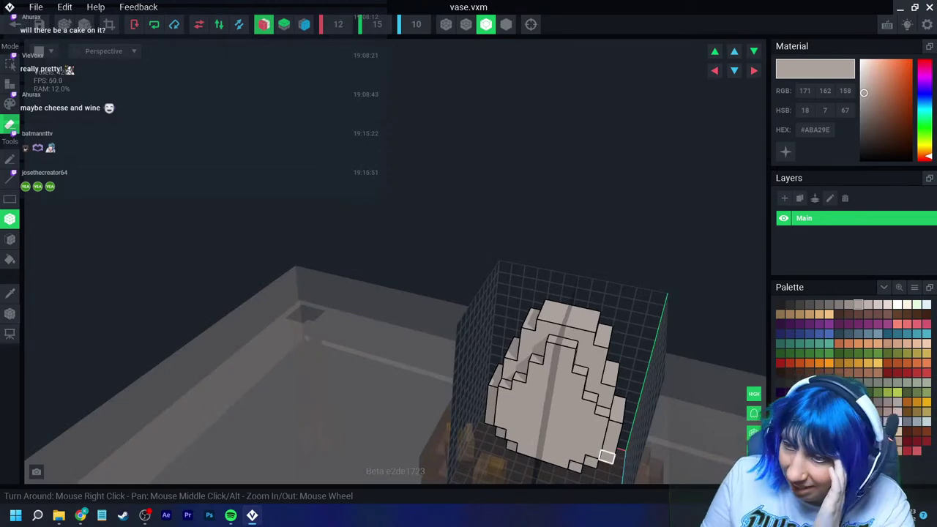
pyautogui.moveTo(607, 457); pyautogui.dragTo(645, 390, button='right')
pyautogui.scroll(-3, 439, 154)
pyautogui.scroll(4, 533, 373)
pyautogui.moveTo(542, 373); pyautogui.dragTo(574, 342, button='right')
# Step: Fit the vase's volume to 10 × 13 × 5 with its pivot repositioned, and return to the table project
pyautogui.click(10, 313)
pyautogui.rightClick(13, 319)
pyautogui.click(26, 329)
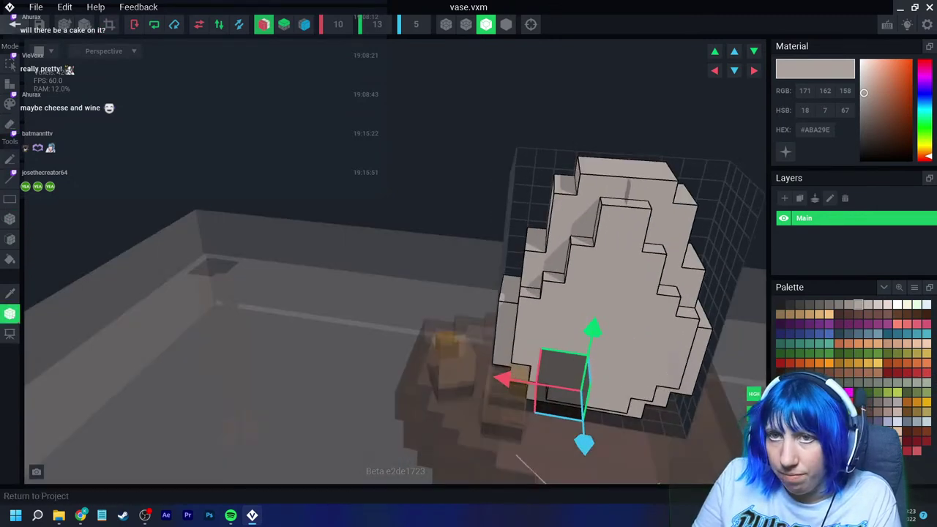
pyautogui.click(13, 25)
pyautogui.click(366, 187)
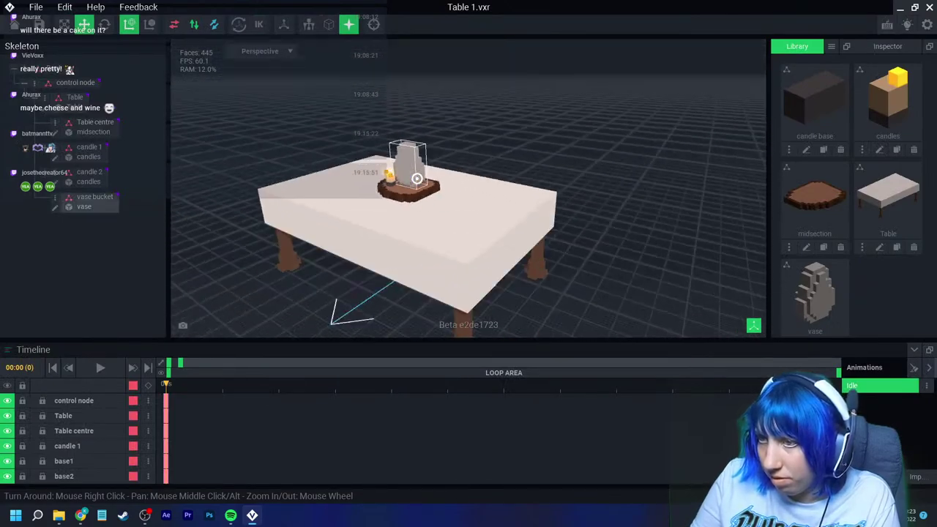
# Step: Create a new library model named stem1
pyautogui.moveTo(417, 178); pyautogui.dragTo(502, 184, button='right')
pyautogui.scroll(4, 439, 176)
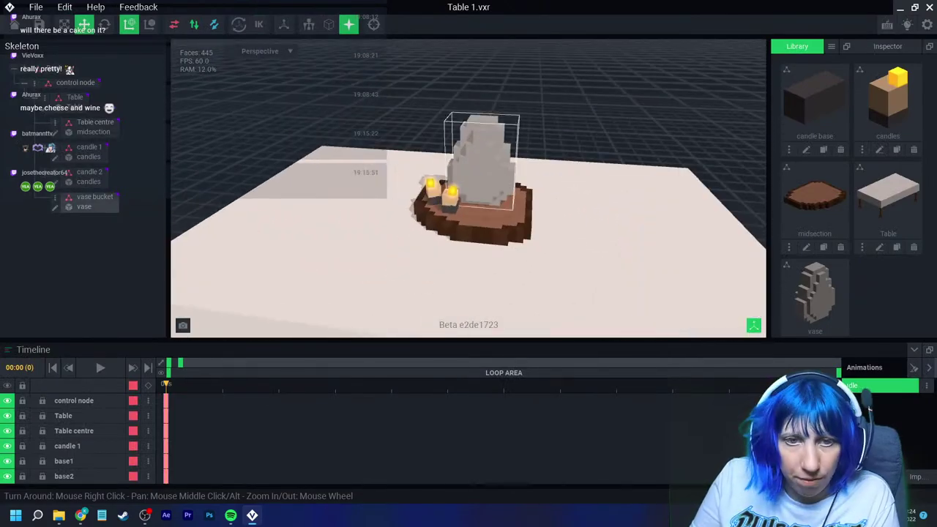
pyautogui.click(831, 46)
pyautogui.click(852, 52)
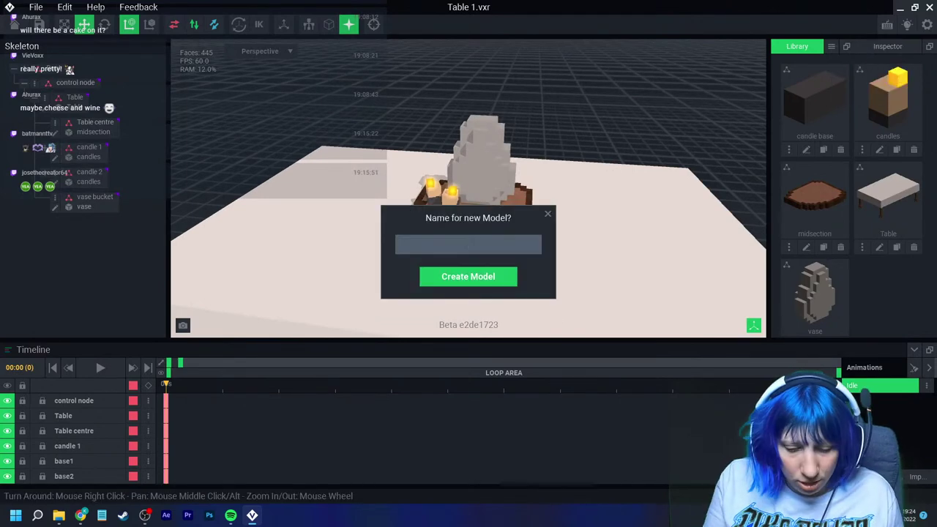
pyautogui.write('stem1')
pyautogui.press('Return')
# Step: Open stem1 for editing and load the "VE - the sandbox extended" PNG as its palette
pyautogui.click(915, 287)
pyautogui.click(884, 316)
pyautogui.click(486, 232)
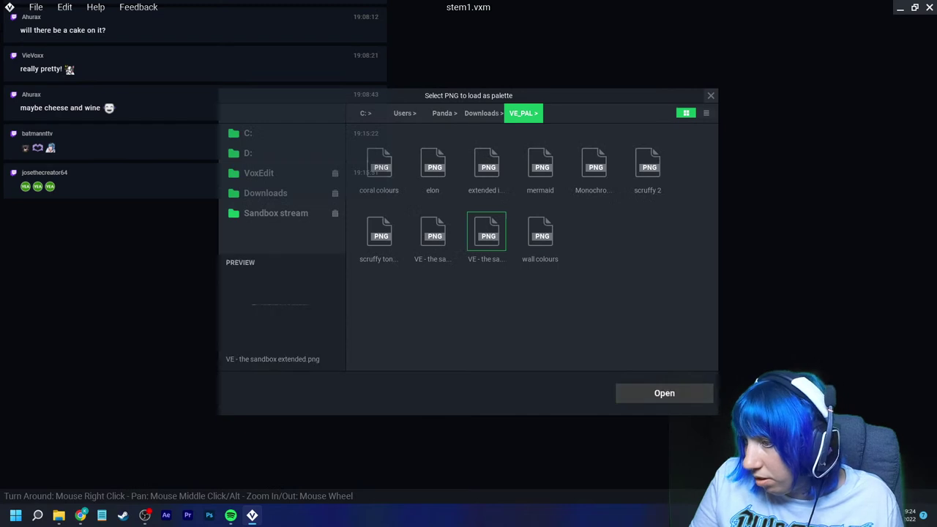
pyautogui.press('Return')
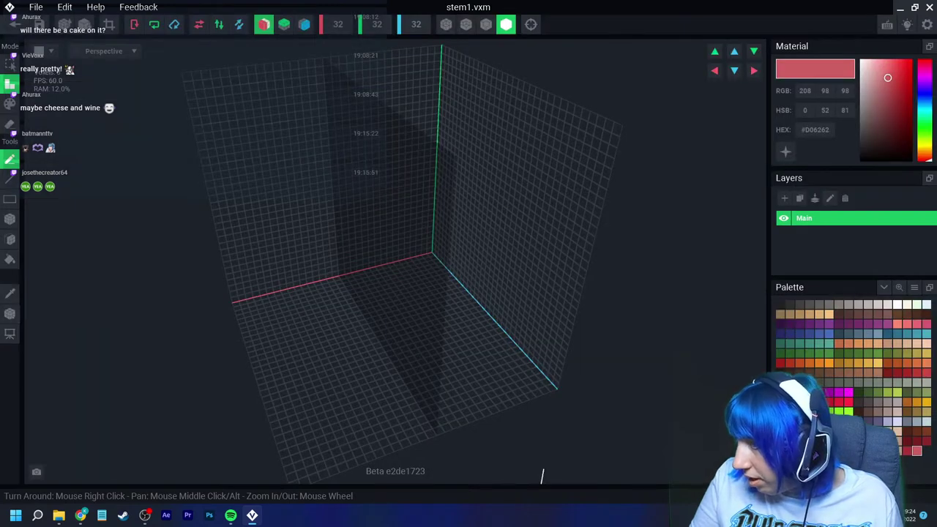
# Step: Build a one-voxel-wide, three-voxel-high column in green #486E2C against the back plane with the Box tool
pyautogui.click(858, 354)
pyautogui.click(264, 24)
pyautogui.click(10, 218)
pyautogui.moveTo(389, 285); pyautogui.dragTo(351, 275, button='right')
pyautogui.scroll(3, 355, 275)
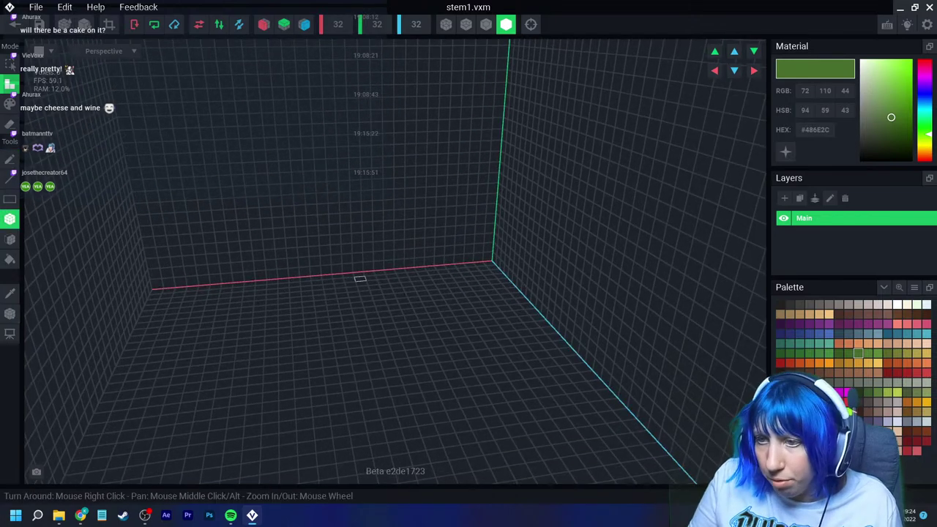
pyautogui.moveTo(337, 270); pyautogui.dragTo(336, 263)
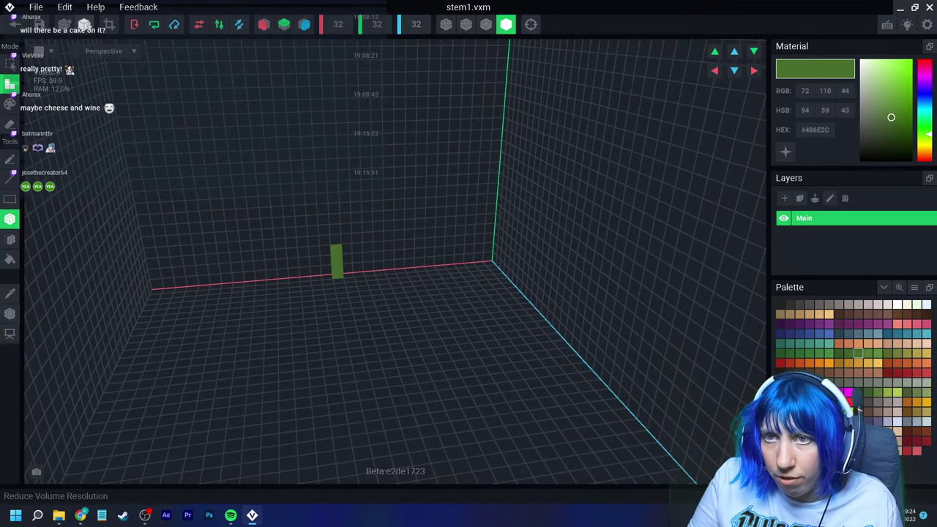
# Step: Reduce the stem's volume to 1 × 3 × 1, place its pivot at height 0.0, and return to the table project
pyautogui.click(108, 24)
pyautogui.click(10, 313)
pyautogui.click(35, 340)
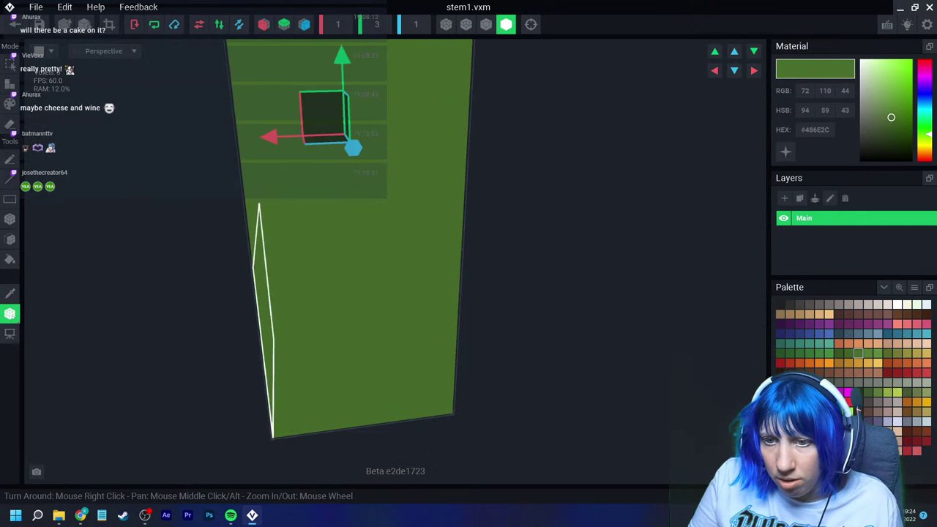
pyautogui.scroll(-4, 366, 293)
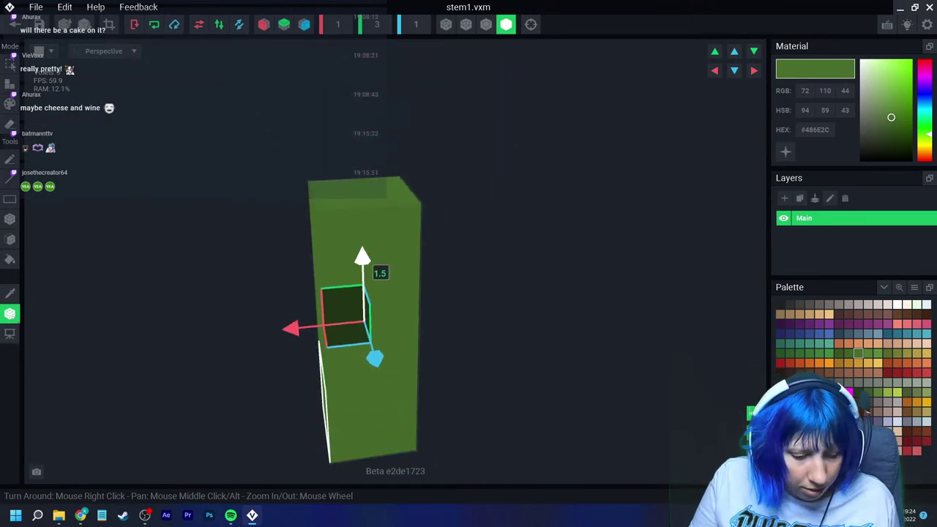
pyautogui.moveTo(362, 256); pyautogui.dragTo(358, 119)
pyautogui.moveTo(358, 121); pyautogui.dragTo(370, 183, button='right')
pyautogui.moveTo(378, 122); pyautogui.dragTo(380, 372)
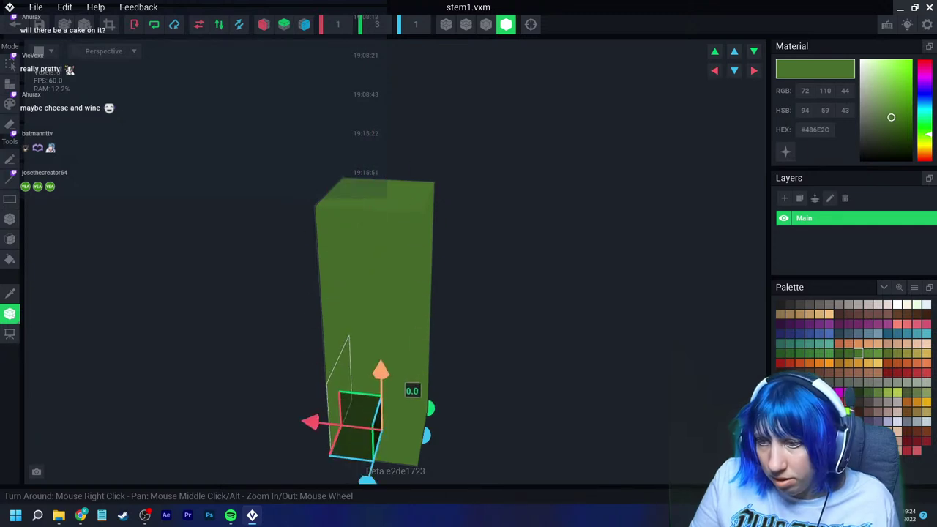
pyautogui.click(14, 24)
pyautogui.click(366, 187)
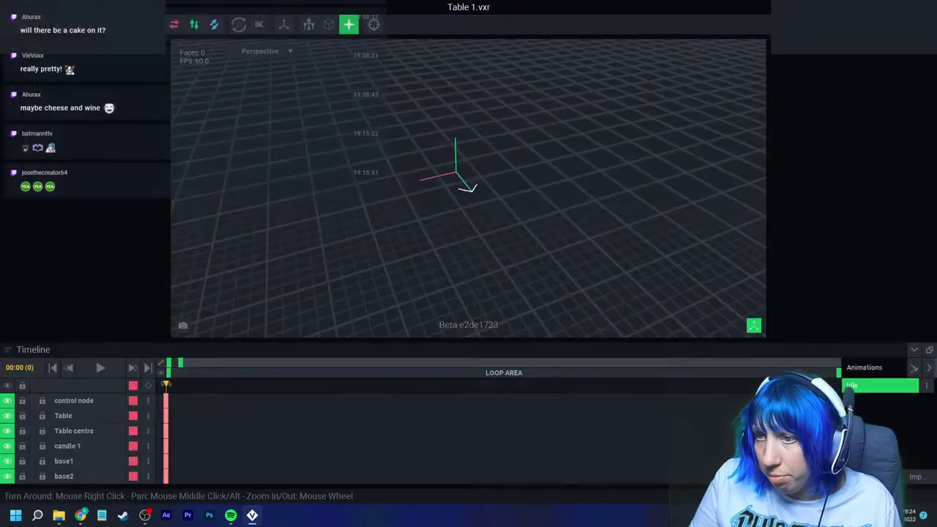
# Step: Add a child node named stem1 under the vase bucket node and assign the stem1 model to it
pyautogui.click(81, 196)
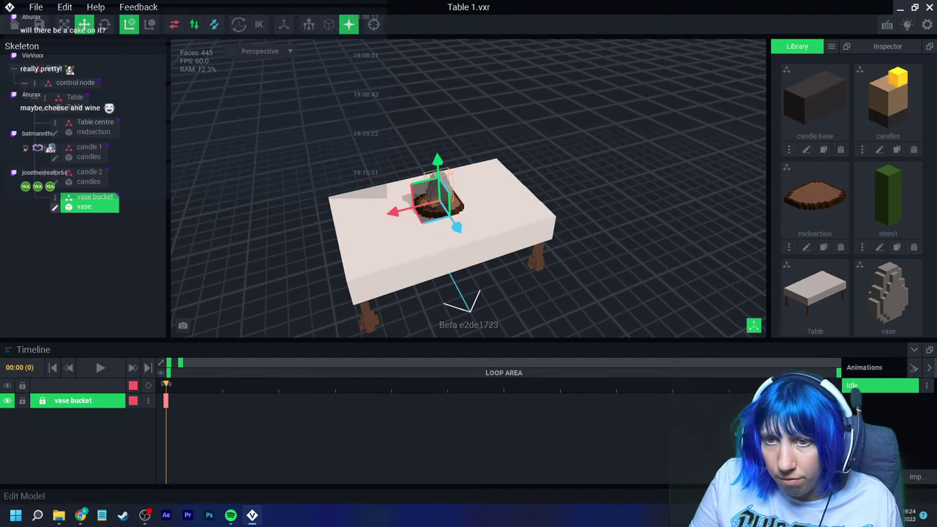
pyautogui.rightClick(63, 197)
pyautogui.click(103, 221)
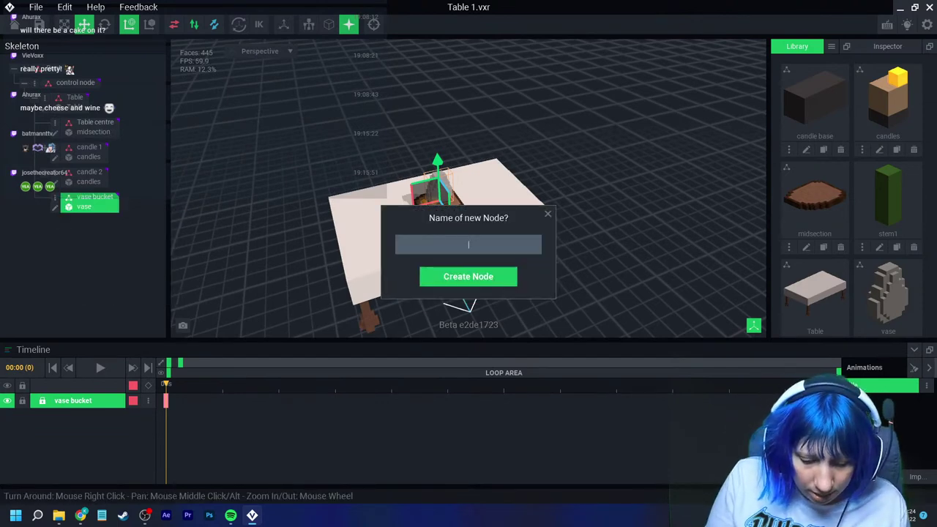
pyautogui.write('stem1')
pyautogui.press('Return')
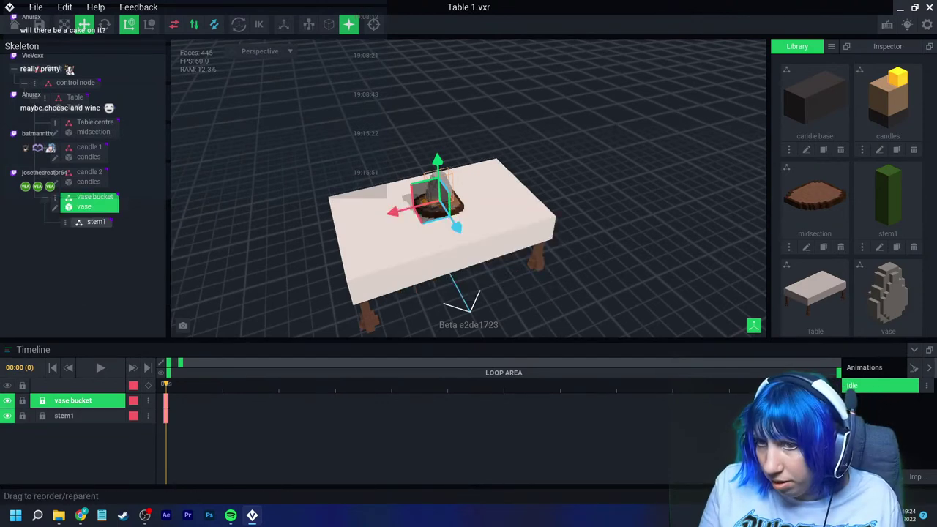
pyautogui.moveTo(888, 198); pyautogui.dragTo(94, 221)
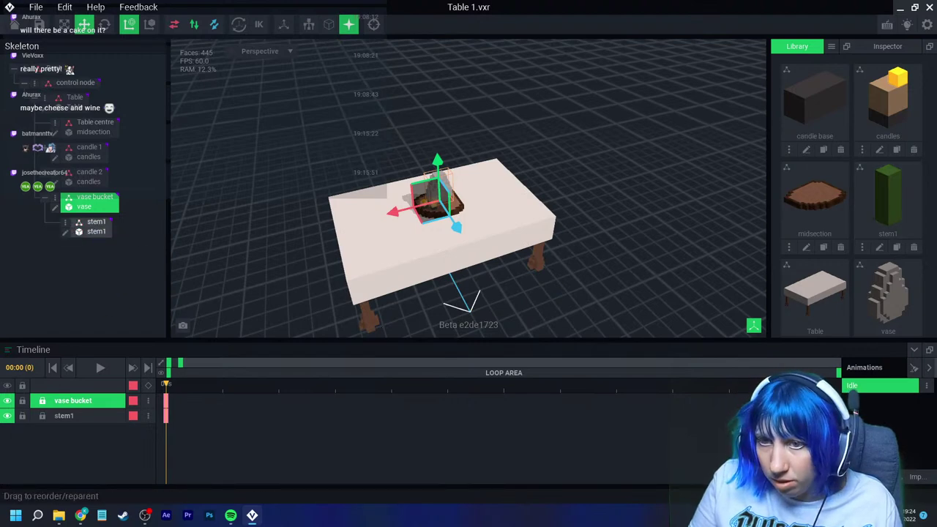
# Step: Add a node named flower1 under the vase bucket and make the stem1 node its child
pyautogui.rightClick(94, 221)
pyautogui.click(104, 217)
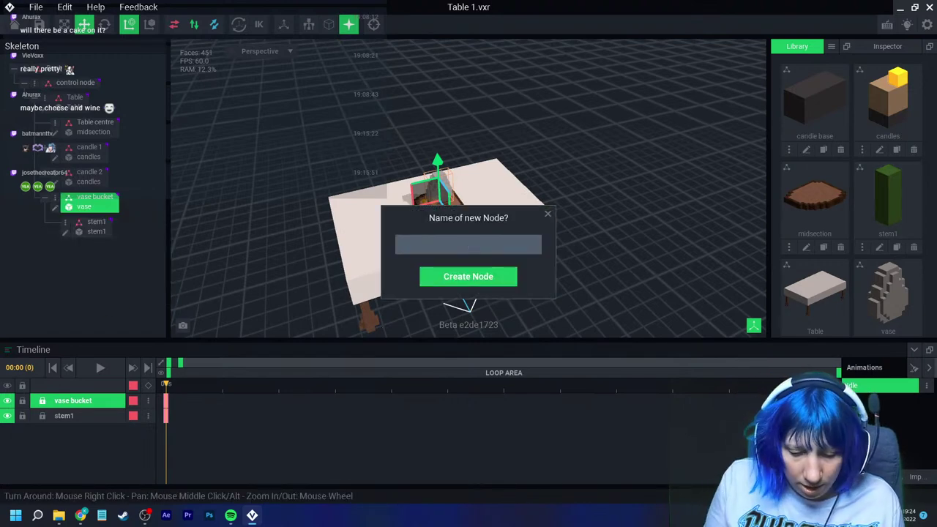
pyautogui.write('flower1')
pyautogui.press('Return')
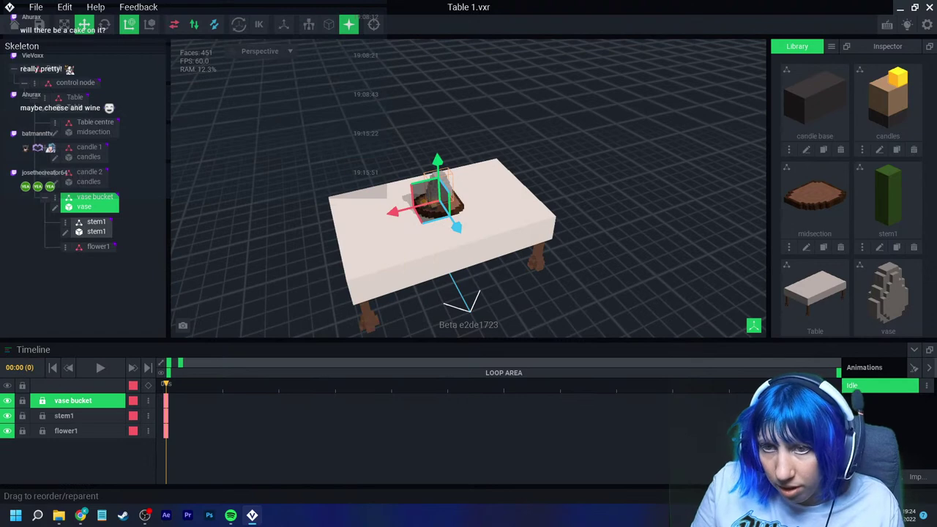
pyautogui.moveTo(96, 225); pyautogui.dragTo(102, 247)
# Step: Raise the stem1 node to a height of about 12.2 at the vase's opening and shift it slightly sideways
pyautogui.scroll(5, 454, 179)
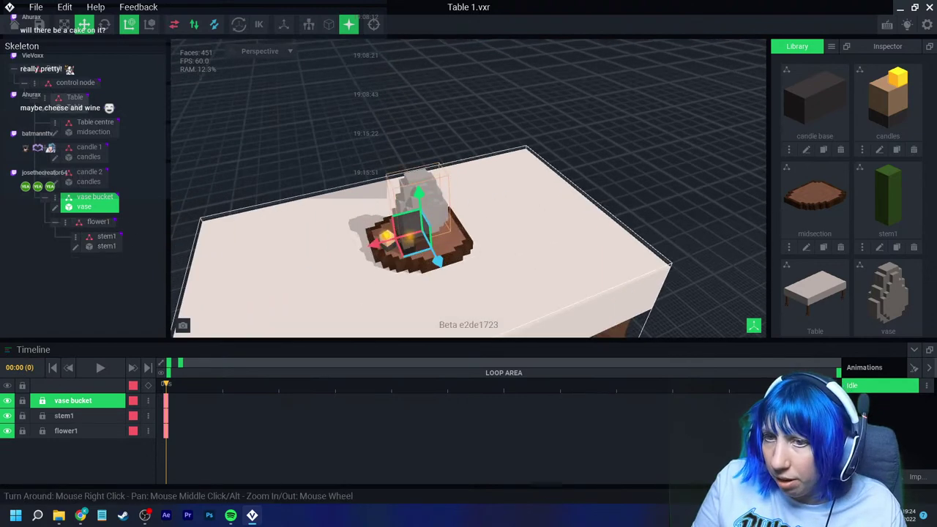
pyautogui.click(101, 240)
pyautogui.moveTo(402, 218); pyautogui.dragTo(392, 133)
pyautogui.scroll(5, 385, 178)
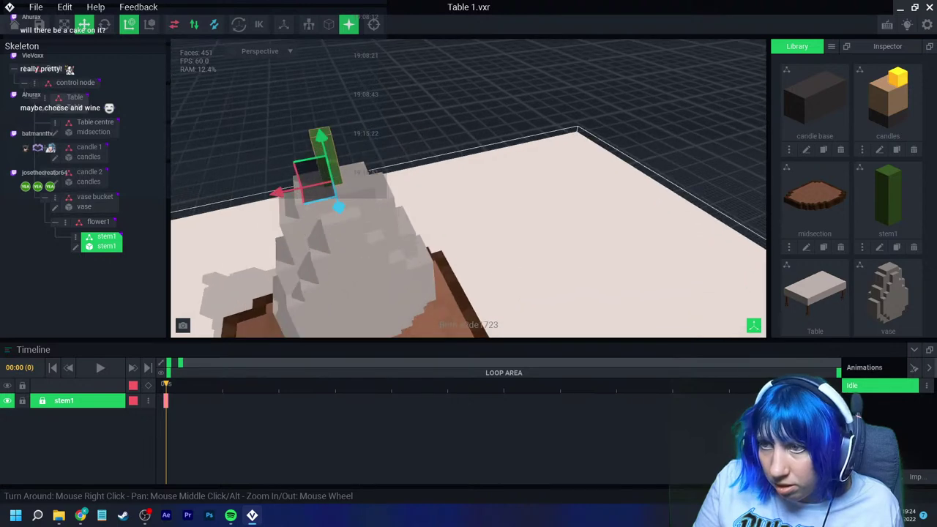
pyautogui.moveTo(368, 110); pyautogui.dragTo(371, 132)
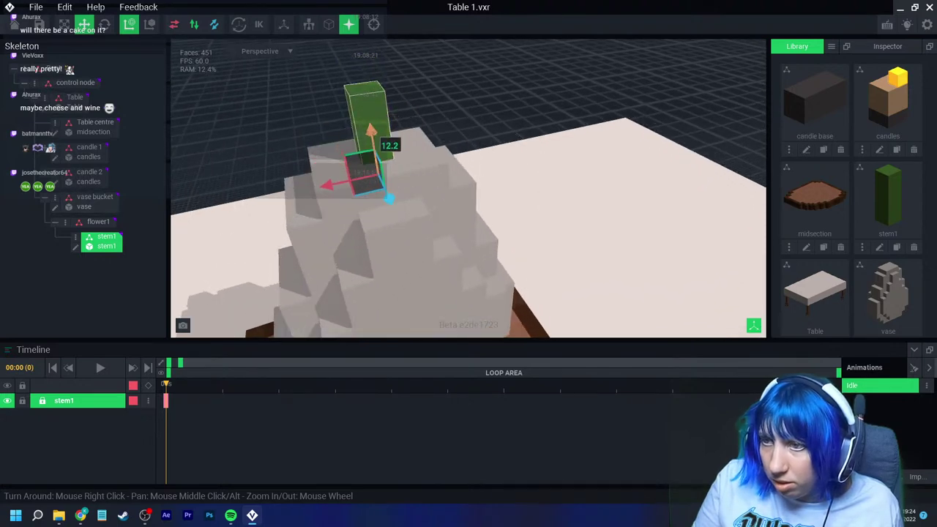
pyautogui.moveTo(334, 184); pyautogui.dragTo(327, 186)
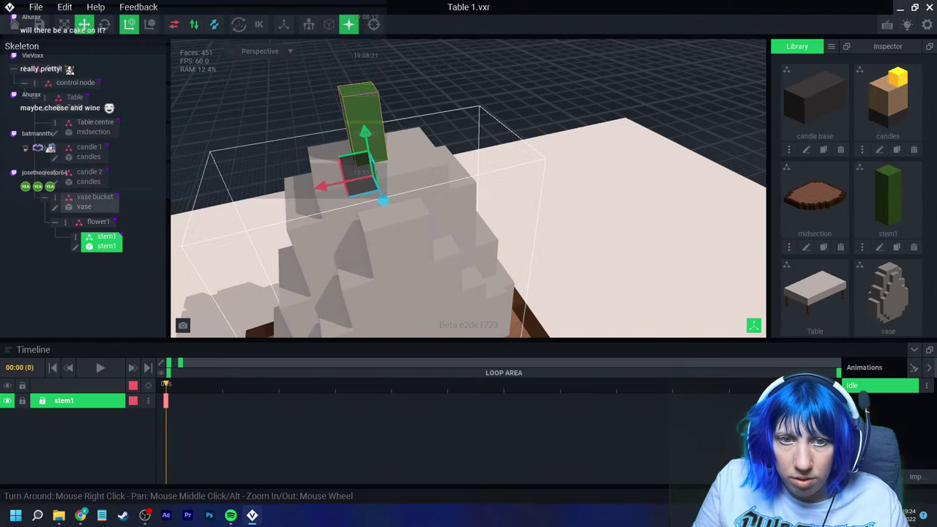
# Step: Rotate the stem1 node so the stem leans outward from the top of the vase
pyautogui.scroll(-2, 395, 176)
pyautogui.click(105, 24)
pyautogui.scroll(4, 495, 257)
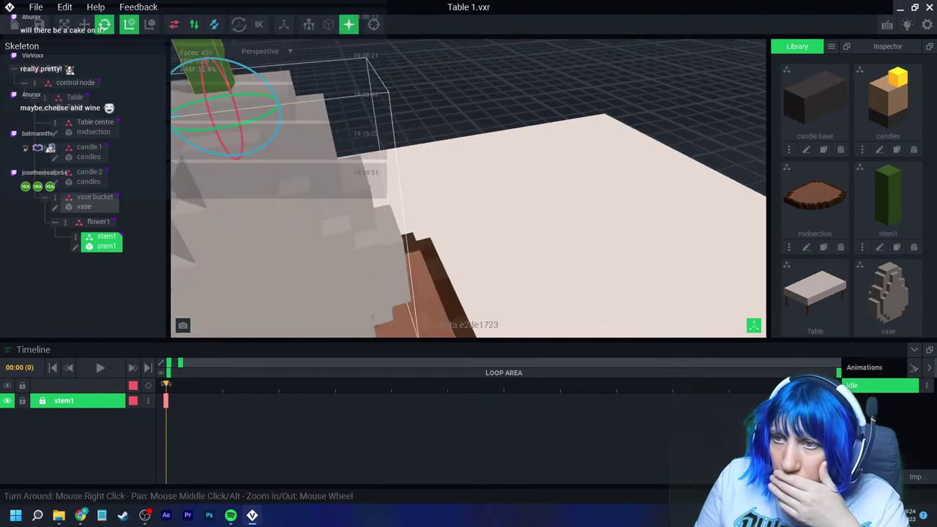
pyautogui.moveTo(366, 183); pyautogui.dragTo(651, 299, button='middle')
pyautogui.moveTo(556, 196); pyautogui.dragTo(497, 161, button='right')
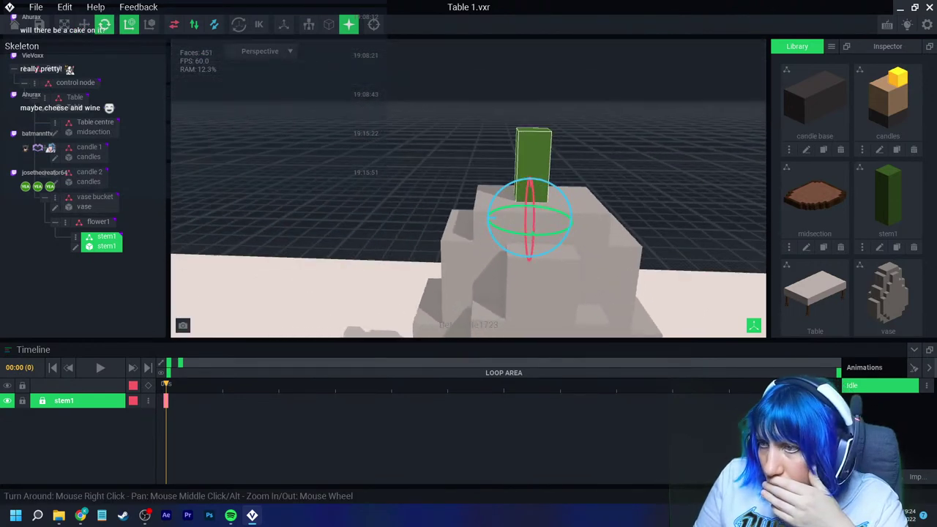
pyautogui.moveTo(551, 182); pyautogui.dragTo(541, 179)
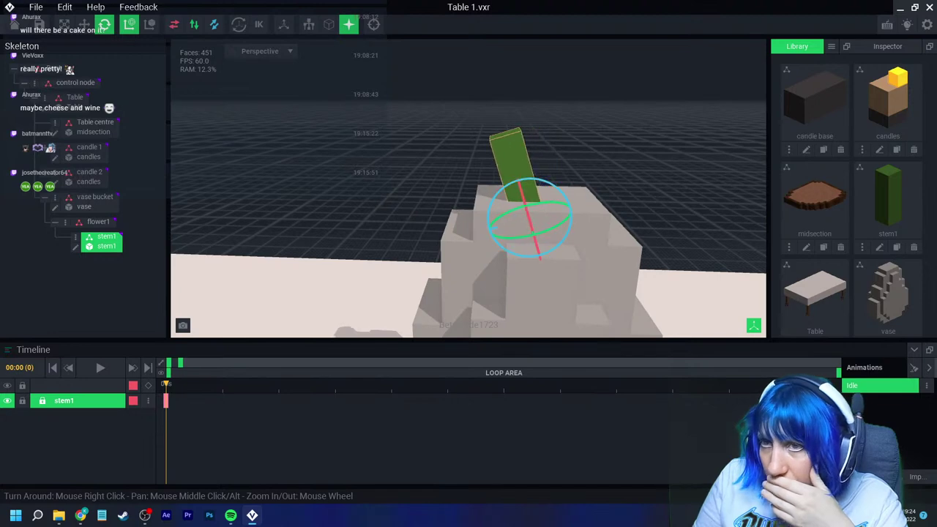
# Step: Move the tilted stem a little sideways toward the edge of the vase's top and deselect it
pyautogui.click(84, 24)
pyautogui.moveTo(488, 229); pyautogui.dragTo(469, 235)
pyautogui.press('Escape')
pyautogui.scroll(-3, 454, 244)
pyautogui.moveTo(454, 245); pyautogui.dragTo(454, 245, button='right')
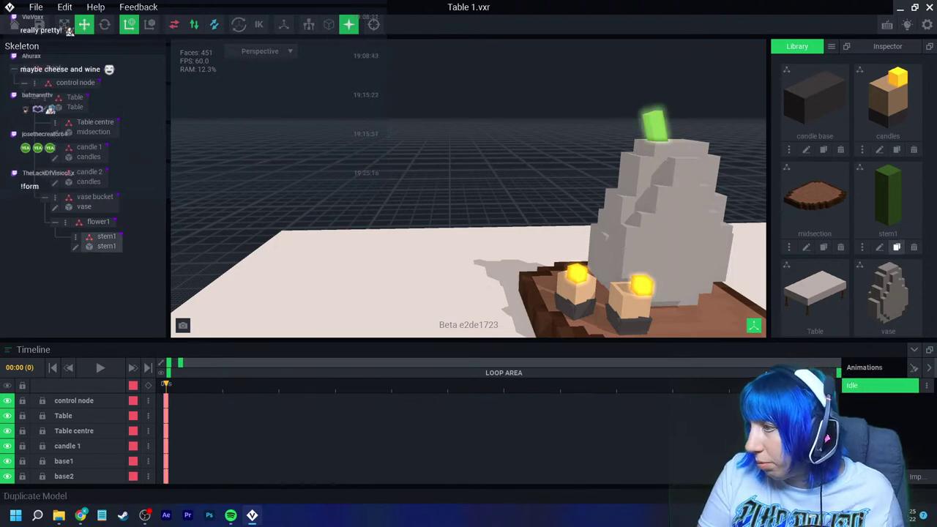
# Step: Clone the stem1 model in the library under the name "stem 2"
pyautogui.click(897, 246)
pyautogui.write('stem ')
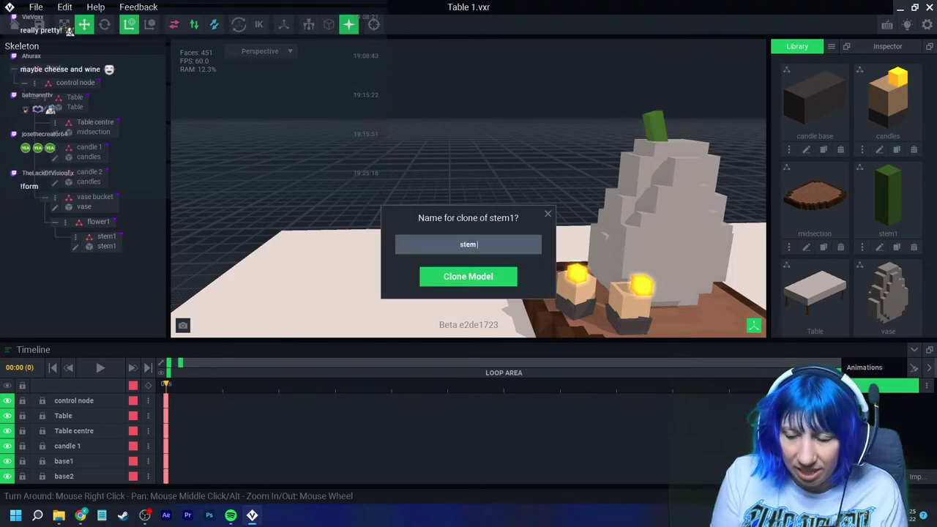
pyautogui.write('2')
pyautogui.press('Return')
# Step: Open the stem 2 model for editing and repaint the whole stem in the lighter green #5F8A3B
pyautogui.click(879, 246)
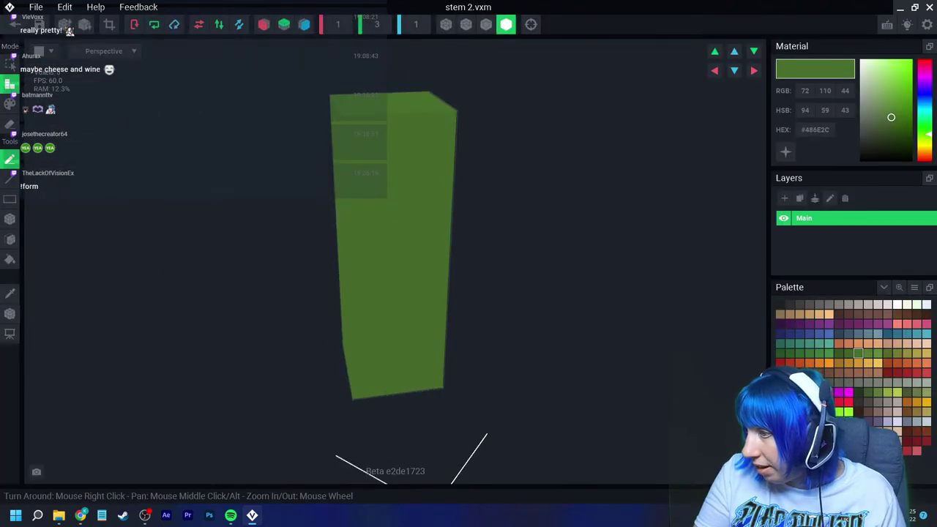
pyautogui.click(877, 353)
pyautogui.click(10, 103)
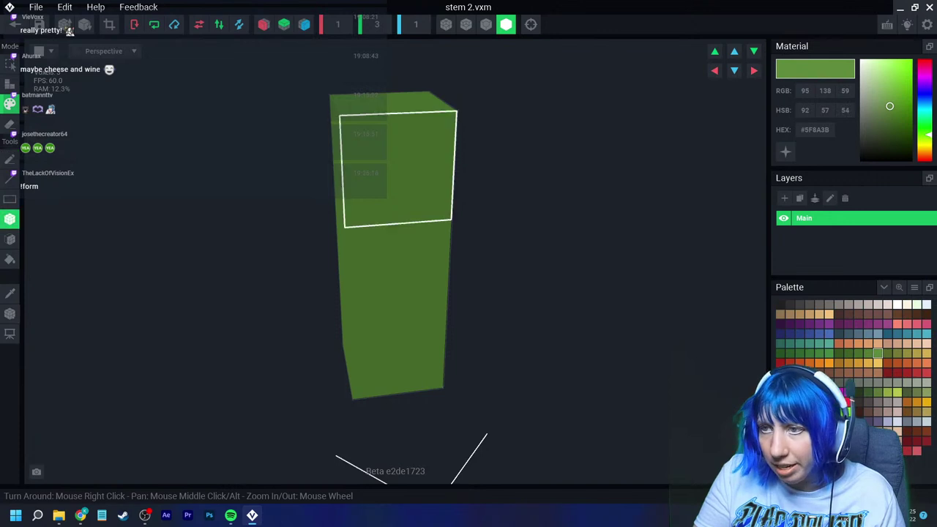
pyautogui.moveTo(397, 168); pyautogui.dragTo(395, 341)
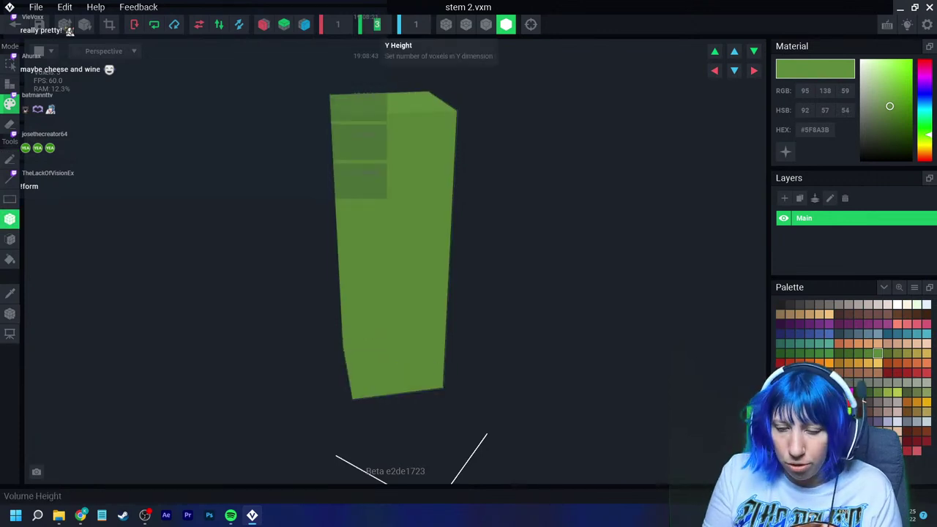
# Step: Set stem 2's volume height to 4 voxels, extend the stem to fill it, and bring up its pivot
pyautogui.write('4')
pyautogui.press('Return')
pyautogui.click(9, 83)
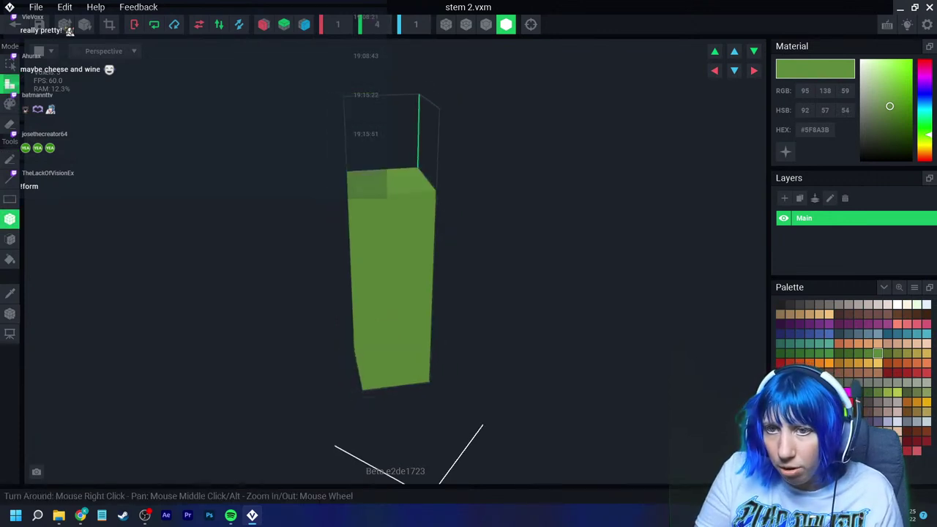
pyautogui.click(395, 179)
pyautogui.click(9, 314)
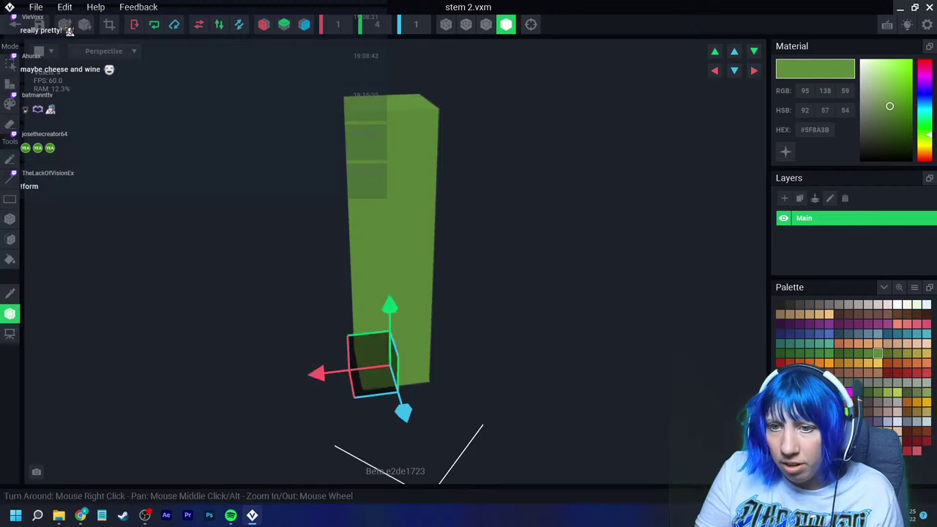
# Step: Return to the Table 1 scene and clone the stem 2 model as "stem 3"
pyautogui.click(14, 25)
pyautogui.click(366, 188)
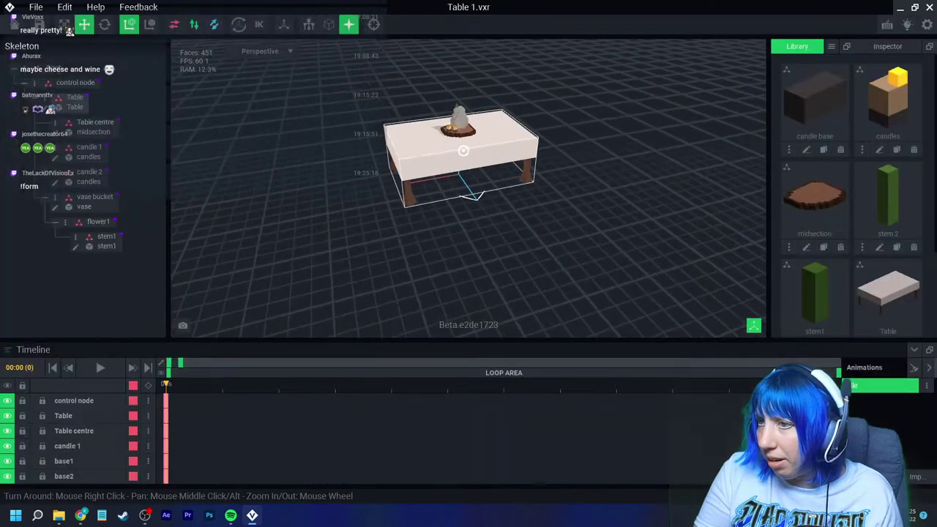
pyautogui.click(897, 246)
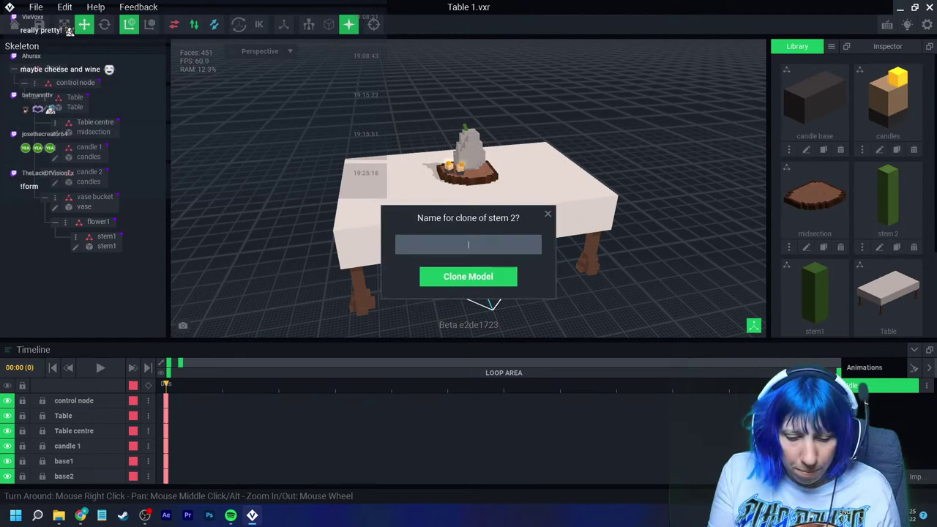
pyautogui.press('Return')
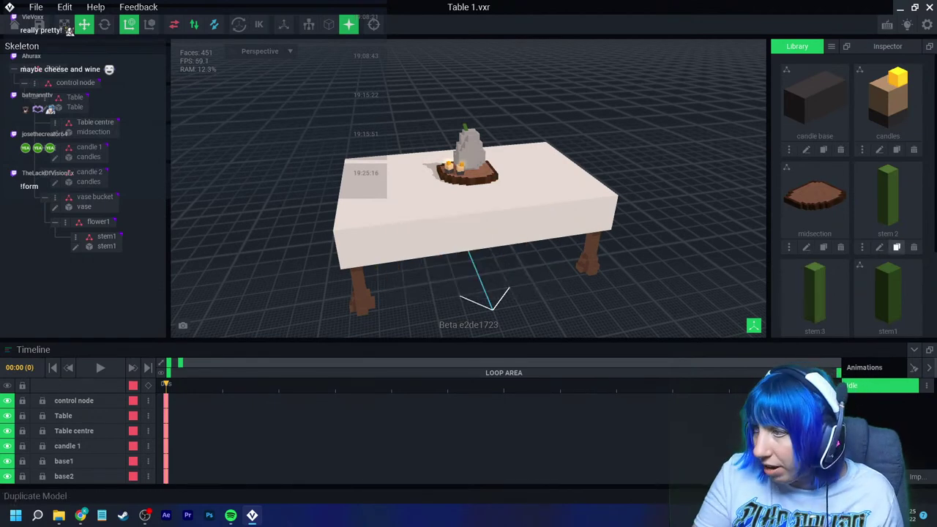
# Step: Open the stem 3 model for editing and repaint the whole stem in the mid green #547C34
pyautogui.scroll(-2, 849, 219)
pyautogui.click(806, 223)
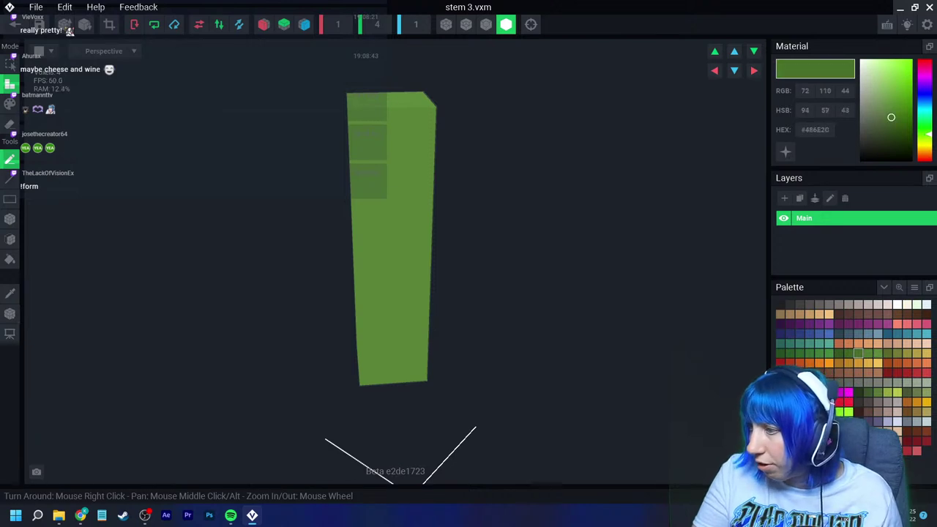
pyautogui.click(868, 353)
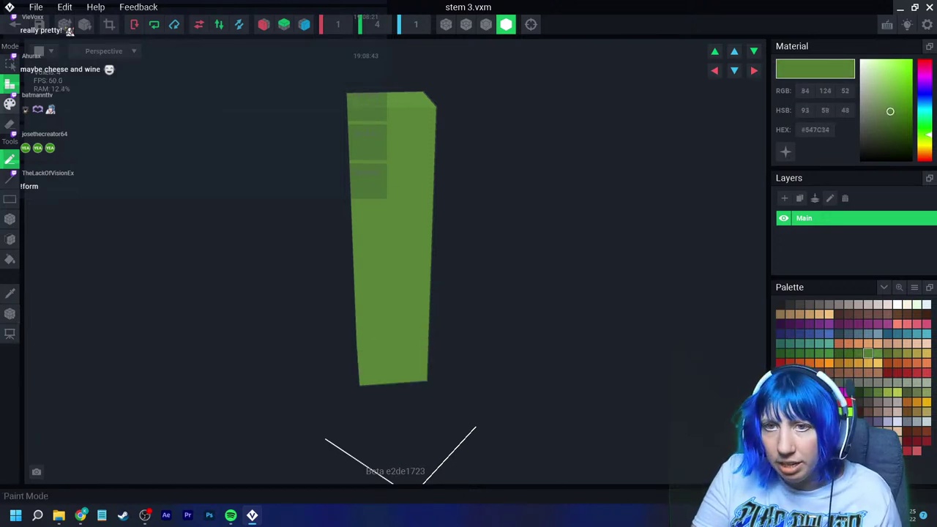
pyautogui.moveTo(392, 150); pyautogui.dragTo(393, 234)
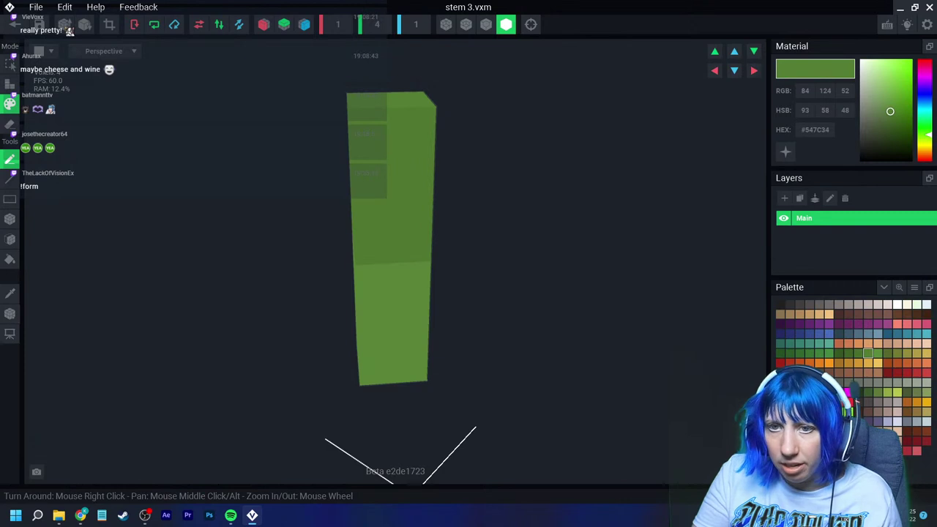
pyautogui.click(10, 218)
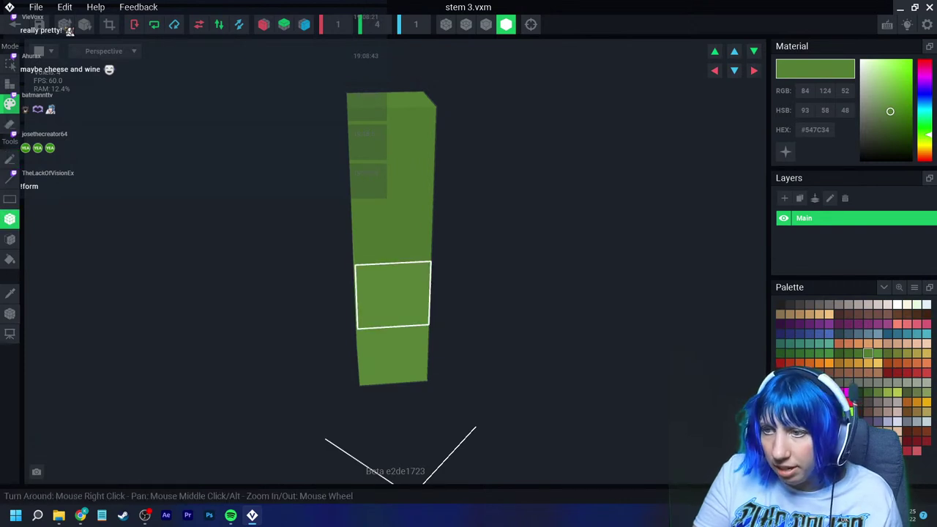
# Step: Shorten stem 3 to 2 voxels by erasing its lower part, and place its pivot at the base
pyautogui.click(10, 123)
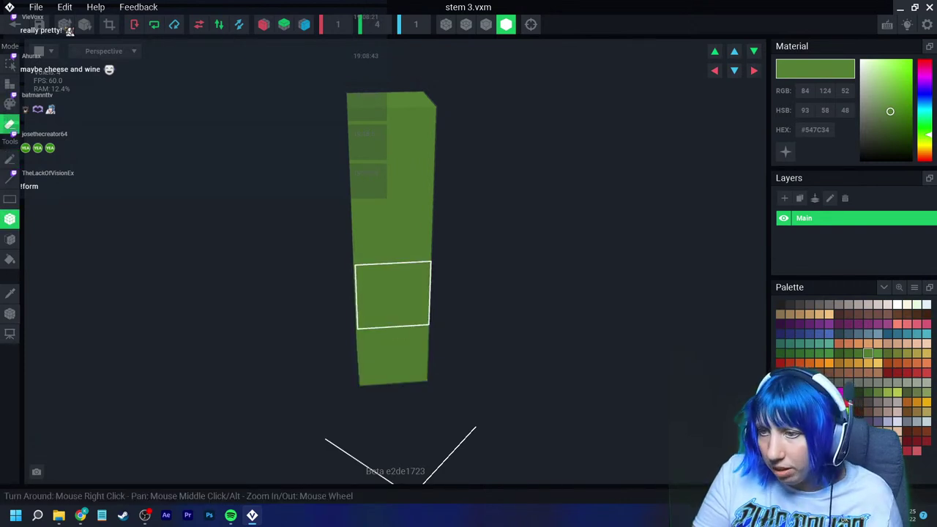
pyautogui.moveTo(423, 341); pyautogui.dragTo(399, 288)
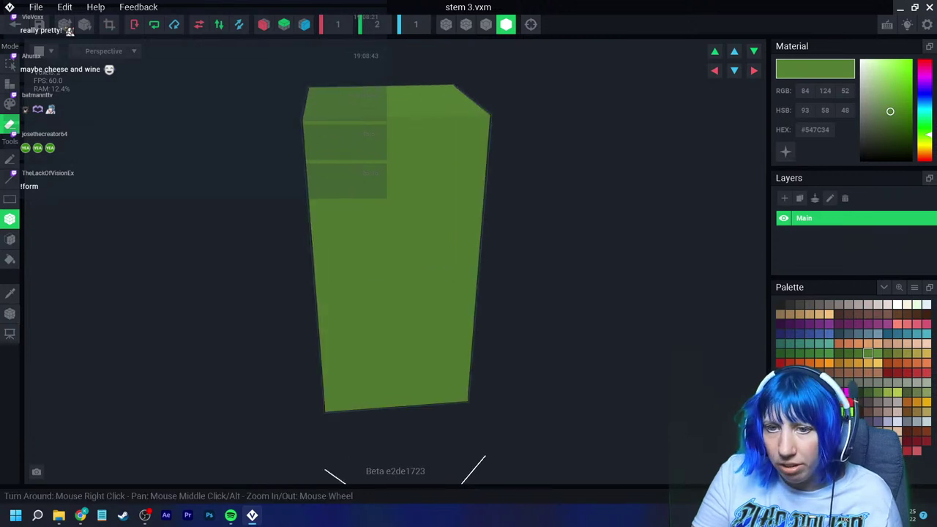
pyautogui.click(9, 313)
pyautogui.rightClick(15, 318)
pyautogui.click(52, 328)
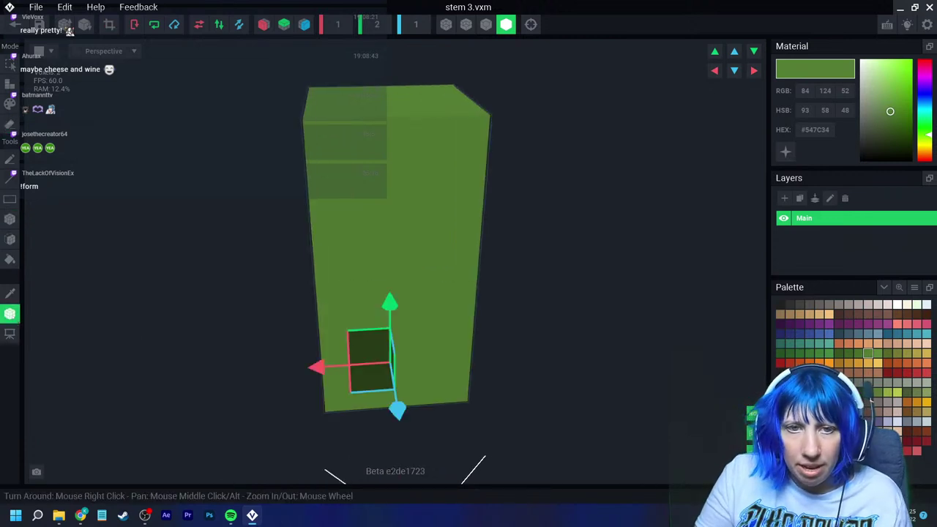
# Step: Return to the Table 1 scene and create a new model named "flower"
pyautogui.click(14, 24)
pyautogui.click(366, 187)
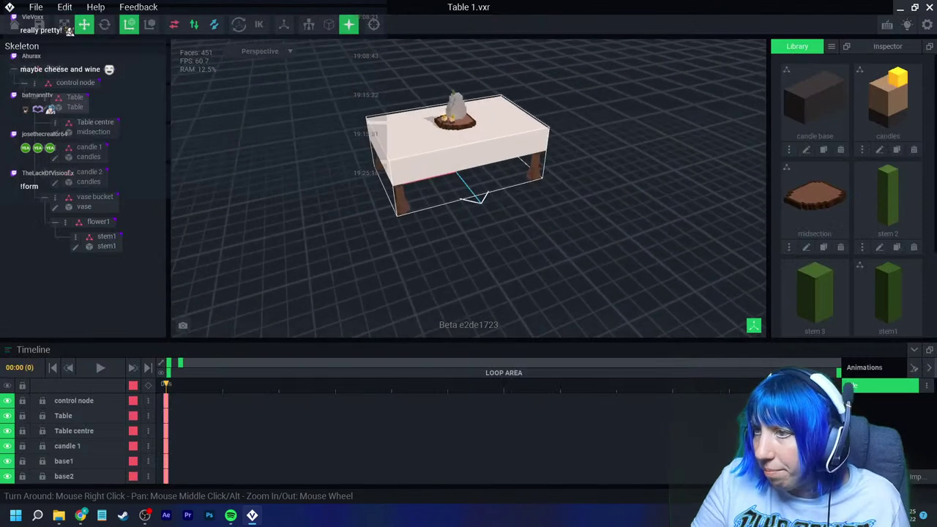
pyautogui.click(831, 46)
pyautogui.click(855, 51)
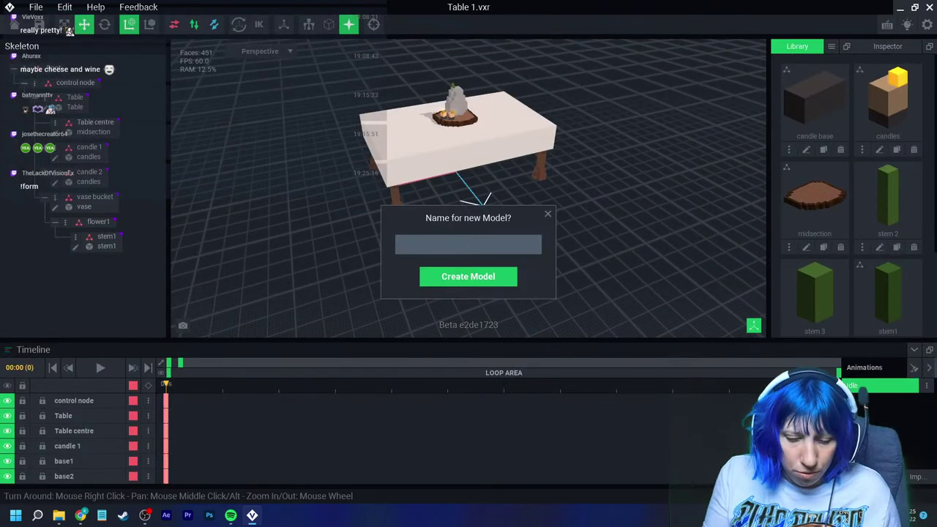
pyautogui.write('flower')
pyautogui.press('Return')
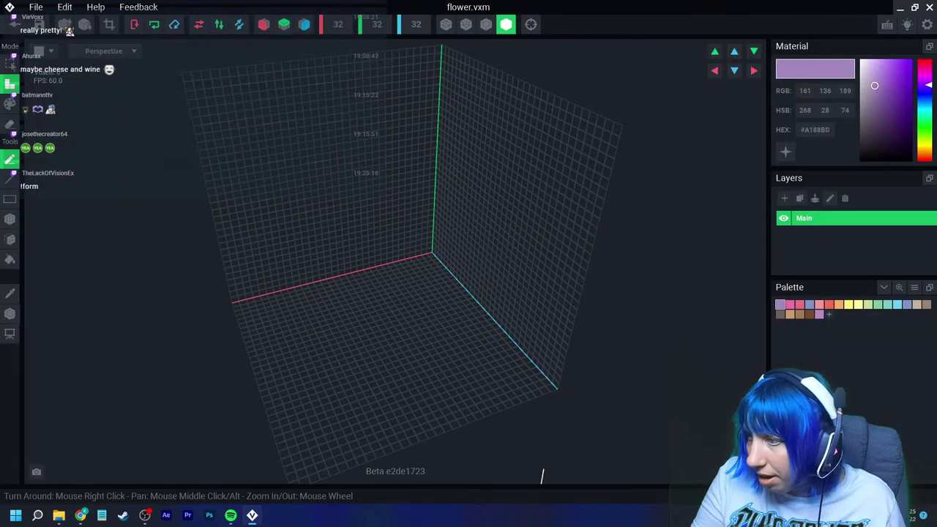
# Step: Load the saved full colour palette into the flower model
pyautogui.click(914, 287)
pyautogui.click(908, 316)
pyautogui.click(486, 233)
pyautogui.doubleClick(486, 232)
# Step: Turn on X and Z symmetry for the flower and set the colour to light pink #F49EE0
pyautogui.scroll(3, 417, 345)
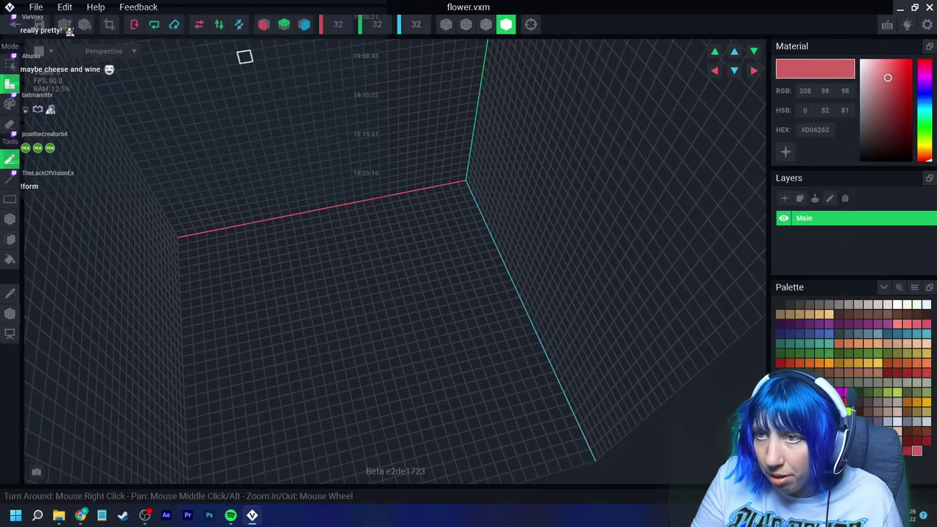
pyautogui.click(264, 24)
pyautogui.click(303, 24)
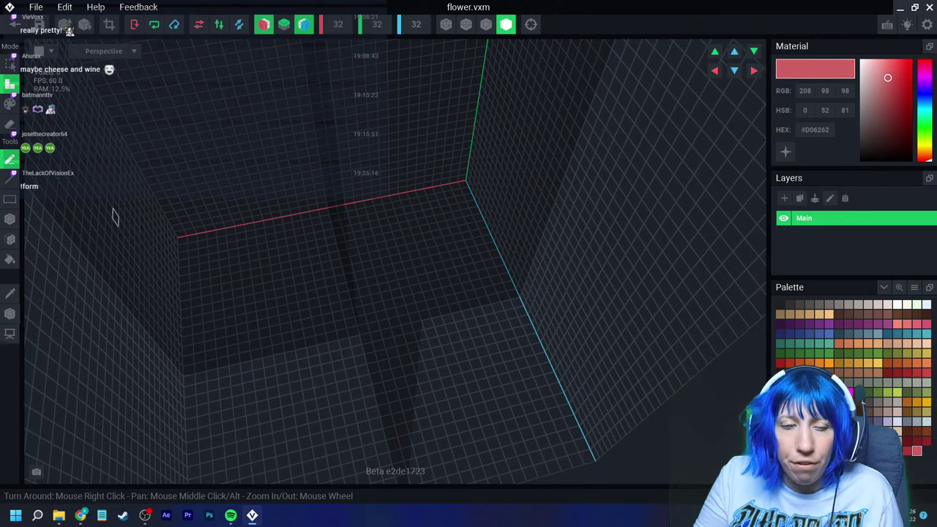
pyautogui.moveTo(214, 265); pyautogui.dragTo(223, 261, button='middle')
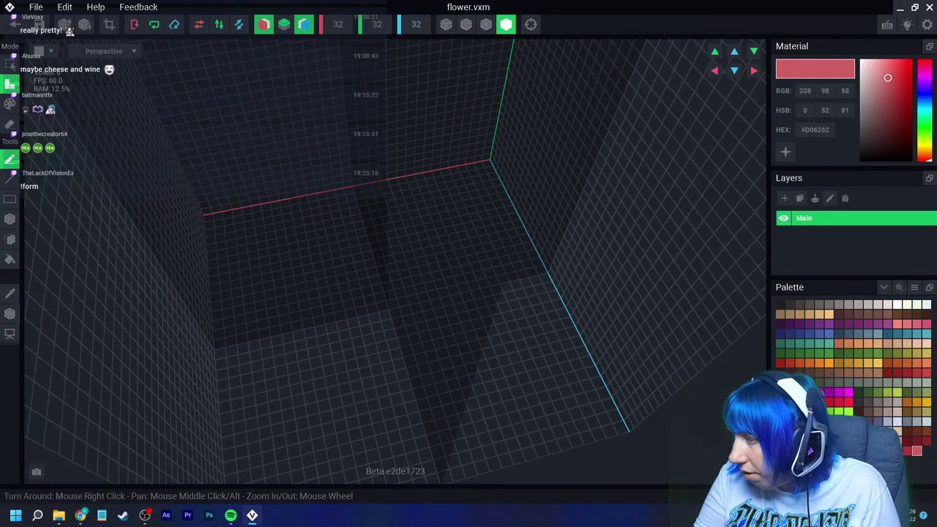
pyautogui.click(798, 410)
pyautogui.moveTo(874, 77)
pyautogui.mouseDown()
pyautogui.moveTo(876, 65)
pyautogui.moveTo(925, 75)
pyautogui.moveTo(878, 63)
pyautogui.mouseUp()
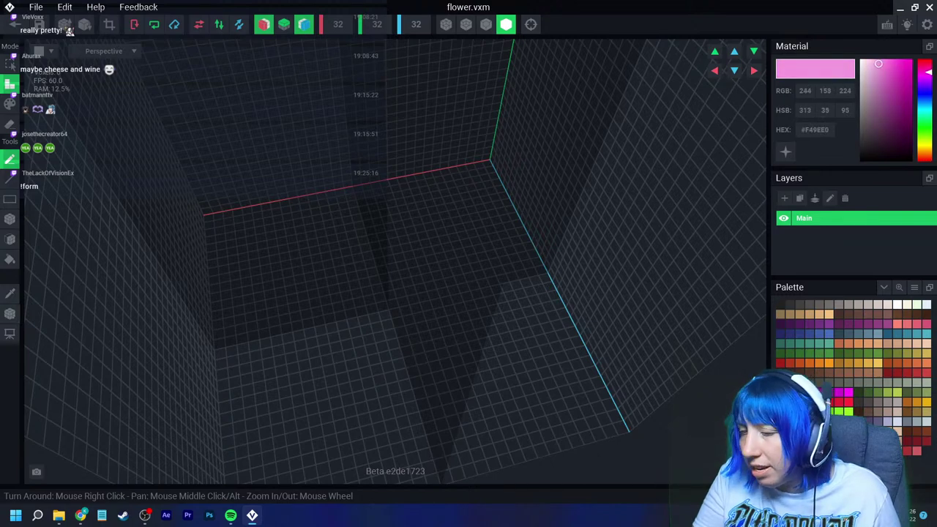
# Step: Build a cross-shaped, hollow pink flower head at the grid's centre with mirrored boxes and show the voxel outlines
pyautogui.scroll(3, 356, 310)
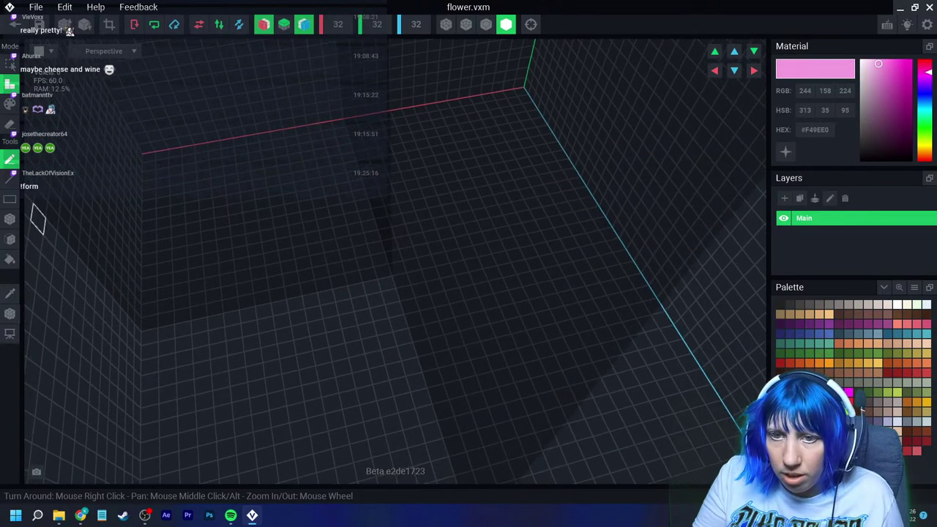
pyautogui.click(10, 219)
pyautogui.click(389, 297)
pyautogui.moveTo(391, 278)
pyautogui.mouseDown(button='right')
pyautogui.moveTo(410, 273)
pyautogui.moveTo(378, 278)
pyautogui.moveTo(385, 291)
pyautogui.mouseUp(button='right')
pyautogui.click(390, 285)
pyautogui.click(378, 276)
pyautogui.click(377, 273)
pyautogui.click(393, 287)
pyautogui.moveTo(394, 246); pyautogui.dragTo(396, 245, button='right')
pyautogui.click(486, 24)
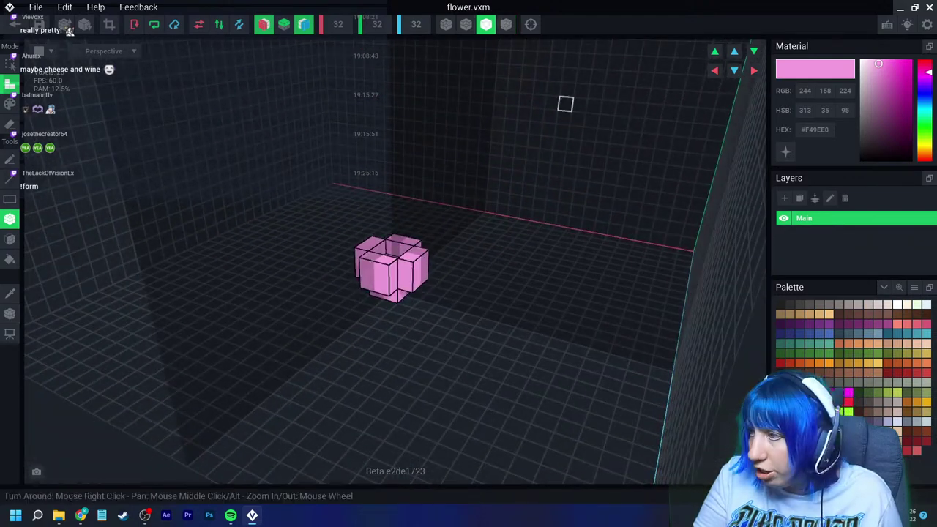
# Step: Copy the flower's pink hex code and darken the working colour to #D67DC2
pyautogui.rightClick(815, 132)
pyautogui.click(830, 142)
pyautogui.click(861, 153)
pyautogui.rightClick(820, 130)
pyautogui.click(835, 153)
pyautogui.moveTo(600, 226); pyautogui.dragTo(434, 294, button='right')
pyautogui.moveTo(878, 64); pyautogui.dragTo(881, 73)
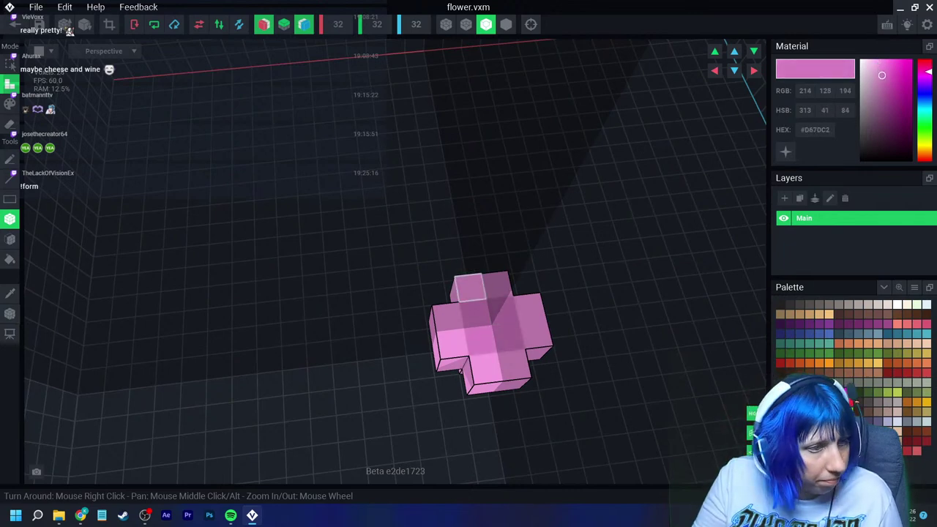
pyautogui.scroll(2, 469, 287)
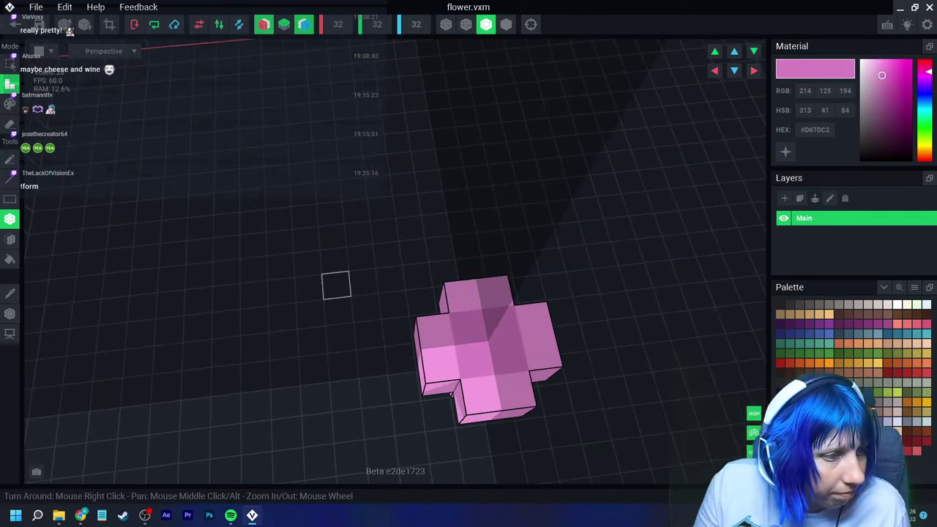
pyautogui.moveTo(394, 306); pyautogui.dragTo(498, 316, button='right')
pyautogui.scroll(-3, 498, 318)
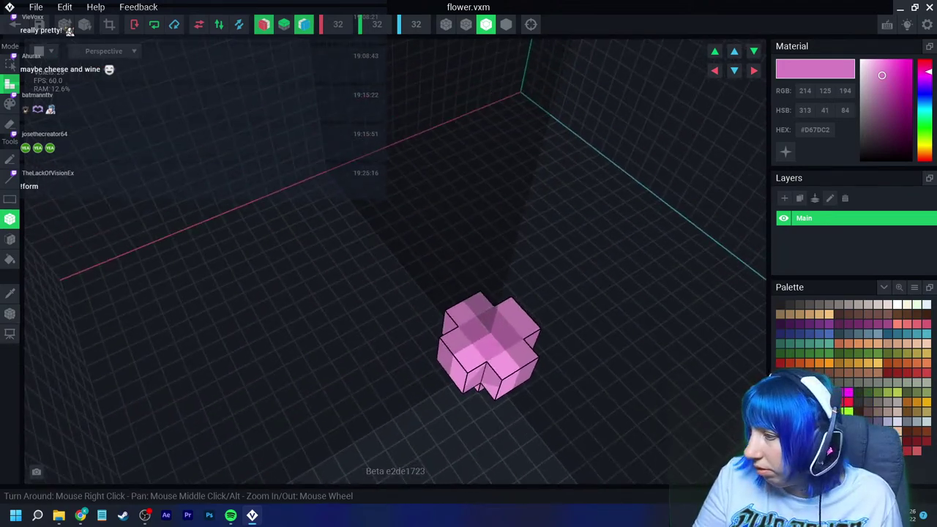
# Step: Copy and paste the current pink's hex code and deepen the working colour to #CC66B5
pyautogui.click(815, 130)
pyautogui.rightClick(815, 129)
pyautogui.click(833, 136)
pyautogui.click(780, 303)
pyautogui.rightClick(815, 130)
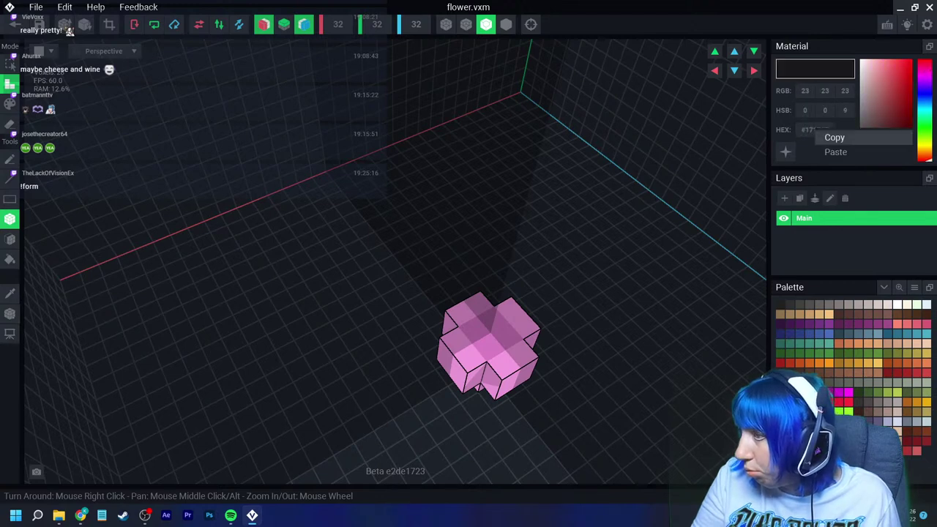
pyautogui.click(836, 150)
pyautogui.click(886, 80)
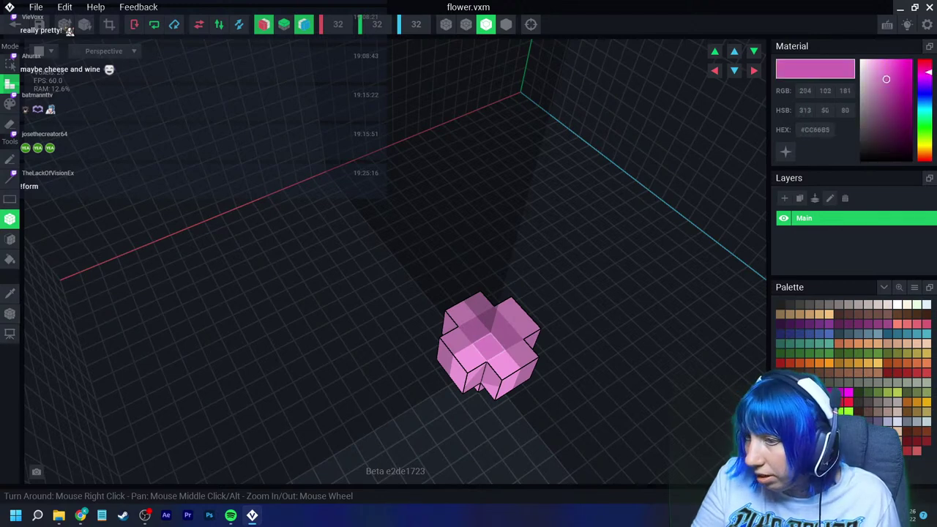
# Step: Turn off X and Z symmetry and paint the centre of the flower's top in #CC66B5
pyautogui.moveTo(503, 339); pyautogui.dragTo(471, 330)
pyautogui.hotkey('ctrl', 'z')
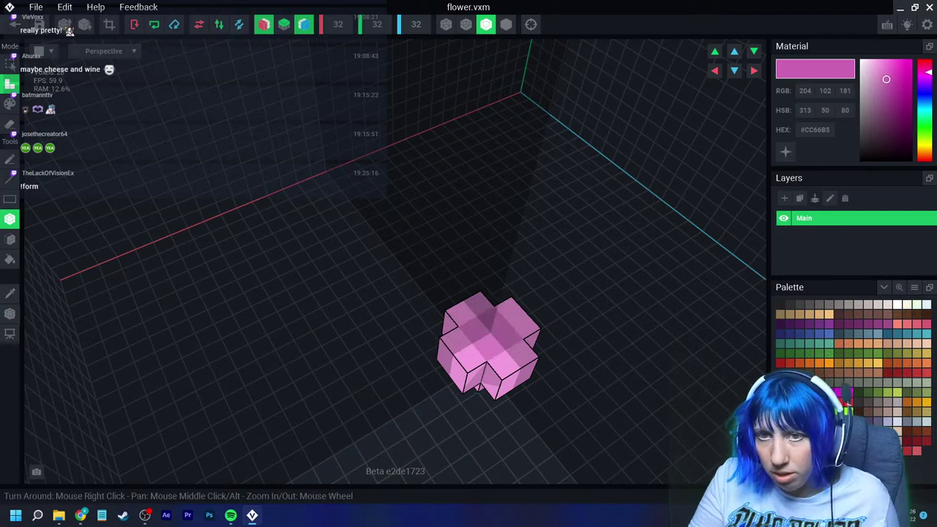
pyautogui.click(10, 103)
pyautogui.click(304, 24)
pyautogui.click(263, 25)
pyautogui.click(474, 331)
pyautogui.moveTo(468, 362); pyautogui.dragTo(504, 408, button='right')
pyautogui.scroll(-3, 504, 408)
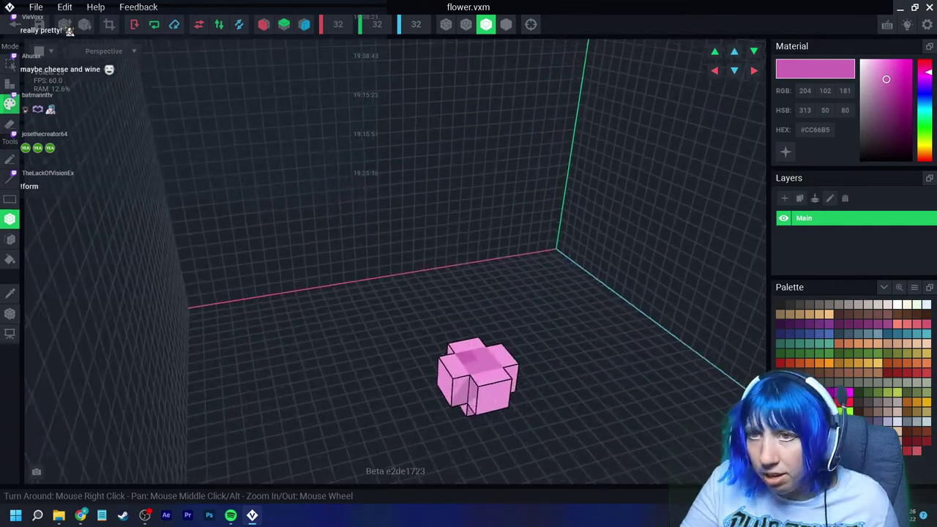
# Step: Crop the flower's volume to its voxels, bring up its pivot, and return to the Table 1 scene
pyautogui.click(109, 25)
pyautogui.click(9, 314)
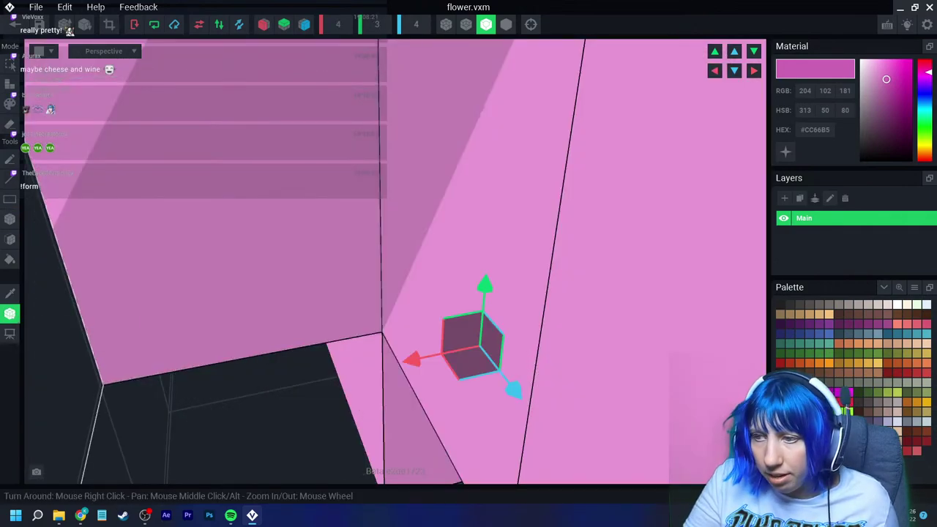
pyautogui.click(15, 24)
pyautogui.click(366, 187)
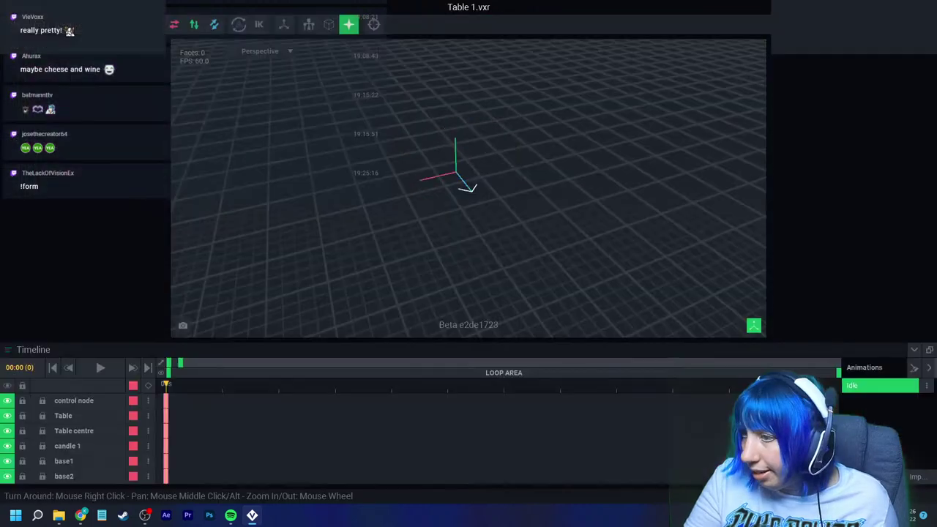
# Step: Clone the flower model under the name flower2 and open the clone for editing
pyautogui.click(822, 246)
pyautogui.write('flower2')
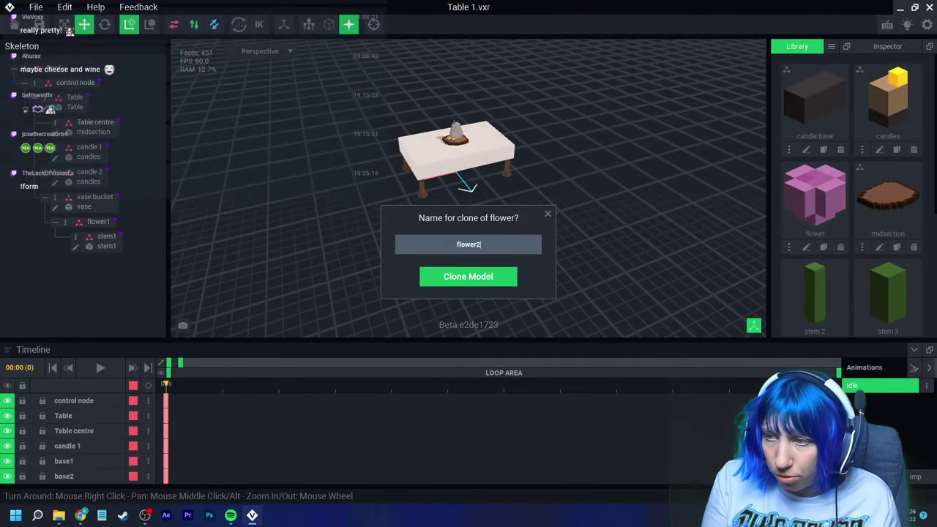
pyautogui.press('Return')
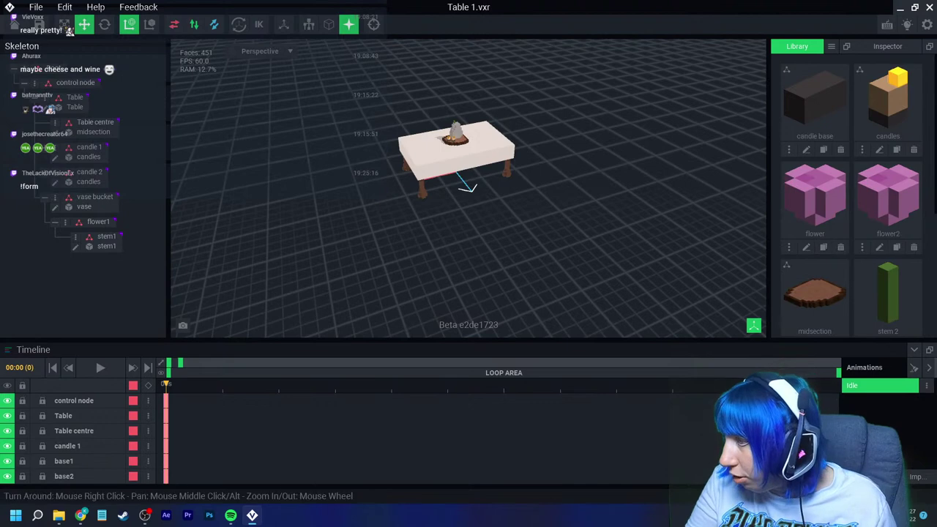
pyautogui.click(880, 246)
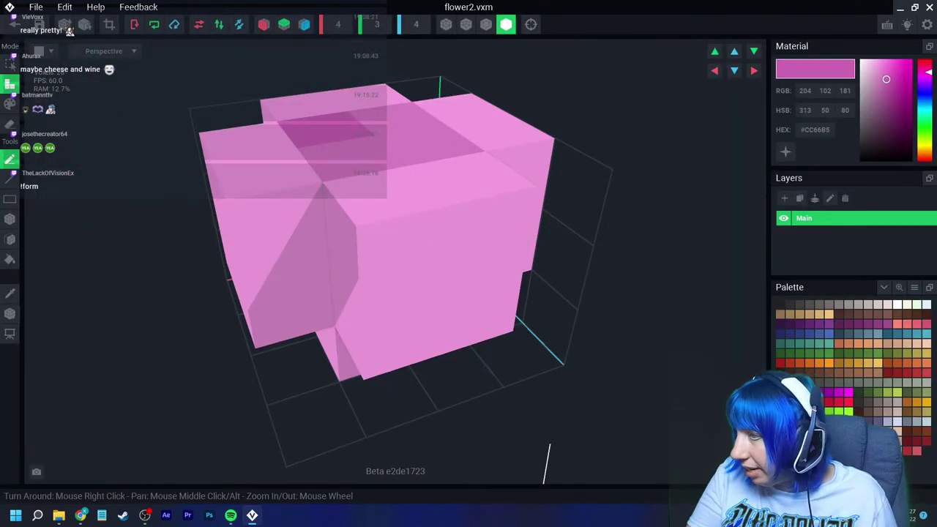
# Step: Recolour flower2's outer petals from magenta to a deeper rosy pink
pyautogui.moveTo(468, 293); pyautogui.dragTo(432, 289, button='right')
pyautogui.scroll(-2, 401, 263)
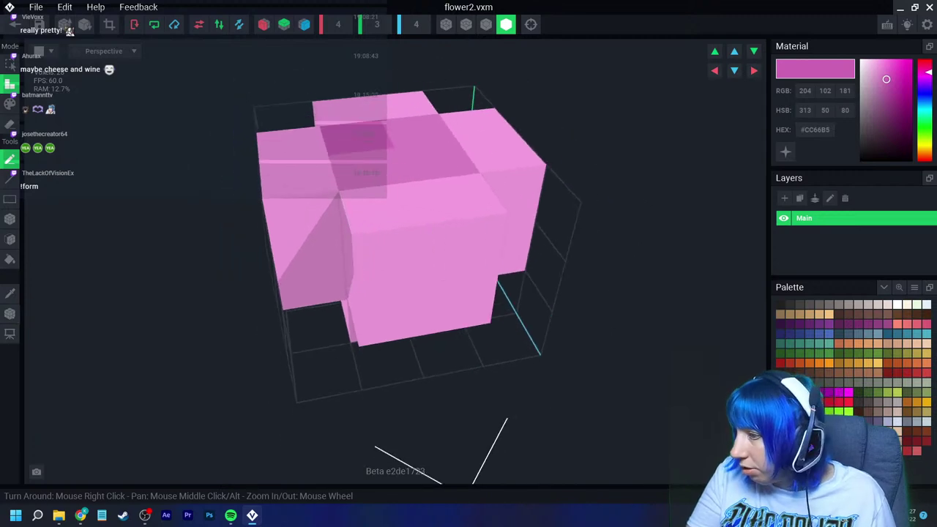
pyautogui.press('i')
pyautogui.moveTo(925, 67); pyautogui.dragTo(885, 66)
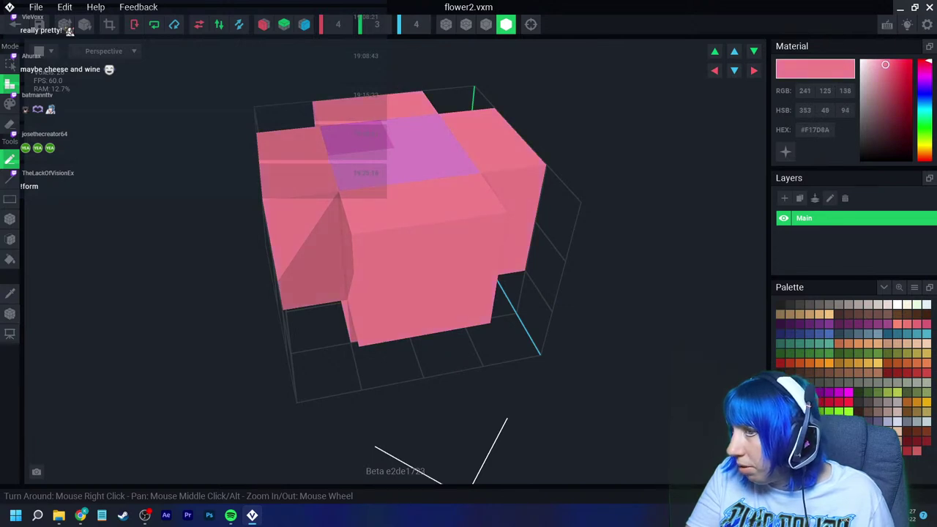
pyautogui.moveTo(885, 65); pyautogui.dragTo(890, 66)
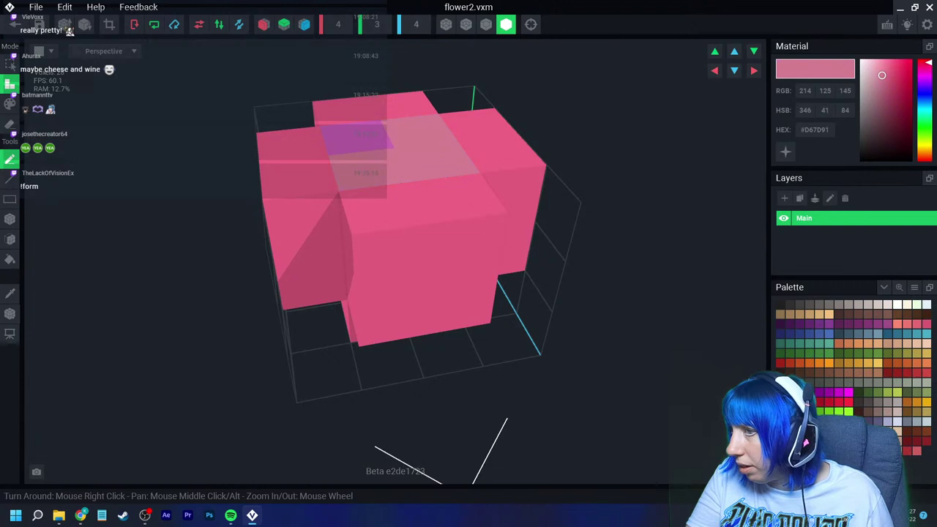
# Step: Recolour the top of flower2 in deep pink with a red #EB4159 centre, and save it back to the Table 1 scene
pyautogui.moveTo(882, 74); pyautogui.dragTo(893, 70)
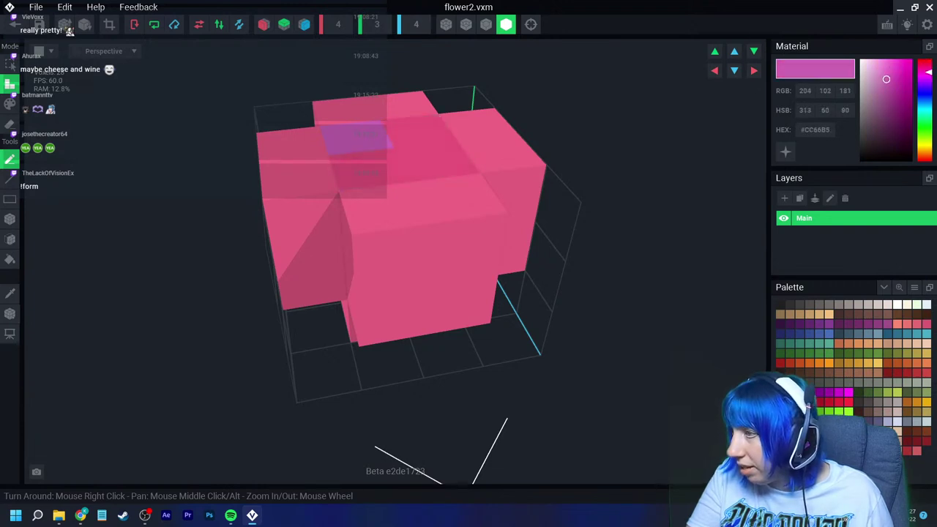
pyautogui.moveTo(928, 71)
pyautogui.mouseDown()
pyautogui.moveTo(928, 62)
pyautogui.moveTo(889, 75)
pyautogui.moveTo(898, 66)
pyautogui.mouseUp()
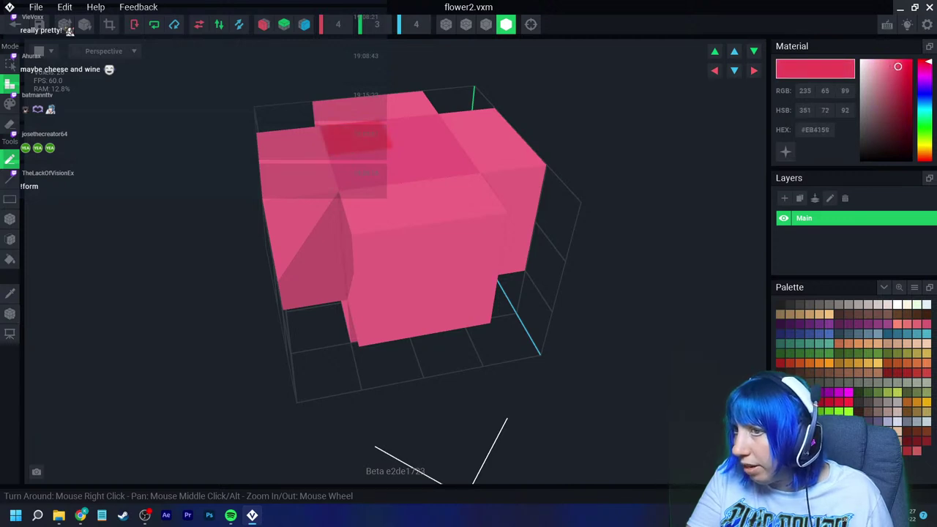
pyautogui.click(15, 25)
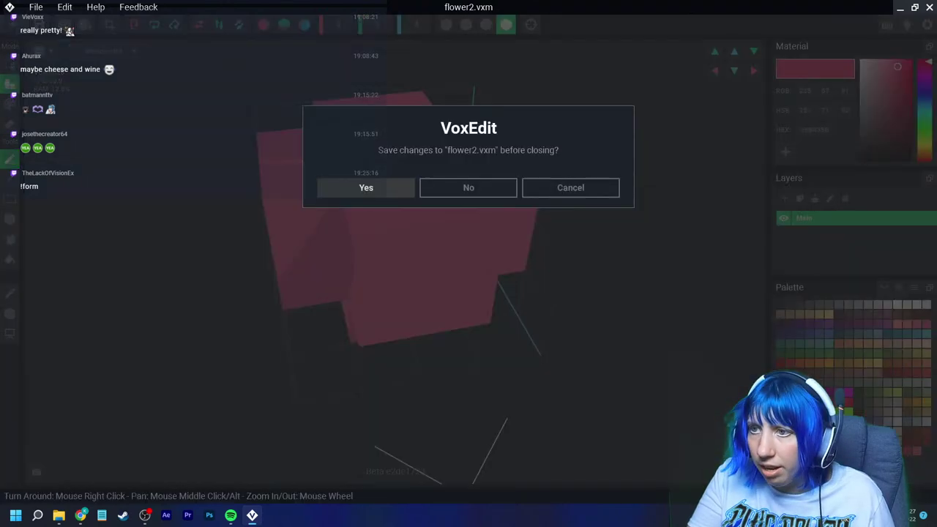
pyautogui.click(366, 185)
# Step: Add a child node named flower under stem1 and assign the pink flower model to it
pyautogui.scroll(5, 469, 188)
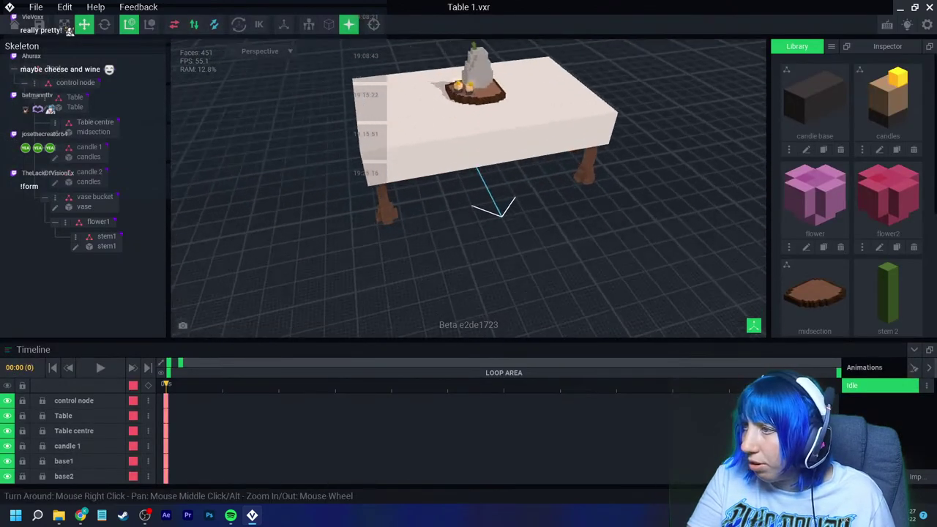
pyautogui.scroll(3, 469, 188)
pyautogui.moveTo(468, 109); pyautogui.dragTo(424, 282, button='middle')
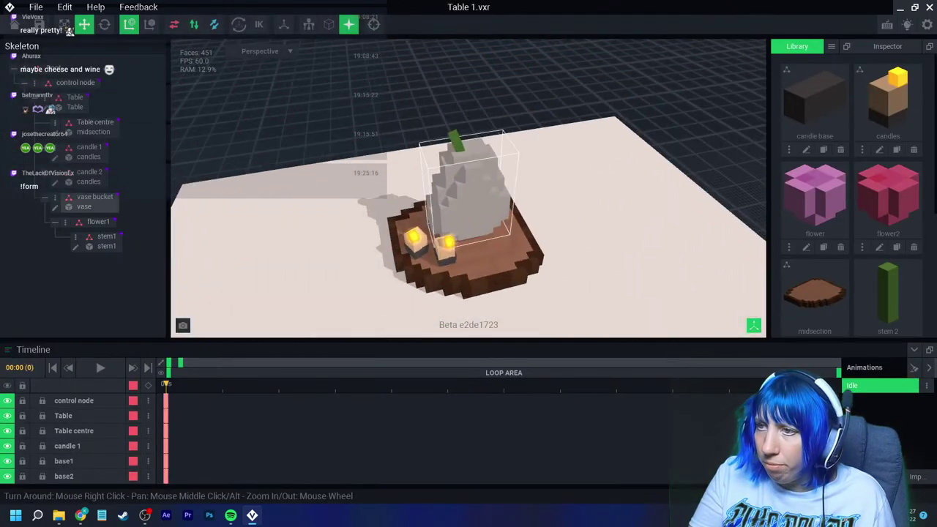
pyautogui.click(455, 141)
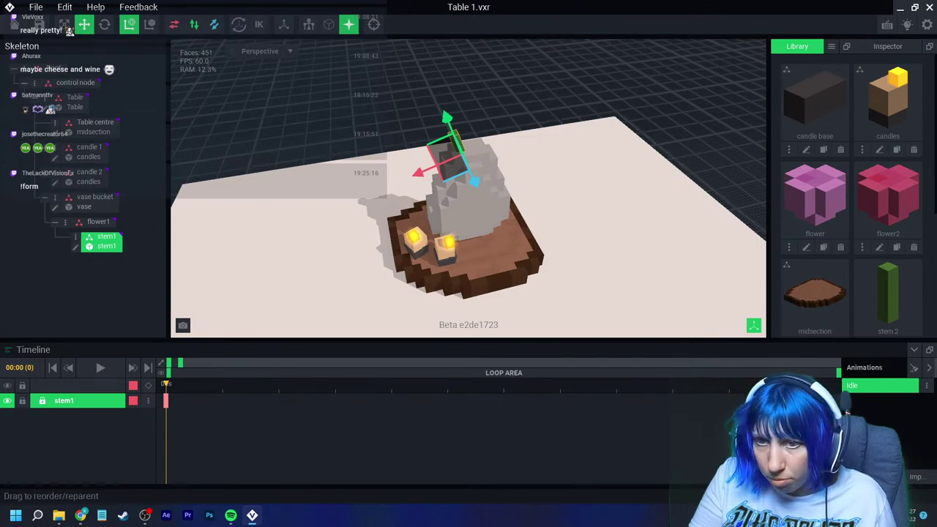
pyautogui.click(75, 237)
pyautogui.click(117, 263)
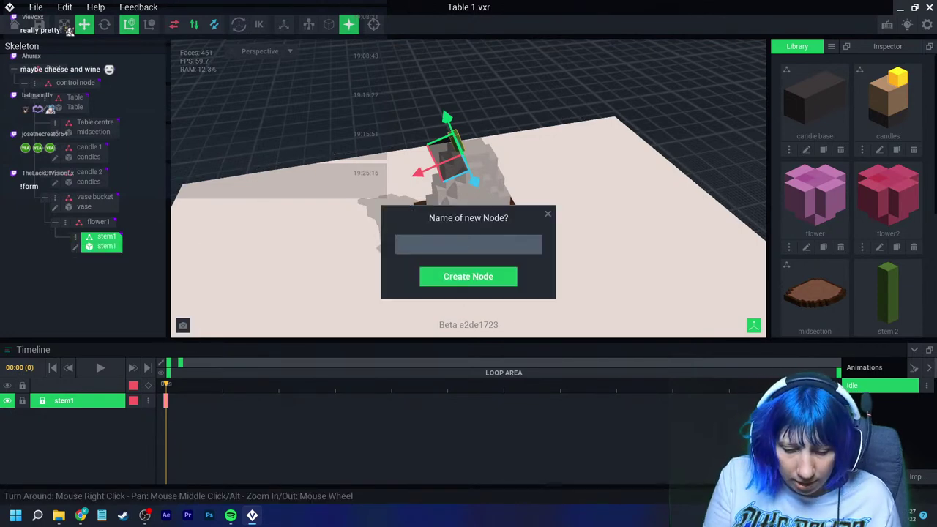
pyautogui.write('flower')
pyautogui.press('Return')
pyautogui.moveTo(815, 194); pyautogui.dragTo(117, 262)
# Step: Move and rotate the pink flower so it sits tilted on the tip of the stem rising from the vase
pyautogui.scroll(3, 468, 187)
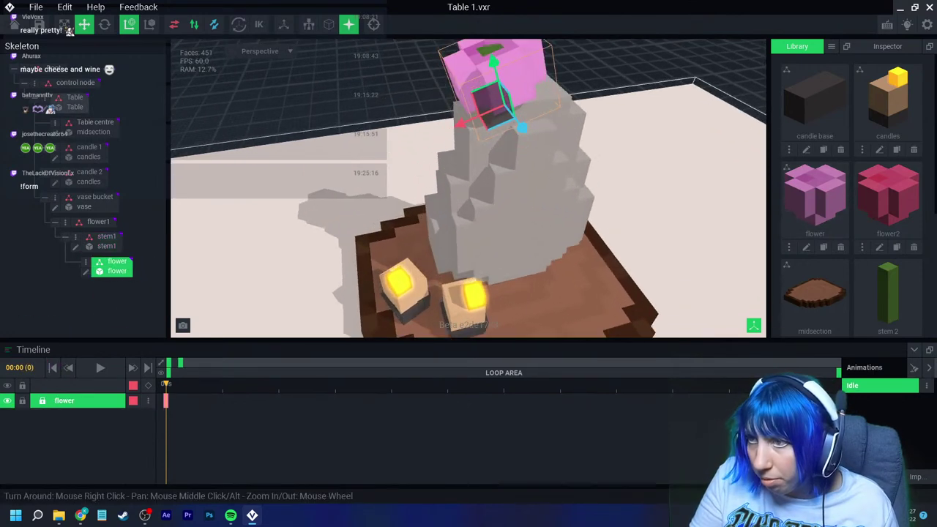
pyautogui.moveTo(468, 188); pyautogui.dragTo(420, 283, button='middle')
pyautogui.moveTo(439, 169); pyautogui.dragTo(415, 119)
pyautogui.scroll(-2, 468, 187)
pyautogui.click(490, 153)
pyautogui.moveTo(490, 190); pyautogui.dragTo(490, 153, button='right')
pyautogui.moveTo(490, 153); pyautogui.dragTo(502, 168, button='middle')
pyautogui.moveTo(473, 178); pyautogui.dragTo(510, 130, button='right')
pyautogui.click(468, 165)
pyautogui.press('e')
pyautogui.click(515, 148)
# Step: Examine the vase, flower and candles on the table from several angles and distances
pyautogui.scroll(-5, 510, 130)
pyautogui.scroll(3, 377, 164)
pyautogui.moveTo(377, 176); pyautogui.dragTo(400, 200, button='right')
pyautogui.scroll(6, 349, 185)
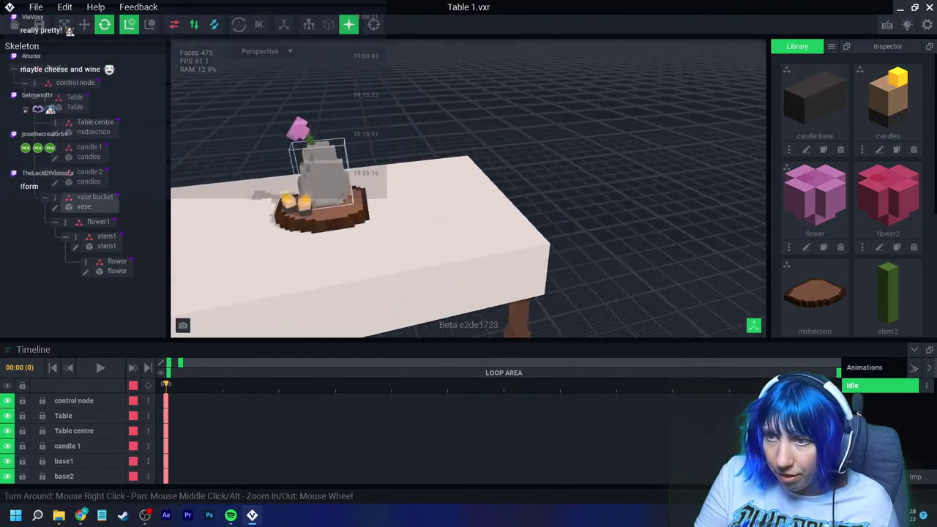
pyautogui.moveTo(348, 186)
pyautogui.mouseDown(button='right')
pyautogui.moveTo(439, 186)
pyautogui.moveTo(366, 186)
pyautogui.moveTo(370, 161)
pyautogui.moveTo(432, 202)
pyautogui.moveTo(351, 198)
pyautogui.moveTo(307, 183)
pyautogui.moveTo(358, 192)
pyautogui.mouseUp(button='right')
pyautogui.scroll(-5, 348, 186)
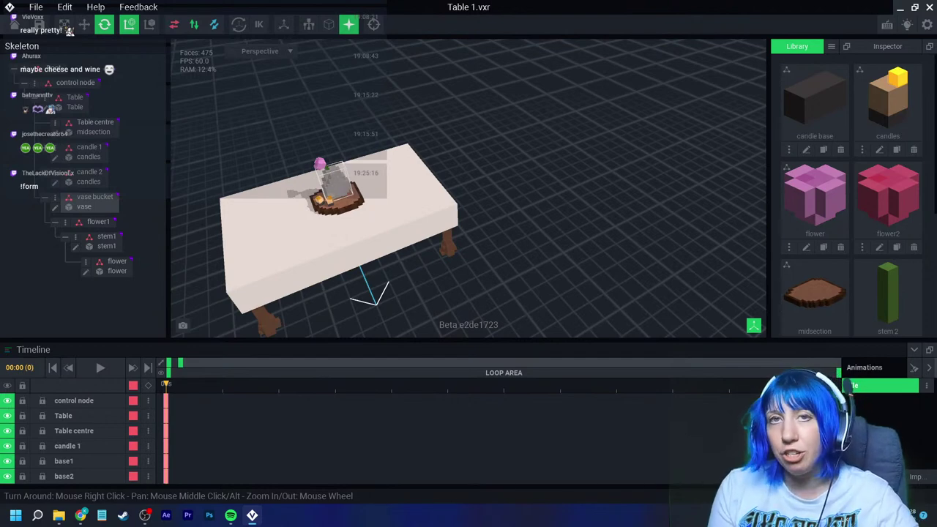
pyautogui.scroll(2, 351, 168)
pyautogui.moveTo(366, 190); pyautogui.dragTo(341, 172, button='right')
pyautogui.scroll(2, 340, 168)
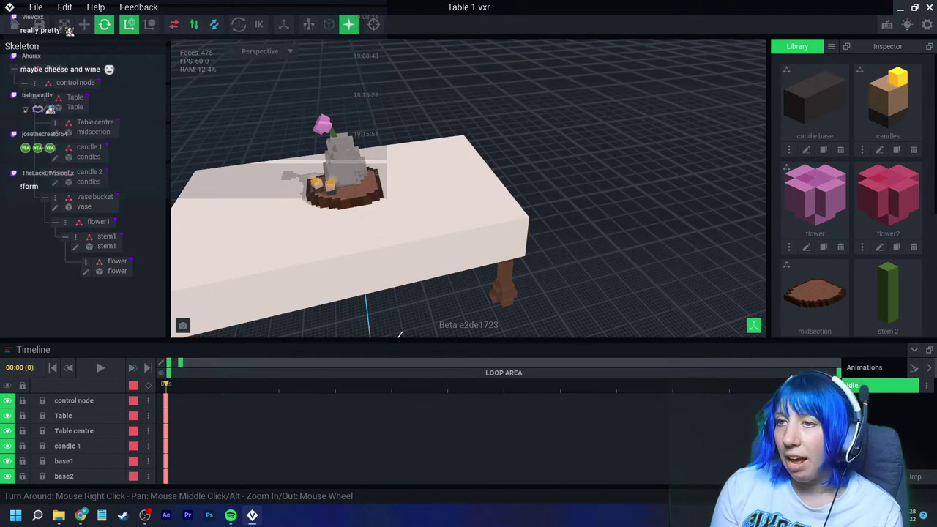
pyautogui.moveTo(454, 190); pyautogui.dragTo(501, 188, button='middle')
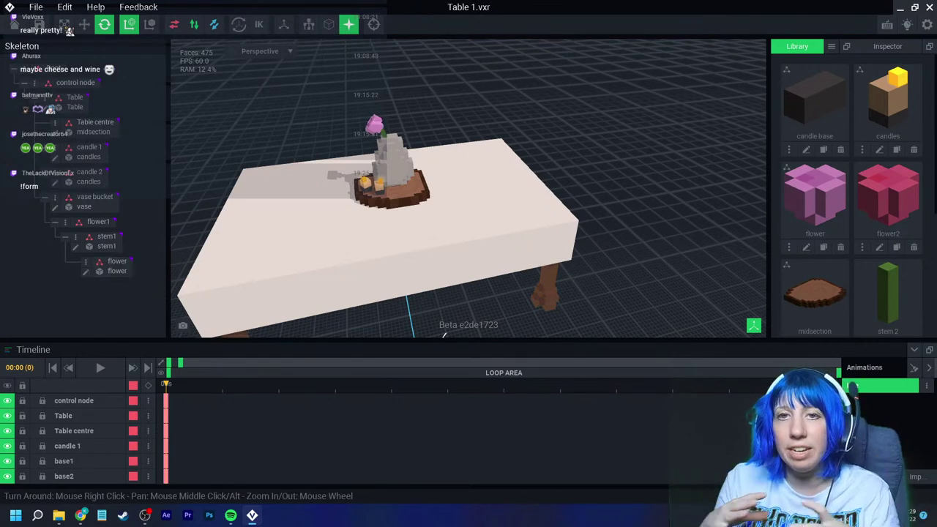
pyautogui.moveTo(443, 335); pyautogui.dragTo(384, 176, button='right')
pyautogui.click(383, 176)
pyautogui.moveTo(405, 182); pyautogui.dragTo(399, 263, button='right')
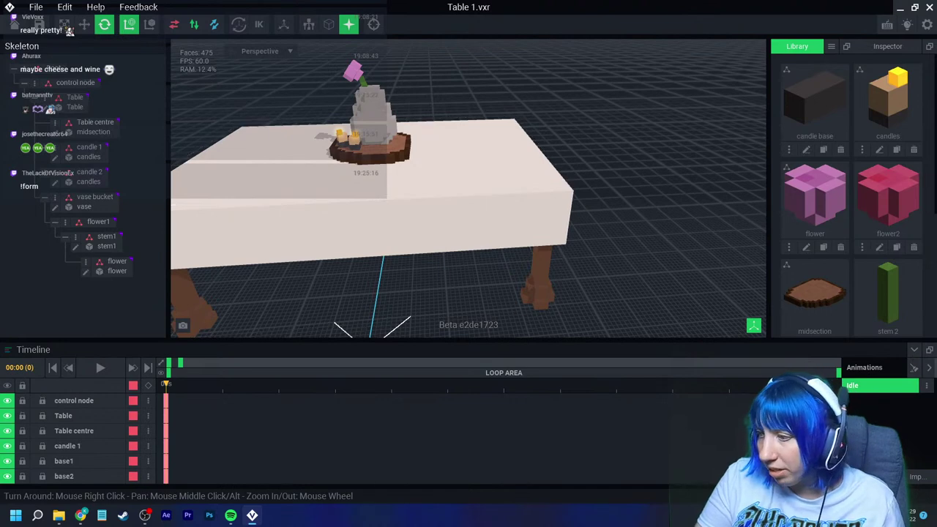
# Step: Create an animation named Empty 01 and lower the Table centre node into the table
pyautogui.write('Empty 01')
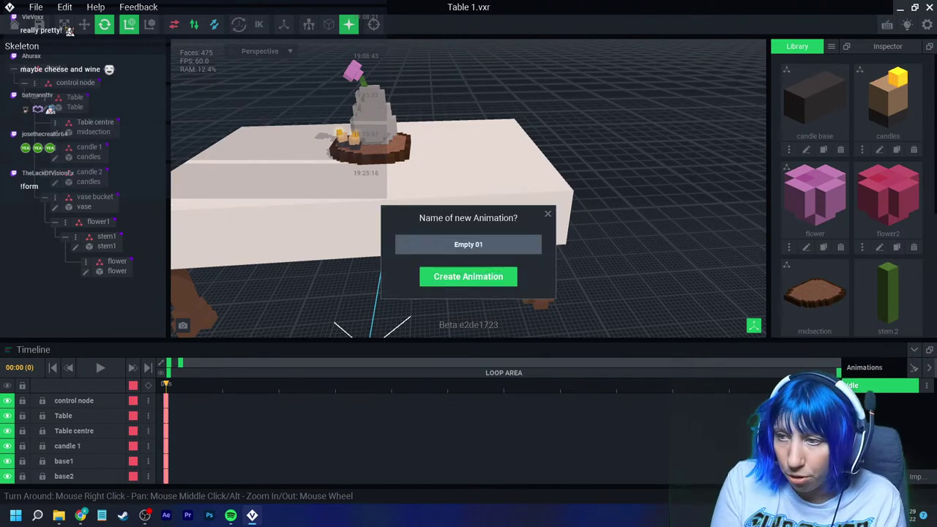
pyautogui.press('Return')
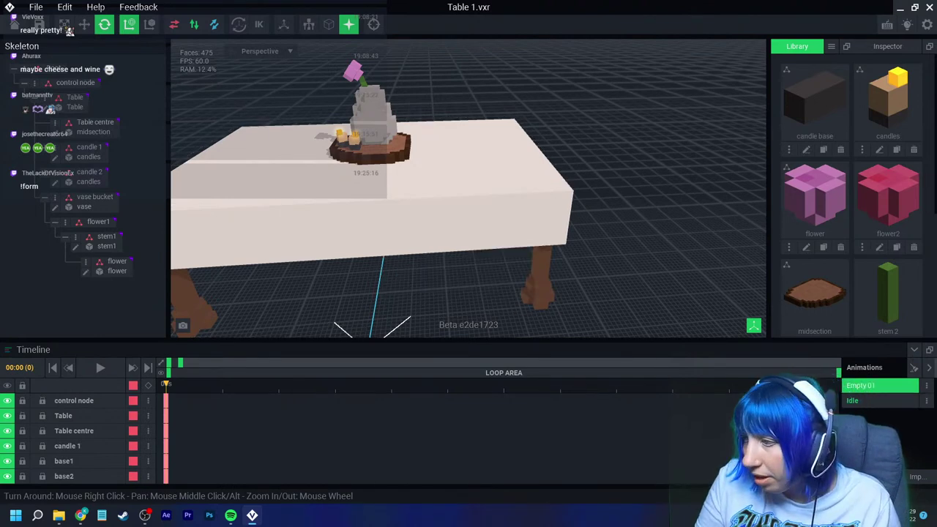
pyautogui.click(393, 150)
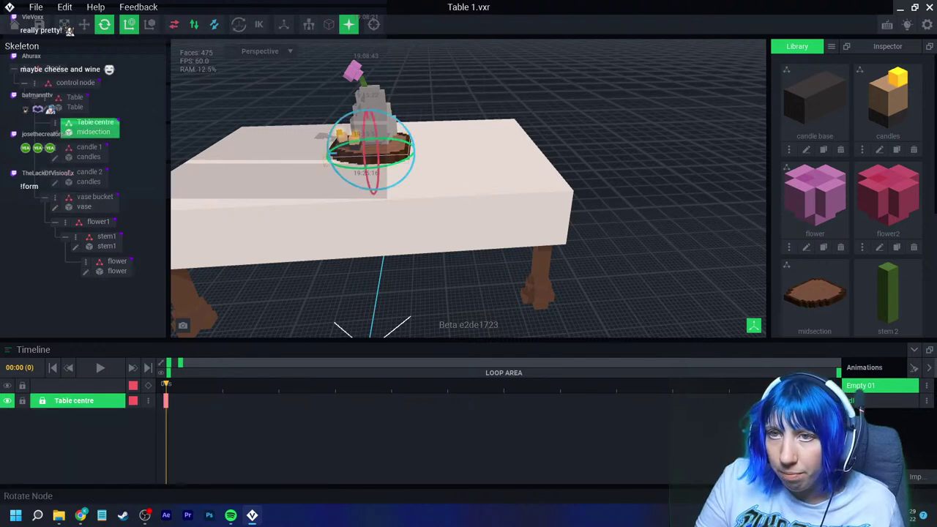
pyautogui.click(85, 24)
pyautogui.moveTo(368, 105); pyautogui.dragTo(380, 181)
pyautogui.click(369, 104)
pyautogui.moveTo(396, 227)
pyautogui.mouseDown(button='right')
pyautogui.moveTo(401, 109)
pyautogui.moveTo(402, 241)
pyautogui.mouseUp(button='right')
# Step: Lower the centrepiece parts still protruding above the tabletop so they sink into the table
pyautogui.click(353, 138)
pyautogui.moveTo(349, 95)
pyautogui.mouseDown()
pyautogui.moveTo(353, 117)
pyautogui.moveTo(349, 96)
pyautogui.mouseUp()
pyautogui.moveTo(350, 132); pyautogui.dragTo(346, 135)
pyautogui.click(346, 131)
pyautogui.click(350, 132)
pyautogui.click(346, 130)
pyautogui.moveTo(349, 95); pyautogui.dragTo(353, 120)
pyautogui.click(342, 128)
pyautogui.moveTo(335, 90); pyautogui.dragTo(340, 118)
pyautogui.moveTo(340, 118); pyautogui.dragTo(360, 45, button='right')
pyautogui.press('Escape')
# Step: Rotate and nudge the remaining centrepiece part so it is hidden inside the table
pyautogui.scroll(4, 468, 188)
pyautogui.moveTo(468, 188); pyautogui.dragTo(469, 249, button='right')
pyautogui.moveTo(469, 248); pyautogui.dragTo(480, 81, button='middle')
pyautogui.click(381, 196)
pyautogui.click(104, 24)
pyautogui.moveTo(432, 183); pyautogui.dragTo(399, 209, button='right')
pyautogui.moveTo(393, 242); pyautogui.dragTo(376, 70)
pyautogui.press('w')
pyautogui.moveTo(394, 151); pyautogui.dragTo(395, 152, button='right')
pyautogui.moveTo(476, 204); pyautogui.dragTo(477, 197)
pyautogui.moveTo(477, 235); pyautogui.dragTo(446, 241, button='right')
pyautogui.press('Escape')
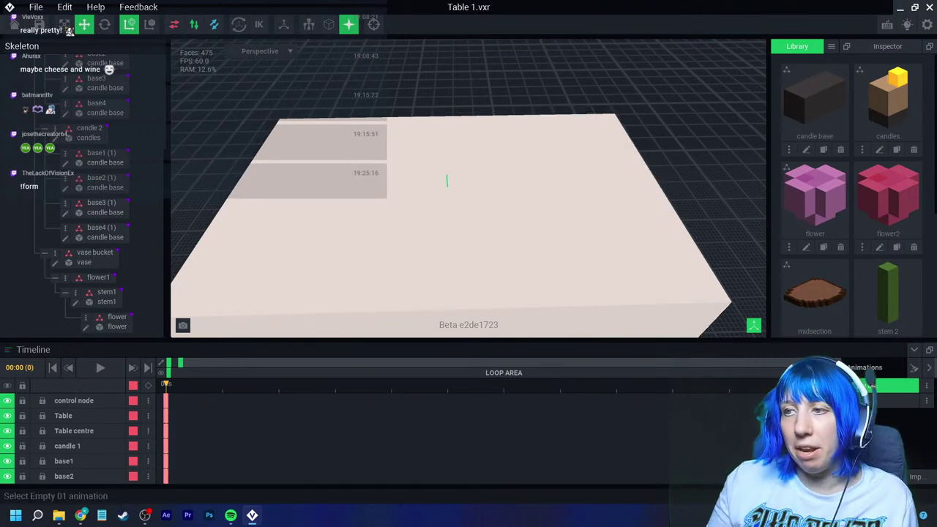
# Step: Open the Table model, crop its volume to its voxels, and save it back to the Table 1 scene
pyautogui.scroll(-3, 537, 253)
pyautogui.moveTo(537, 254); pyautogui.dragTo(535, 233, button='right')
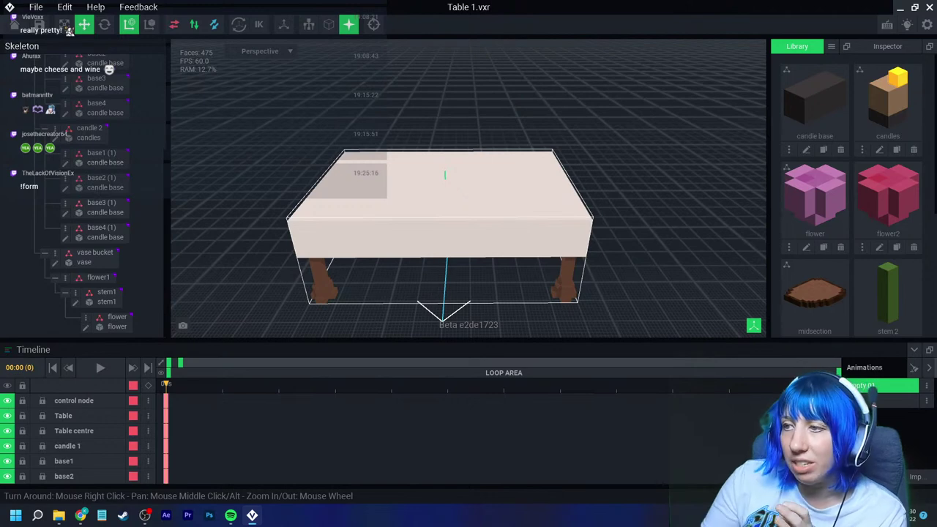
pyautogui.click(439, 238)
pyautogui.click(46, 109)
pyautogui.moveTo(426, 275); pyautogui.dragTo(414, 253, button='right')
pyautogui.click(109, 25)
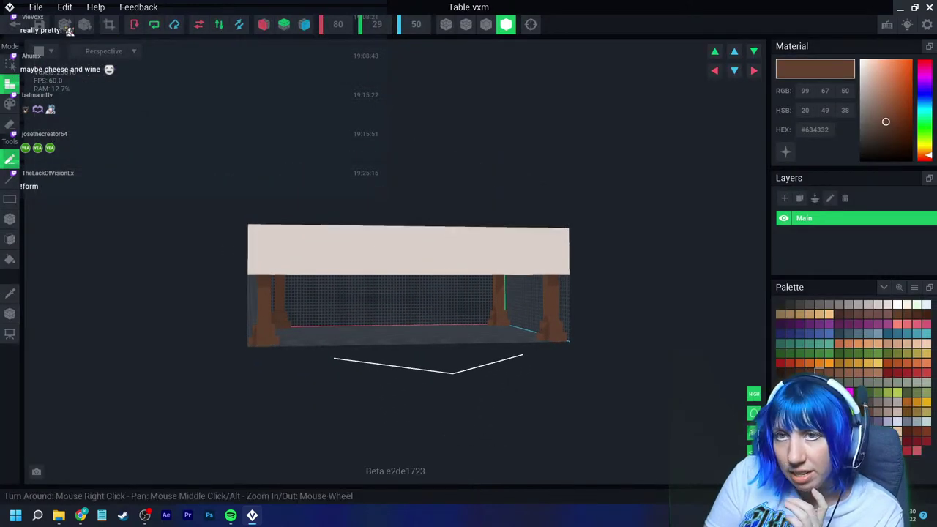
pyautogui.click(15, 24)
pyautogui.click(366, 187)
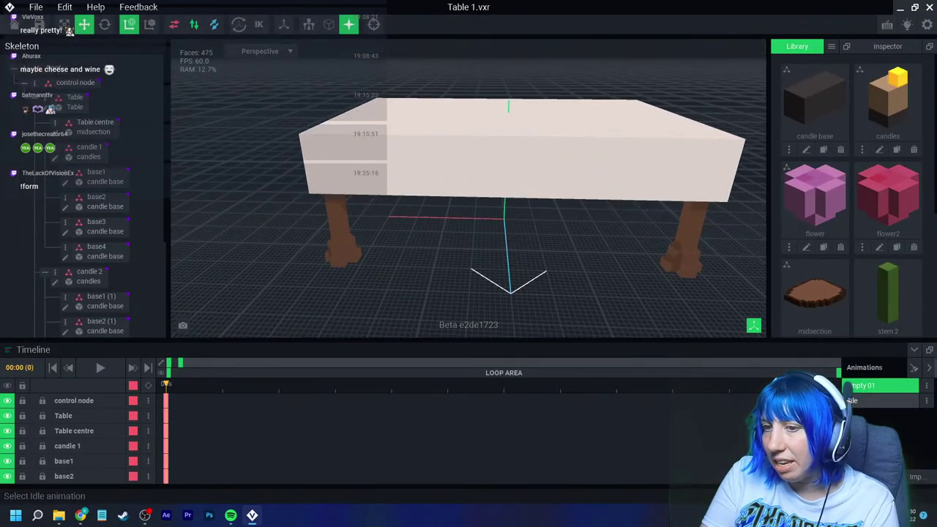
# Step: Switch between the Idle and Empty 01 animations to compare the decorated and empty table
pyautogui.click(881, 400)
pyautogui.click(880, 385)
pyautogui.click(880, 401)
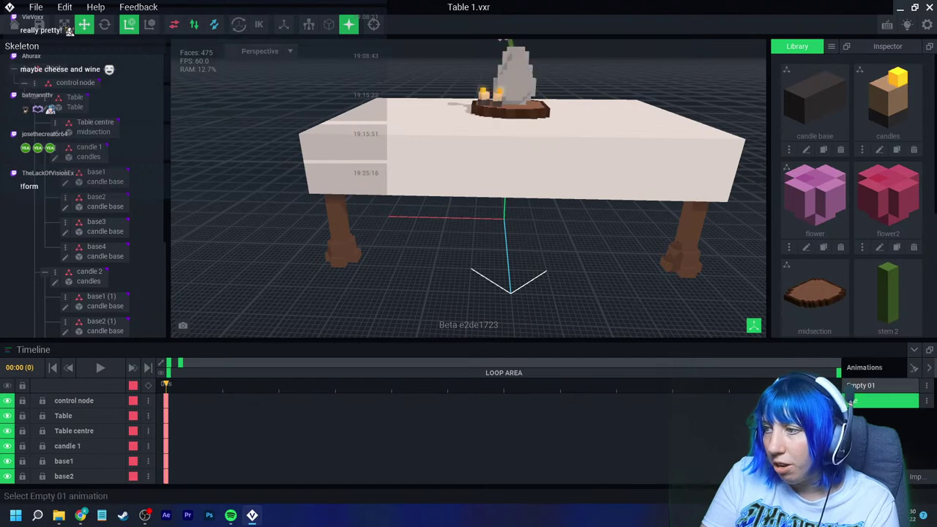
pyautogui.moveTo(512, 187); pyautogui.dragTo(460, 265, button='middle')
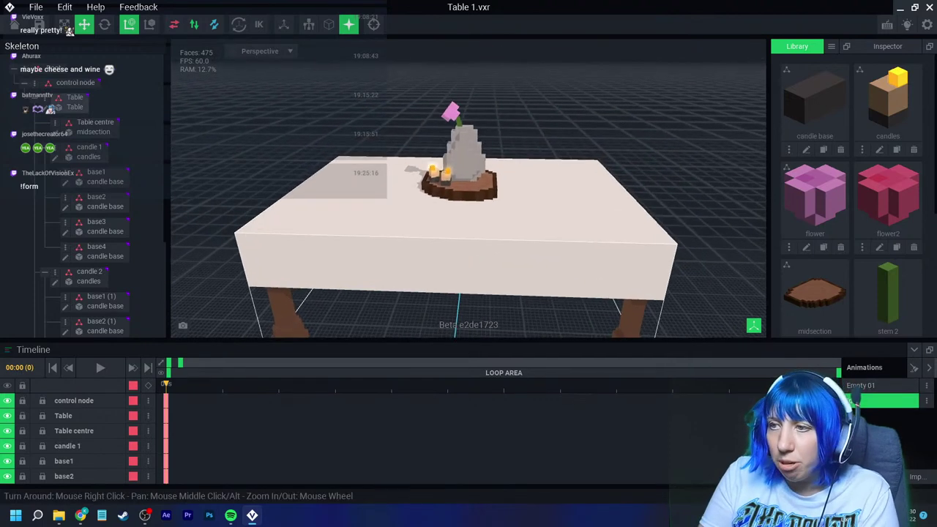
pyautogui.click(878, 385)
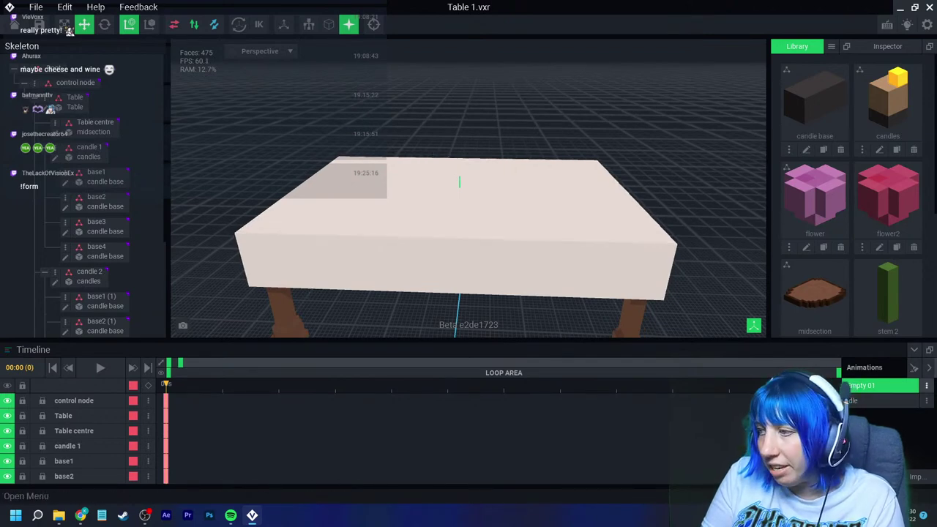
# Step: Set the Empty 01 animation as the default
pyautogui.click(926, 385)
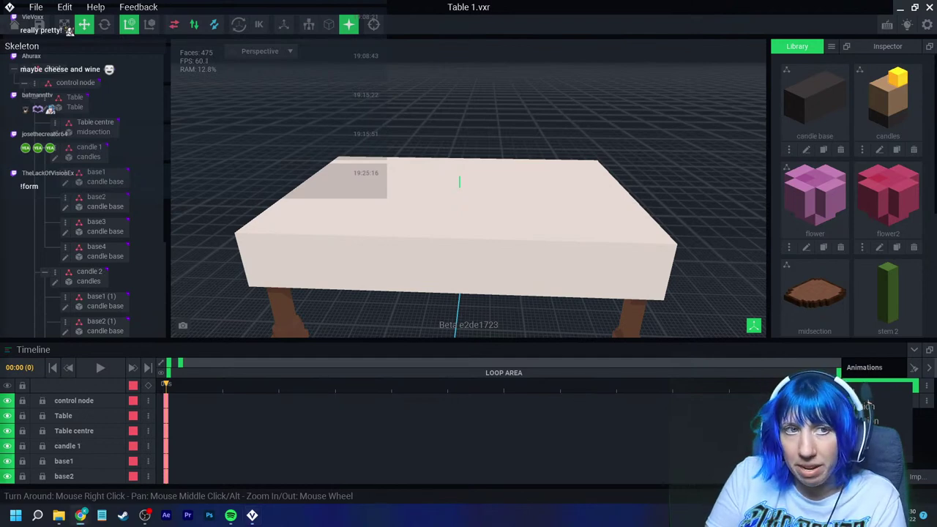
pyautogui.click(893, 394)
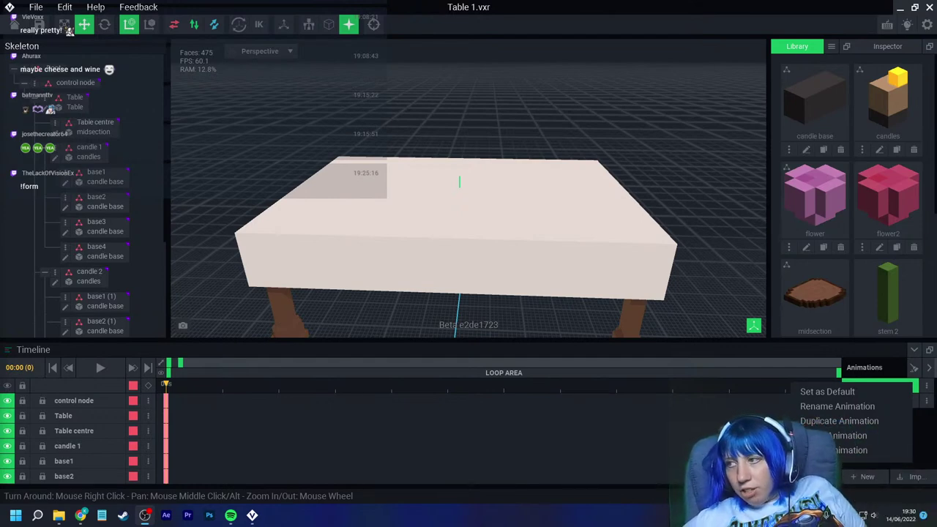
pyautogui.click(926, 385)
pyautogui.click(926, 385)
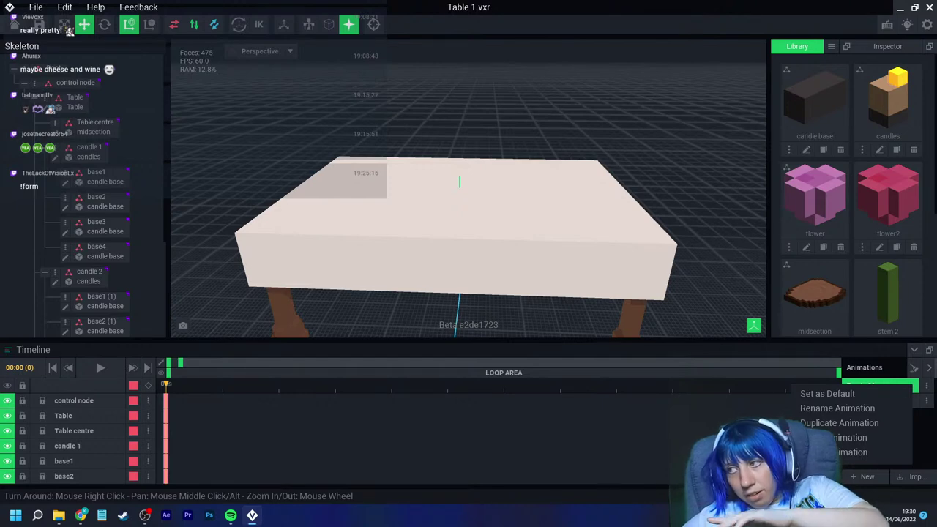
pyautogui.click(926, 386)
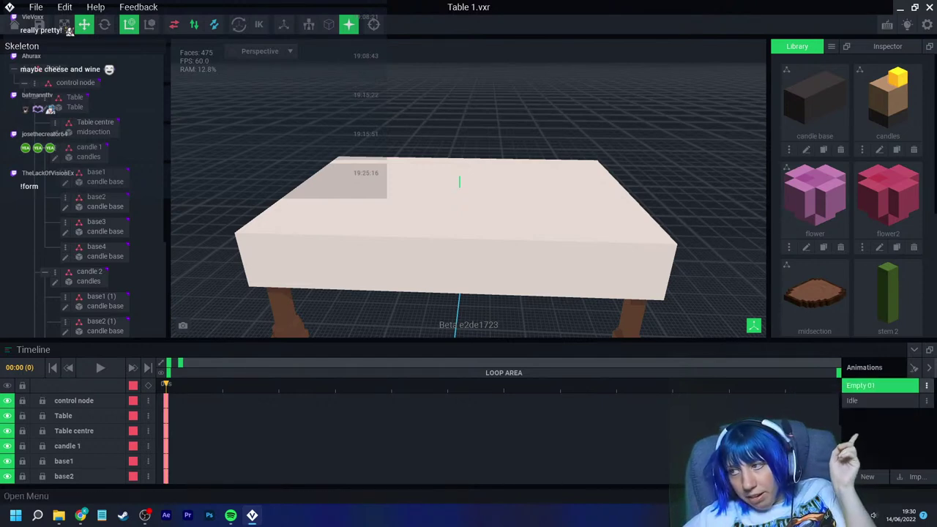
pyautogui.click(926, 385)
pyautogui.click(926, 385)
pyautogui.click(926, 385)
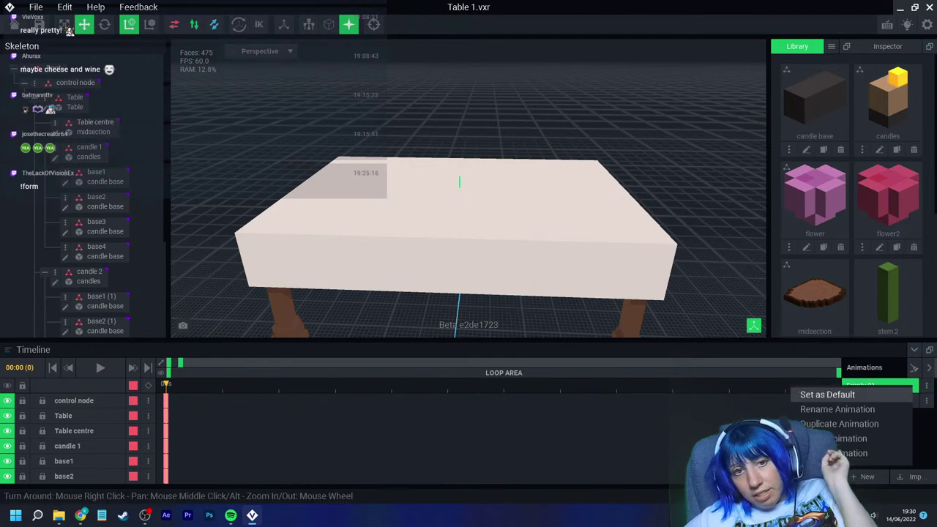
pyautogui.click(827, 395)
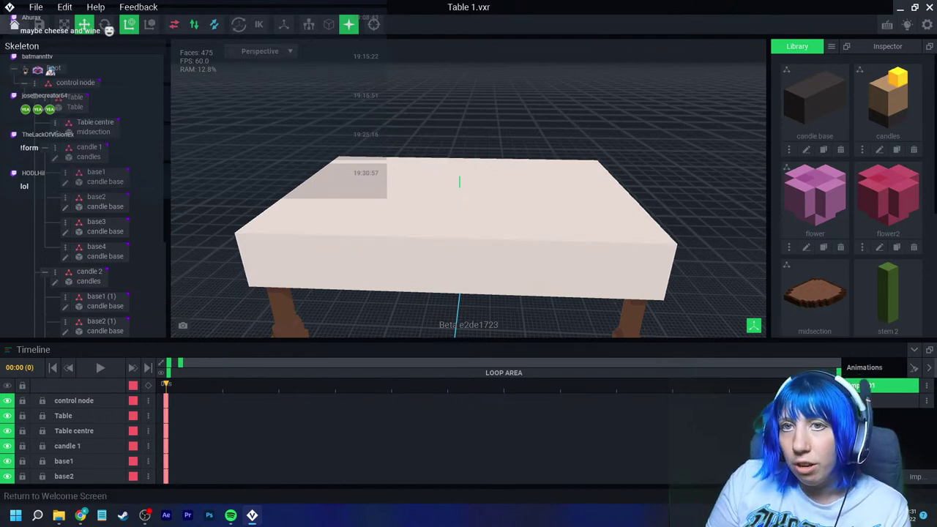
# Step: Save and close the Table 1 scene, and open Basement.vxr
pyautogui.click(14, 24)
pyautogui.click(395, 188)
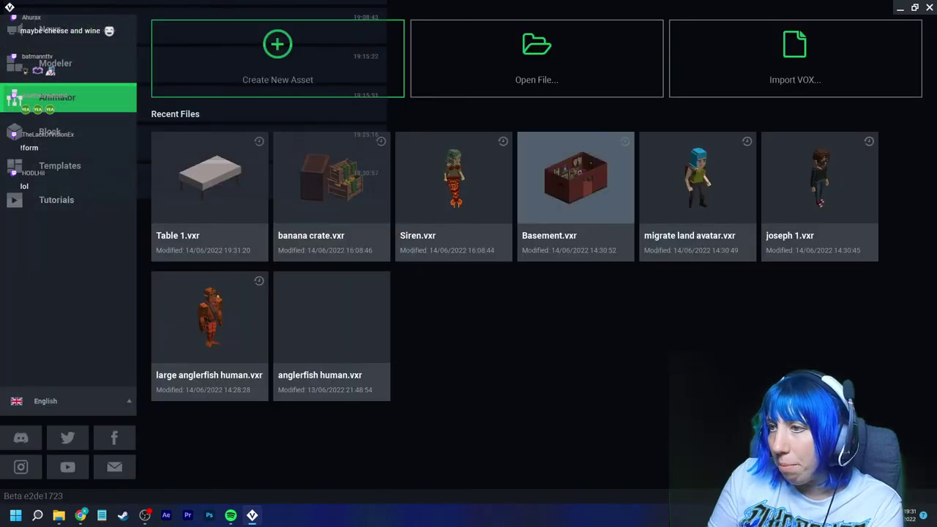
pyautogui.click(575, 180)
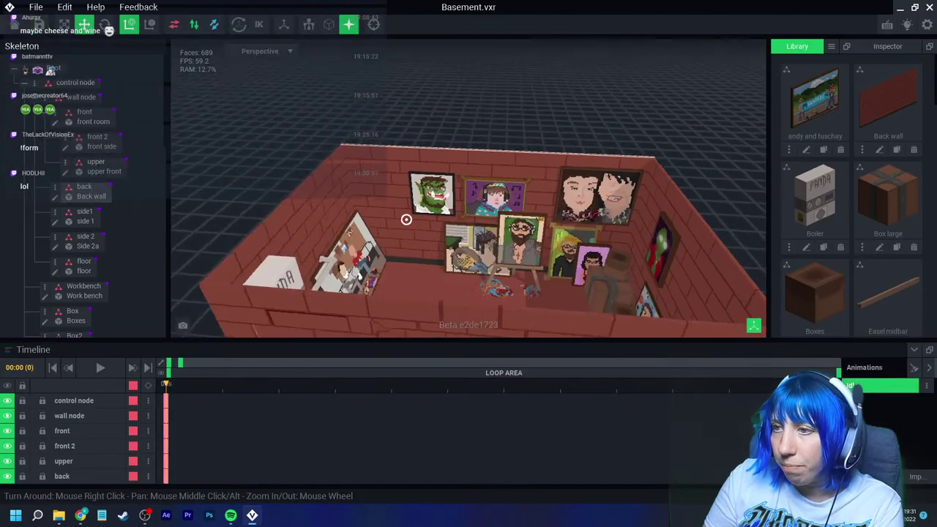
# Step: Examine the basement room's paintings, contents and front doorway from several angles
pyautogui.moveTo(410, 241); pyautogui.dragTo(396, 183, button='middle')
pyautogui.moveTo(352, 220)
pyautogui.mouseDown(button='right')
pyautogui.moveTo(396, 228)
pyautogui.moveTo(460, 172)
pyautogui.mouseUp(button='right')
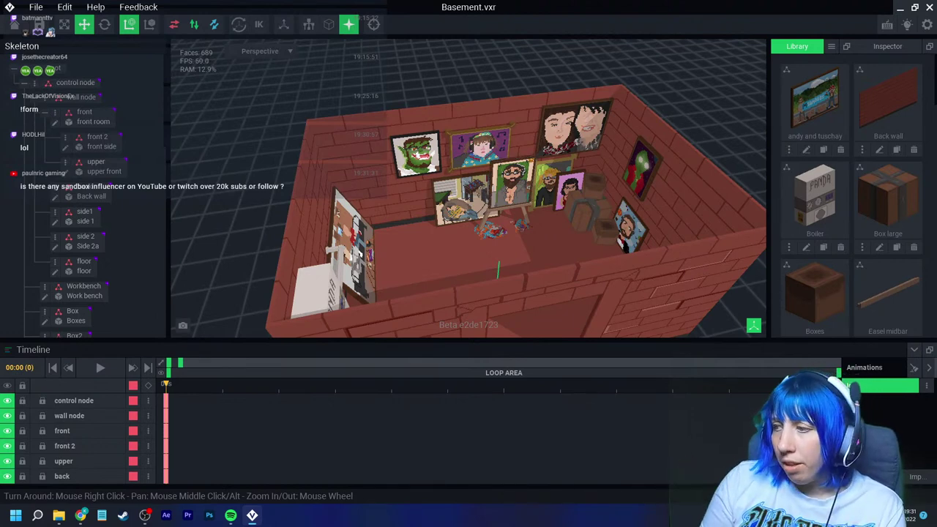
pyautogui.moveTo(477, 245); pyautogui.dragTo(421, 157, button='right')
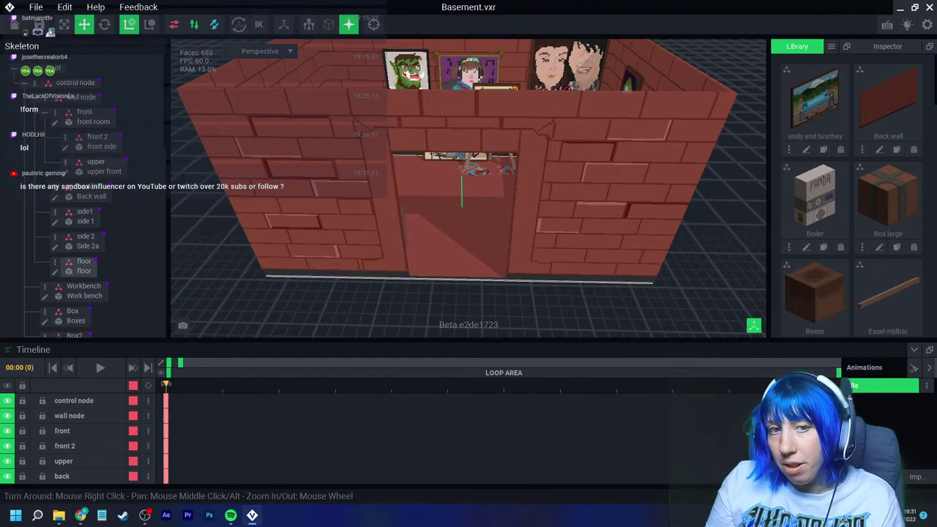
pyautogui.moveTo(461, 276); pyautogui.dragTo(463, 300, button='middle')
pyautogui.moveTo(463, 198)
pyautogui.mouseDown(button='right')
pyautogui.moveTo(366, 245)
pyautogui.moveTo(483, 219)
pyautogui.mouseUp(button='right')
pyautogui.scroll(-5, 468, 219)
pyautogui.moveTo(462, 278); pyautogui.dragTo(461, 205, button='middle')
pyautogui.moveTo(461, 220); pyautogui.dragTo(432, 220, button='right')
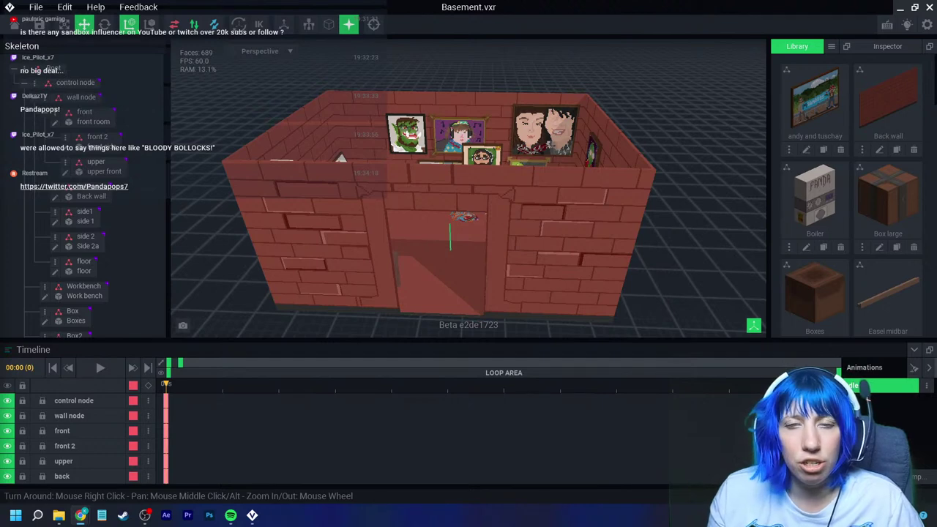
# Step: Close the Basement scene with its changes saved, and reopen Table 1.vxr
pyautogui.click(14, 24)
pyautogui.click(366, 188)
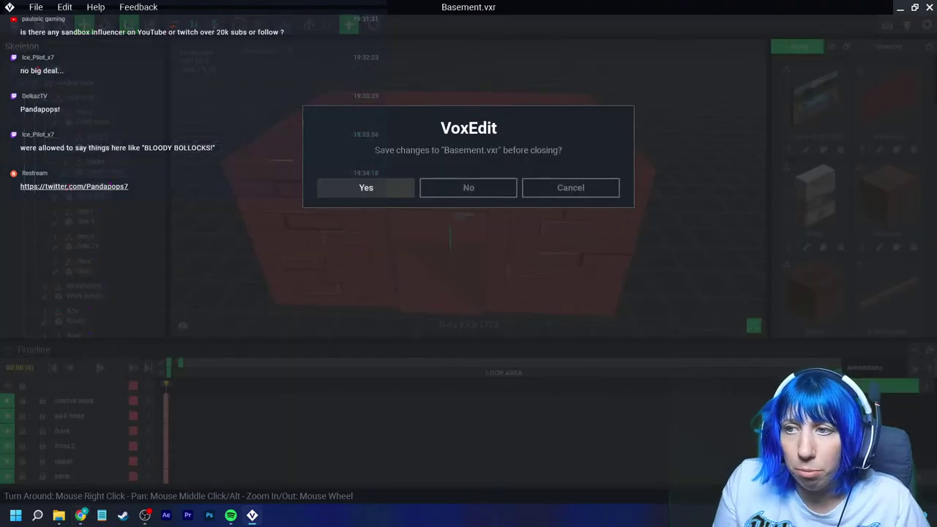
pyautogui.click(331, 180)
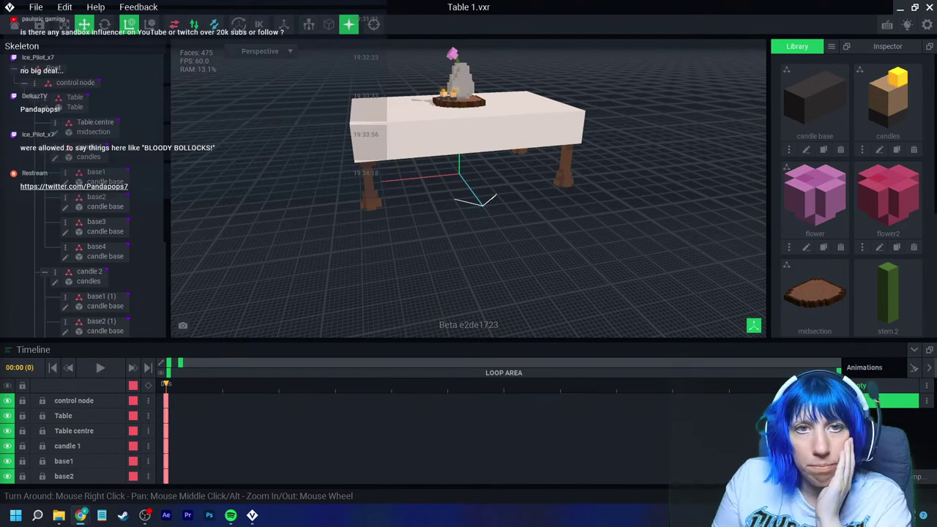
# Step: Switch to The Sandbox website in Chrome, open its Alpha page, and dismiss the notice for Japan residents
pyautogui.hotkey('alt', 'Tab')
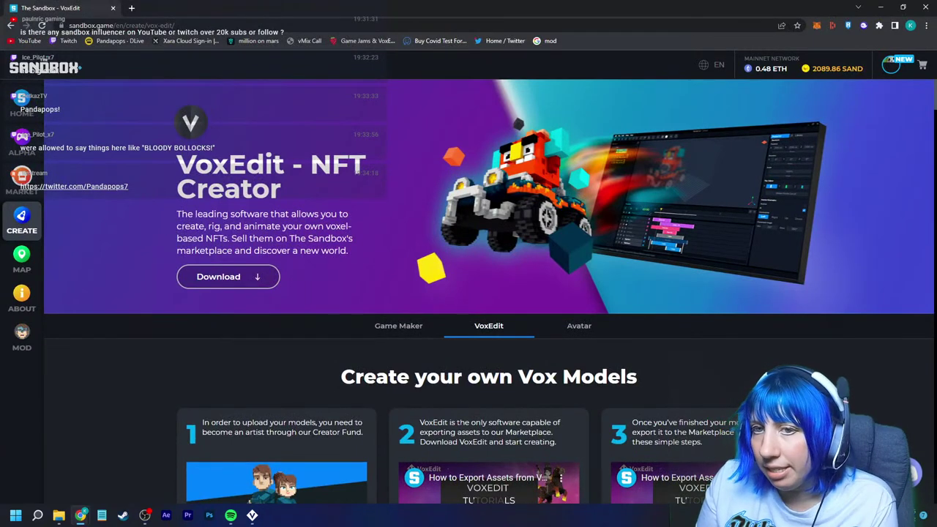
pyautogui.click(21, 138)
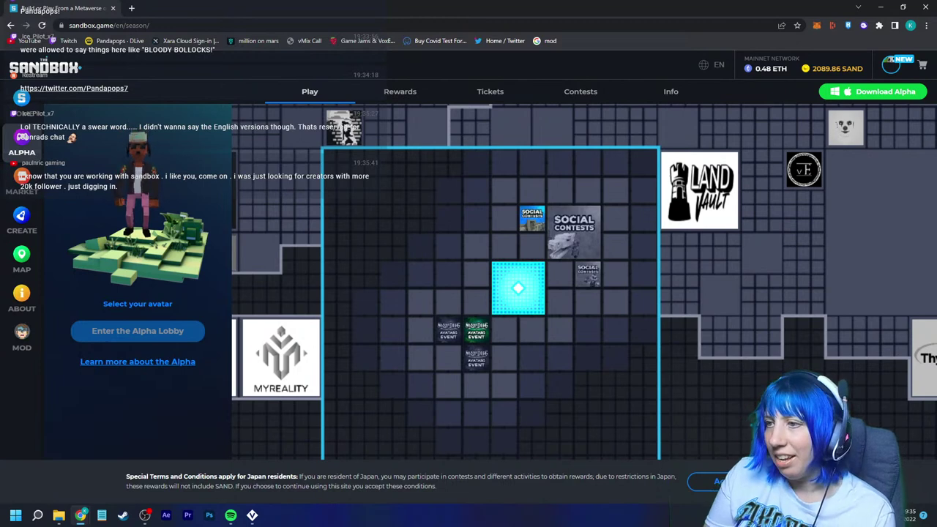
pyautogui.moveTo(593, 249)
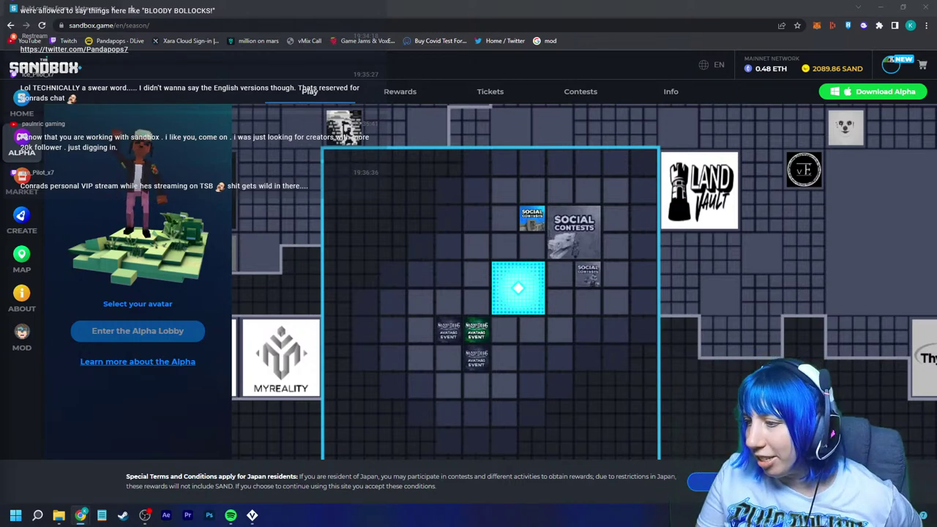
pyautogui.click(713, 482)
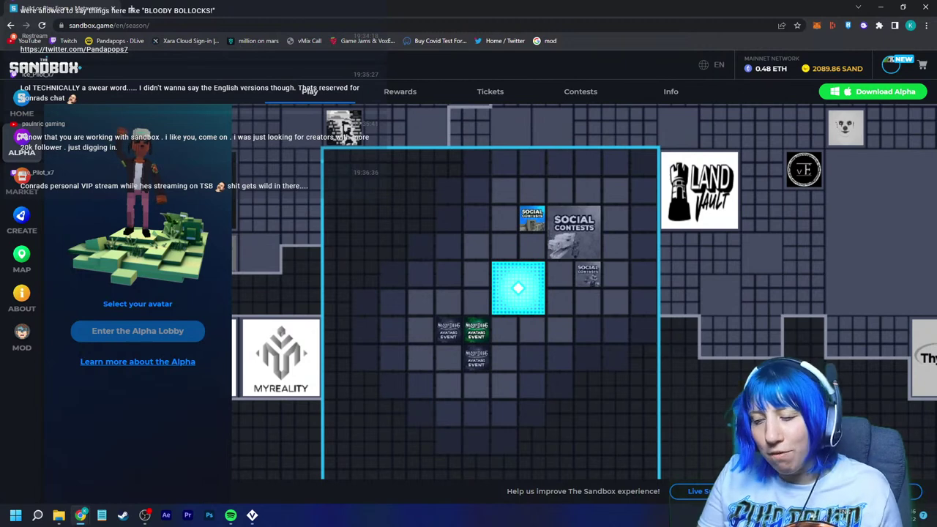
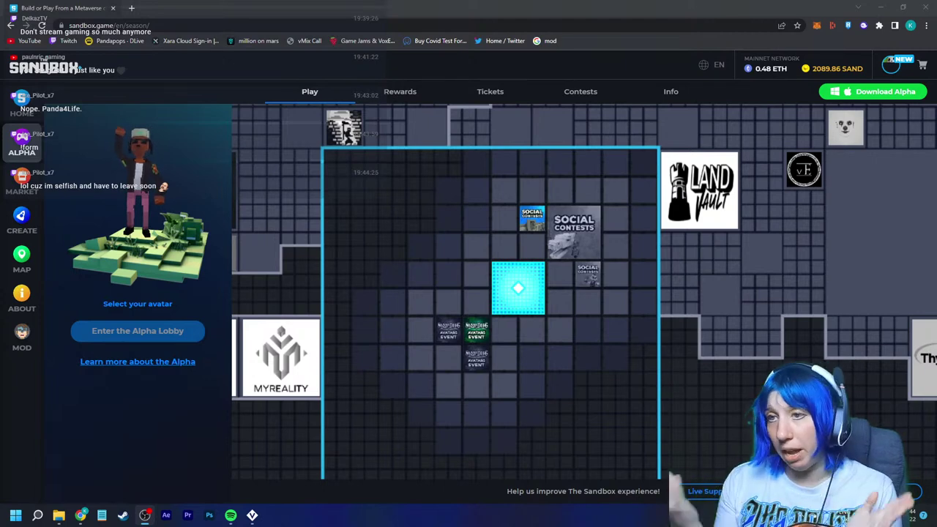
# Step: Look over the Alpha Lobby and MoCDA Exhibitions on the Alpha map, and view the details of Club XYZ
pyautogui.click(508, 288)
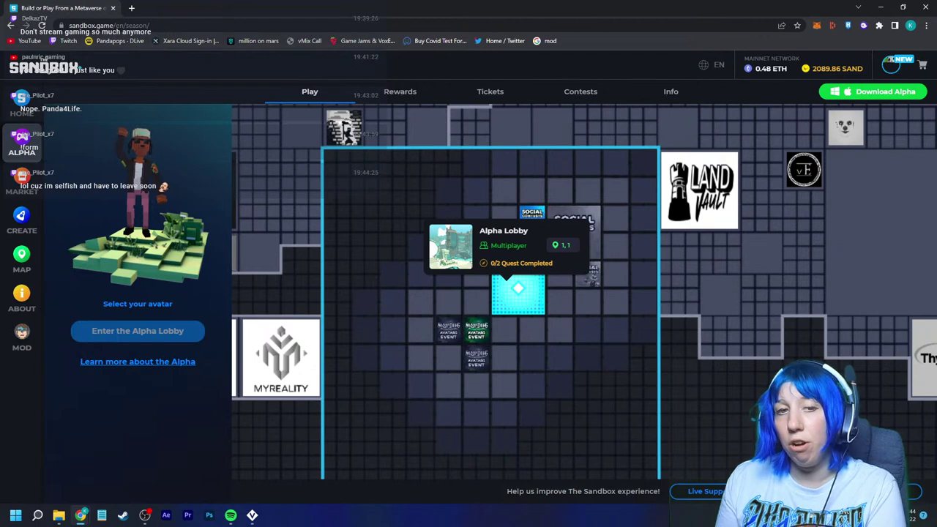
pyautogui.moveTo(477, 330)
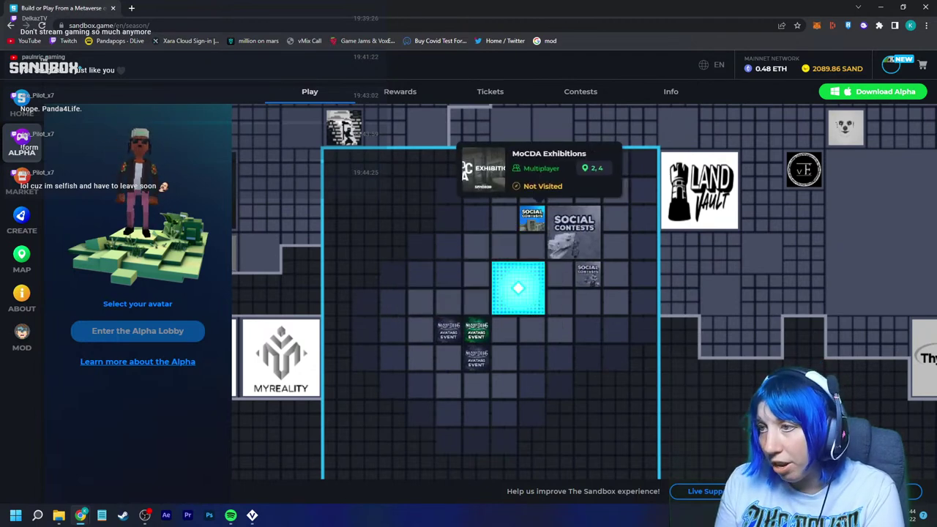
pyautogui.moveTo(583, 232)
pyautogui.moveTo(519, 288)
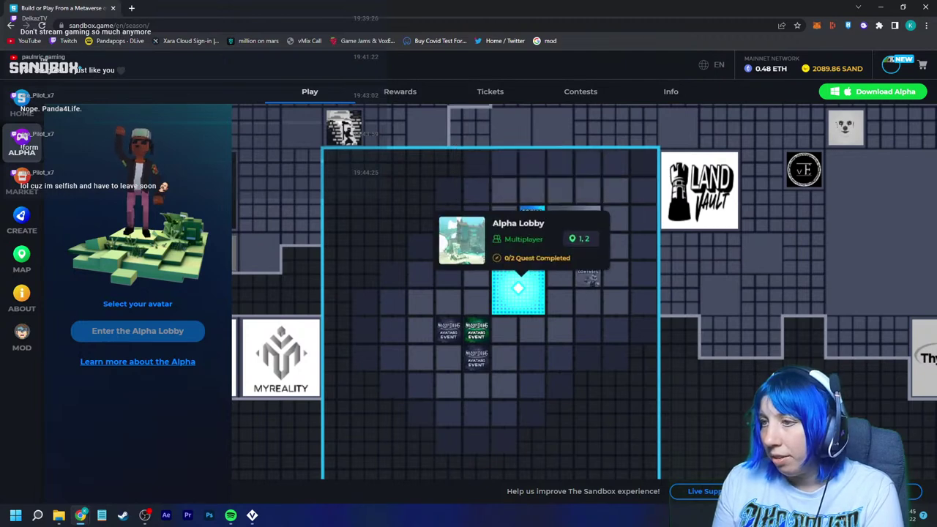
pyautogui.moveTo(468, 356)
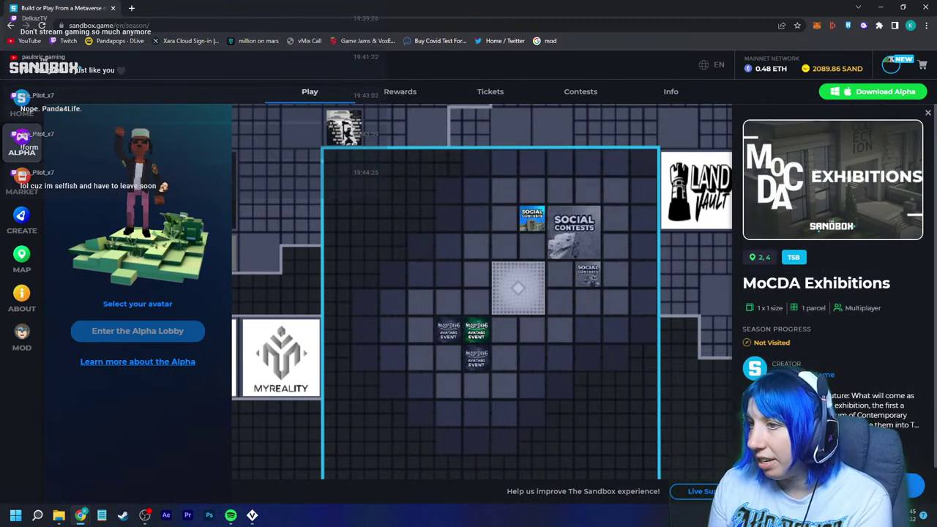
pyautogui.click(477, 331)
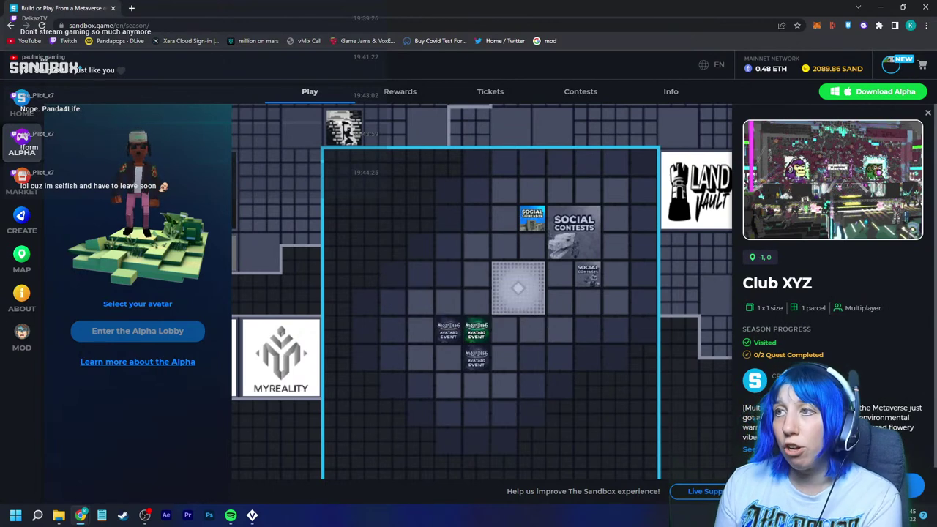
# Step: Open The Doggies Events from the Alpha contests and review its participation steps and completion dates
pyautogui.click(581, 92)
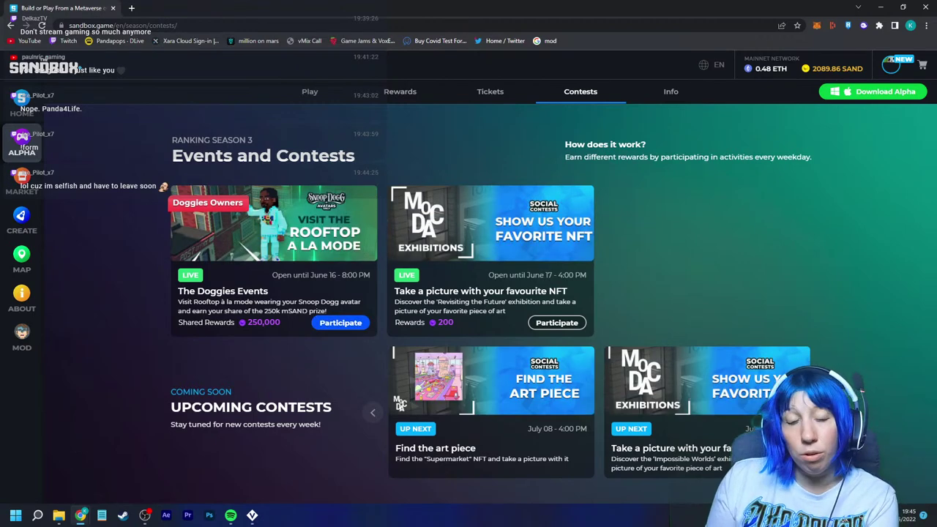
pyautogui.click(340, 322)
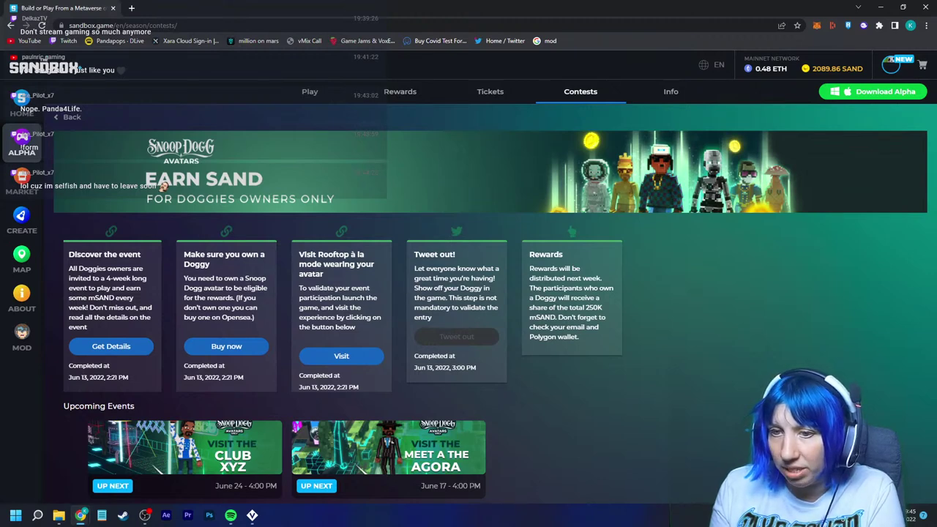
pyautogui.moveTo(104, 365); pyautogui.dragTo(113, 377)
pyautogui.click(110, 378)
pyautogui.moveTo(190, 366); pyautogui.dragTo(223, 378)
pyautogui.click(223, 378)
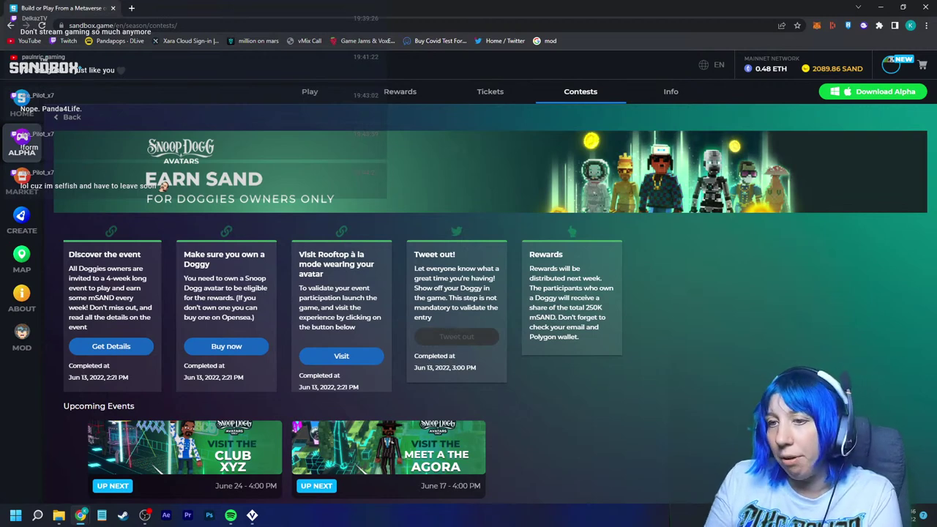
pyautogui.moveTo(94, 365); pyautogui.dragTo(114, 377)
pyautogui.click(117, 377)
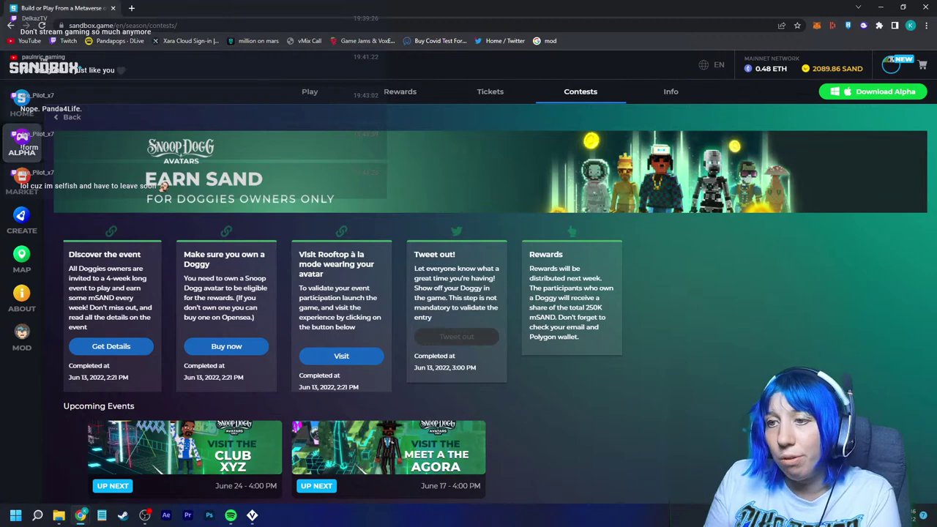
pyautogui.moveTo(103, 365); pyautogui.dragTo(123, 362)
pyautogui.click(123, 362)
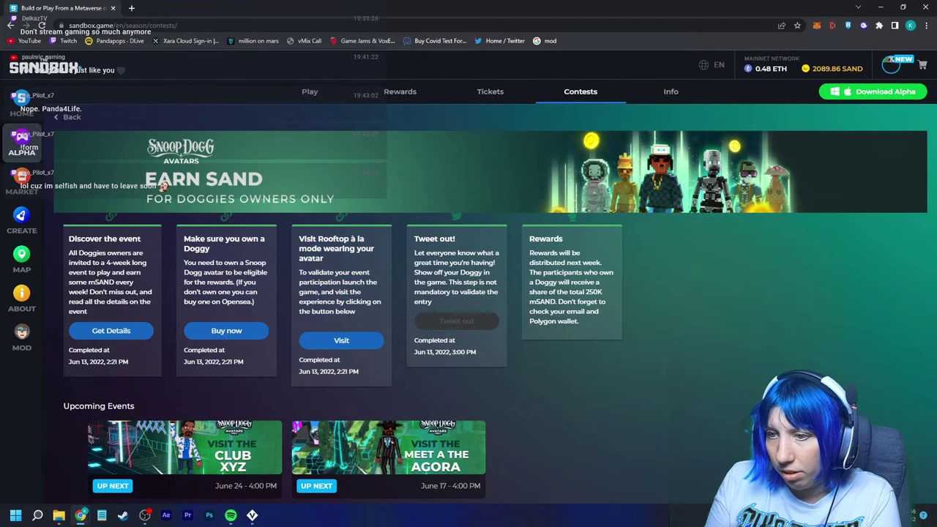
pyautogui.scroll(1, 342, 302)
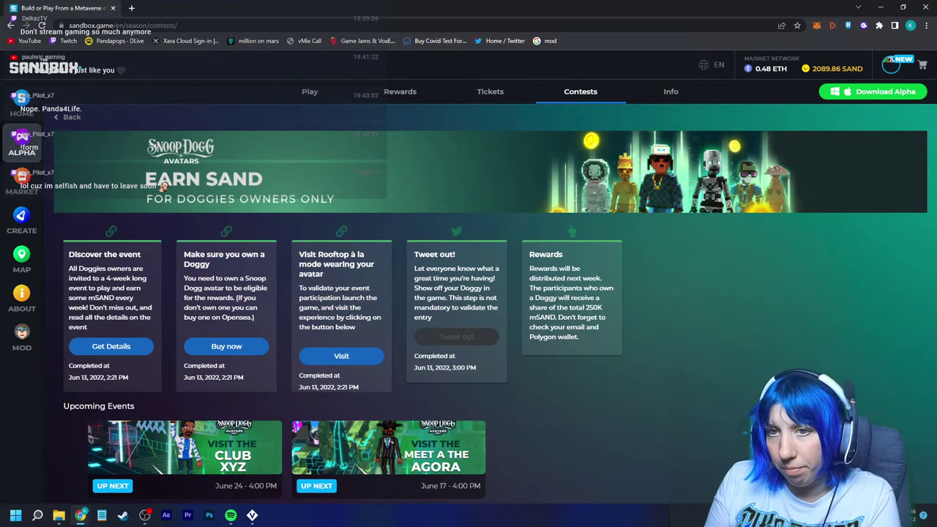
# Step: Return to the Alpha map, view the details of MoCDA Exhibitions, Club XYZ and Alpha Lobby, and close the browser window
pyautogui.click(68, 117)
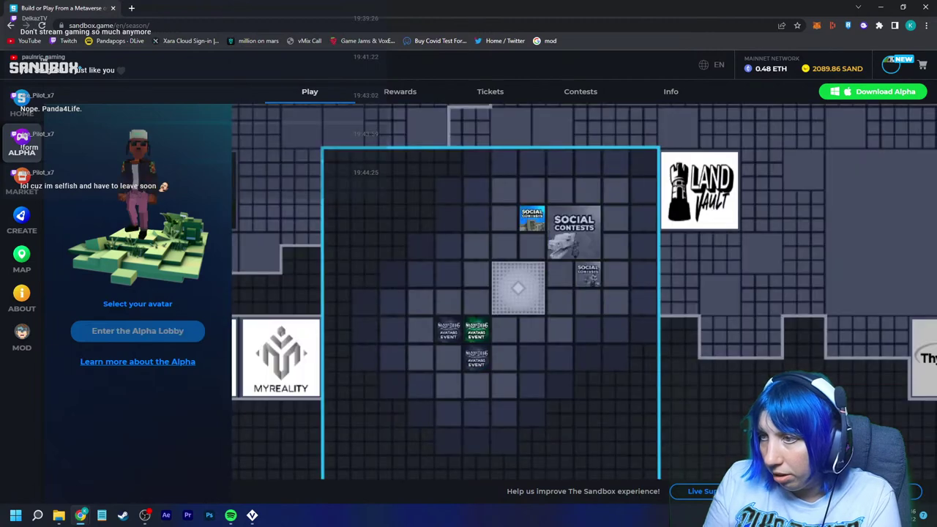
pyautogui.click(533, 217)
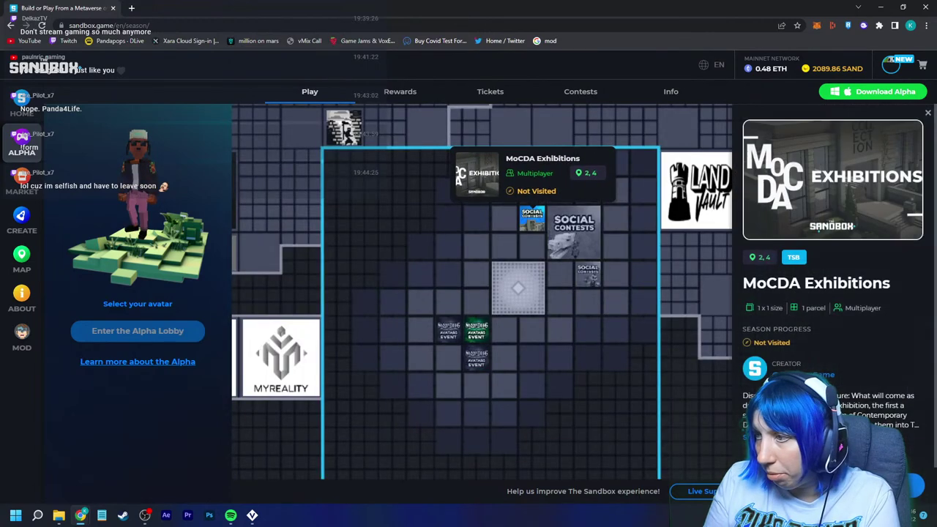
pyautogui.click(475, 329)
pyautogui.click(518, 288)
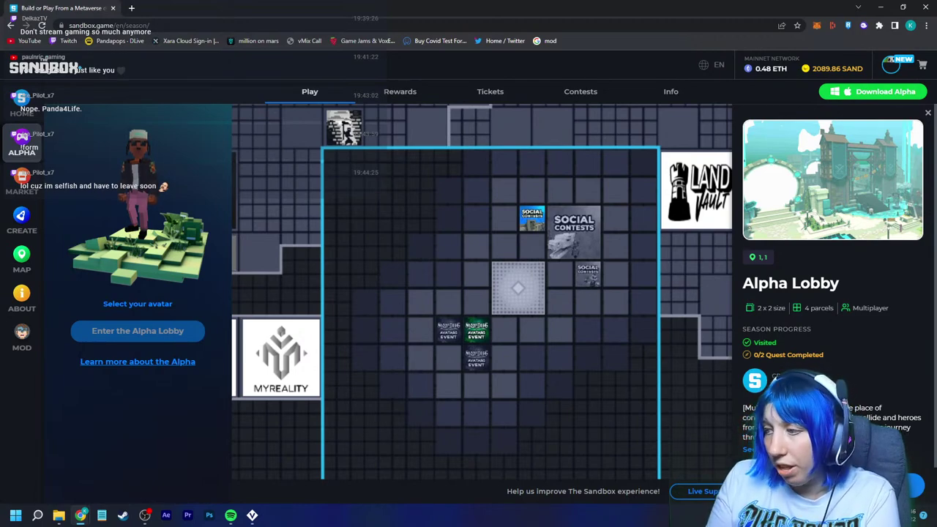
pyautogui.click(925, 7)
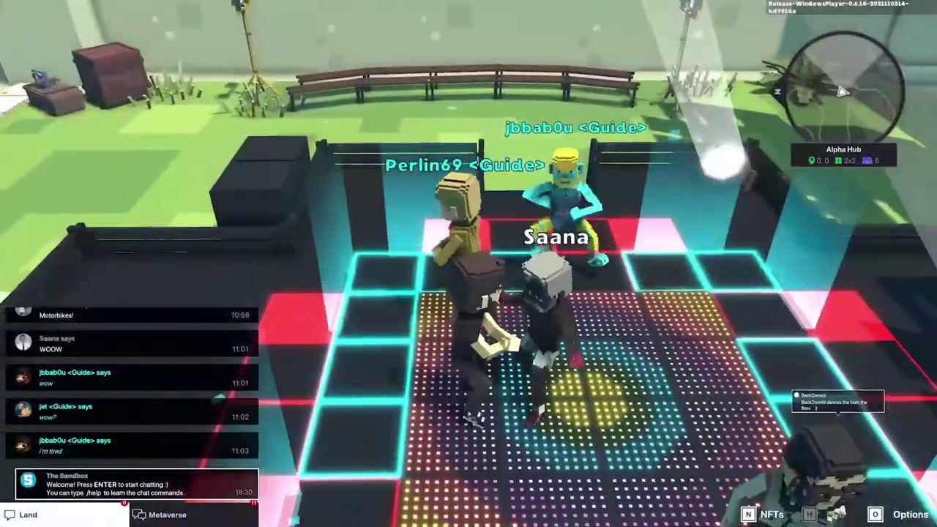
pyautogui.press('w')
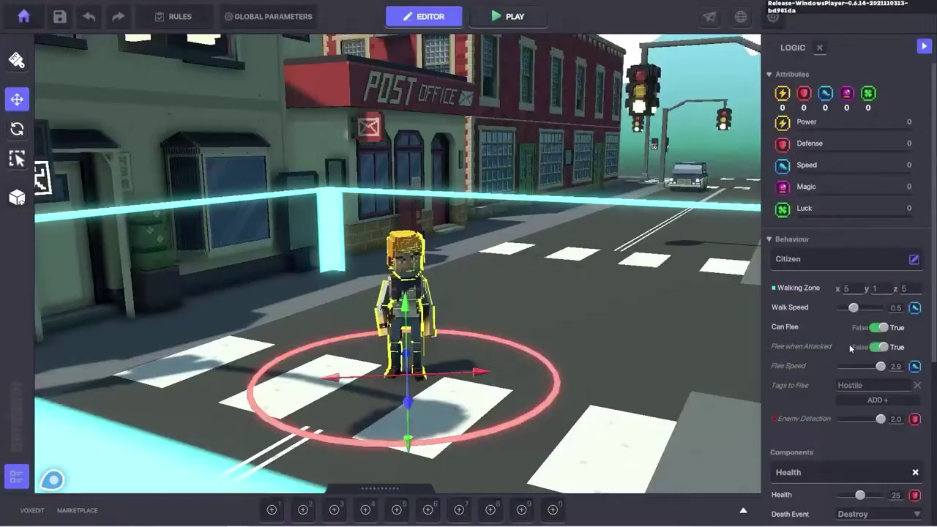
pyautogui.scroll(-5, 849, 344)
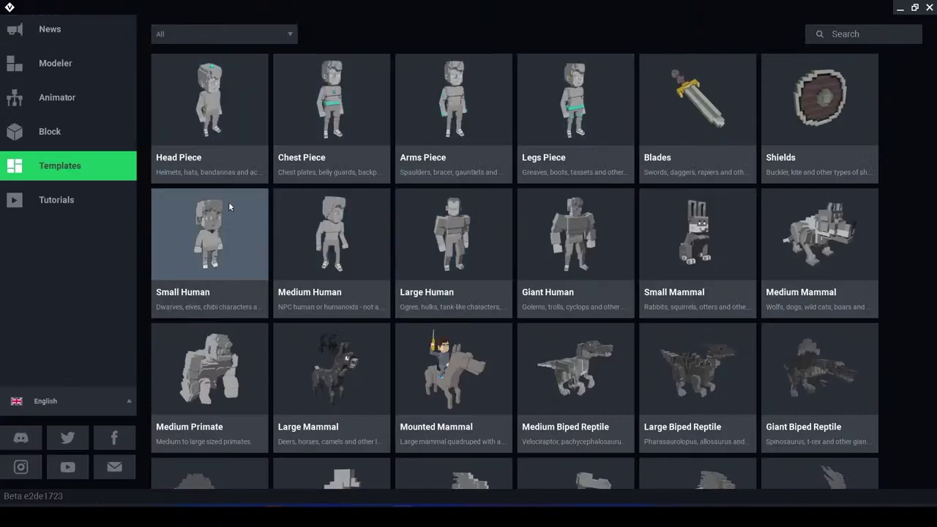
# Step: Close the Mammals_Biped_Medium_Human_V2 scene and return to the list of Animator files
pyautogui.click(57, 97)
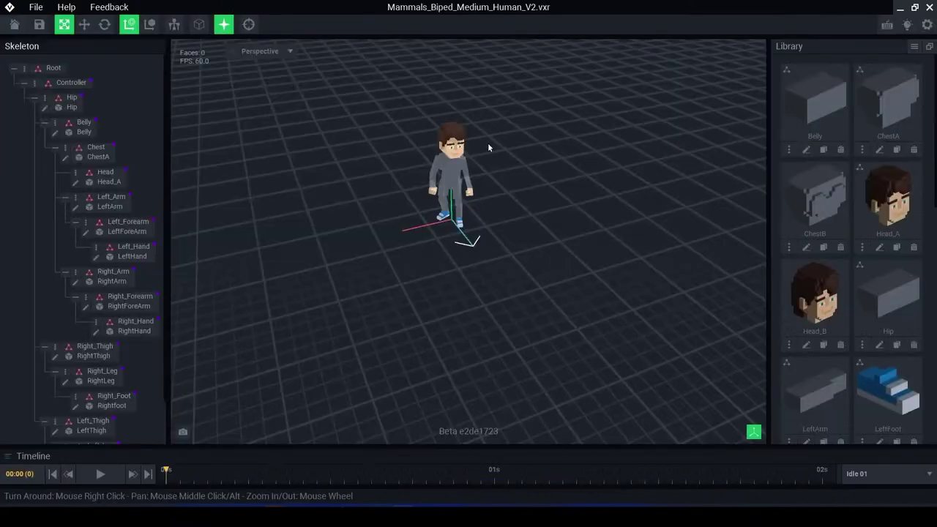
pyautogui.click(10, 9)
pyautogui.click(344, 185)
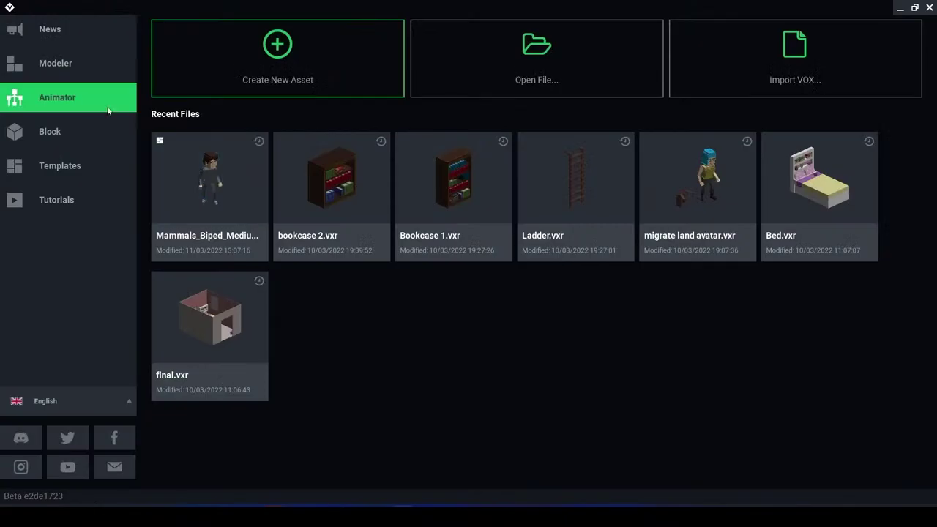
# Step: Create a new Animator asset named final in the quick tips folder
pyautogui.click(334, 64)
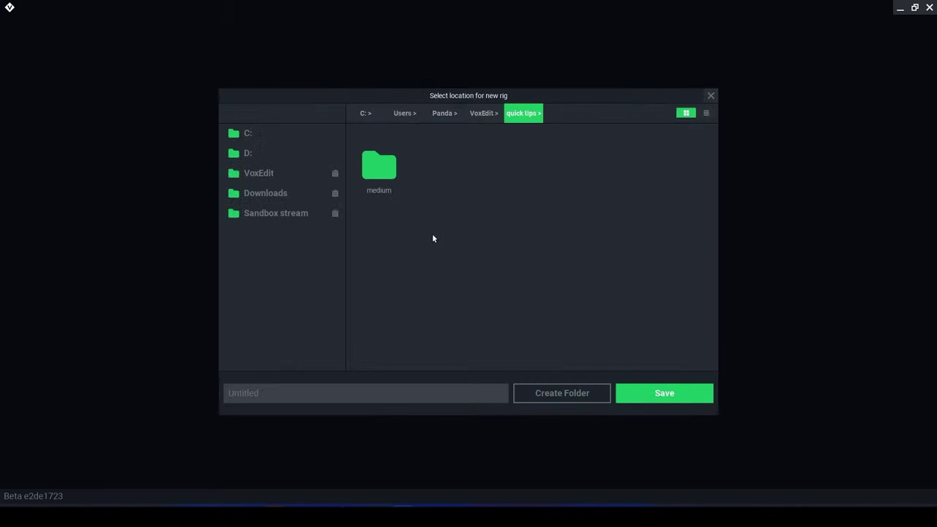
pyautogui.click(372, 400)
pyautogui.write('final')
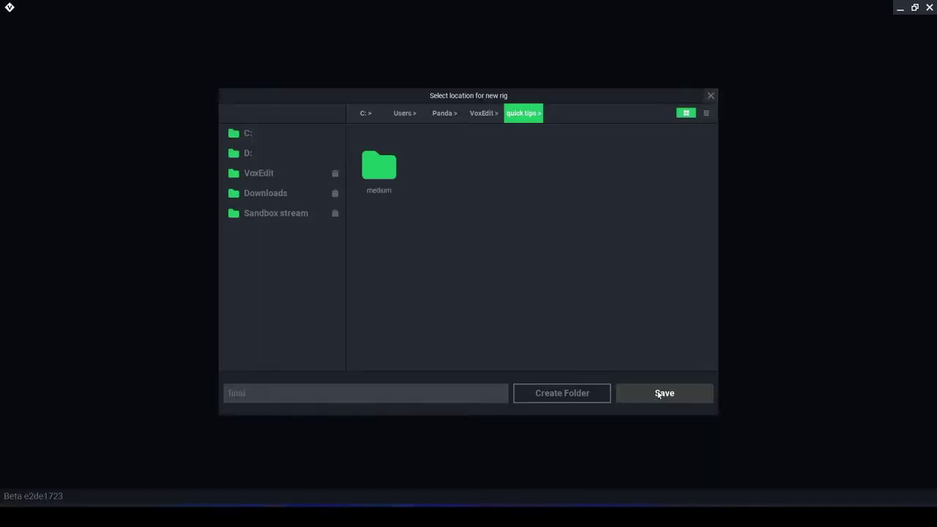
pyautogui.click(789, 491)
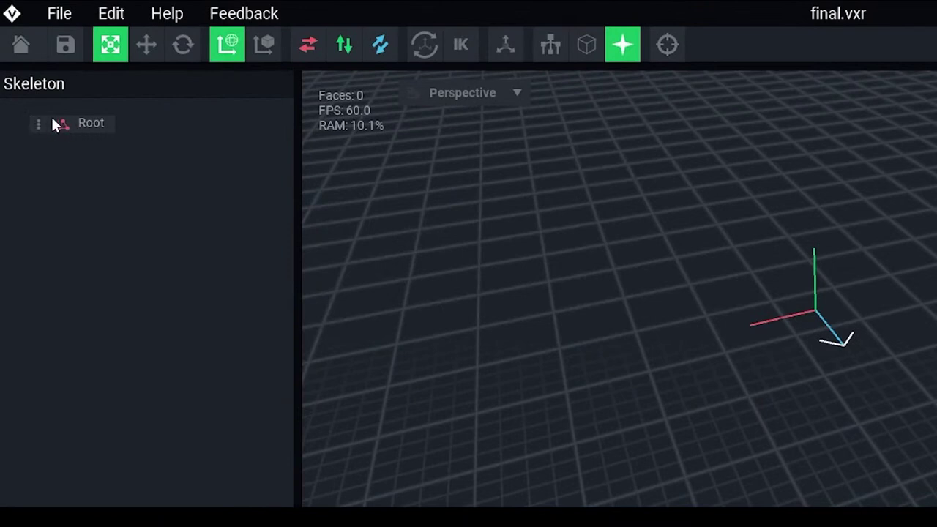
# Step: Import the Mammals medium human rig from the quick tips medium folder into the Root node and check the Belly node's options
pyautogui.click(37, 124)
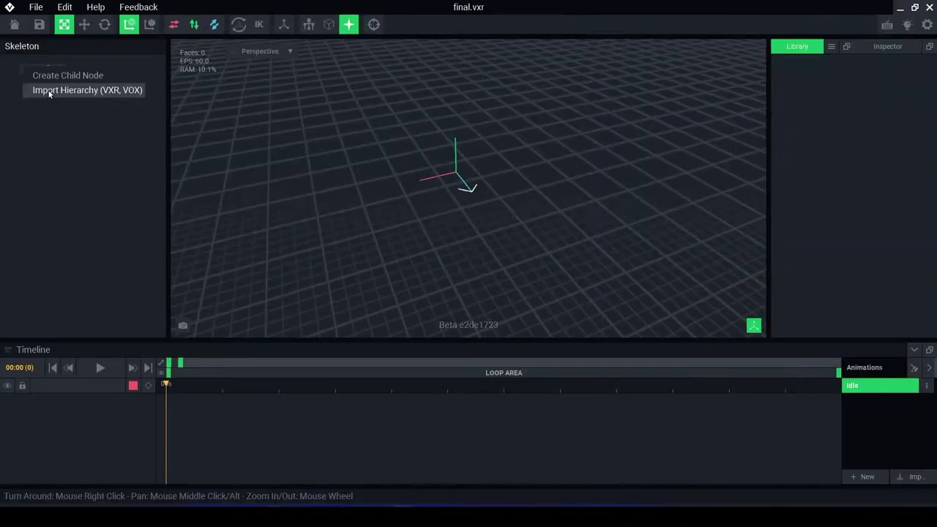
pyautogui.click(50, 90)
pyautogui.click(515, 113)
pyautogui.doubleClick(370, 169)
pyautogui.click(516, 113)
pyautogui.doubleClick(434, 183)
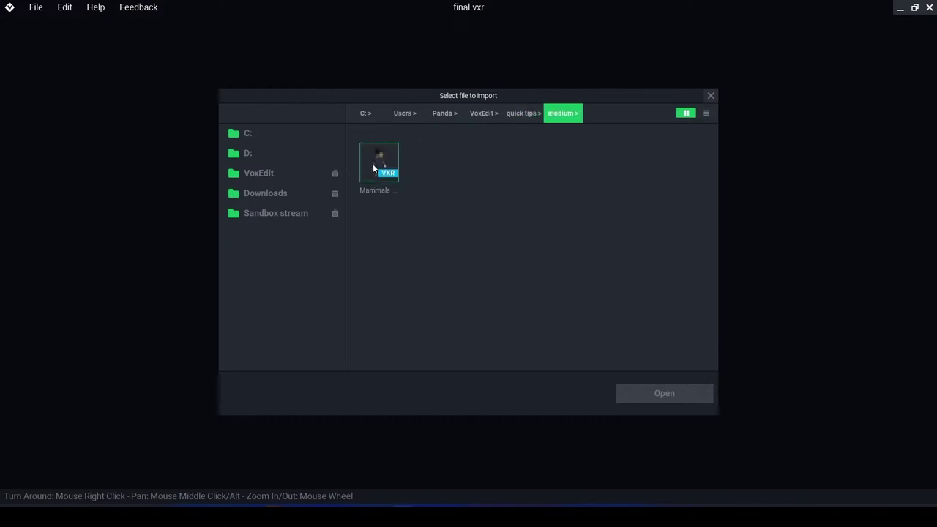
pyautogui.click(377, 173)
pyautogui.click(669, 393)
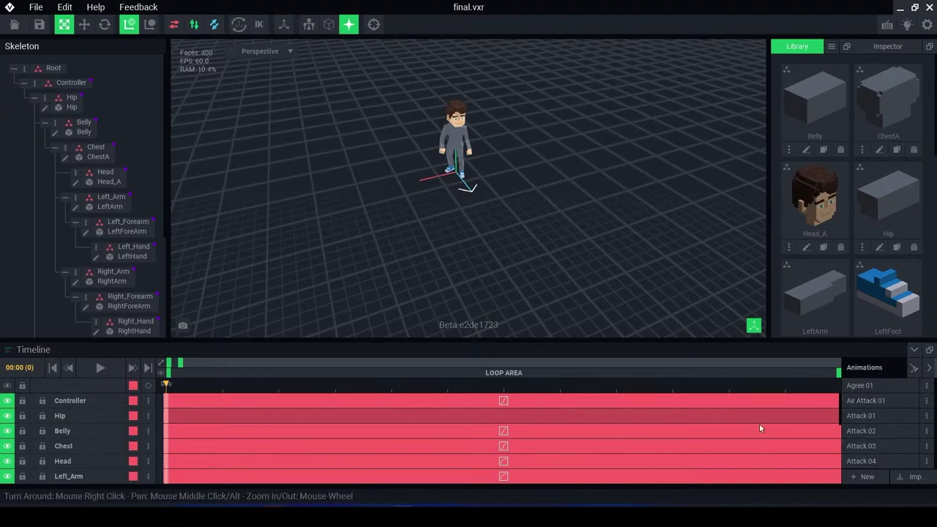
pyautogui.rightClick(53, 126)
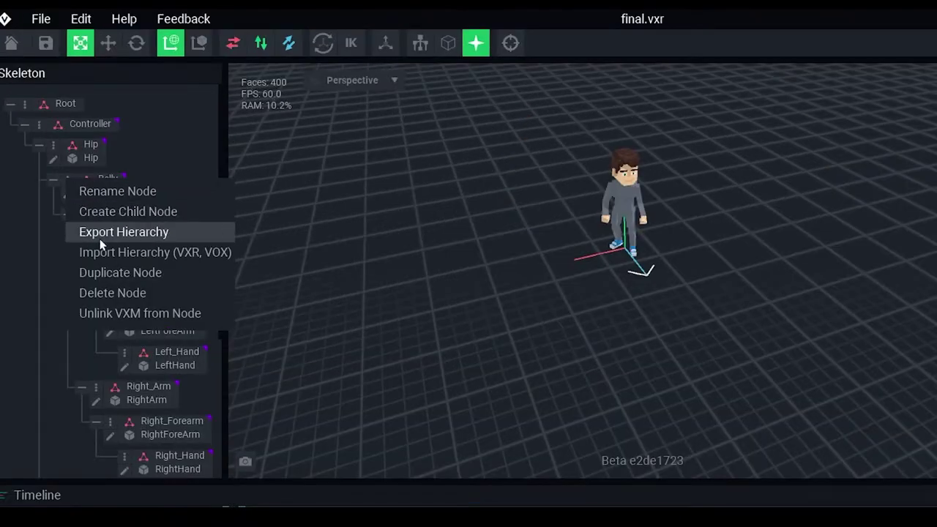
pyautogui.press('Escape')
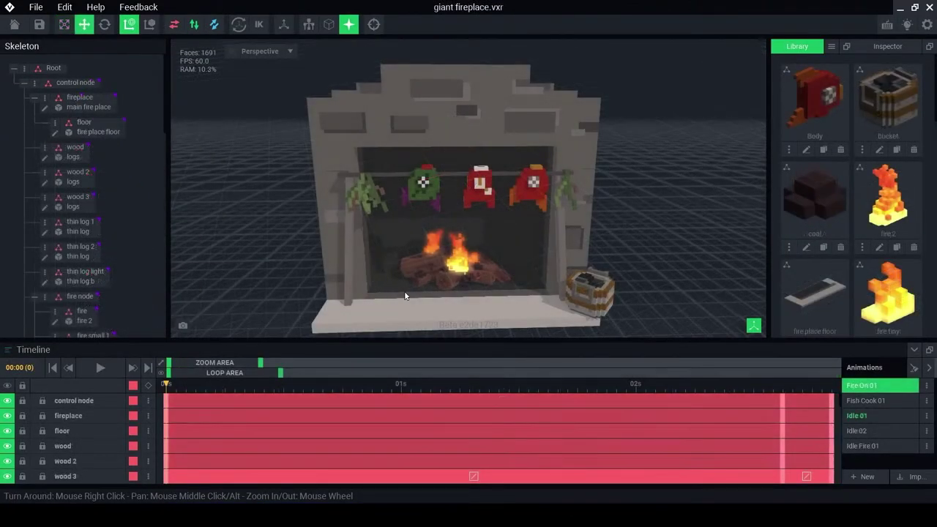
# Step: Widen the visible time range of the giant fireplace's Fire On 01 animation and scrub to 00:17 to examine the flames and smoke
pyautogui.scroll(5, 420, 285)
pyautogui.scroll(4, 421, 286)
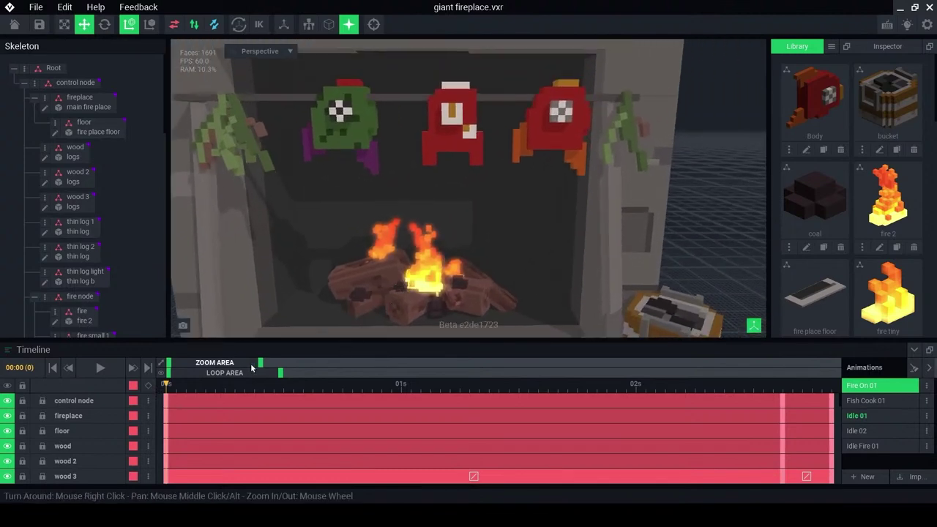
pyautogui.moveTo(261, 362); pyautogui.dragTo(272, 362)
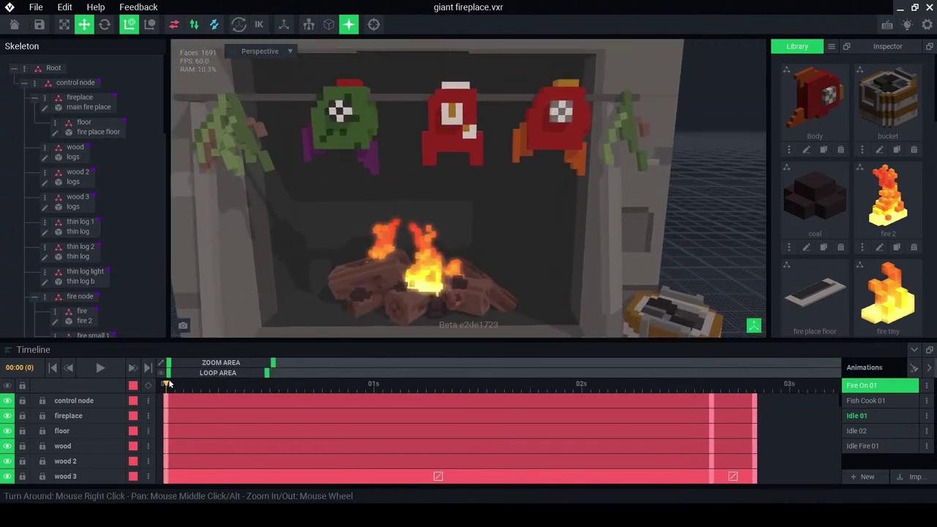
pyautogui.moveTo(166, 384); pyautogui.dragTo(312, 388)
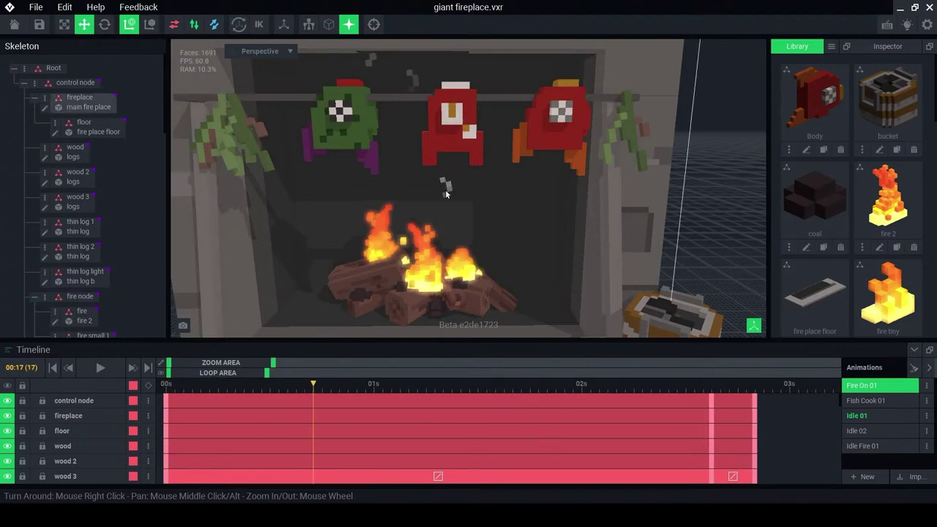
pyautogui.scroll(5, 445, 189)
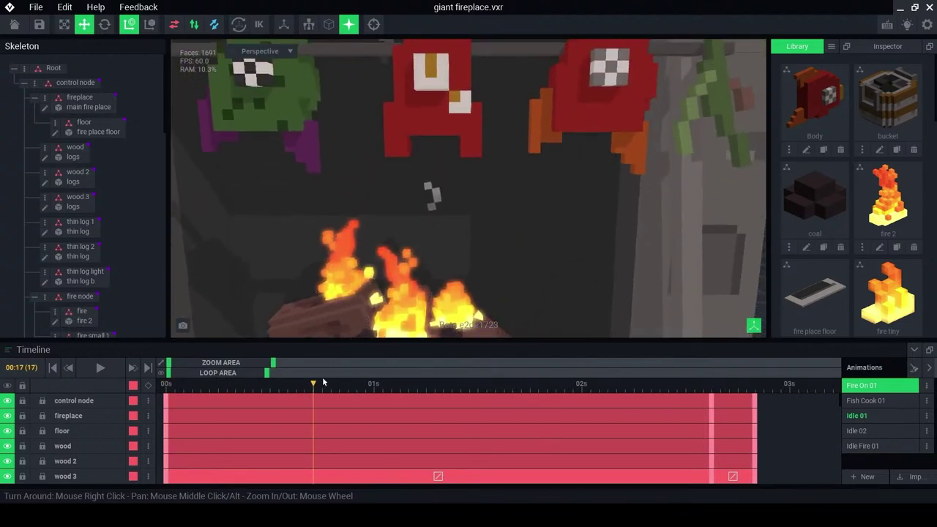
# Step: Select the smoke 3 node and scrub its animation back to 00:00 to inspect its starting position by the logs
pyautogui.click(435, 185)
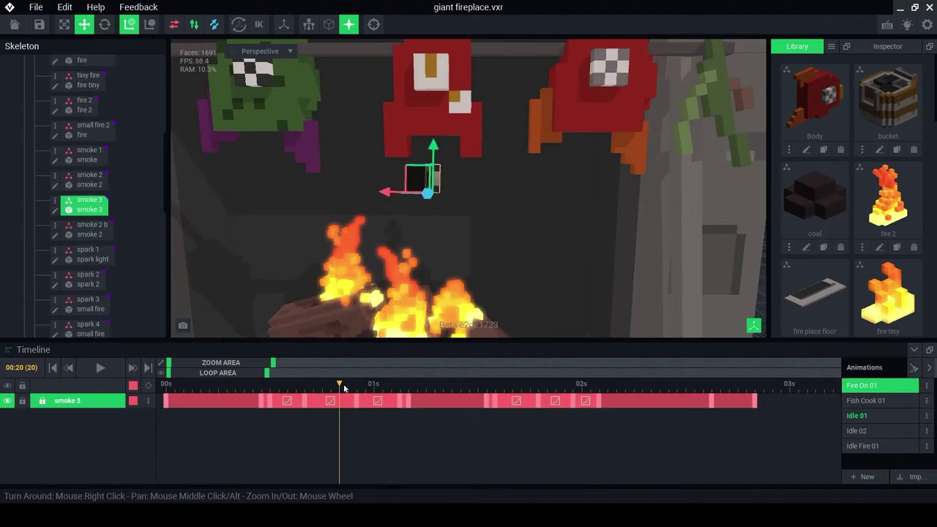
pyautogui.moveTo(343, 393); pyautogui.dragTo(161, 407)
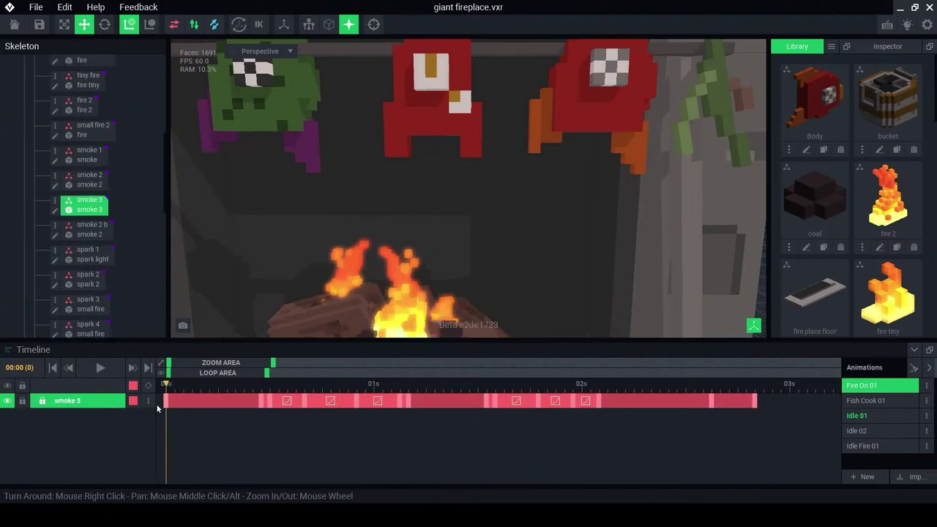
pyautogui.scroll(-3, 387, 293)
pyautogui.moveTo(384, 322); pyautogui.dragTo(380, 271, button='middle')
pyautogui.scroll(3, 381, 272)
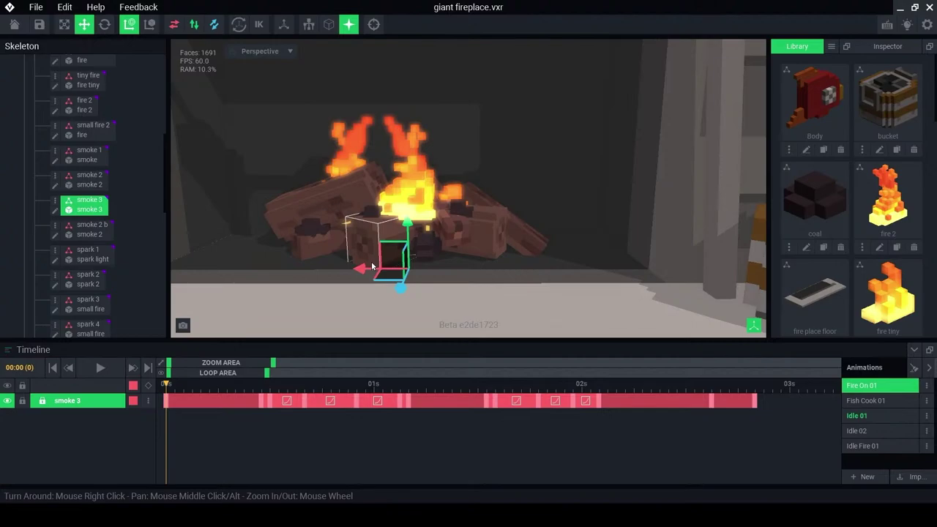
pyautogui.moveTo(399, 307); pyautogui.dragTo(427, 278, button='right')
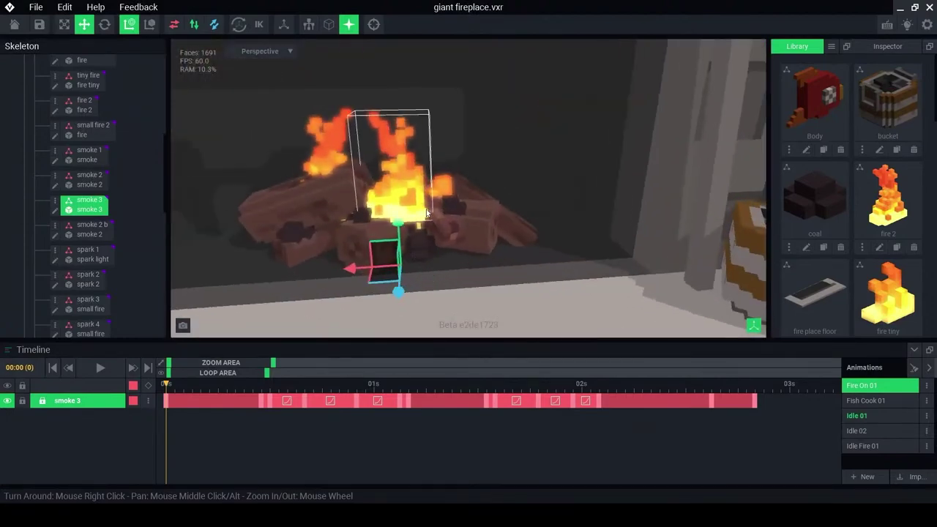
# Step: Scrub smoke 3 through its first pair of closely spaced keyframes to 00:12 and enlarge the visible part of the timeline
pyautogui.moveTo(179, 387); pyautogui.dragTo(263, 394)
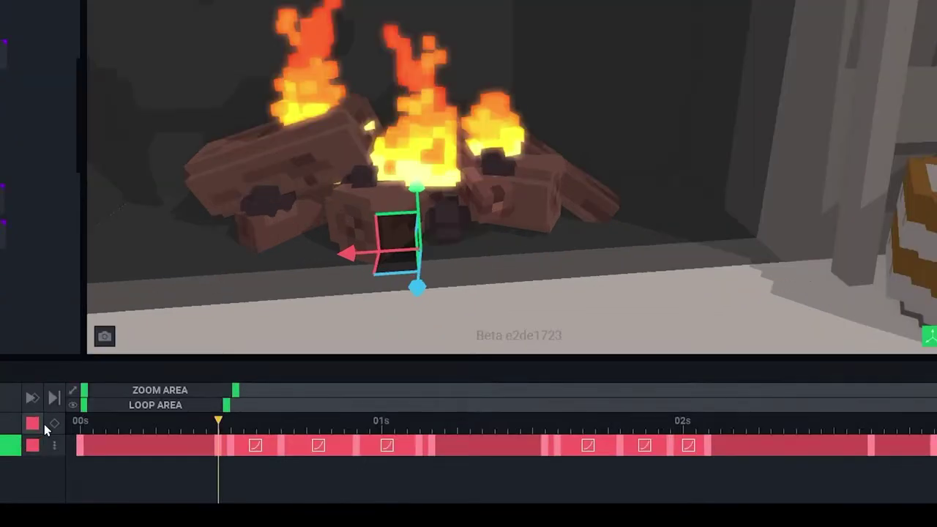
pyautogui.moveTo(224, 426); pyautogui.dragTo(229, 428)
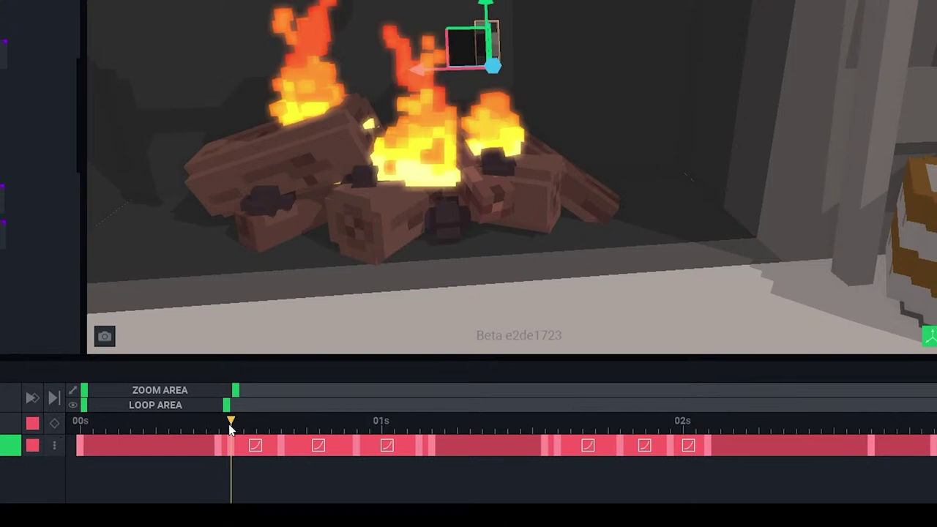
pyautogui.moveTo(235, 392); pyautogui.dragTo(228, 402)
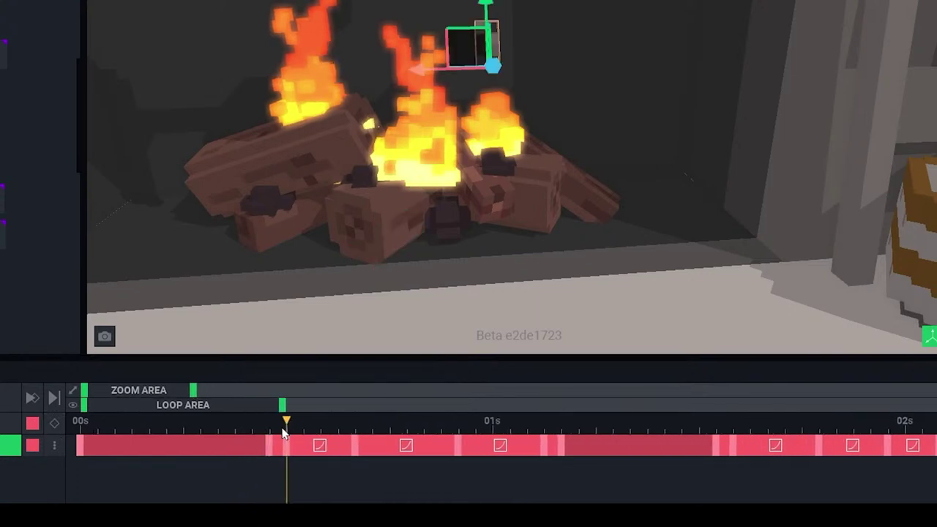
pyautogui.scroll(2, 413, 191)
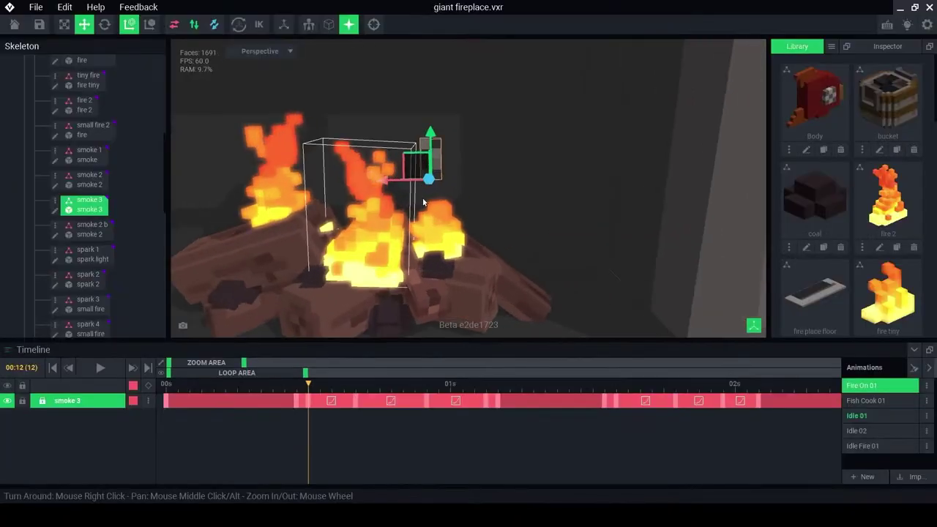
# Step: Scrub smoke 3 from 00:12 through its following keyframes to just past one second, examining its rise and reset
pyautogui.moveTo(313, 388); pyautogui.dragTo(391, 396)
pyautogui.moveTo(444, 199); pyautogui.dragTo(444, 217, button='middle')
pyautogui.scroll(-1, 444, 217)
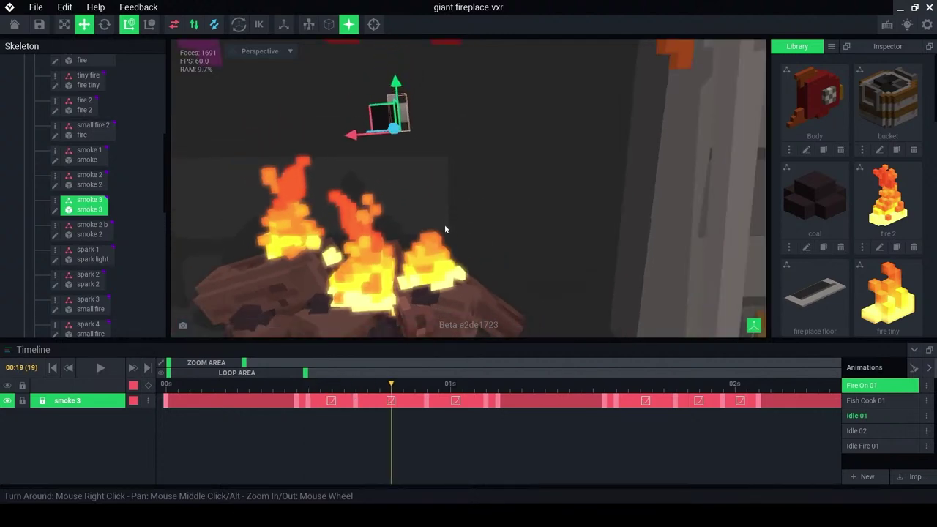
pyautogui.moveTo(388, 407); pyautogui.dragTo(477, 388)
pyautogui.moveTo(452, 245); pyautogui.dragTo(458, 302, button='middle')
pyautogui.moveTo(479, 388); pyautogui.dragTo(487, 388)
pyautogui.moveTo(447, 258); pyautogui.dragTo(451, 313, button='middle')
pyautogui.moveTo(389, 122); pyautogui.dragTo(390, 64, button='middle')
pyautogui.click(497, 387)
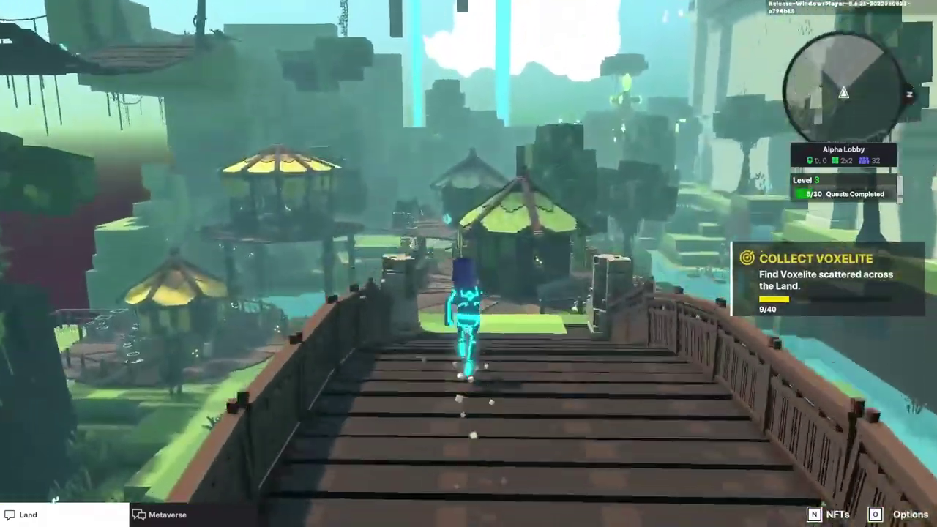
# Step: Move the avatar across the Alpha Lobby, jump into the water and swim to the barred gate
pyautogui.press('w')
pyautogui.press('w')
pyautogui.press('space')
pyautogui.press('space')
pyautogui.press('w')
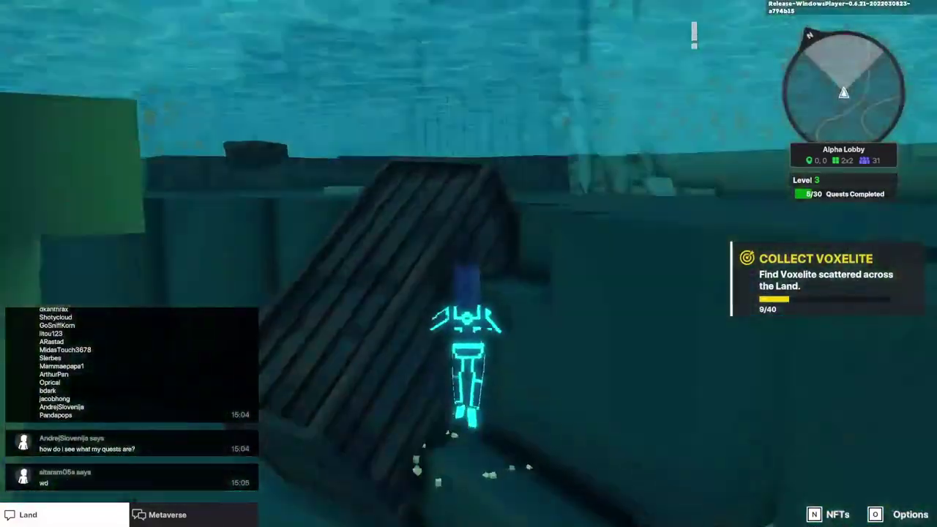
pyautogui.press('w')
pyautogui.press('w')
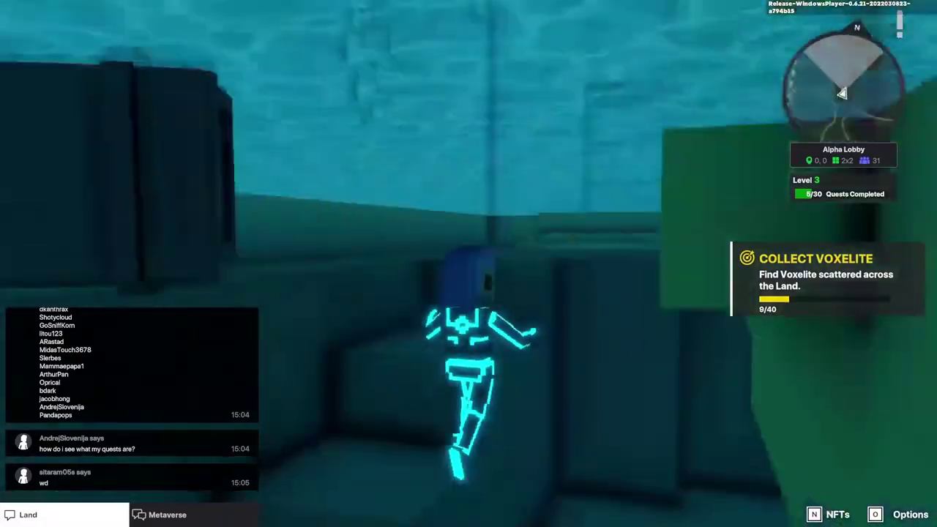
pyautogui.press('w')
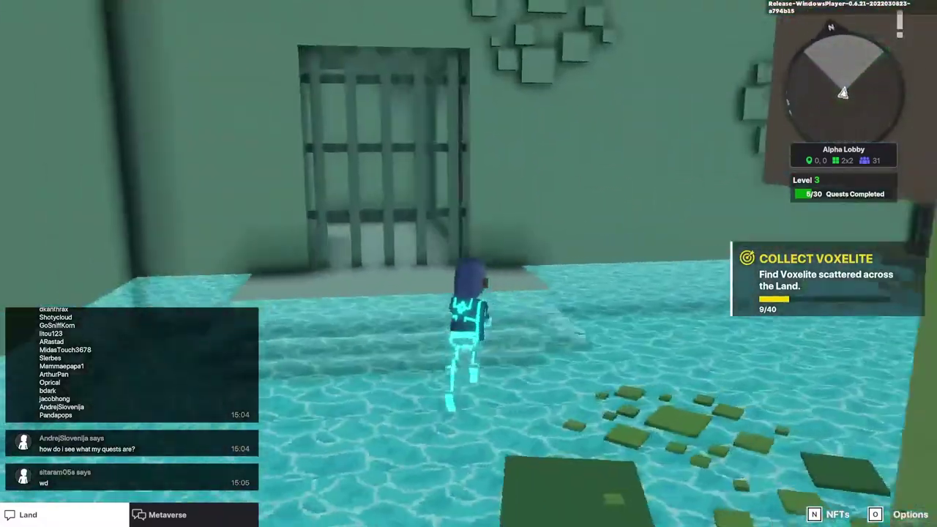
pyautogui.press('w')
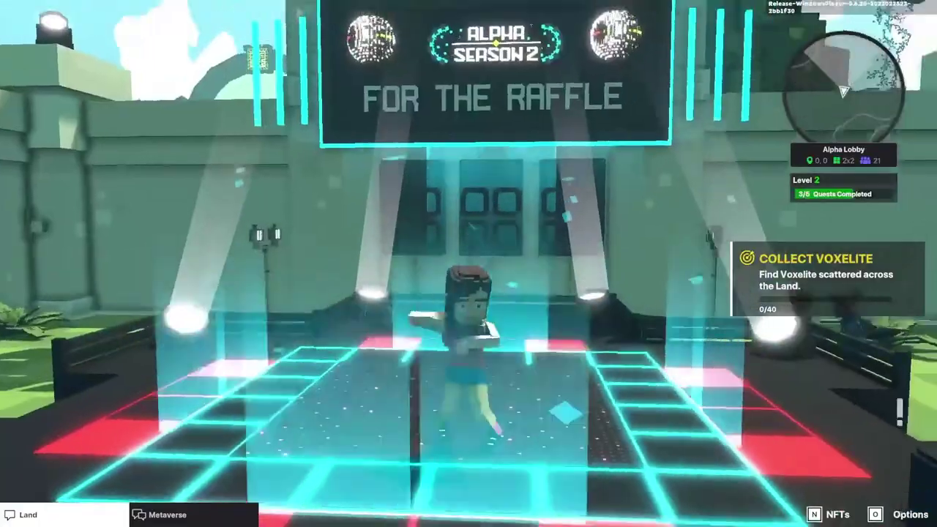
# Step: Play several dance emotes with the avatar on the Alpha Season 2 dance floor
pyautogui.press('e')
pyautogui.press('e')
pyautogui.click(422, 333)
pyautogui.press('e')
pyautogui.click(353, 309)
pyautogui.press('e')
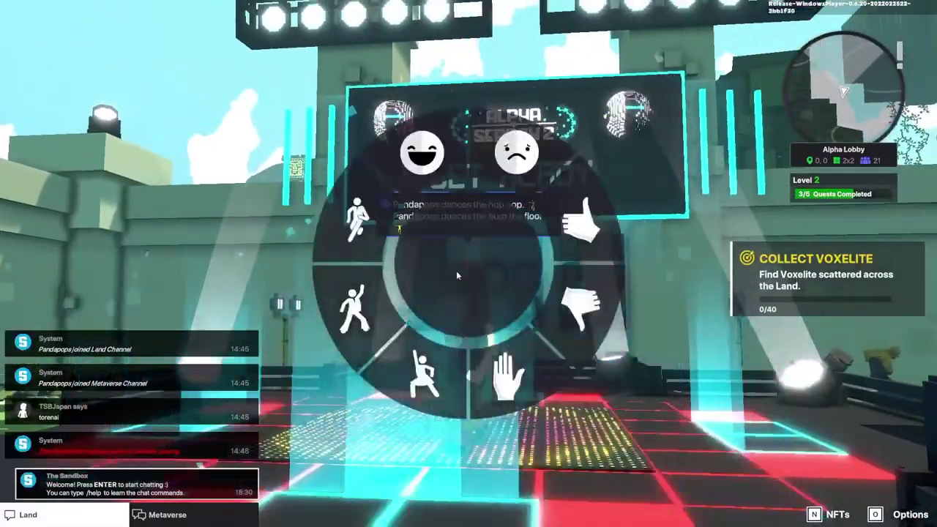
pyautogui.click(353, 309)
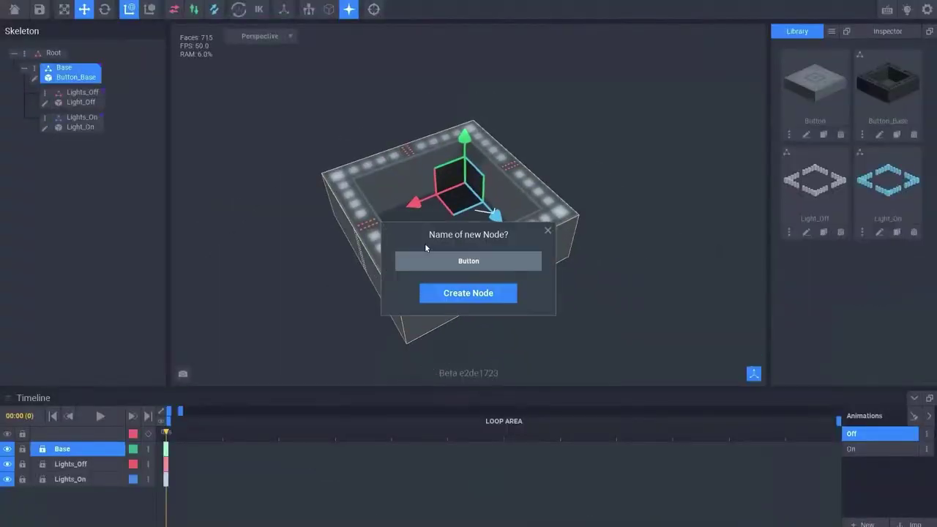
# Step: Create a new node named Button under the Base node
pyautogui.press('Return')
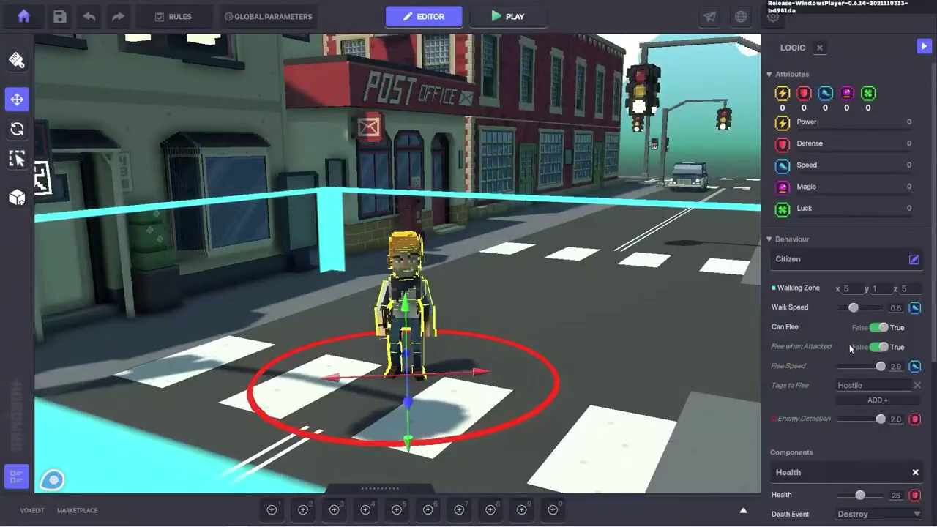
pyautogui.scroll(-5, 849, 344)
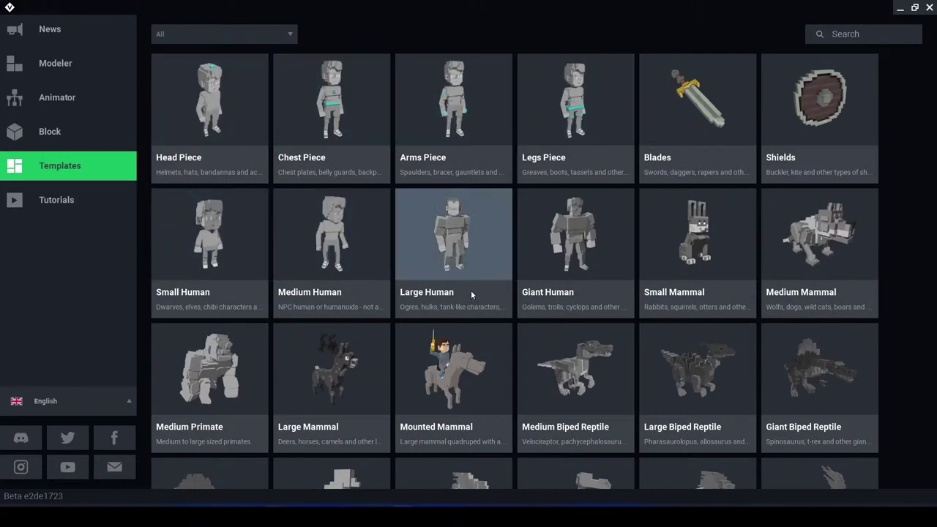
# Step: Close the Mammals_Biped_Medium_Human_V2 scene and return to the Animator's recent files
pyautogui.click(58, 97)
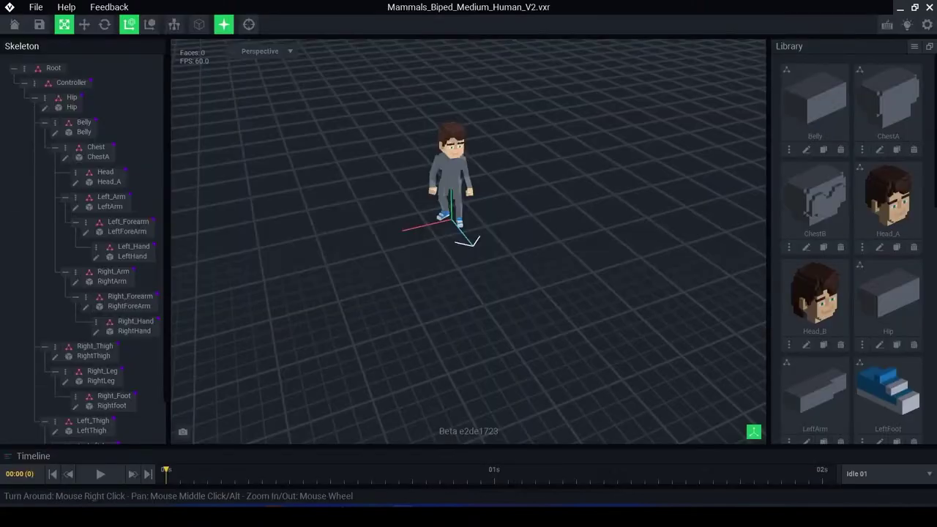
pyautogui.click(13, 24)
pyautogui.click(348, 184)
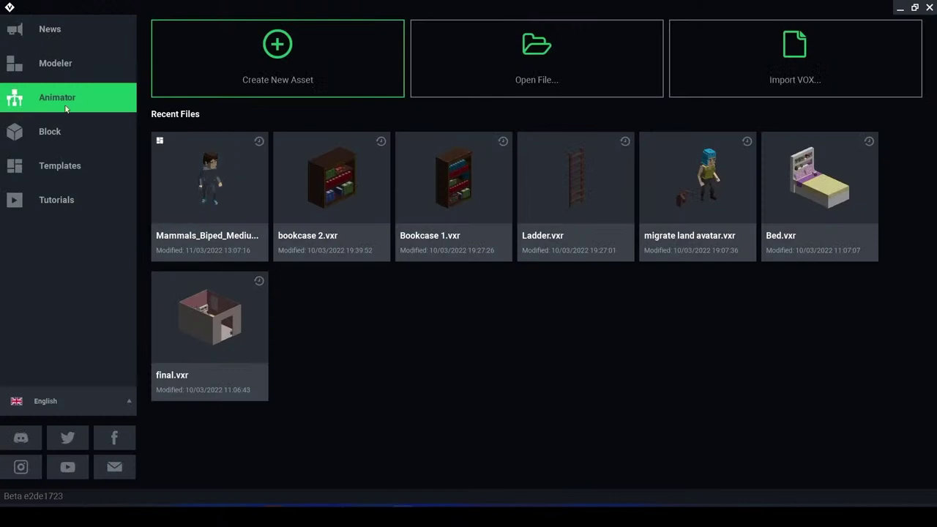
# Step: Create a new Animator asset and save it as final in the quick tips folder
pyautogui.click(330, 63)
pyautogui.click(371, 395)
pyautogui.write('fina')
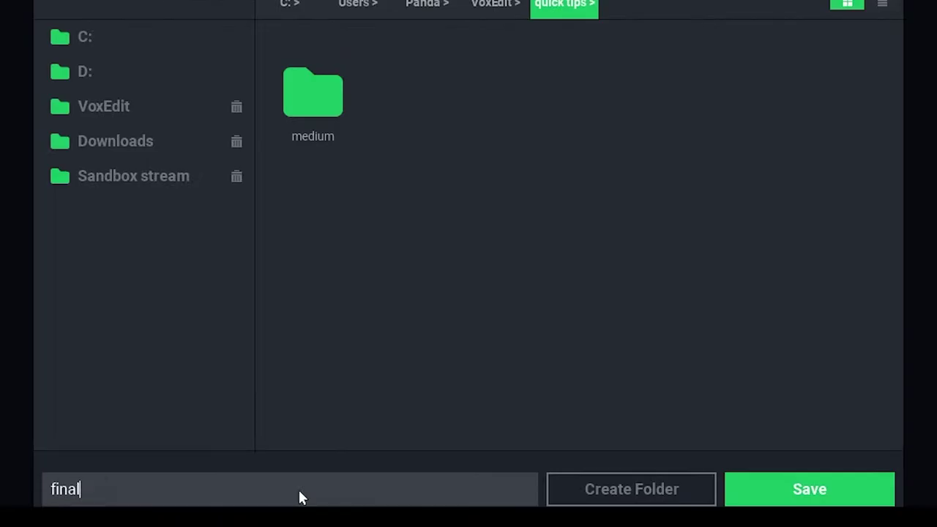
pyautogui.write('l')
pyautogui.click(809, 489)
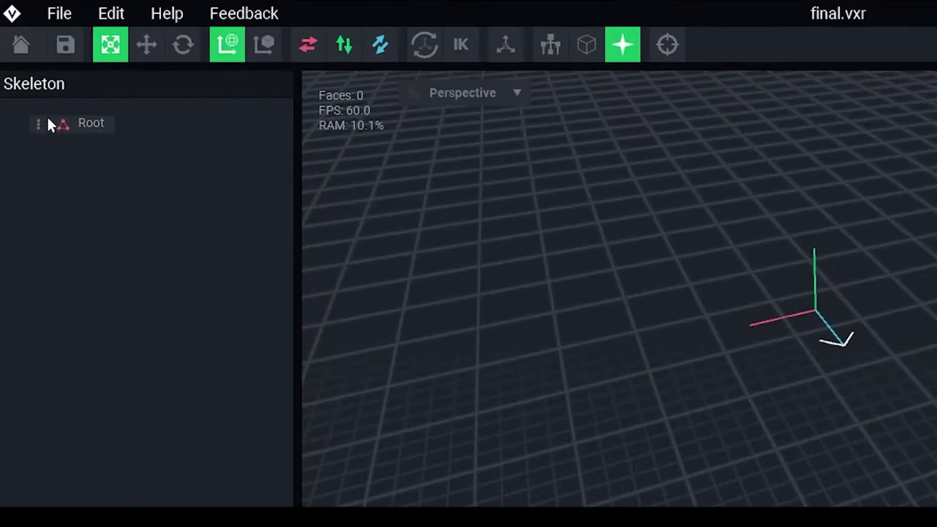
# Step: Import the Mammals rig from the quick tips medium folder as a hierarchy under Root and open the Belly node's options
pyautogui.click(37, 125)
pyautogui.click(82, 166)
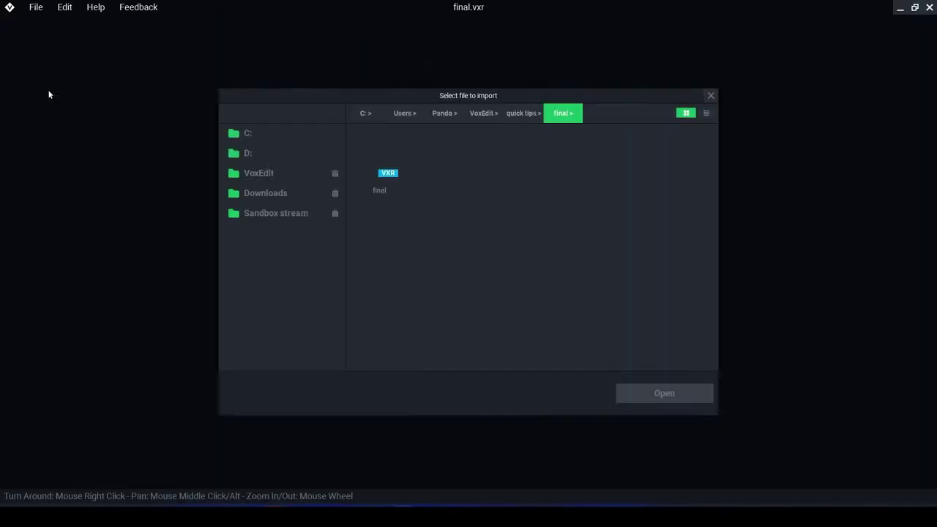
pyautogui.click(519, 112)
pyautogui.click(372, 171)
pyautogui.click(537, 116)
pyautogui.doubleClick(442, 173)
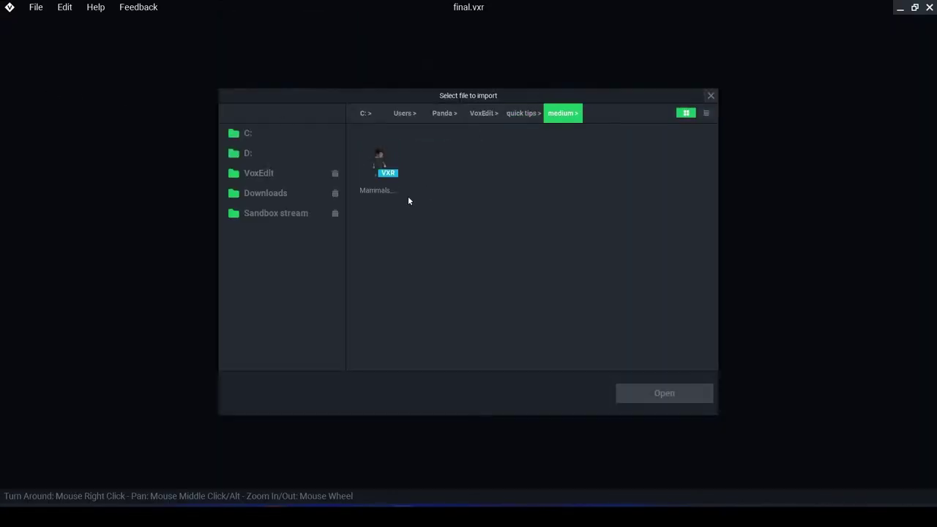
pyautogui.click(380, 171)
pyautogui.click(665, 393)
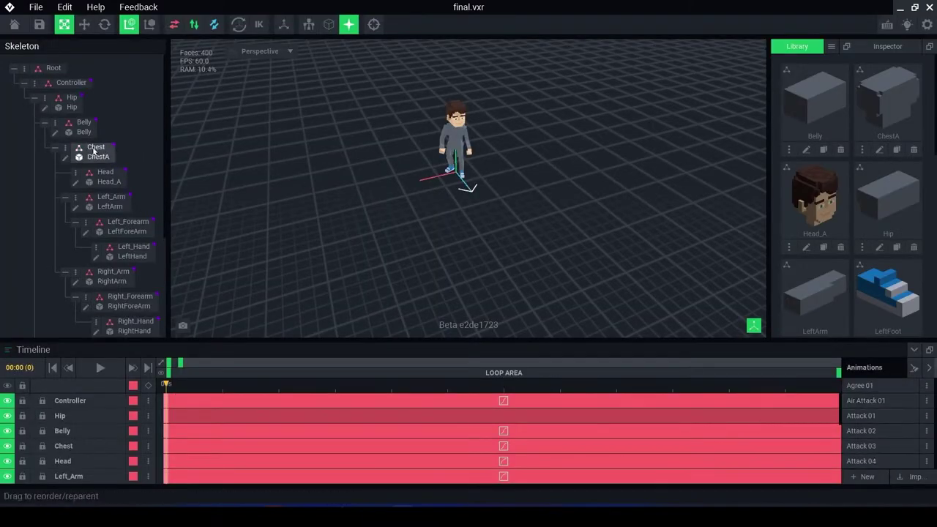
pyautogui.click(54, 123)
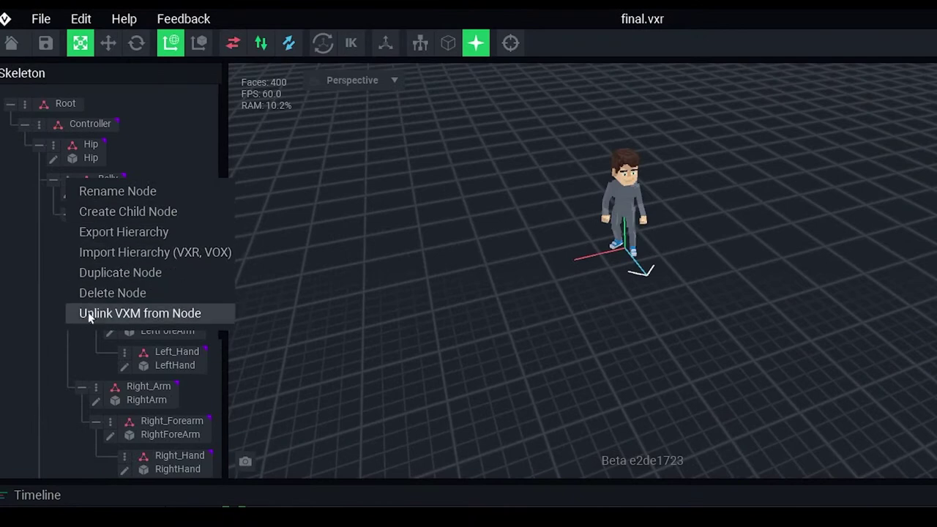
pyautogui.click(67, 254)
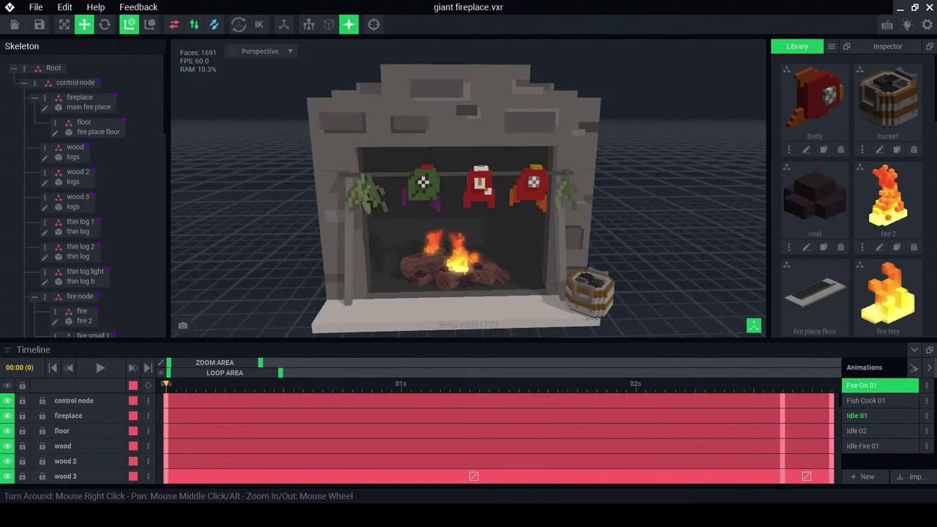
# Step: Widen the timeline's visible range and scrub the Fire On 01 animation to 01:00 to examine the fireplace's fire and smoke
pyautogui.scroll(6, 415, 287)
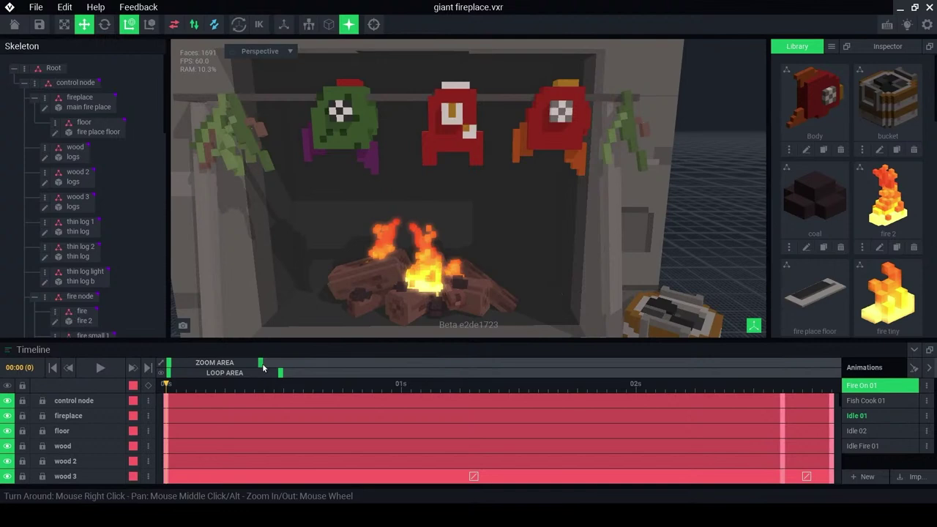
pyautogui.moveTo(263, 367); pyautogui.dragTo(273, 366)
pyautogui.moveTo(165, 384); pyautogui.dragTo(313, 385)
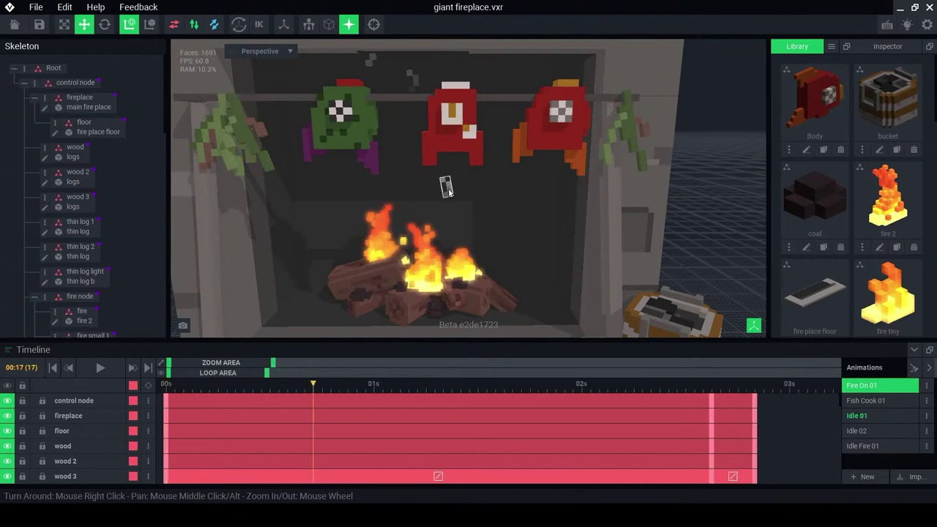
pyautogui.scroll(3, 448, 188)
pyautogui.click(375, 386)
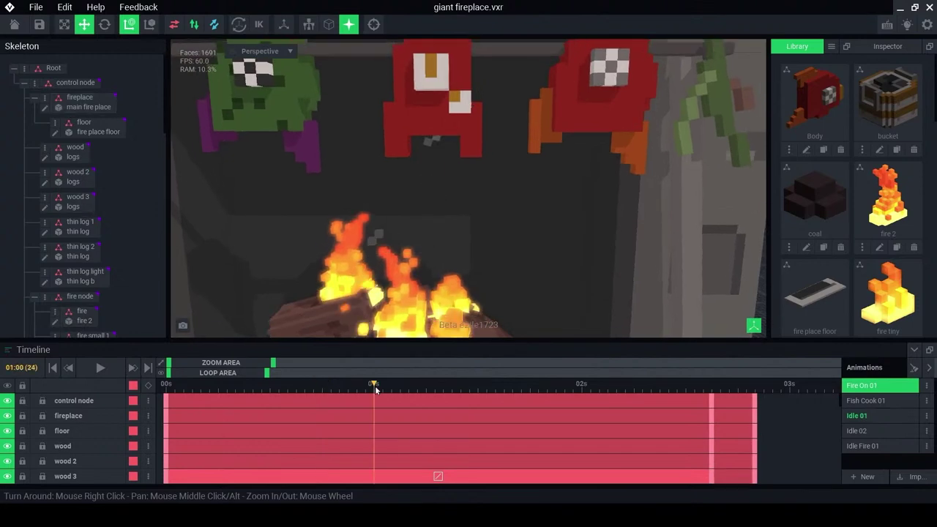
# Step: Select the smoke 3 node and return to frame 0 to examine its starting position by the logs
pyautogui.click(431, 179)
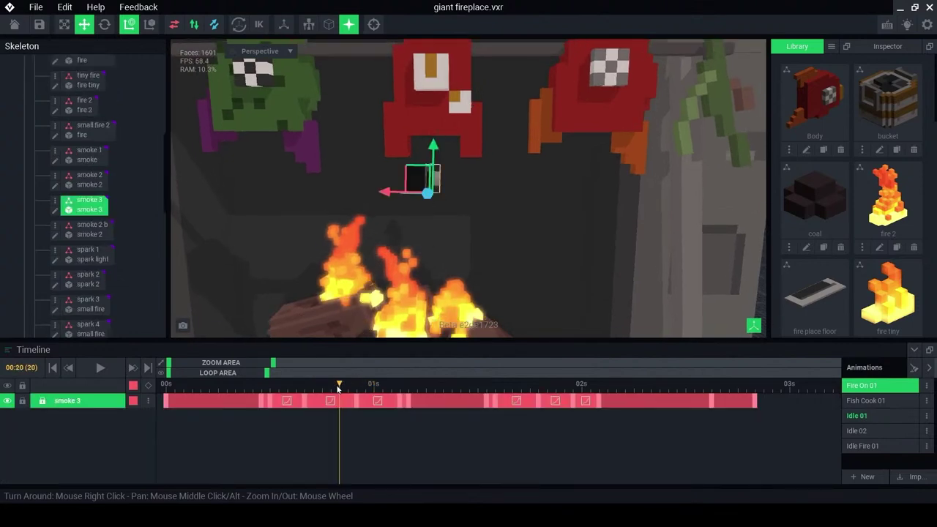
pyautogui.moveTo(339, 388); pyautogui.dragTo(155, 409)
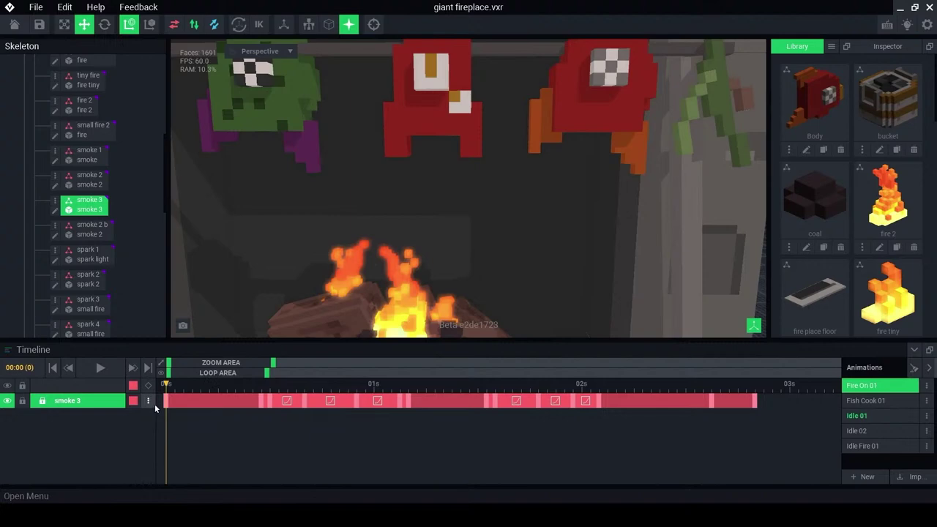
pyautogui.moveTo(399, 322); pyautogui.dragTo(399, 212, button='middle')
pyautogui.scroll(2, 396, 265)
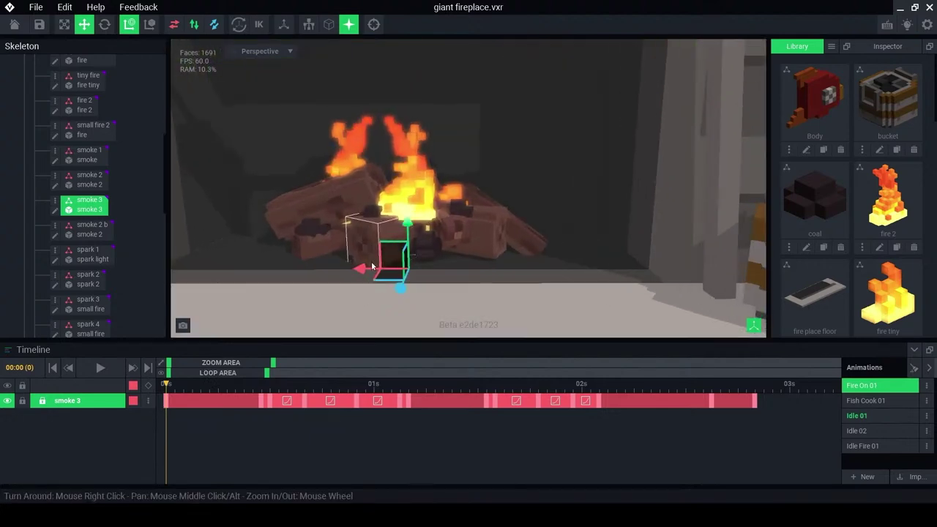
pyautogui.moveTo(390, 289); pyautogui.dragTo(414, 253, button='right')
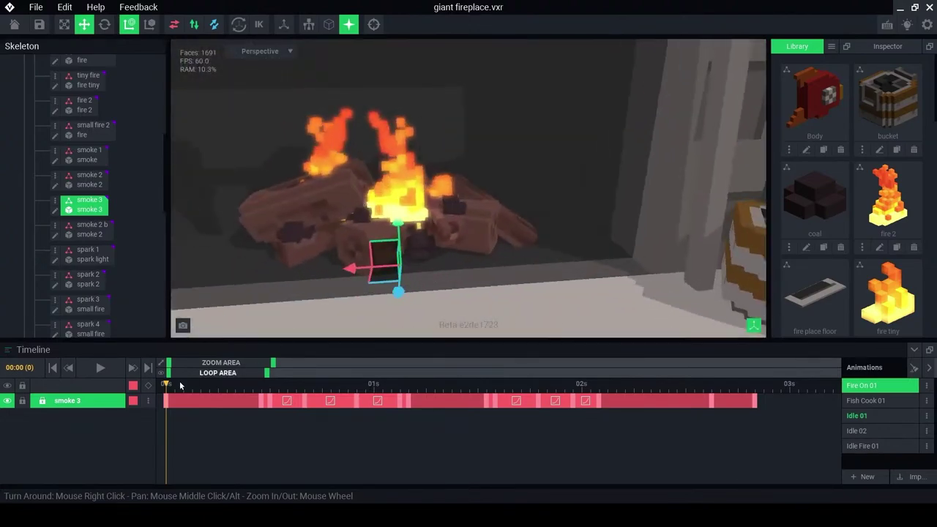
# Step: Scrub smoke 3 from frame 0 to frame 12 and narrow the timeline's visible range to inspect its first keyframes
pyautogui.moveTo(171, 388); pyautogui.dragTo(263, 394)
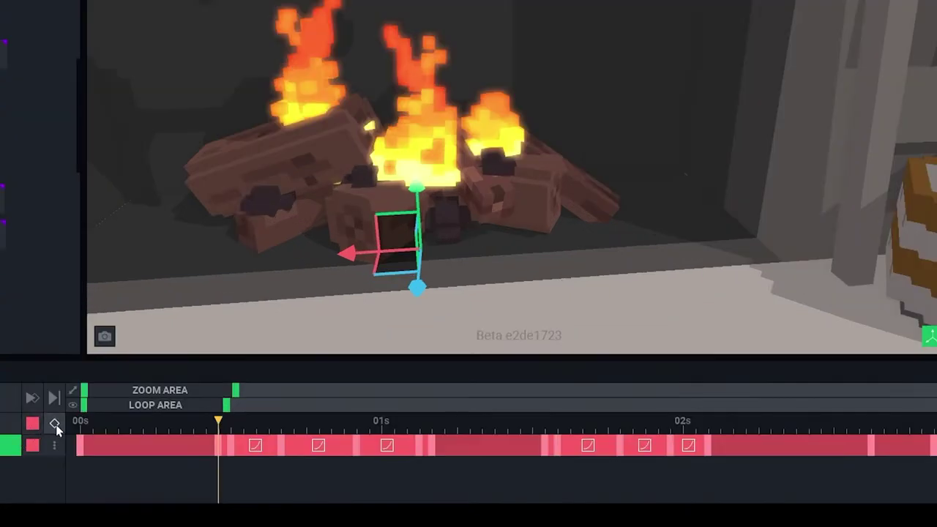
pyautogui.moveTo(225, 427); pyautogui.dragTo(231, 426)
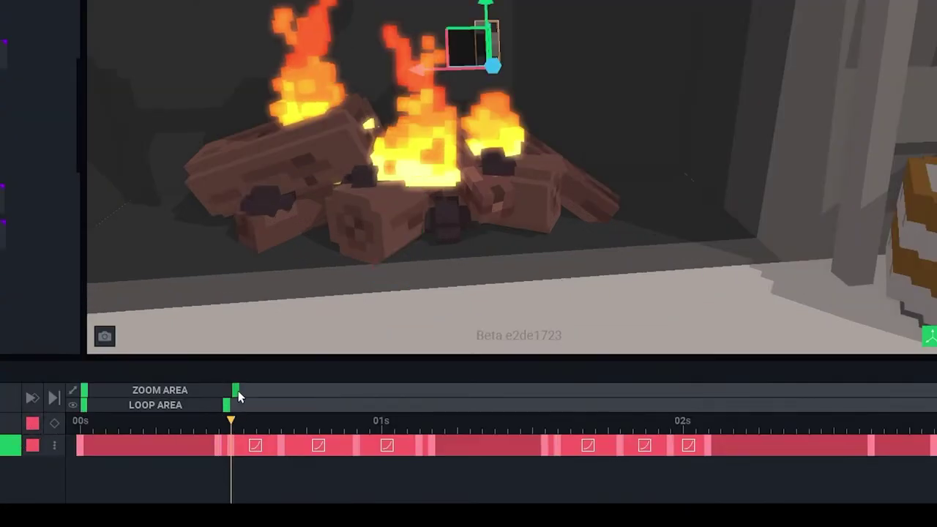
pyautogui.moveTo(236, 390); pyautogui.dragTo(193, 391)
pyautogui.moveTo(286, 428)
pyautogui.mouseDown()
pyautogui.moveTo(272, 426)
pyautogui.moveTo(286, 426)
pyautogui.mouseUp()
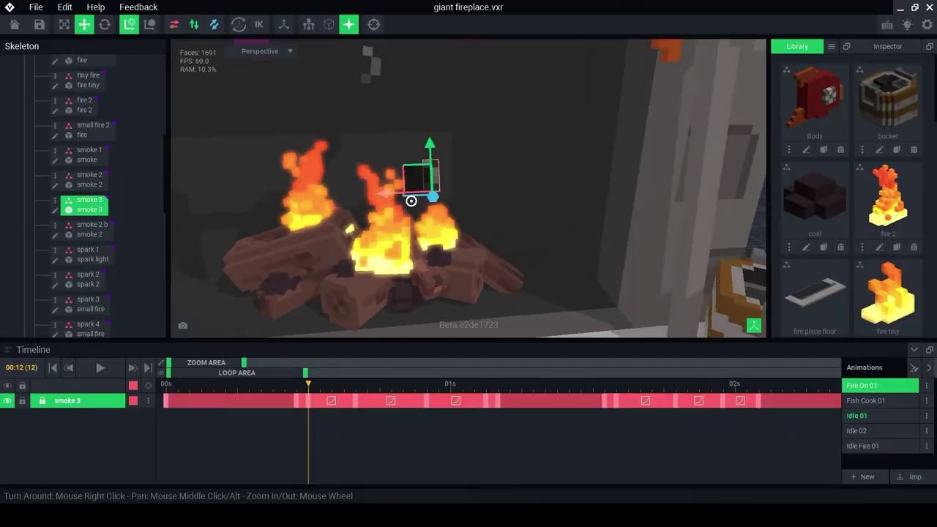
pyautogui.moveTo(411, 200); pyautogui.dragTo(411, 209, button='right')
pyautogui.scroll(2, 410, 210)
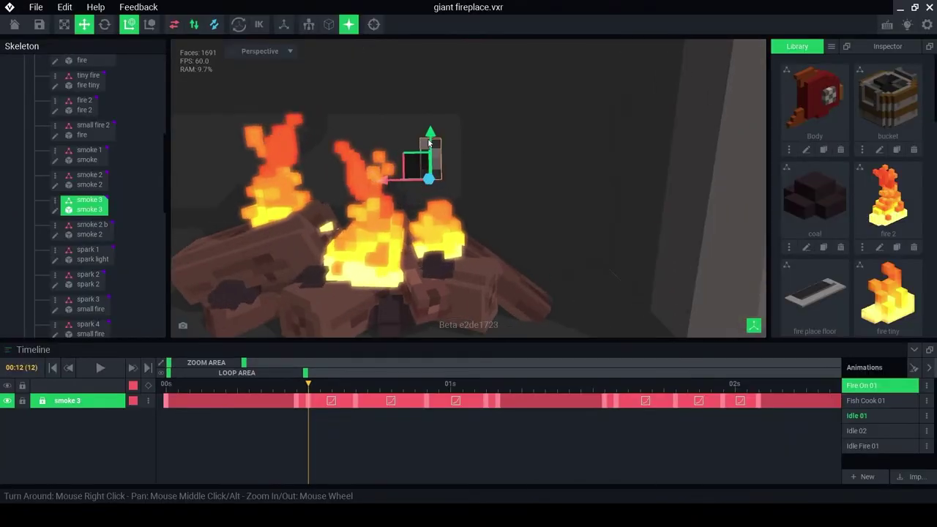
# Step: Scrub smoke 3 through frame 19 and past frame 27 to examine how it rises and ends its first cycle
pyautogui.moveTo(309, 383); pyautogui.dragTo(391, 383)
pyautogui.moveTo(454, 165); pyautogui.dragTo(446, 205, button='middle')
pyautogui.scroll(-1, 445, 205)
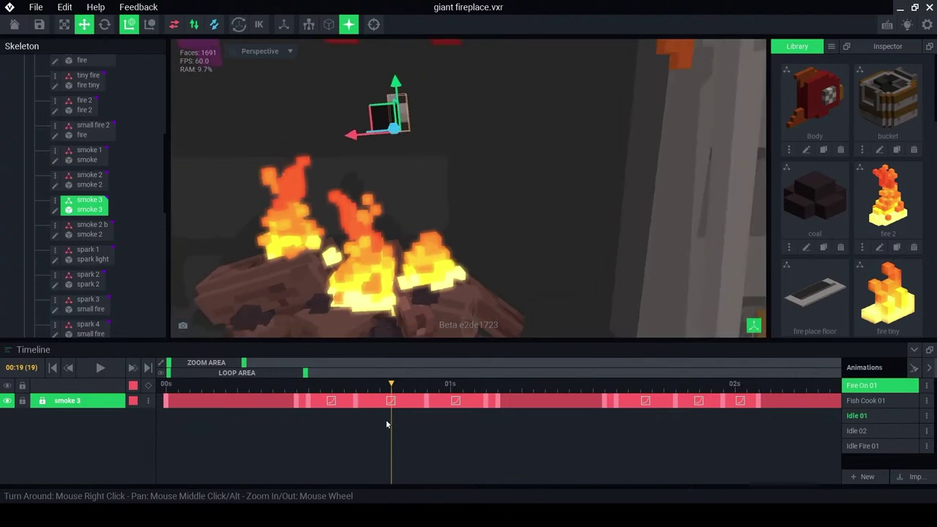
pyautogui.moveTo(396, 385); pyautogui.dragTo(478, 393)
pyautogui.moveTo(444, 258); pyautogui.dragTo(445, 311, button='middle')
pyautogui.moveTo(475, 385); pyautogui.dragTo(486, 388)
pyautogui.moveTo(429, 133); pyautogui.dragTo(411, 120, button='middle')
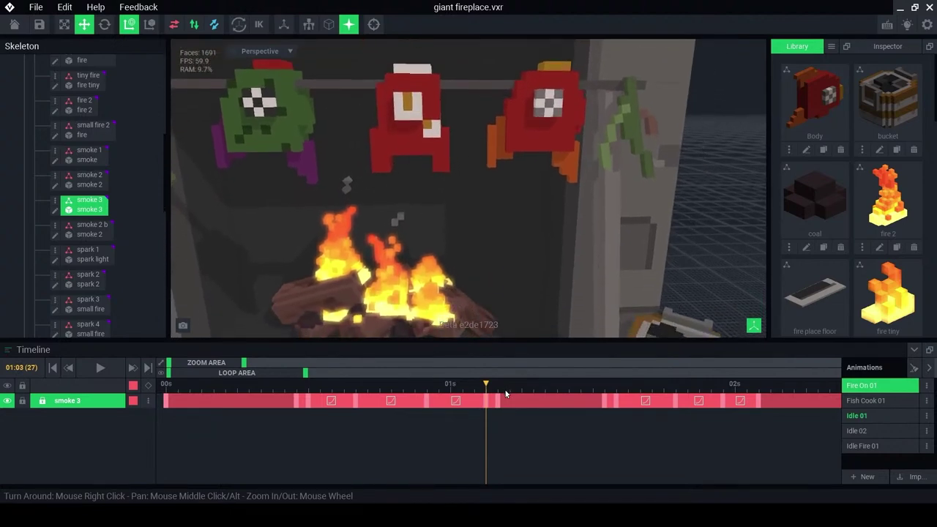
pyautogui.moveTo(487, 385); pyautogui.dragTo(497, 384)
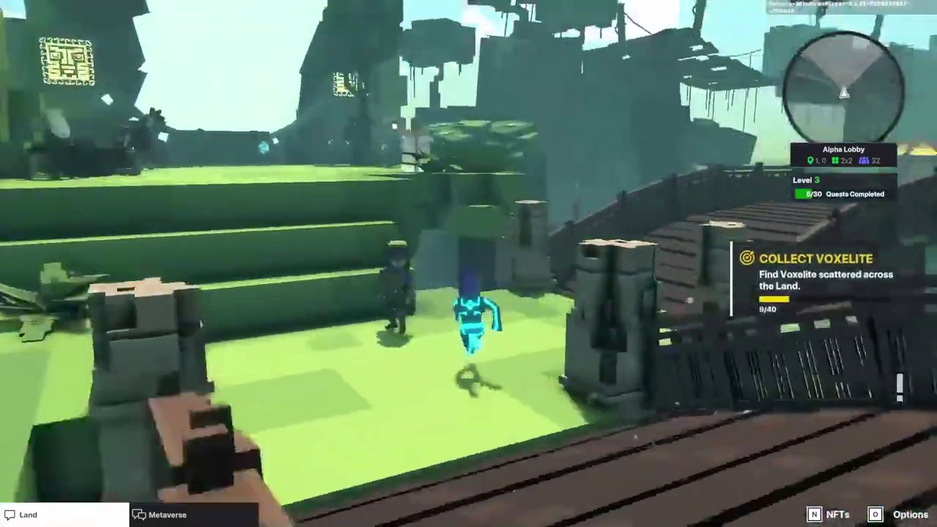
# Step: Explore The Sandbox's Alpha Lobby along the wooden walkways and through the water
pyautogui.press('w')
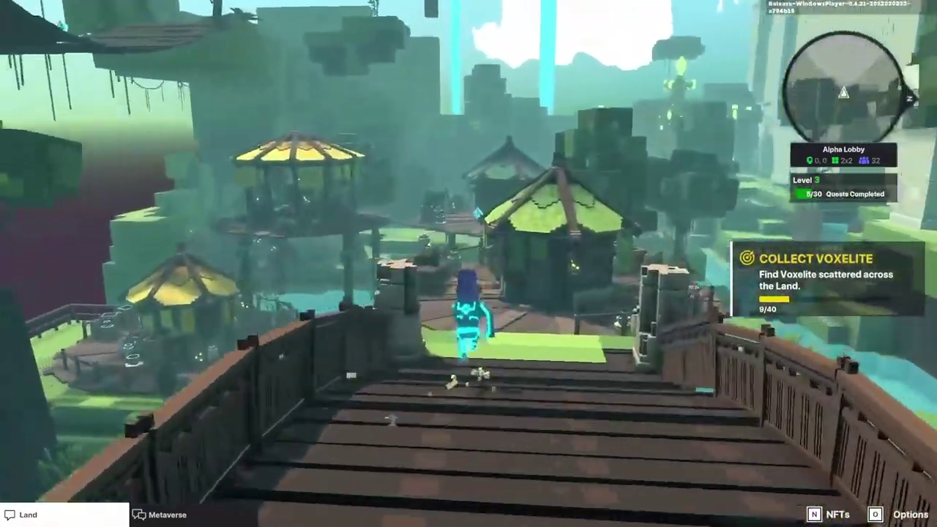
pyautogui.press('w')
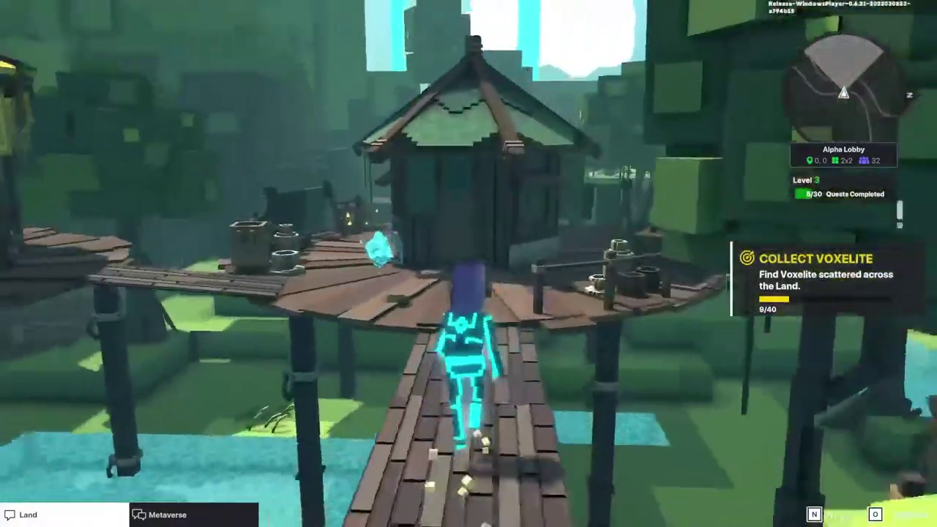
pyautogui.press('w')
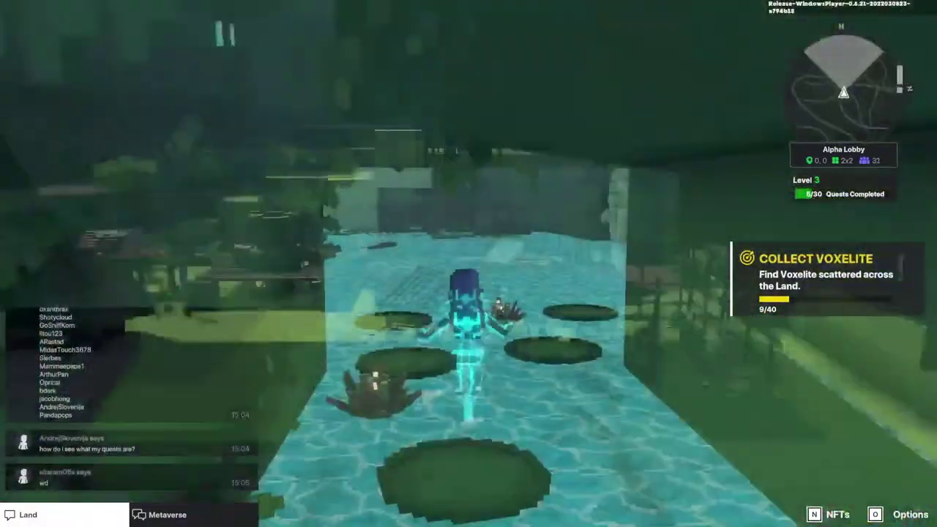
pyautogui.press('w')
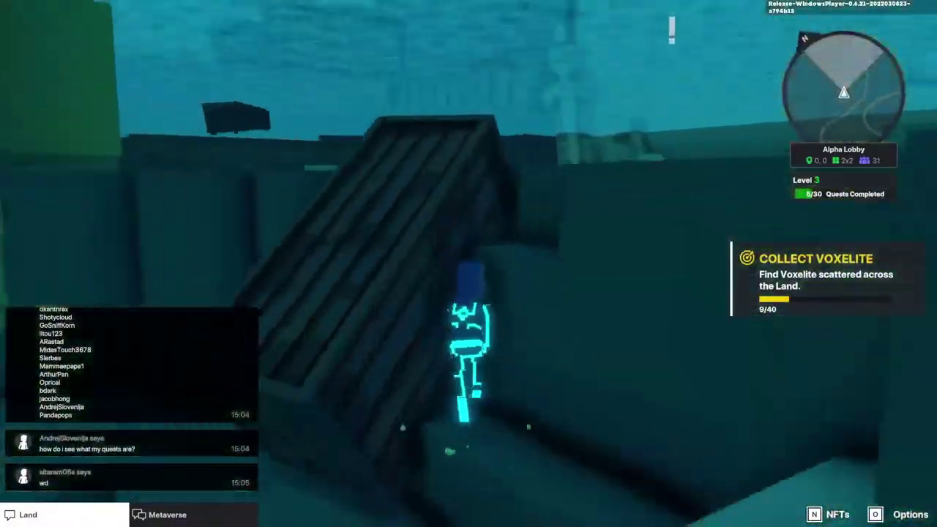
pyautogui.press('w')
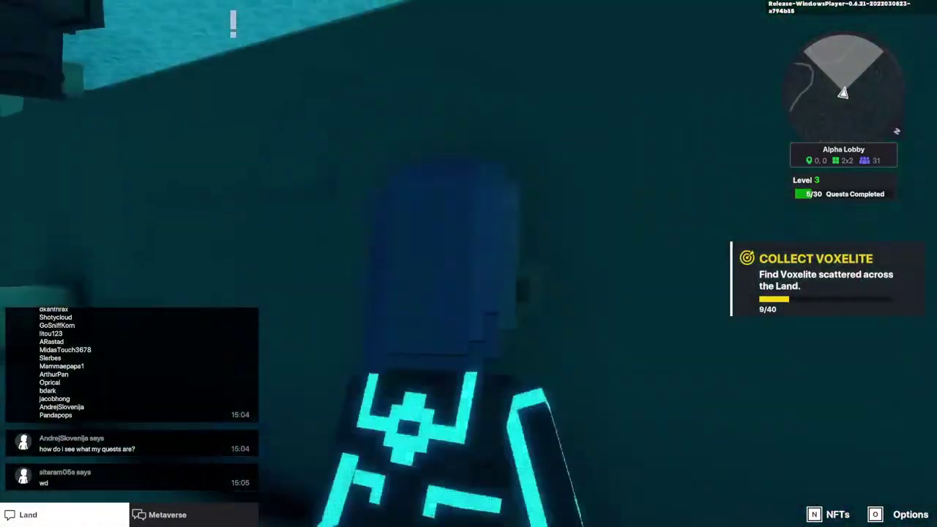
pyautogui.press('w')
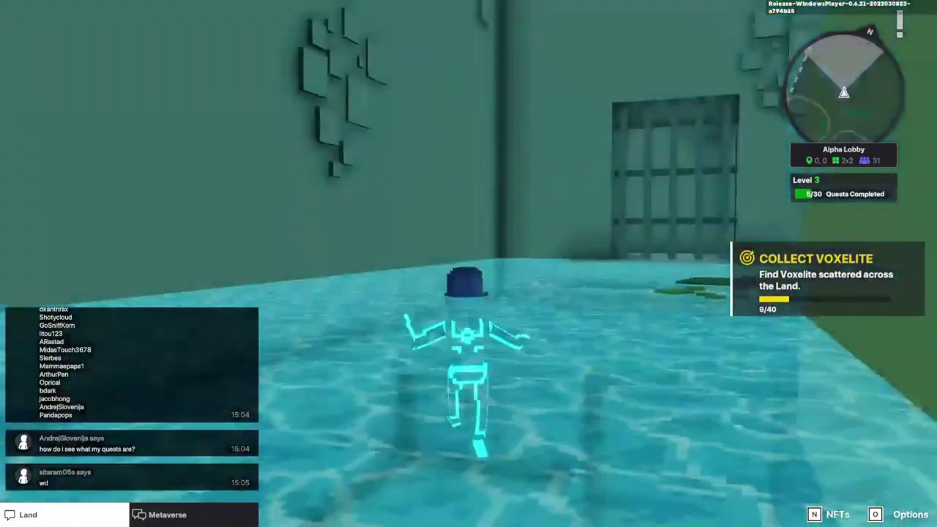
pyautogui.press('w')
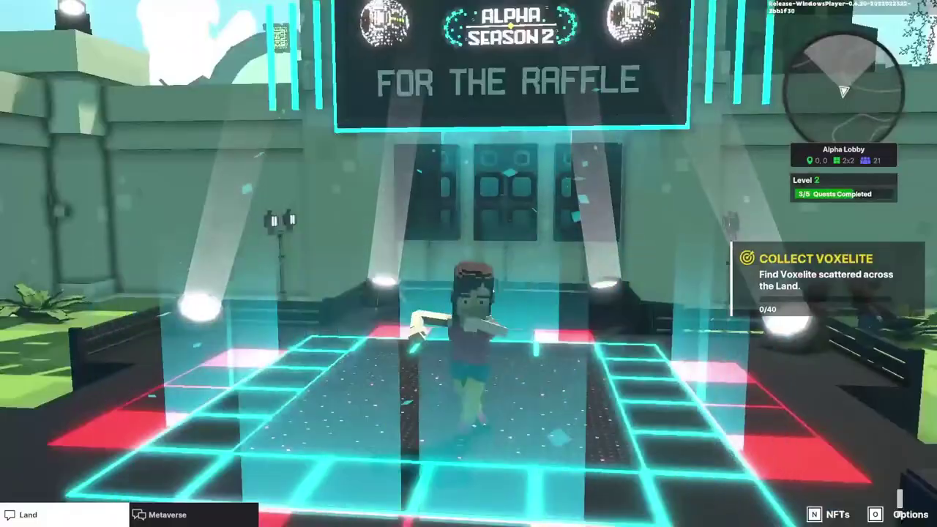
# Step: Perform the Burn the Floor dance emote on the Alpha Season 2 dance floor and reopen the emote choices
pyautogui.press('b')
pyautogui.press('b')
pyautogui.press('b')
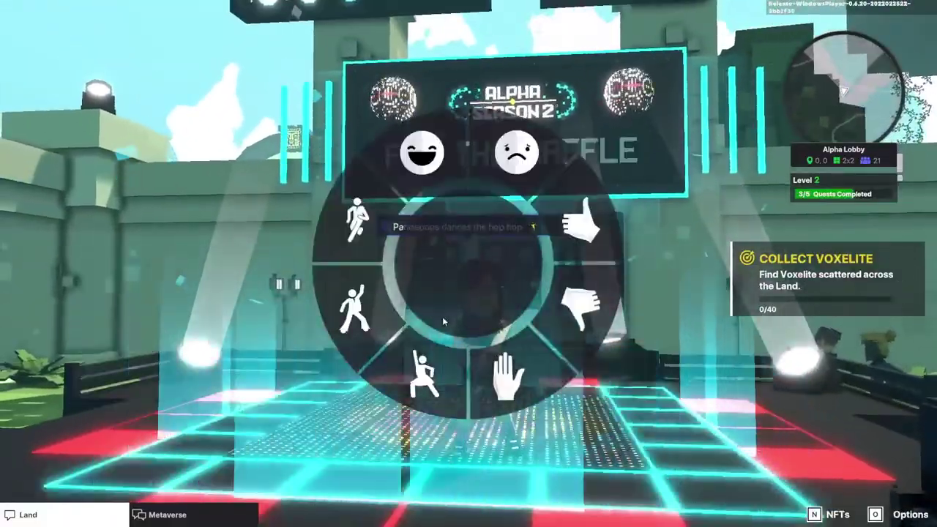
pyautogui.click(425, 370)
pyautogui.press('b')
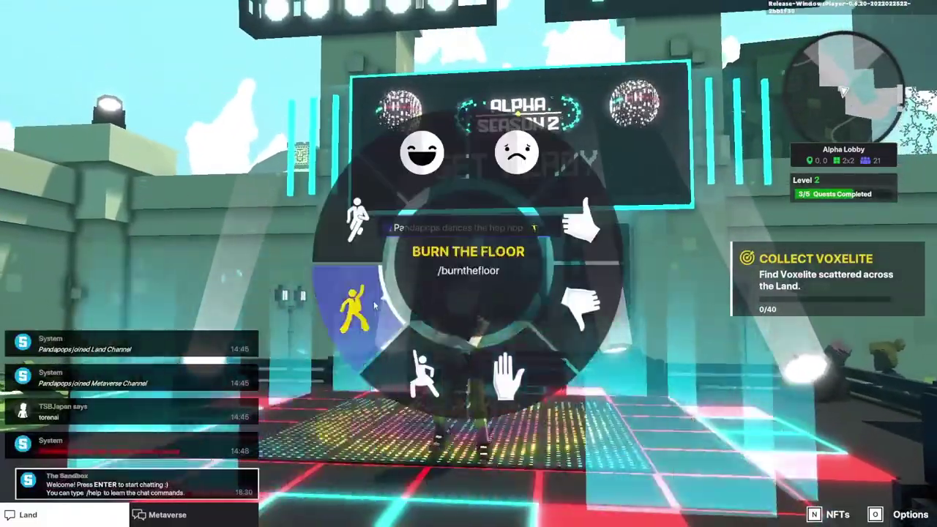
pyautogui.click(425, 370)
pyautogui.press('b')
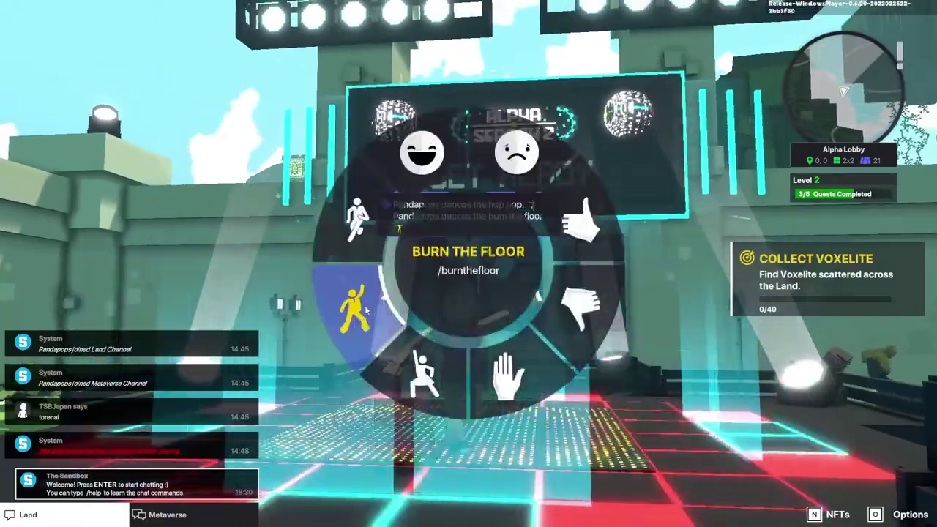
pyautogui.click(351, 315)
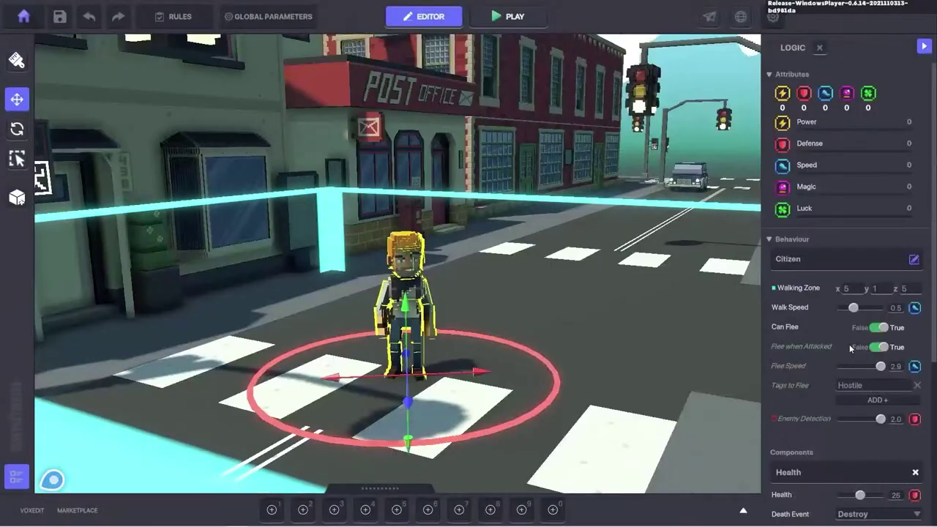
pyautogui.scroll(-5, 849, 344)
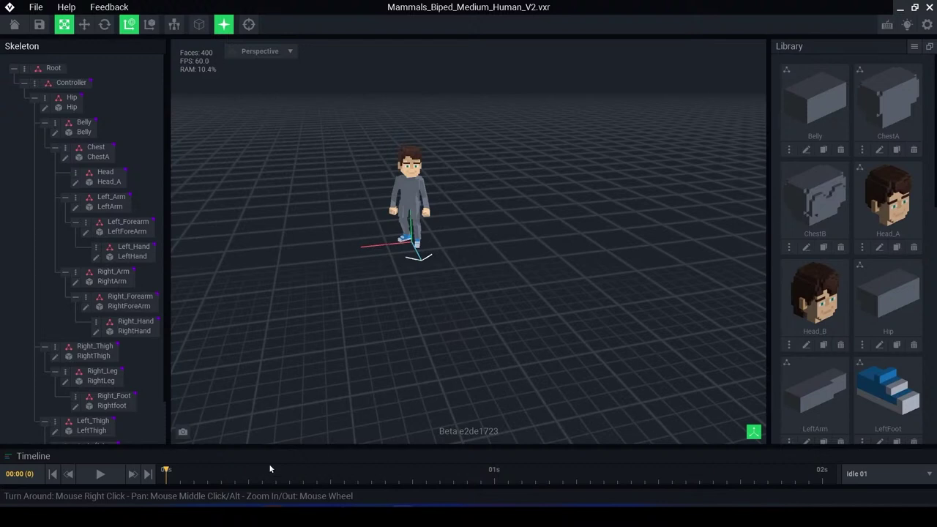
pyautogui.click(398, 184)
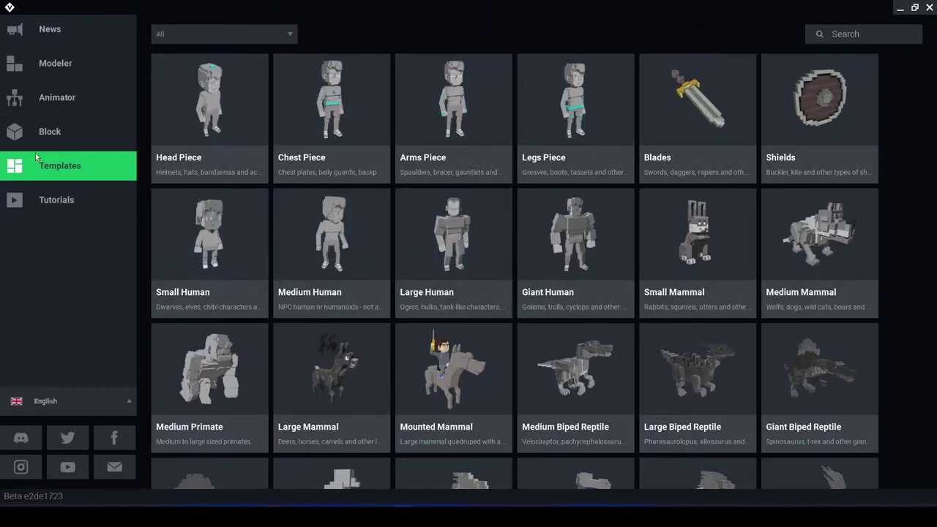
# Step: Close the Mammals_Biped_Medium_Human_V2 rig, saving its changes, and return to the Animator start page
pyautogui.click(57, 97)
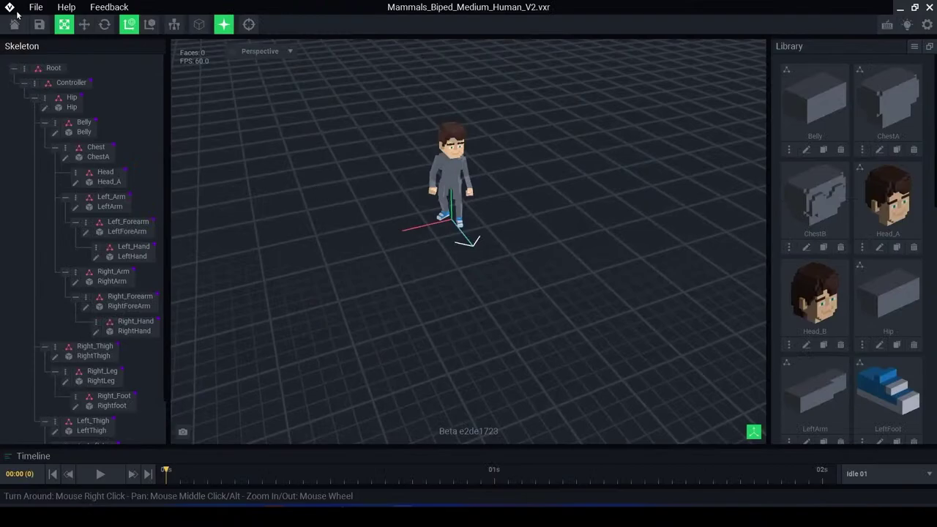
pyautogui.click(15, 11)
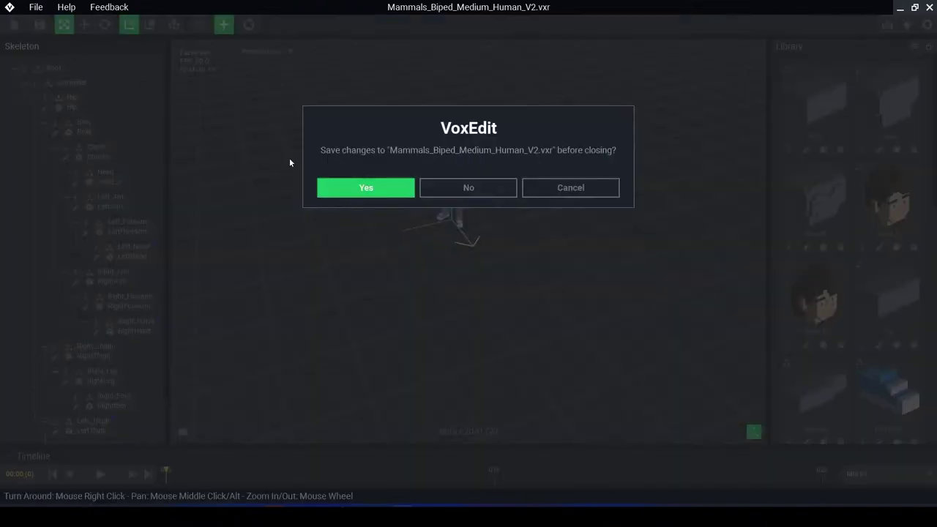
pyautogui.click(349, 188)
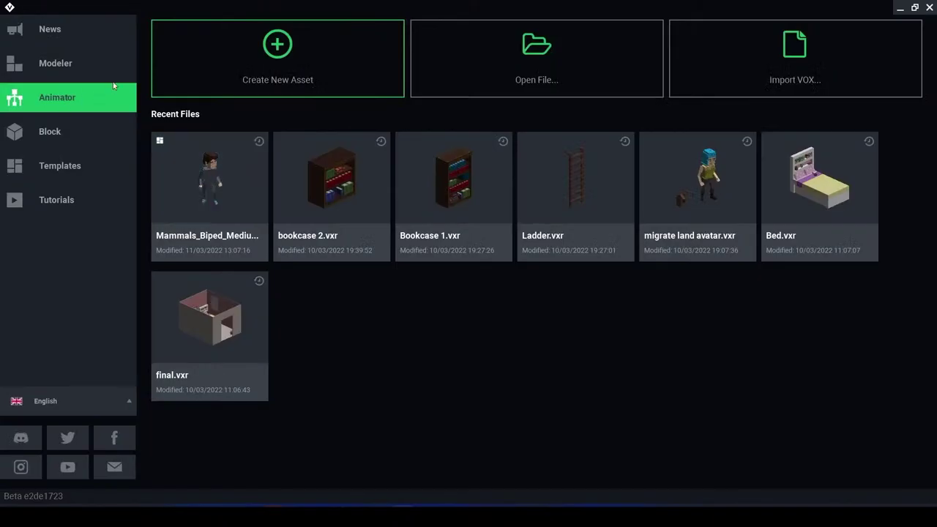
# Step: Create a new Animator asset named "final" in the quick tips folder
pyautogui.click(362, 64)
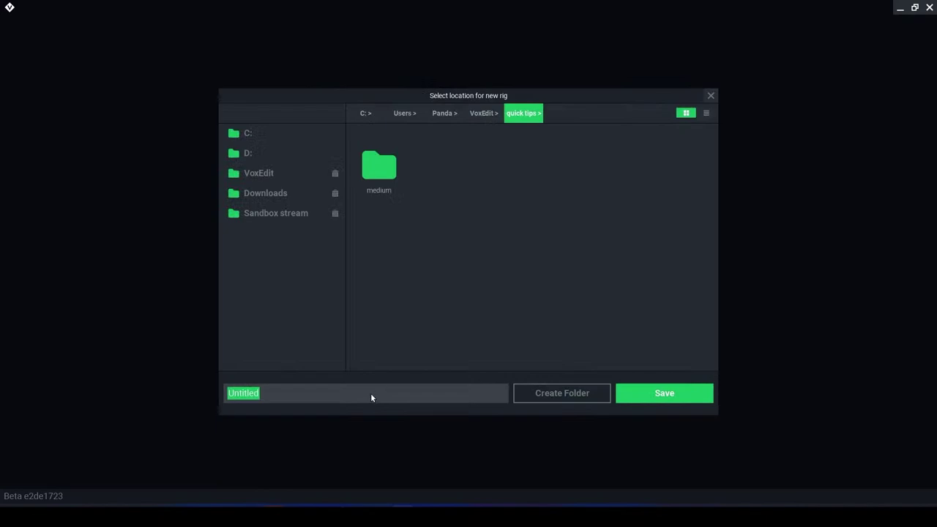
pyautogui.write('final')
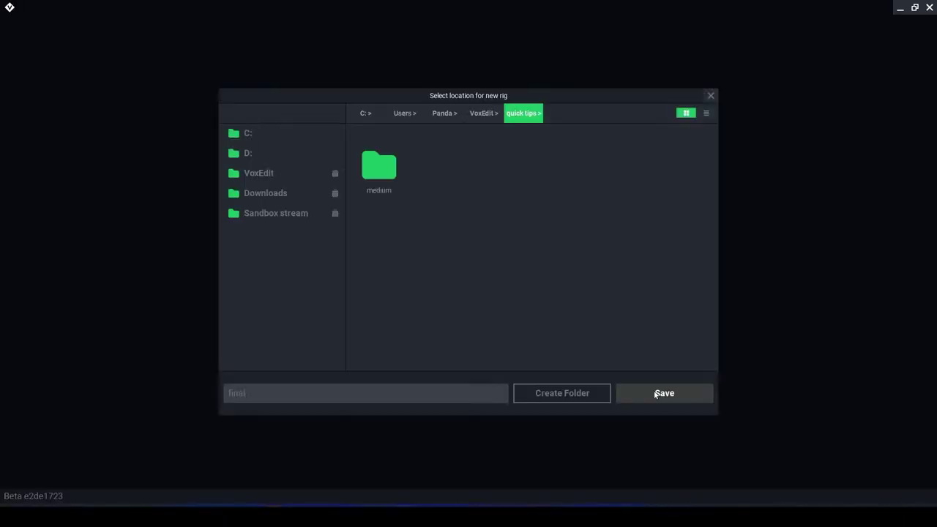
pyautogui.click(732, 488)
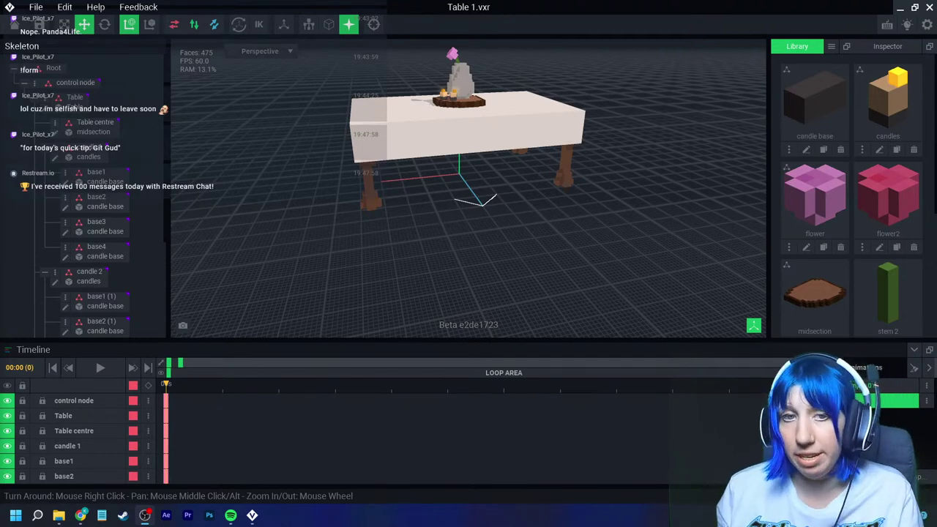
# Step: Create a child node named stem2 under the flower1 node of the vase bucket
pyautogui.moveTo(468, 183); pyautogui.dragTo(498, 183, button='right')
pyautogui.scroll(3, 469, 189)
pyautogui.scroll(2, 469, 189)
pyautogui.scroll(2, 469, 189)
pyautogui.moveTo(468, 189); pyautogui.dragTo(455, 224, button='middle')
pyautogui.click(458, 199)
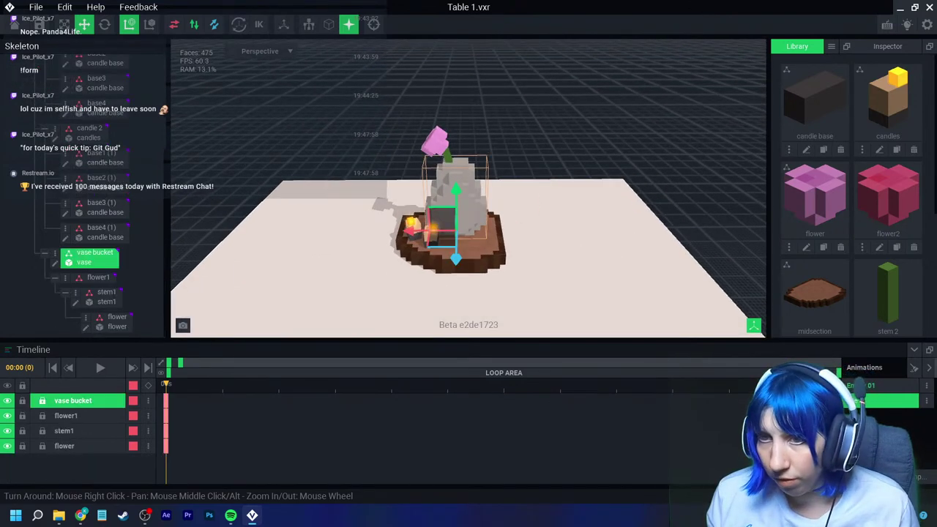
pyautogui.click(98, 278)
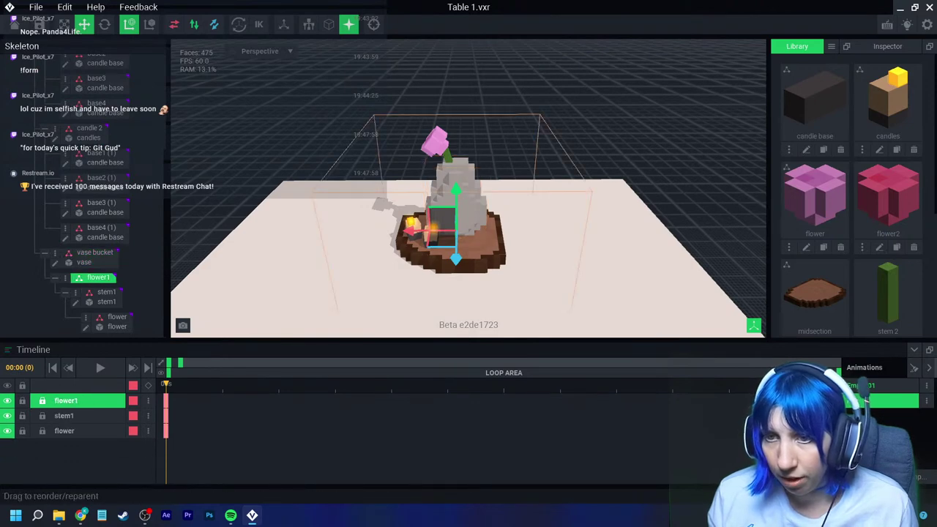
pyautogui.click(65, 278)
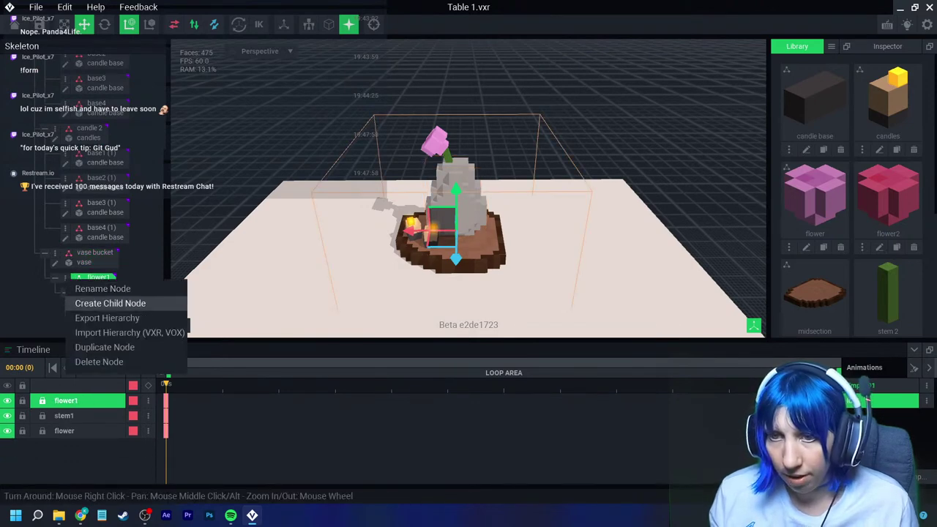
pyautogui.click(94, 301)
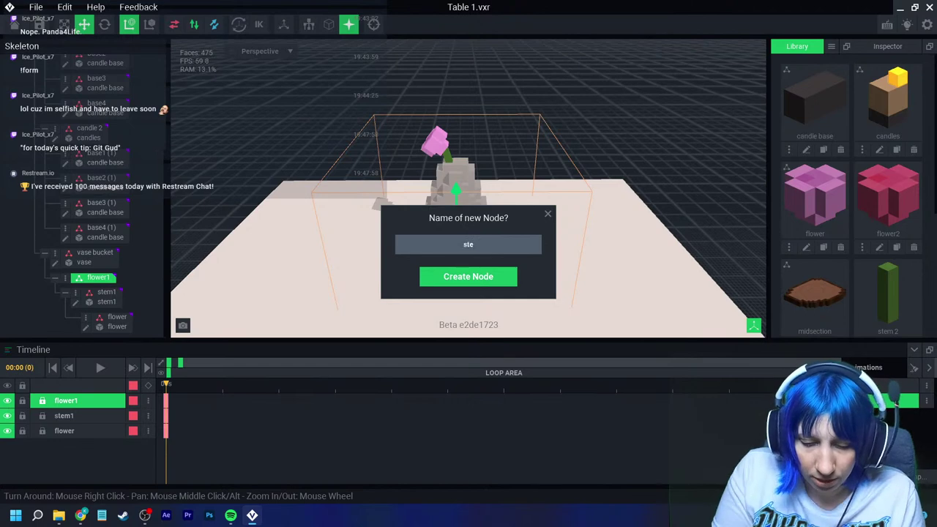
pyautogui.press('Return')
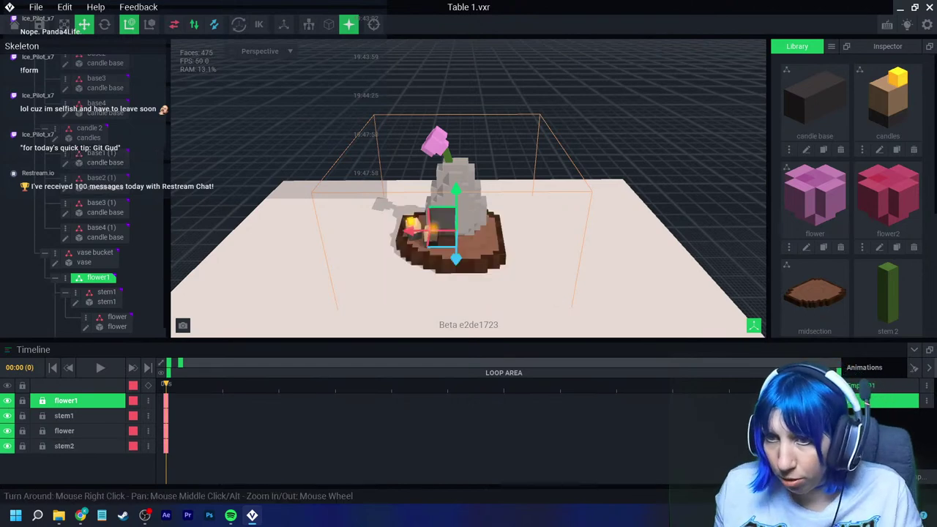
# Step: Assign the library's stem 2 model to the stem2 node and raise it about 11.8 units into the vase's opening
pyautogui.scroll(-2, 896, 246)
pyautogui.moveTo(888, 198); pyautogui.dragTo(108, 329)
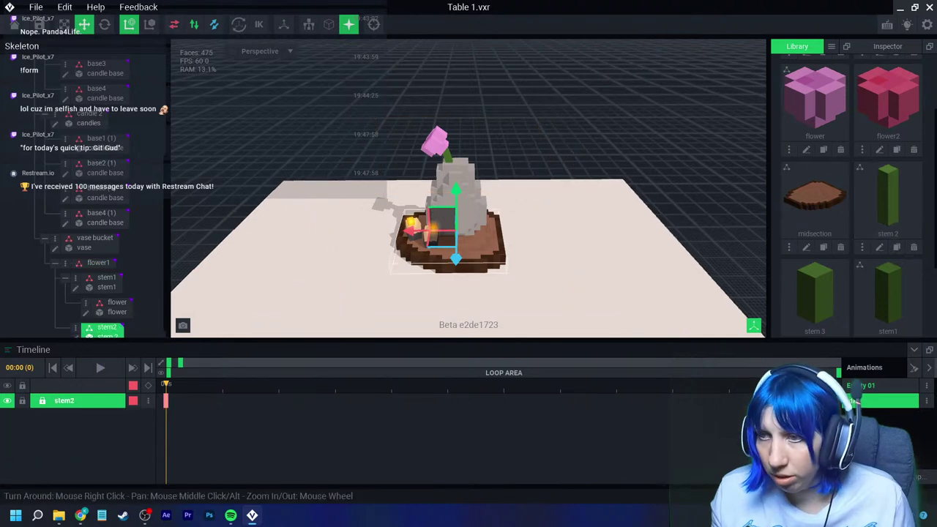
pyautogui.scroll(3, 410, 216)
pyautogui.moveTo(490, 202); pyautogui.dragTo(494, 102)
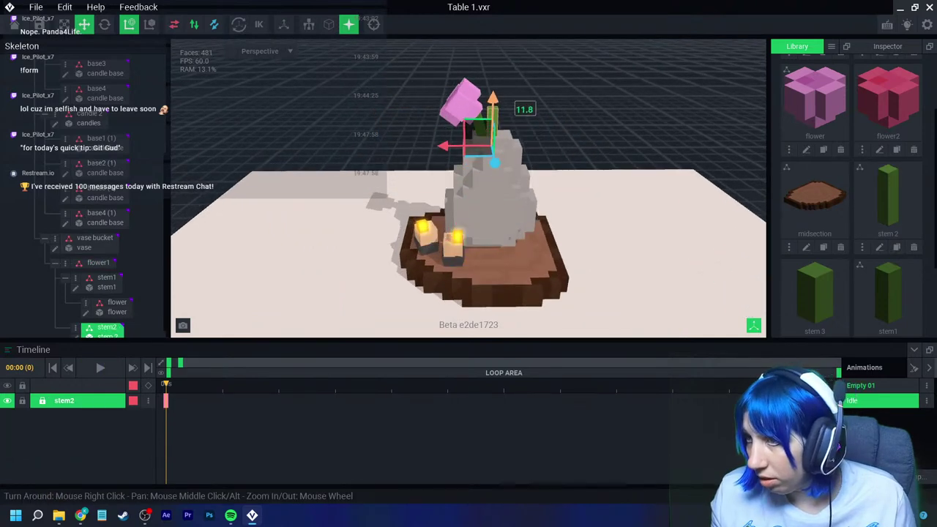
# Step: Rotate stem2 about 25.5° so it leans out of the vase opening beside the first flower's stem
pyautogui.click(104, 24)
pyautogui.moveTo(513, 219); pyautogui.dragTo(308, 219, button='right')
pyautogui.scroll(2, 469, 220)
pyautogui.moveTo(308, 219); pyautogui.dragTo(615, 242, button='middle')
pyautogui.moveTo(468, 226); pyautogui.dragTo(397, 186, button='right')
pyautogui.moveTo(398, 186); pyautogui.dragTo(688, 210, button='middle')
pyautogui.moveTo(267, 164); pyautogui.dragTo(256, 166)
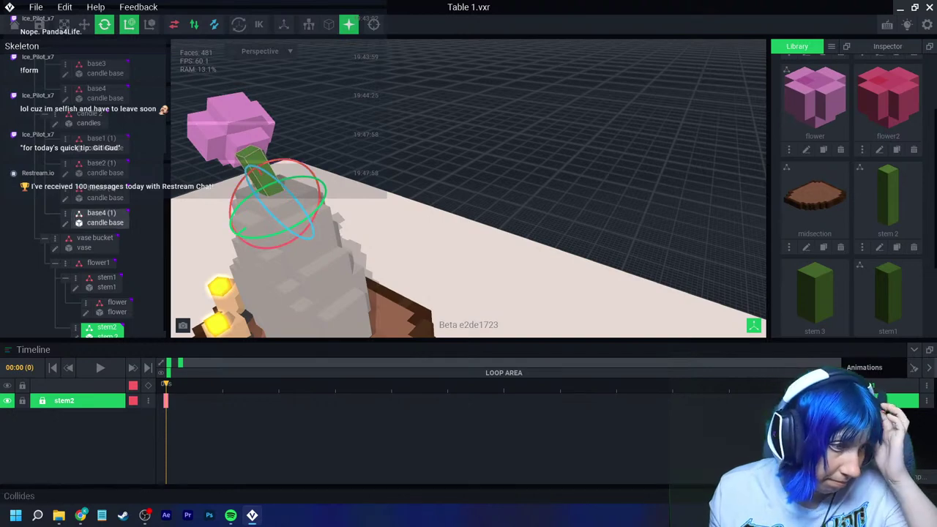
pyautogui.moveTo(192, 195); pyautogui.dragTo(236, 203, button='right')
pyautogui.moveTo(255, 157); pyautogui.dragTo(263, 167)
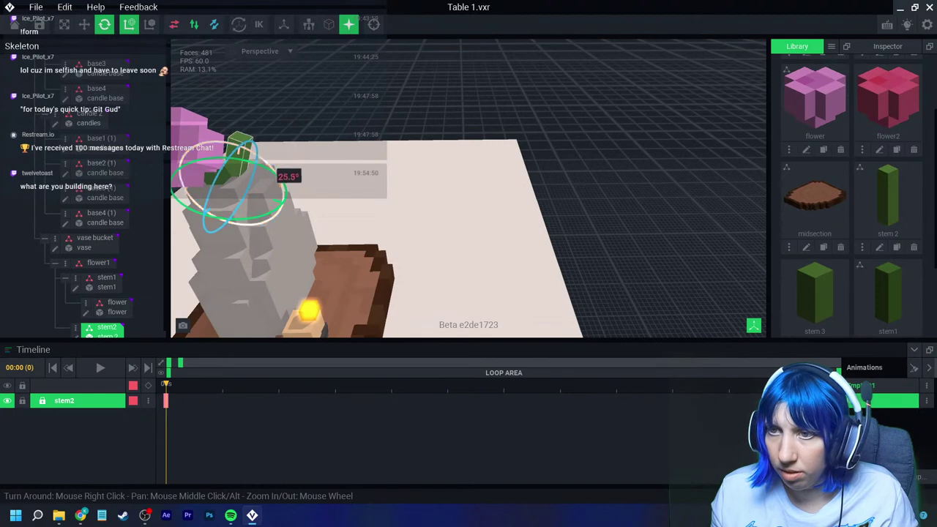
pyautogui.click(85, 24)
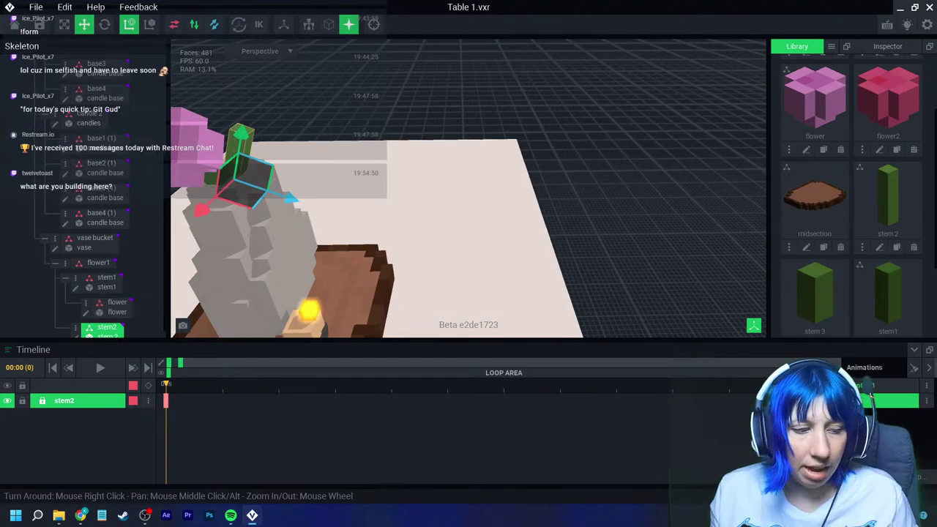
# Step: Examine the vase with its two stems and the nodes grouped under vase bucket and flower1
pyautogui.scroll(-5, 399, 223)
pyautogui.moveTo(400, 223); pyautogui.dragTo(400, 224, button='right')
pyautogui.scroll(3, 400, 224)
pyautogui.press('Escape')
pyautogui.scroll(4, 488, 141)
pyautogui.click(488, 141)
pyautogui.moveTo(487, 140); pyautogui.dragTo(483, 113, button='right')
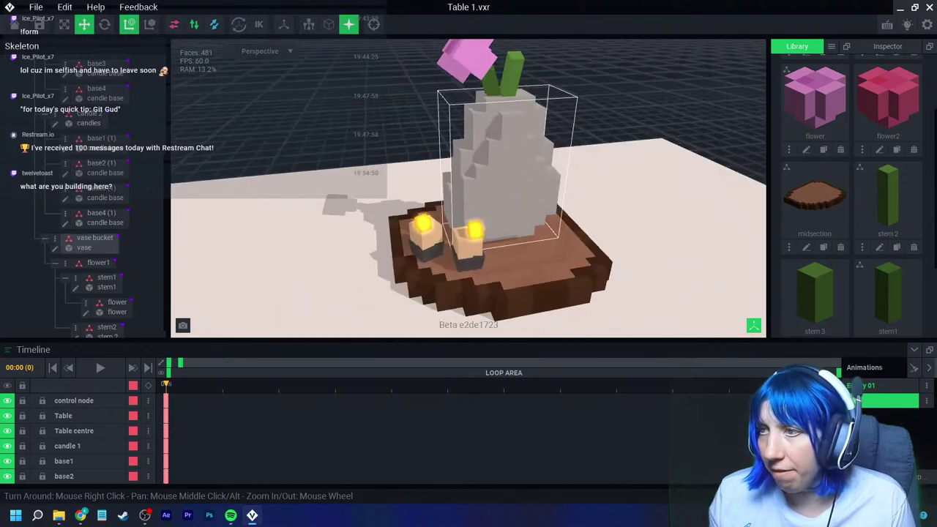
pyautogui.click(89, 243)
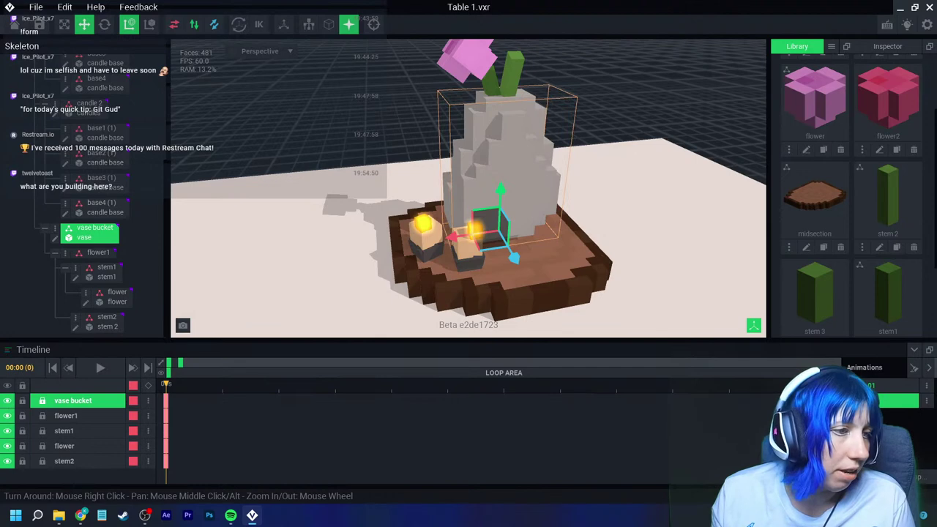
pyautogui.click(98, 252)
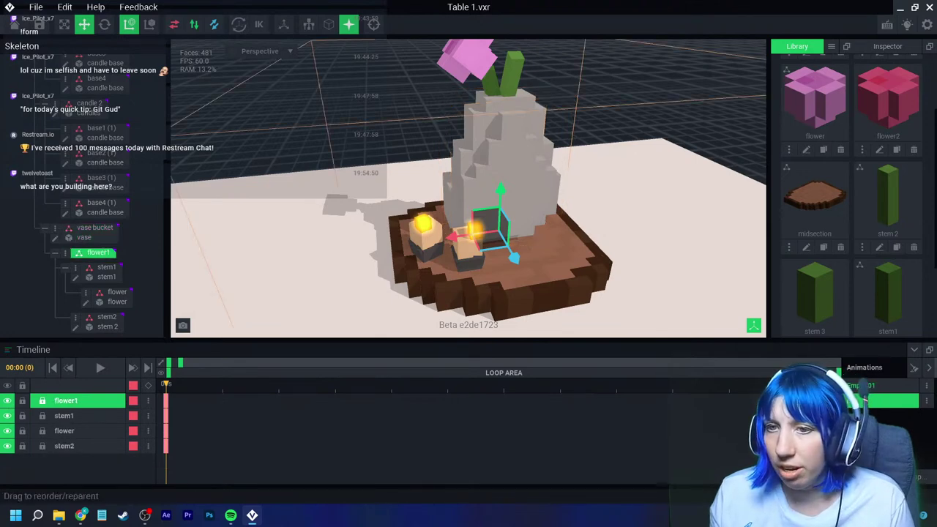
pyautogui.moveTo(501, 190)
pyautogui.mouseDown()
pyautogui.moveTo(503, 211)
pyautogui.moveTo(499, 175)
pyautogui.moveTo(497, 257)
pyautogui.moveTo(501, 172)
pyautogui.moveTo(501, 195)
pyautogui.moveTo(500, 186)
pyautogui.mouseUp()
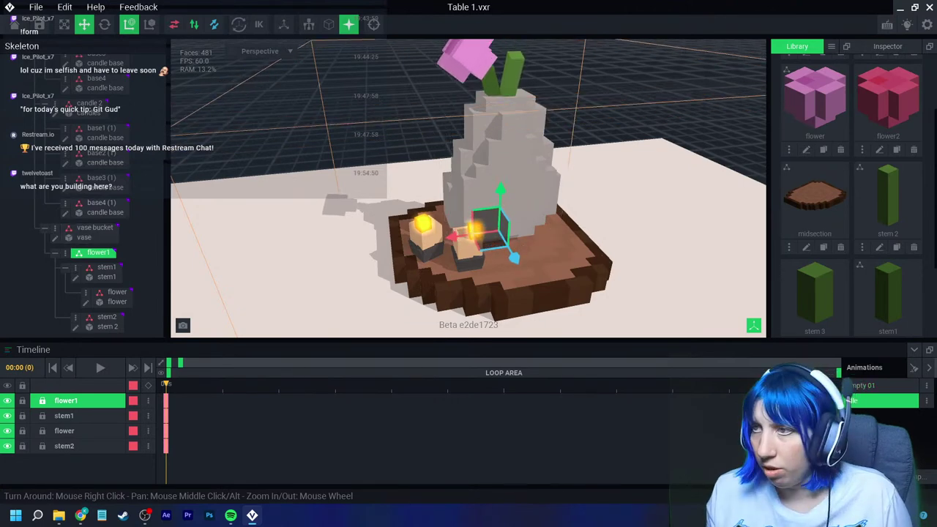
pyautogui.press('Escape')
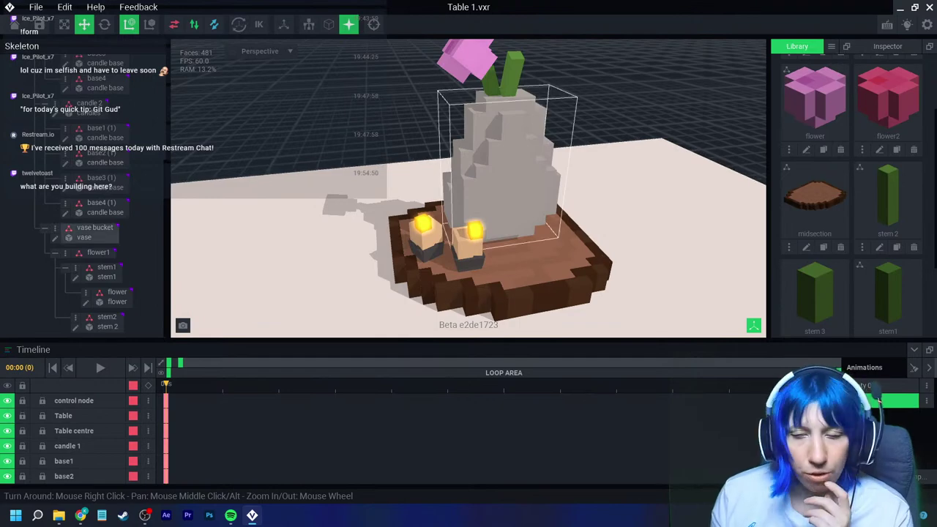
# Step: Open the Table node's model for voxel editing and display it with outlined edges
pyautogui.scroll(-5, 489, 187)
pyautogui.moveTo(489, 242); pyautogui.dragTo(430, 216, button='right')
pyautogui.scroll(4, 373, 291)
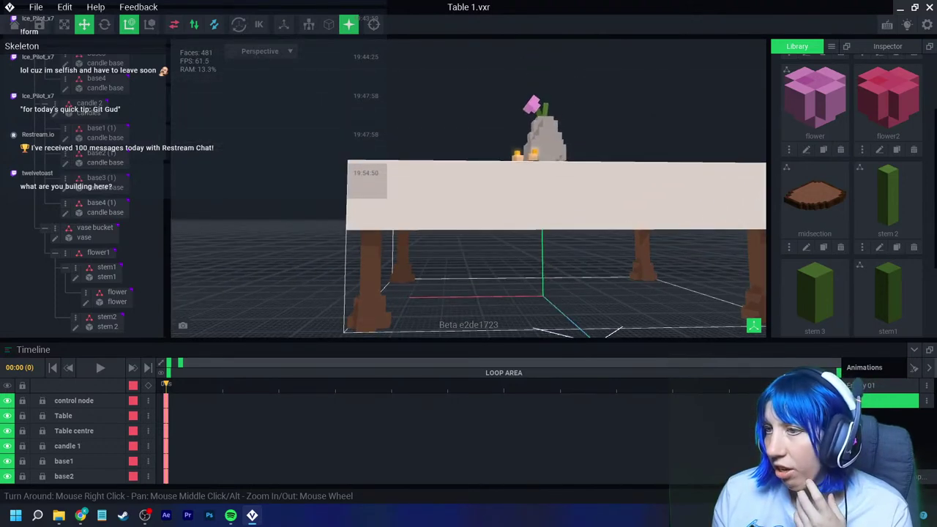
pyautogui.moveTo(430, 216); pyautogui.dragTo(477, 203, button='right')
pyautogui.click(477, 203)
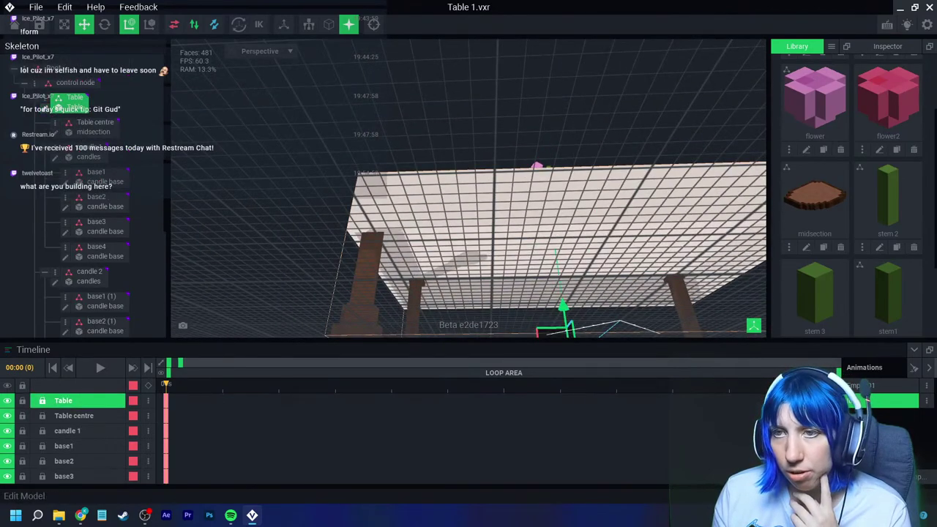
pyautogui.click(45, 107)
pyautogui.moveTo(439, 293); pyautogui.dragTo(439, 183, button='right')
pyautogui.scroll(2, 439, 220)
pyautogui.click(486, 24)
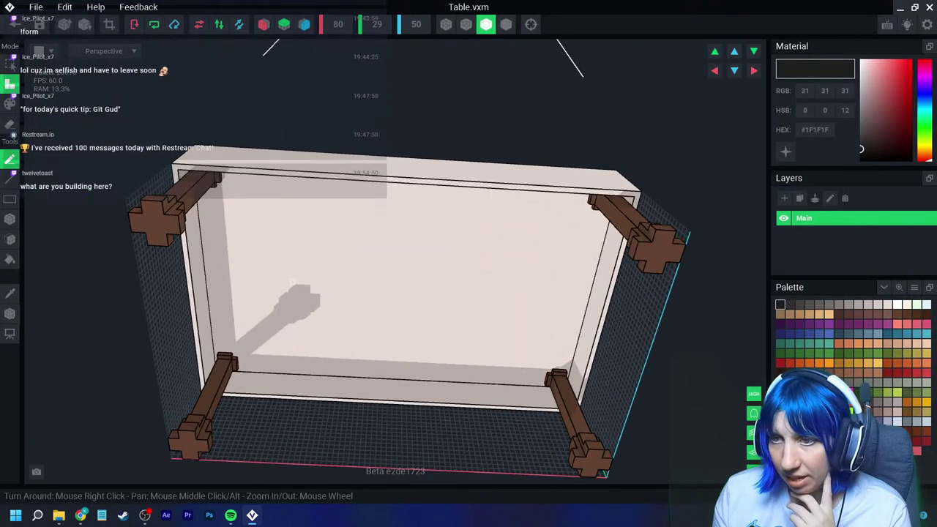
# Step: Extend the table's underside face by a layer with the Face tool, using the sampled tablecloth colour #E7DAD4
pyautogui.click(10, 293)
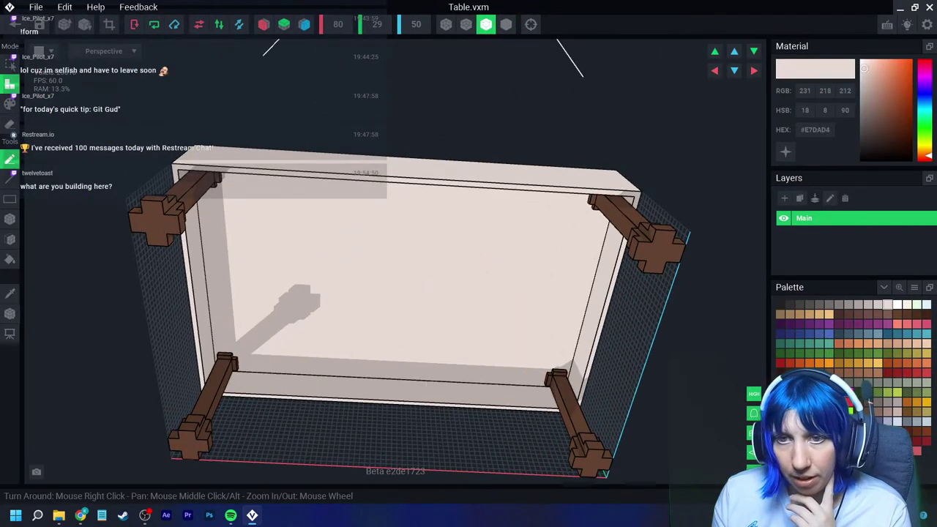
pyautogui.click(10, 239)
pyautogui.moveTo(362, 276); pyautogui.dragTo(332, 173, button='right')
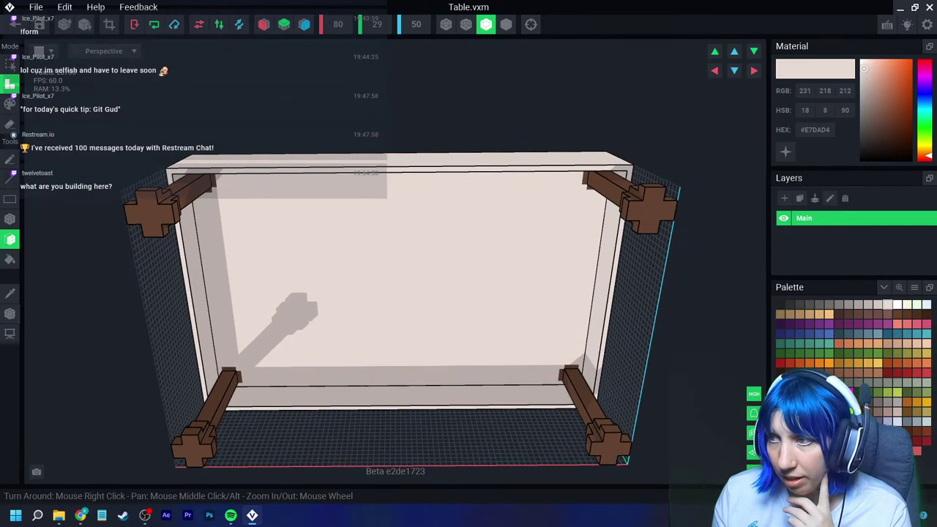
# Step: Extend the tops of all four table legs with the Face tool in the sampled brown #634332, mirrored on the X and Z axes
pyautogui.moveTo(180, 260); pyautogui.dragTo(328, 257, button='right')
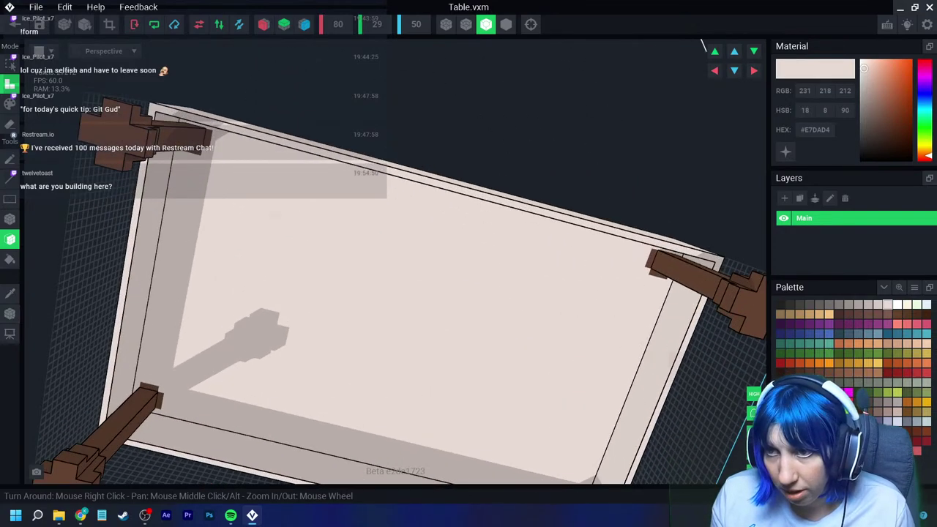
pyautogui.click(9, 293)
pyautogui.click(206, 146)
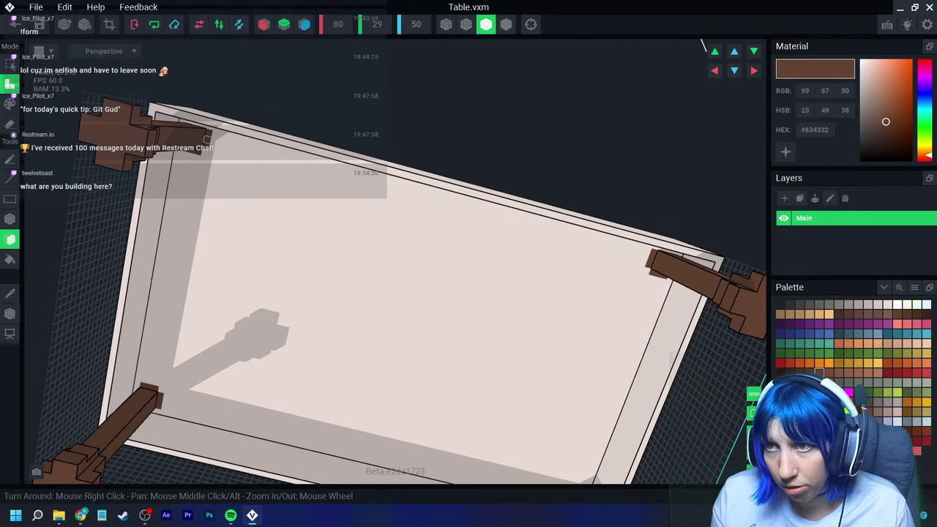
pyautogui.click(264, 24)
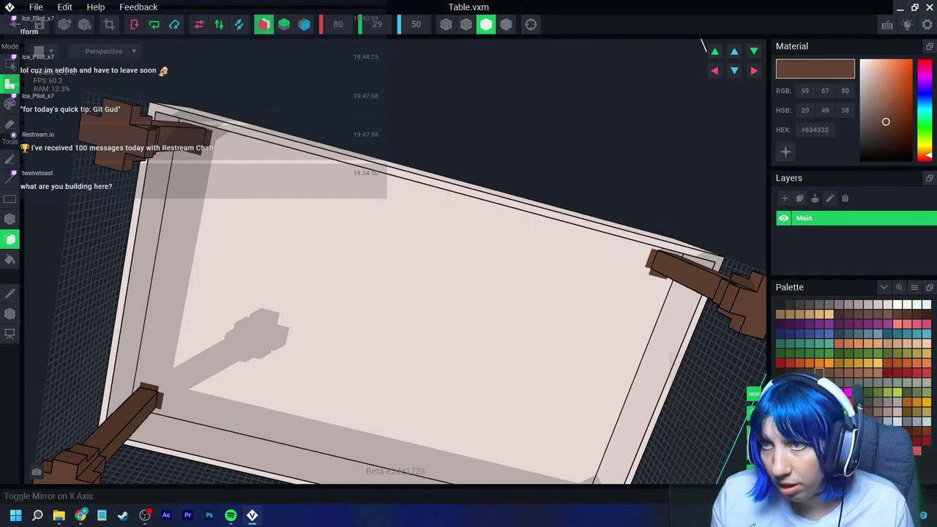
pyautogui.click(304, 24)
pyautogui.click(209, 133)
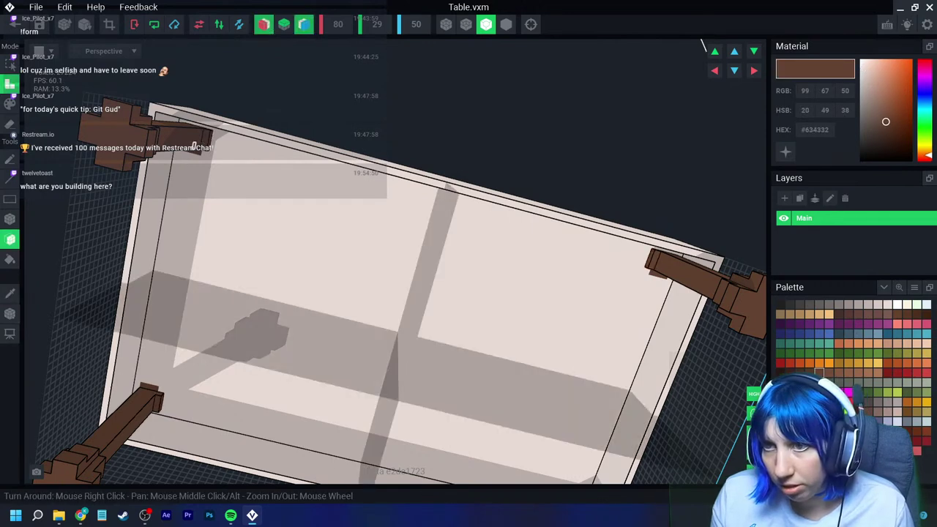
# Step: Turn off X and Z mirroring and close the Table model, saving its changes
pyautogui.click(263, 24)
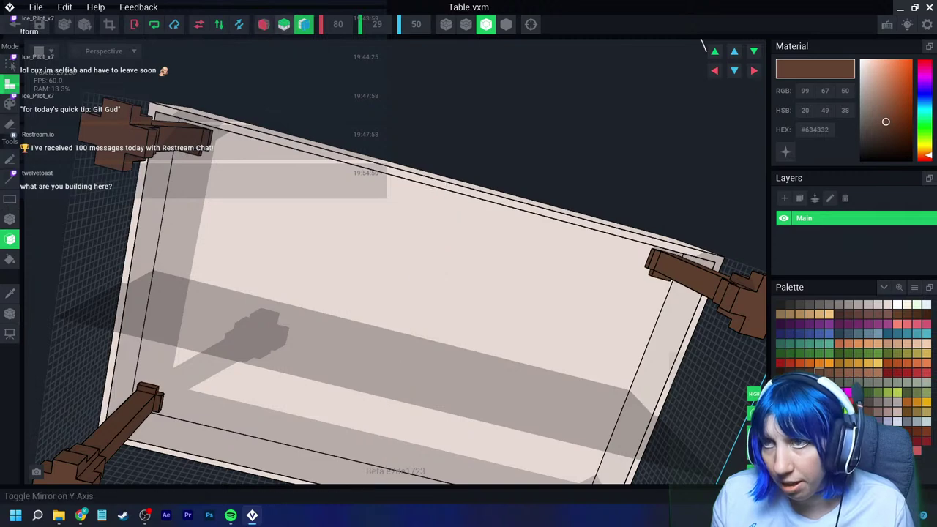
pyautogui.click(304, 24)
pyautogui.click(39, 24)
pyautogui.click(366, 186)
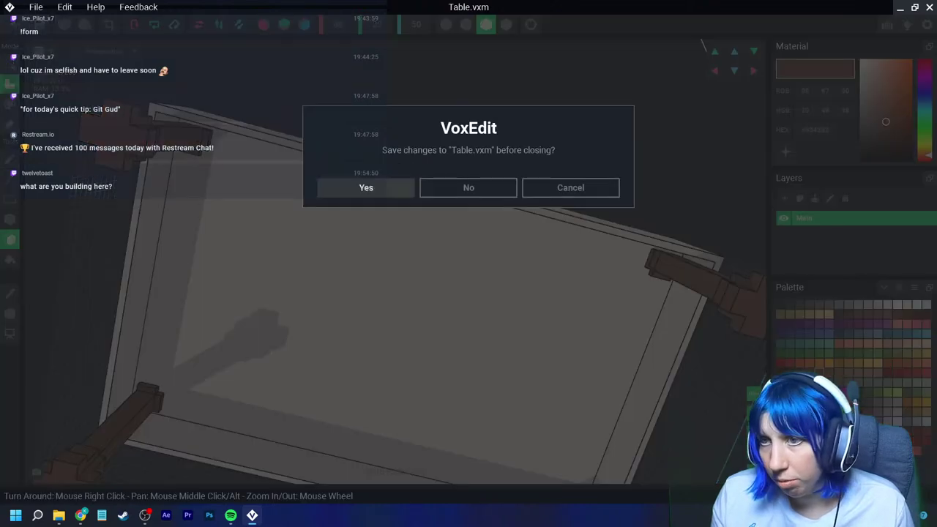
# Step: Create a child node named stem3 under the stem2 node
pyautogui.moveTo(410, 173); pyautogui.dragTo(376, 146, button='right')
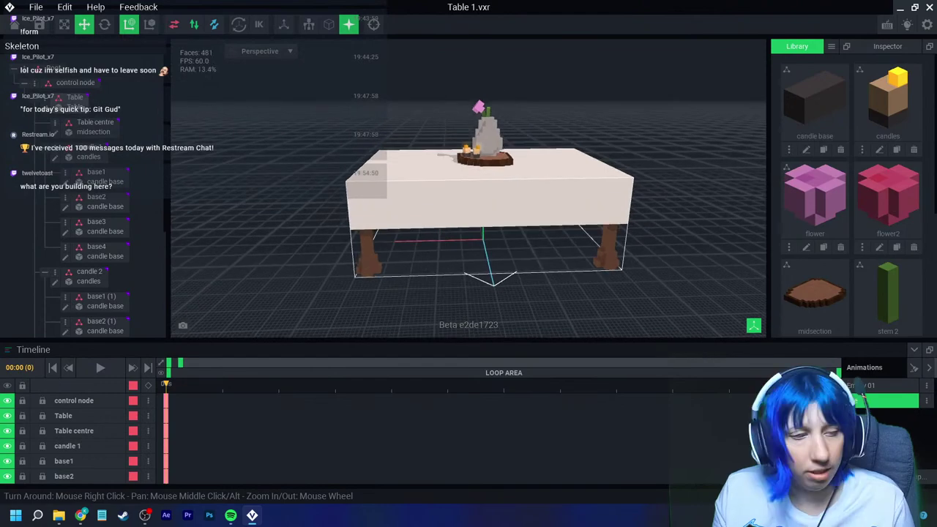
pyautogui.moveTo(498, 164); pyautogui.dragTo(533, 203, button='right')
pyautogui.scroll(4, 534, 203)
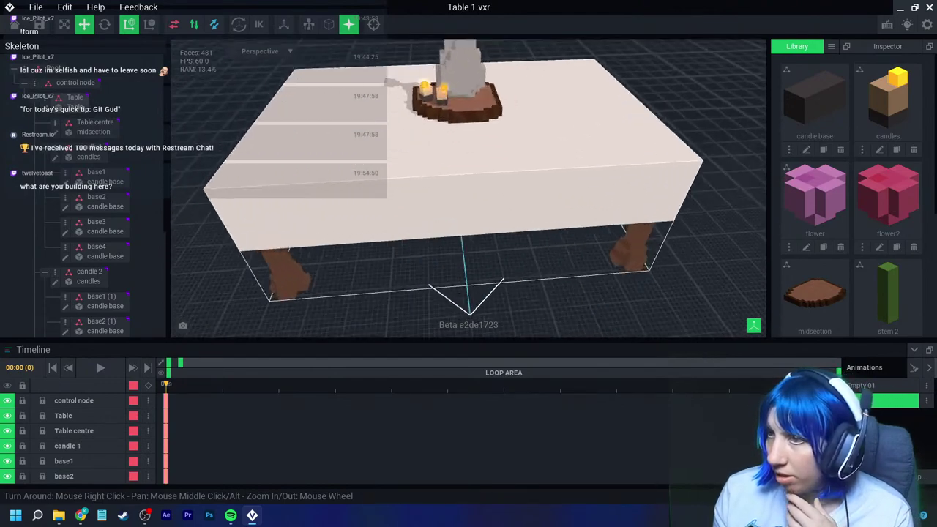
pyautogui.moveTo(489, 140); pyautogui.dragTo(509, 143, button='right')
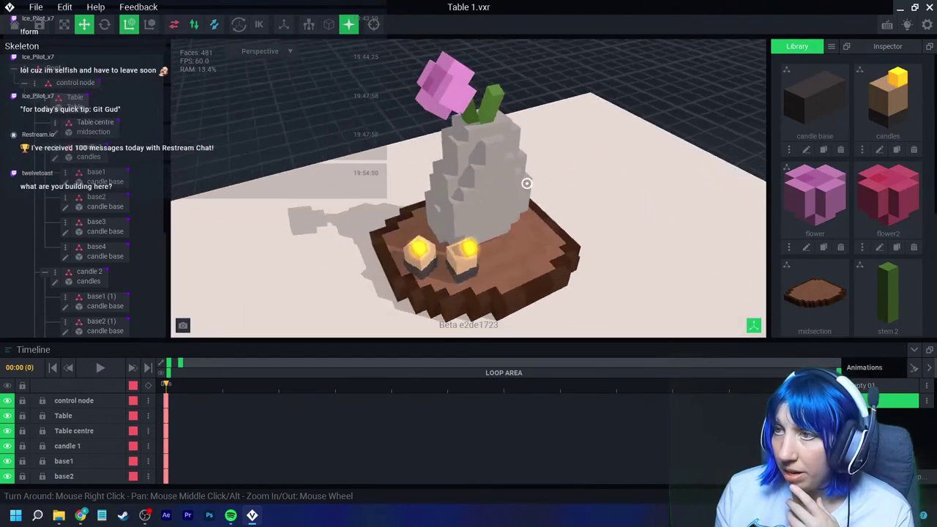
pyautogui.click(547, 77)
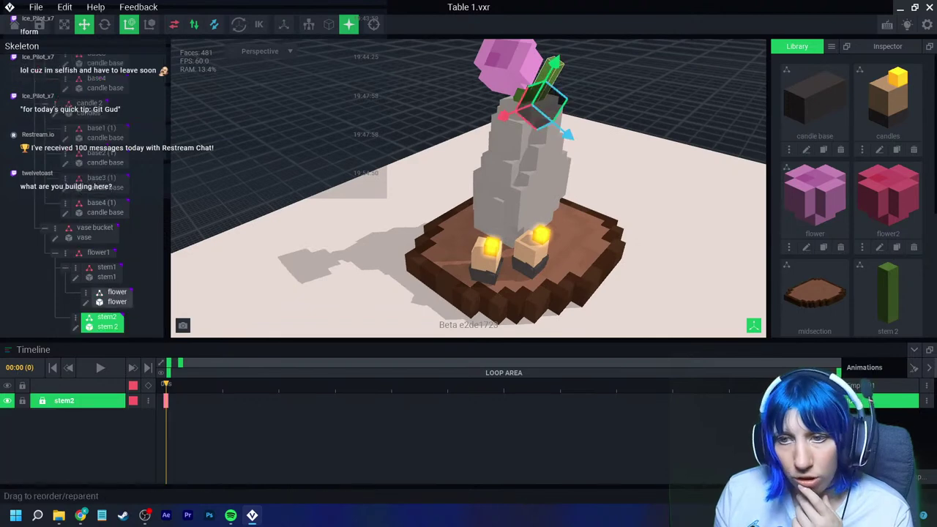
pyautogui.click(75, 318)
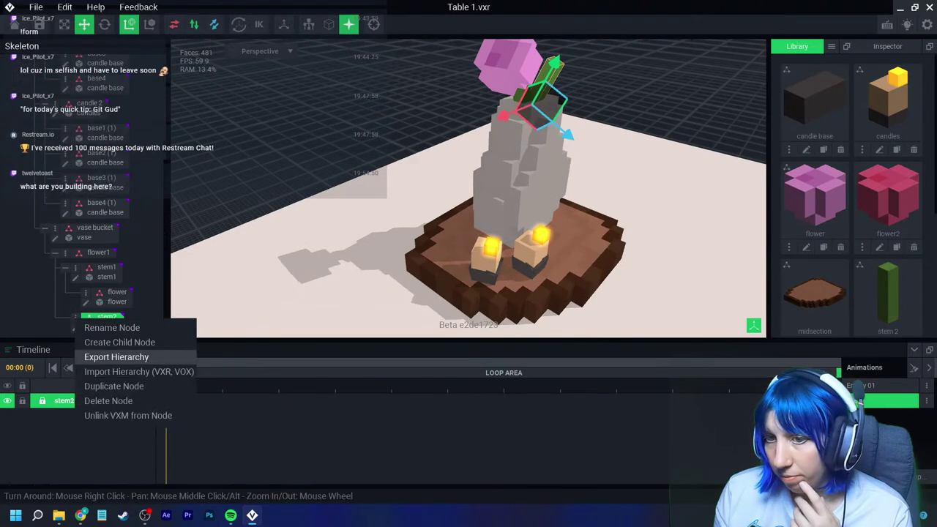
pyautogui.click(109, 341)
pyautogui.write('stem3')
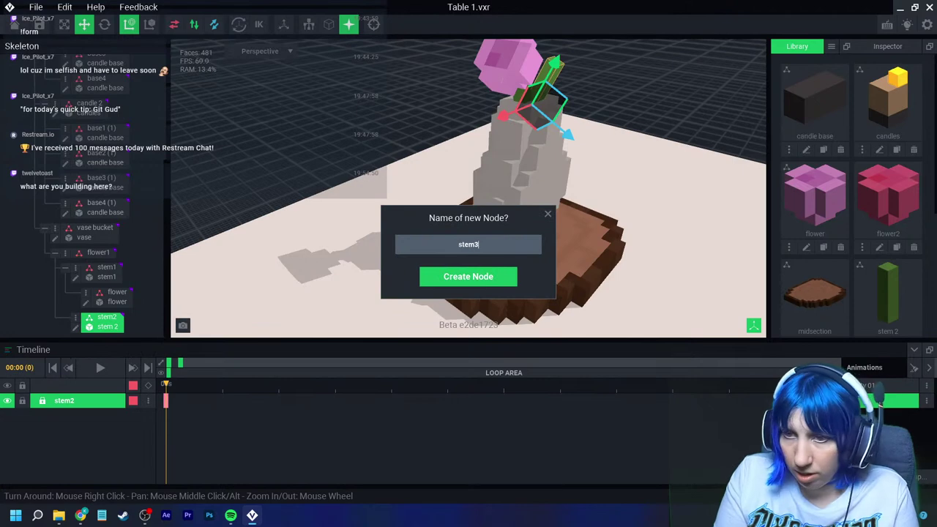
pyautogui.press('Return')
# Step: Attach the stem 3 model to the stem3 node and raise it to the upper end of stem2
pyautogui.scroll(-3, 849, 191)
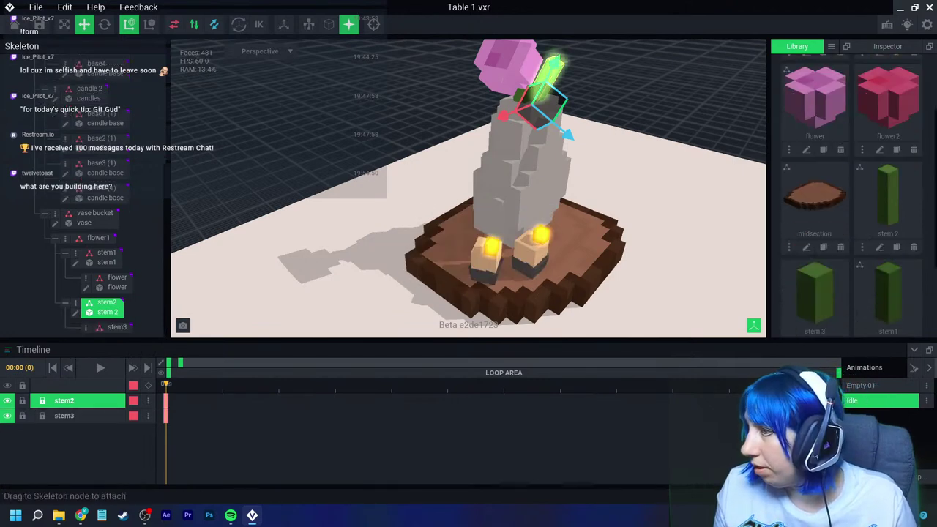
pyautogui.moveTo(815, 172); pyautogui.dragTo(117, 327)
pyautogui.scroll(2, 512, 168)
pyautogui.moveTo(513, 168); pyautogui.dragTo(512, 243, button='right')
pyautogui.moveTo(532, 230); pyautogui.dragTo(578, 186)
pyautogui.moveTo(579, 186); pyautogui.dragTo(608, 176, button='right')
pyautogui.click(608, 176)
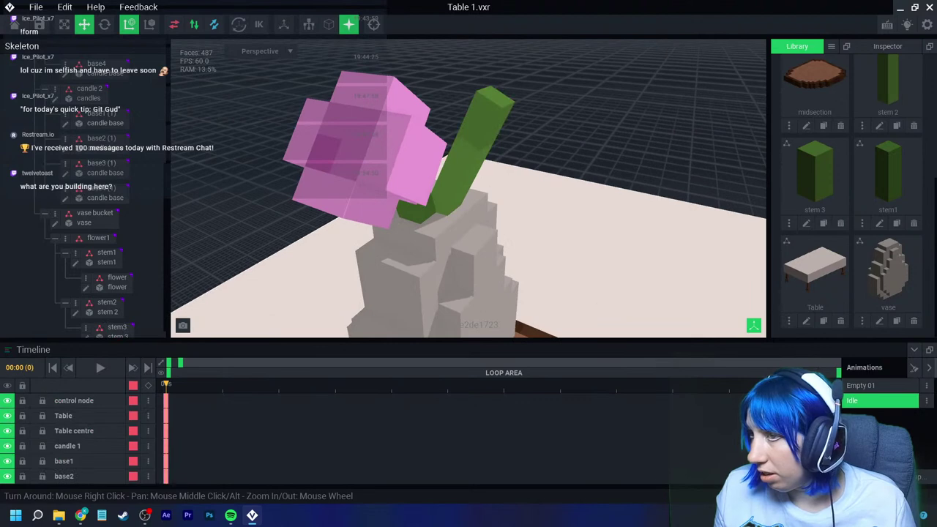
pyautogui.scroll(3, 607, 176)
pyautogui.moveTo(608, 176); pyautogui.dragTo(652, 289, button='middle')
pyautogui.click(401, 199)
pyautogui.moveTo(394, 217)
pyautogui.mouseDown()
pyautogui.moveTo(404, 192)
pyautogui.moveTo(399, 203)
pyautogui.mouseUp()
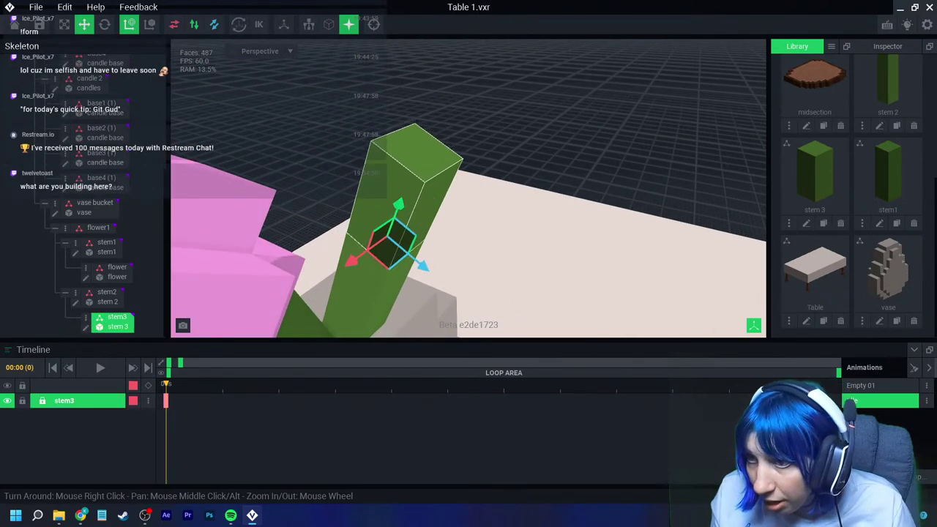
# Step: Tilt stem3 outward, away from the pink flower, and nudge it 0.1 along its X axis to line up with stem2
pyautogui.press('e')
pyautogui.moveTo(408, 210); pyautogui.dragTo(414, 234)
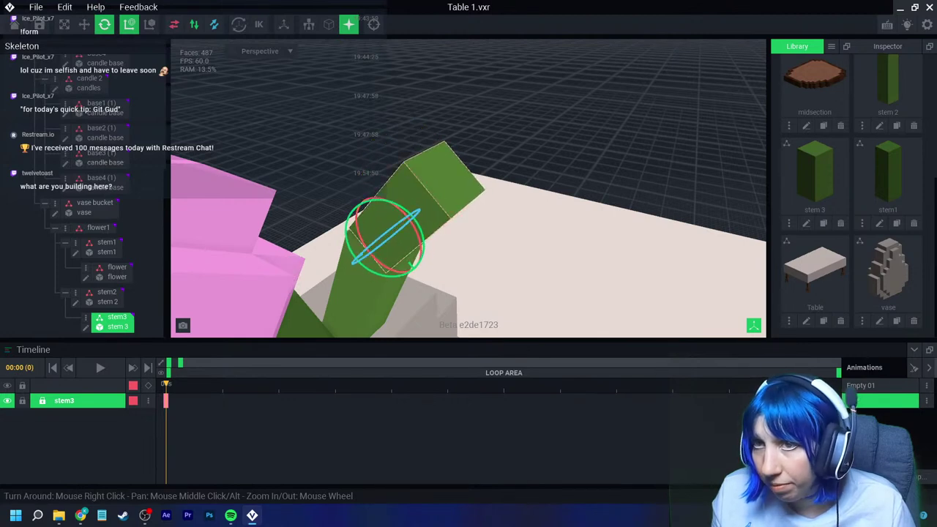
pyautogui.click(85, 25)
pyautogui.moveTo(483, 329); pyautogui.dragTo(505, 315, button='right')
pyautogui.click(512, 241)
pyautogui.moveTo(513, 242); pyautogui.dragTo(483, 234, button='right')
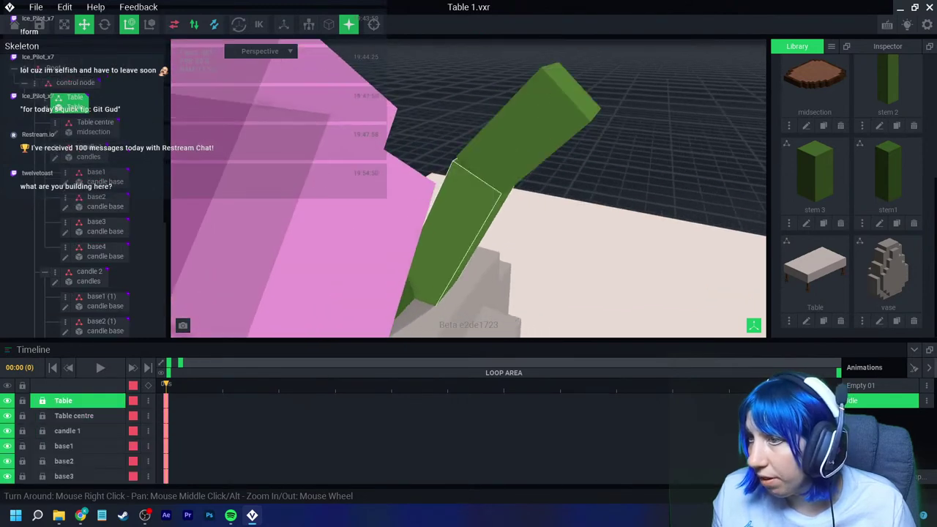
pyautogui.scroll(1, 483, 190)
pyautogui.click(498, 175)
pyautogui.moveTo(468, 181); pyautogui.dragTo(466, 183)
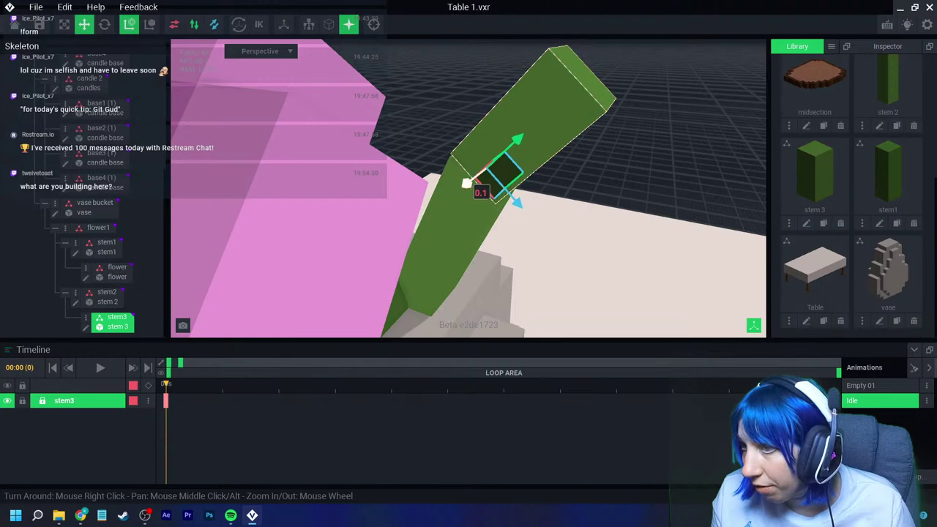
pyautogui.press('Escape')
# Step: Fine-tune stem3's position along its local axes so that its base joins the end of stem2 cleanly from all sides
pyautogui.moveTo(488, 165); pyautogui.dragTo(395, 153, button='right')
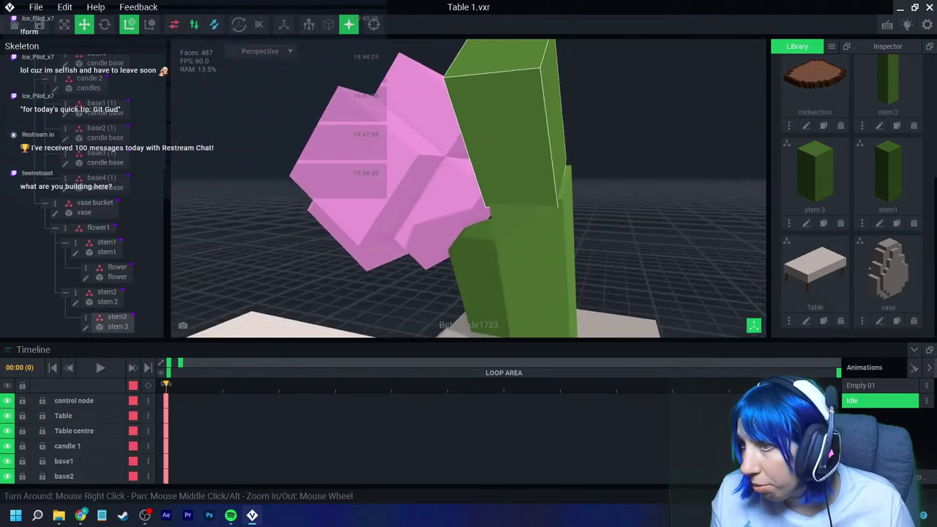
pyautogui.click(505, 173)
pyautogui.moveTo(483, 183); pyautogui.dragTo(491, 182)
pyautogui.moveTo(486, 183); pyautogui.dragTo(516, 210, button='right')
pyautogui.moveTo(475, 180); pyautogui.dragTo(470, 180)
pyautogui.moveTo(527, 149); pyautogui.dragTo(530, 143)
pyautogui.moveTo(540, 153); pyautogui.dragTo(539, 153, button='right')
pyautogui.moveTo(537, 139); pyautogui.dragTo(535, 147)
pyautogui.moveTo(576, 242); pyautogui.dragTo(575, 242, button='right')
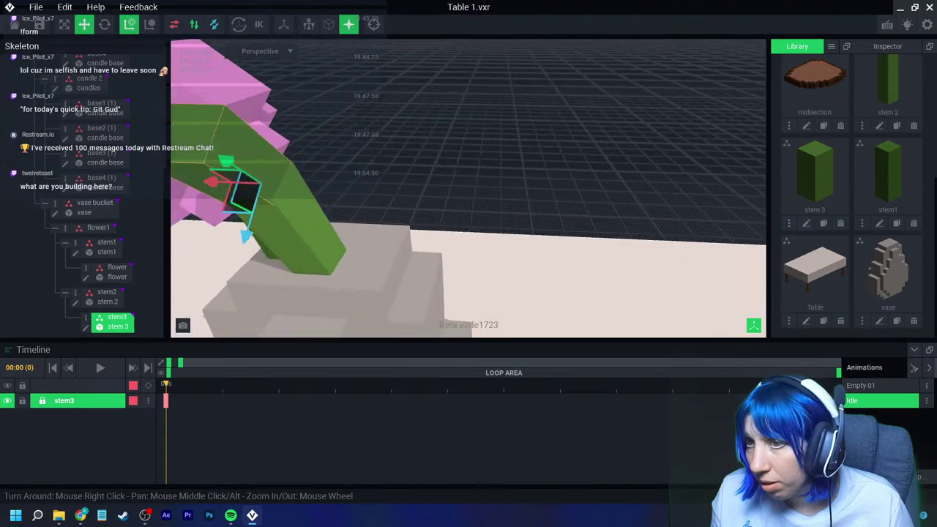
pyautogui.click(485, 184)
pyautogui.scroll(-3, 485, 184)
pyautogui.moveTo(486, 184); pyautogui.dragTo(486, 184, button='right')
# Step: Create a child node named flower2 under stem3 and attach the red flower2 model to it
pyautogui.click(112, 321)
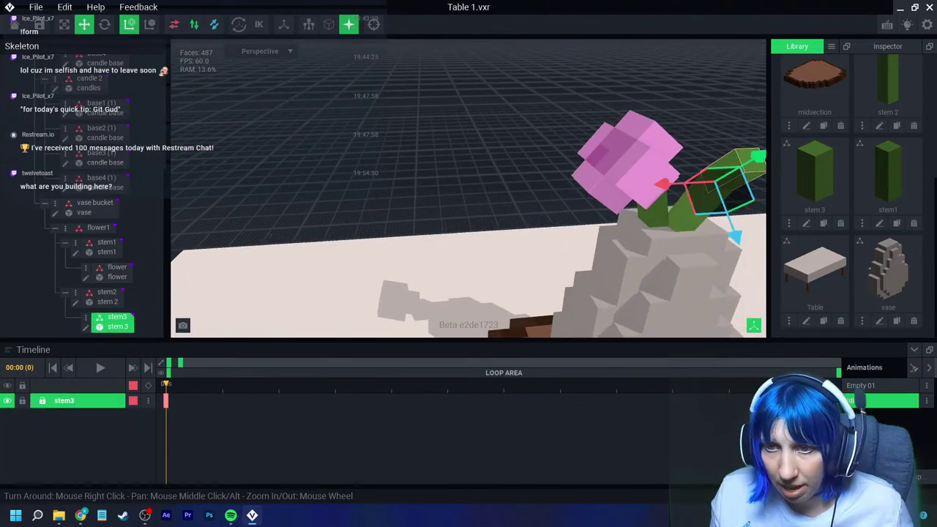
pyautogui.click(86, 317)
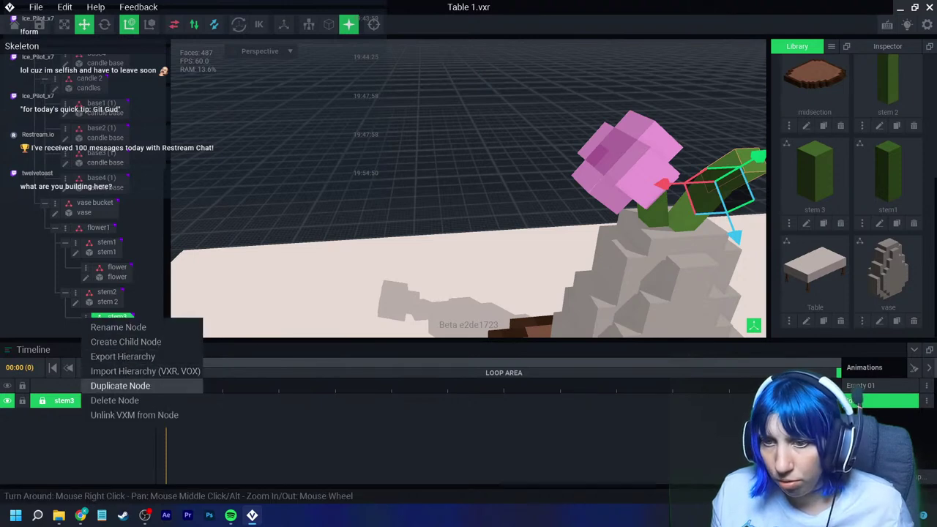
pyautogui.click(126, 342)
pyautogui.write('flower2')
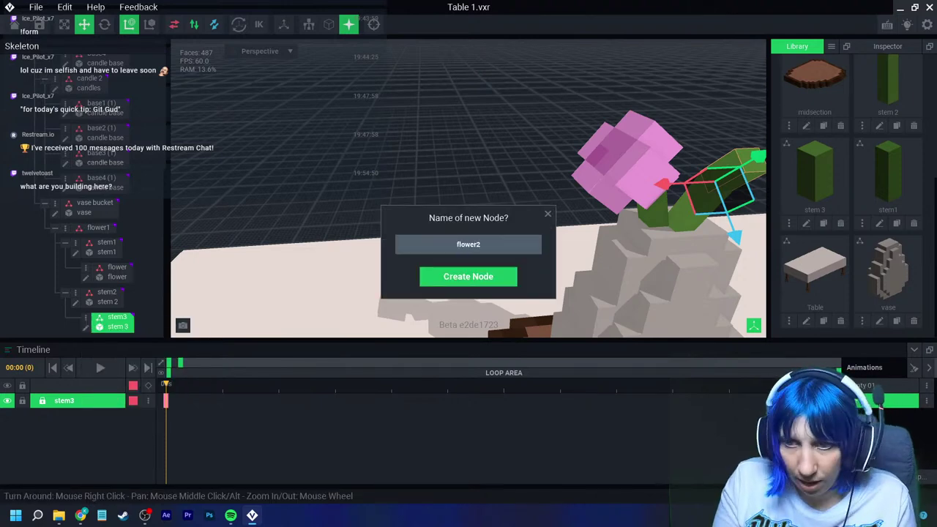
pyautogui.press('Return')
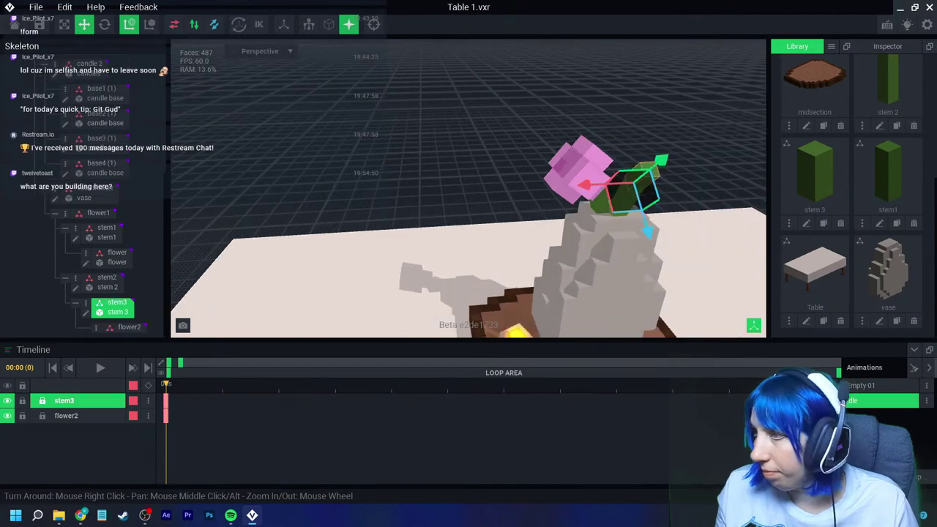
pyautogui.scroll(3, 878, 219)
pyautogui.moveTo(888, 172); pyautogui.dragTo(117, 327)
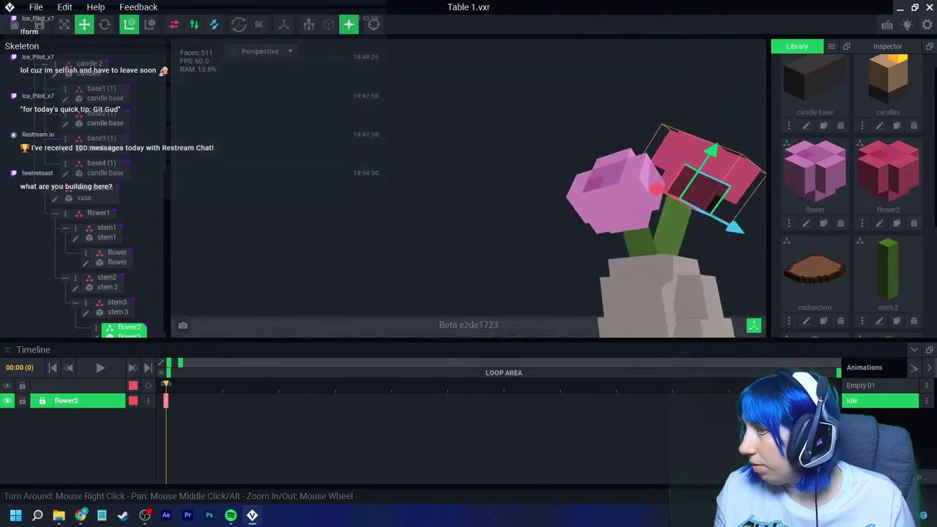
# Step: Rotate the flower2 node 45° about its X axis so the blossom faces outward
pyautogui.press('e')
pyautogui.moveTo(615, 197); pyautogui.dragTo(528, 215, button='middle')
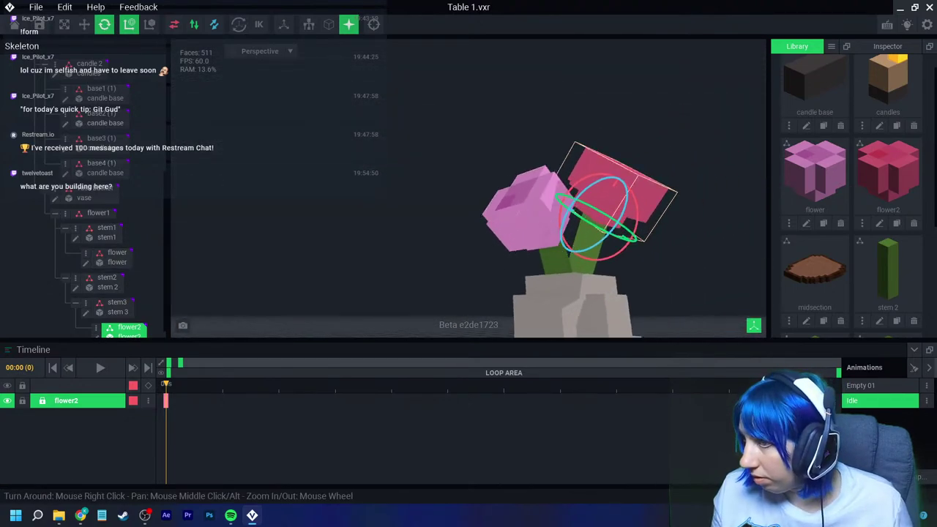
pyautogui.moveTo(627, 191); pyautogui.dragTo(644, 234)
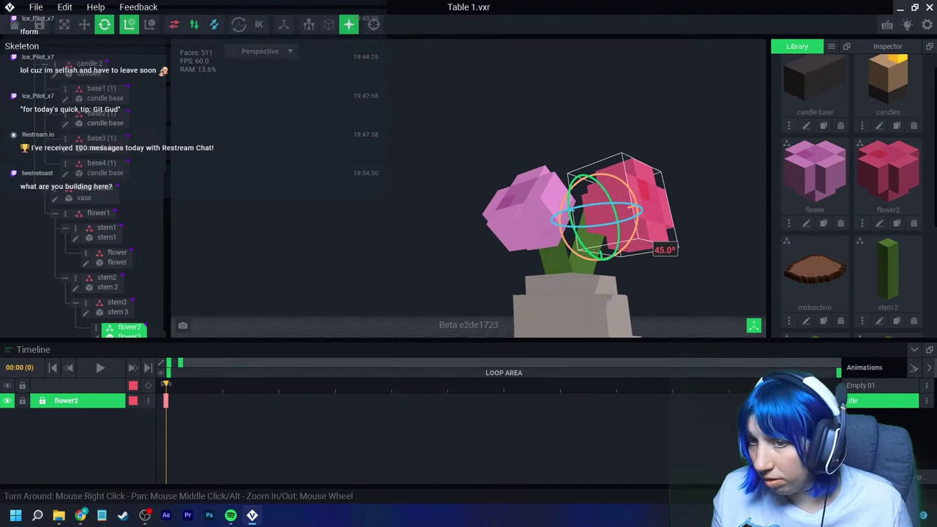
# Step: Move the rotated flower2 along its local axes so that it sits on the tip of stem3
pyautogui.click(85, 25)
pyautogui.moveTo(641, 205); pyautogui.dragTo(692, 208)
pyautogui.moveTo(549, 234); pyautogui.dragTo(555, 280, button='middle')
pyautogui.click(649, 310)
pyautogui.click(649, 268)
pyautogui.moveTo(641, 307); pyautogui.dragTo(636, 281)
pyautogui.moveTo(680, 215); pyautogui.dragTo(664, 216)
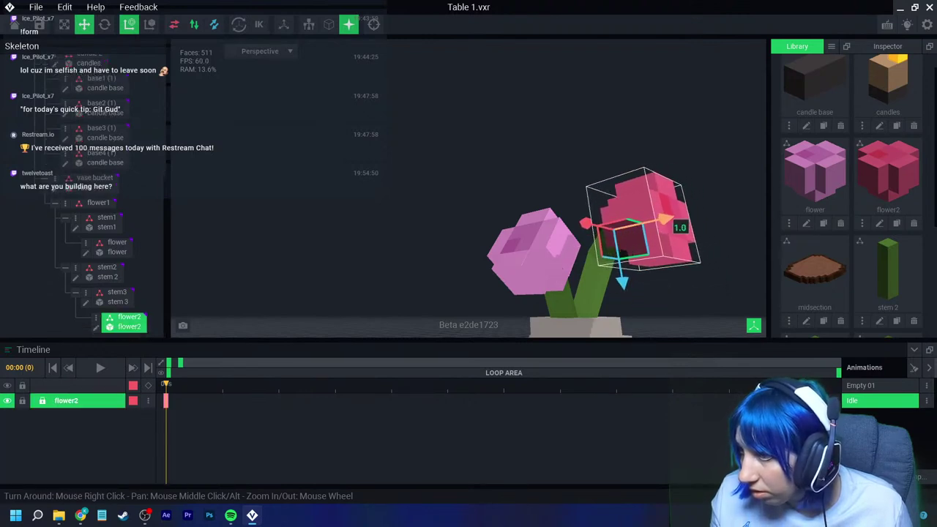
pyautogui.click(580, 184)
pyautogui.moveTo(580, 205)
pyautogui.mouseDown(button='right')
pyautogui.moveTo(580, 184)
pyautogui.moveTo(580, 220)
pyautogui.mouseUp(button='right')
# Step: Examine the table, vase and both flowers from several sides for space to add another stem
pyautogui.click(373, 24)
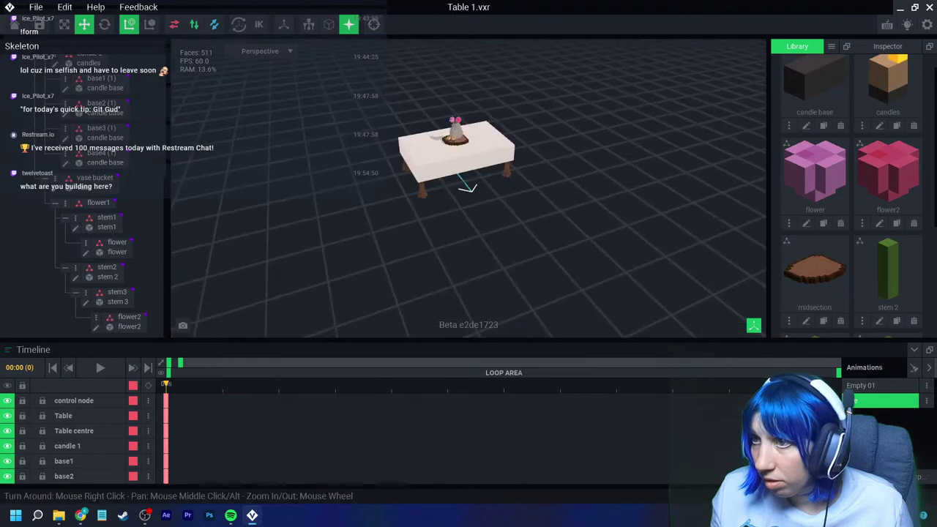
pyautogui.scroll(3, 461, 146)
pyautogui.moveTo(549, 117); pyautogui.dragTo(457, 128, button='right')
pyautogui.scroll(3, 458, 128)
pyautogui.scroll(3, 458, 128)
pyautogui.moveTo(458, 110); pyautogui.dragTo(427, 158, button='middle')
pyautogui.moveTo(427, 158); pyautogui.dragTo(374, 165, button='right')
pyautogui.moveTo(373, 164); pyautogui.dragTo(483, 150, button='middle')
pyautogui.moveTo(484, 150); pyautogui.dragTo(489, 168, button='right')
pyautogui.scroll(2, 468, 170)
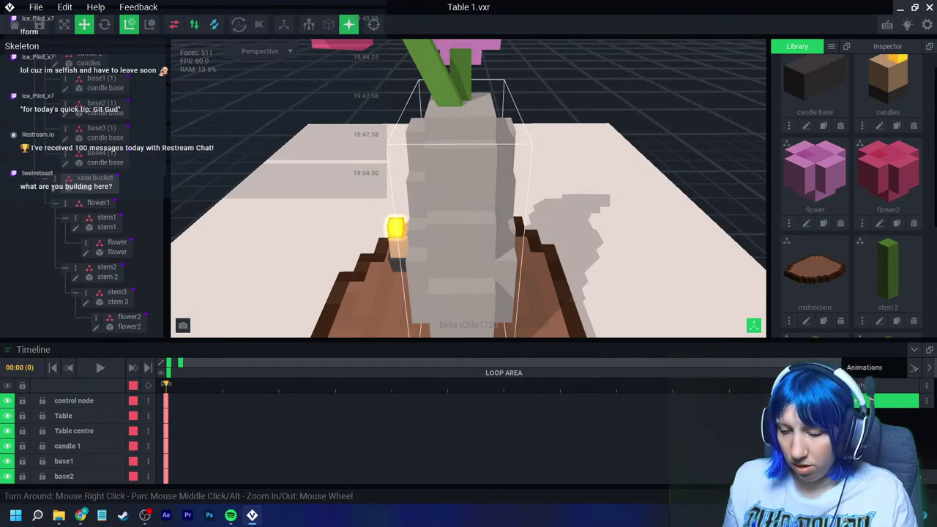
pyautogui.moveTo(444, 112); pyautogui.dragTo(424, 117, button='right')
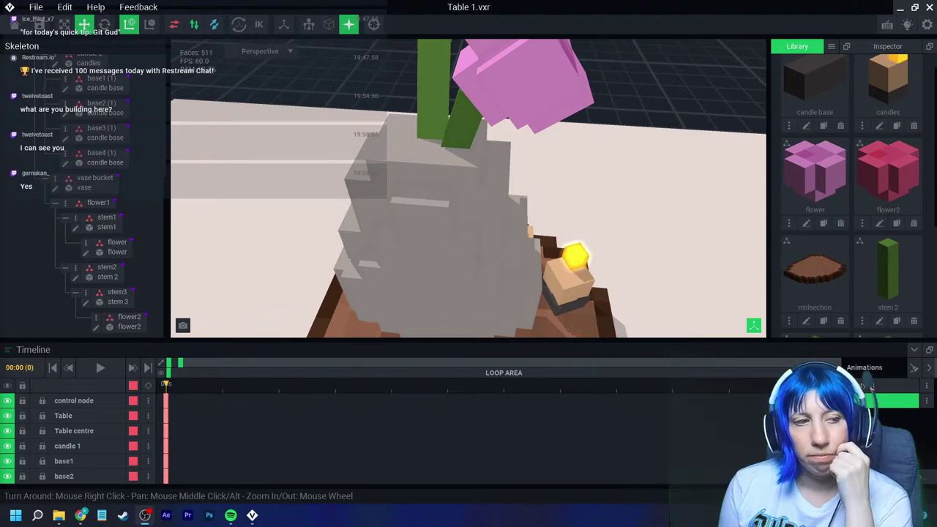
pyautogui.moveTo(356, 178)
pyautogui.mouseDown(button='right')
pyautogui.moveTo(352, 208)
pyautogui.moveTo(278, 208)
pyautogui.moveTo(351, 192)
pyautogui.mouseUp(button='right')
pyautogui.scroll(-3, 356, 178)
pyautogui.scroll(2, 352, 191)
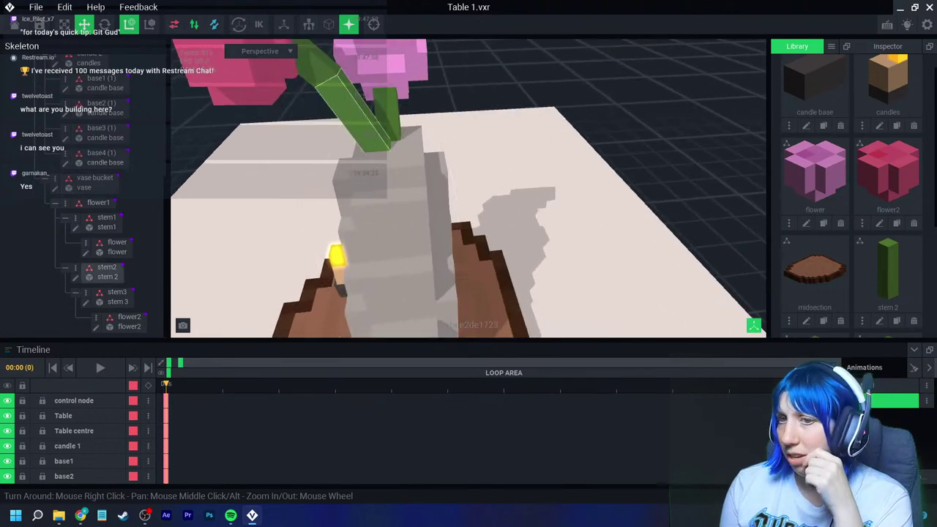
# Step: Duplicate the stem2 node with its child nodes, naming the copy stem4
pyautogui.rightClick(84, 269)
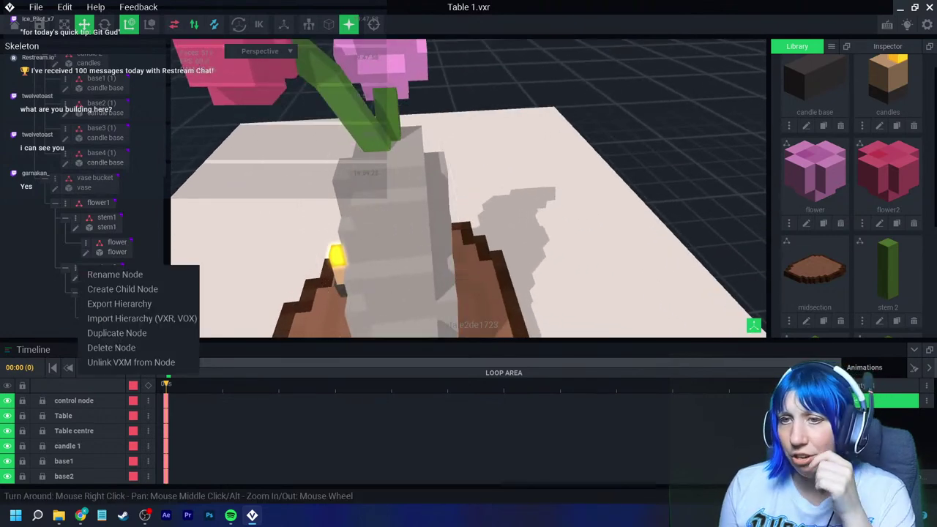
pyautogui.click(110, 334)
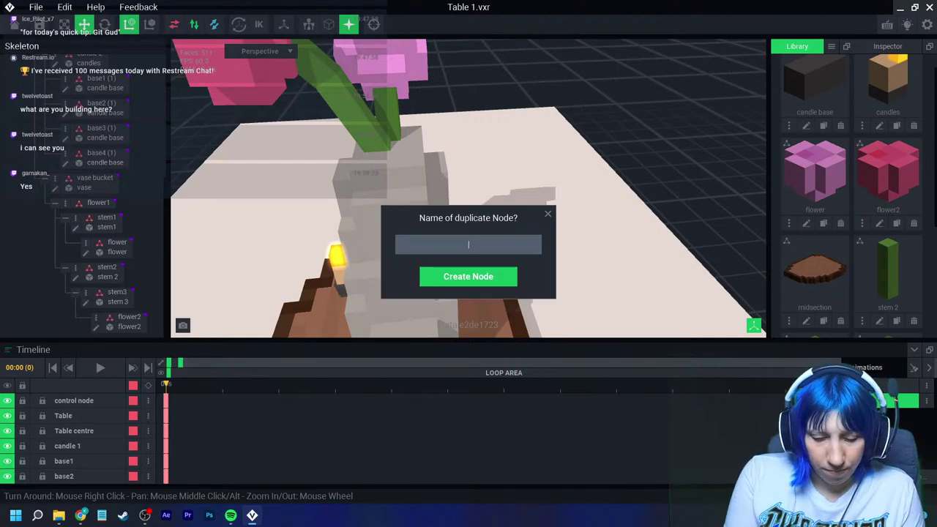
pyautogui.write('stem3')
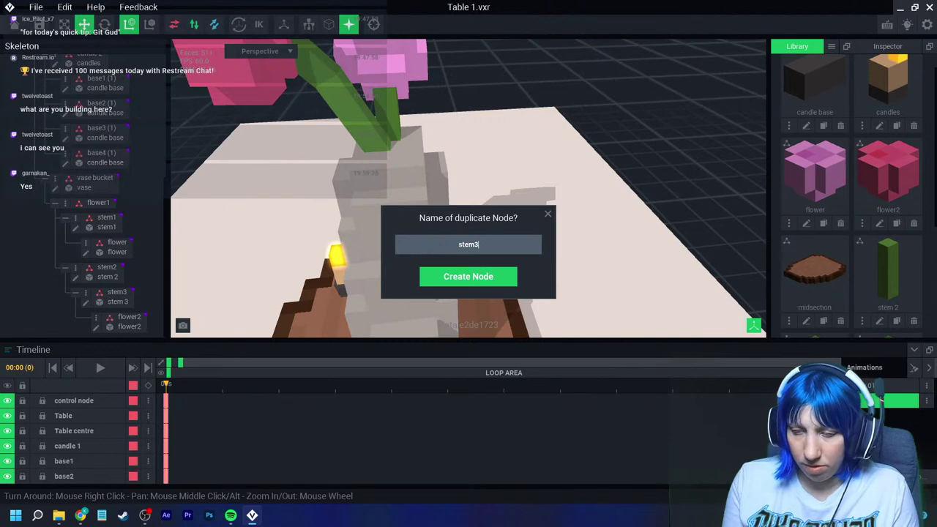
pyautogui.press('BackSpace')
pyautogui.write('4')
pyautogui.press('Return')
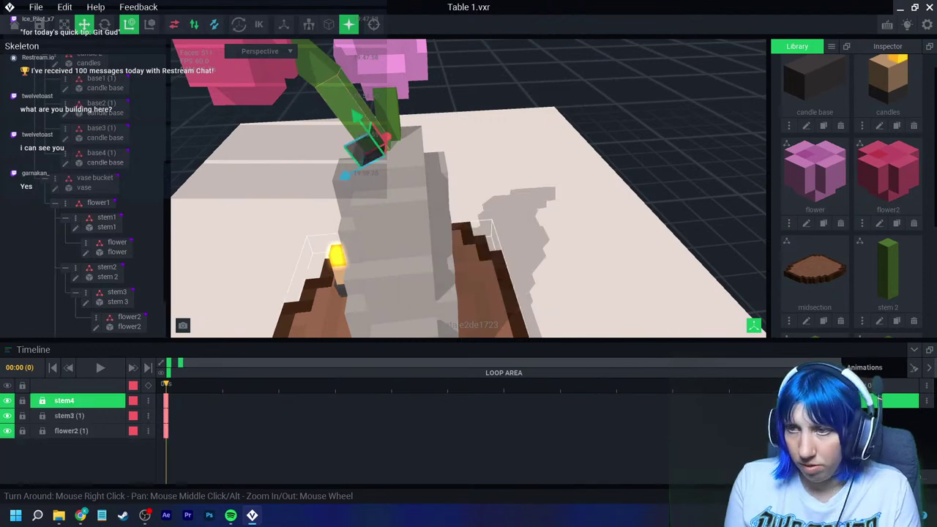
# Step: Rotate the stem4 branch about several axes so that it leans out over the opposite side of the vase from flower2
pyautogui.click(105, 24)
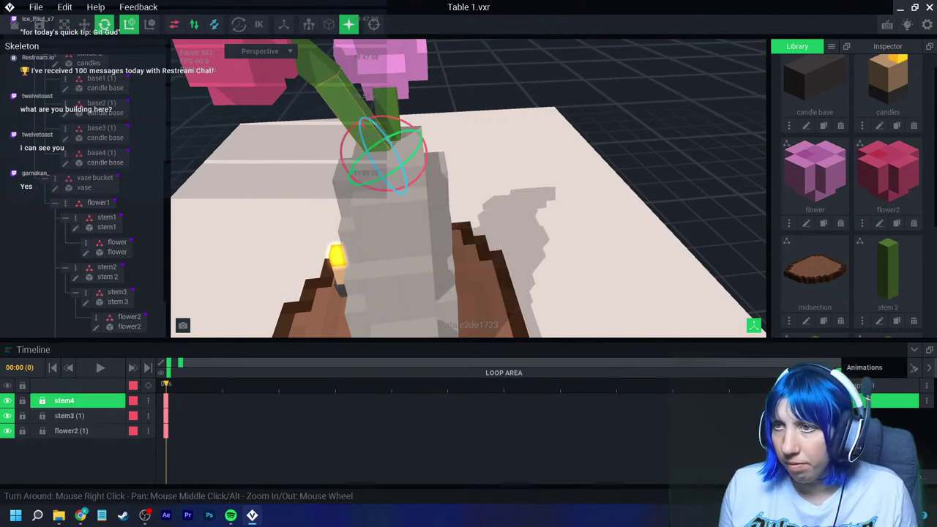
pyautogui.moveTo(392, 117); pyautogui.dragTo(414, 123)
pyautogui.moveTo(370, 176); pyautogui.dragTo(636, 128)
pyautogui.moveTo(586, 139); pyautogui.dragTo(307, 132, button='right')
pyautogui.moveTo(402, 157); pyautogui.dragTo(415, 175)
pyautogui.moveTo(415, 175); pyautogui.dragTo(388, 198, button='right')
# Step: Move the stem4 branch down into the mouth of the vase and check the three-flower arrangement
pyautogui.click(84, 24)
pyautogui.moveTo(423, 211); pyautogui.dragTo(432, 238)
pyautogui.press('Escape')
pyautogui.scroll(-3, 488, 174)
pyautogui.moveTo(488, 173); pyautogui.dragTo(487, 173, button='right')
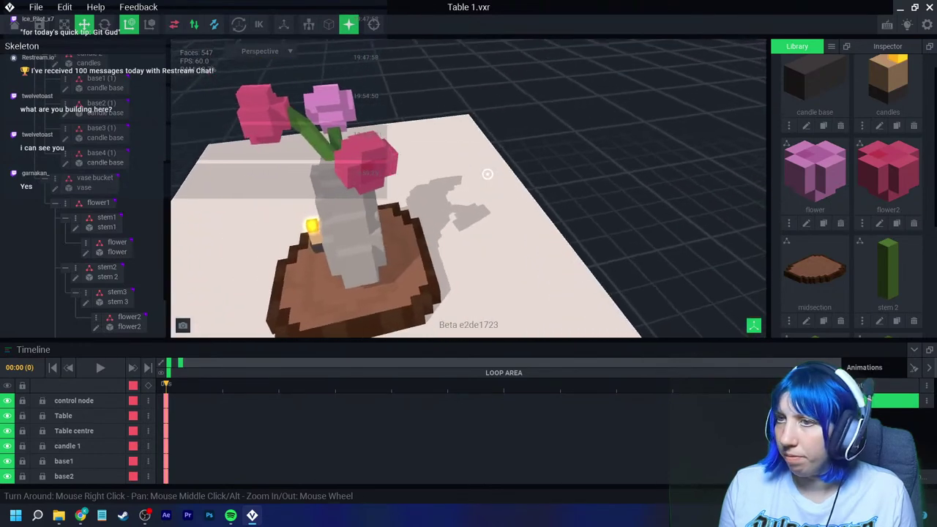
pyautogui.scroll(3, 487, 173)
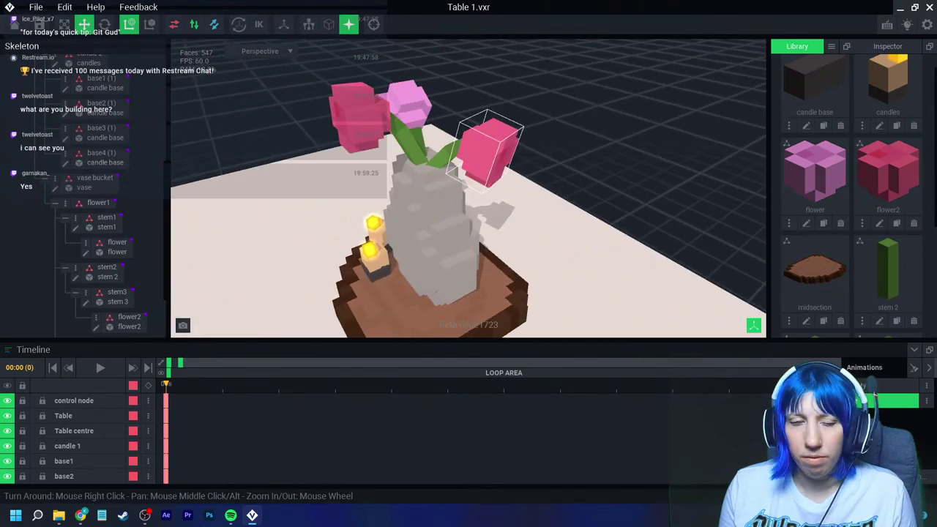
pyautogui.scroll(3, 488, 173)
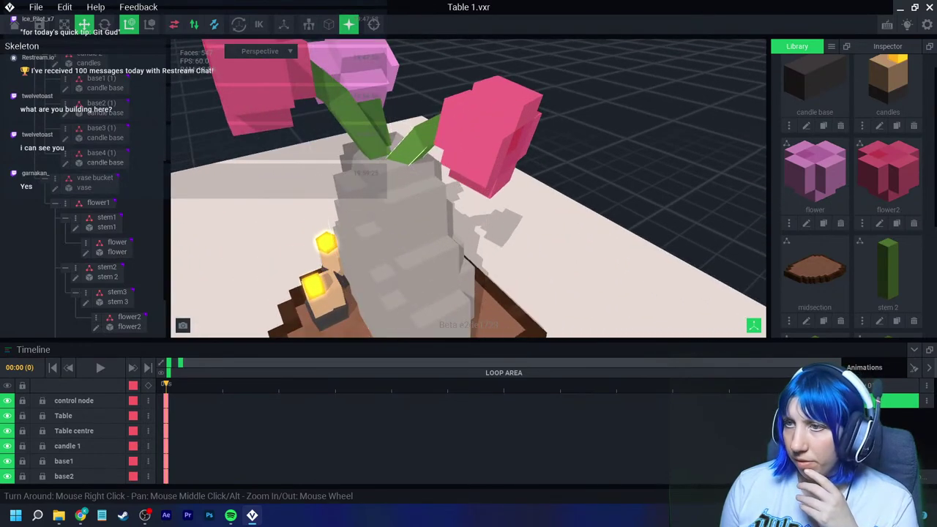
# Step: Create a new voxel model in the library named green
pyautogui.click(831, 46)
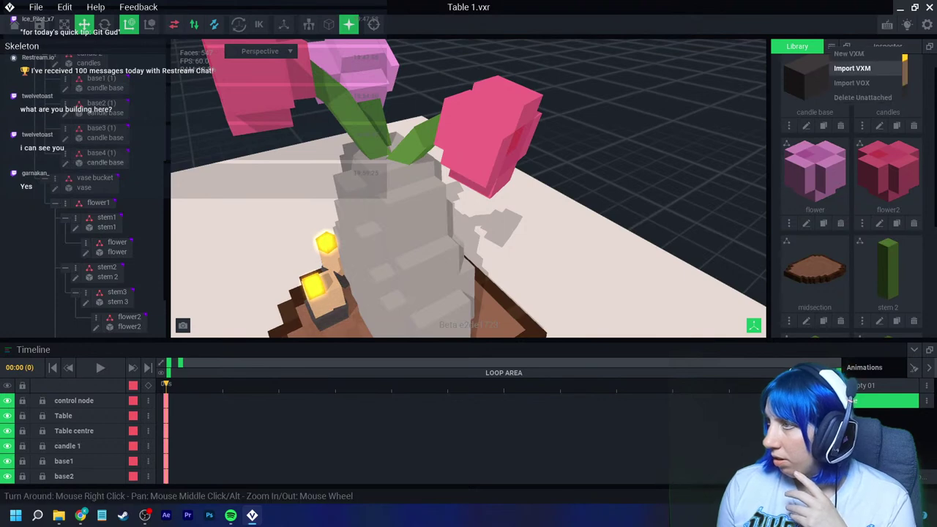
pyautogui.click(853, 53)
pyautogui.write('green')
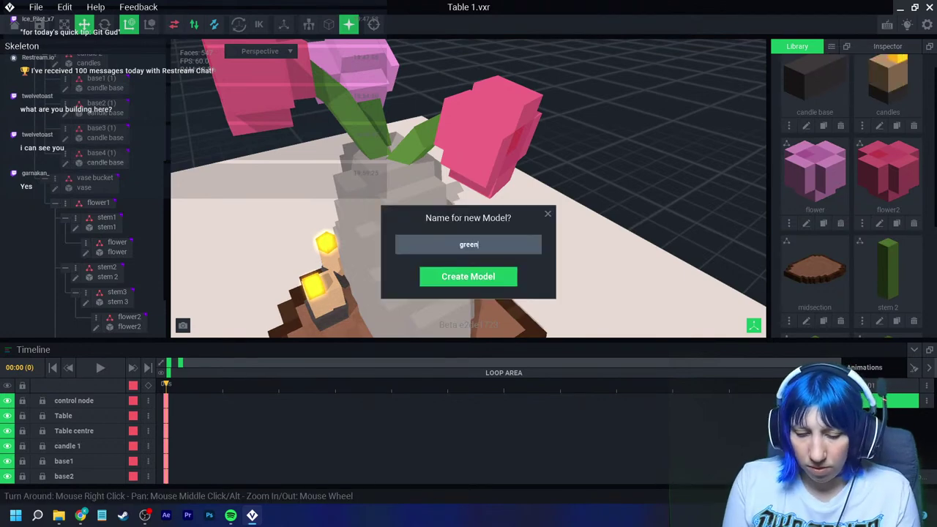
pyautogui.press('Return')
# Step: Load the colour palette from the file VE - the sandbox extended.png into the new model
pyautogui.click(915, 287)
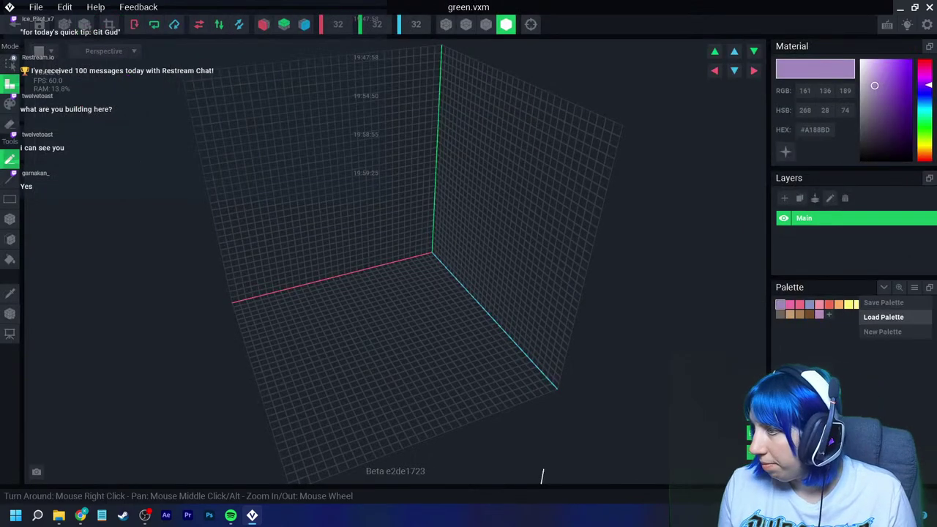
pyautogui.click(897, 316)
pyautogui.click(486, 231)
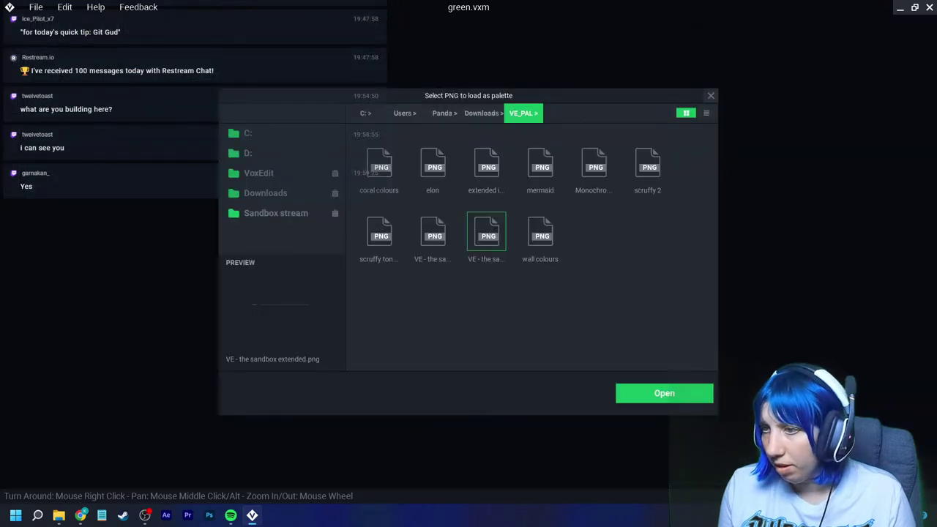
pyautogui.click(663, 393)
# Step: With X and Z symmetry on, build a green #547C34 block of 48 voxels, 3 voxels high, at the centre of the floor
pyautogui.moveTo(288, 369); pyautogui.dragTo(440, 333, button='right')
pyautogui.click(304, 24)
pyautogui.click(264, 24)
pyautogui.scroll(2, 444, 286)
pyautogui.moveTo(388, 242); pyautogui.dragTo(369, 254, button='right')
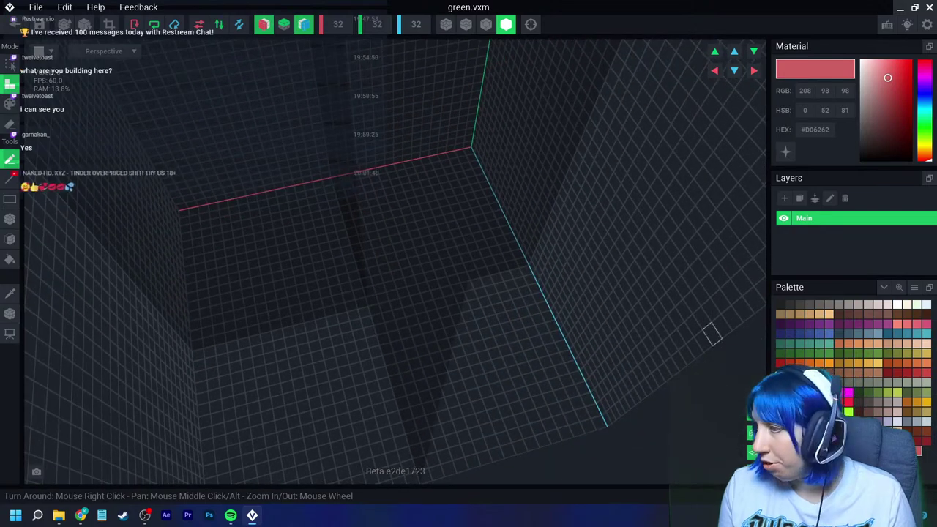
pyautogui.click(867, 354)
pyautogui.click(10, 219)
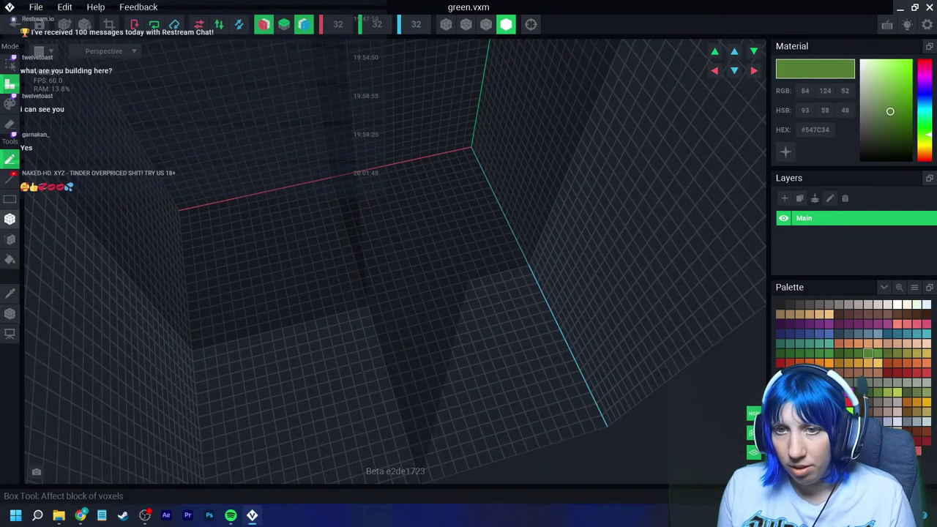
pyautogui.moveTo(363, 312); pyautogui.dragTo(355, 325)
pyautogui.scroll(3, 353, 323)
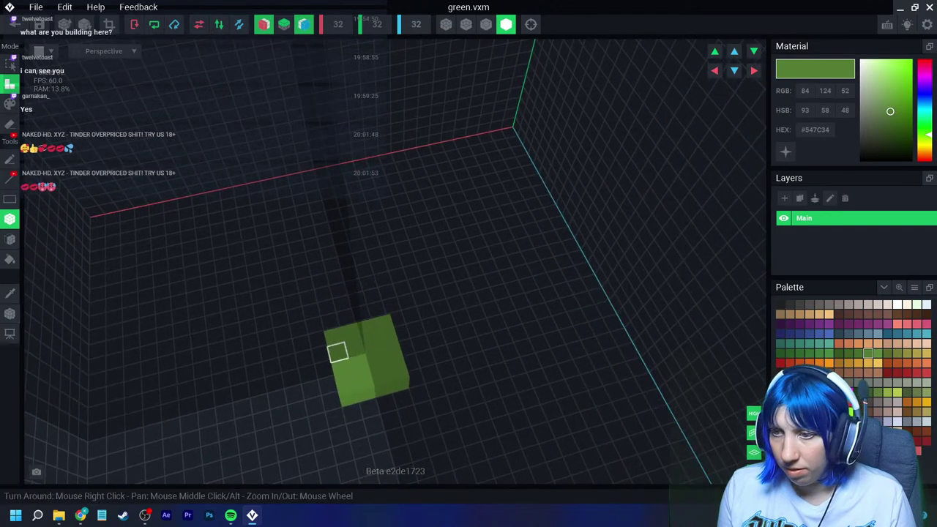
pyautogui.moveTo(376, 359); pyautogui.dragTo(303, 360, button='right')
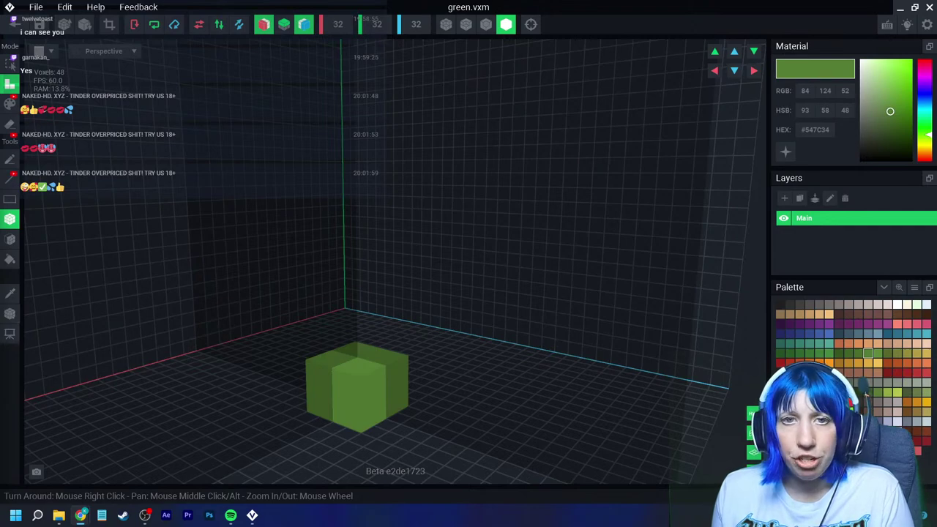
# Step: Widen the green block symmetrically along the X axis to 6 × 3 × 4 voxels
pyautogui.moveTo(484, 370); pyautogui.dragTo(373, 380, button='right')
pyautogui.scroll(3, 373, 381)
pyautogui.moveTo(372, 381); pyautogui.dragTo(419, 291, button='middle')
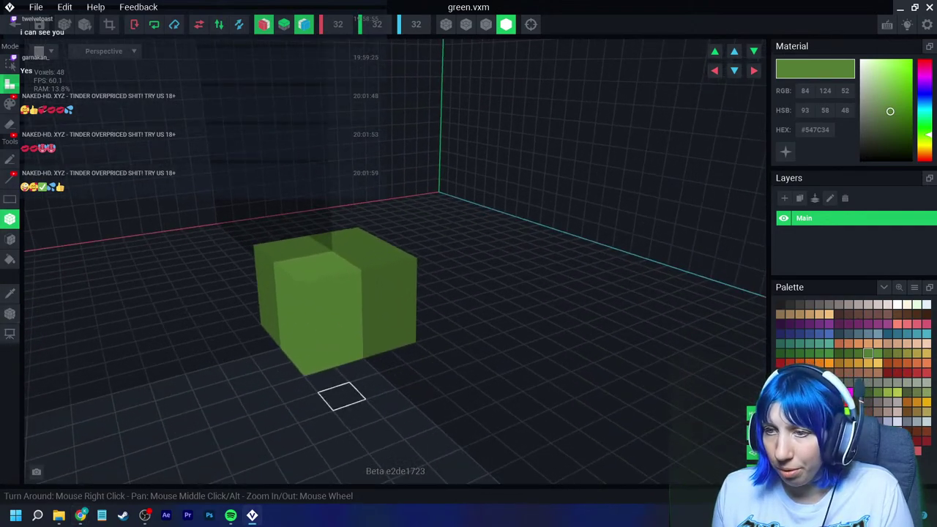
pyautogui.moveTo(341, 398); pyautogui.dragTo(315, 397, button='right')
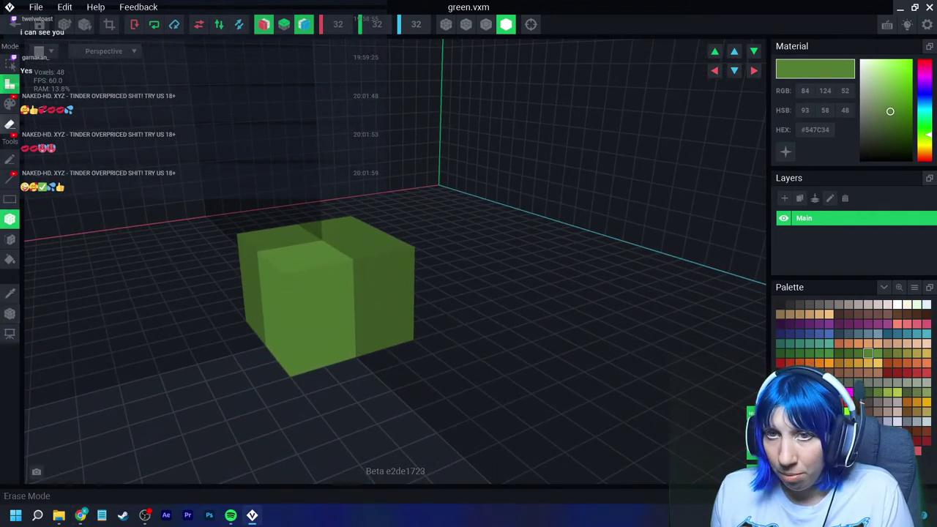
pyautogui.moveTo(301, 287); pyautogui.dragTo(343, 278, button='right')
pyautogui.moveTo(205, 264); pyautogui.dragTo(282, 372)
pyautogui.moveTo(282, 373); pyautogui.dragTo(494, 331, button='right')
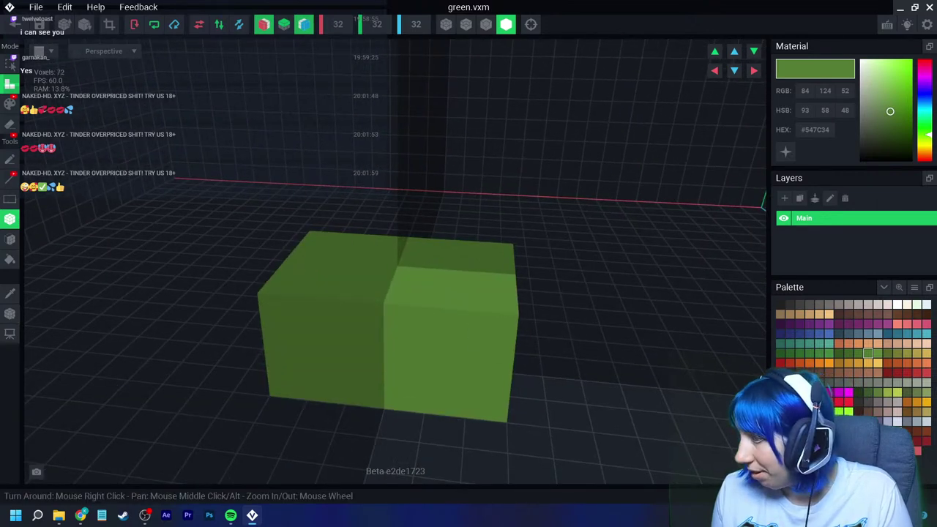
# Step: Paint four mirrored top-edge voxels light pink #F48CCA, then turn off symmetry and paint the adjoining front corner voxel too
pyautogui.click(861, 152)
pyautogui.moveTo(862, 153); pyautogui.dragTo(882, 65)
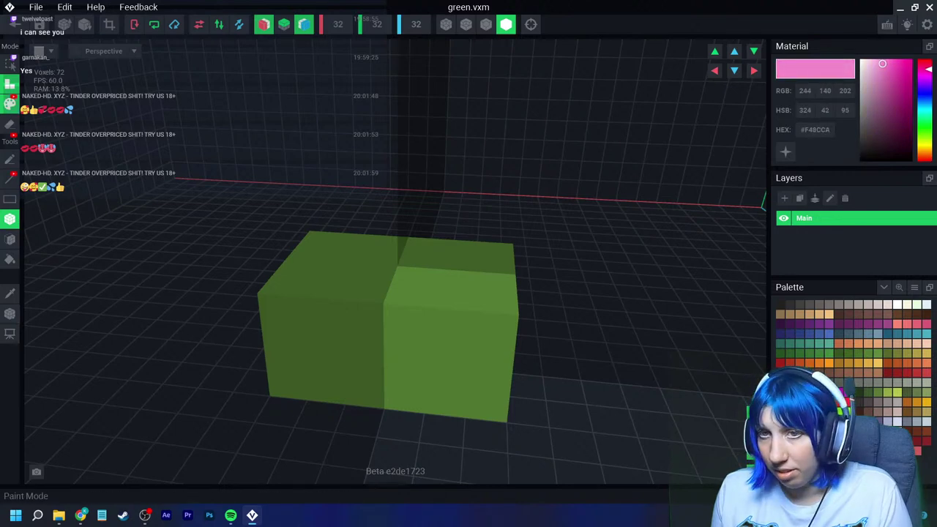
pyautogui.click(324, 293)
pyautogui.click(264, 24)
pyautogui.click(304, 24)
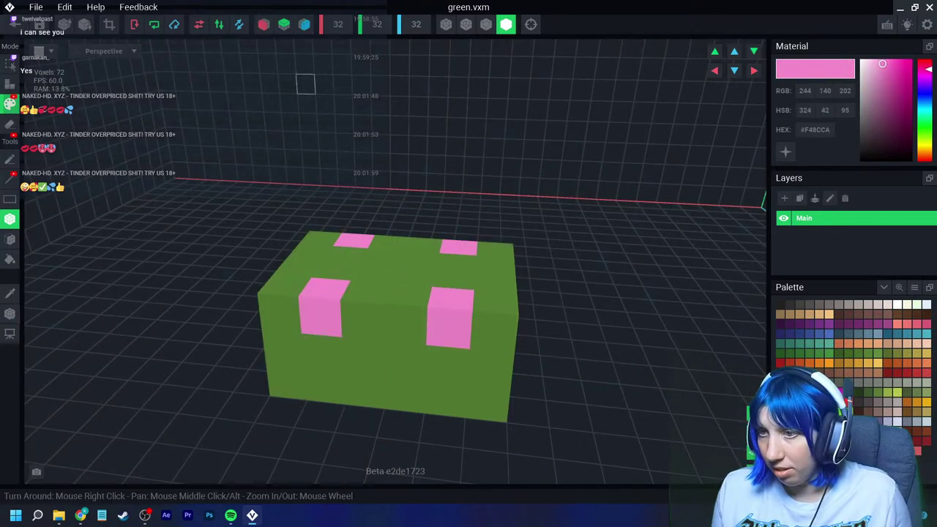
pyautogui.moveTo(285, 293); pyautogui.dragTo(326, 295, button='right')
pyautogui.click(284, 316)
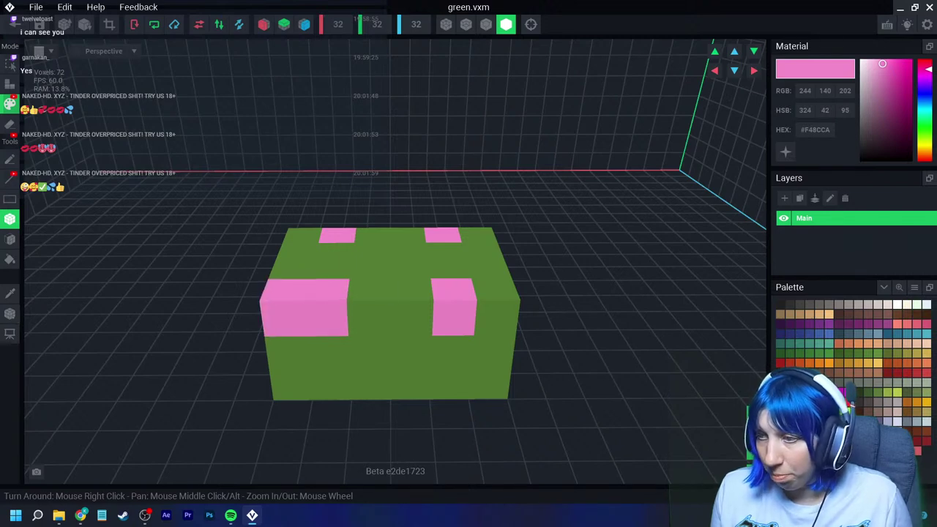
# Step: Paint the other mirrored front top voxel and its adjoining corner voxel deep pink #FB2C61
pyautogui.click(861, 152)
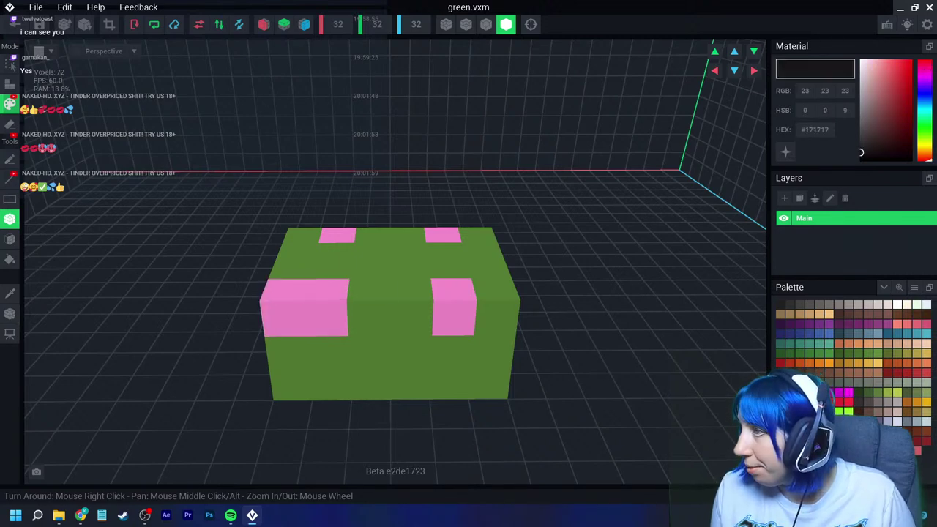
pyautogui.click(901, 63)
pyautogui.click(925, 71)
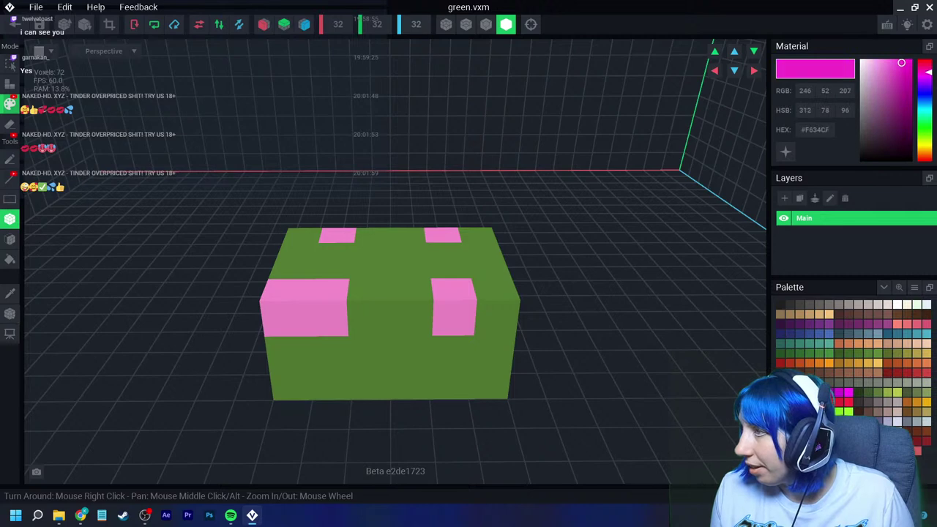
pyautogui.moveTo(901, 63)
pyautogui.mouseDown()
pyautogui.moveTo(885, 68)
pyautogui.moveTo(904, 60)
pyautogui.mouseUp()
pyautogui.click(453, 307)
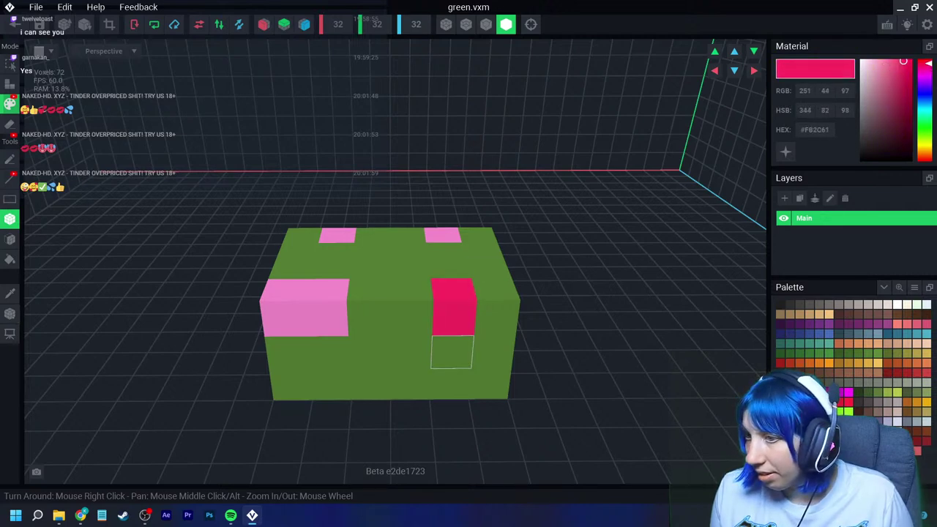
pyautogui.click(496, 308)
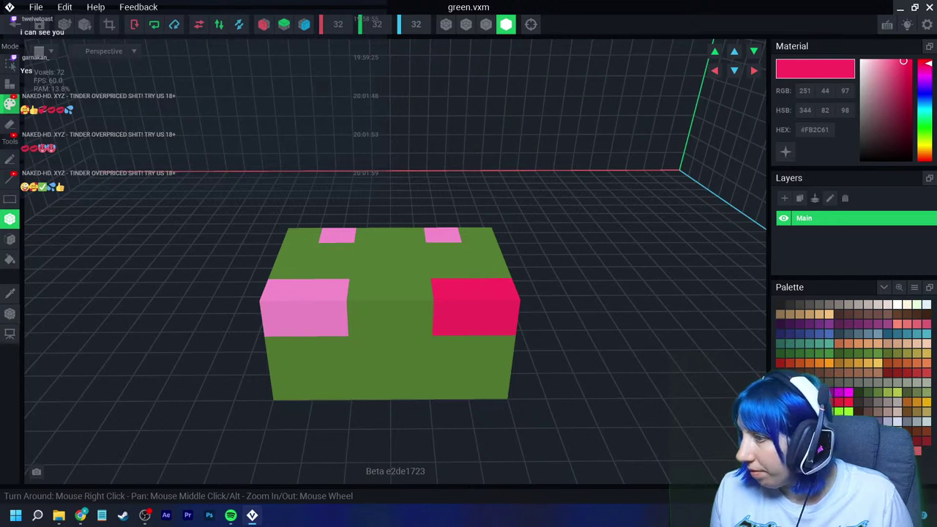
# Step: Paint the voxel below the inner deep pink one magenta-pink #EE2575
pyautogui.click(861, 152)
pyautogui.click(904, 66)
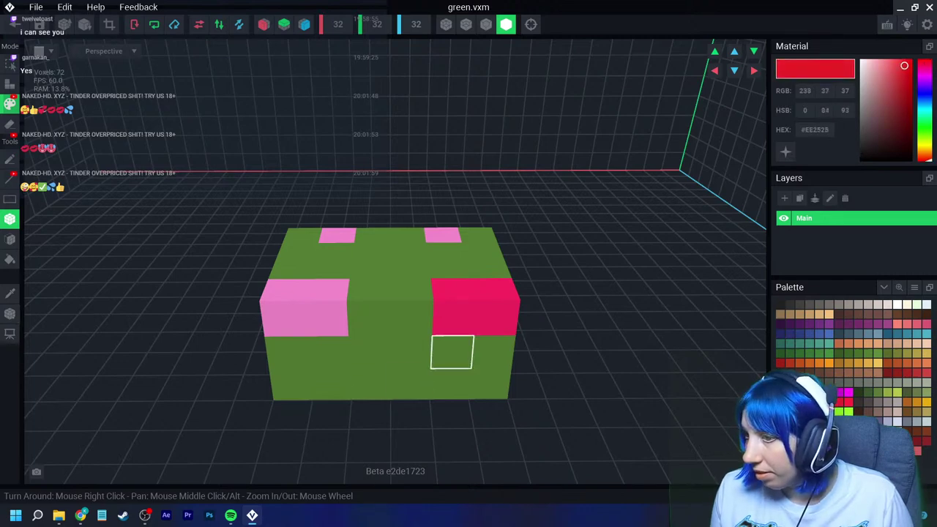
pyautogui.click(452, 351)
pyautogui.click(925, 63)
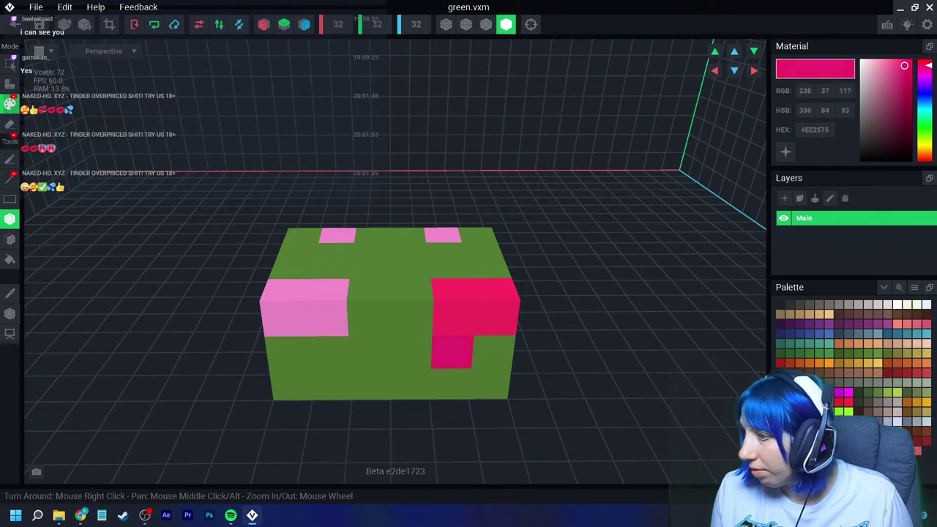
# Step: Paint the voxel below the inner light pink one on the front side bright pink #FA71DA
pyautogui.click(882, 64)
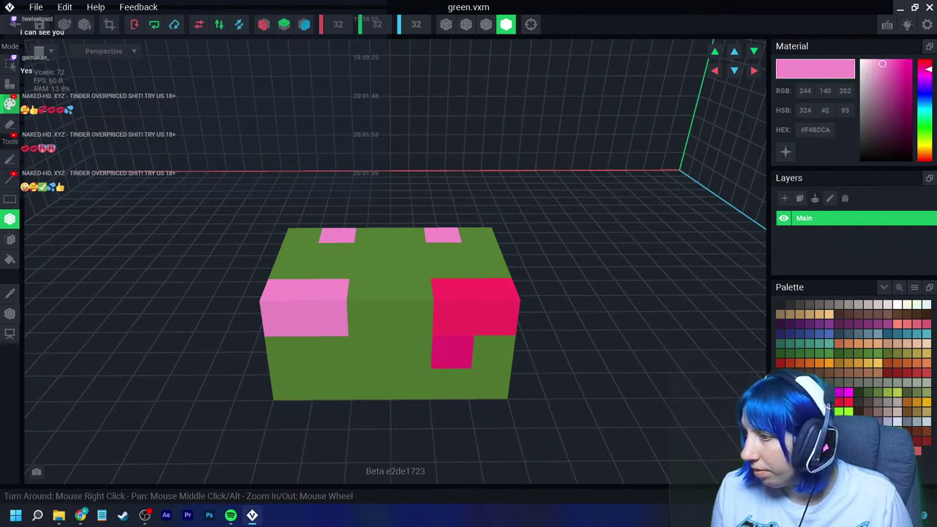
pyautogui.click(861, 153)
pyautogui.click(925, 71)
pyautogui.click(893, 64)
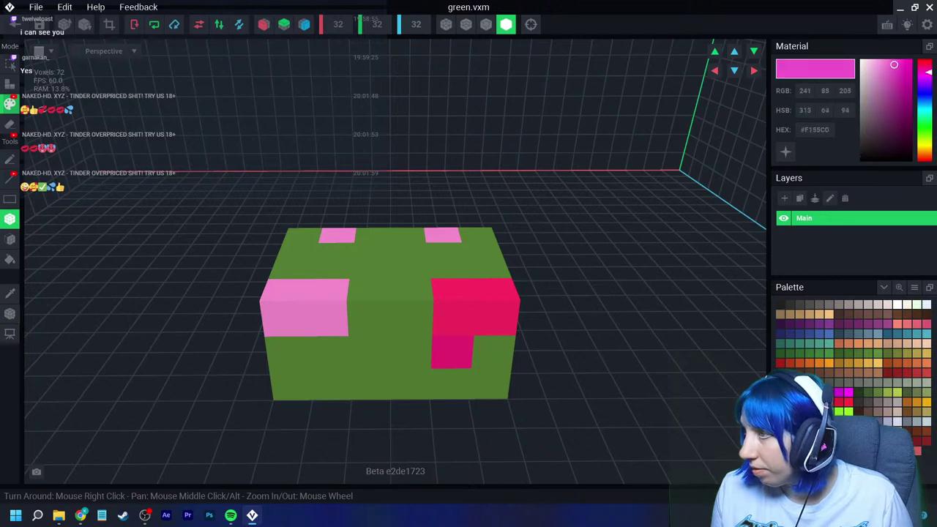
pyautogui.click(328, 352)
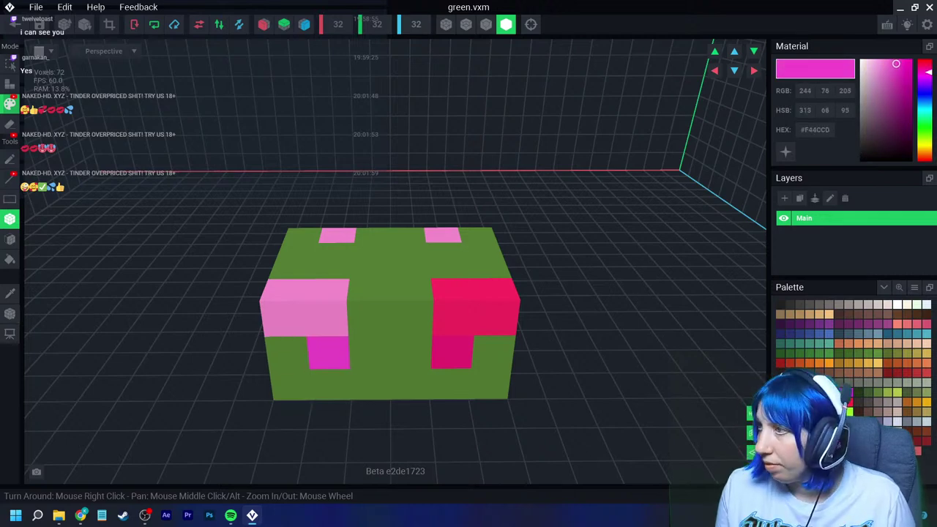
pyautogui.click(891, 64)
pyautogui.click(889, 62)
# Step: Paint a voxel in the middle row of the block's opposite long side, diagonal to a light pink one, bright pink #FA71DA
pyautogui.moveTo(309, 316)
pyautogui.mouseDown(button='right')
pyautogui.moveTo(498, 322)
pyautogui.moveTo(486, 333)
pyautogui.mouseUp(button='right')
pyautogui.click(259, 438)
pyautogui.scroll(-2, 263, 437)
pyautogui.moveTo(272, 432); pyautogui.dragTo(255, 427, button='right')
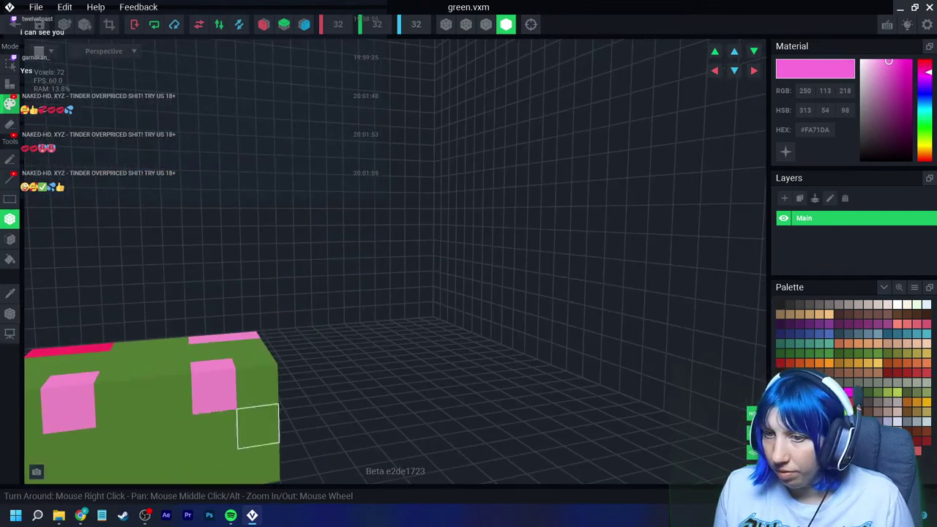
pyautogui.moveTo(168, 437); pyautogui.dragTo(237, 374, button='right')
# Step: Sample the deep pink #FB2C61 from the block and recolour the nearer light pink voxel on the opposite side with it
pyautogui.click(10, 292)
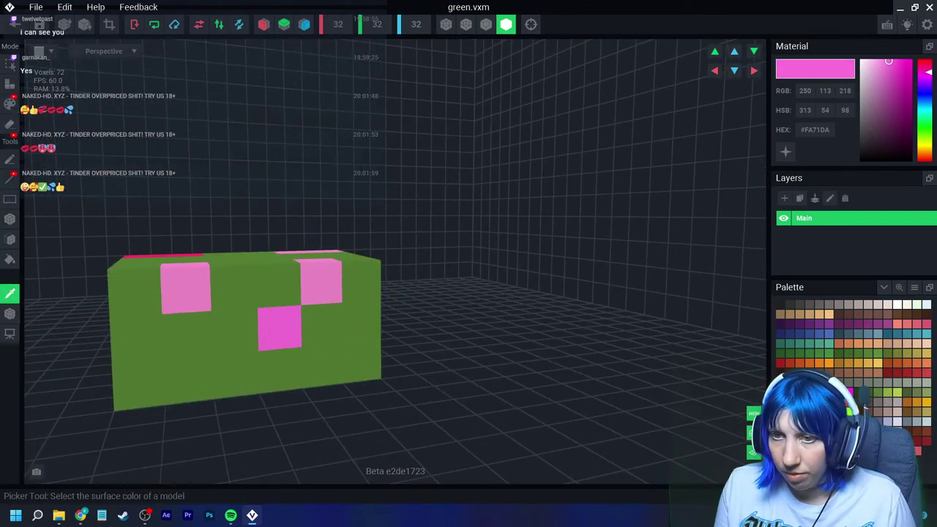
pyautogui.click(146, 256)
pyautogui.click(186, 288)
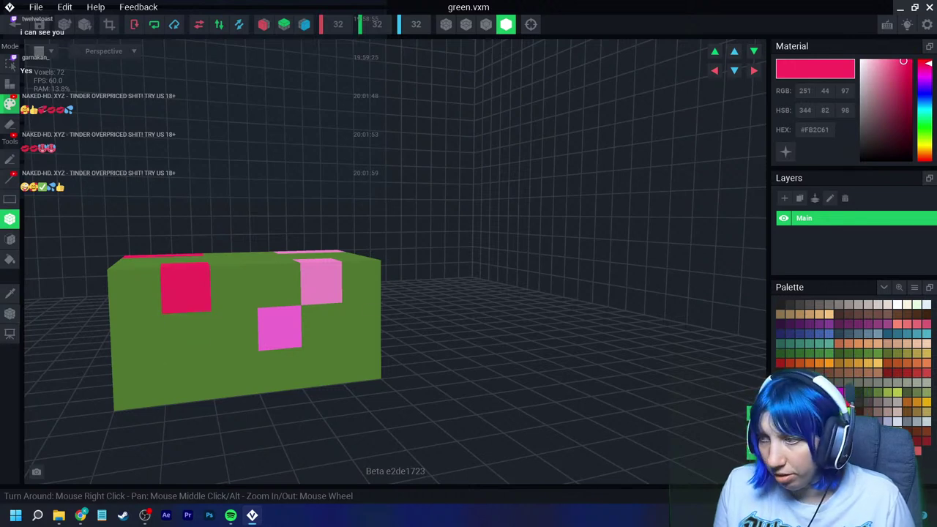
# Step: Paint scattered voxels dark green #406227 beside and below the flower voxels and at the lower corners of the block
pyautogui.click(848, 353)
pyautogui.click(280, 284)
pyautogui.click(186, 333)
pyautogui.moveTo(137, 384)
pyautogui.mouseDown(button='right')
pyautogui.moveTo(190, 382)
pyautogui.moveTo(220, 395)
pyautogui.moveTo(256, 370)
pyautogui.mouseUp(button='right')
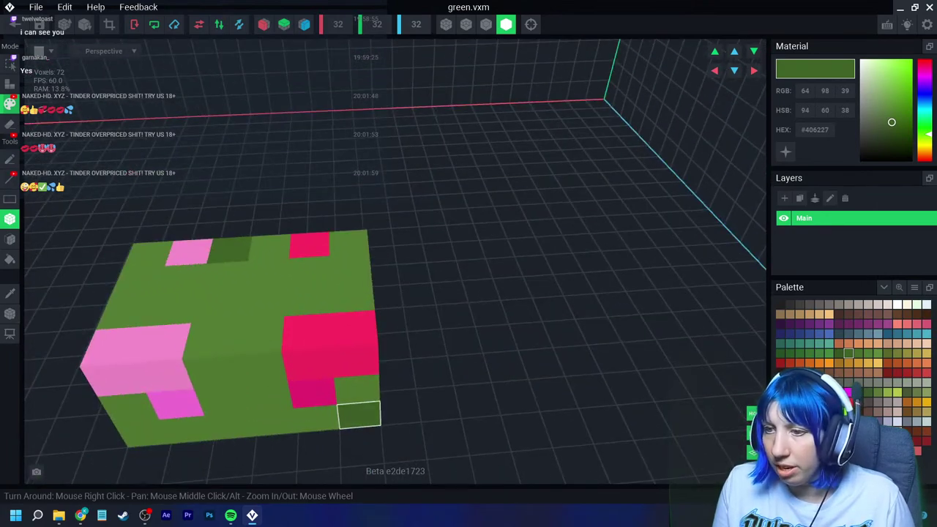
pyautogui.moveTo(273, 423); pyautogui.dragTo(280, 407, button='right')
pyautogui.click(220, 353)
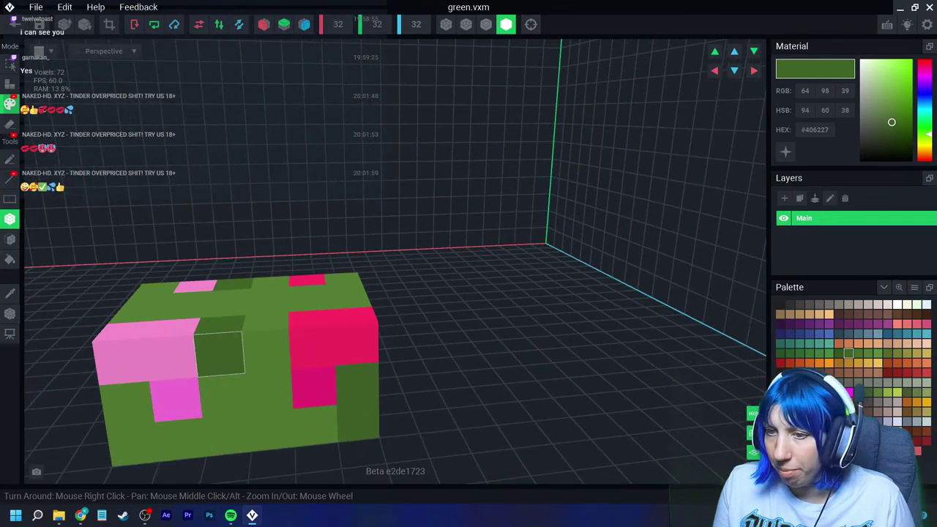
pyautogui.moveTo(287, 313); pyautogui.dragTo(280, 329, button='right')
pyautogui.moveTo(335, 279); pyautogui.dragTo(376, 266, button='right')
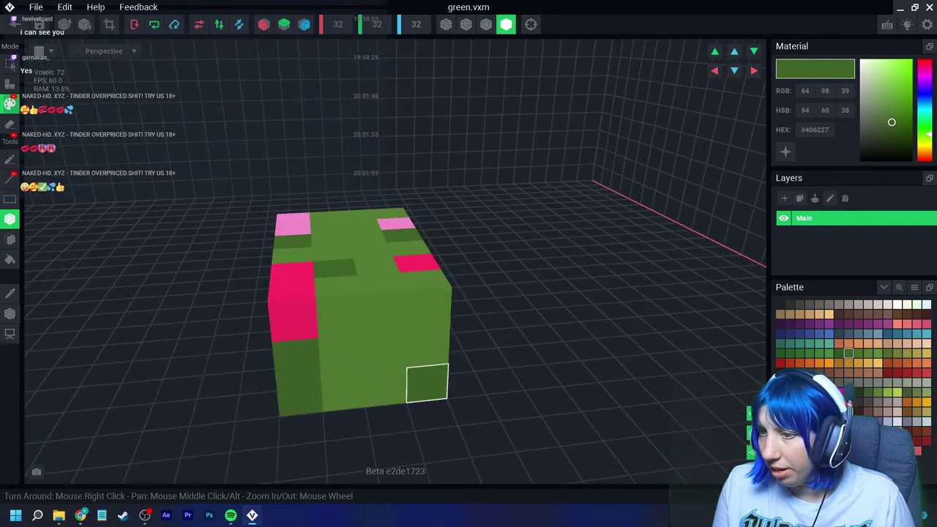
pyautogui.moveTo(427, 382); pyautogui.dragTo(386, 386, button='right')
# Step: Paint scattered voxels around the sides and top of the block in the lighter green #5F8A3B
pyautogui.click(869, 353)
pyautogui.click(877, 353)
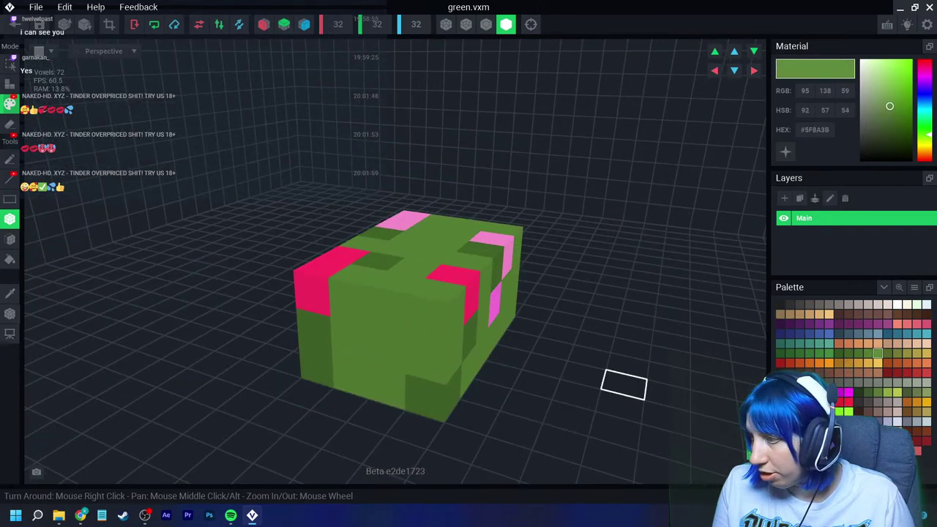
pyautogui.click(387, 351)
pyautogui.moveTo(387, 355); pyautogui.dragTo(446, 365, button='right')
pyautogui.click(264, 335)
pyautogui.moveTo(172, 414)
pyautogui.mouseDown(button='right')
pyautogui.moveTo(220, 377)
pyautogui.moveTo(203, 366)
pyautogui.moveTo(491, 307)
pyautogui.moveTo(324, 303)
pyautogui.moveTo(320, 268)
pyautogui.moveTo(345, 299)
pyautogui.moveTo(404, 261)
pyautogui.moveTo(516, 356)
pyautogui.mouseUp(button='right')
pyautogui.click(241, 354)
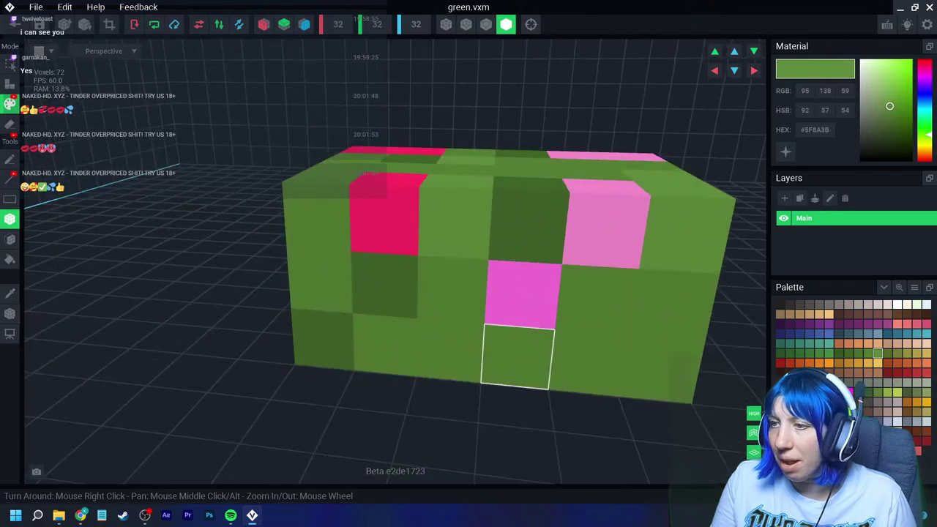
# Step: Crop the model's volume to its voxels and save green.vxm while returning to the table assembly
pyautogui.scroll(-3, 386, 337)
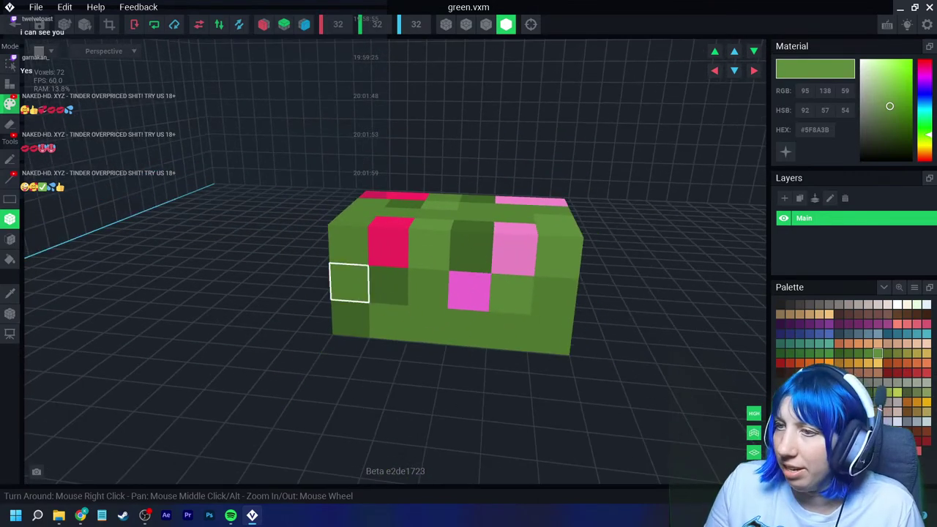
pyautogui.click(109, 24)
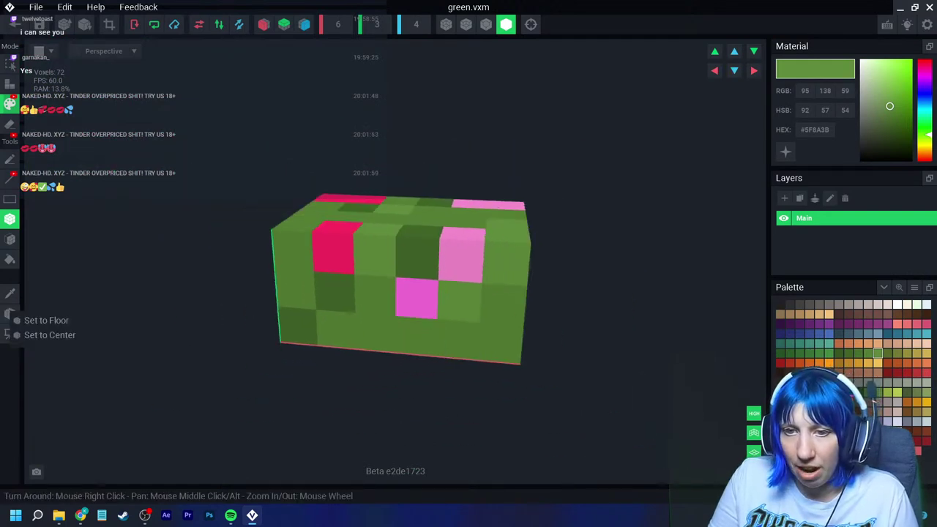
pyautogui.click(15, 24)
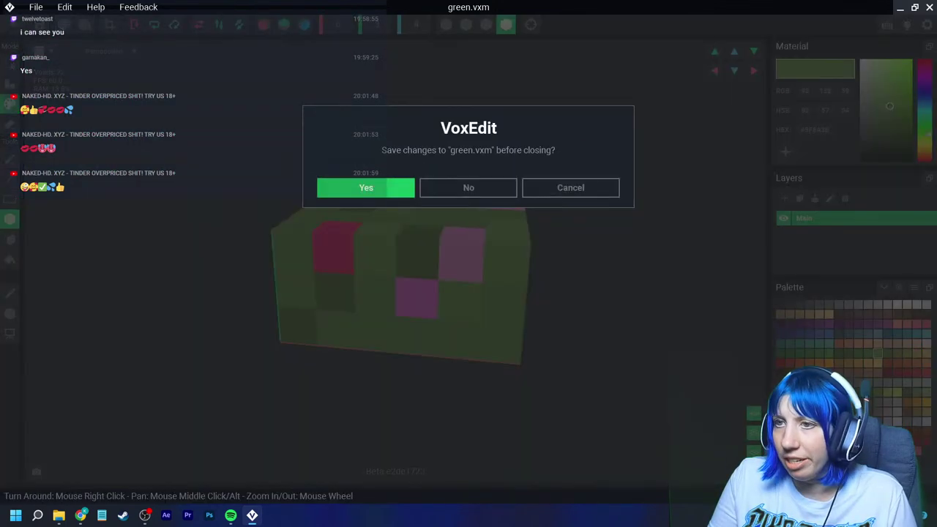
pyautogui.click(366, 187)
# Step: Save green.vxm on returning to the table assembly and create a child node named green under the flower1 node
pyautogui.click(425, 150)
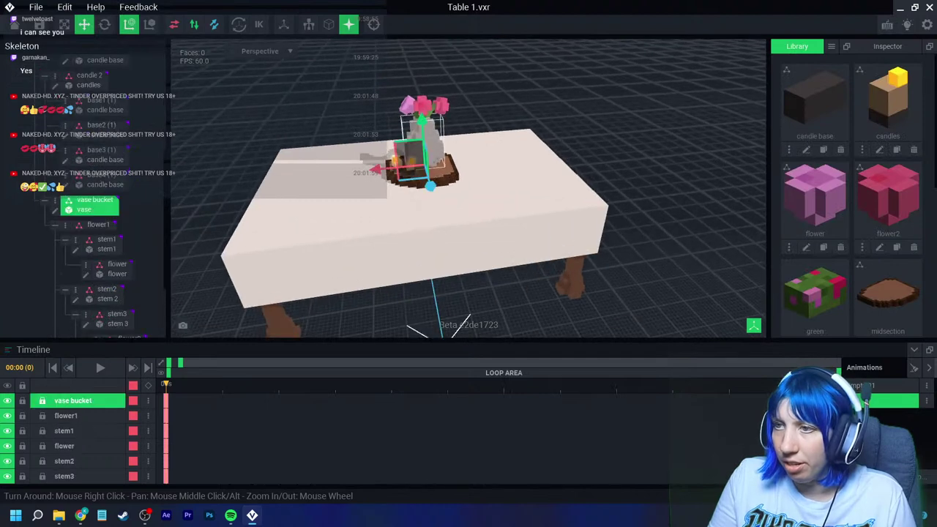
pyautogui.click(54, 200)
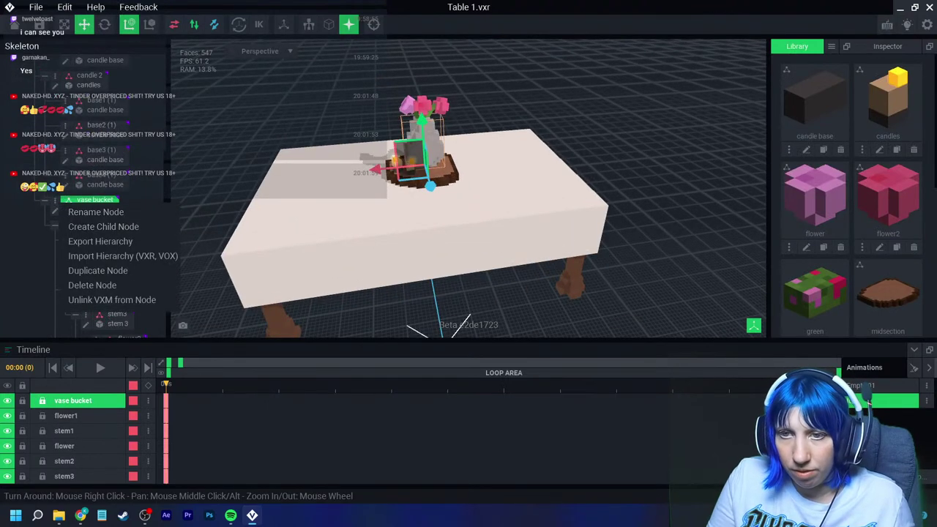
pyautogui.click(96, 224)
pyautogui.click(66, 224)
pyautogui.click(109, 250)
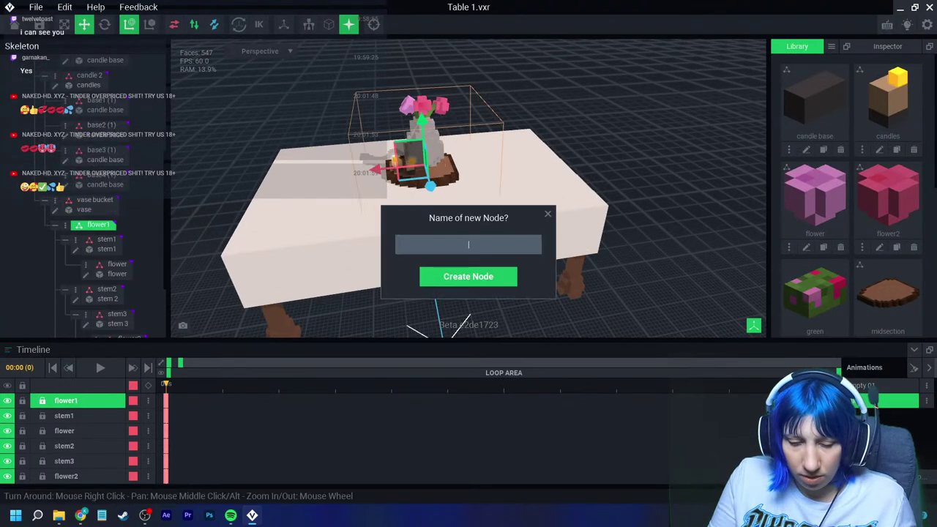
pyautogui.write('green')
pyautogui.press('Return')
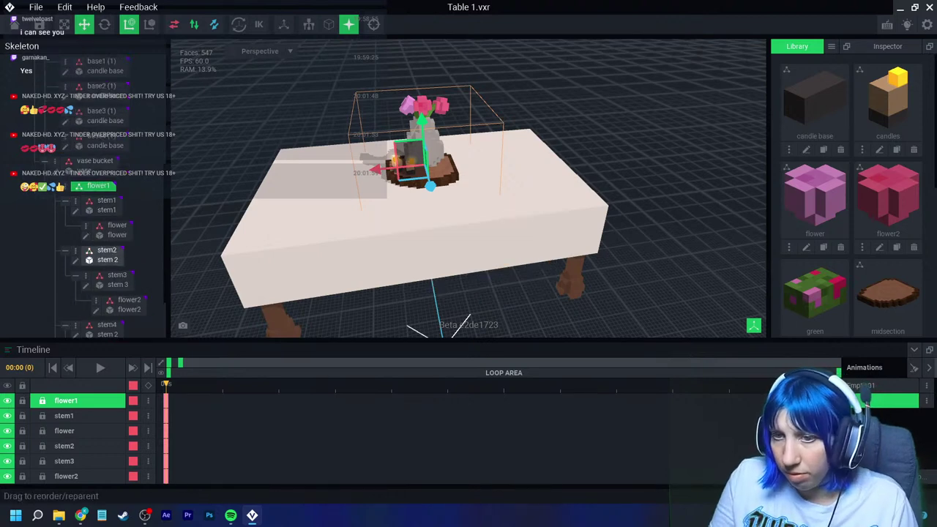
# Step: Attach the green library model to the green node and raise the block to the mouth of the vase
pyautogui.moveTo(815, 293); pyautogui.dragTo(103, 328)
pyautogui.scroll(3, 432, 165)
pyautogui.moveTo(412, 143); pyautogui.dragTo(400, 202, button='middle')
pyautogui.moveTo(413, 172); pyautogui.dragTo(408, 99)
pyautogui.moveTo(339, 106); pyautogui.dragTo(422, 119, button='right')
pyautogui.scroll(3, 422, 120)
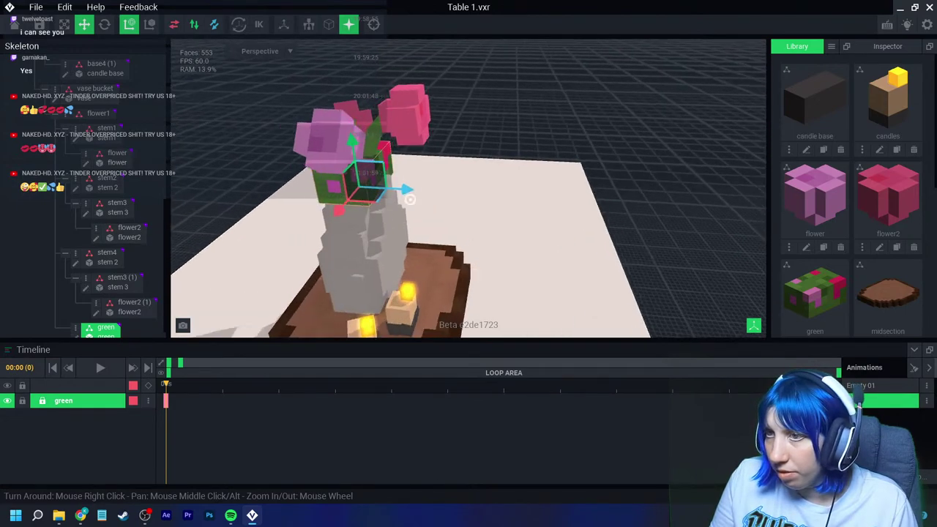
# Step: Rotate the green block around the stems at the vase's opening
pyautogui.moveTo(330, 175); pyautogui.dragTo(410, 199, button='right')
pyautogui.scroll(3, 410, 199)
pyautogui.click(105, 25)
pyautogui.moveTo(568, 181); pyautogui.dragTo(540, 92)
pyautogui.moveTo(561, 142); pyautogui.dragTo(644, 167, button='right')
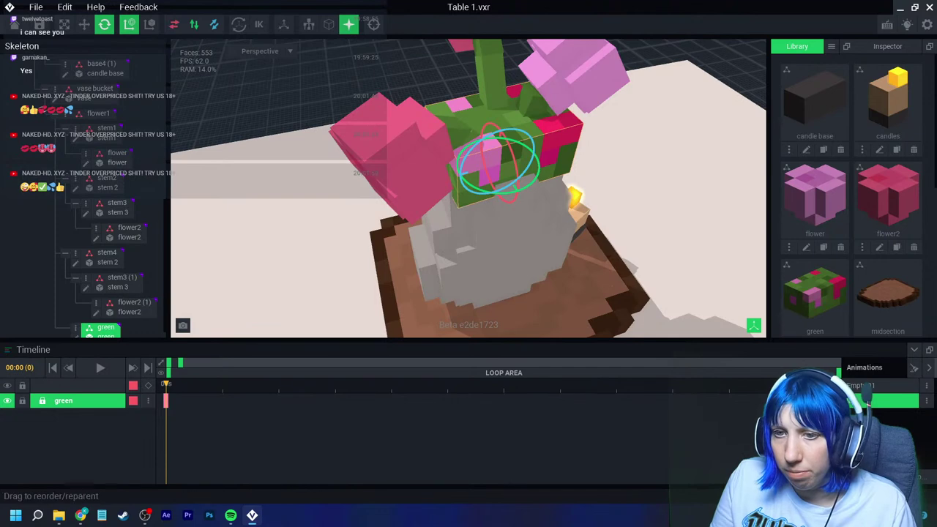
pyautogui.moveTo(512, 267); pyautogui.dragTo(505, 256, button='right')
pyautogui.scroll(-1, 117, 292)
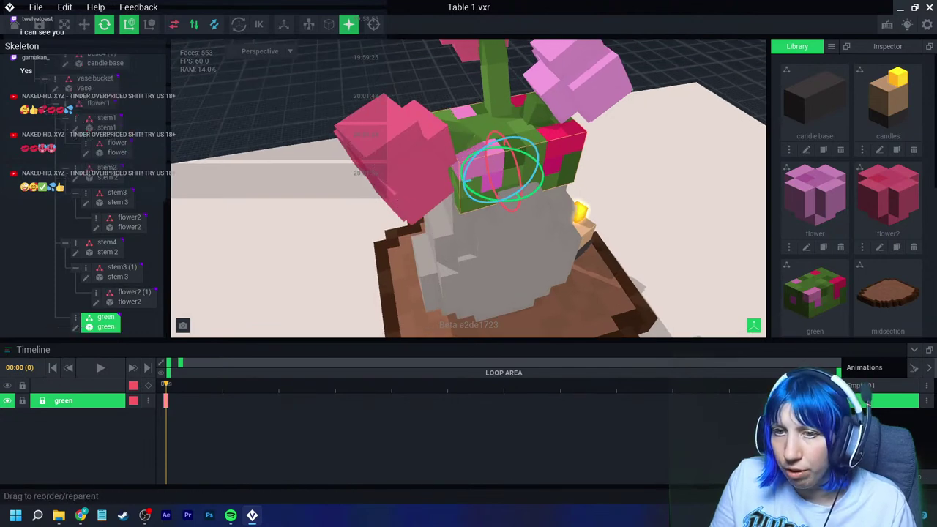
# Step: Open the green model for editing and erase half of the block, leaving it 3 voxels wide
pyautogui.click(75, 328)
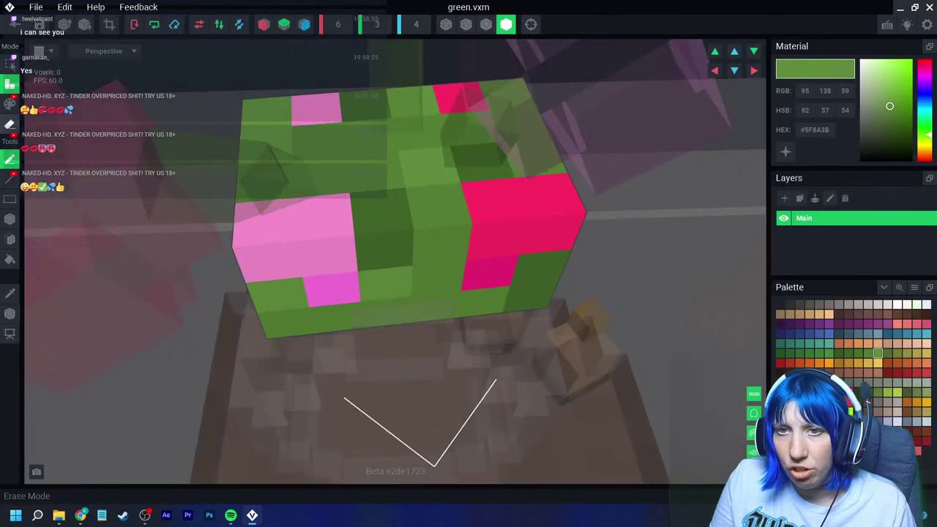
pyautogui.moveTo(412, 102)
pyautogui.mouseDown()
pyautogui.moveTo(454, 97)
pyautogui.moveTo(454, 257)
pyautogui.moveTo(564, 235)
pyautogui.moveTo(527, 300)
pyautogui.moveTo(439, 282)
pyautogui.moveTo(476, 132)
pyautogui.moveTo(523, 110)
pyautogui.moveTo(497, 125)
pyautogui.mouseUp()
pyautogui.moveTo(432, 138); pyautogui.dragTo(516, 265)
pyautogui.moveTo(531, 220); pyautogui.dragTo(492, 134)
pyautogui.moveTo(458, 135); pyautogui.dragTo(436, 267)
pyautogui.moveTo(428, 267)
pyautogui.mouseDown()
pyautogui.moveTo(417, 172)
pyautogui.moveTo(428, 172)
pyautogui.mouseUp()
pyautogui.moveTo(457, 175); pyautogui.dragTo(500, 224)
pyautogui.click(495, 179)
pyautogui.moveTo(508, 257)
pyautogui.mouseDown(button='right')
pyautogui.moveTo(475, 239)
pyautogui.moveTo(498, 234)
pyautogui.mouseUp(button='right')
# Step: Paint several voxels on the shortened block's faces in pink #FB2C61 and deeper pink #EE2575
pyautogui.click(849, 402)
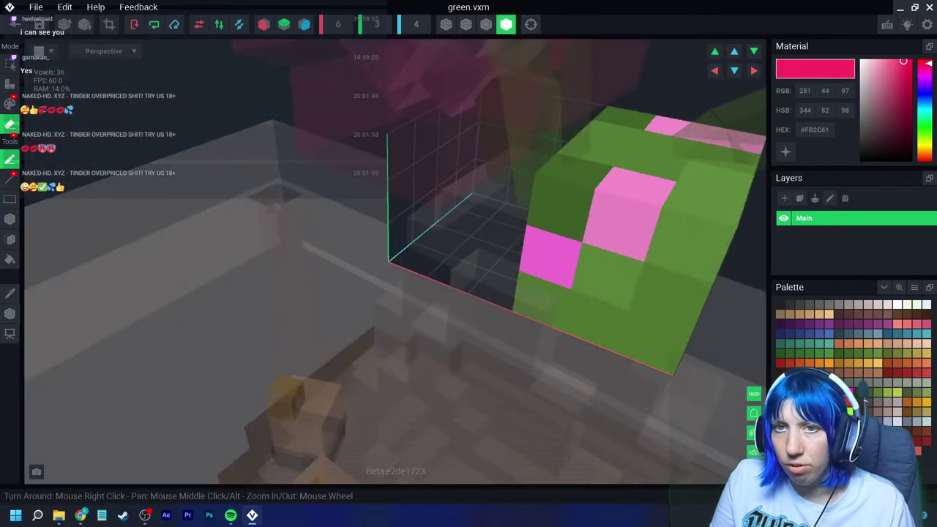
pyautogui.click(10, 103)
pyautogui.click(561, 207)
pyautogui.click(672, 296)
pyautogui.moveTo(672, 296); pyautogui.dragTo(466, 230, button='right')
pyautogui.click(462, 178)
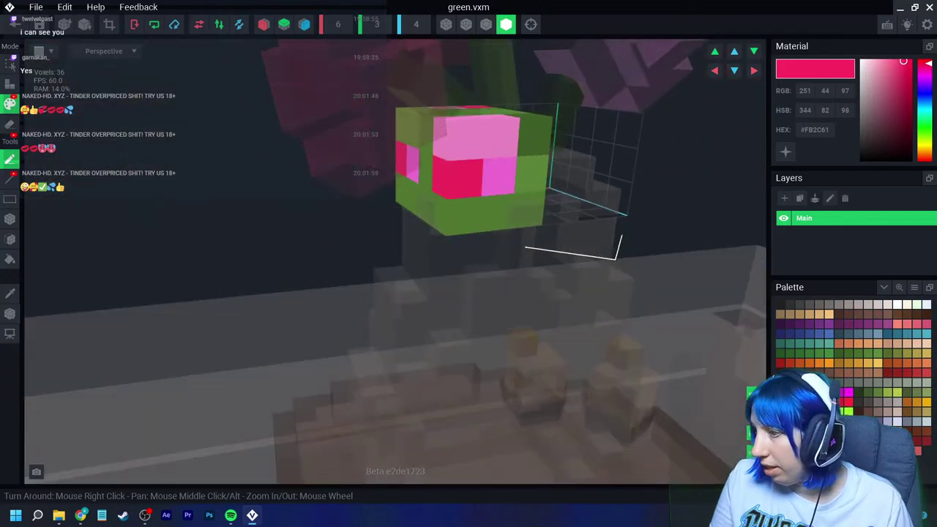
pyautogui.moveTo(578, 248)
pyautogui.mouseDown(button='right')
pyautogui.moveTo(283, 257)
pyautogui.moveTo(279, 308)
pyautogui.moveTo(290, 303)
pyautogui.moveTo(263, 280)
pyautogui.mouseUp(button='right')
pyautogui.click(279, 307)
pyautogui.click(252, 194)
# Step: Crop the volume to the remaining voxels and centre the model's pivot
pyautogui.click(109, 24)
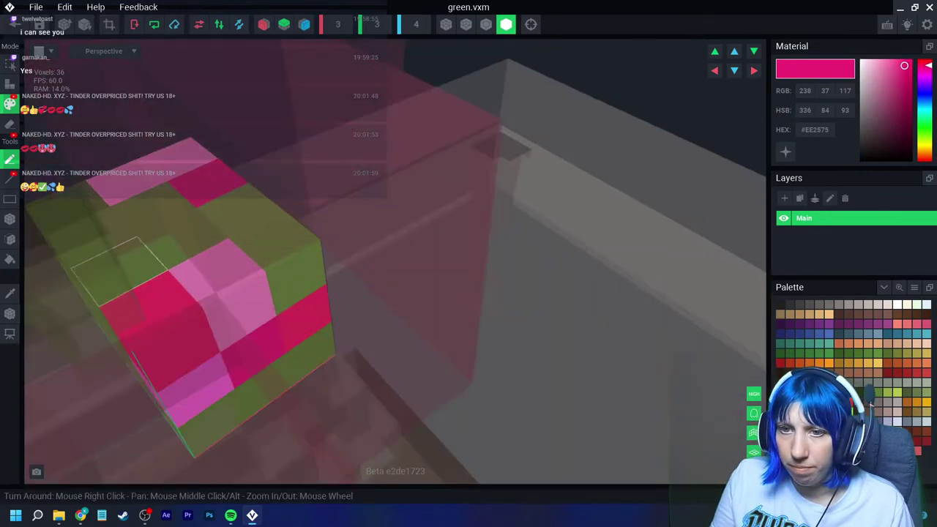
pyautogui.click(9, 313)
pyautogui.click(45, 319)
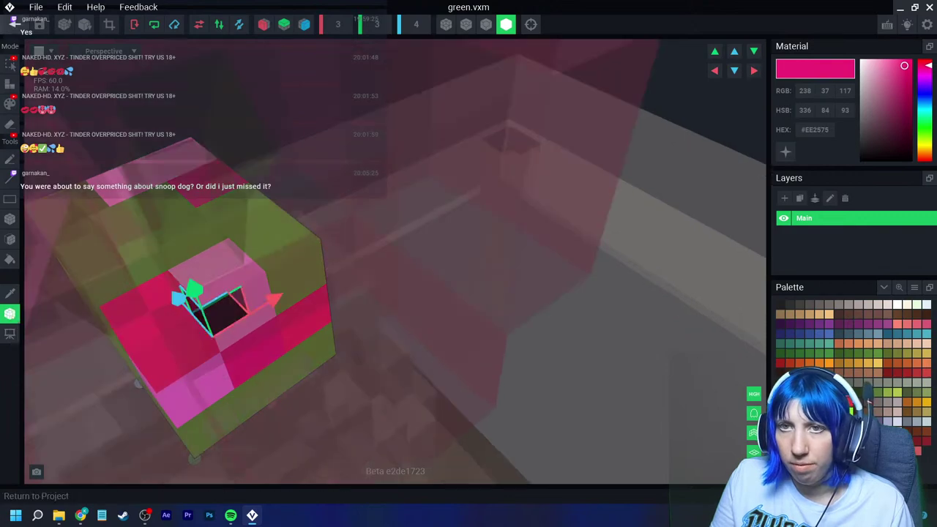
# Step: Save green.vxm on returning to the table assembly and raise the green block slightly in the vase's mouth
pyautogui.click(14, 24)
pyautogui.click(366, 187)
pyautogui.scroll(5, 469, 188)
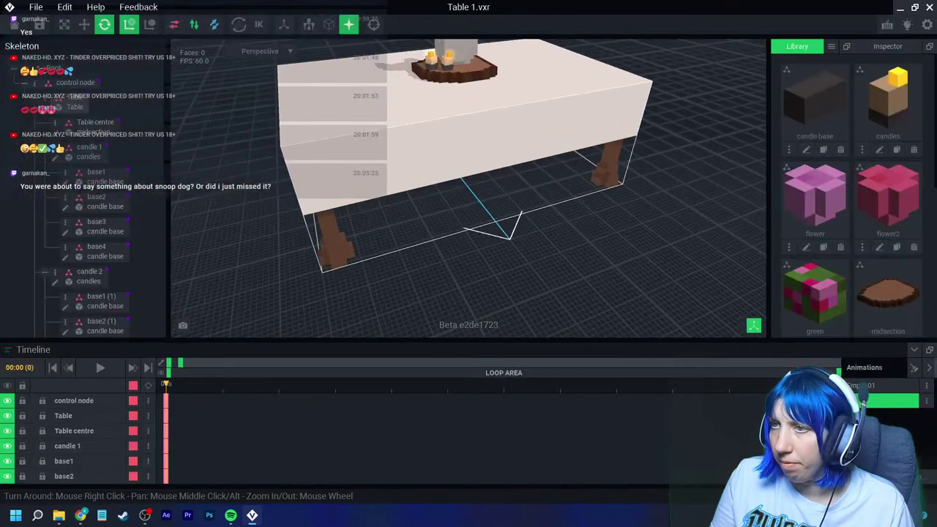
pyautogui.moveTo(468, 188); pyautogui.dragTo(447, 205, button='right')
pyautogui.moveTo(468, 158); pyautogui.dragTo(468, 262, button='middle')
pyautogui.scroll(6, 469, 168)
pyautogui.moveTo(469, 220); pyautogui.dragTo(512, 220, button='right')
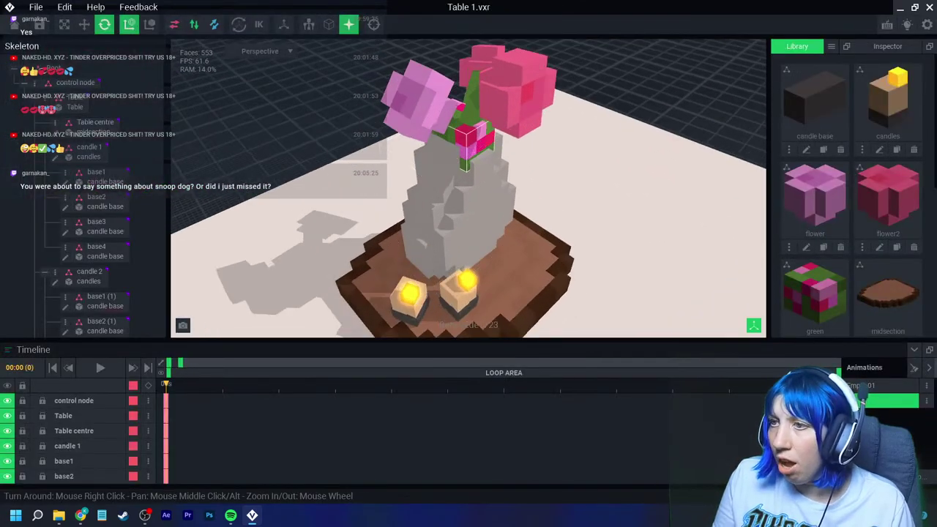
pyautogui.click(466, 143)
pyautogui.click(84, 24)
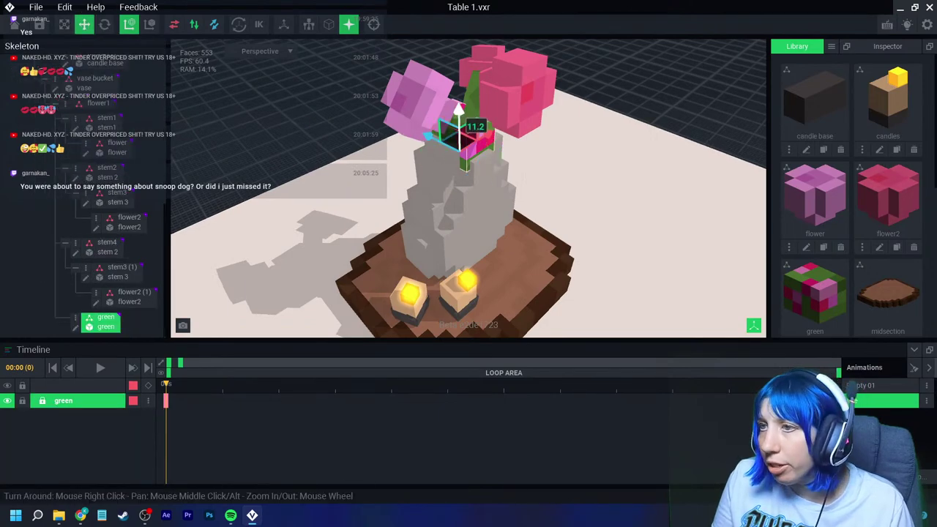
pyautogui.moveTo(459, 104); pyautogui.dragTo(459, 96)
pyautogui.moveTo(463, 96); pyautogui.dragTo(439, 103, button='right')
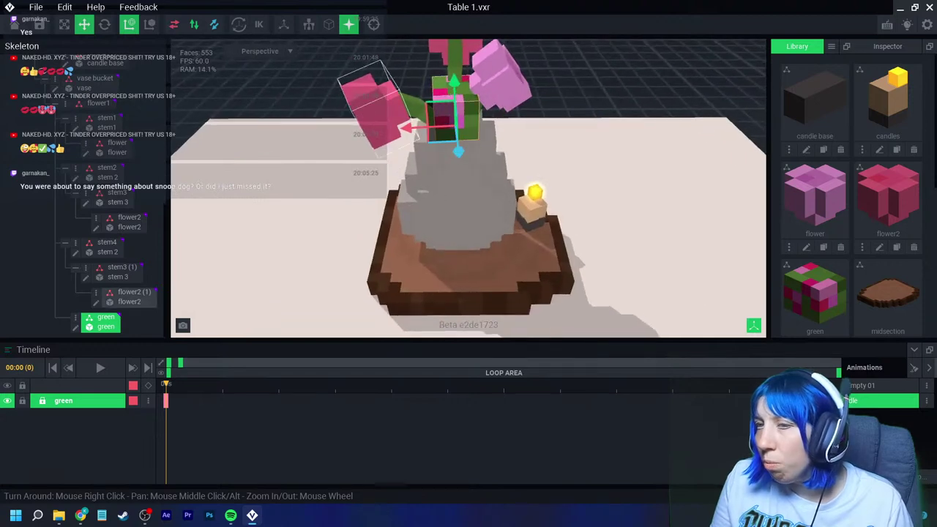
# Step: Turn the green block about 175° around its vertical axis with a slight tilt, and nudge it horizontally over the vase opening
pyautogui.press('e')
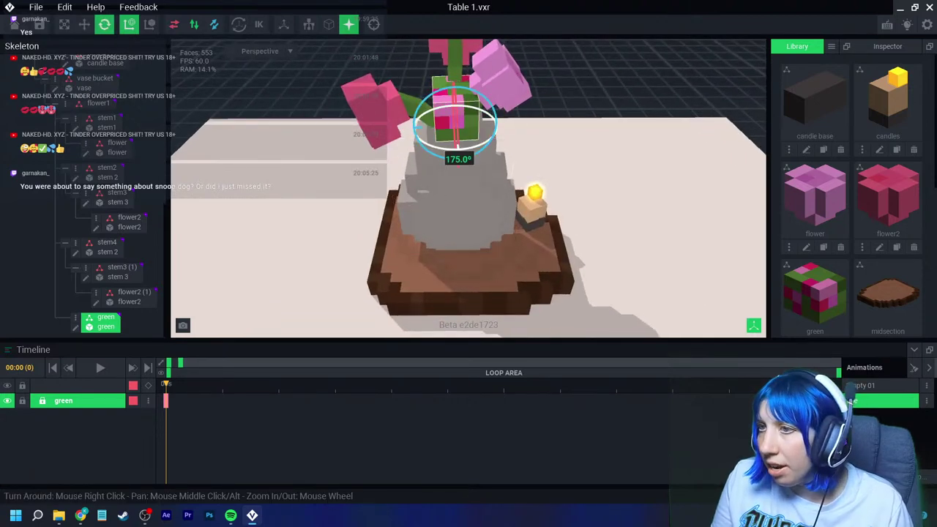
pyautogui.moveTo(459, 110); pyautogui.dragTo(484, 109, button='right')
pyautogui.scroll(3, 466, 109)
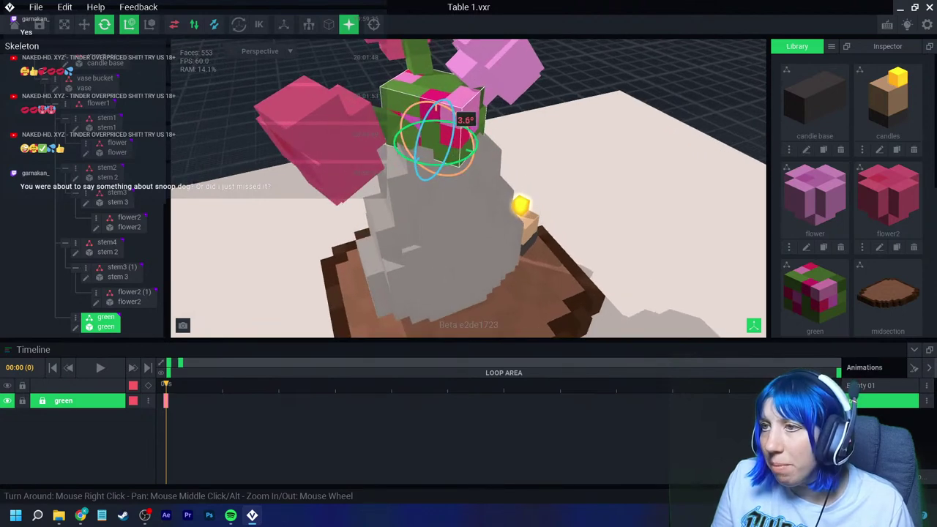
pyautogui.press('w')
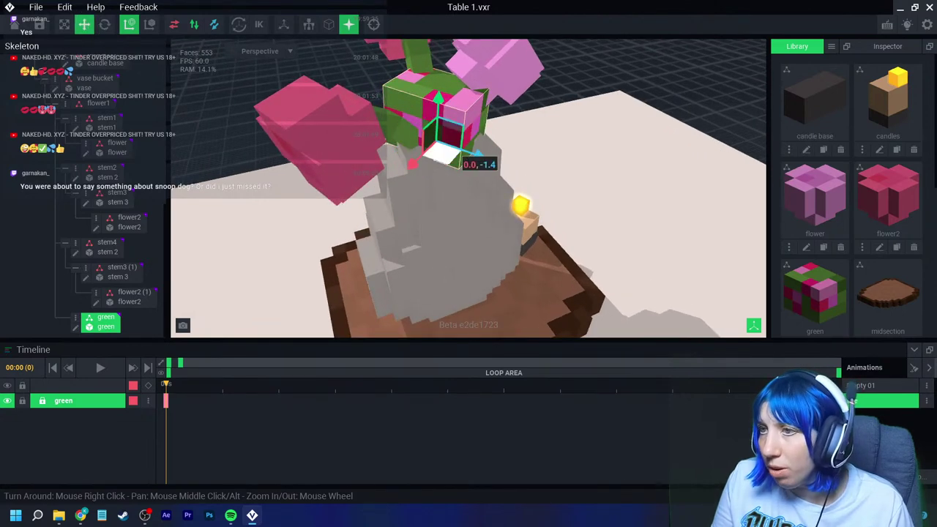
pyautogui.moveTo(405, 171); pyautogui.dragTo(406, 171)
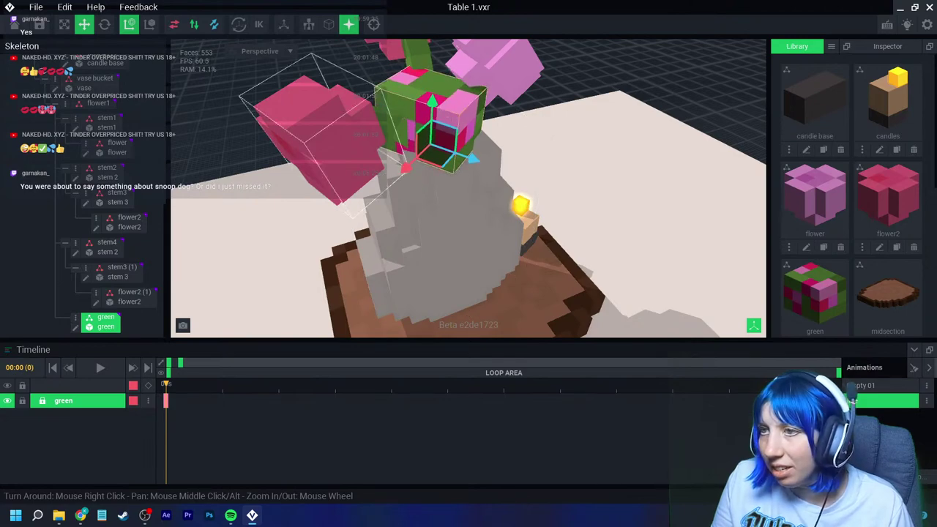
pyautogui.press('Escape')
pyautogui.scroll(-3, 469, 188)
pyautogui.moveTo(407, 217); pyautogui.dragTo(468, 190, button='right')
pyautogui.scroll(-3, 407, 218)
pyautogui.scroll(3, 468, 188)
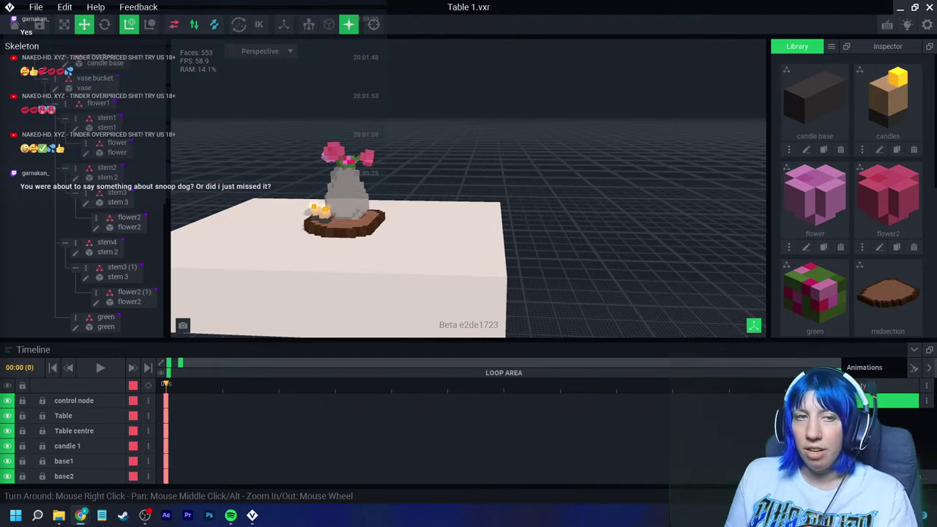
# Step: Switch to The Sandbox website in the browser and examine the Alpha Lobby details, the current contests and the Doggies event
pyautogui.moveTo(0, 129); pyautogui.dragTo(370, 1)
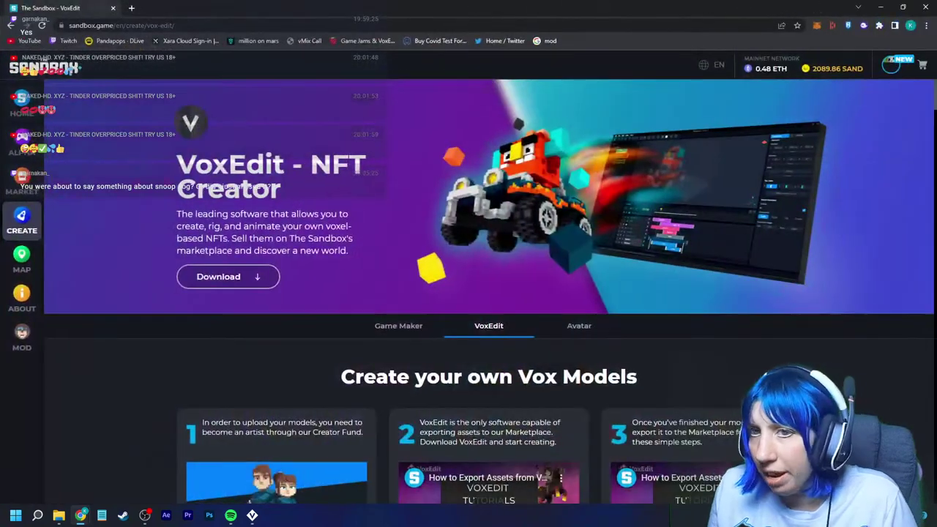
pyautogui.click(21, 142)
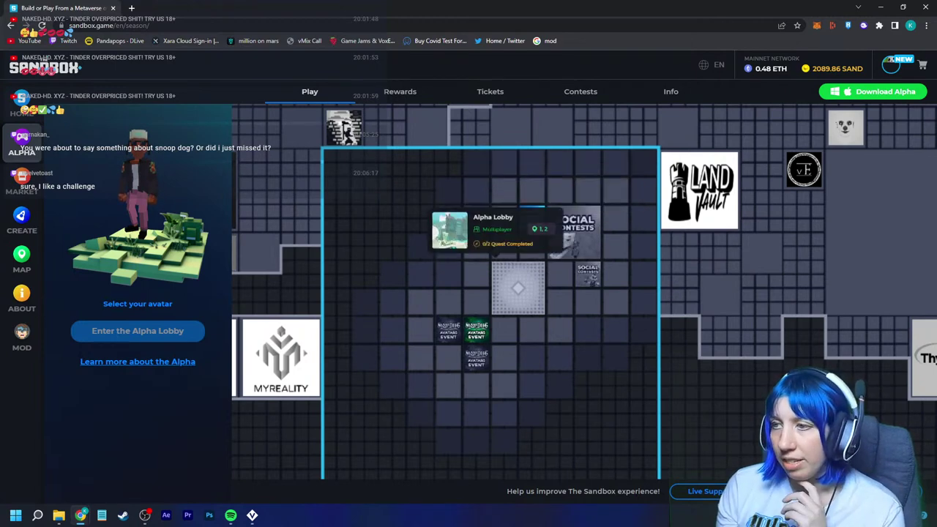
pyautogui.click(517, 289)
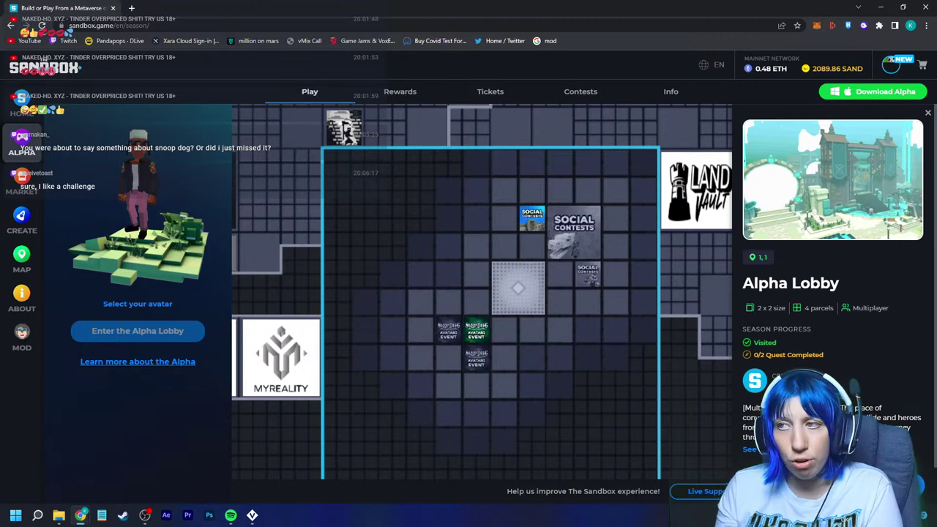
pyautogui.click(580, 91)
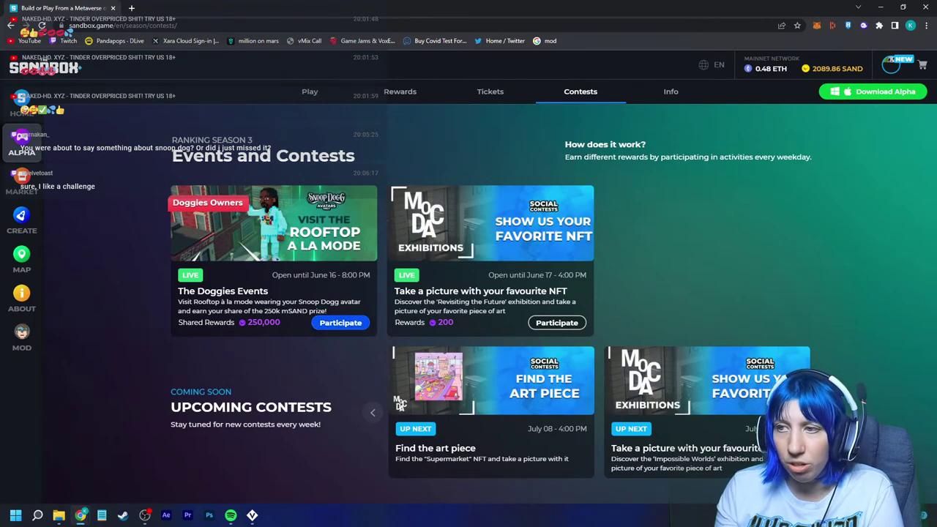
pyautogui.click(341, 322)
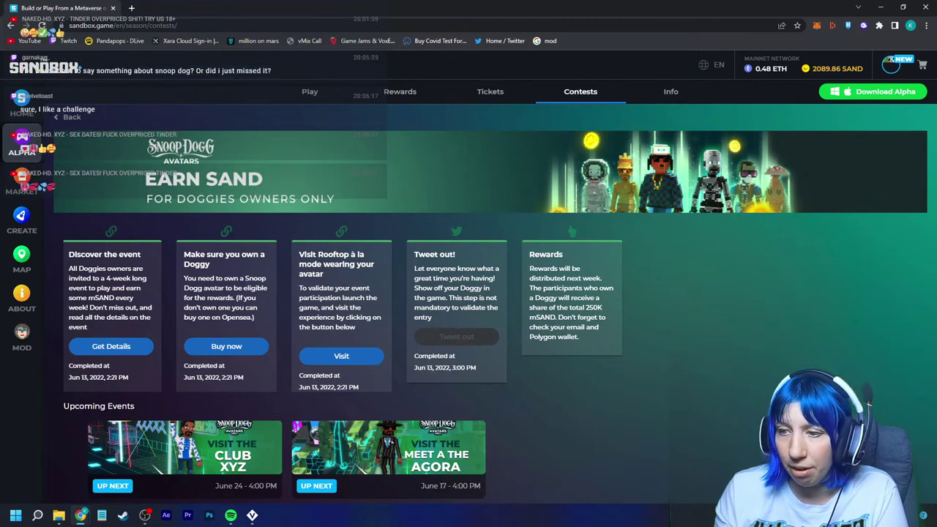
pyautogui.scroll(-1, 342, 302)
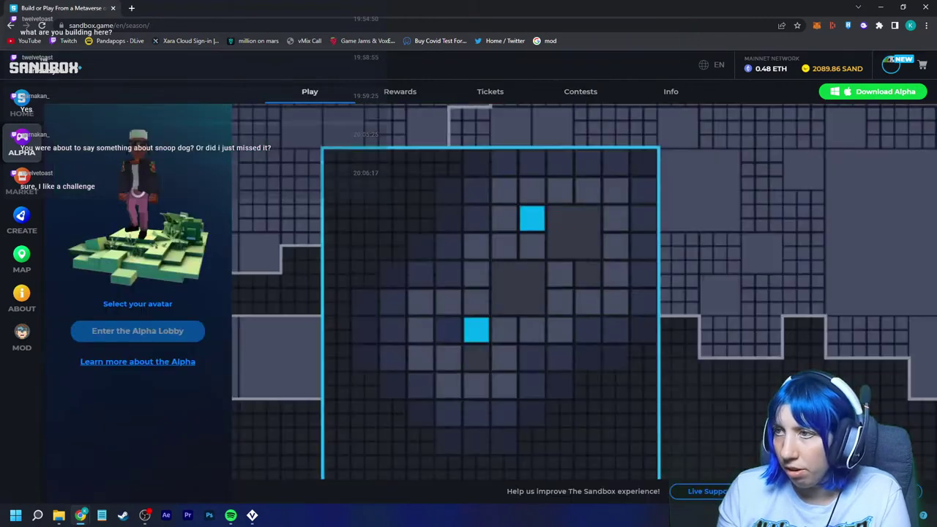
pyautogui.click(580, 91)
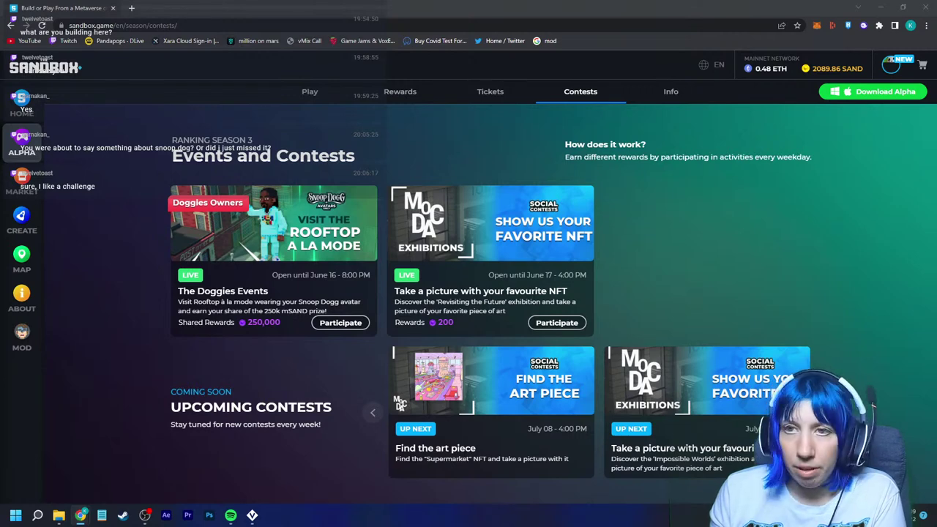
pyautogui.click(924, 7)
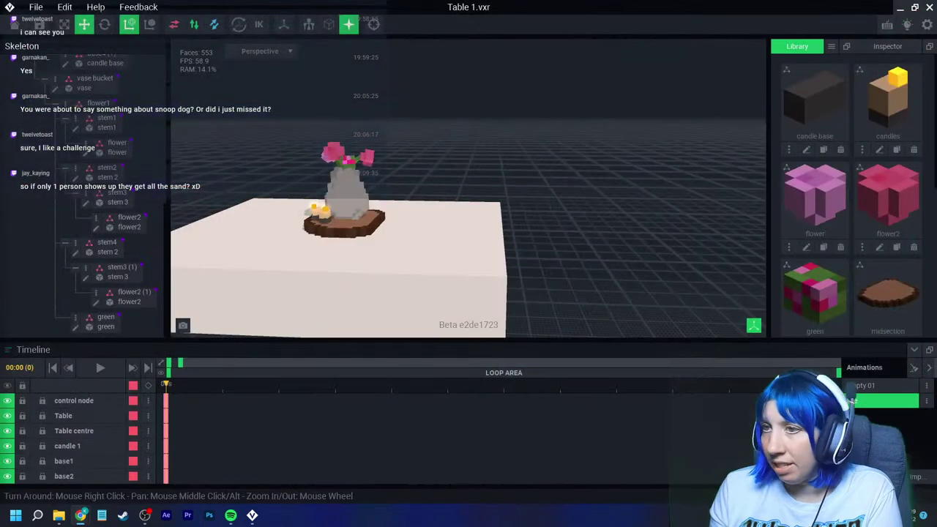
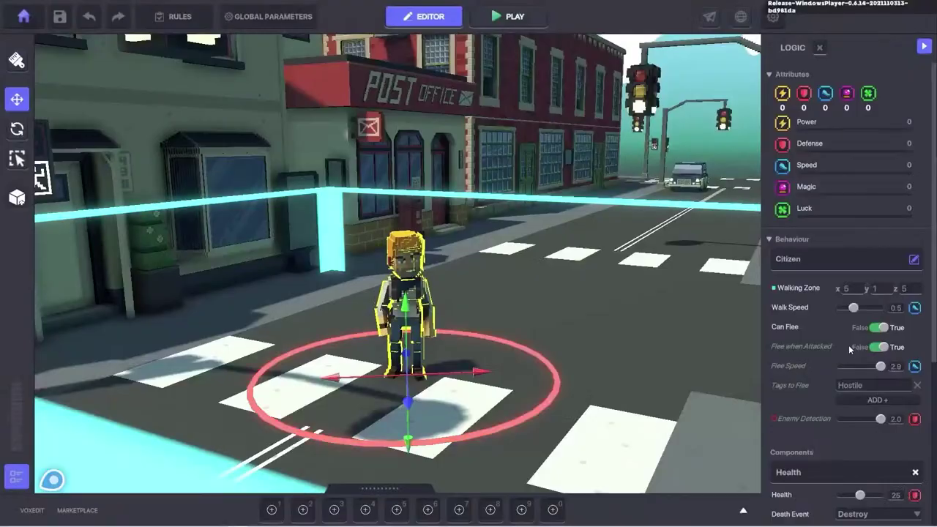
# Step: Open the Medium Human template to view its rig and return to the start page
pyautogui.scroll(-5, 848, 345)
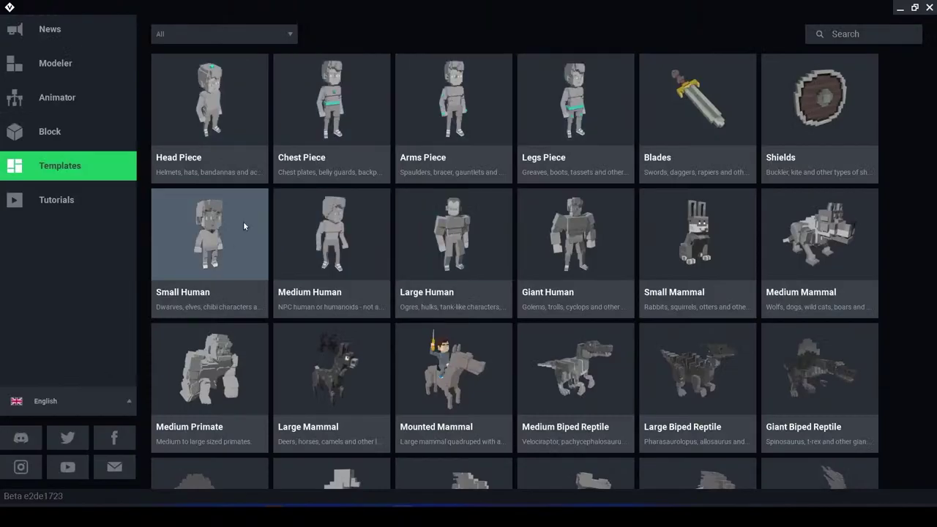
pyautogui.click(345, 309)
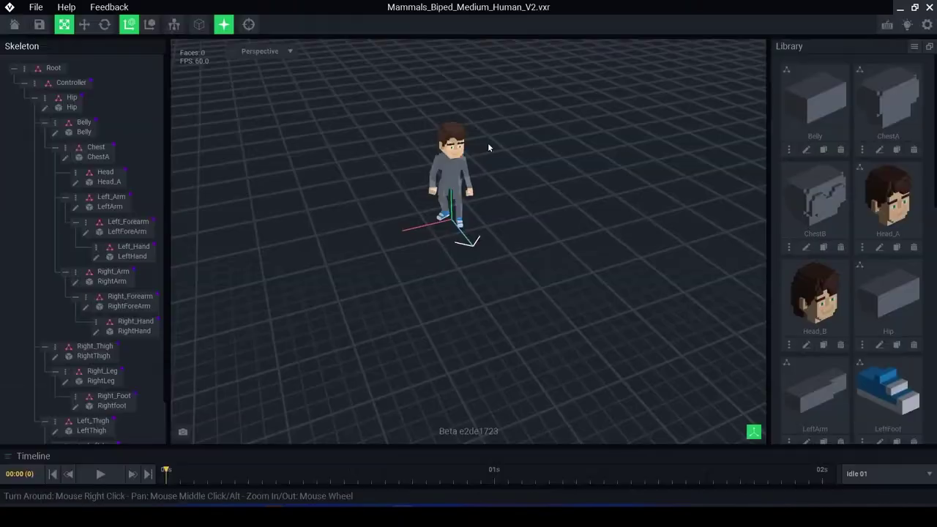
pyautogui.click(15, 24)
pyautogui.click(346, 185)
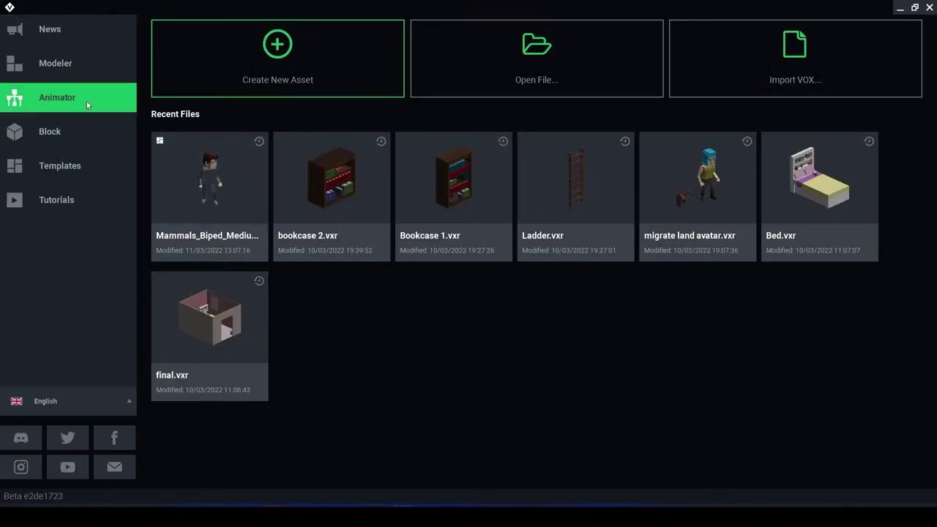
# Step: Create a new Animator asset named final in the quick tips folder
pyautogui.click(330, 63)
pyautogui.click(370, 394)
pyautogui.write('final')
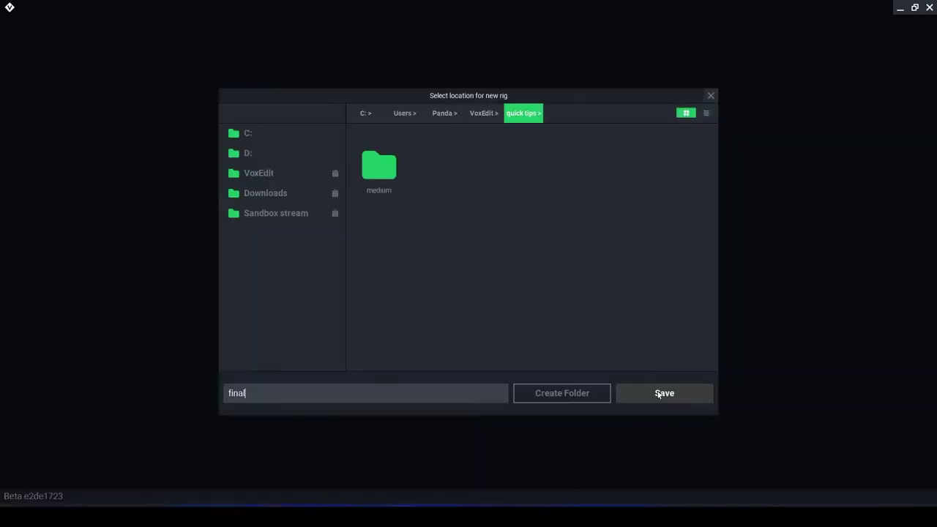
pyautogui.click(790, 487)
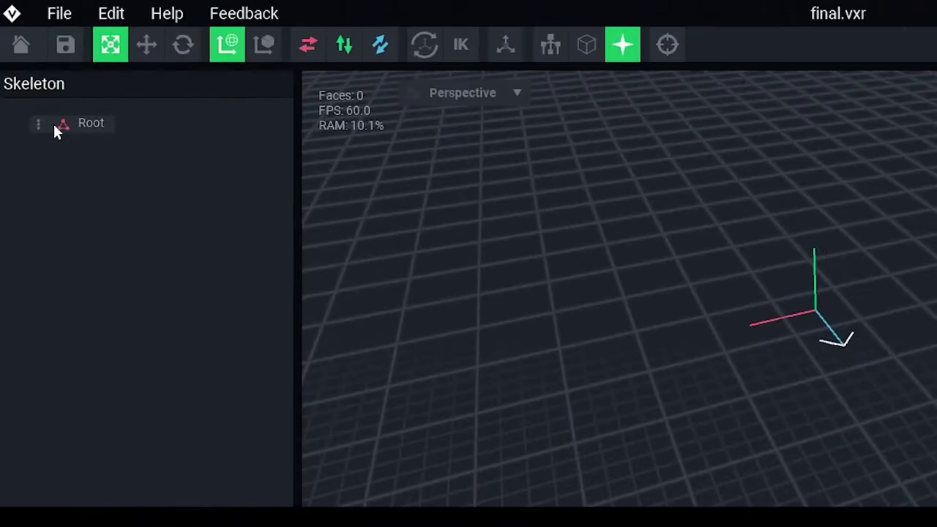
# Step: Import the Mammals VXR hierarchy from the medium folder of quick tips into the Root node
pyautogui.click(36, 125)
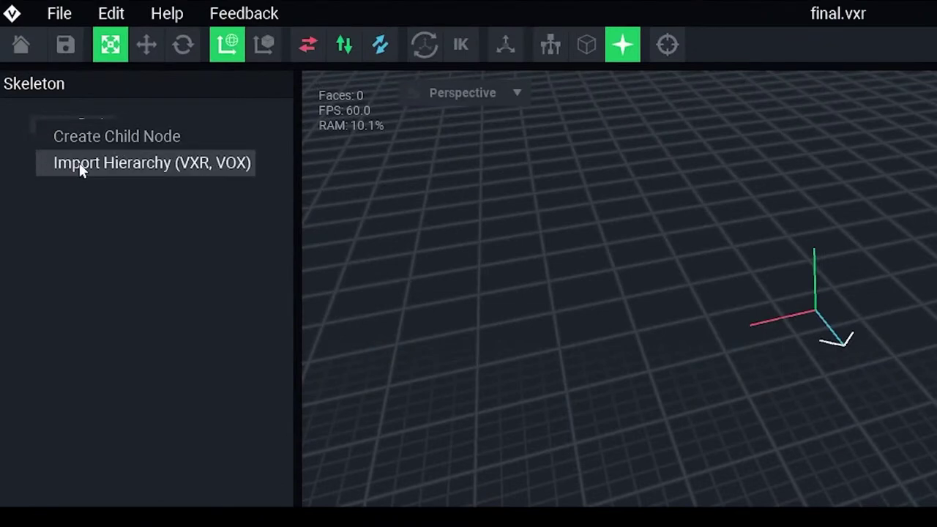
pyautogui.click(81, 162)
pyautogui.click(517, 113)
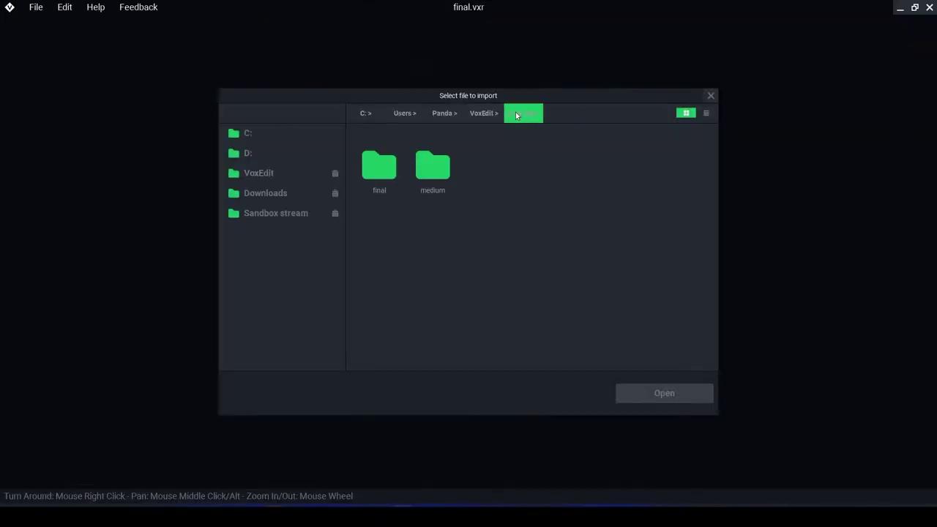
pyautogui.doubleClick(378, 170)
pyautogui.click(523, 114)
pyautogui.doubleClick(434, 169)
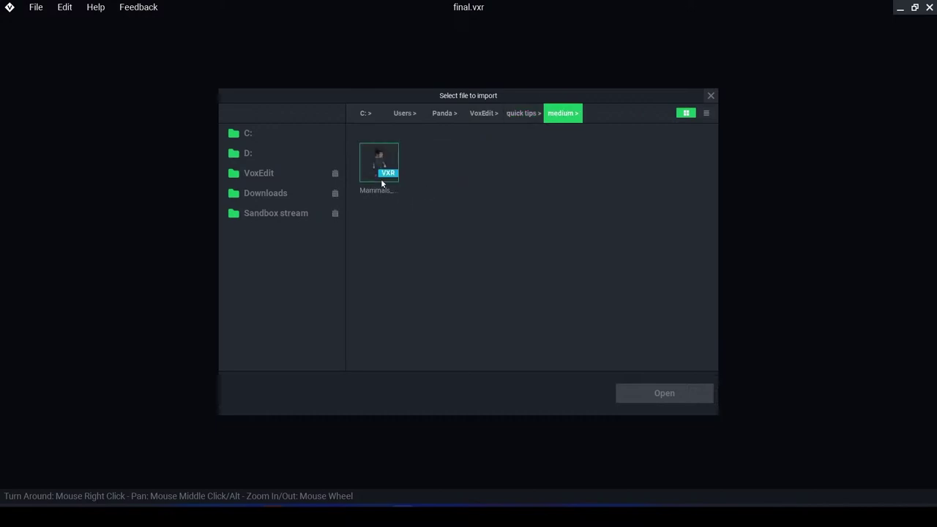
pyautogui.click(374, 166)
pyautogui.click(664, 393)
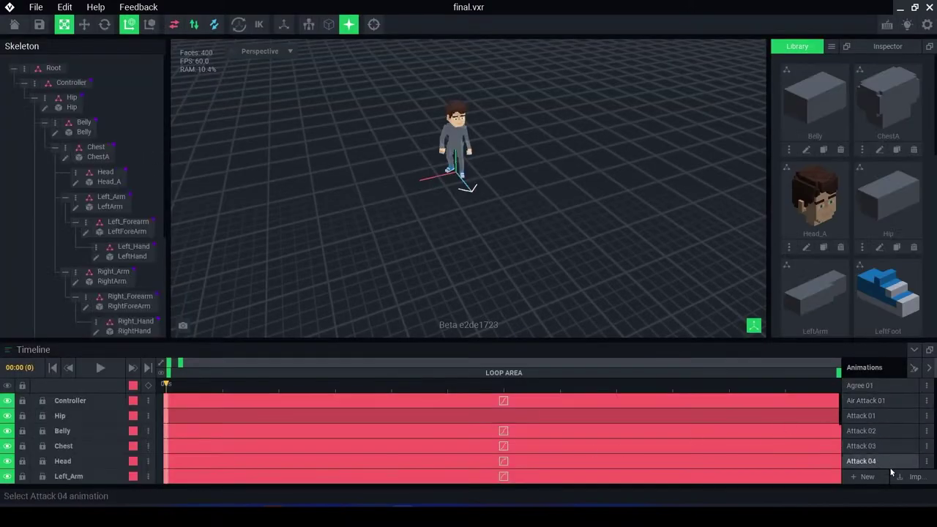
pyautogui.rightClick(54, 126)
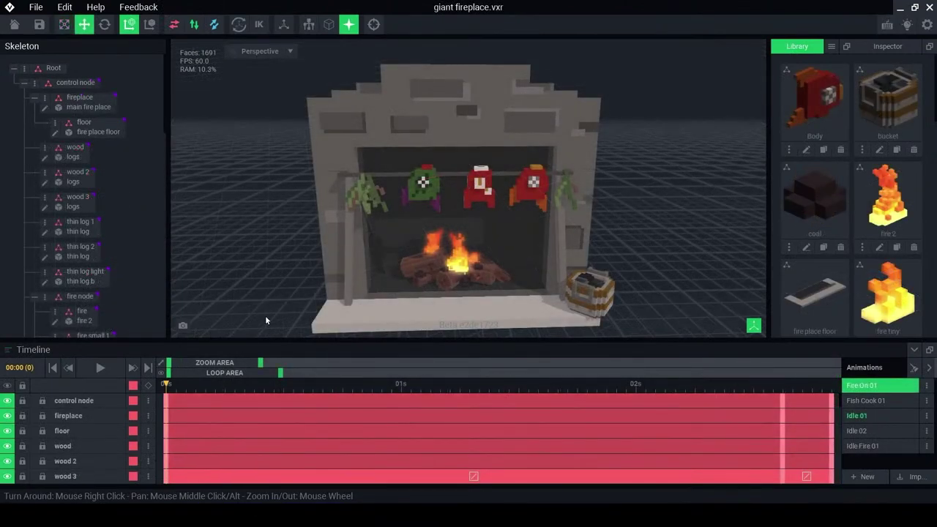
# Step: Advance the giant fireplace's Fire On 01 animation to frame 20 and select the smoke 3 node to inspect its keyframes
pyautogui.click(415, 291)
pyautogui.scroll(6, 424, 290)
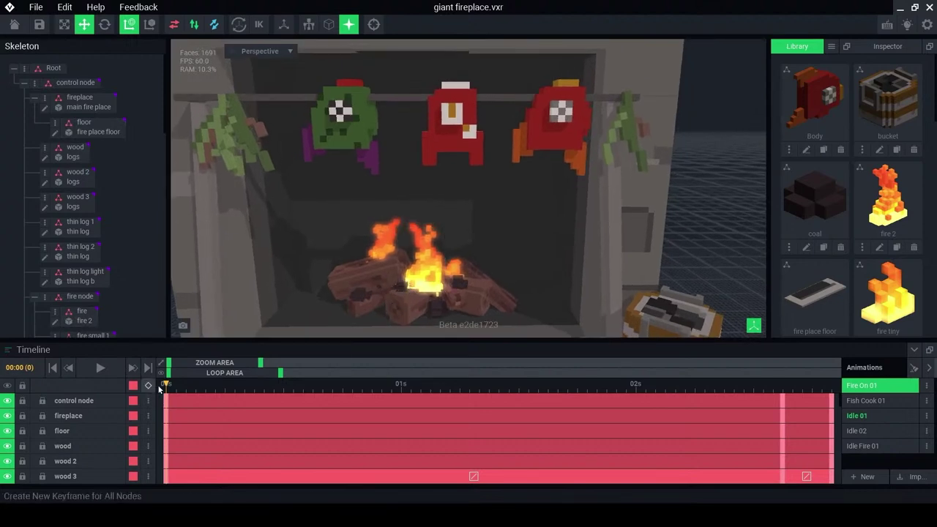
pyautogui.moveTo(260, 364); pyautogui.dragTo(273, 365)
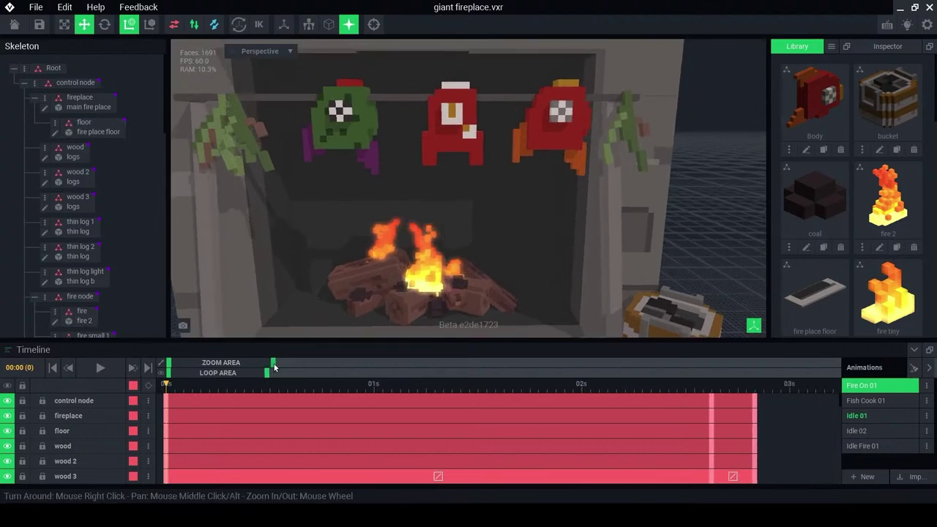
pyautogui.click(311, 385)
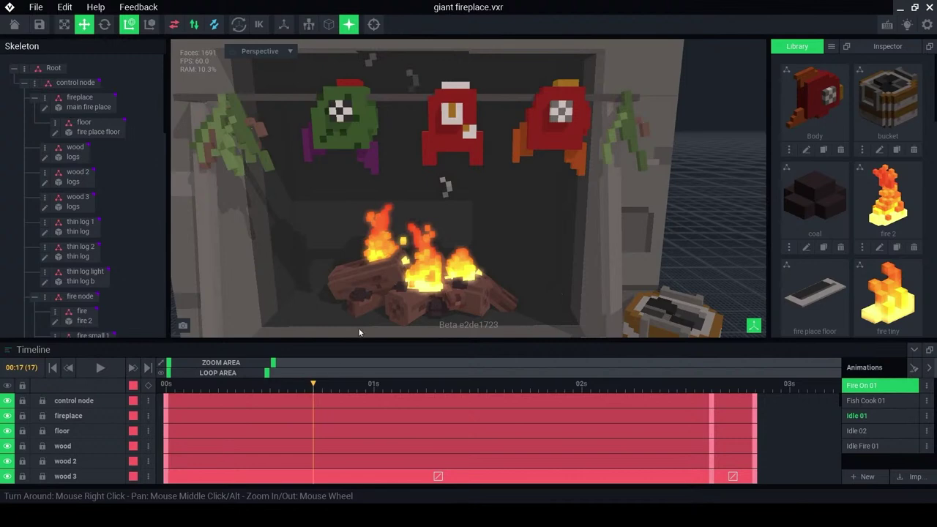
pyautogui.scroll(5, 446, 192)
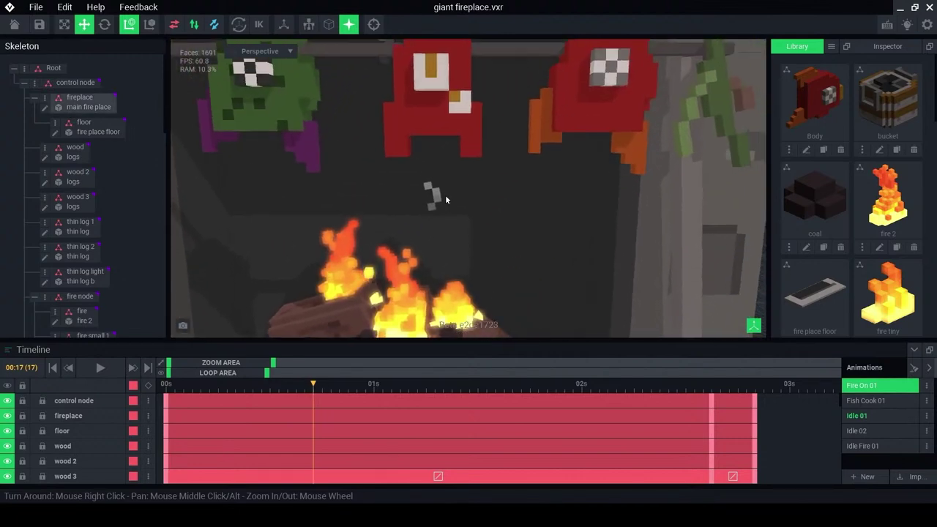
pyautogui.moveTo(322, 384)
pyautogui.mouseDown()
pyautogui.moveTo(376, 390)
pyautogui.moveTo(340, 385)
pyautogui.mouseUp()
pyautogui.click(434, 183)
pyautogui.click(435, 185)
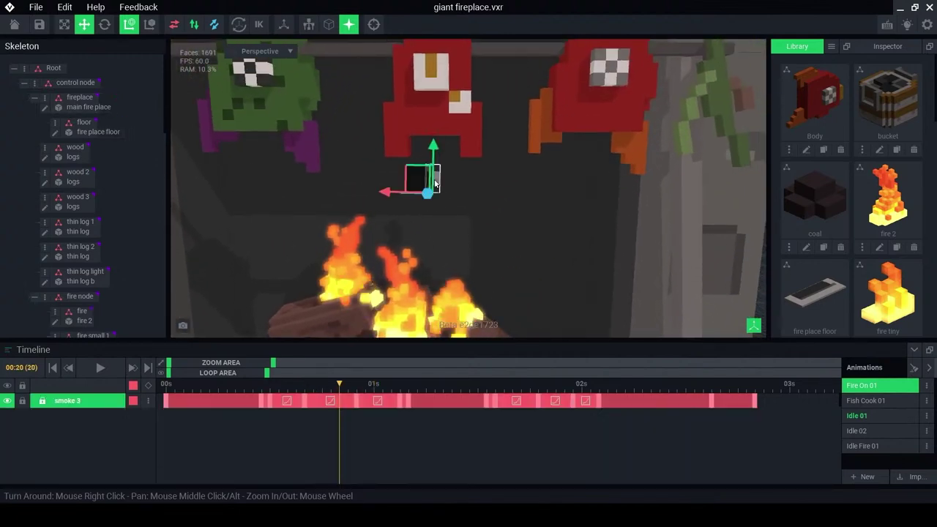
# Step: Examine how smoke 3 starts hidden beneath the logs at frame 0 and rises above the fire by frame 12
pyautogui.moveTo(341, 386); pyautogui.dragTo(159, 405)
pyautogui.moveTo(380, 322); pyautogui.dragTo(383, 272, button='middle')
pyautogui.moveTo(382, 272); pyautogui.dragTo(365, 300, button='right')
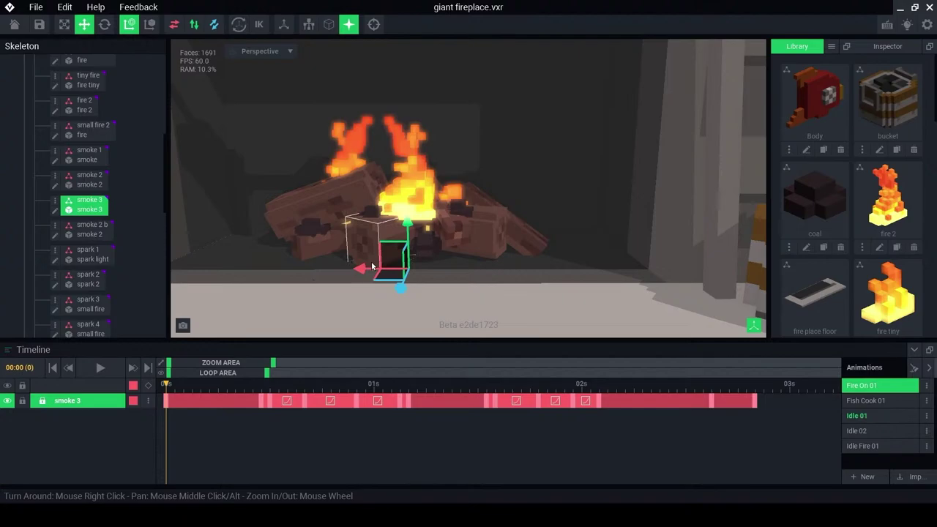
pyautogui.moveTo(407, 265)
pyautogui.mouseDown(button='right')
pyautogui.moveTo(410, 252)
pyautogui.moveTo(429, 278)
pyautogui.mouseUp(button='right')
pyautogui.moveTo(180, 386); pyautogui.dragTo(263, 394)
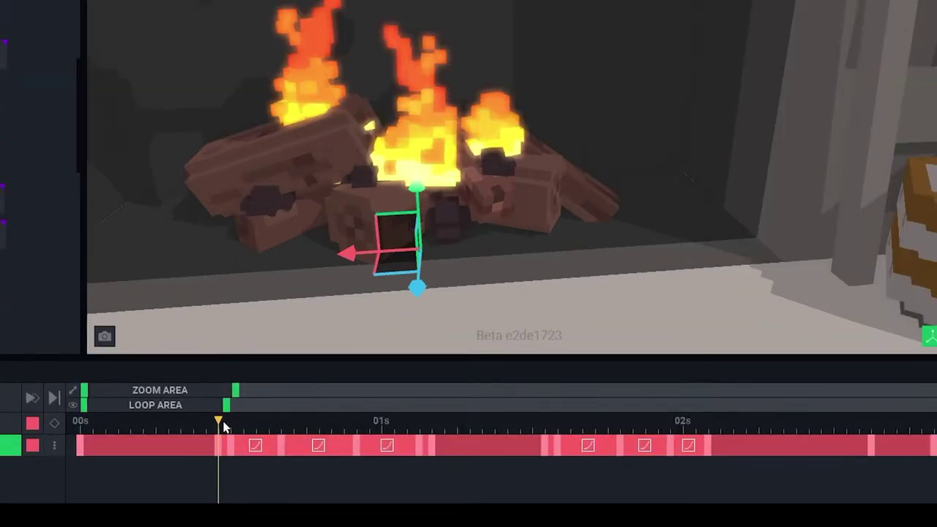
pyautogui.click(224, 424)
pyautogui.moveTo(235, 389); pyautogui.dragTo(193, 390)
pyautogui.moveTo(272, 426); pyautogui.dragTo(284, 429)
pyautogui.moveTo(466, 87); pyautogui.dragTo(437, 149, button='middle')
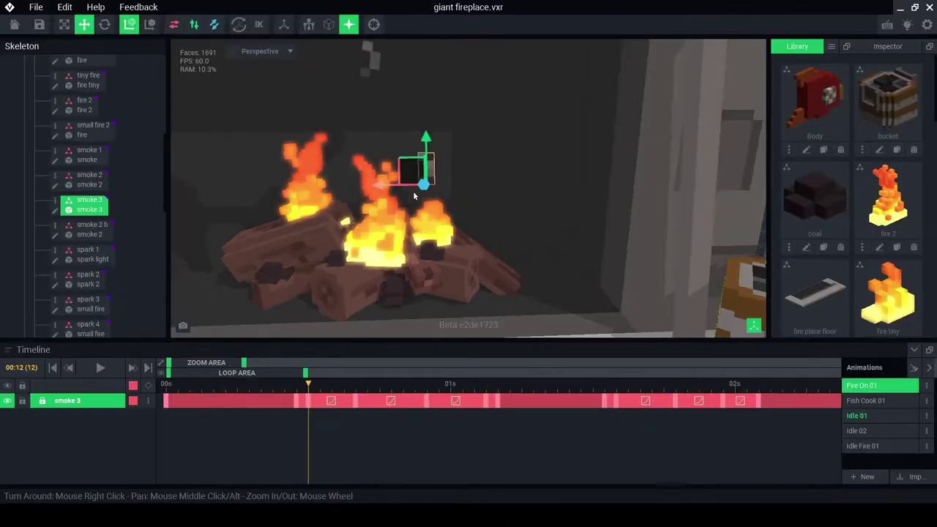
pyautogui.scroll(3, 412, 194)
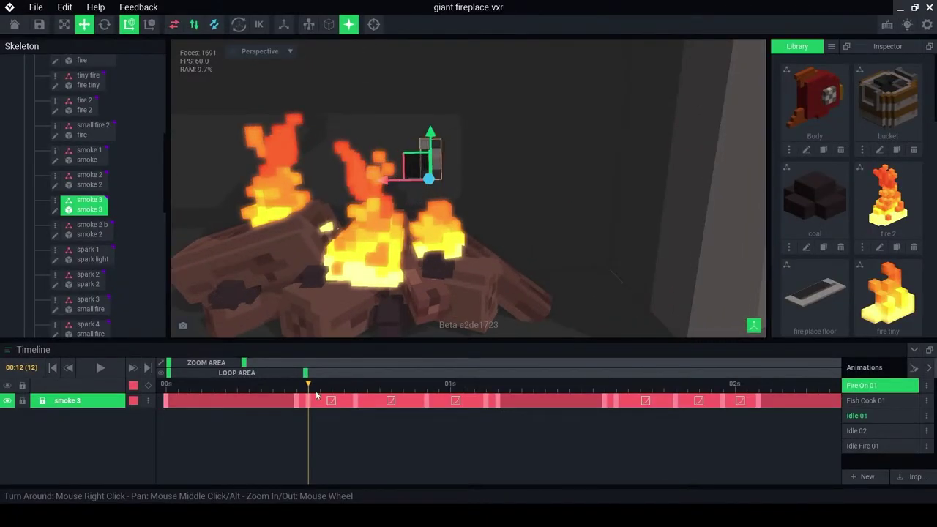
# Step: Follow smoke 3's rise up the fireplace from frame 12 to just past frame 27 in the Fire On 01 animation
pyautogui.moveTo(309, 381); pyautogui.dragTo(486, 384)
pyautogui.scroll(2, 443, 212)
pyautogui.scroll(-3, 437, 301)
pyautogui.scroll(2, 455, 290)
pyautogui.moveTo(447, 257); pyautogui.dragTo(453, 316, button='middle')
pyautogui.moveTo(379, 109); pyautogui.dragTo(377, 45, button='middle')
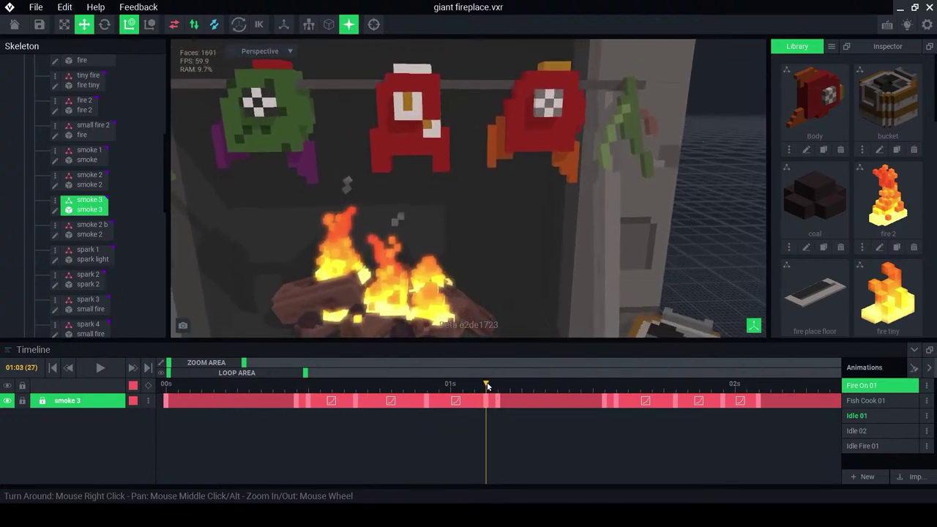
pyautogui.moveTo(486, 385); pyautogui.dragTo(497, 385)
pyautogui.scroll(4, 370, 271)
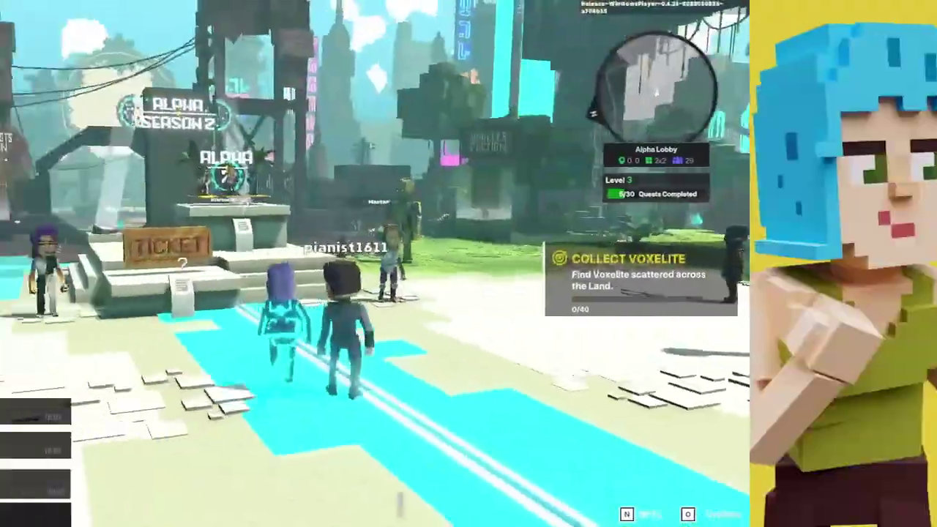
pyautogui.press('w')
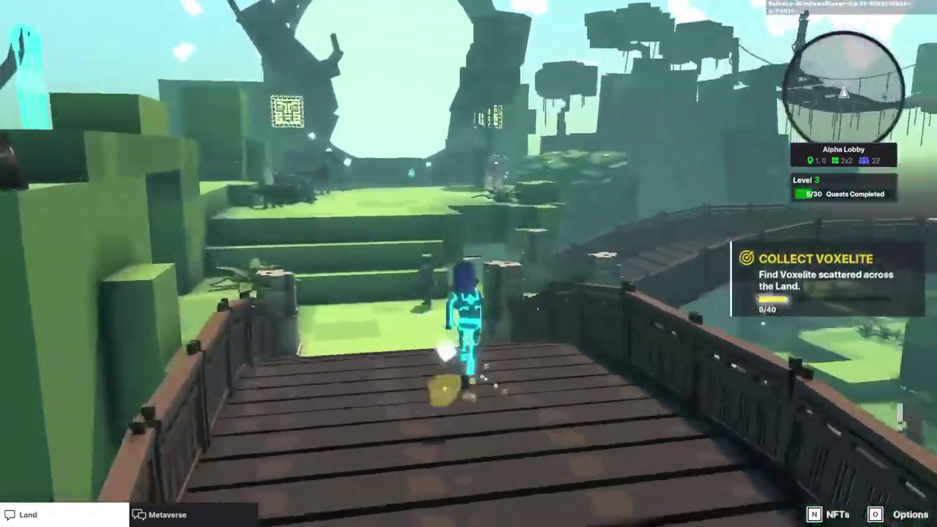
pyautogui.press('w')
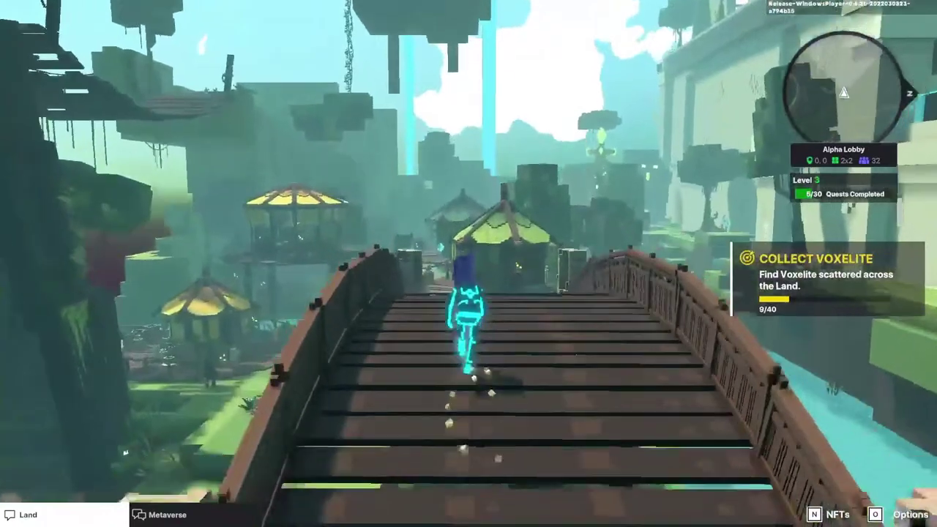
pyautogui.press('w')
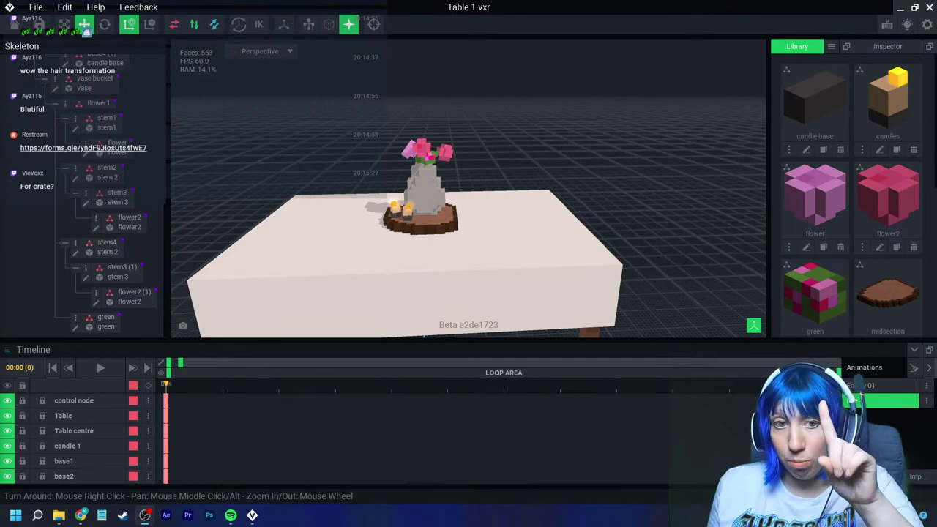
# Step: Duplicate the stem1 node with its attached flower in Table 1 and name the copy stem 6
pyautogui.moveTo(468, 183); pyautogui.dragTo(362, 220, button='right')
pyautogui.scroll(3, 377, 223)
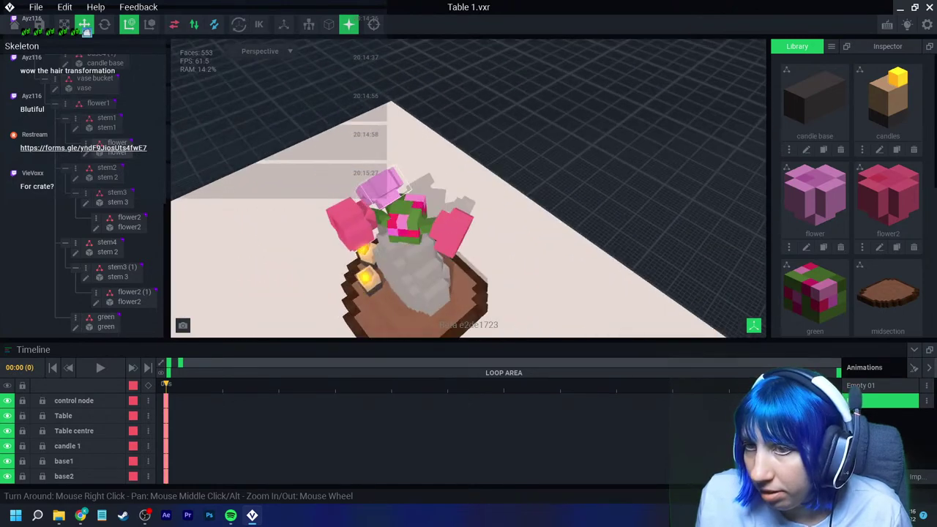
pyautogui.click(370, 197)
pyautogui.moveTo(373, 234); pyautogui.dragTo(358, 190, button='right')
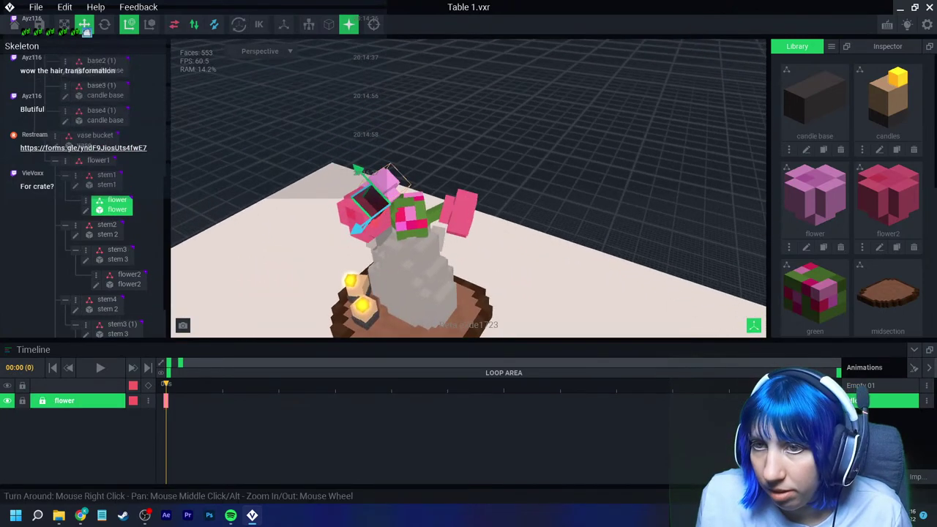
pyautogui.click(106, 179)
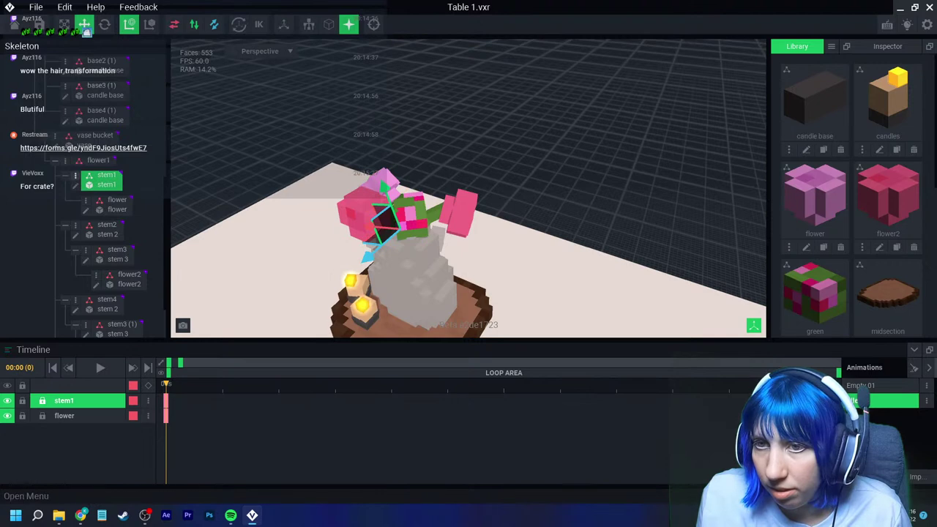
pyautogui.click(75, 176)
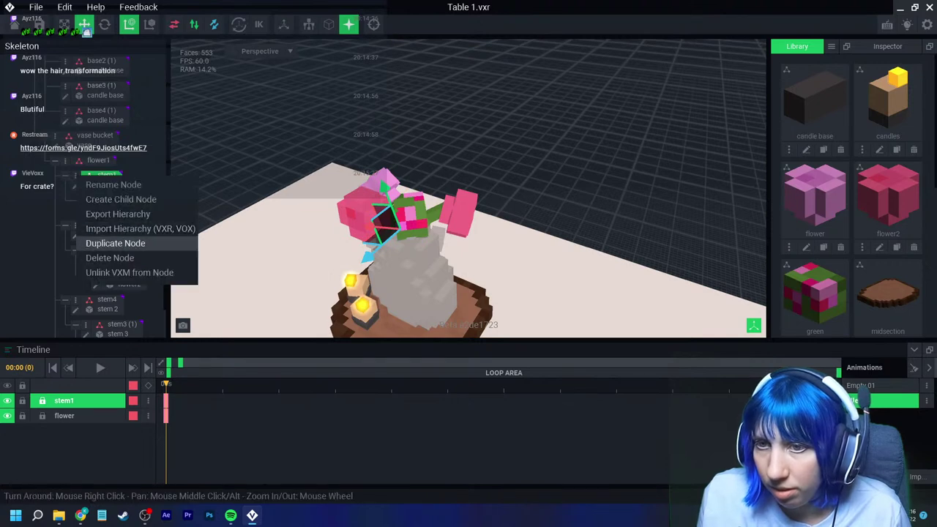
pyautogui.click(115, 243)
pyautogui.write('stem')
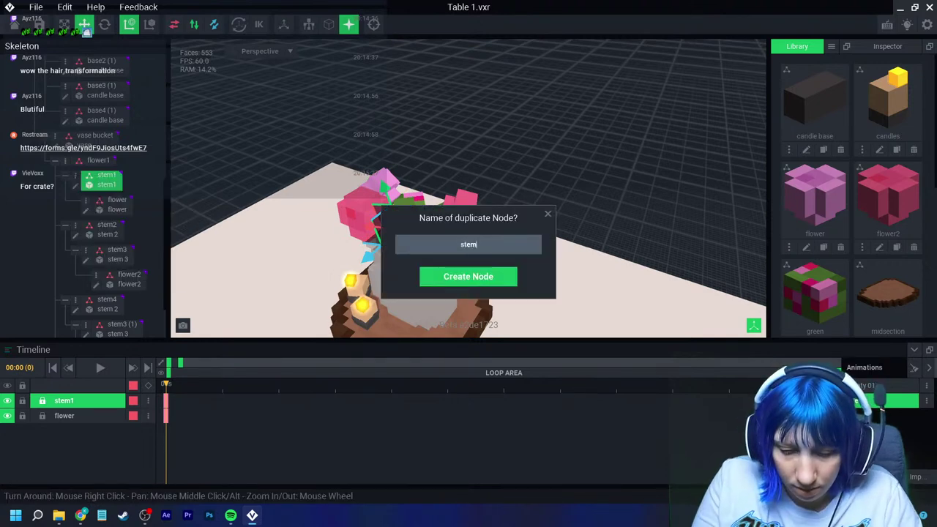
pyautogui.write(' 6')
pyautogui.press('Return')
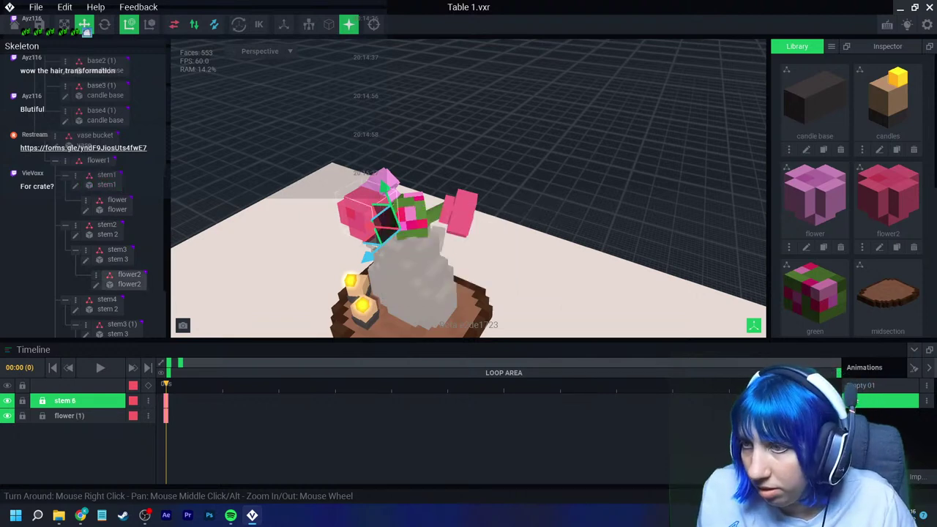
# Step: Move stem 6 across the vase opening beside the green block and rotate it to about 342.6° on the blue axis
pyautogui.moveTo(369, 226); pyautogui.dragTo(411, 233)
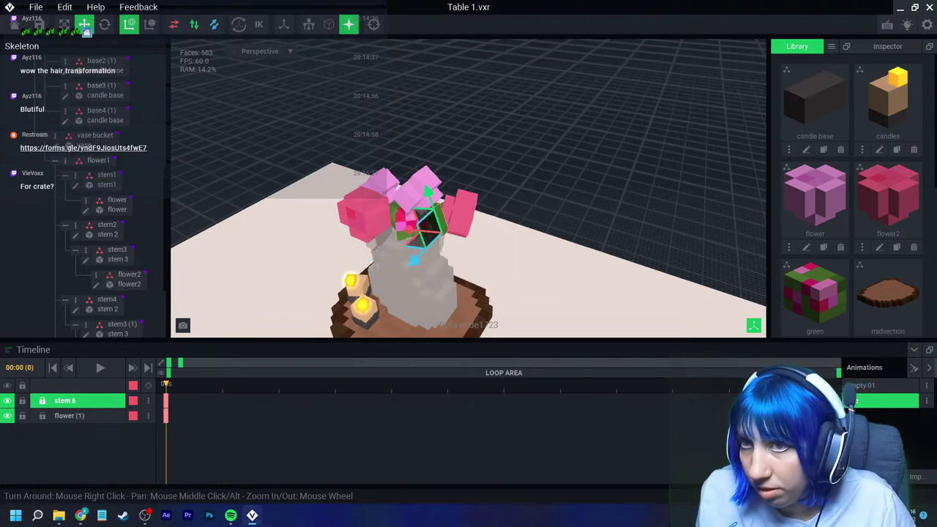
pyautogui.click(105, 24)
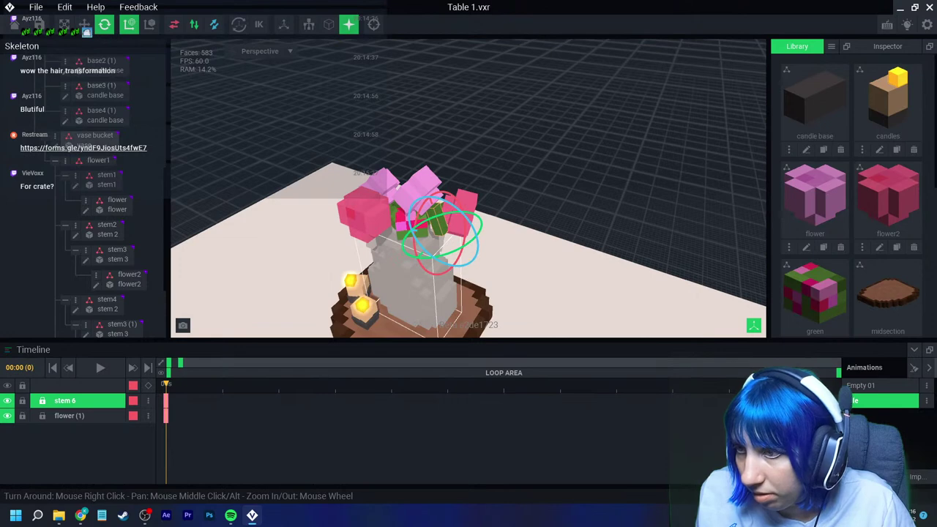
pyautogui.click(414, 286)
pyautogui.click(438, 220)
pyautogui.moveTo(444, 255); pyautogui.dragTo(402, 258)
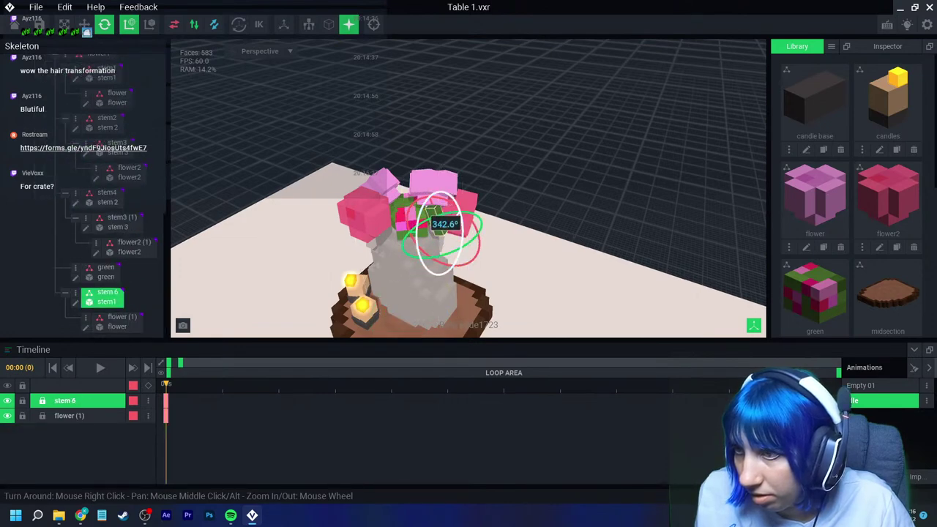
# Step: Tilt the flower on stem 6 by about 10.7° on the red axis and fine-tune its angle on the blue axis
pyautogui.click(472, 194)
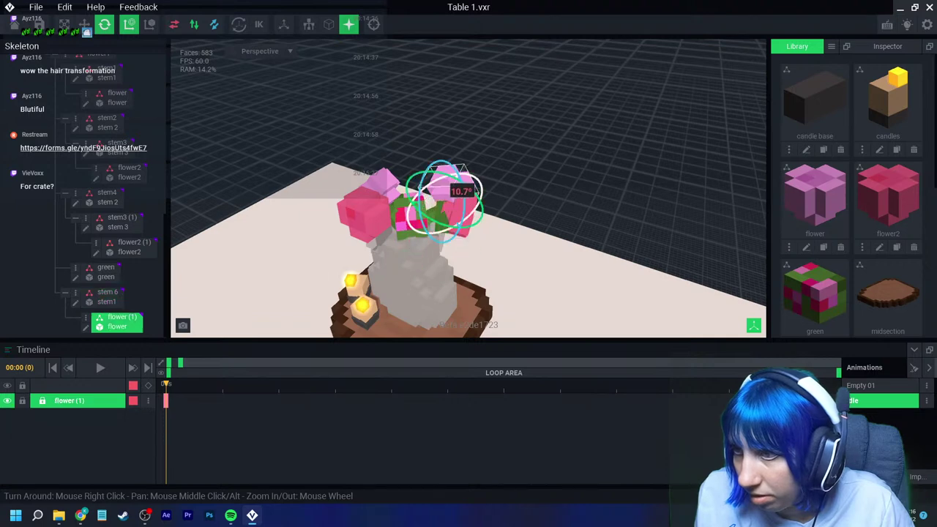
pyautogui.scroll(3, 459, 225)
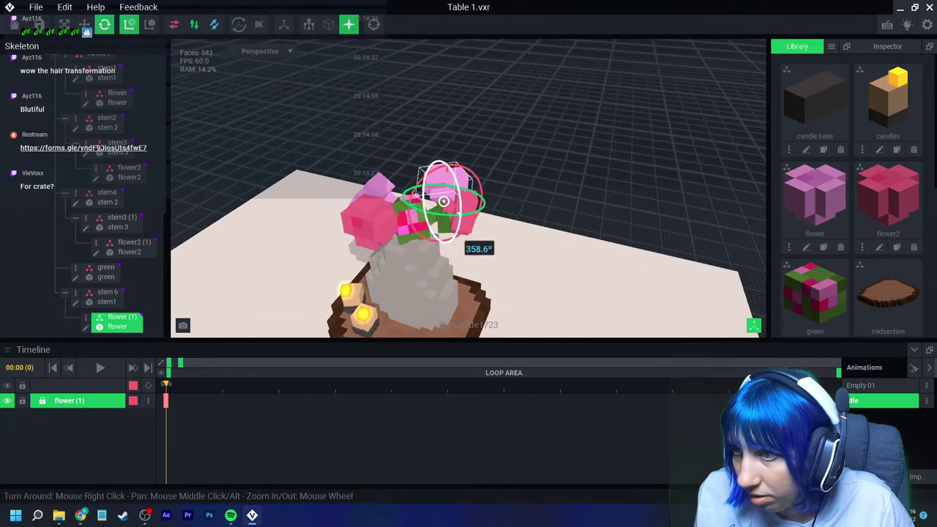
pyautogui.moveTo(459, 226); pyautogui.dragTo(412, 205, button='right')
# Step: Reposition stem 6 with its flower so that the stem comes out of the vase opening
pyautogui.click(107, 292)
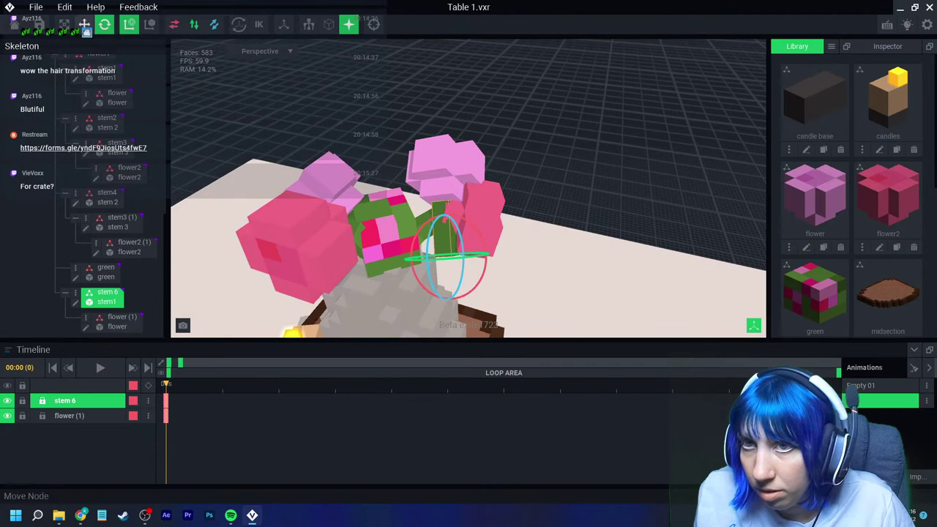
pyautogui.click(85, 24)
pyautogui.moveTo(461, 253); pyautogui.dragTo(407, 198)
pyautogui.moveTo(407, 199); pyautogui.dragTo(298, 257, button='right')
pyautogui.scroll(3, 315, 208)
pyautogui.moveTo(299, 258); pyautogui.dragTo(291, 256)
# Step: Rotate stem 6 so that its pink flower stands upright above the vase, clear of the other pink flower
pyautogui.click(103, 25)
pyautogui.moveTo(268, 218)
pyautogui.mouseDown()
pyautogui.moveTo(262, 223)
pyautogui.moveTo(272, 220)
pyautogui.mouseUp()
pyautogui.moveTo(211, 265); pyautogui.dragTo(211, 266, button='right')
pyautogui.moveTo(322, 249); pyautogui.dragTo(340, 252)
pyautogui.moveTo(340, 251); pyautogui.dragTo(340, 252, button='right')
pyautogui.click(371, 212)
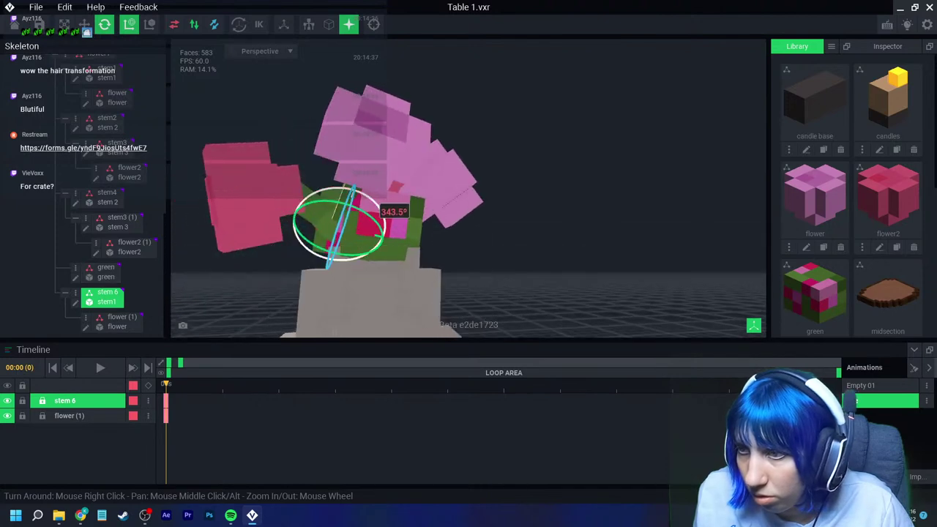
pyautogui.moveTo(374, 215); pyautogui.dragTo(354, 205)
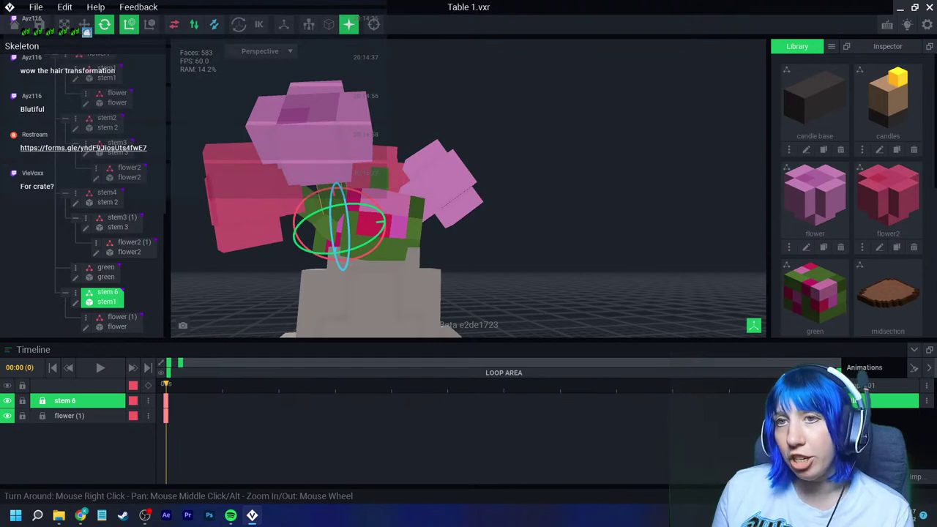
# Step: Reset the camera, deselect stem 6 and view the whole decorated table
pyautogui.moveTo(450, 237); pyautogui.dragTo(450, 238, button='right')
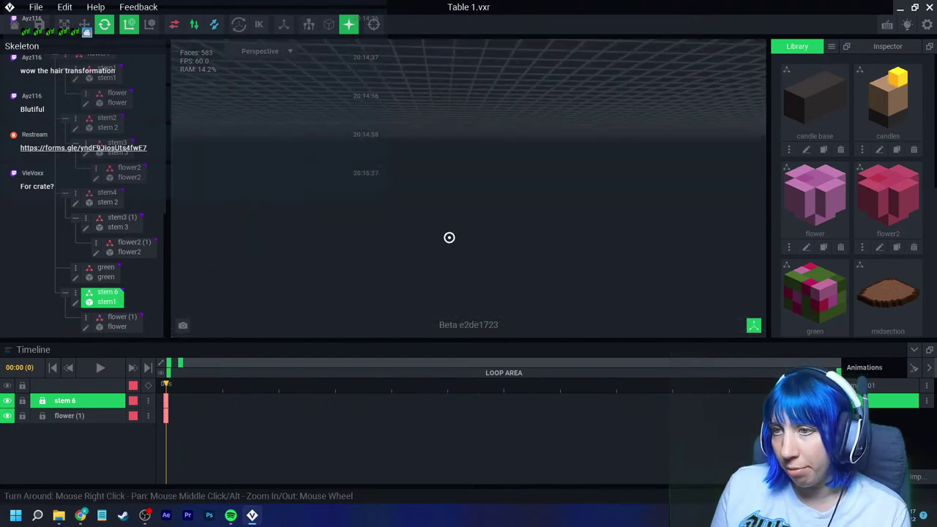
pyautogui.click(374, 24)
pyautogui.scroll(3, 528, 213)
pyautogui.click(527, 213)
pyautogui.moveTo(528, 213); pyautogui.dragTo(527, 212, button='right')
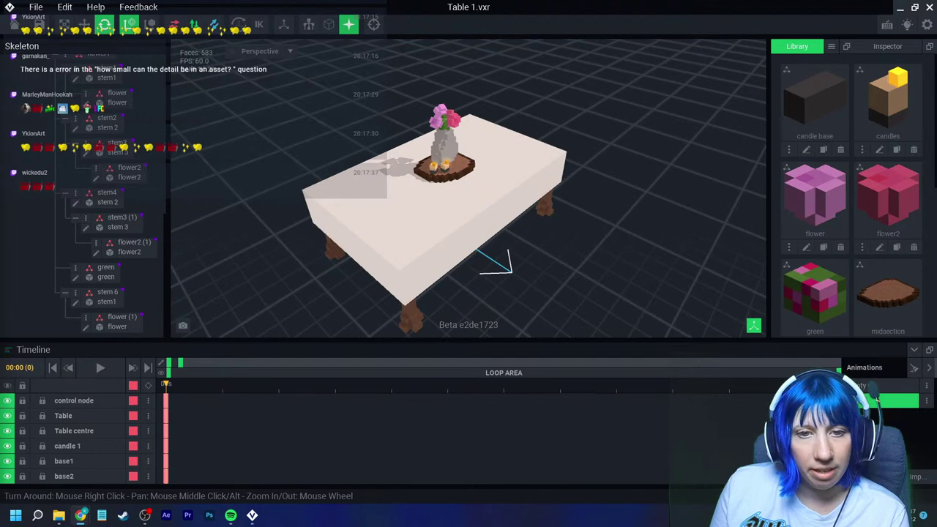
# Step: Open the pink flower model for a look and return to the Table 1 project
pyautogui.click(443, 145)
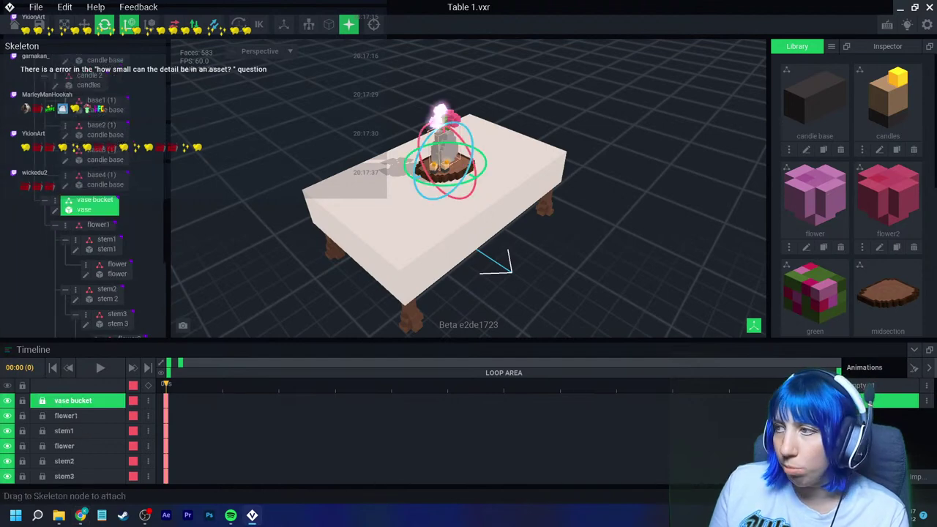
pyautogui.click(806, 247)
pyautogui.moveTo(380, 210); pyautogui.dragTo(446, 271, button='right')
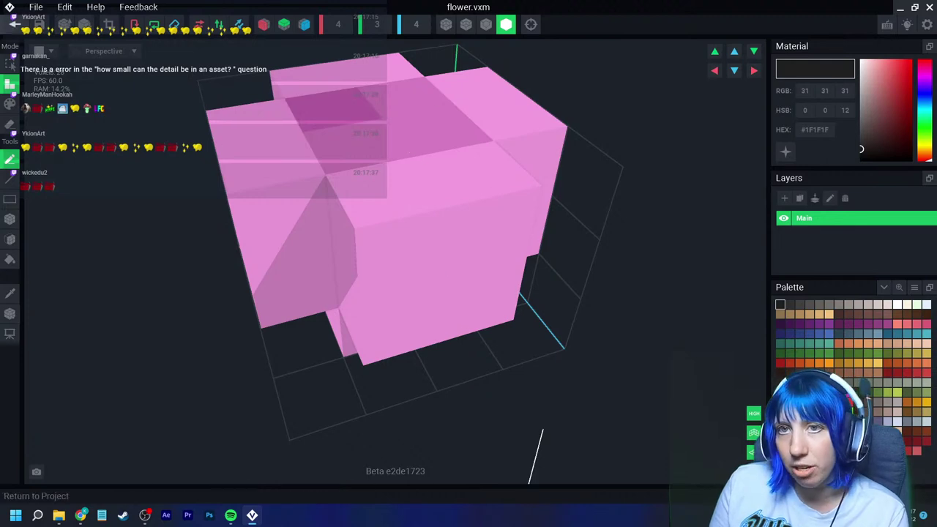
pyautogui.click(14, 24)
pyautogui.click(365, 188)
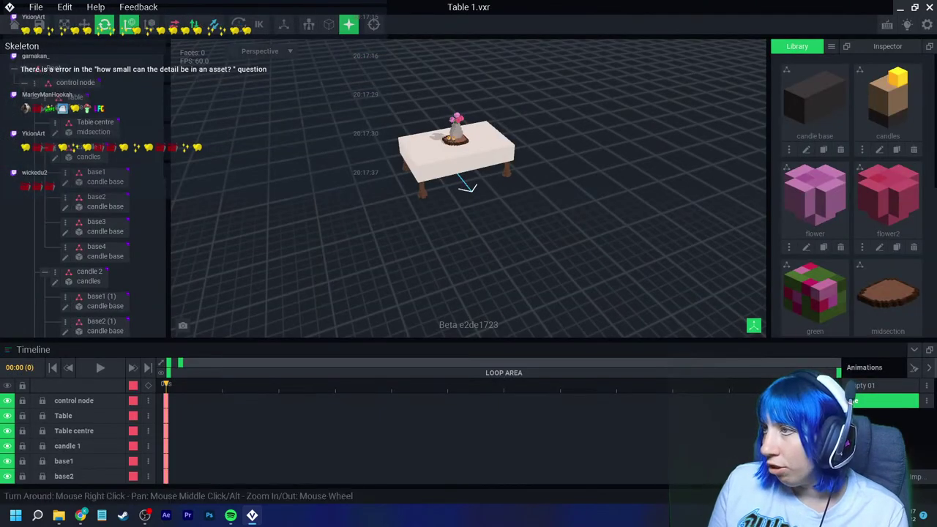
pyautogui.click(831, 46)
pyautogui.press('Escape')
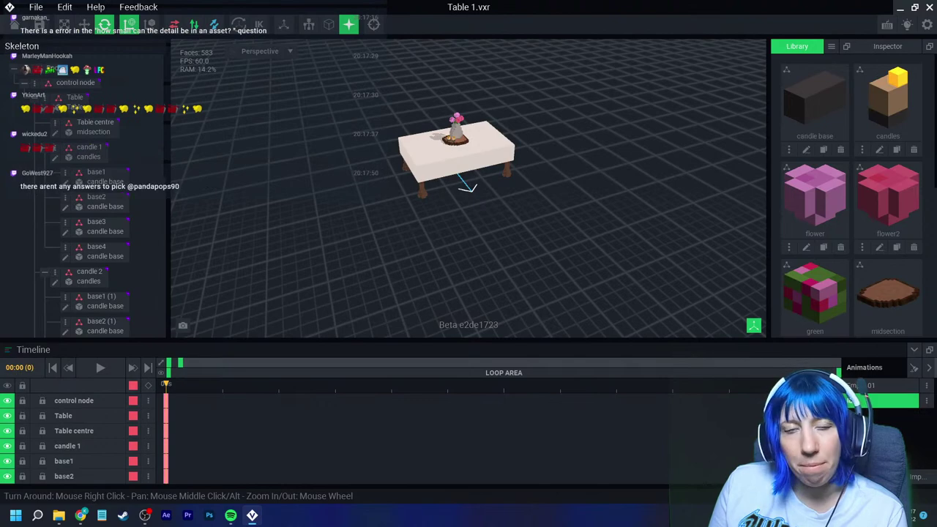
# Step: Close Table 1.vxr with its changes saved and reopen it from the recent Animator files
pyautogui.scroll(3, 450, 150)
pyautogui.moveTo(446, 124); pyautogui.dragTo(447, 194, button='middle')
pyautogui.scroll(3, 432, 190)
pyautogui.moveTo(469, 219); pyautogui.dragTo(428, 183, button='right')
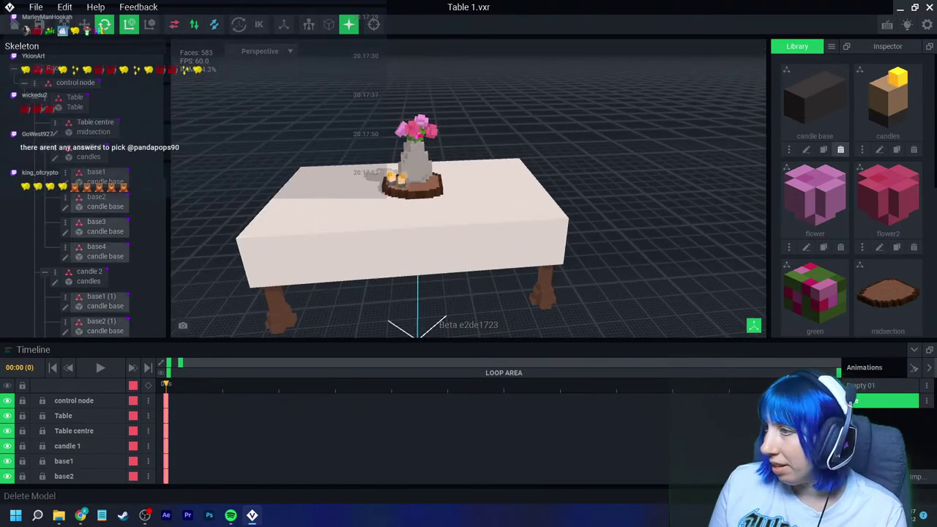
pyautogui.click(15, 24)
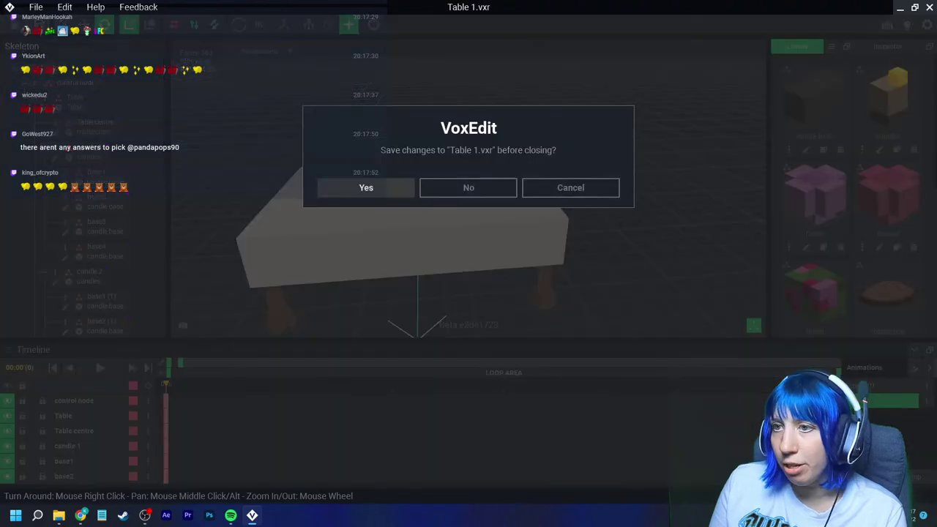
pyautogui.click(365, 187)
pyautogui.click(67, 63)
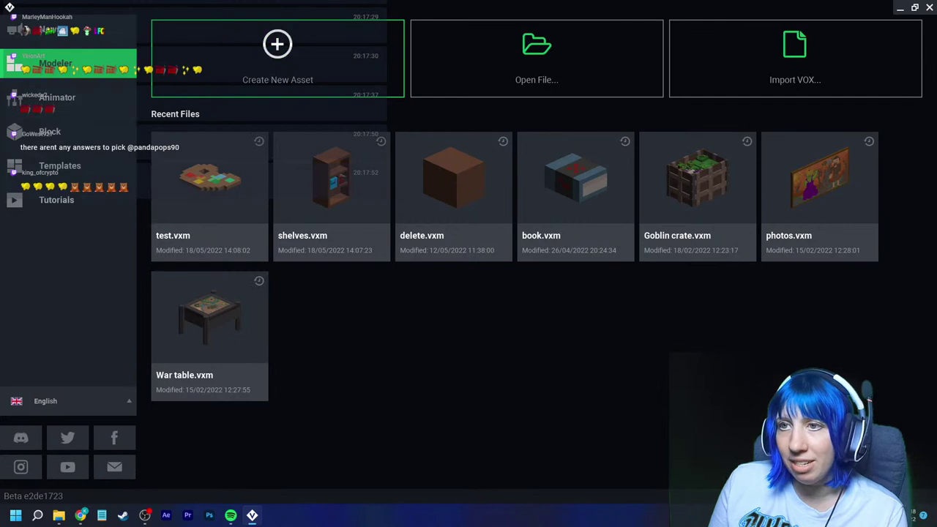
pyautogui.click(57, 97)
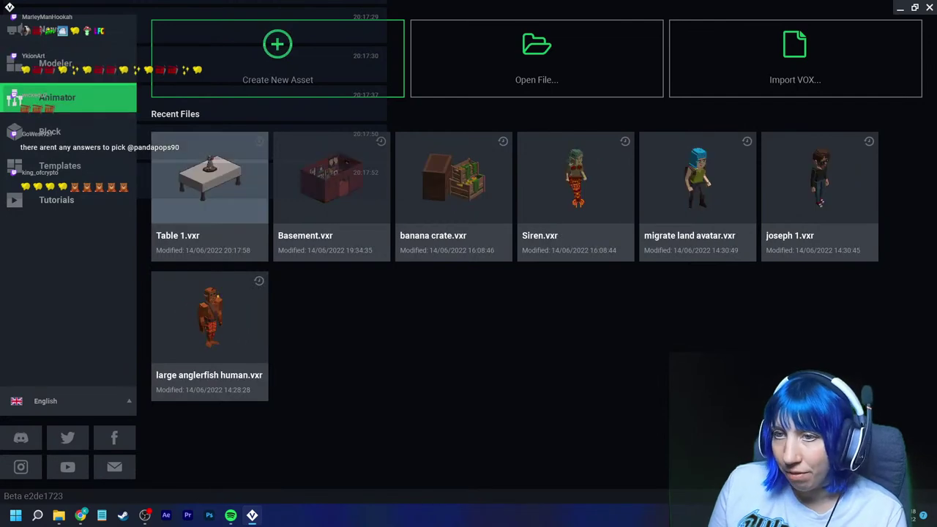
pyautogui.click(209, 180)
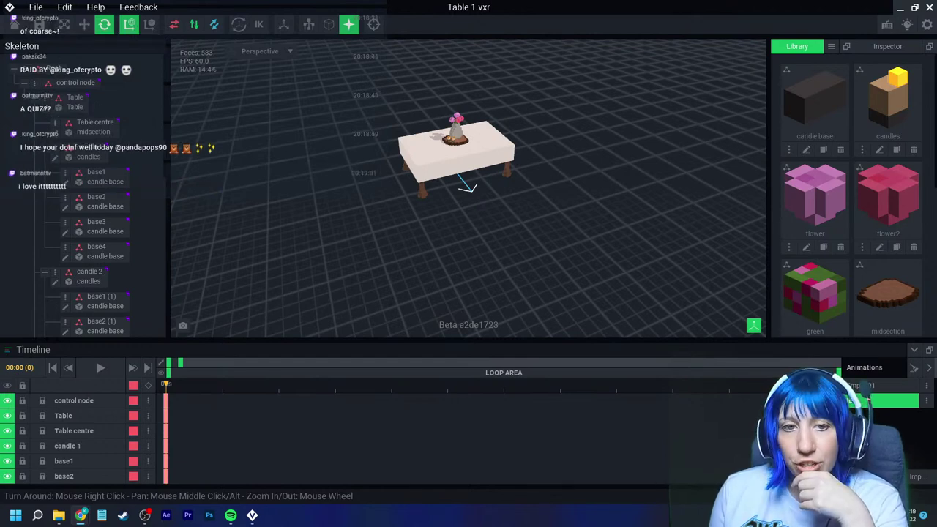
# Step: Examine the table with its vase, flowers and candles from several angles and distances
pyautogui.moveTo(469, 188); pyautogui.dragTo(458, 186, button='right')
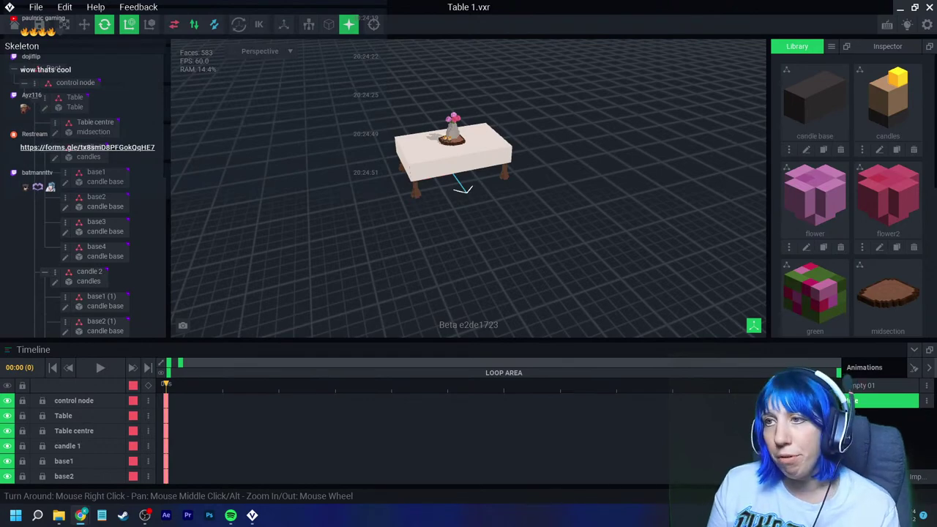
pyautogui.scroll(8, 425, 201)
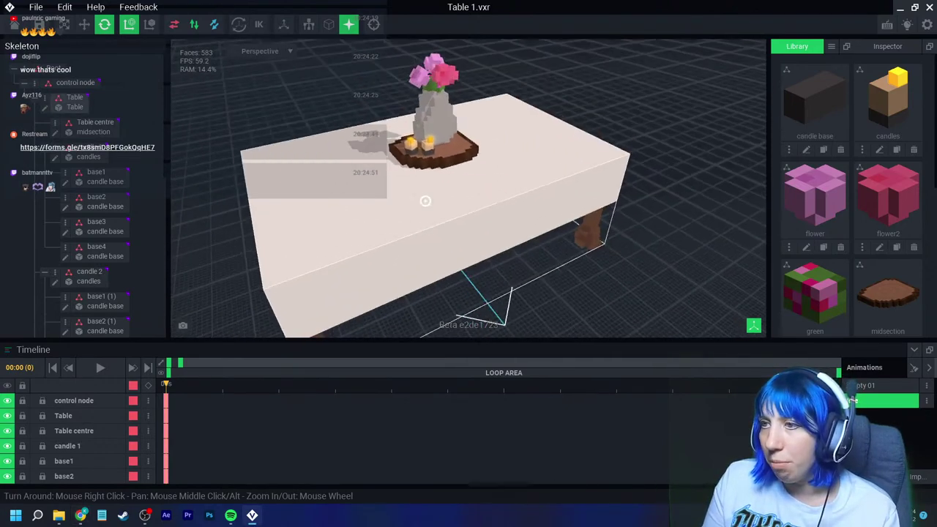
pyautogui.moveTo(425, 200); pyautogui.dragTo(395, 201, button='right')
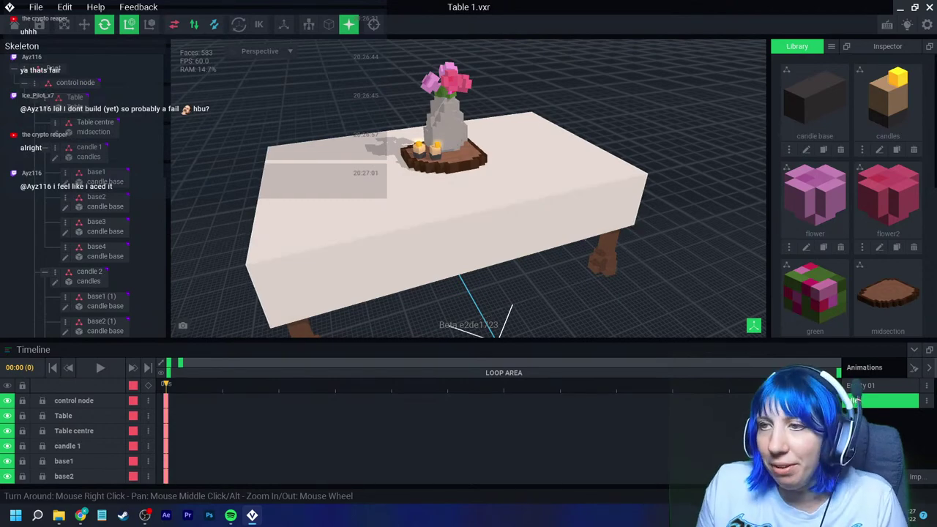
pyautogui.moveTo(381, 192); pyautogui.dragTo(344, 205, button='right')
pyautogui.scroll(4, 364, 197)
pyautogui.scroll(-4, 381, 220)
pyautogui.moveTo(461, 205); pyautogui.dragTo(512, 205, button='right')
pyautogui.scroll(2, 512, 205)
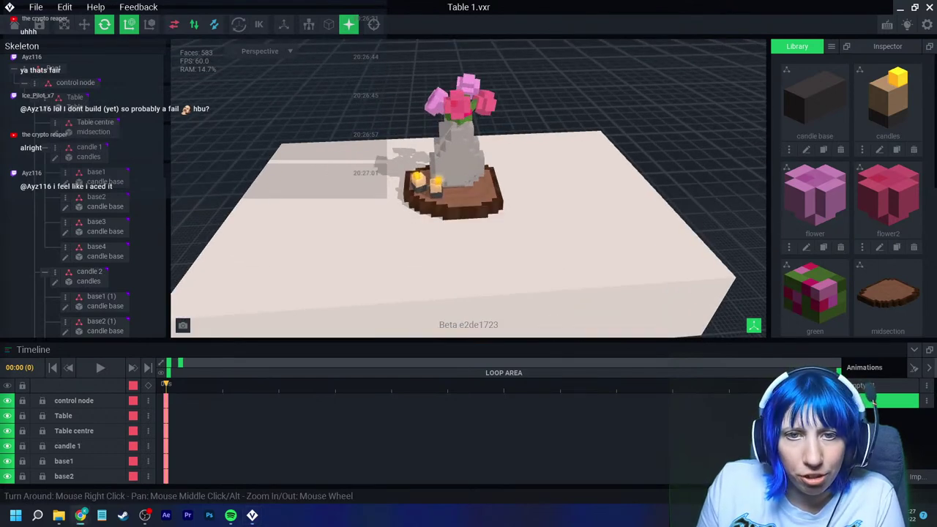
pyautogui.moveTo(339, 220); pyautogui.dragTo(338, 256, button='right')
pyautogui.scroll(-3, 339, 241)
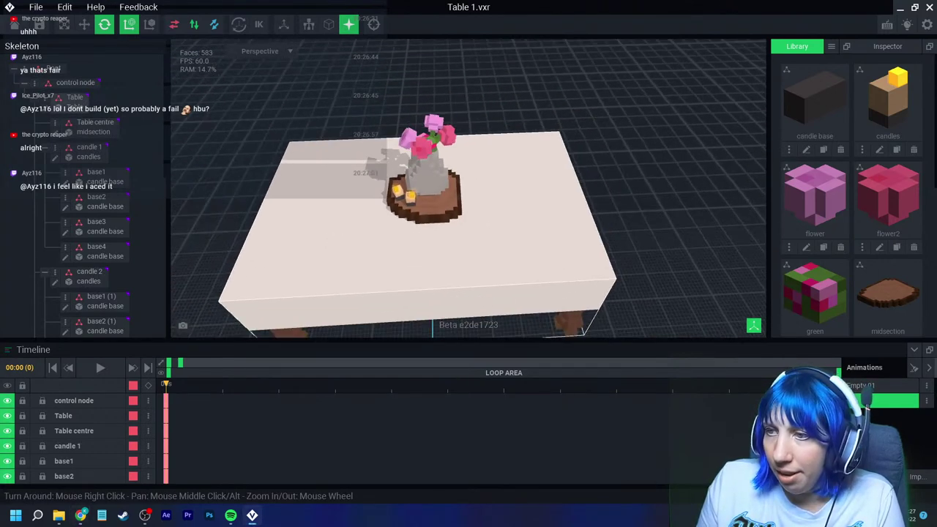
pyautogui.scroll(4, 326, 245)
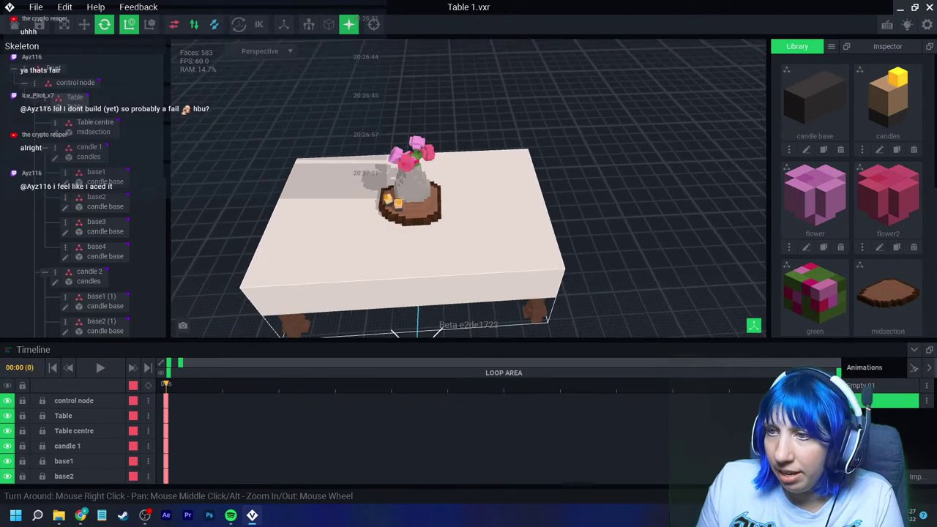
pyautogui.scroll(-2, 451, 229)
pyautogui.moveTo(451, 229)
pyautogui.mouseDown(button='right')
pyautogui.moveTo(342, 229)
pyautogui.moveTo(451, 229)
pyautogui.mouseUp(button='right')
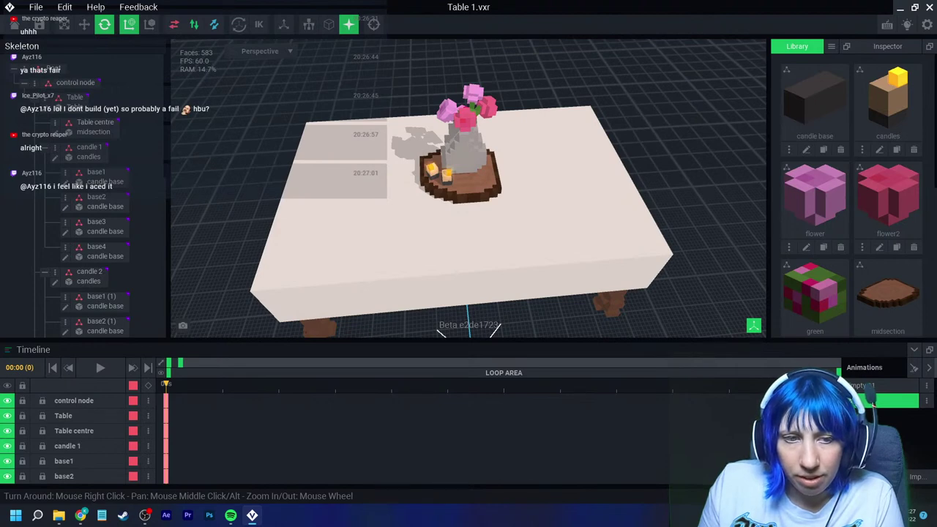
pyautogui.scroll(3, 466, 189)
pyautogui.moveTo(466, 189); pyautogui.dragTo(477, 185, button='right')
pyautogui.scroll(-2, 468, 183)
pyautogui.scroll(3, 513, 336)
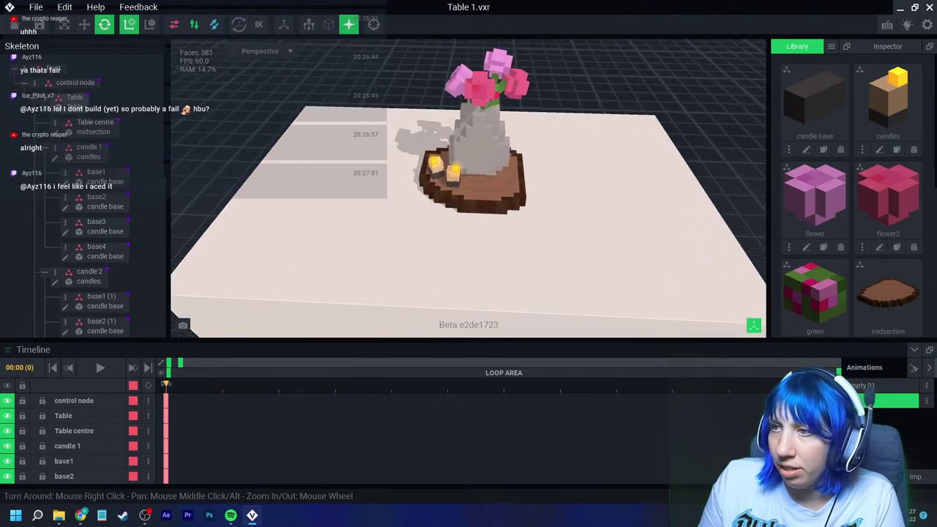
# Step: Clone the green flower-patterned model in the library and name the copy green2
pyautogui.scroll(-3, 823, 149)
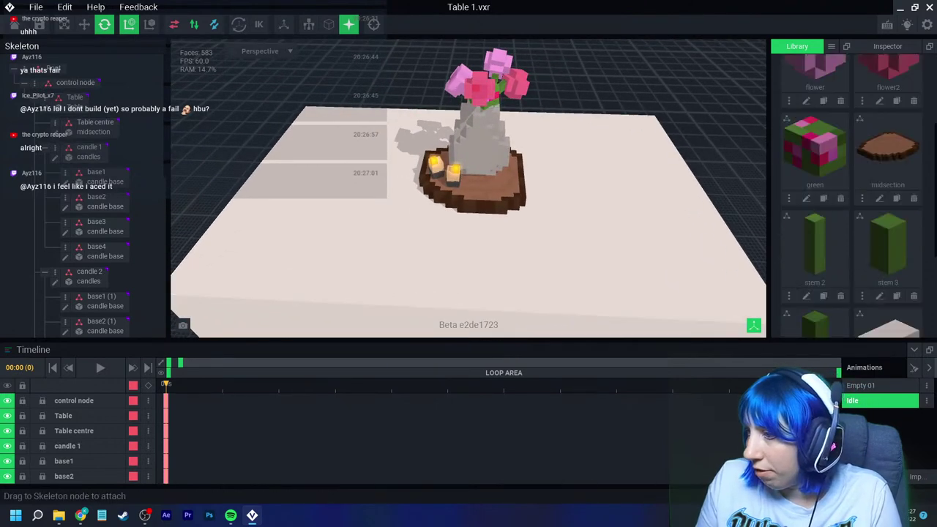
pyautogui.click(823, 149)
pyautogui.write('green2')
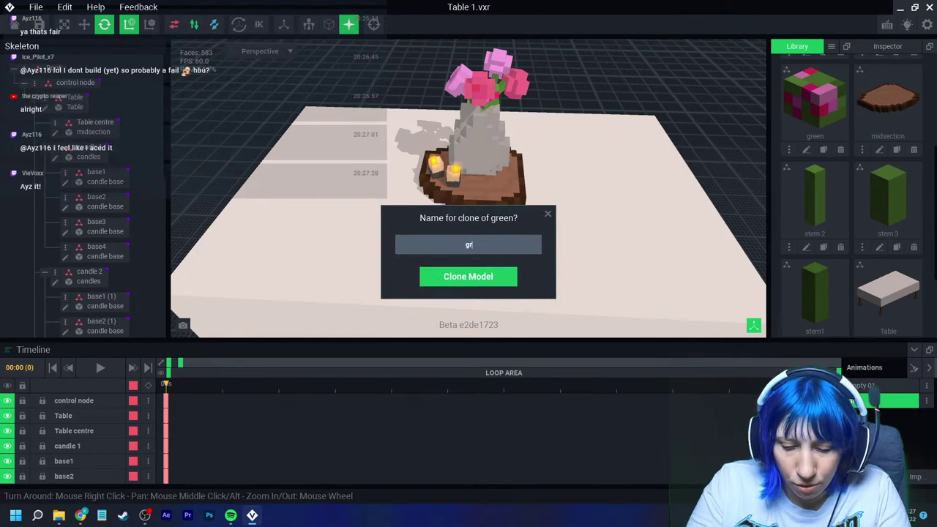
pyautogui.press('Return')
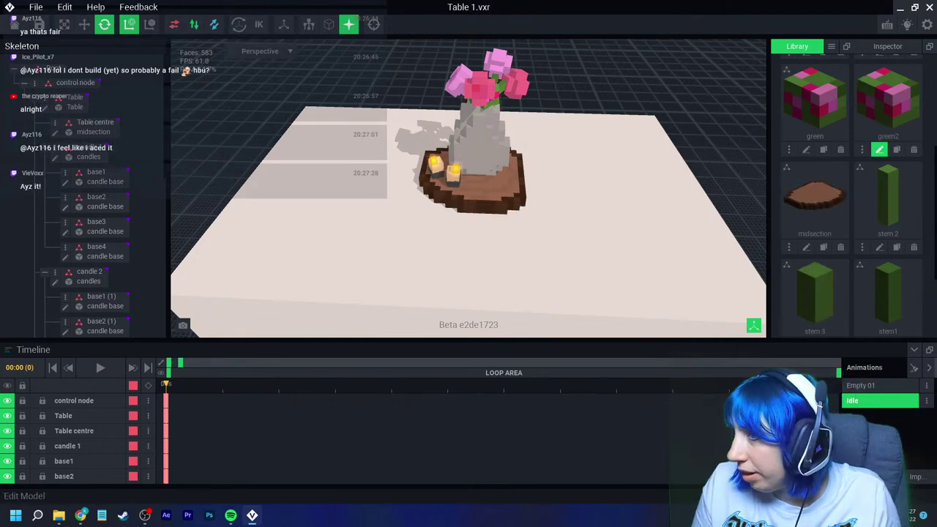
# Step: Open the green2 model for editing and enlarge its volume to 7 wide, 5 high and 5 deep
pyautogui.click(879, 149)
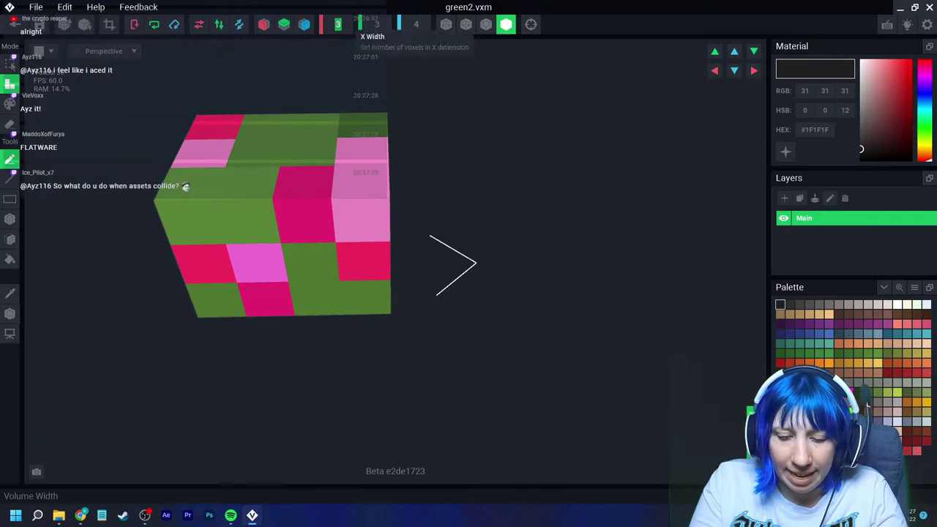
pyautogui.write('7')
pyautogui.press('Return')
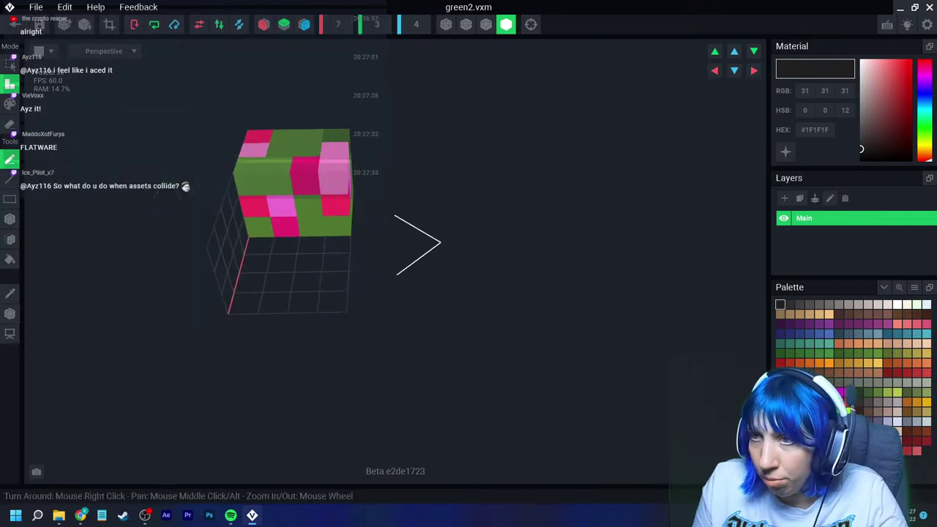
pyautogui.scroll(-4, 337, 24)
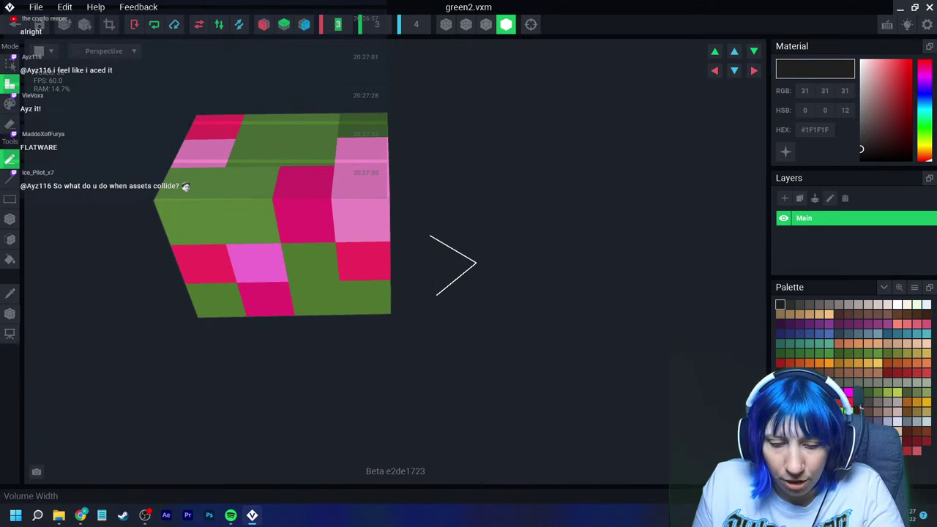
pyautogui.write('7')
pyautogui.press('Return')
pyautogui.moveTo(391, 192); pyautogui.dragTo(299, 163, button='right')
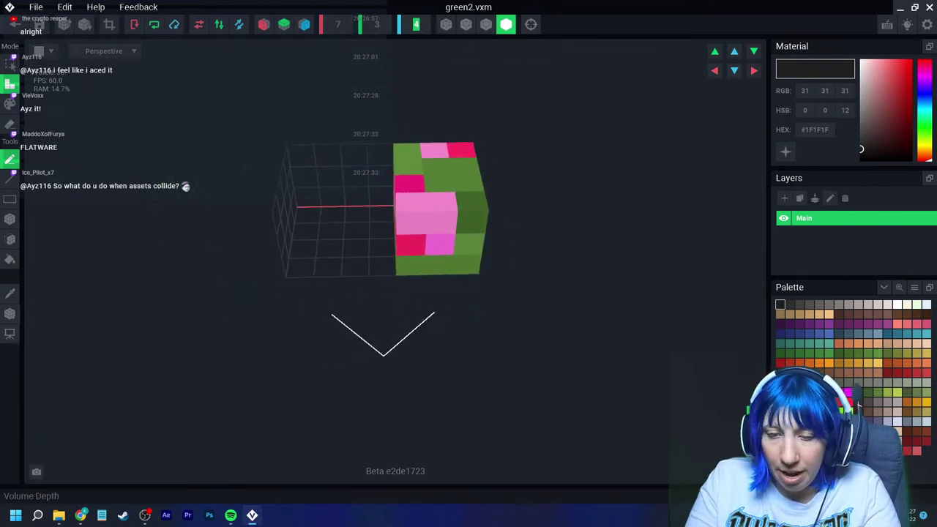
pyautogui.scroll(1, 416, 24)
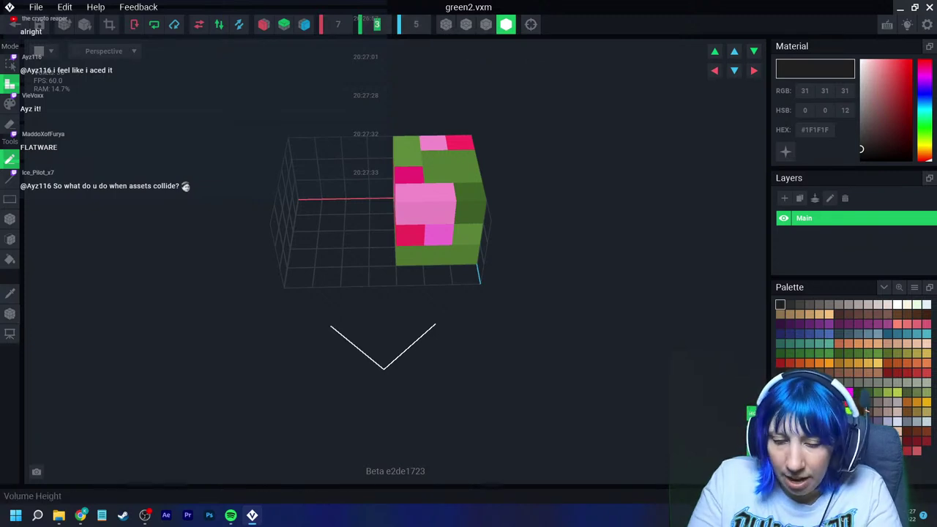
pyautogui.scroll(2, 377, 24)
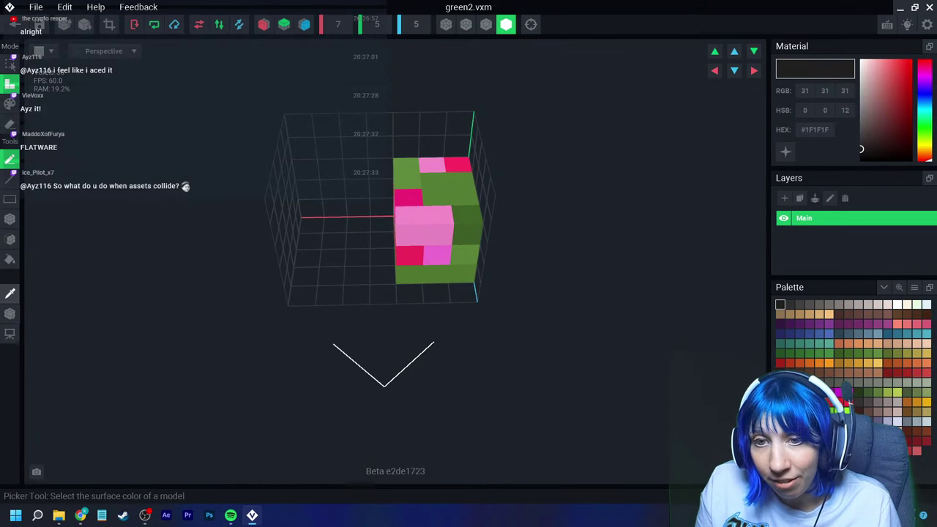
# Step: Sample the green #547C34 from the model and fill the whole volume with a solid box of it
pyautogui.click(10, 293)
pyautogui.click(440, 189)
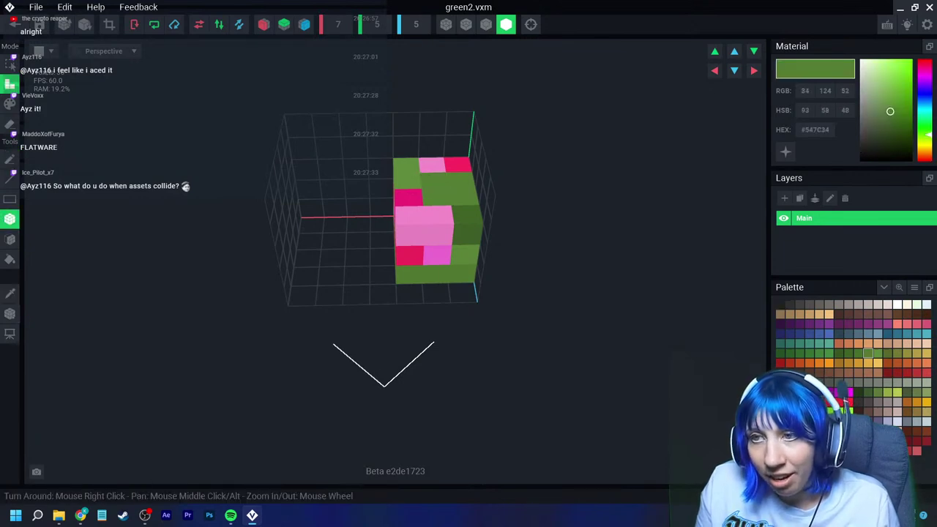
pyautogui.moveTo(299, 124); pyautogui.dragTo(461, 291)
pyautogui.moveTo(483, 244)
pyautogui.mouseDown(button='right')
pyautogui.moveTo(329, 178)
pyautogui.moveTo(473, 256)
pyautogui.mouseUp(button='right')
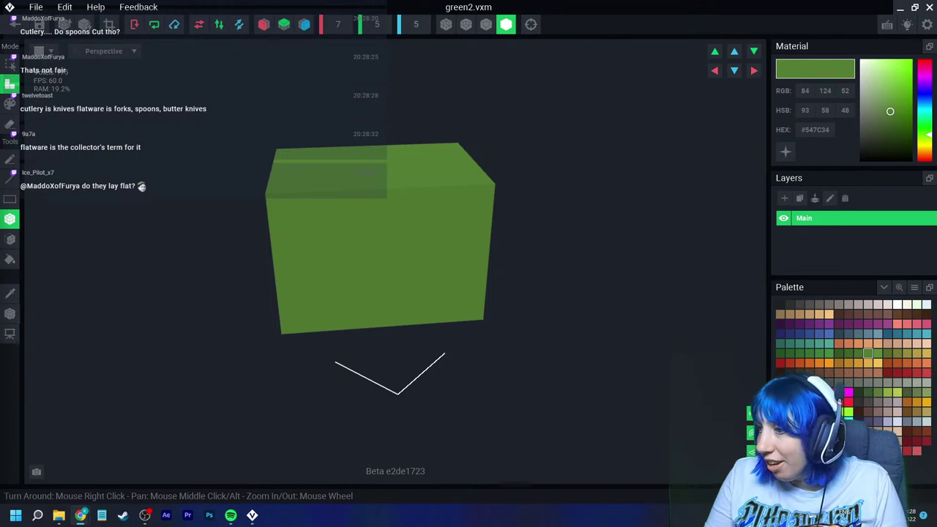
# Step: Paint pink #FA71DA patches on the green block, including a two-by-two square on a side and a two-voxel-wide one at an upper corner
pyautogui.click(840, 392)
pyautogui.click(9, 104)
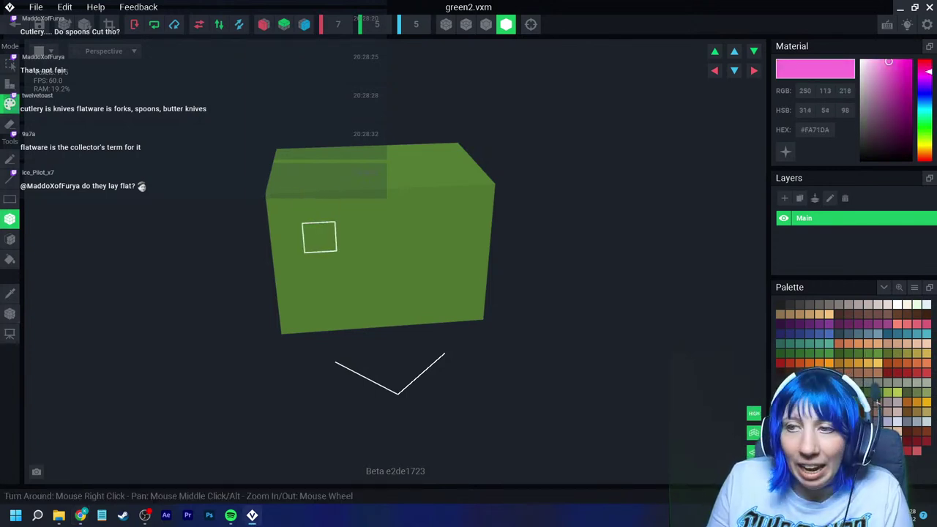
pyautogui.moveTo(319, 235); pyautogui.dragTo(353, 265)
pyautogui.moveTo(438, 171); pyautogui.dragTo(477, 199)
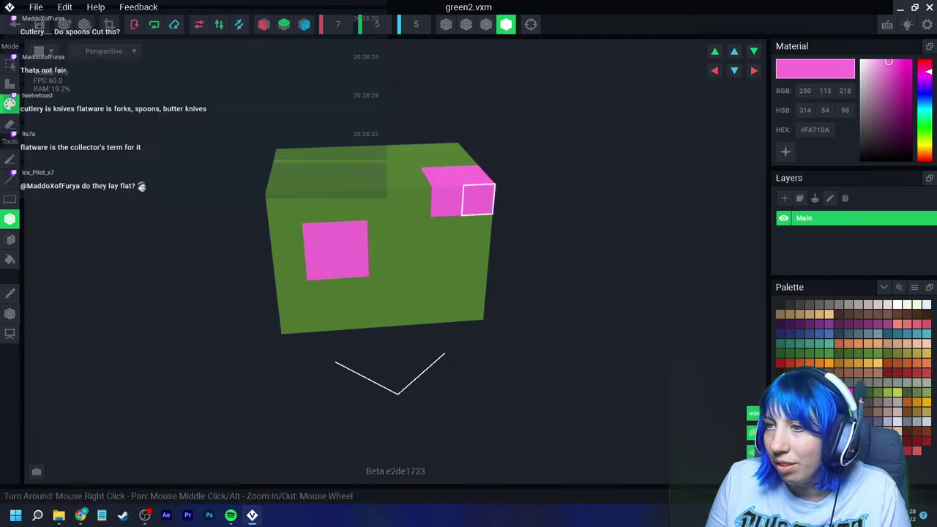
pyautogui.moveTo(477, 199); pyautogui.dragTo(475, 240, button='right')
pyautogui.moveTo(506, 273); pyautogui.dragTo(538, 305)
# Step: Add more pink #FA71DA patches to the block's remaining faces, including a two-by-two square low on an end face
pyautogui.moveTo(538, 304)
pyautogui.mouseDown(button='right')
pyautogui.moveTo(456, 287)
pyautogui.moveTo(410, 293)
pyautogui.mouseUp(button='right')
pyautogui.click(556, 282)
pyautogui.moveTo(556, 282); pyautogui.dragTo(598, 325)
pyautogui.moveTo(603, 326); pyautogui.dragTo(388, 324, button='middle')
pyautogui.click(468, 221)
pyautogui.moveTo(467, 241); pyautogui.dragTo(481, 306, button='right')
pyautogui.moveTo(479, 349); pyautogui.dragTo(524, 388)
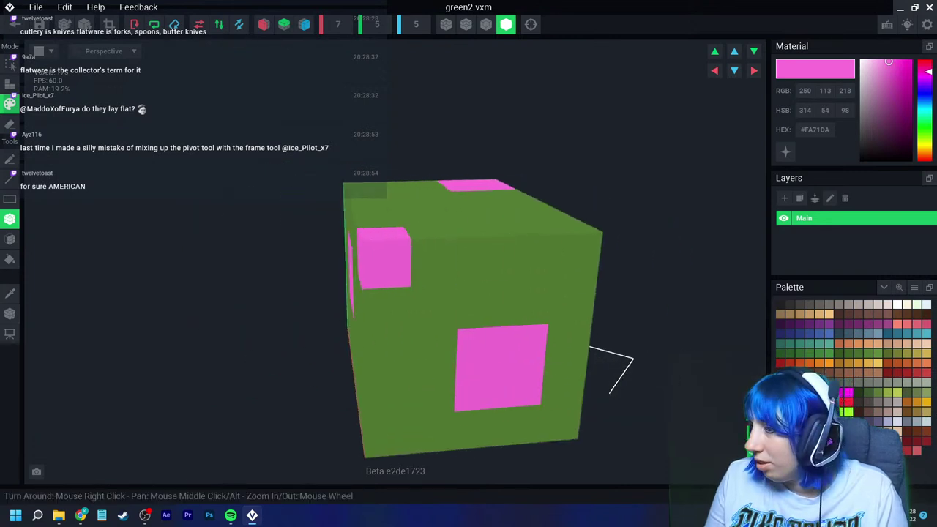
# Step: Paint deep pink patches on several faces of the block, undoing the first one and placing it again
pyautogui.click(842, 402)
pyautogui.moveTo(483, 258); pyautogui.dragTo(477, 307)
pyautogui.moveTo(454, 315)
pyautogui.mouseDown(button='right')
pyautogui.moveTo(446, 308)
pyautogui.moveTo(455, 308)
pyautogui.mouseUp(button='right')
pyautogui.hotkey('ctrl', 'z')
pyautogui.moveTo(439, 401)
pyautogui.mouseDown()
pyautogui.moveTo(412, 417)
pyautogui.moveTo(411, 457)
pyautogui.mouseUp()
pyautogui.moveTo(377, 380); pyautogui.dragTo(497, 338, button='right')
pyautogui.moveTo(355, 314); pyautogui.dragTo(204, 363, button='right')
pyautogui.moveTo(204, 311); pyautogui.dragTo(256, 359)
pyautogui.moveTo(257, 360); pyautogui.dragTo(361, 367, button='right')
pyautogui.click(411, 165)
# Step: Paint half of a long side's pink square deep pink and add a deep pink patch beside it
pyautogui.moveTo(261, 241); pyautogui.dragTo(339, 272, button='right')
pyautogui.scroll(-3, 339, 271)
pyautogui.moveTo(217, 270); pyautogui.dragTo(212, 238)
pyautogui.moveTo(291, 313); pyautogui.dragTo(287, 278, button='right')
pyautogui.moveTo(287, 278); pyautogui.dragTo(326, 278)
# Step: Paint red-pink #FB2C61 accents, one in the long side's deep pink square, one below and a patch on an adjoining face
pyautogui.click(849, 402)
pyautogui.click(327, 313)
pyautogui.moveTo(252, 312); pyautogui.dragTo(248, 282, button='right')
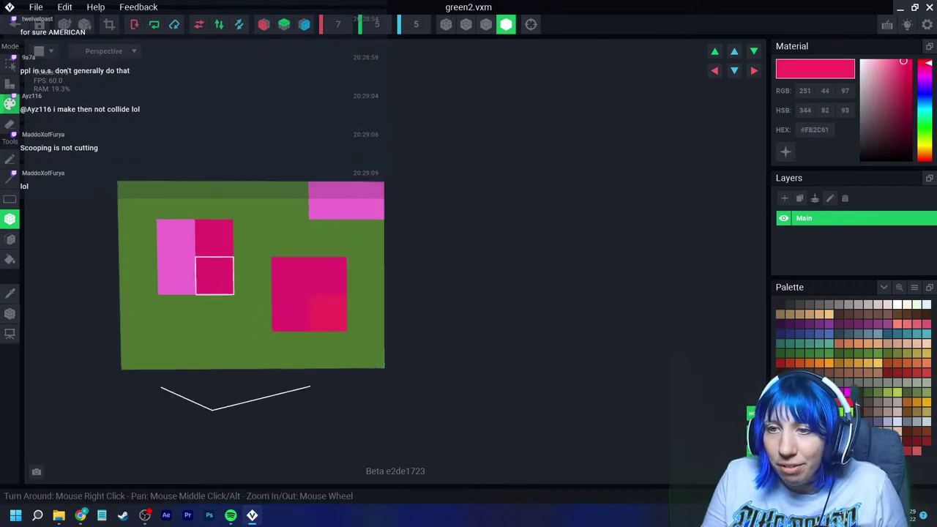
pyautogui.click(178, 350)
pyautogui.moveTo(285, 205); pyautogui.dragTo(330, 263, button='right')
pyautogui.moveTo(130, 138)
pyautogui.mouseDown()
pyautogui.moveTo(146, 168)
pyautogui.moveTo(184, 151)
pyautogui.moveTo(189, 157)
pyautogui.mouseUp()
pyautogui.moveTo(257, 192)
pyautogui.mouseDown(button='right')
pyautogui.moveTo(199, 200)
pyautogui.moveTo(139, 150)
pyautogui.mouseUp(button='right')
# Step: Add single red-pink #FB2C61 voxels on further faces of the block, including one on an end face's upper edge
pyautogui.click(92, 369)
pyautogui.moveTo(296, 384); pyautogui.dragTo(312, 356, button='right')
pyautogui.click(326, 322)
pyautogui.moveTo(326, 322); pyautogui.dragTo(377, 295, button='right')
pyautogui.click(481, 201)
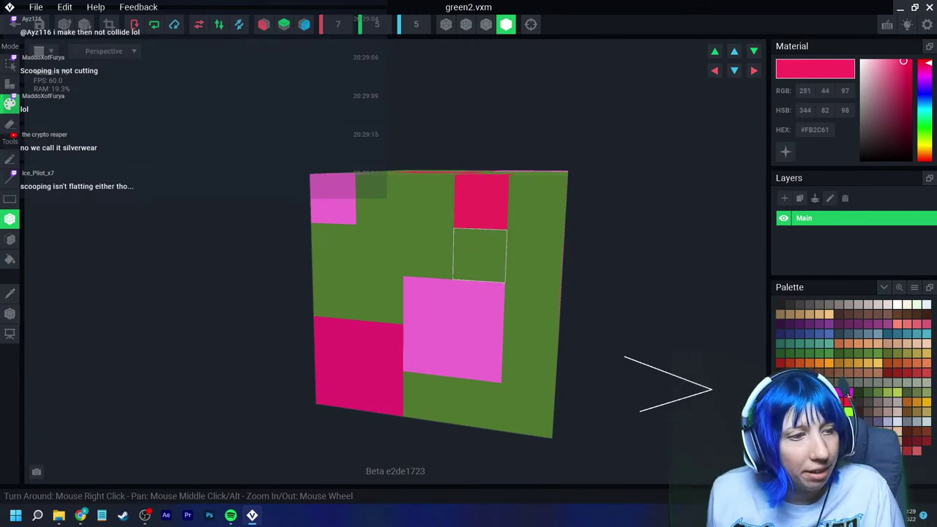
# Step: Paint single light pink #F48CCA accent voxels in the pink and red patches on the block's faces
pyautogui.moveTo(480, 255); pyautogui.dragTo(479, 371, button='right')
pyautogui.click(784, 392)
pyautogui.scroll(5, 358, 337)
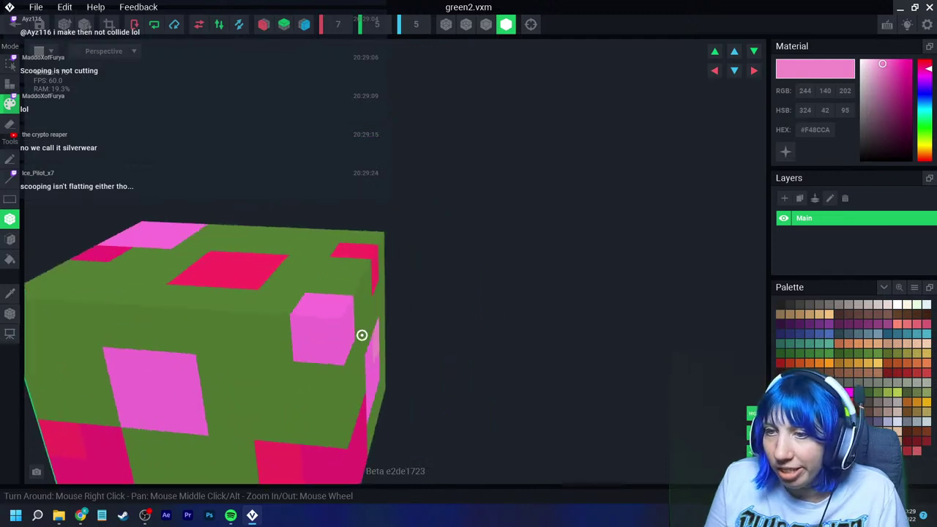
pyautogui.moveTo(128, 381); pyautogui.dragTo(307, 285, button='right')
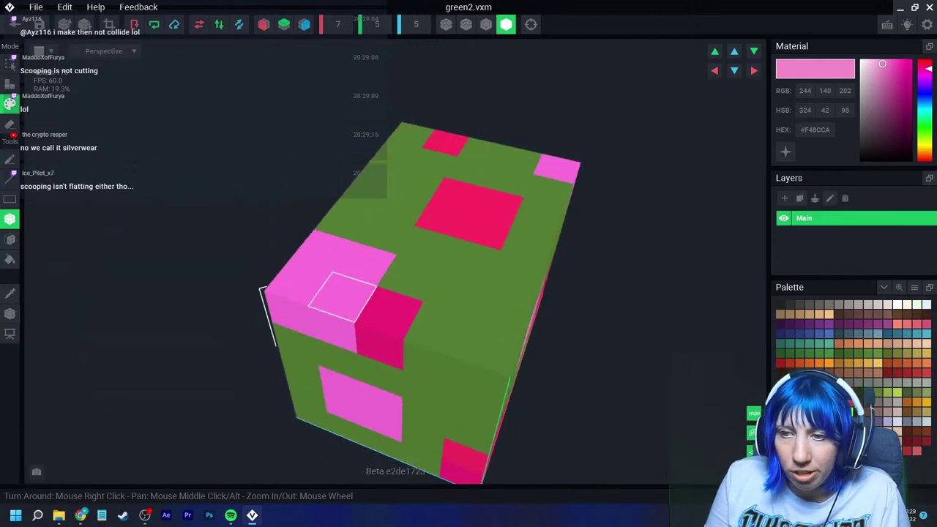
pyautogui.click(486, 230)
pyautogui.moveTo(491, 342); pyautogui.dragTo(462, 349, button='right')
pyautogui.scroll(-3, 462, 349)
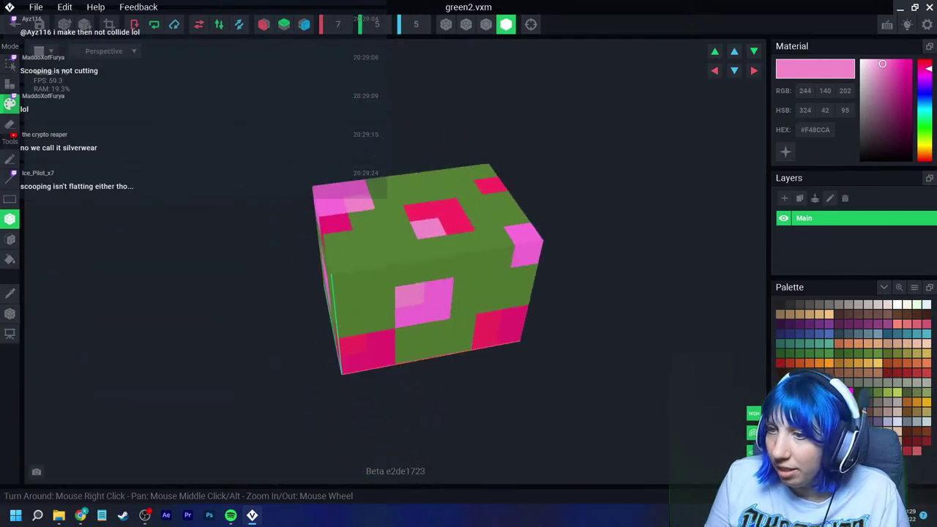
pyautogui.moveTo(462, 349); pyautogui.dragTo(405, 271, button='middle')
pyautogui.moveTo(351, 272); pyautogui.dragTo(220, 266, button='right')
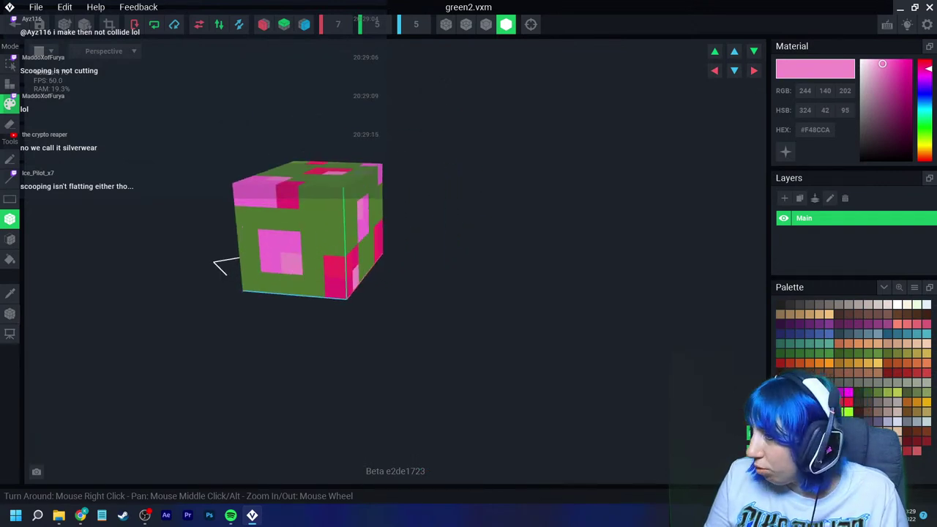
# Step: Paint dark green #486E2C voxels in the plain green areas on several faces of the block
pyautogui.click(858, 353)
pyautogui.click(312, 221)
pyautogui.click(312, 245)
pyautogui.moveTo(312, 268)
pyautogui.mouseDown(button='right')
pyautogui.moveTo(275, 289)
pyautogui.moveTo(259, 284)
pyautogui.moveTo(287, 278)
pyautogui.mouseUp(button='right')
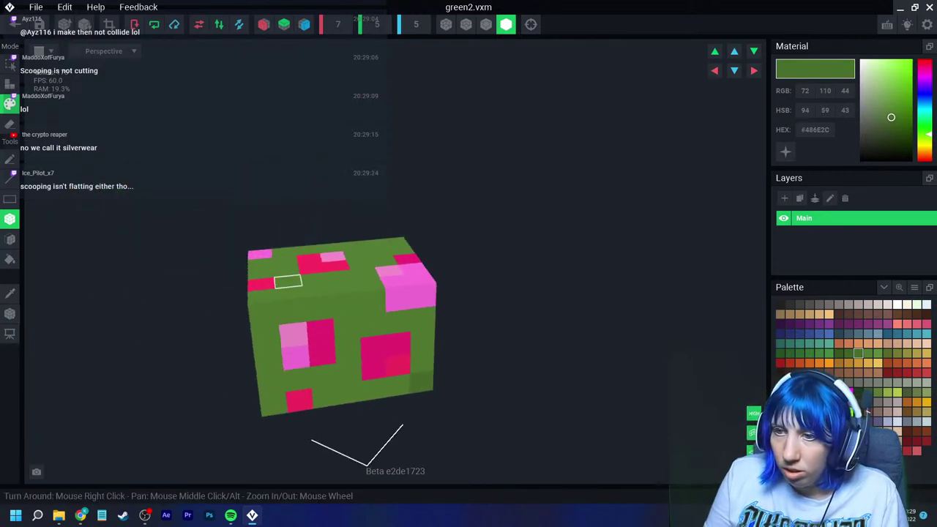
pyautogui.moveTo(324, 376); pyautogui.dragTo(369, 349, button='right')
pyautogui.click(437, 272)
pyautogui.click(420, 290)
pyautogui.moveTo(420, 290); pyautogui.dragTo(420, 294, button='right')
# Step: Paint lighter green #5F8A3B voxels in the plain green areas on further faces of the block
pyautogui.moveTo(454, 339); pyautogui.dragTo(500, 318, button='right')
pyautogui.click(877, 353)
pyautogui.click(502, 290)
pyautogui.click(473, 319)
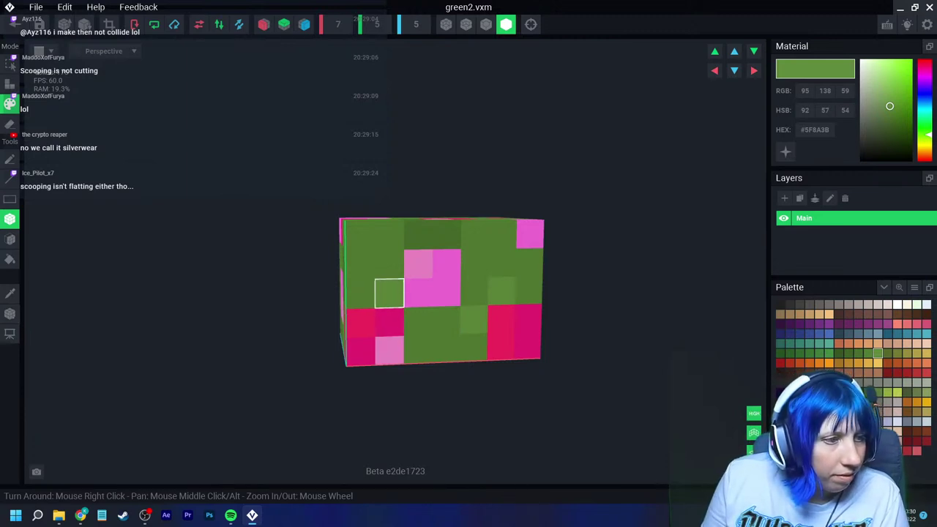
pyautogui.moveTo(388, 293)
pyautogui.mouseDown(button='right')
pyautogui.moveTo(421, 276)
pyautogui.moveTo(429, 287)
pyautogui.mouseUp(button='right')
pyautogui.scroll(-2, 429, 287)
pyautogui.click(405, 367)
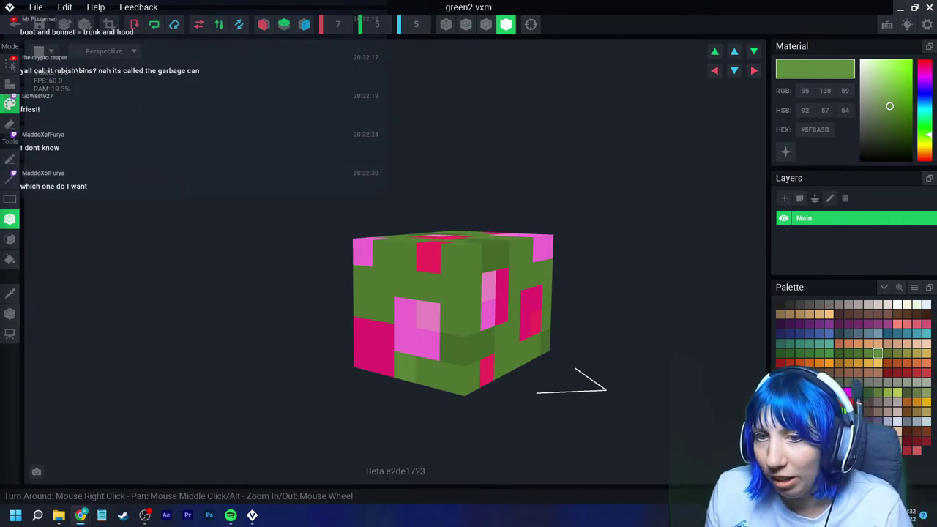
# Step: Show the block's pivot, turn the view to check it, and return to the Table 1 rig
pyautogui.click(10, 314)
pyautogui.moveTo(381, 242); pyautogui.dragTo(410, 249, button='right')
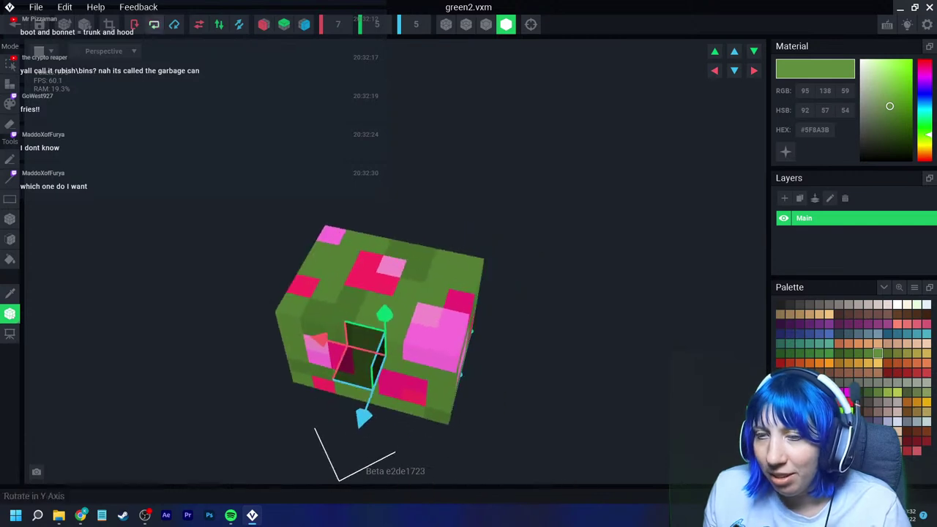
pyautogui.click(15, 25)
pyautogui.click(365, 188)
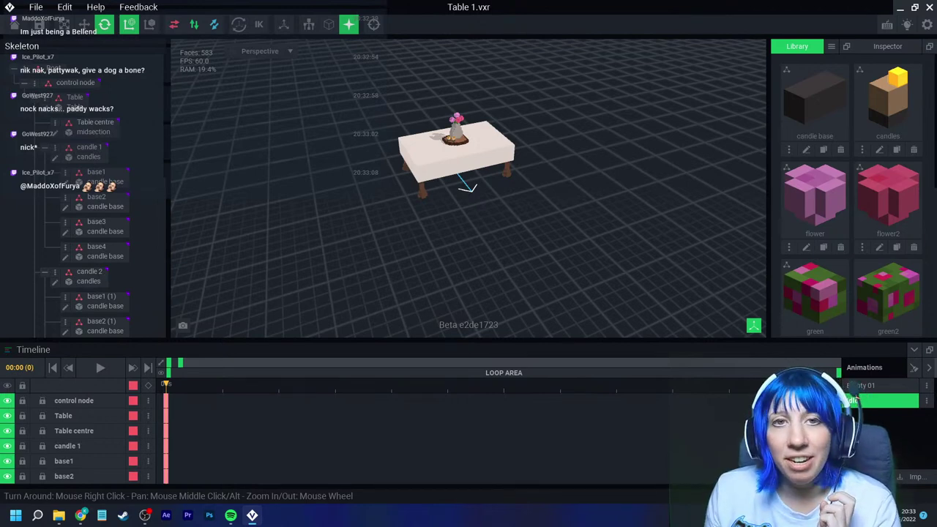
# Step: Create a child node named green2 under the Table node
pyautogui.moveTo(468, 220); pyautogui.dragTo(381, 220, button='right')
pyautogui.scroll(4, 440, 168)
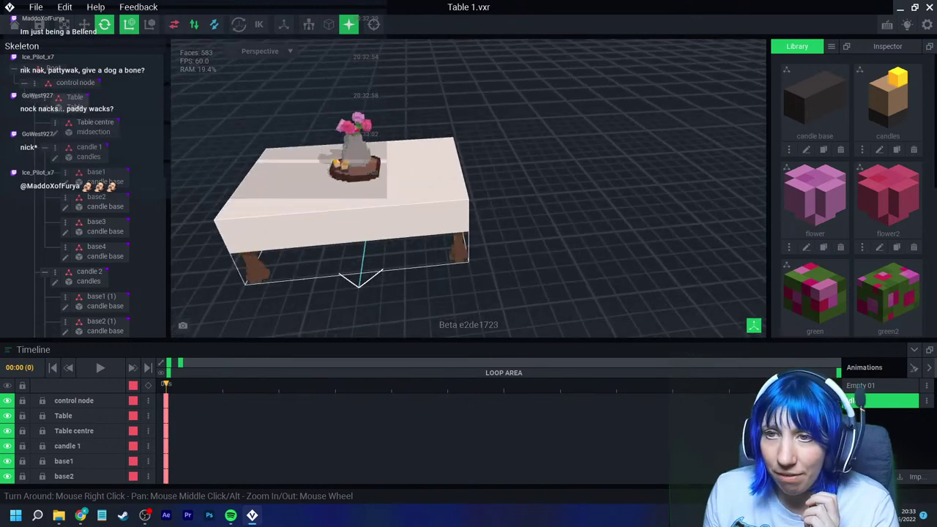
pyautogui.click(351, 219)
pyautogui.rightClick(48, 115)
pyautogui.click(101, 121)
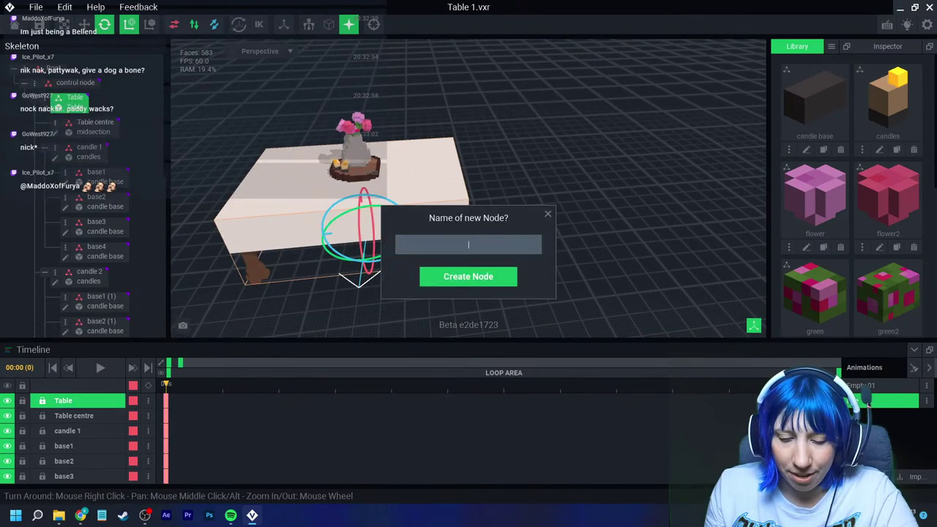
pyautogui.write('green')
pyautogui.press('Return')
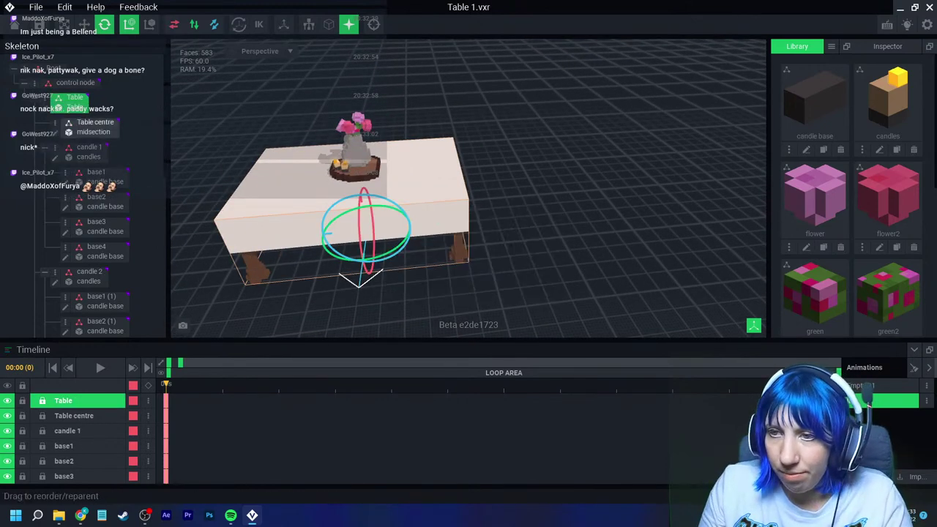
# Step: Collapse the candle 2, candle 1 and vase bucket branches and assign the green2 model to the green2 node
pyautogui.scroll(-1, 96, 203)
pyautogui.click(44, 223)
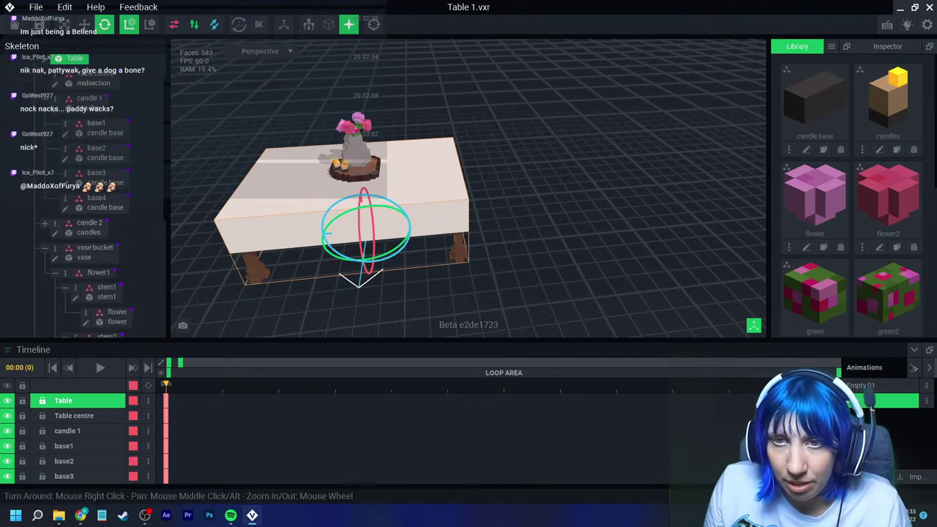
pyautogui.click(44, 98)
pyautogui.click(45, 149)
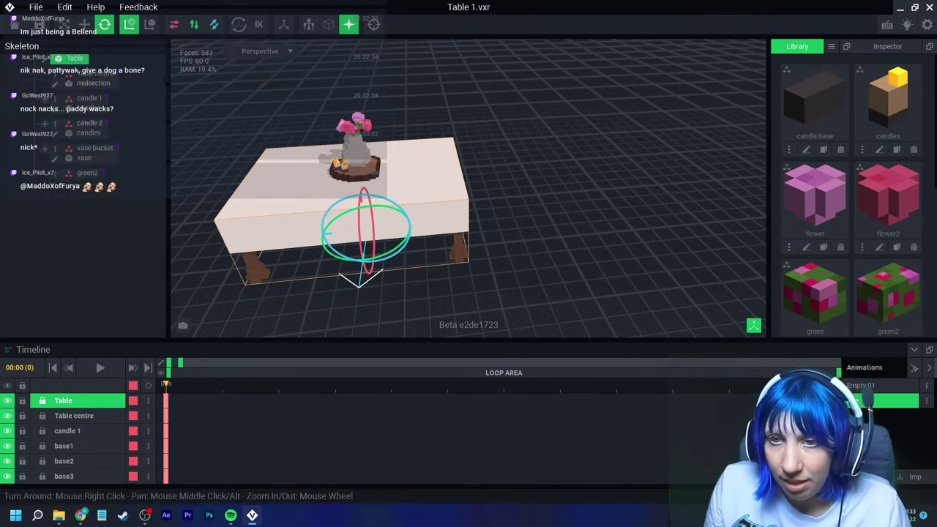
pyautogui.moveTo(887, 293); pyautogui.dragTo(87, 173)
# Step: Move the green2 block up onto the tabletop, beside the candles and vase tray
pyautogui.scroll(5, 441, 112)
pyautogui.scroll(-4, 329, 220)
pyautogui.moveTo(329, 220); pyautogui.dragTo(497, 149, button='middle')
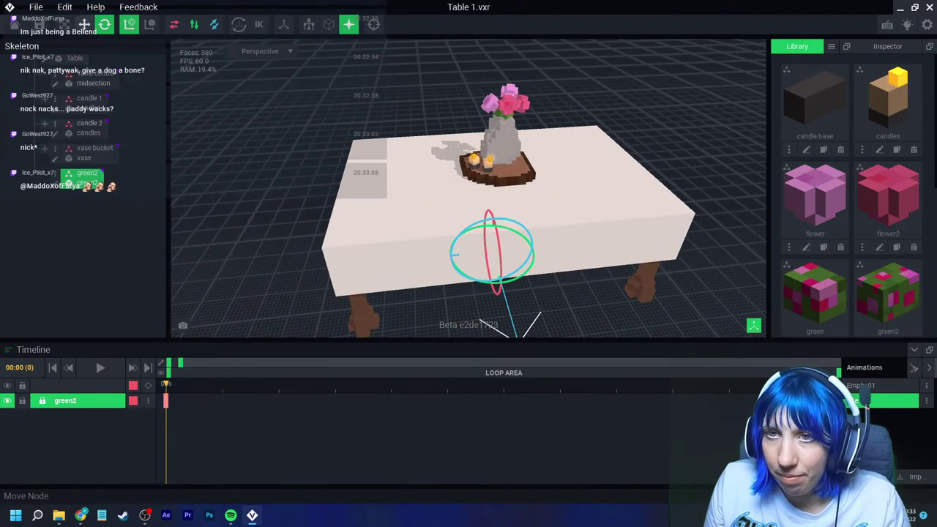
pyautogui.press('w')
pyautogui.moveTo(444, 255); pyautogui.dragTo(376, 263)
pyautogui.moveTo(424, 222); pyautogui.dragTo(417, 133)
pyautogui.moveTo(372, 180); pyautogui.dragTo(389, 177)
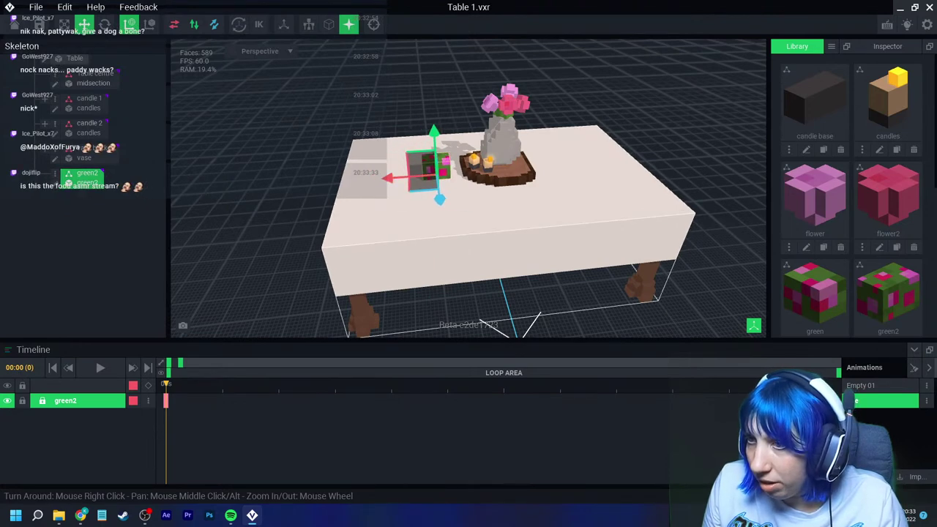
pyautogui.click(441, 104)
pyautogui.scroll(3, 440, 104)
pyautogui.scroll(-4, 442, 196)
pyautogui.moveTo(441, 197); pyautogui.dragTo(445, 178, button='right')
pyautogui.scroll(3, 441, 197)
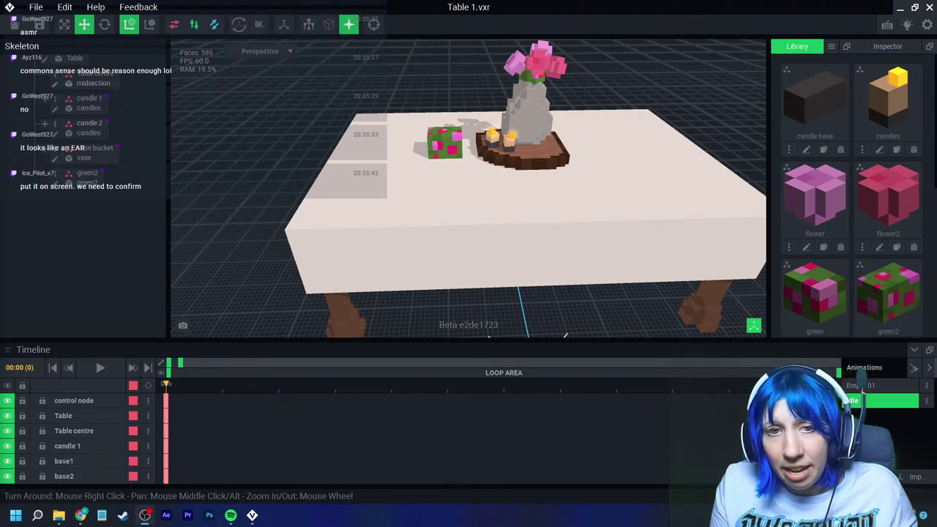
# Step: Switch to Chrome and look through the search results for ear mics
pyautogui.click(80, 515)
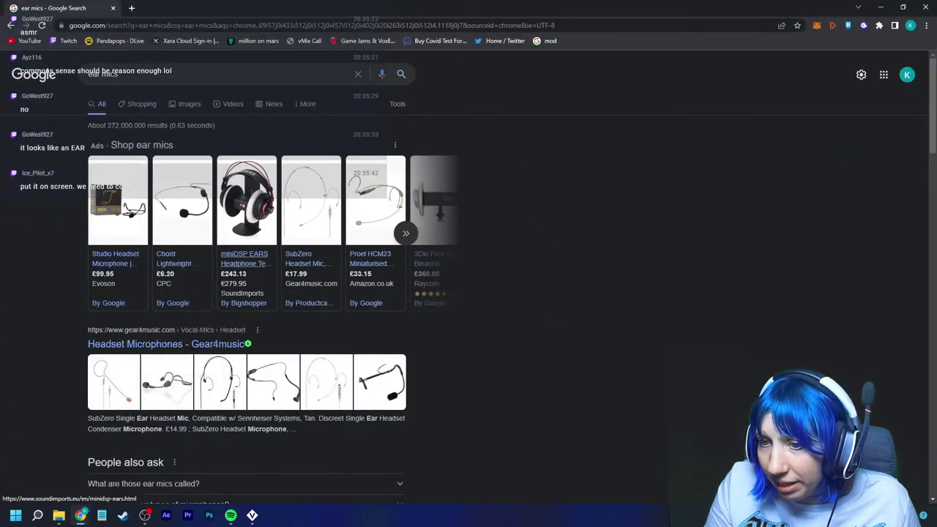
pyautogui.scroll(-5, 246, 220)
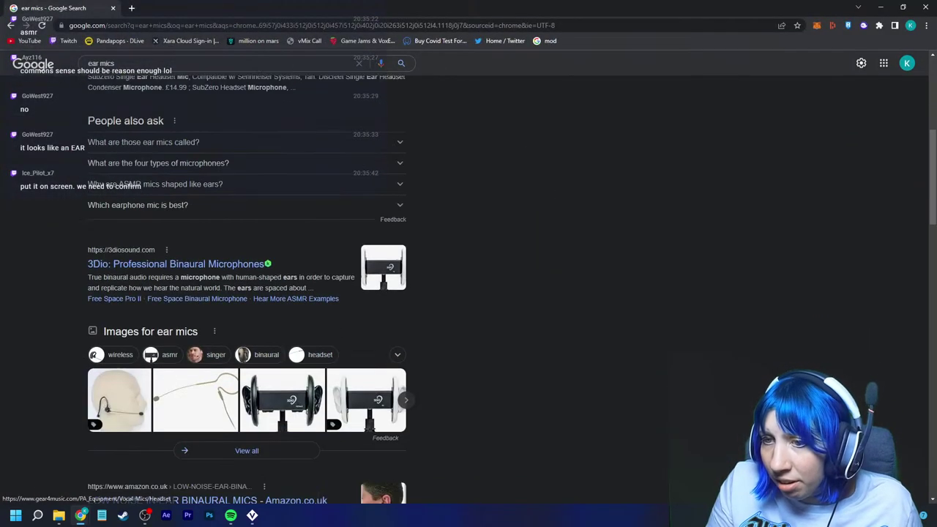
pyautogui.scroll(-3, 247, 220)
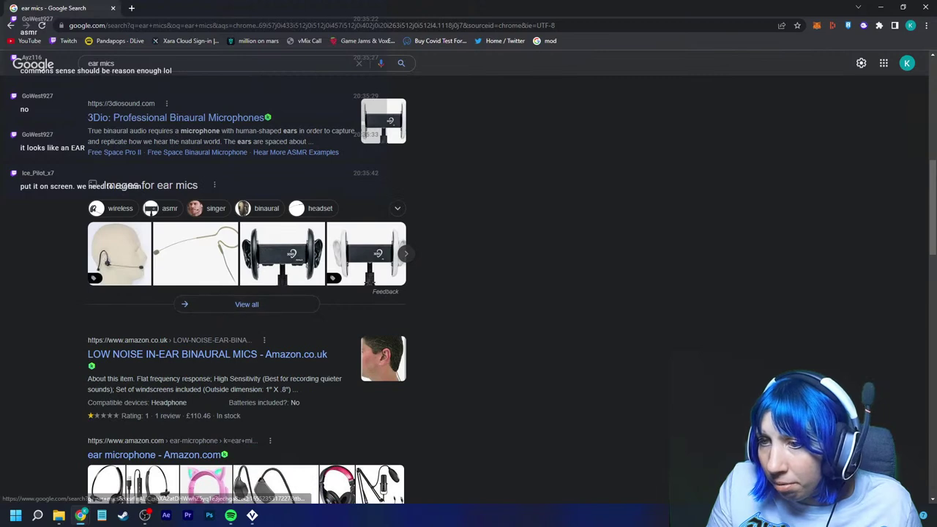
pyautogui.scroll(-3, 247, 303)
pyautogui.scroll(9, 247, 293)
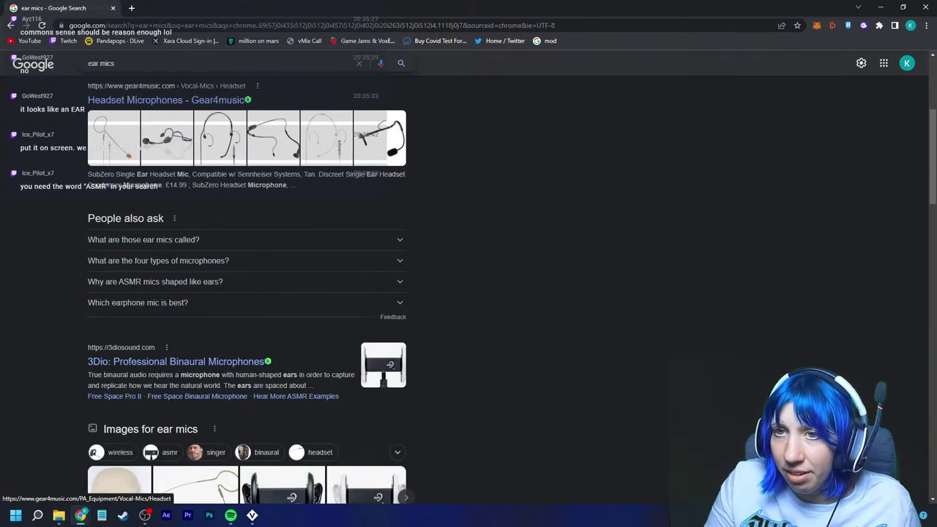
# Step: Search Google for "mic thats an ear"
pyautogui.tripleClick(109, 63)
pyautogui.click(114, 63)
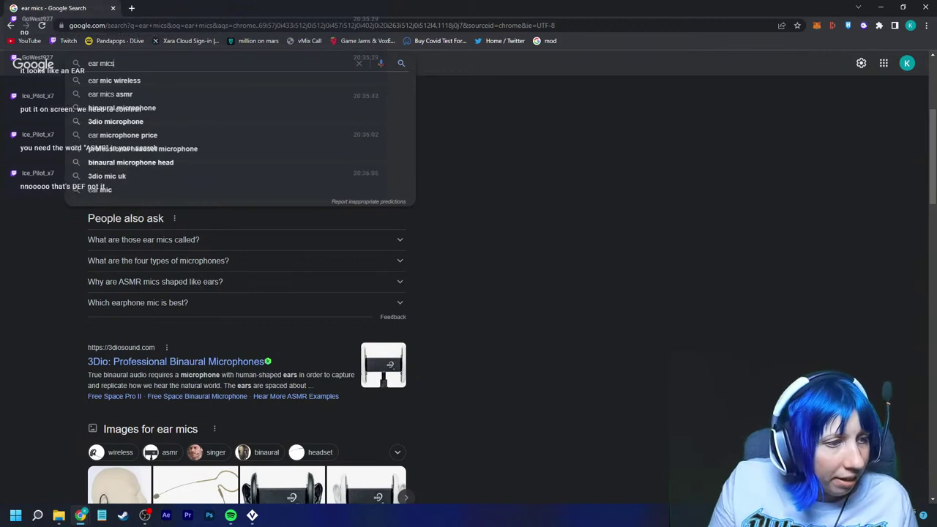
pyautogui.hotkey('ctrl', 'shift', 'Left')
pyautogui.hotkey('ctrl', 'shift', 'Left')
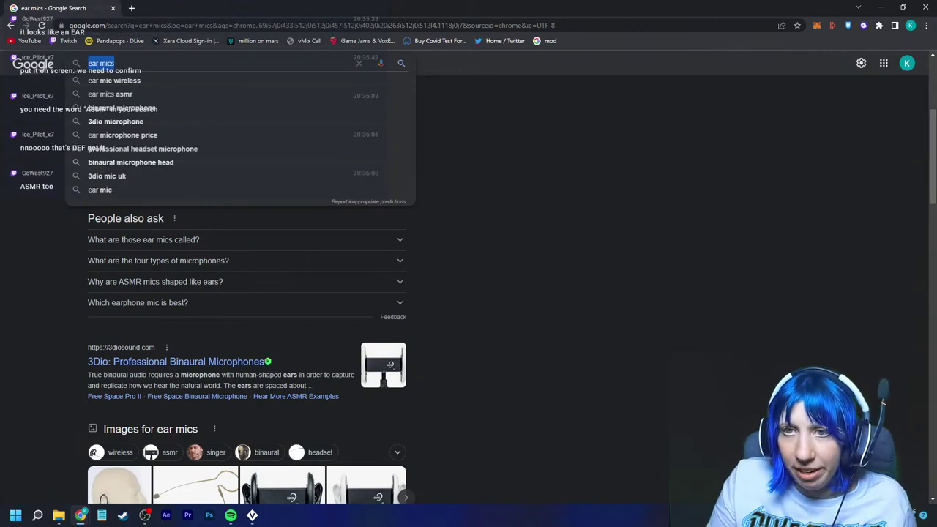
pyautogui.write('mic thats')
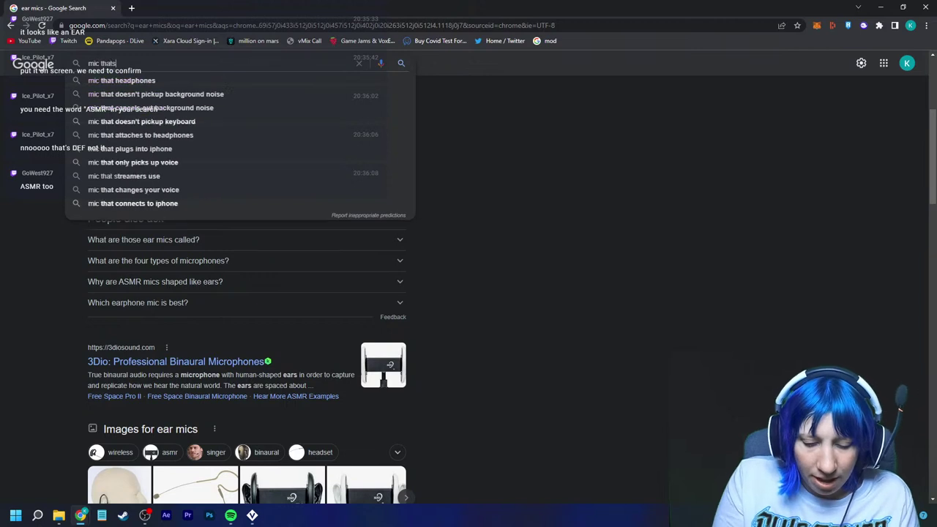
pyautogui.write(' an ear')
pyautogui.press('Return')
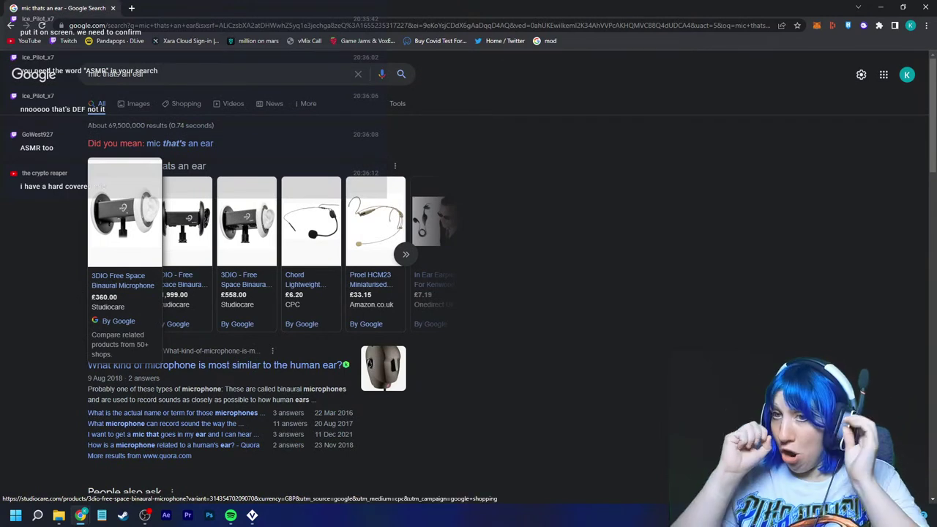
# Step: Examine the 3DIO Free Space Binaural Microphone product page, close it and switch back to VoxEdit
pyautogui.click(124, 220)
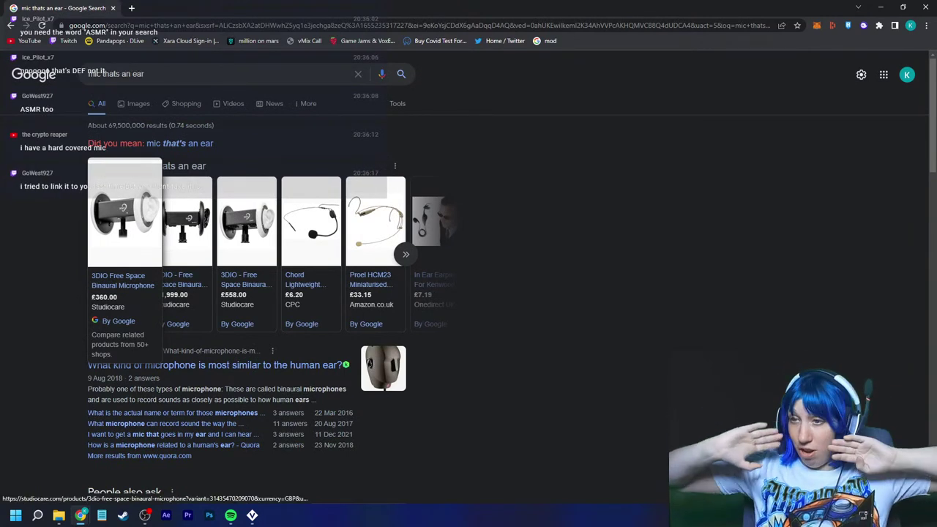
pyautogui.click(124, 220)
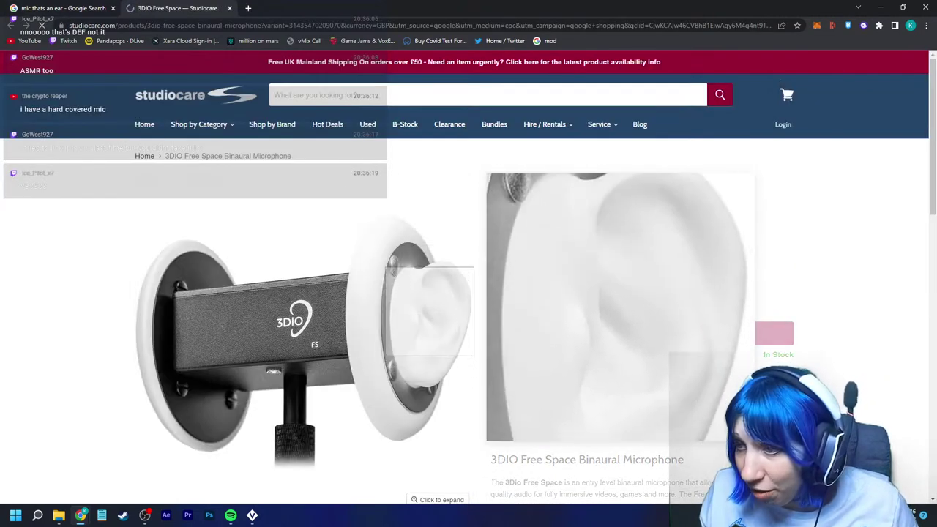
pyautogui.scroll(-2, 405, 278)
pyautogui.scroll(2, 404, 278)
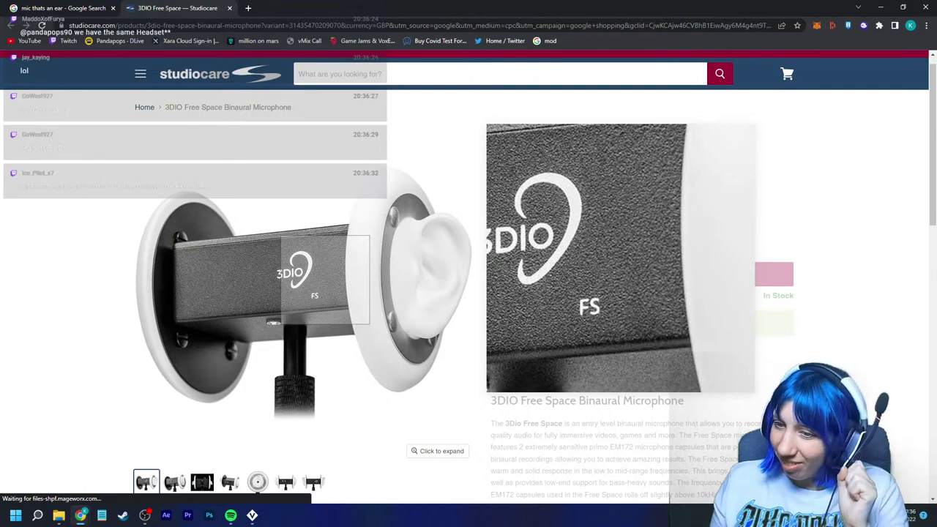
pyautogui.scroll(-2, 288, 322)
pyautogui.scroll(2, 288, 326)
pyautogui.scroll(1, 287, 326)
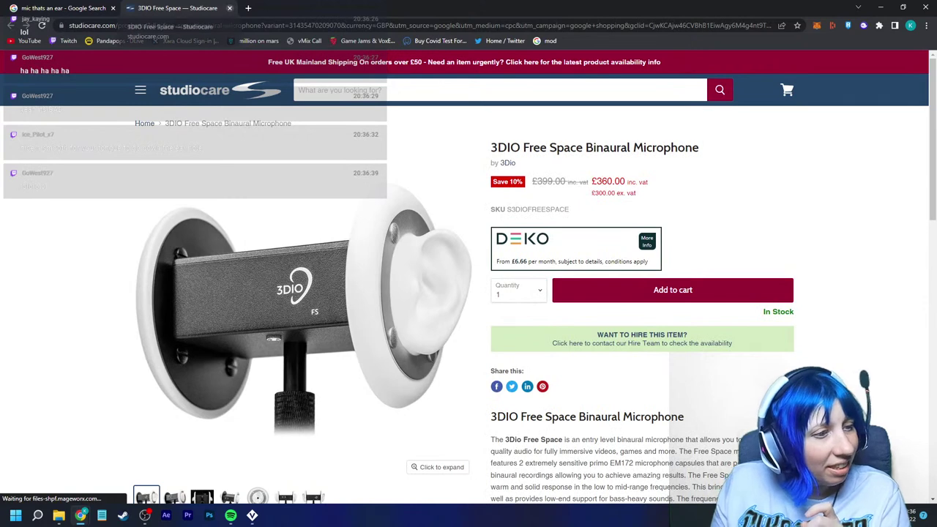
pyautogui.click(230, 8)
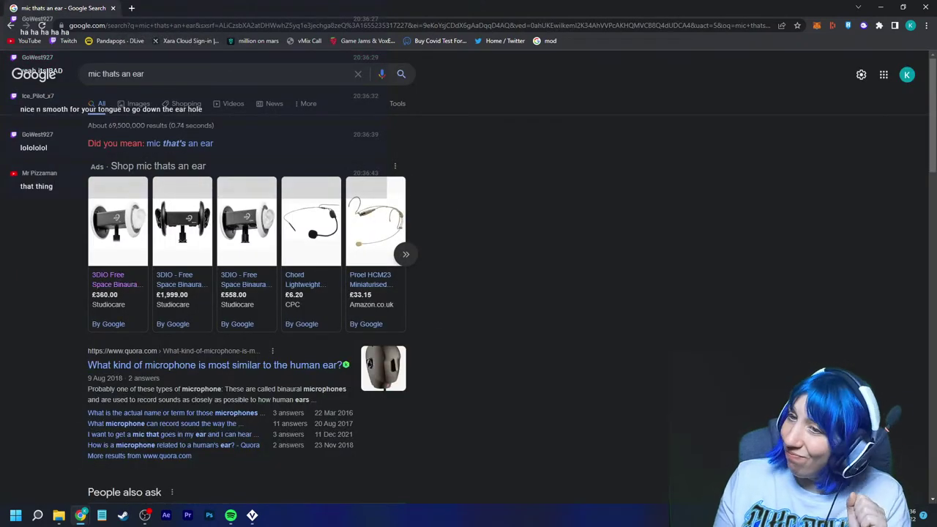
pyautogui.hotkey('alt', 'Tab')
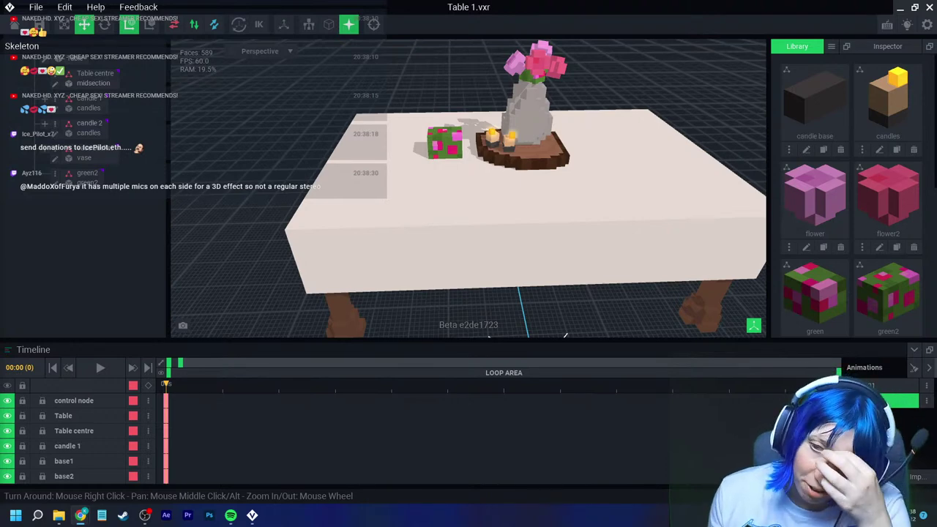
# Step: Duplicate the green2 node as green3
pyautogui.scroll(2, 469, 188)
pyautogui.moveTo(469, 188); pyautogui.dragTo(422, 210, button='middle')
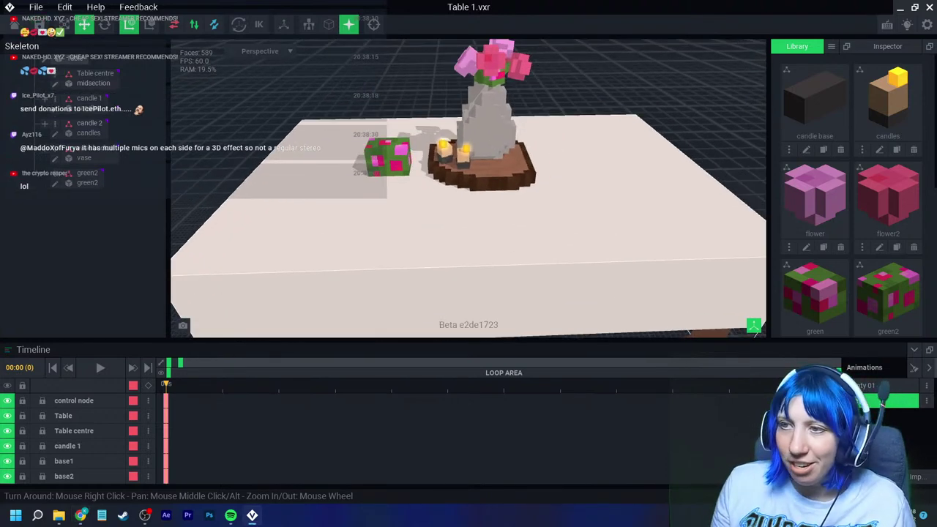
pyautogui.click(388, 157)
pyautogui.rightClick(55, 222)
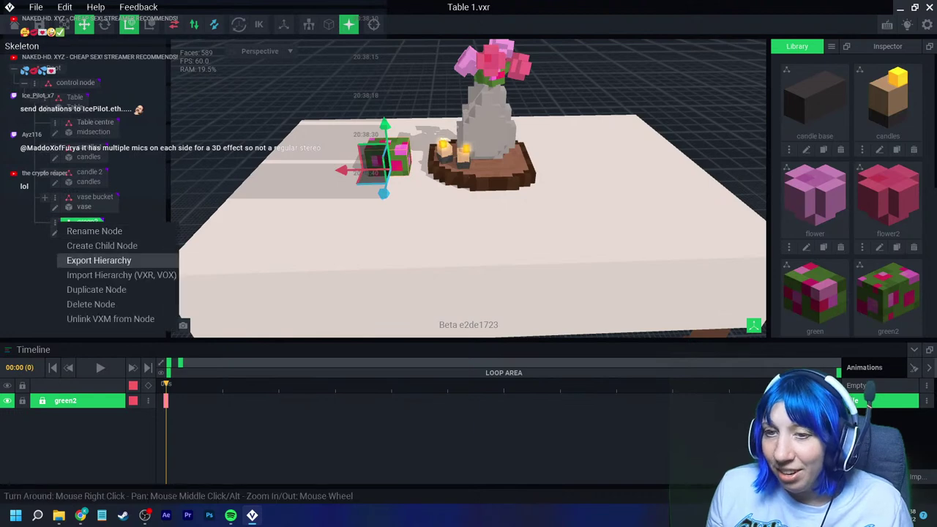
pyautogui.click(96, 289)
pyautogui.write('green3')
pyautogui.press('Return')
# Step: Move the green3 block along the tabletop to the opposite side of the vase, mirroring green2
pyautogui.moveTo(341, 170); pyautogui.dragTo(533, 166)
pyautogui.press('Escape')
pyautogui.moveTo(494, 165); pyautogui.dragTo(494, 192, button='right')
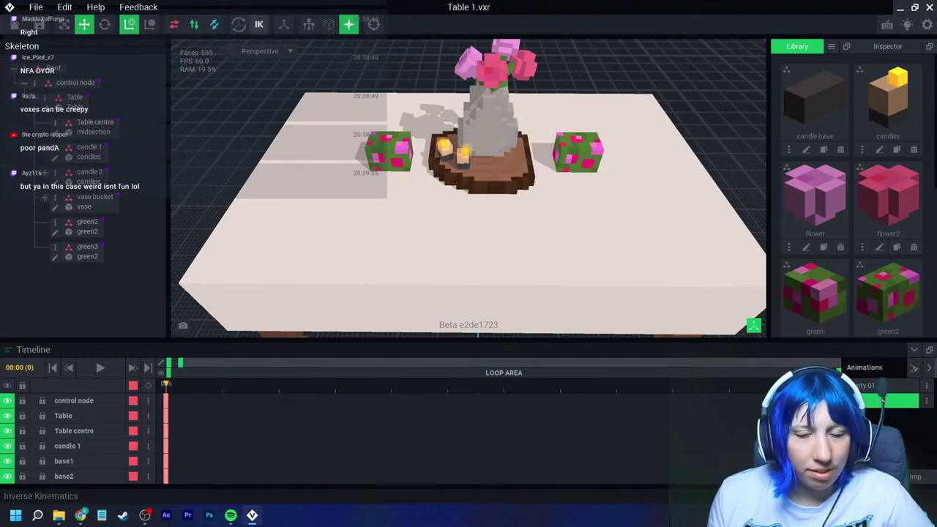
pyautogui.moveTo(408, 212)
pyautogui.mouseDown(button='right')
pyautogui.moveTo(407, 134)
pyautogui.moveTo(410, 165)
pyautogui.moveTo(439, 209)
pyautogui.mouseUp(button='right')
pyautogui.scroll(-2, 410, 165)
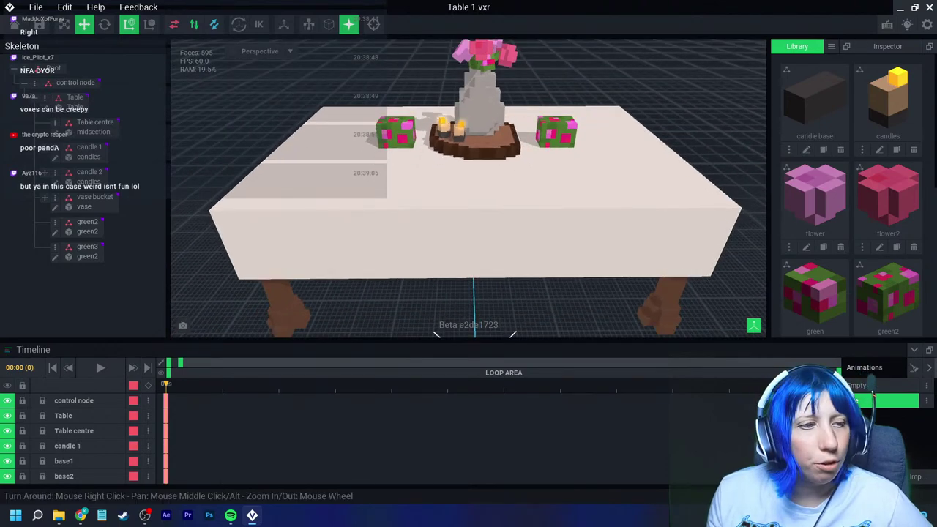
# Step: Examine the decorated table from several angles to check the two greenery blocks beside the vase
pyautogui.moveTo(440, 146); pyautogui.dragTo(452, 144, button='right')
pyautogui.moveTo(452, 144); pyautogui.dragTo(460, 186, button='middle')
pyautogui.moveTo(460, 186)
pyautogui.mouseDown(button='right')
pyautogui.moveTo(449, 180)
pyautogui.moveTo(459, 186)
pyautogui.mouseUp(button='right')
pyautogui.moveTo(362, 123)
pyautogui.mouseDown(button='right')
pyautogui.moveTo(351, 121)
pyautogui.moveTo(366, 110)
pyautogui.moveTo(359, 118)
pyautogui.mouseUp(button='right')
pyautogui.scroll(-4, 459, 185)
pyautogui.moveTo(459, 239)
pyautogui.mouseDown(button='right')
pyautogui.moveTo(469, 260)
pyautogui.moveTo(459, 238)
pyautogui.mouseUp(button='right')
pyautogui.scroll(2, 458, 239)
pyautogui.scroll(2, 459, 232)
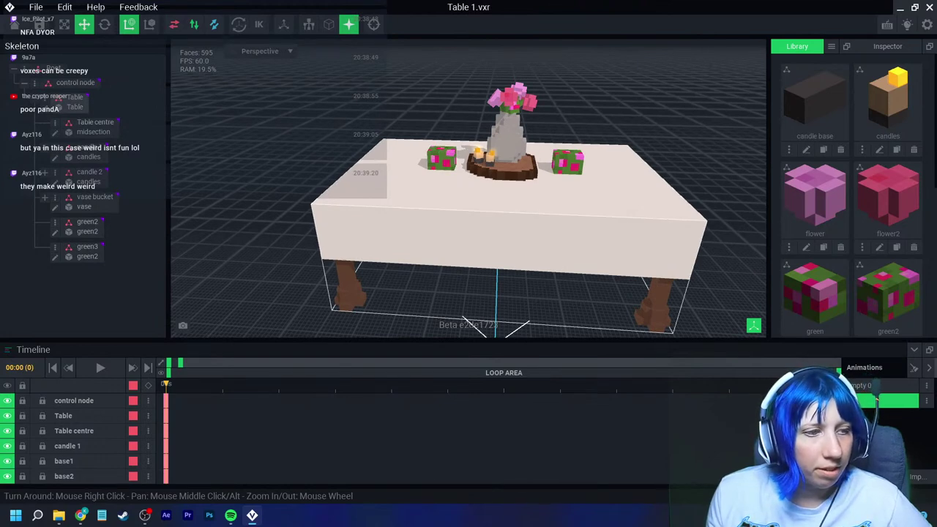
pyautogui.moveTo(459, 180); pyautogui.dragTo(496, 207, button='right')
pyautogui.scroll(2, 495, 207)
# Step: Create a new voxel model named fork in the project library
pyautogui.click(832, 46)
pyautogui.click(849, 58)
pyautogui.write('fork')
pyautogui.press('Return')
pyautogui.click(914, 287)
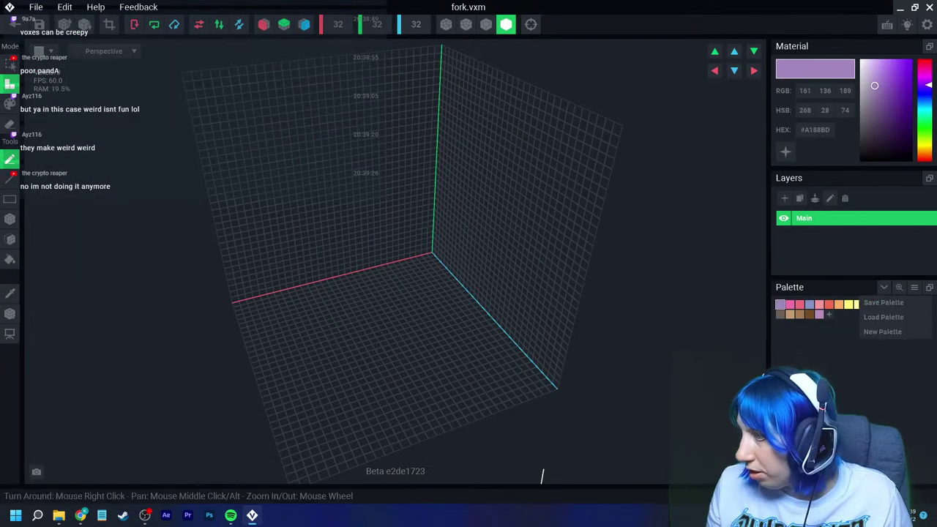
pyautogui.click(890, 302)
pyautogui.click(487, 235)
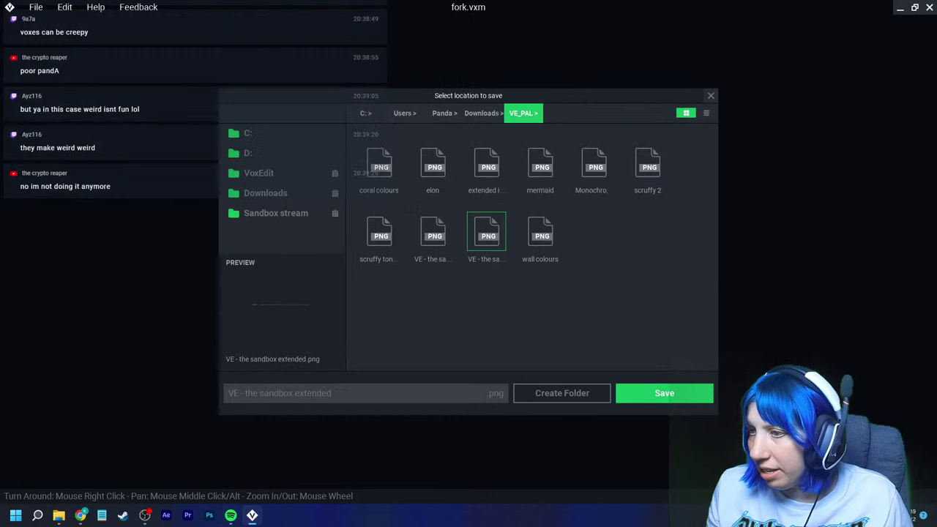
pyautogui.click(664, 393)
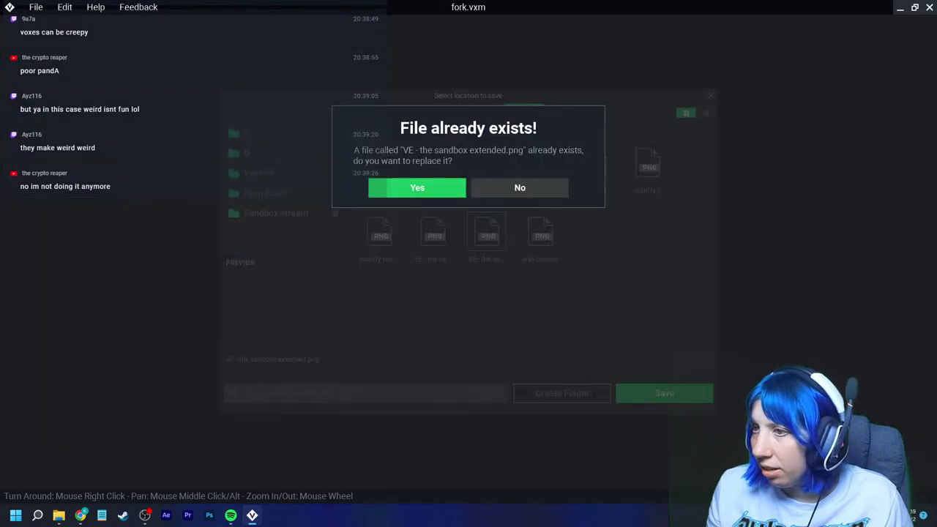
pyautogui.click(418, 187)
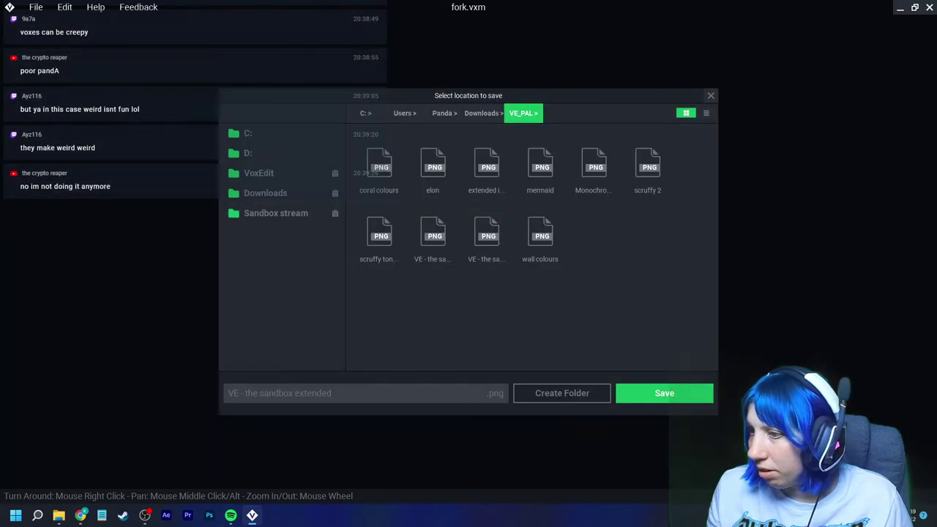
pyautogui.click(710, 95)
# Step: Load the "VE - the sandbox extended" palette into the fork model and choose the Box tool with colour #D2DAED
pyautogui.click(915, 287)
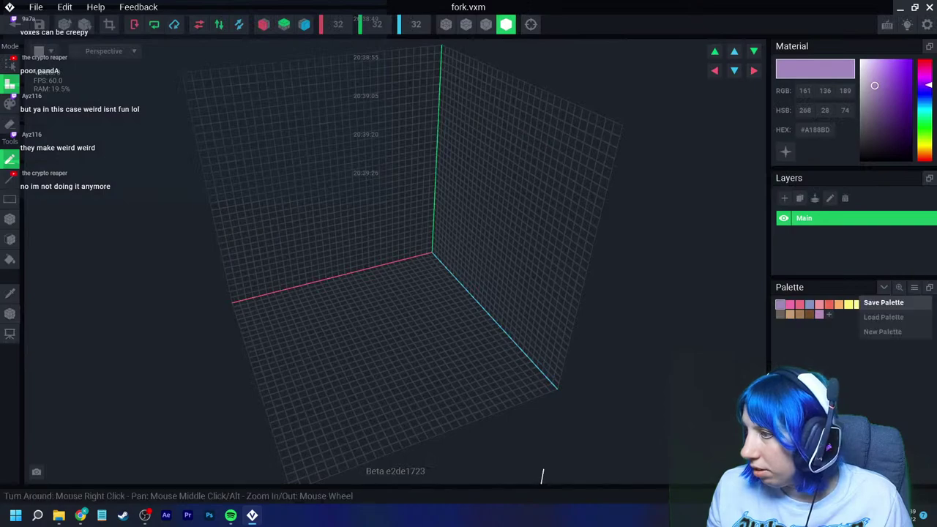
pyautogui.click(889, 315)
pyautogui.click(486, 236)
pyautogui.click(664, 393)
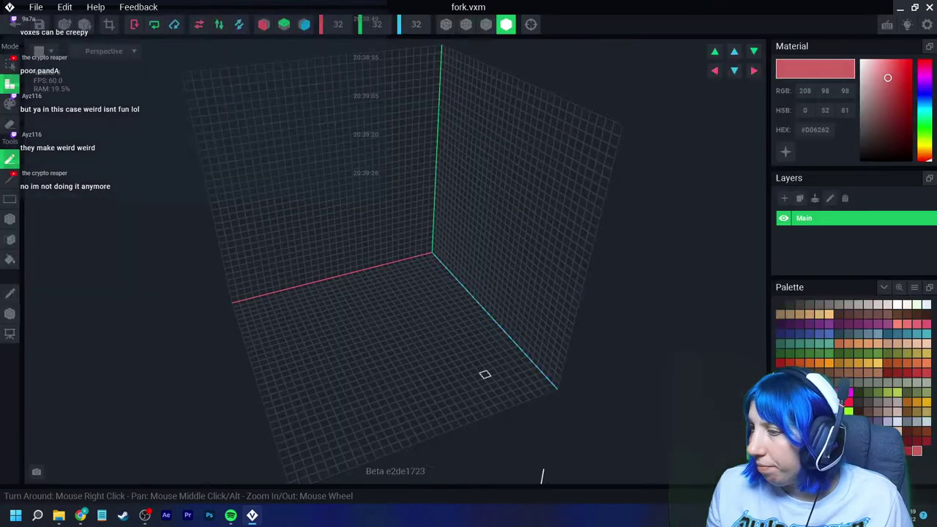
pyautogui.scroll(2, 387, 324)
pyautogui.moveTo(386, 324); pyautogui.dragTo(396, 244, button='middle')
pyautogui.click(10, 218)
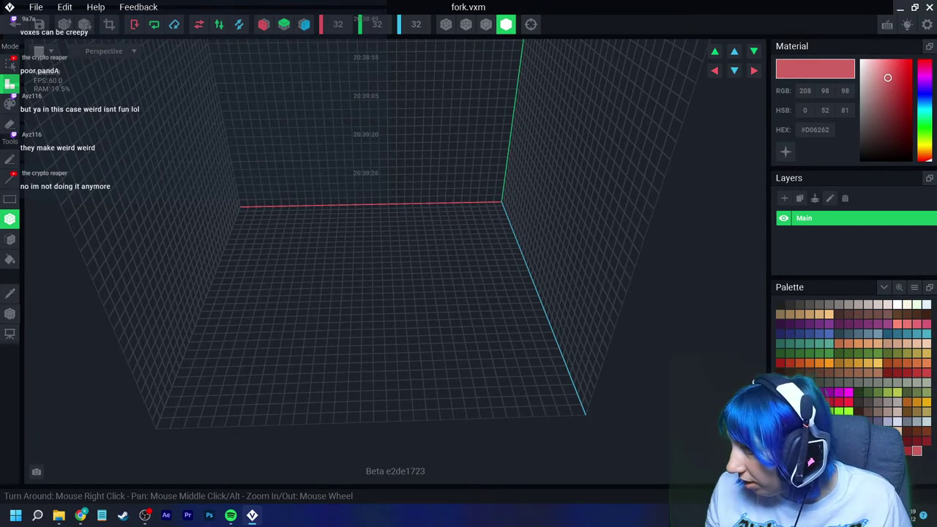
pyautogui.click(898, 422)
# Step: Try to build a fork shape with separate prongs from pale #D2DAED voxels on the grid floor
pyautogui.moveTo(391, 333); pyautogui.dragTo(390, 353, button='right')
pyautogui.scroll(2, 391, 354)
pyautogui.moveTo(394, 362); pyautogui.dragTo(392, 328)
pyautogui.click(374, 321)
pyautogui.click(389, 314)
pyautogui.click(404, 318)
pyautogui.click(404, 311)
pyautogui.click(375, 309)
pyautogui.moveTo(399, 350); pyautogui.dragTo(351, 357, button='right')
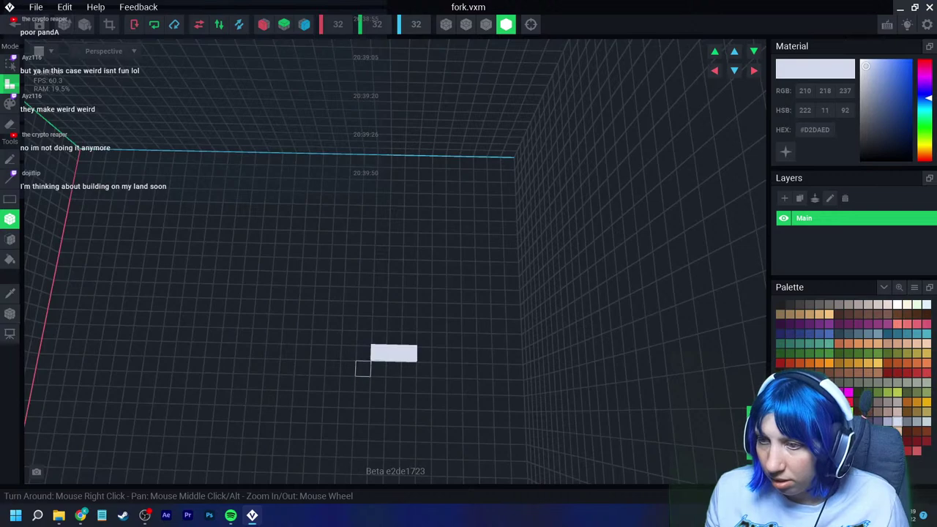
pyautogui.click(362, 353)
pyautogui.click(363, 369)
pyautogui.click(363, 384)
pyautogui.moveTo(362, 384); pyautogui.dragTo(337, 388, button='right')
pyautogui.click(344, 393)
pyautogui.click(364, 370)
pyautogui.click(373, 358)
pyautogui.click(383, 346)
pyautogui.click(363, 350)
pyautogui.moveTo(362, 350); pyautogui.dragTo(407, 399, button='right')
# Step: Undo the fork voxels placed so far
pyautogui.hotkey('ctrl', 'z')
pyautogui.hotkey('ctrl', 'z')
pyautogui.hotkey('ctrl', 'z')
pyautogui.hotkey('ctrl', 'z')
pyautogui.hotkey('ctrl', 'z')
pyautogui.hotkey('ctrl', 'z')
pyautogui.hotkey('ctrl', 'z')
pyautogui.moveTo(407, 416); pyautogui.dragTo(417, 388, button='middle')
pyautogui.hotkey('ctrl', 'z')
# Step: Build a solid 2 × 2 × 6 voxel block in #D2DAED on the grid floor
pyautogui.moveTo(425, 388); pyautogui.dragTo(456, 420, button='right')
pyautogui.click(450, 405)
pyautogui.moveTo(361, 412); pyautogui.dragTo(369, 421, button='right')
pyautogui.moveTo(370, 421); pyautogui.dragTo(388, 455)
pyautogui.moveTo(389, 457); pyautogui.dragTo(381, 389, button='middle')
pyautogui.click(388, 407)
pyautogui.click(353, 336)
pyautogui.moveTo(369, 320); pyautogui.dragTo(391, 392)
pyautogui.moveTo(390, 400); pyautogui.dragTo(277, 281, button='right')
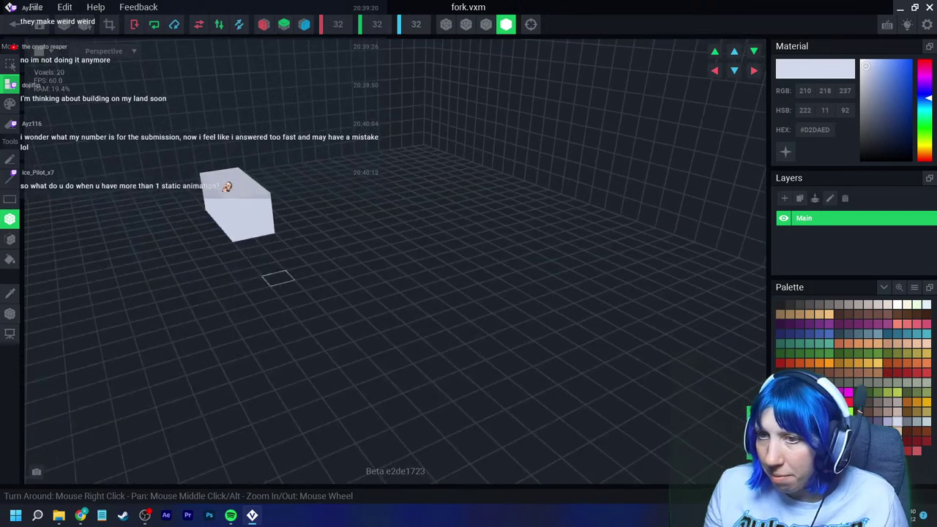
pyautogui.moveTo(240, 213); pyautogui.dragTo(262, 224)
pyautogui.moveTo(261, 224); pyautogui.dragTo(278, 413, button='right')
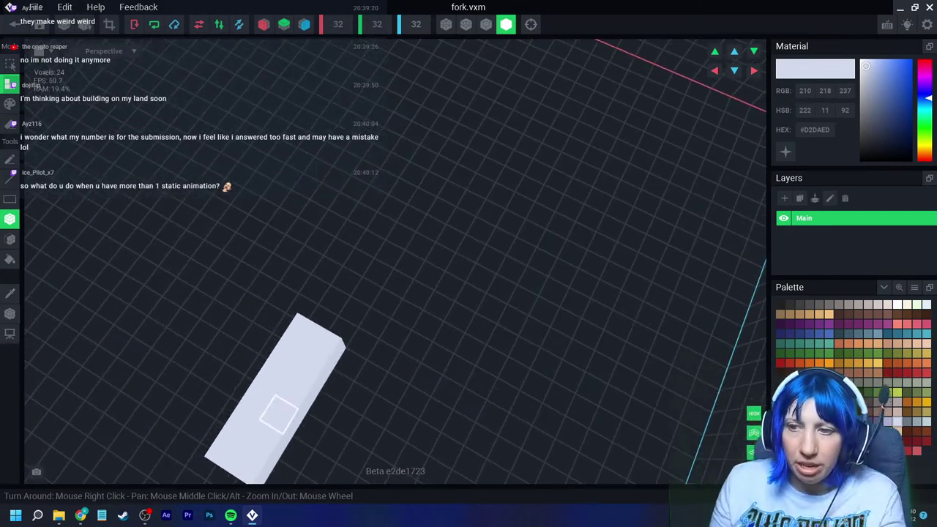
# Step: Crop the fork model's canvas to the block and centre its pivot
pyautogui.click(109, 24)
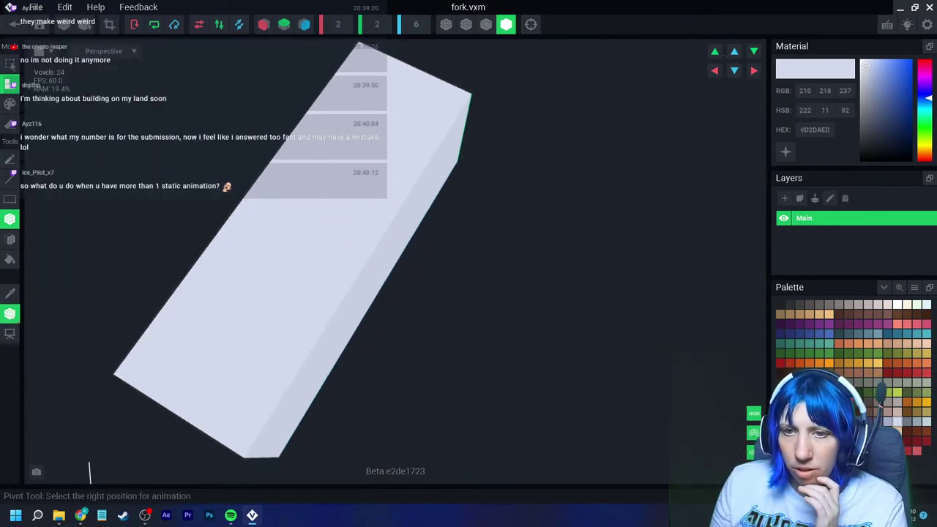
pyautogui.click(9, 313)
pyautogui.click(33, 321)
pyautogui.moveTo(293, 264); pyautogui.dragTo(318, 351, button='middle')
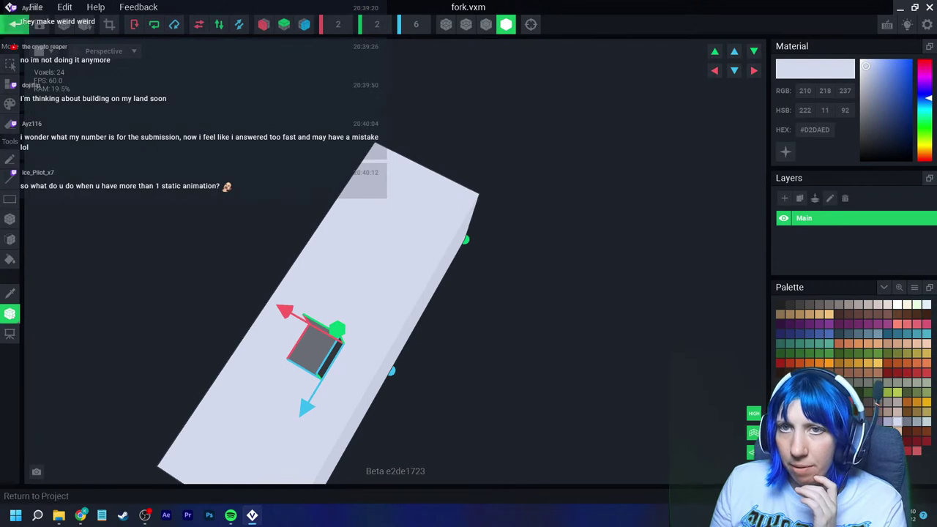
# Step: Save the fork model, return to the Table 1 project and create a node named cutlery under Table
pyautogui.click(14, 25)
pyautogui.click(366, 187)
pyautogui.click(432, 161)
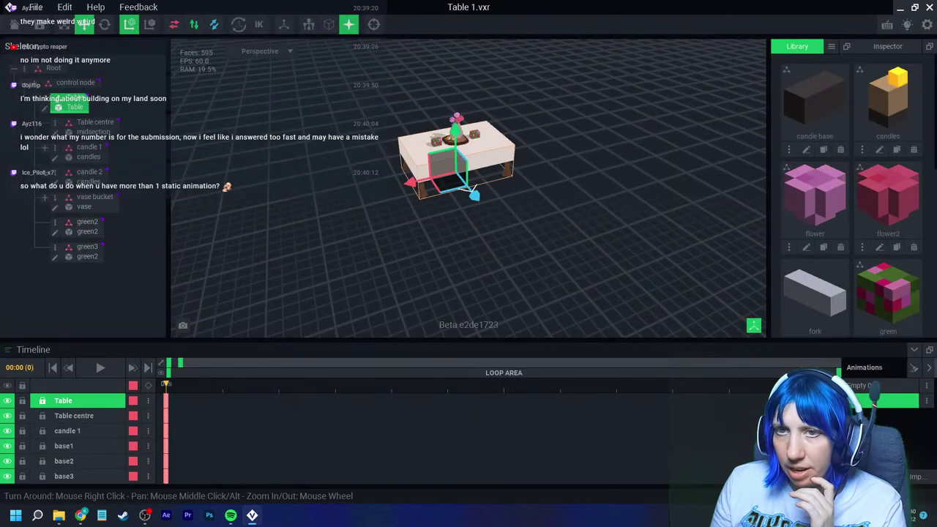
pyautogui.click(45, 97)
pyautogui.click(94, 121)
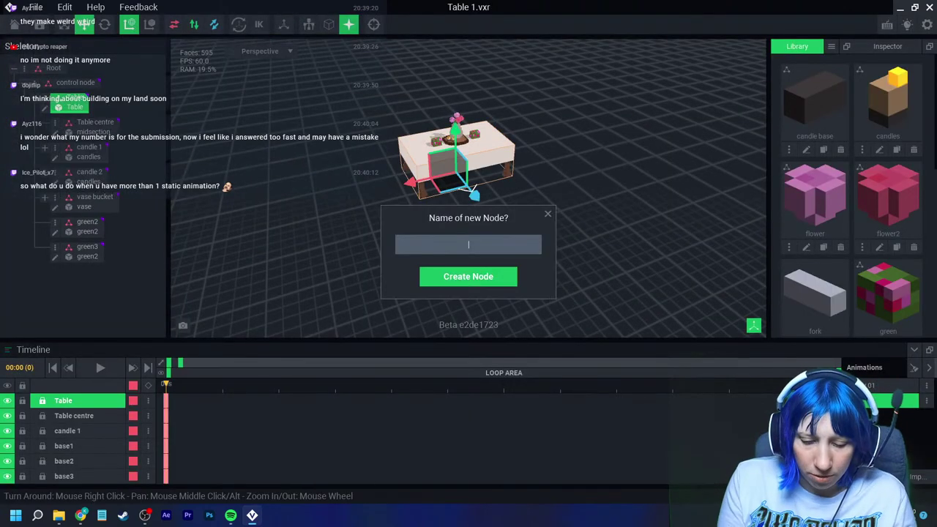
pyautogui.write('cult')
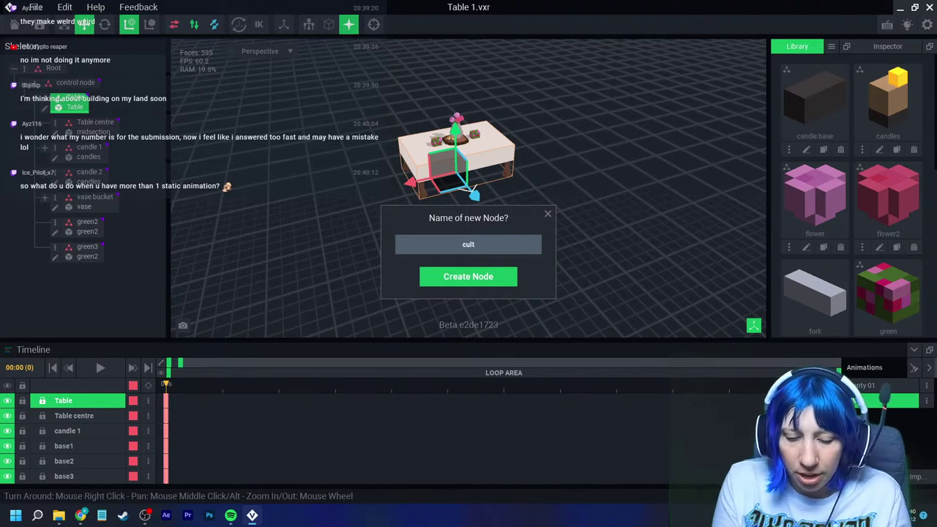
pyautogui.press('BackSpace')
pyautogui.write('lery')
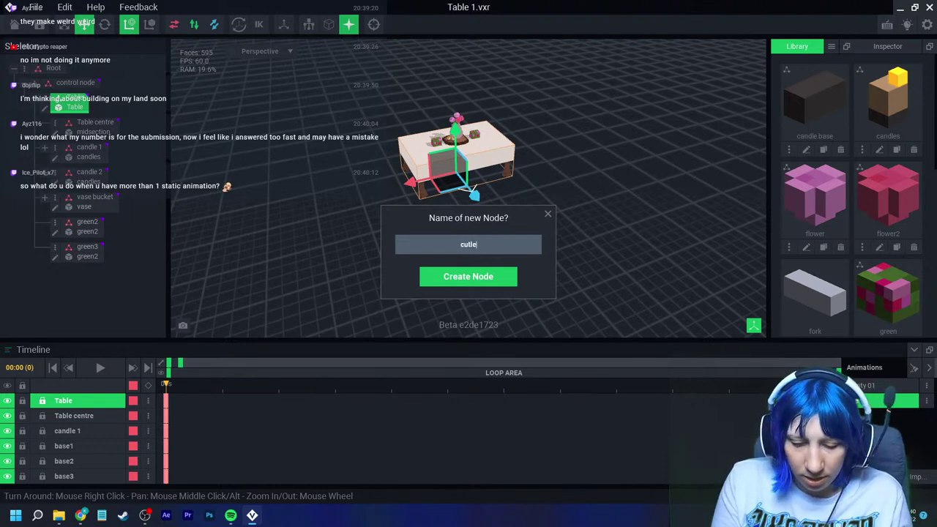
pyautogui.press('Return')
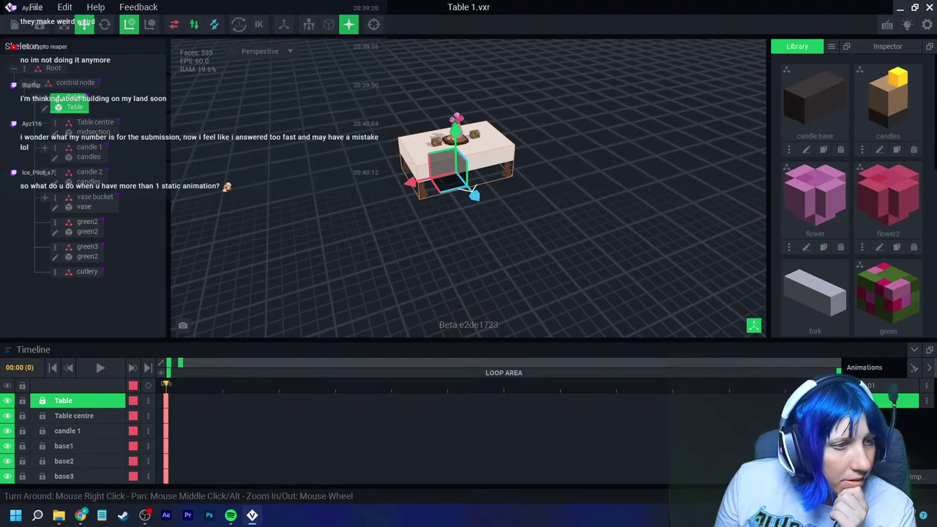
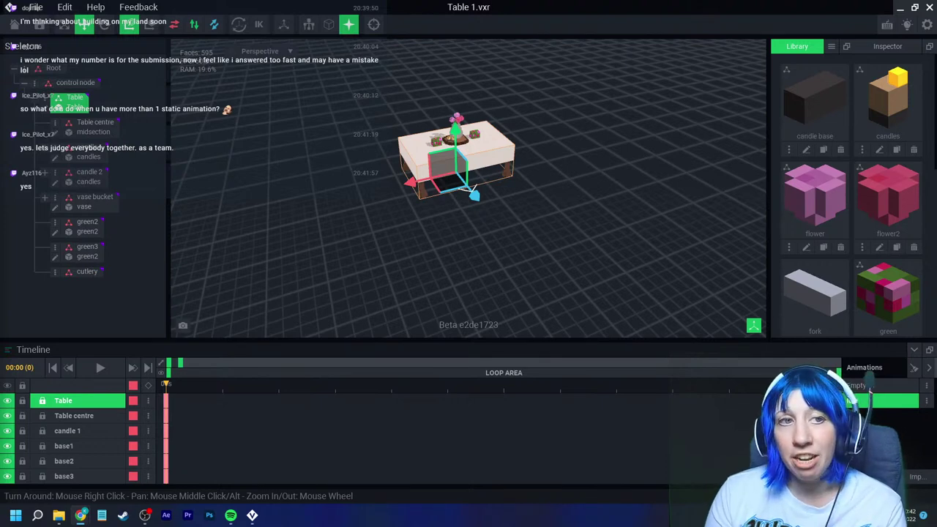
# Step: Save the Table 1 project and return to the start screen
pyautogui.write('1')
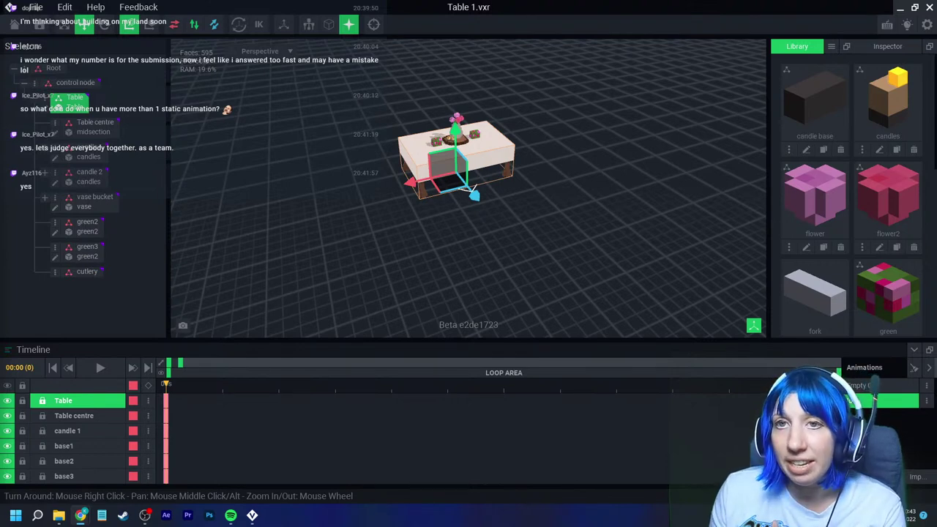
pyautogui.click(15, 25)
pyautogui.click(366, 188)
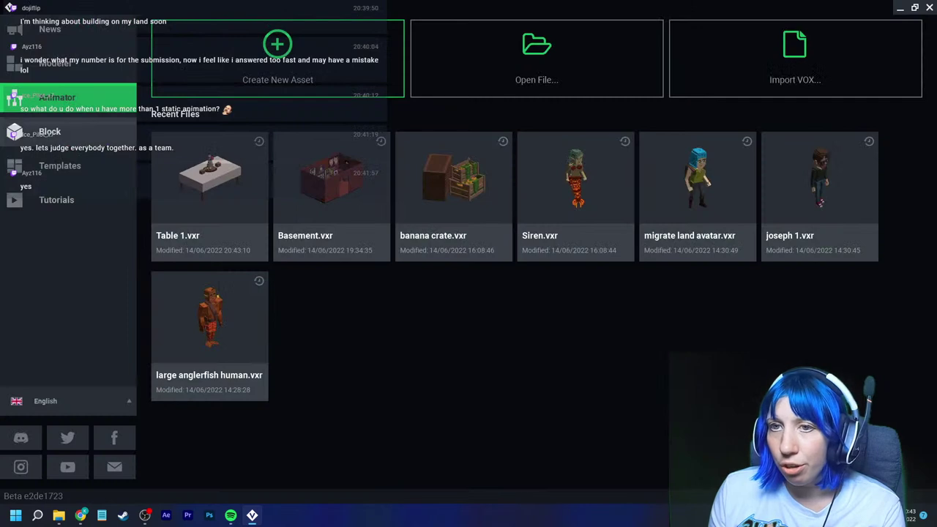
# Step: Browse the available asset templates
pyautogui.click(74, 167)
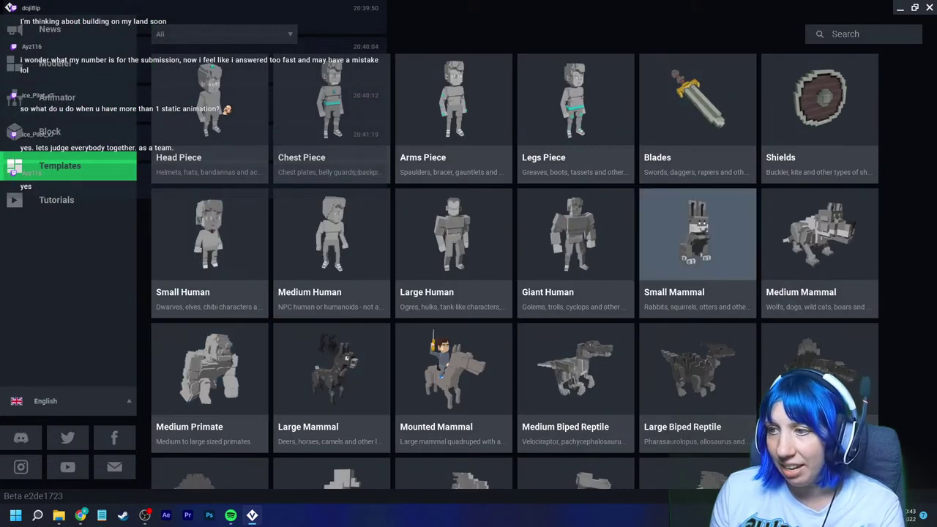
pyautogui.scroll(-5, 332, 370)
pyautogui.scroll(3, 332, 370)
pyautogui.scroll(1, 333, 395)
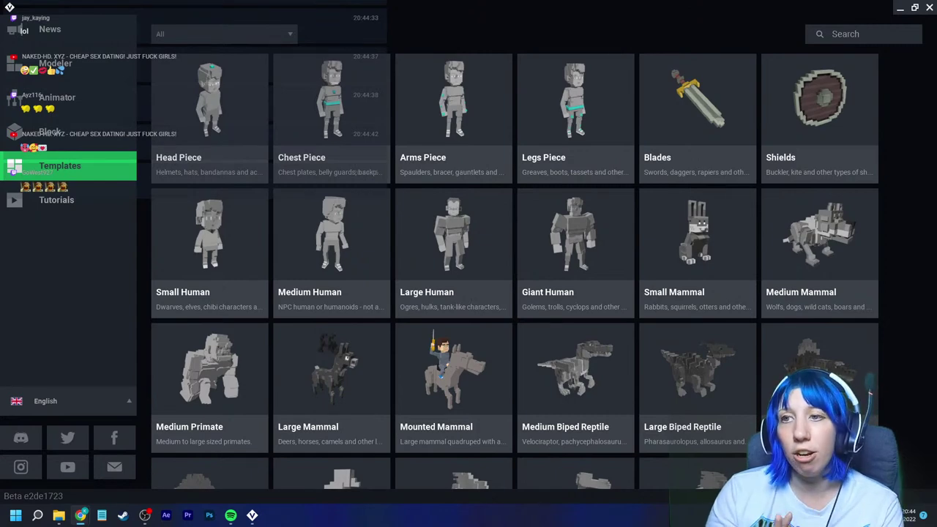
# Step: Open the kitchen table.vxr animation project from the kitchen table folder inside the basement folder
pyautogui.click(68, 97)
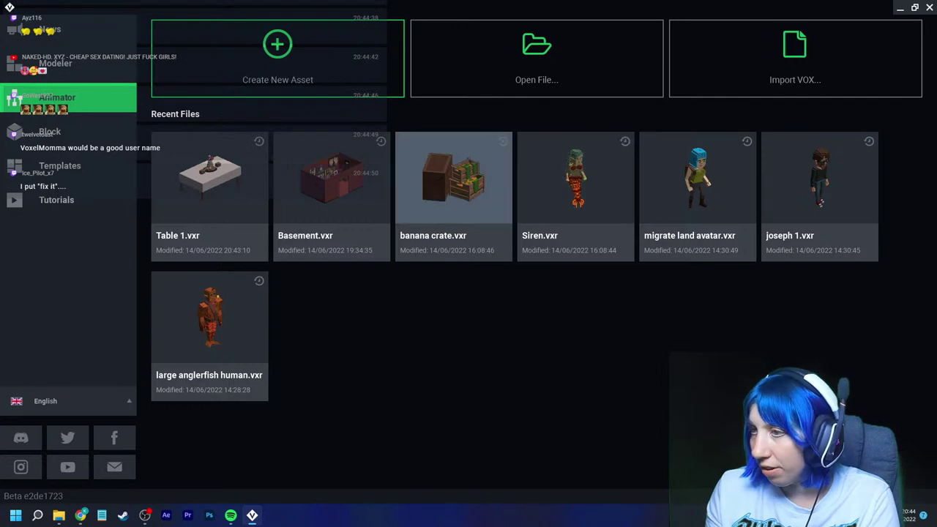
pyautogui.click(537, 58)
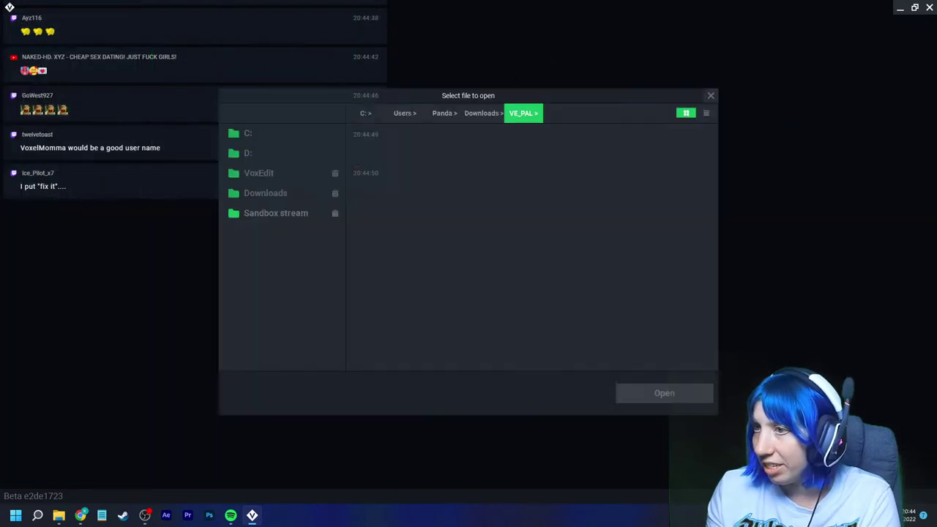
pyautogui.doubleClick(647, 167)
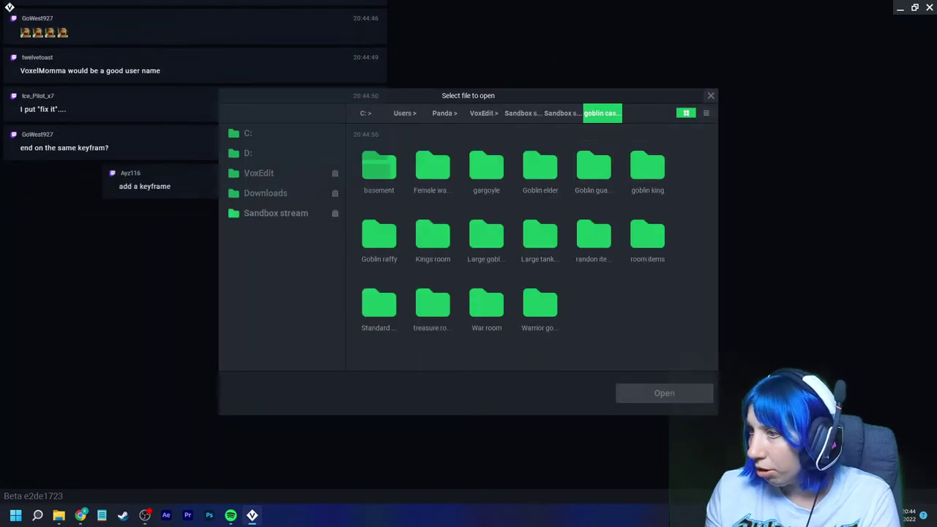
pyautogui.doubleClick(379, 166)
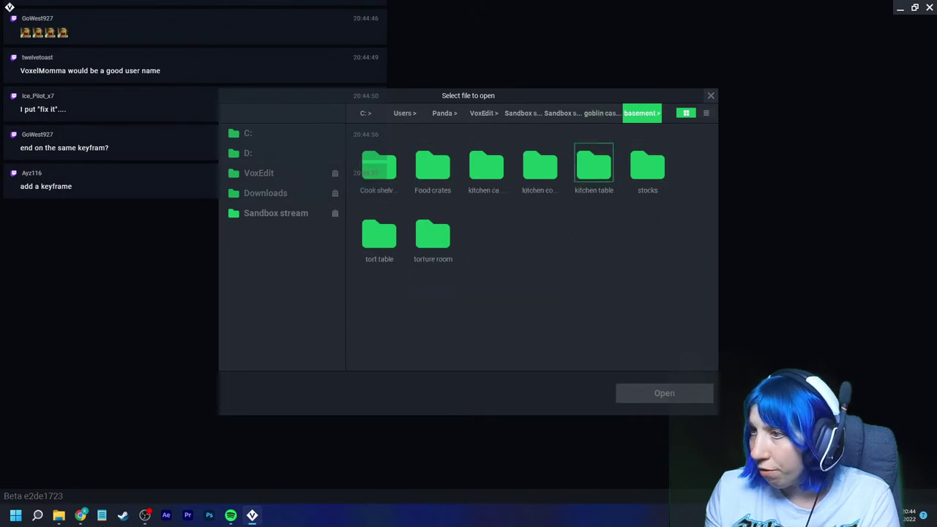
pyautogui.doubleClick(593, 163)
pyautogui.click(378, 163)
pyautogui.click(664, 393)
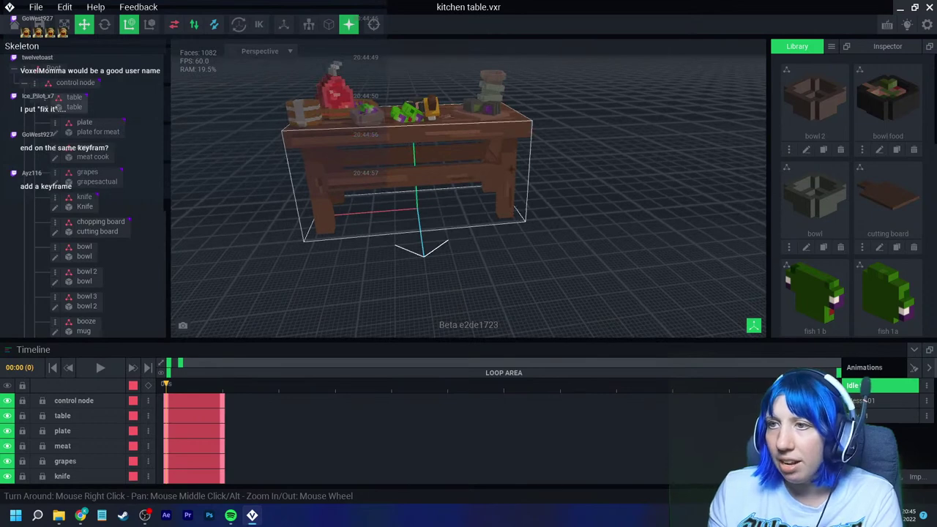
# Step: Compare the kitchen table's item layouts in the Idle 01, Messy 01 and Tidy 01 animations
pyautogui.click(864, 401)
pyautogui.click(864, 415)
pyautogui.click(864, 385)
pyautogui.click(864, 400)
pyautogui.click(864, 415)
pyautogui.click(864, 385)
pyautogui.click(864, 400)
pyautogui.click(864, 415)
pyautogui.click(864, 385)
pyautogui.click(864, 400)
pyautogui.click(863, 415)
pyautogui.click(878, 386)
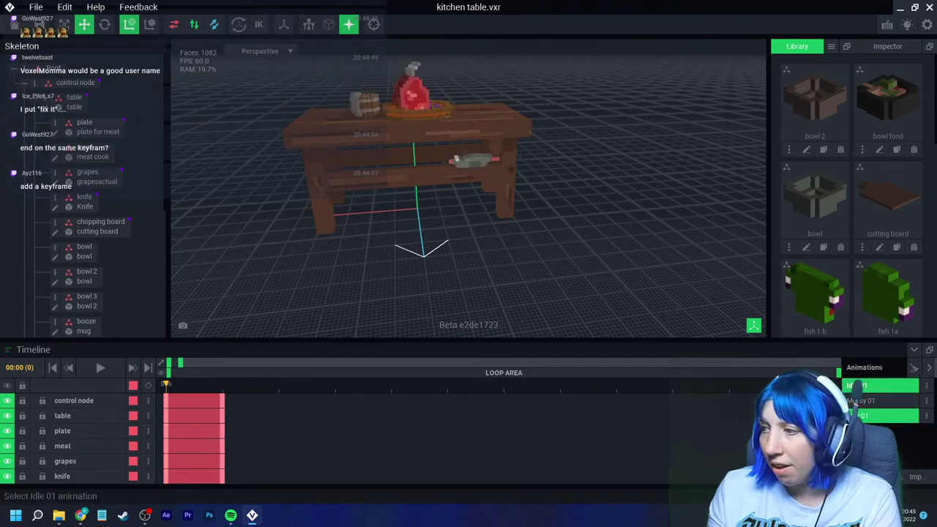
# Step: Play back the kitchen table's static animations, stop on Idle 01 and step between its start and end keyframes
pyautogui.click(100, 367)
pyautogui.click(851, 415)
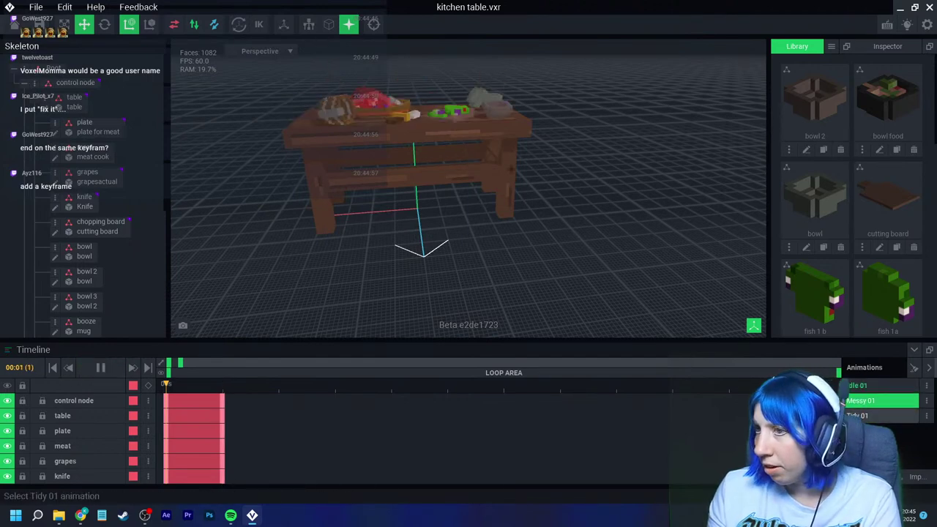
pyautogui.click(863, 385)
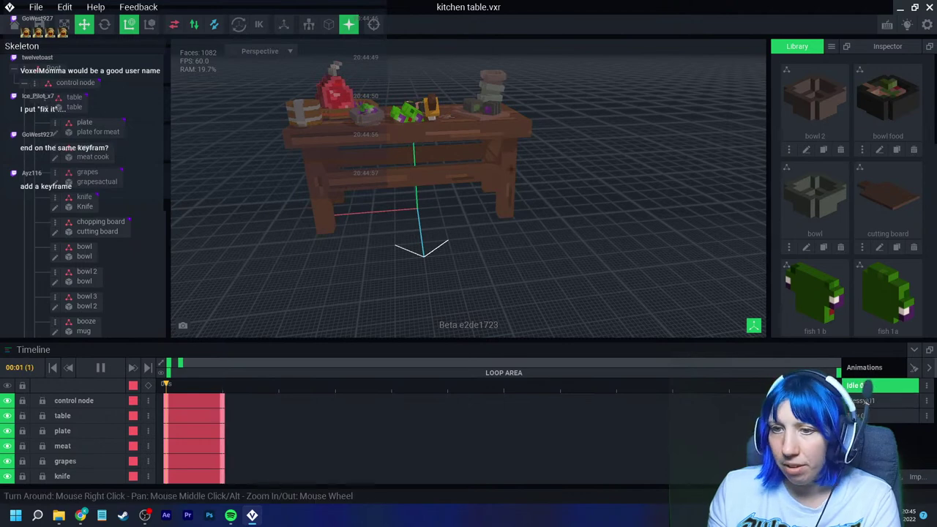
pyautogui.click(100, 368)
pyautogui.press('Right')
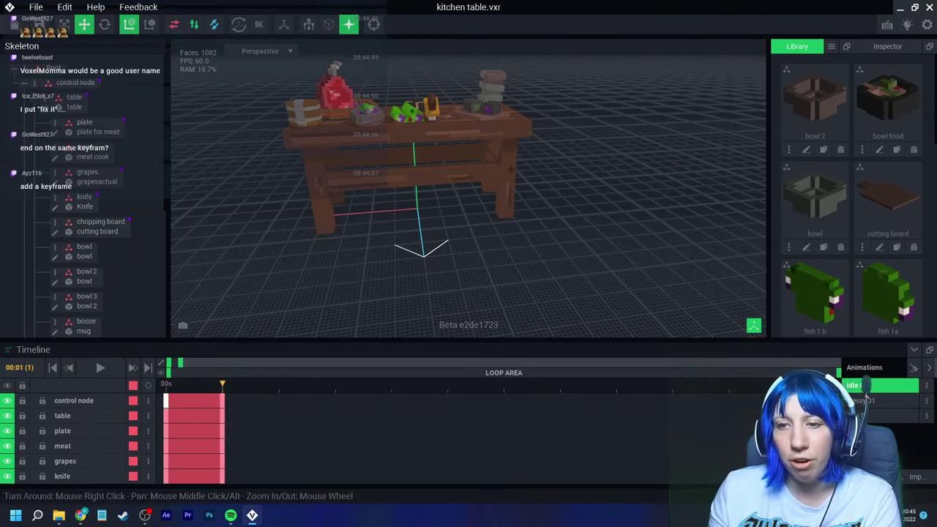
pyautogui.press('Left')
pyautogui.press('Right')
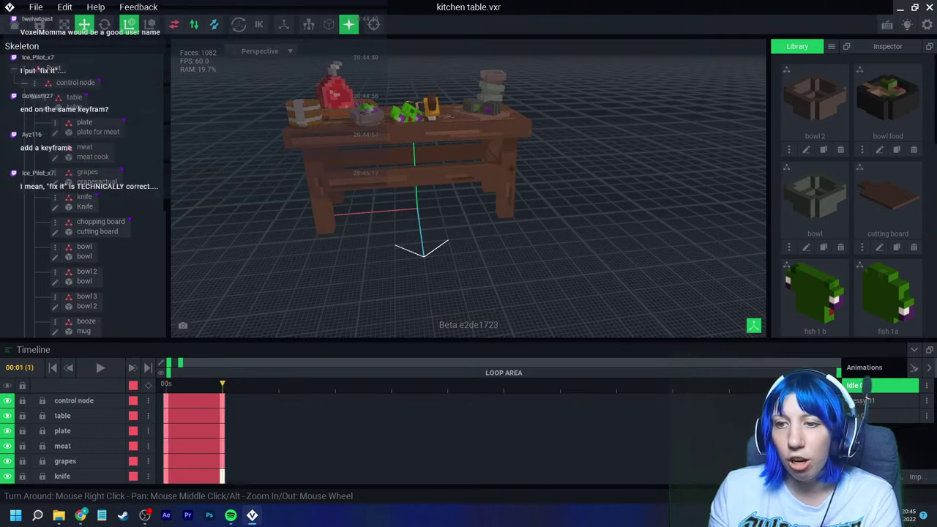
# Step: Cycle through the three static animations once more, finishing on Tidy 01
pyautogui.click(879, 401)
pyautogui.click(878, 415)
pyautogui.click(878, 400)
pyautogui.click(878, 385)
pyautogui.click(878, 401)
pyautogui.click(878, 415)
pyautogui.click(878, 385)
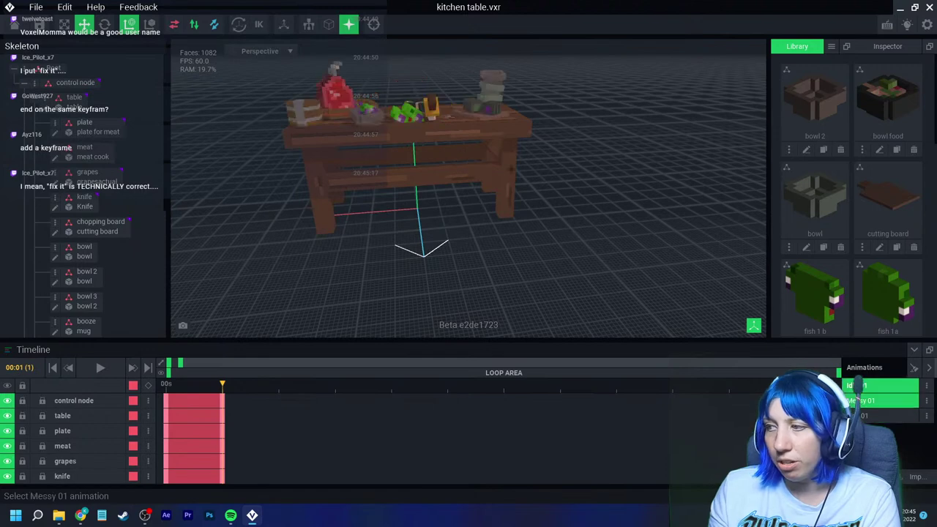
pyautogui.click(878, 401)
pyautogui.click(878, 415)
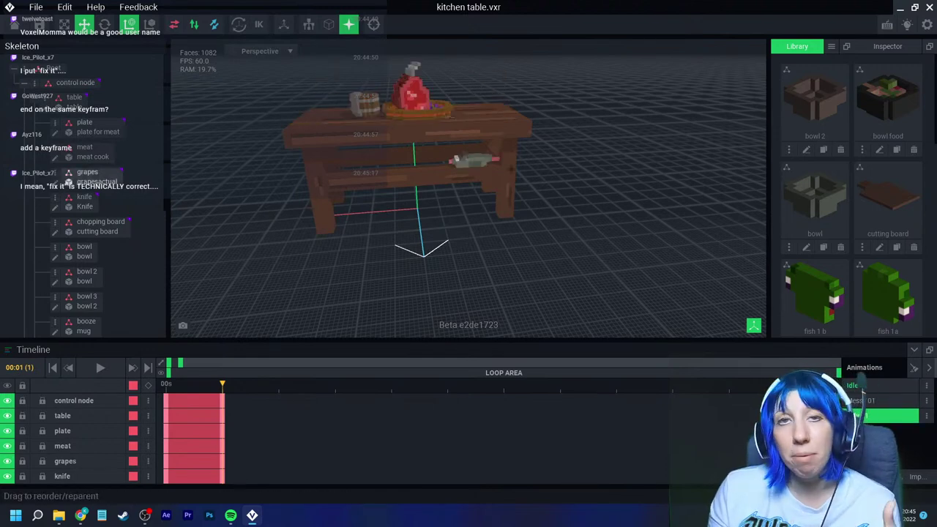
# Step: Step the kitchen table's timeline to frame 2, and close the project to the welcome screen, saving its changes
pyautogui.press('Left')
pyautogui.press('Right')
pyautogui.press('Right')
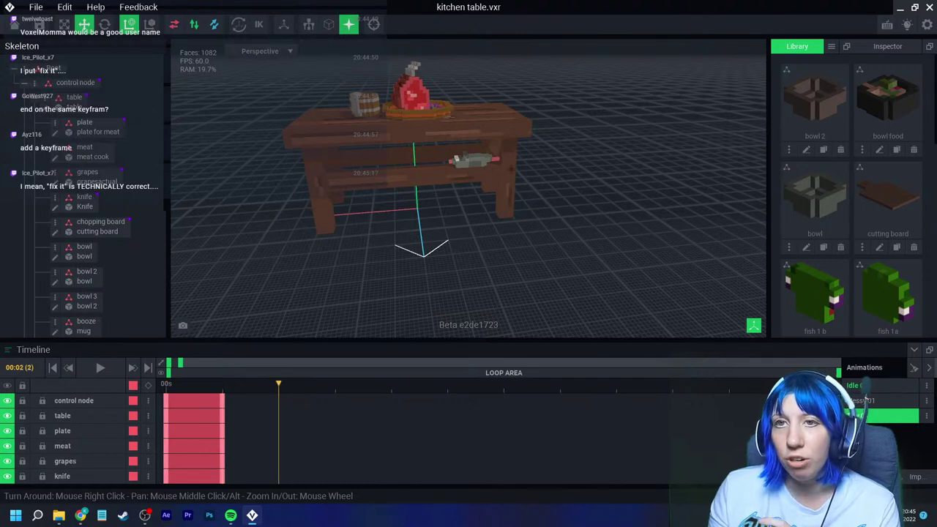
pyautogui.click(14, 24)
pyautogui.press('Return')
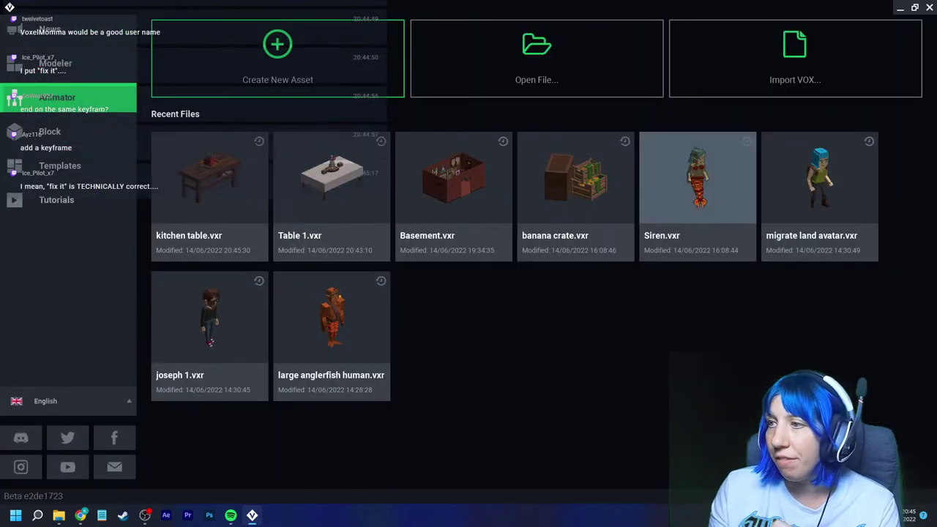
# Step: Open Siren.vxr, widen the timeline's zoom area, scrub to the end keyframe at 02:00 and look over the node tracks
pyautogui.click(697, 190)
pyautogui.moveTo(233, 363); pyautogui.dragTo(335, 363)
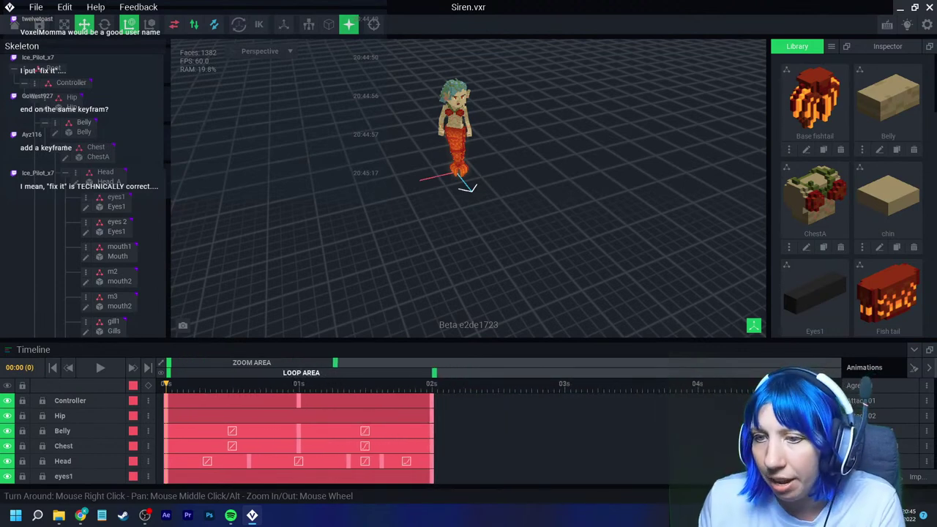
pyautogui.moveTo(166, 383); pyautogui.dragTo(315, 383)
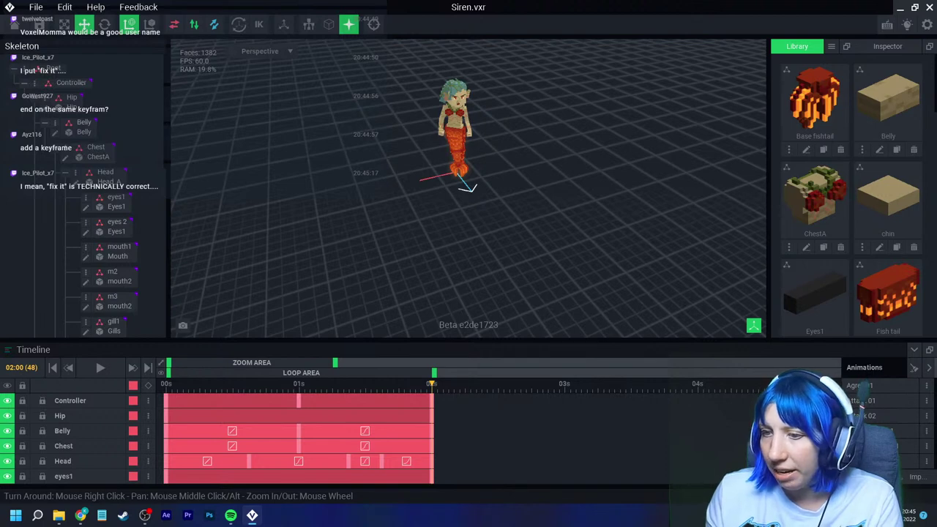
pyautogui.scroll(-7, 293, 439)
pyautogui.scroll(7, 293, 440)
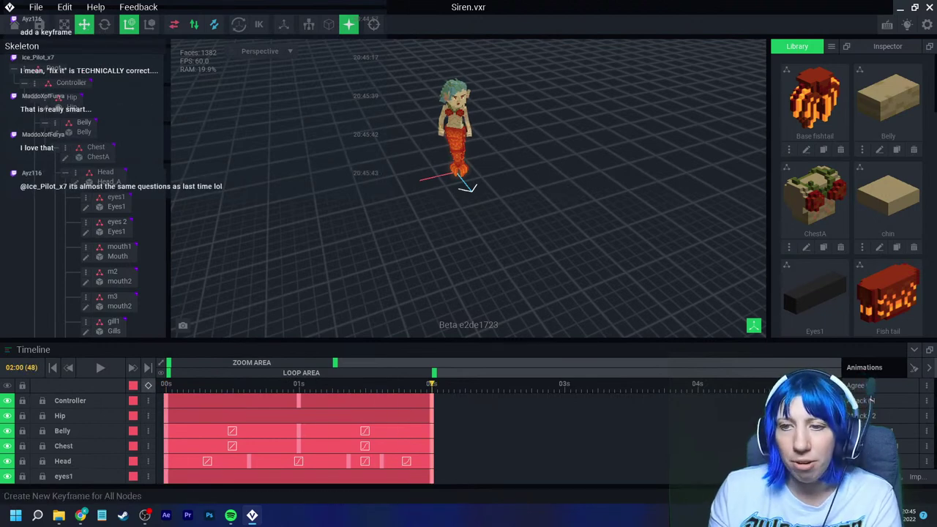
# Step: Close Siren.vxr without saving its changes, and reopen and save Table 1.vxr
pyautogui.click(10, 7)
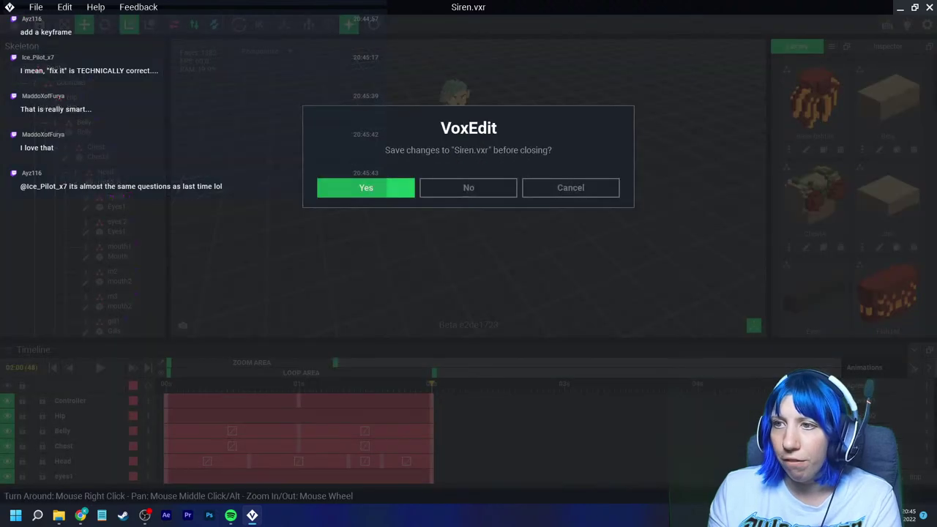
pyautogui.click(469, 188)
pyautogui.hotkey('ctrl', 's')
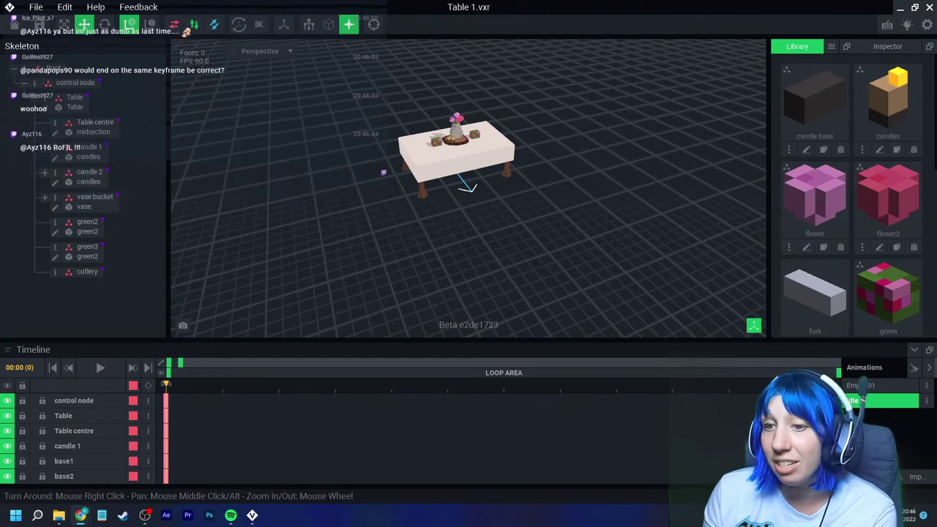
# Step: Advance Table 1's timeline to frame 1, select the vase bucket node and set its transform to local space
pyautogui.hotkey('alt', 'Tab')
pyautogui.press('Right')
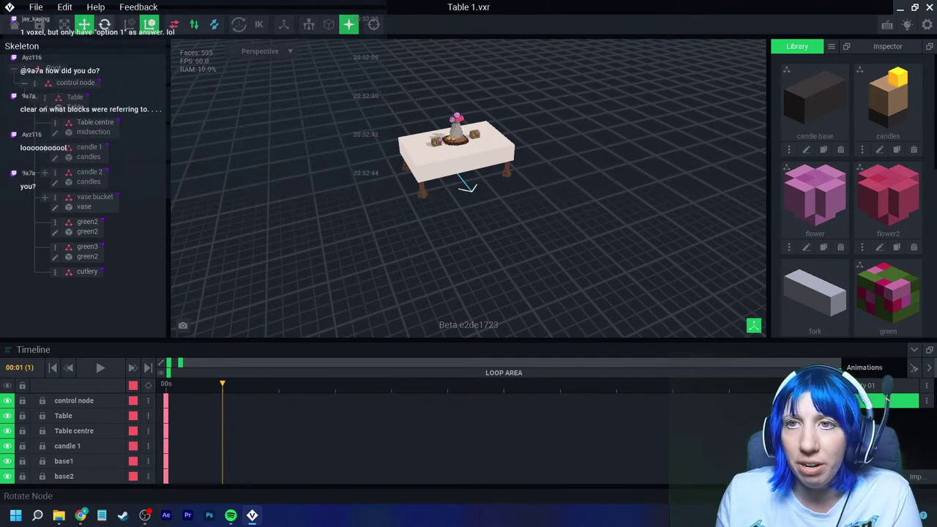
pyautogui.click(90, 202)
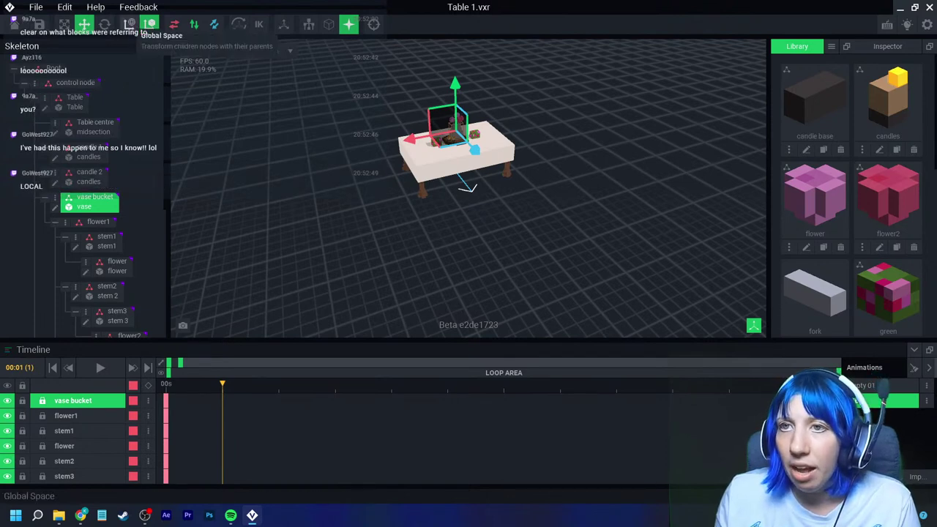
pyautogui.click(128, 24)
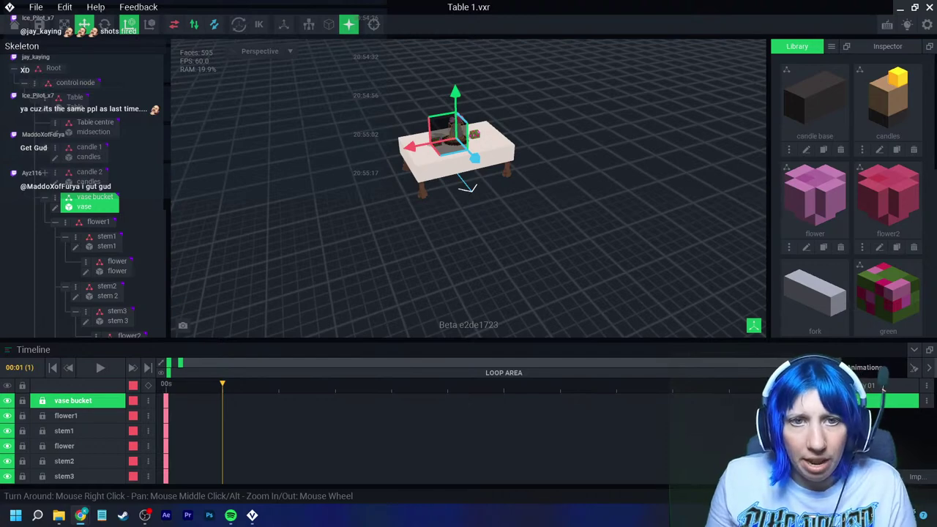
# Step: Switch to wheelofnames.com in the browser and enter the first participant's username as a wheel entry
pyautogui.moveTo(0, 103); pyautogui.dragTo(351, 0)
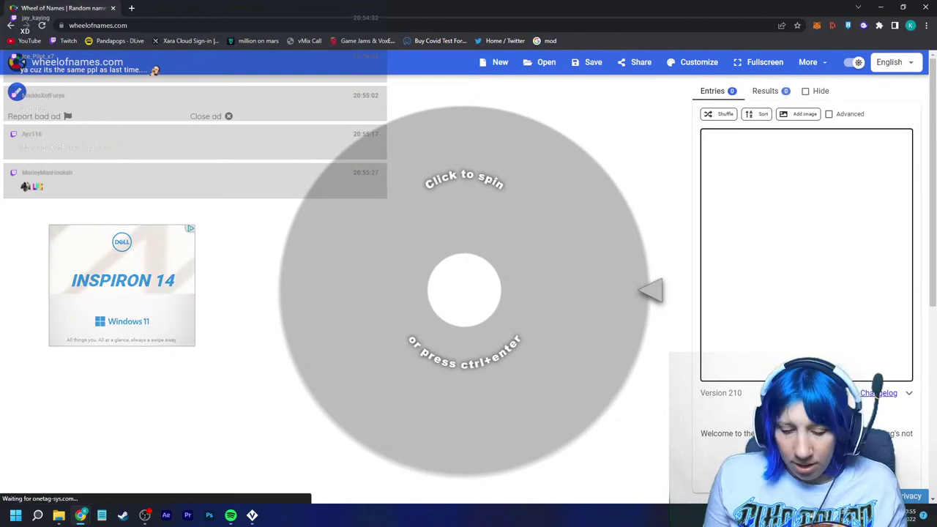
pyautogui.write('maxie')
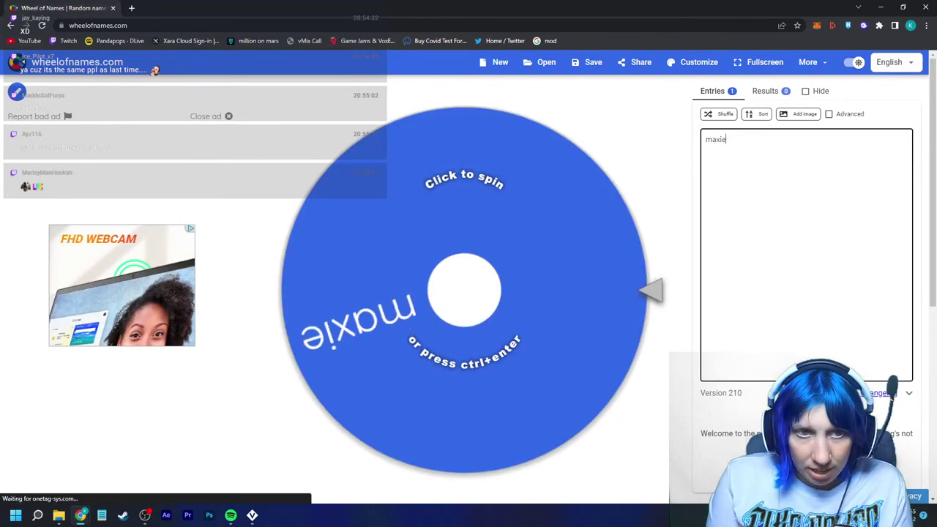
pyautogui.write('mac')
pyautogui.press('Return')
# Step: Add the second participant's username as a new wheel entry, correcting its spelling
pyautogui.write('travel')
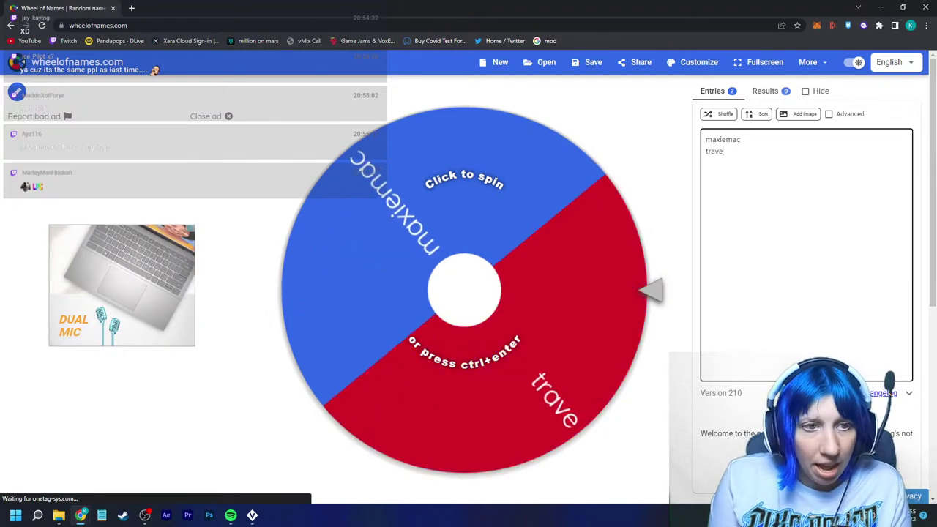
pyautogui.press('BackSpace')
pyautogui.press('BackSpace')
pyautogui.press('BackSpace')
pyautogui.press('BackSpace')
pyautogui.press('BackSpace')
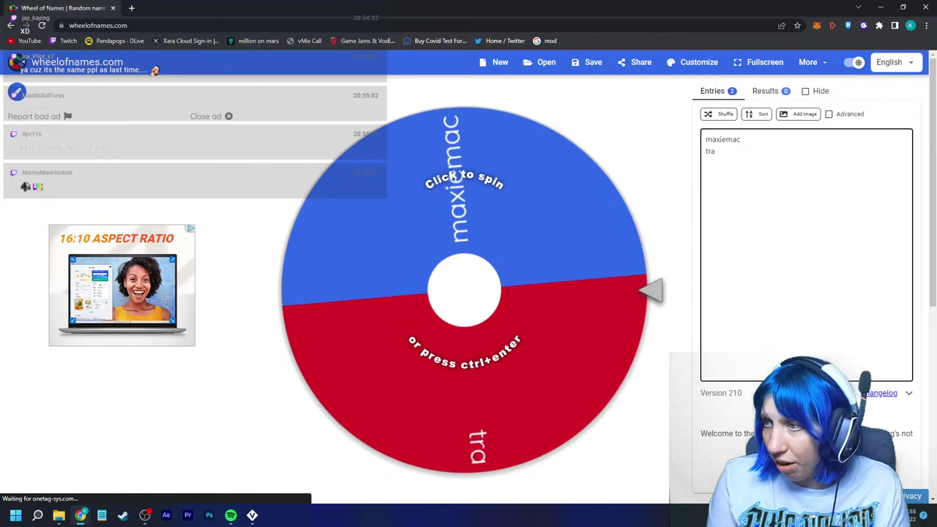
pyautogui.write('welev')
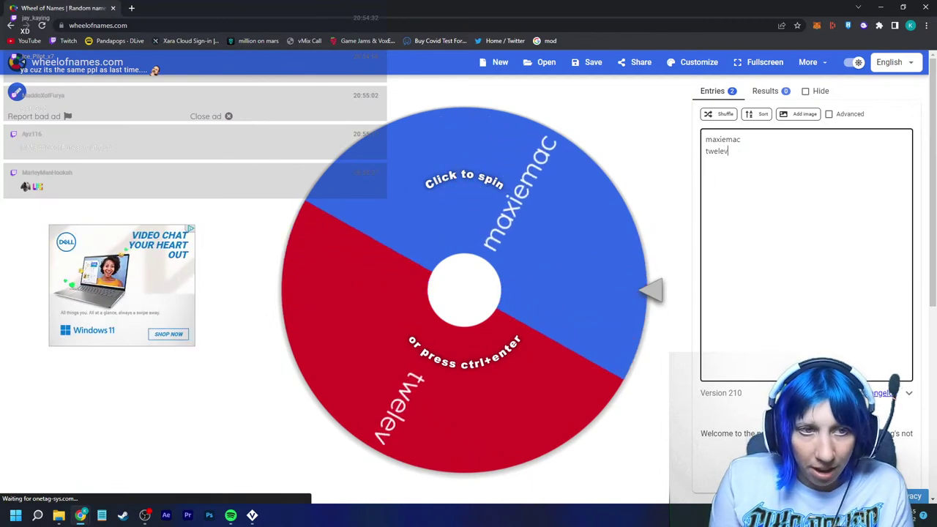
pyautogui.press('BackSpace')
pyautogui.press('BackSpace')
pyautogui.press('BackSpace')
pyautogui.write('lvetoast')
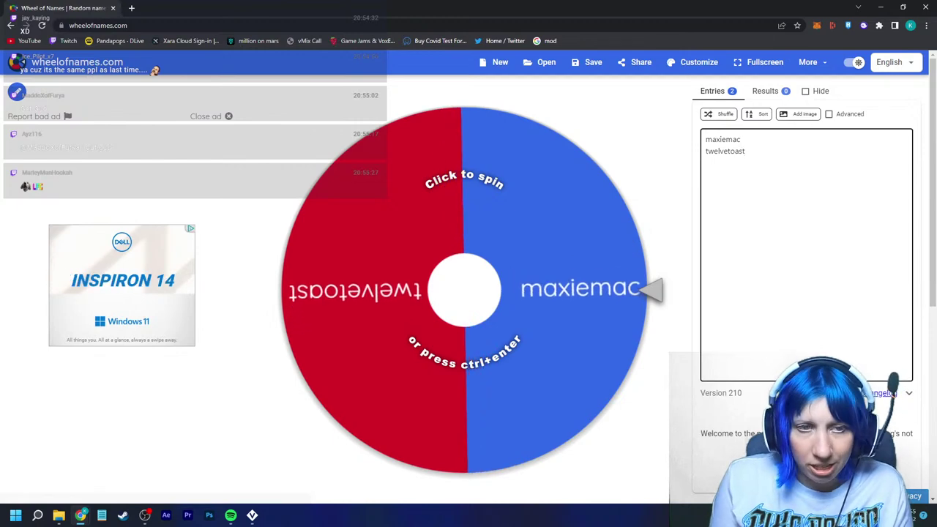
# Step: Add the third and fourth participants' usernames to the wheel on separate lines
pyautogui.hotkey('ctrl', 'Return')
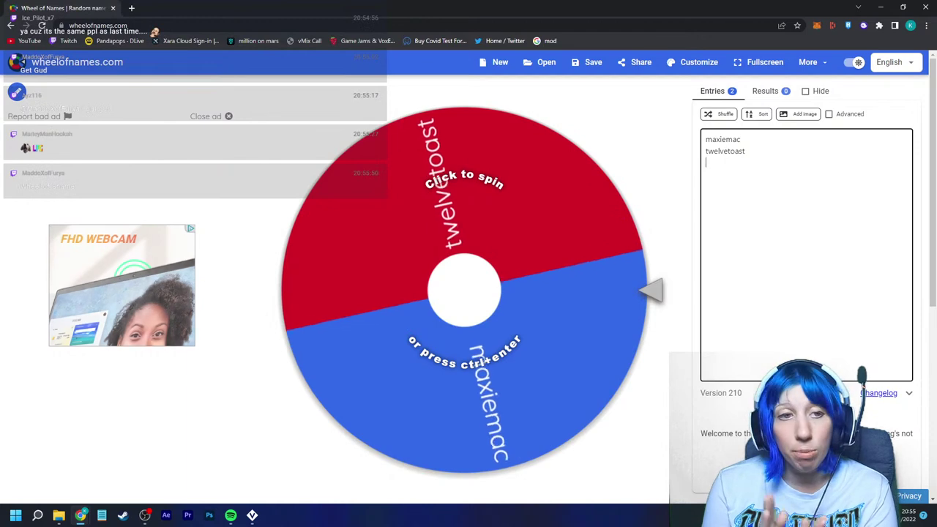
pyautogui.write('ay')
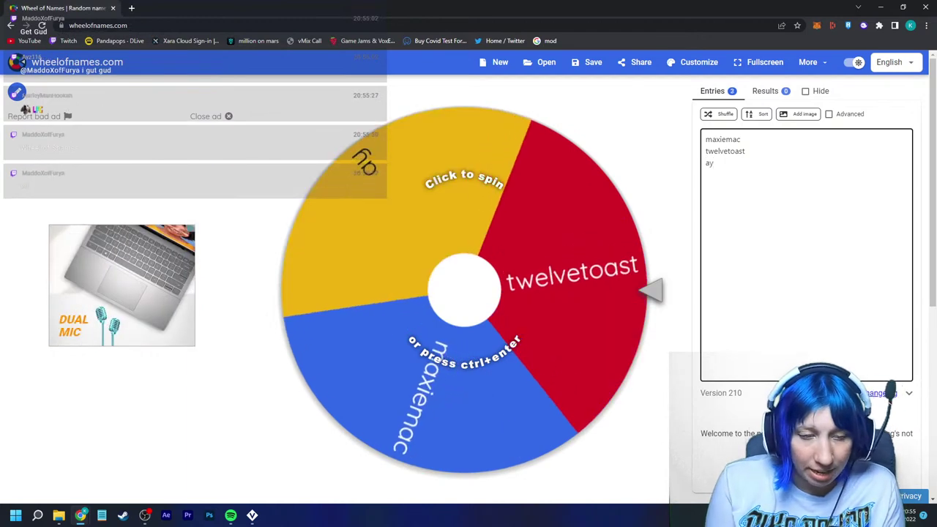
pyautogui.write('z116')
pyautogui.press('Return')
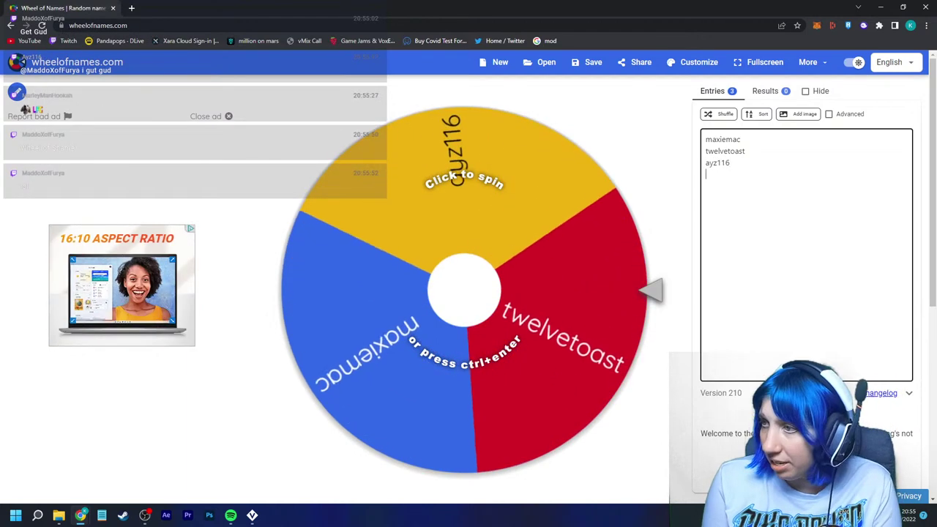
pyautogui.write('9a7a')
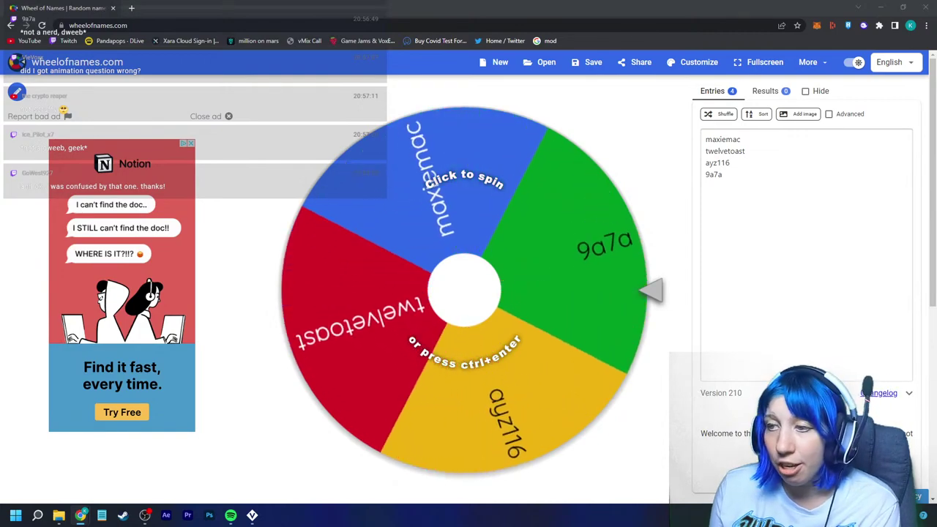
# Step: Spin the wheel to draw a winner and return to the Table 1 project in VoxEdit
pyautogui.hotkey('ctrl', 'Return')
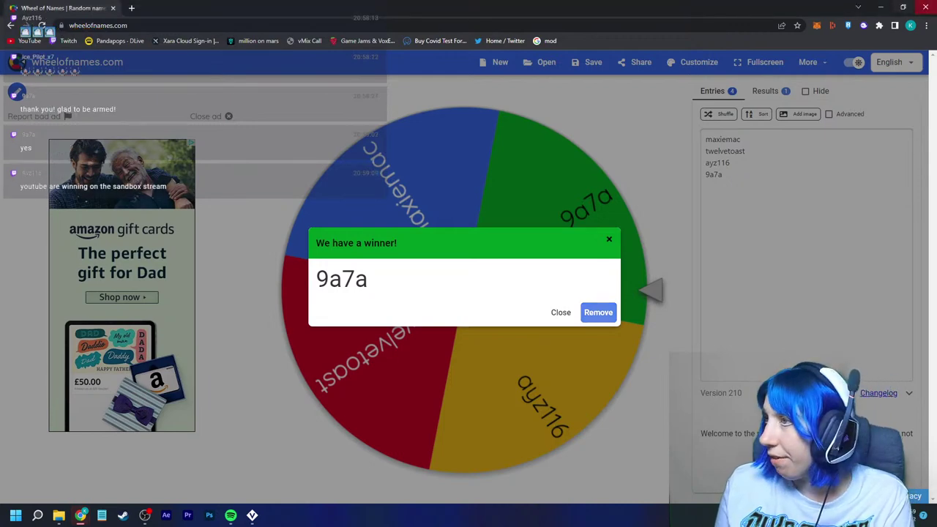
pyautogui.click(881, 7)
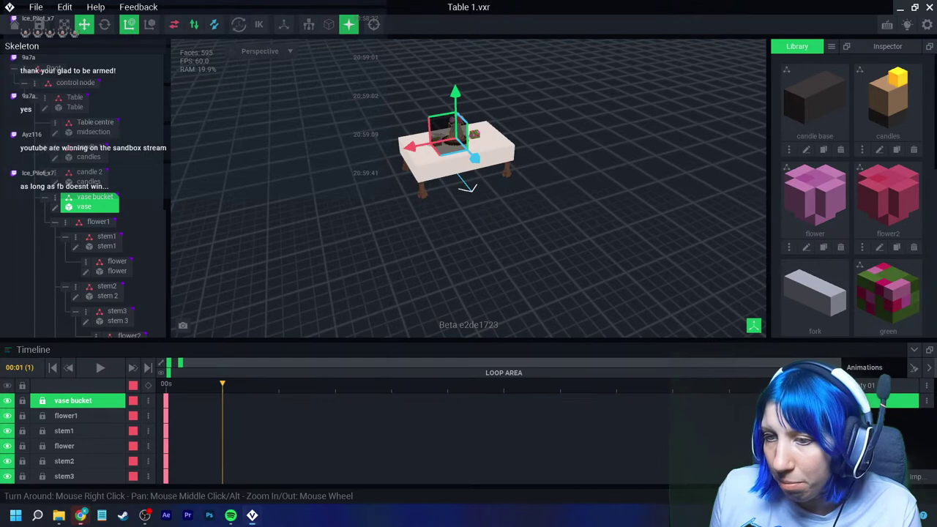
# Step: Return the timeline to frame 0, clear the vase bucket selection and view the decorated table up close from the front
pyautogui.click(166, 384)
pyautogui.moveTo(586, 117); pyautogui.dragTo(530, 107, button='right')
pyautogui.scroll(3, 530, 107)
pyautogui.moveTo(315, 117); pyautogui.dragTo(443, 168, button='middle')
pyautogui.click(569, 195)
pyautogui.moveTo(569, 195); pyautogui.dragTo(615, 192, button='right')
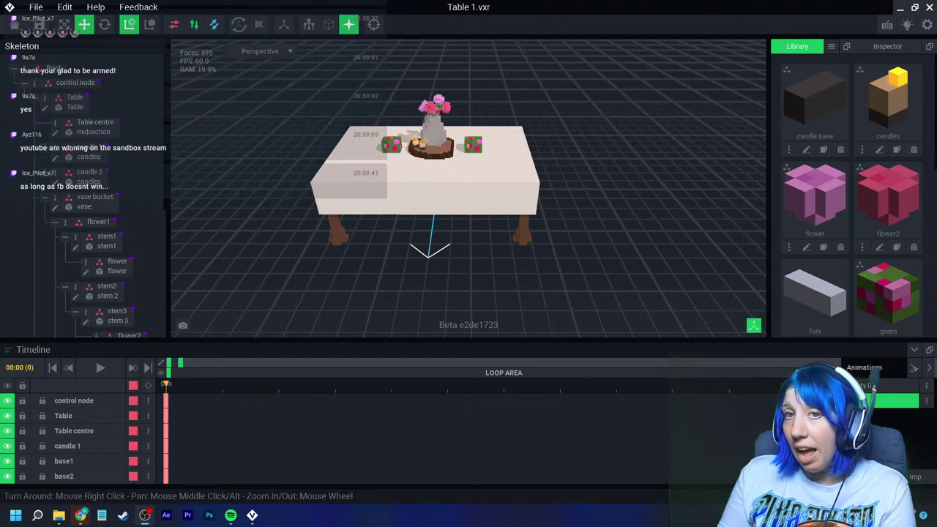
# Step: Save Table 1.vxr and close it to the welcome screen
pyautogui.click(39, 25)
pyautogui.moveTo(468, 183); pyautogui.dragTo(505, 183, button='right')
pyautogui.scroll(1, 468, 189)
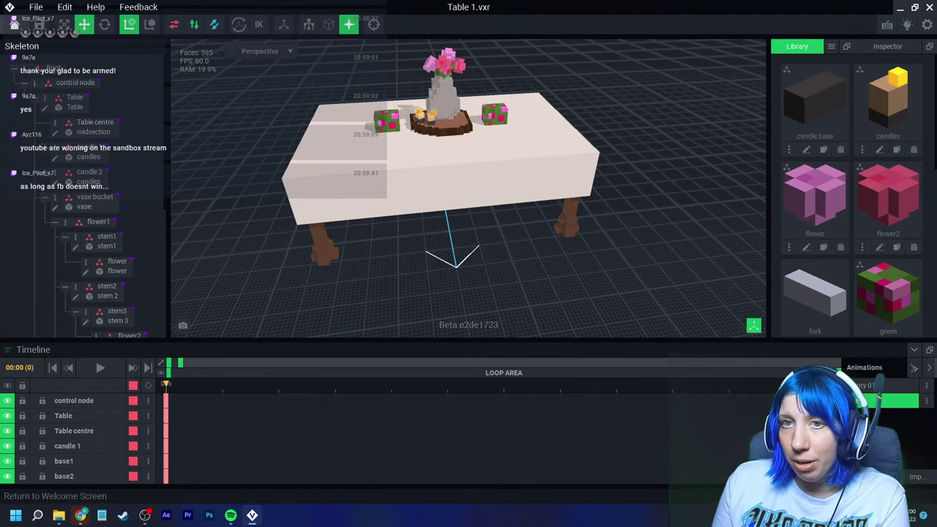
pyautogui.click(14, 24)
pyautogui.click(366, 188)
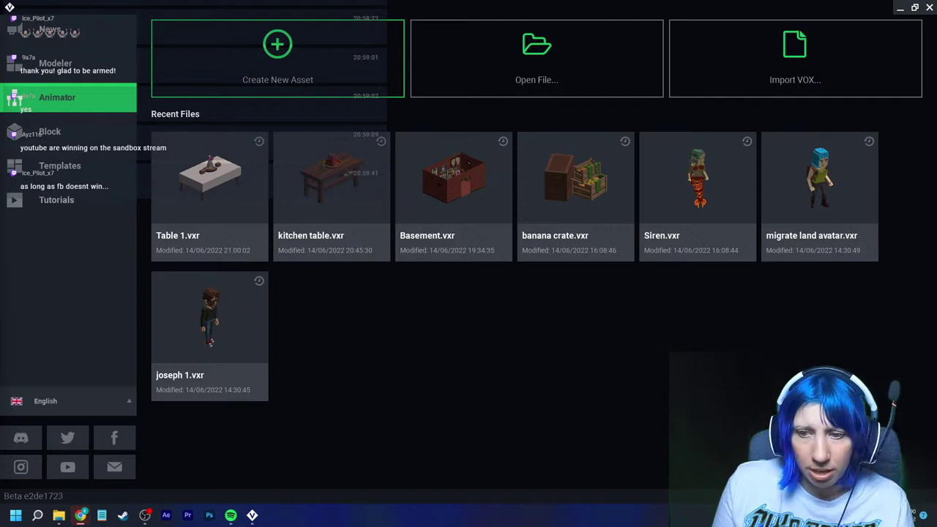
pyautogui.moveTo(80, 515)
pyautogui.moveTo(28, 461)
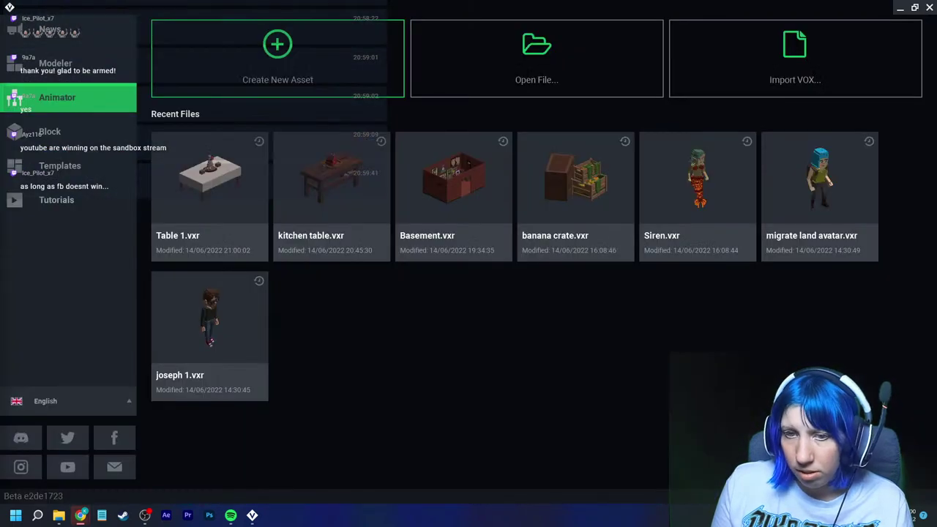